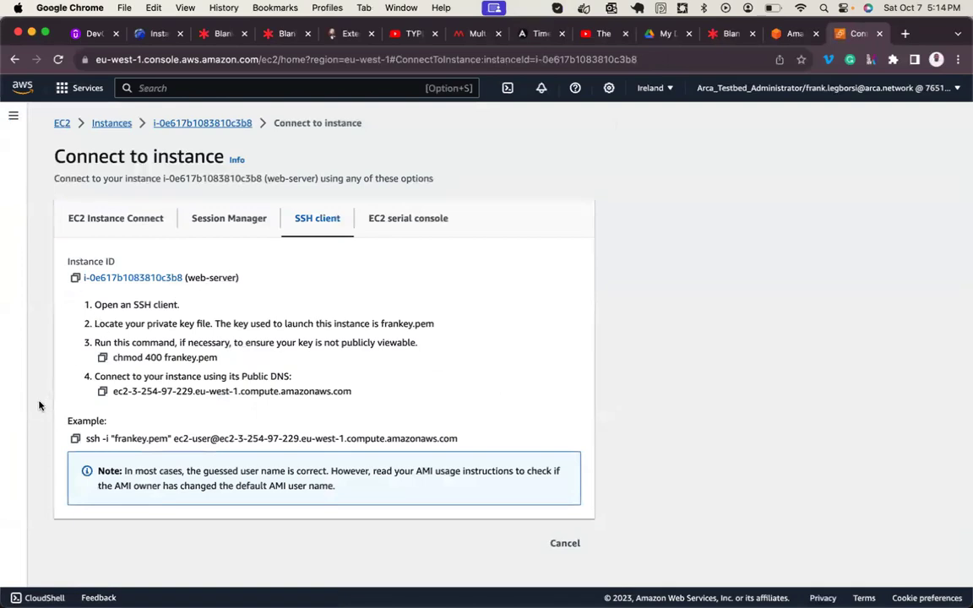
# - Copy the web-server's example ssh command and switch to Terminal
pyautogui.click(75, 439)
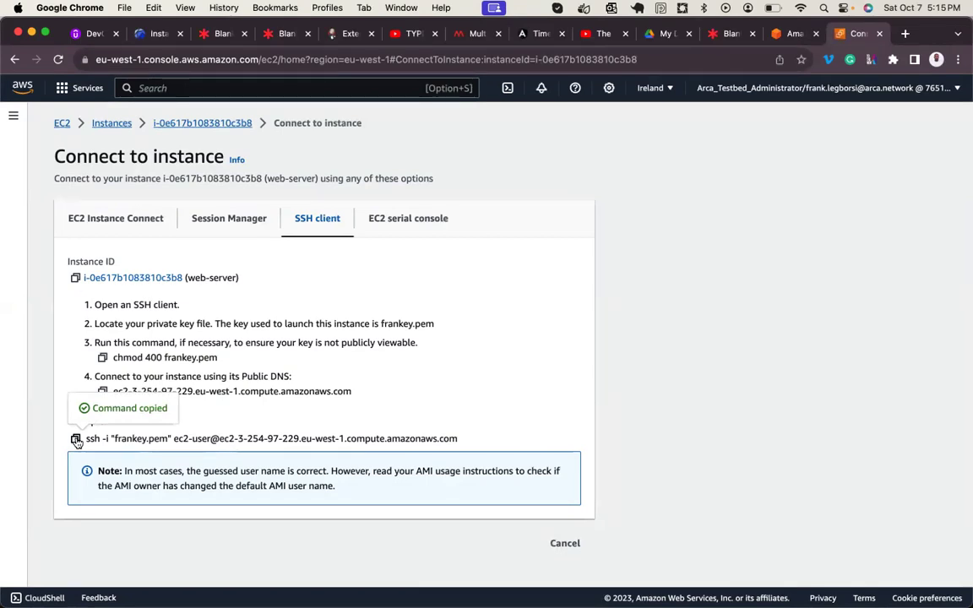
pyautogui.moveTo(527, 535)
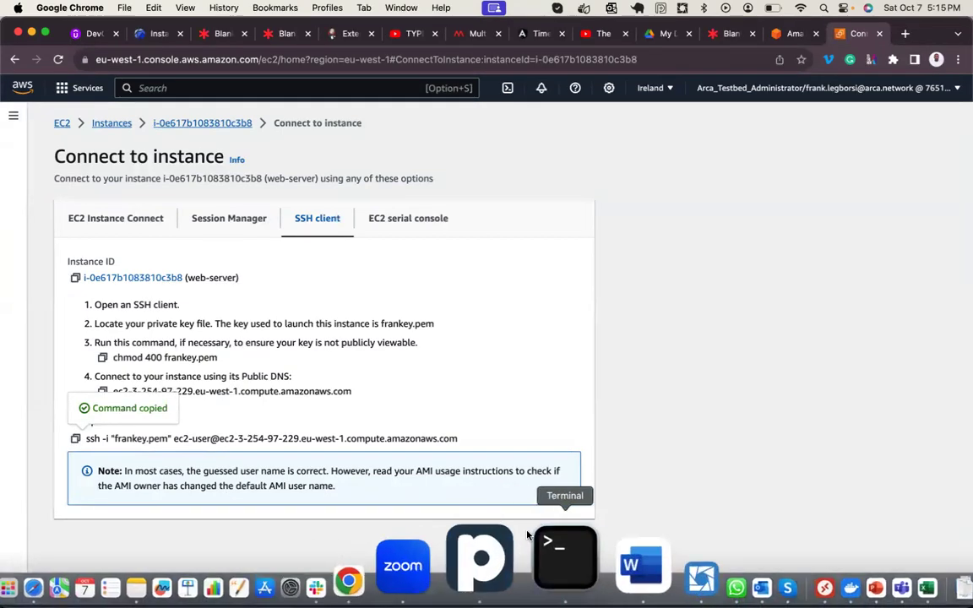
pyautogui.click(545, 551)
# - SSH into the web-server, accept the host key, and become root with sudo -i
pyautogui.press('Return')
pyautogui.press('super+v')
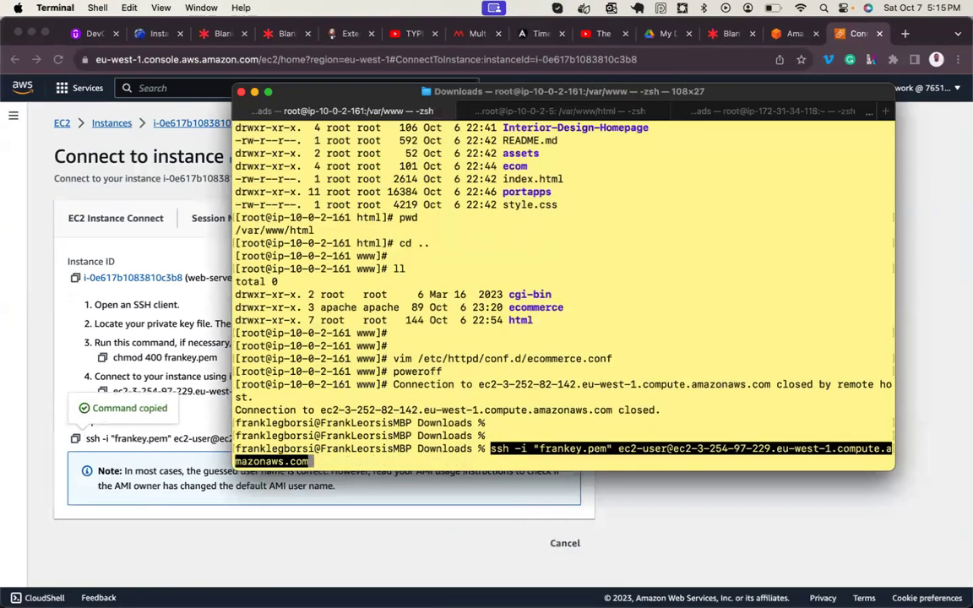
pyautogui.press('Return')
pyautogui.write('yes')
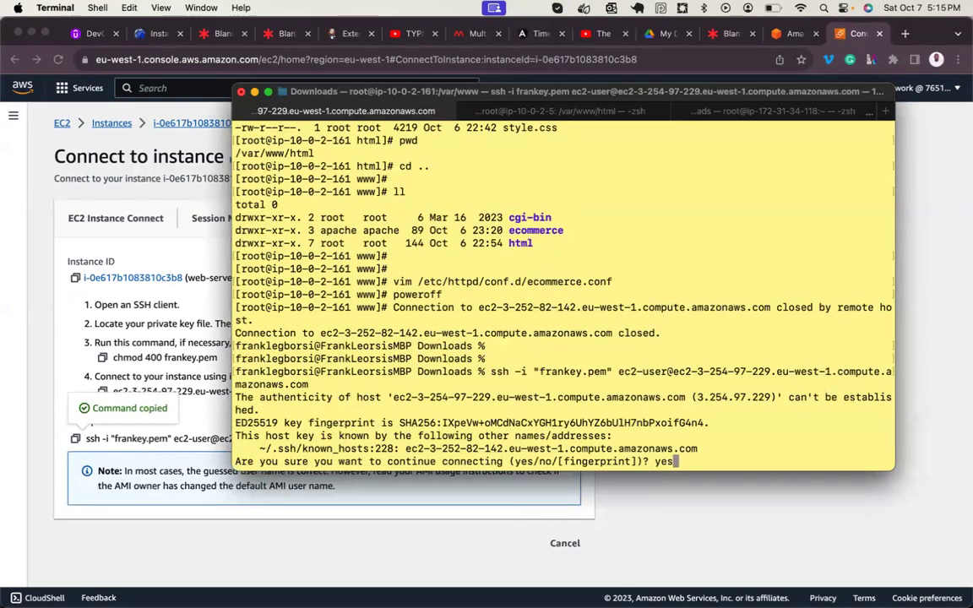
pyautogui.press('Return')
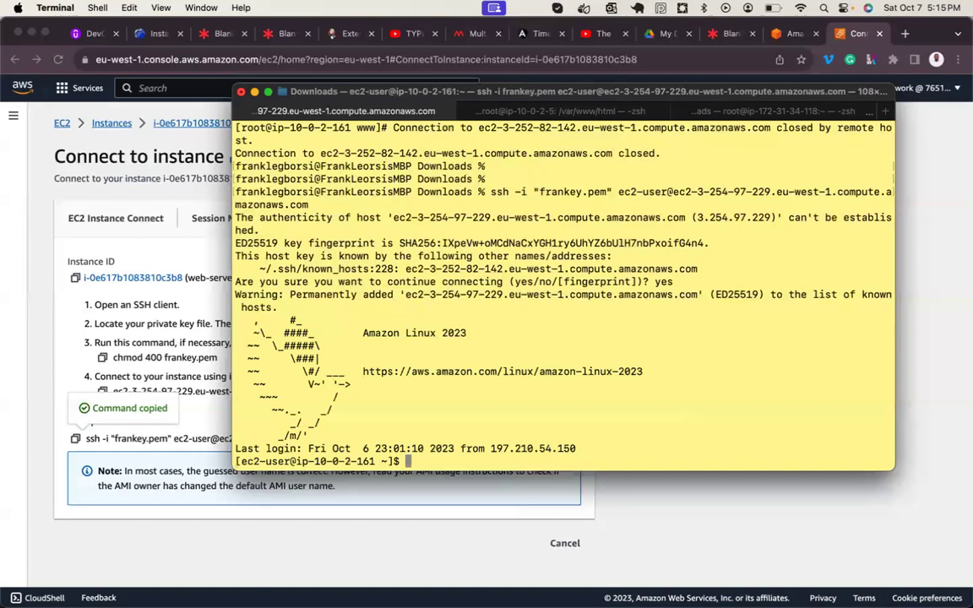
pyautogui.press('Return')
pyautogui.press('Return')
pyautogui.press('Return')
pyautogui.write('sudo -i')
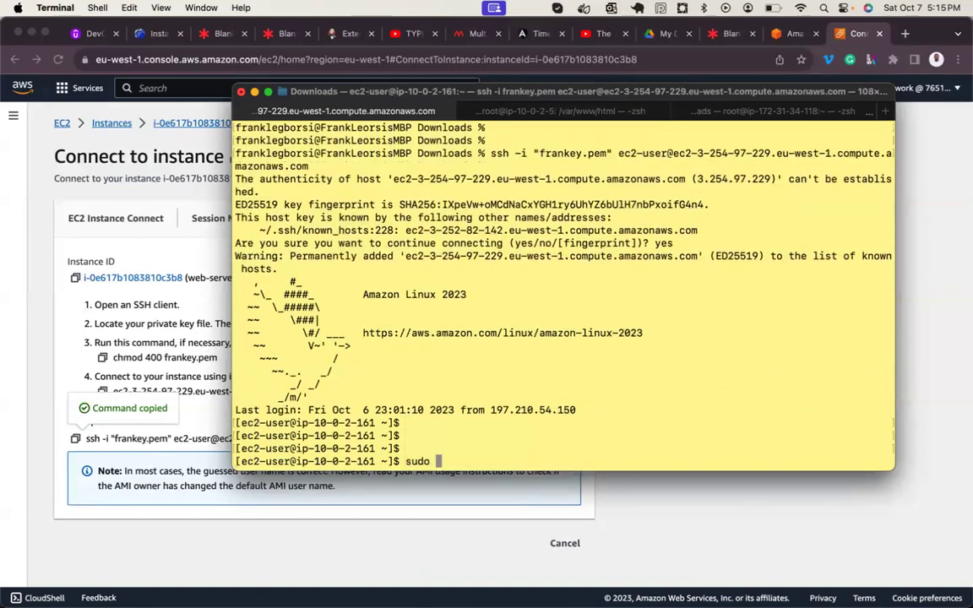
pyautogui.press('Return')
pyautogui.press('Return')
pyautogui.press('Return')
pyautogui.press('Return')
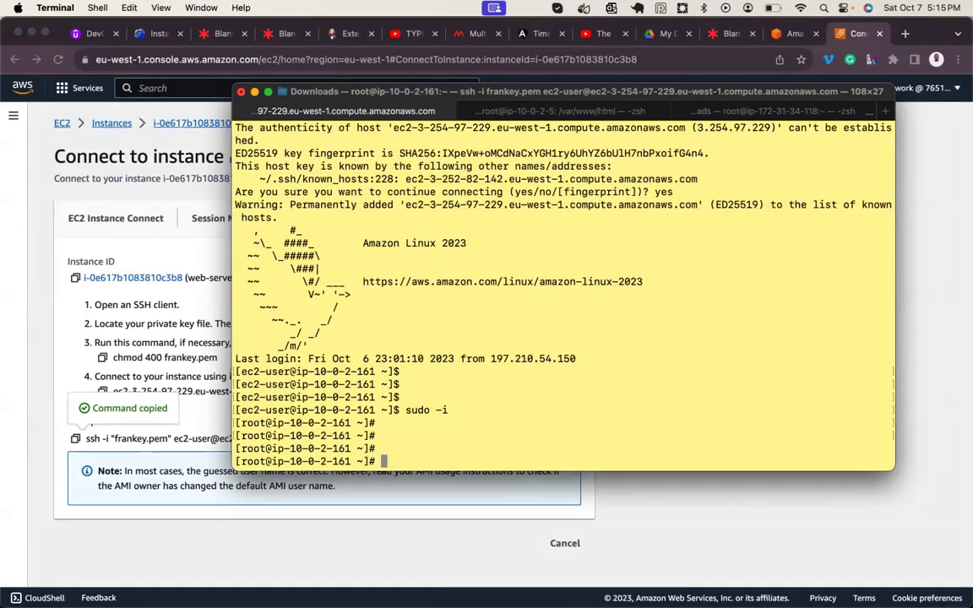
# - Display the /etc/httpd/conf.d/ecommerce.conf virtual host file
pyautogui.write('cat /etc/')
pyautogui.write('h')
pyautogui.write('t')
pyautogui.press('Tab')
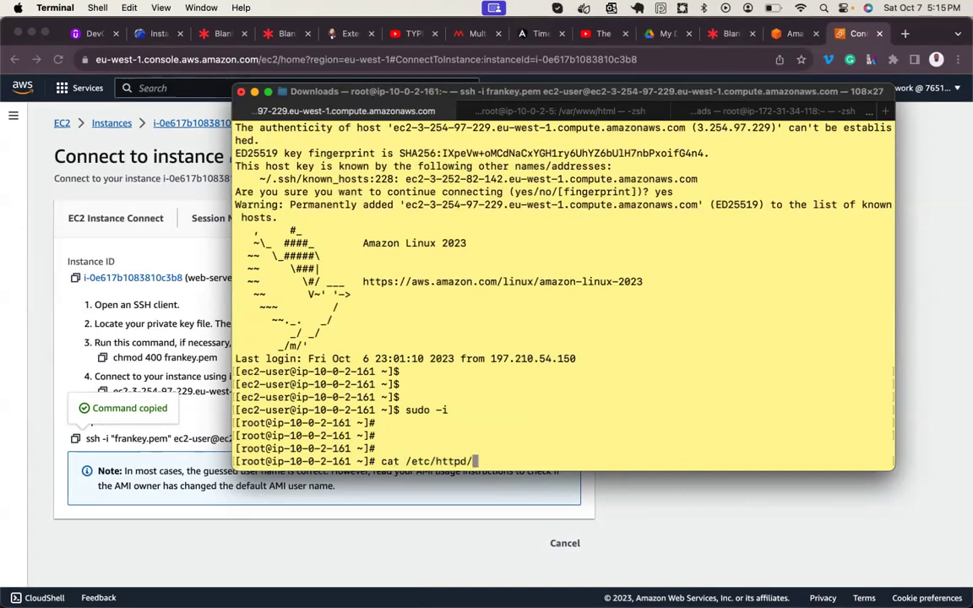
pyautogui.write('conf.d/e')
pyautogui.press('Tab')
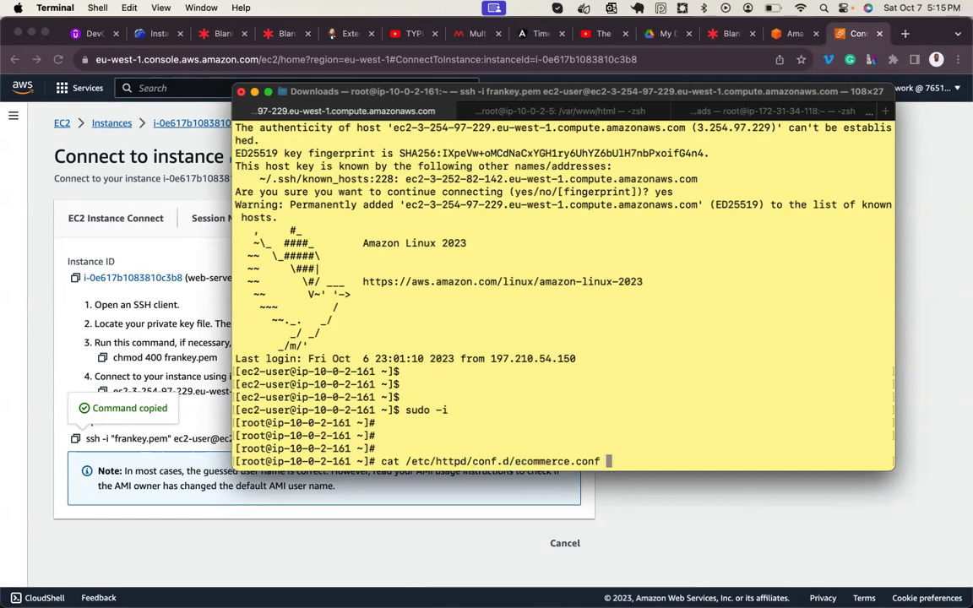
pyautogui.press('Return')
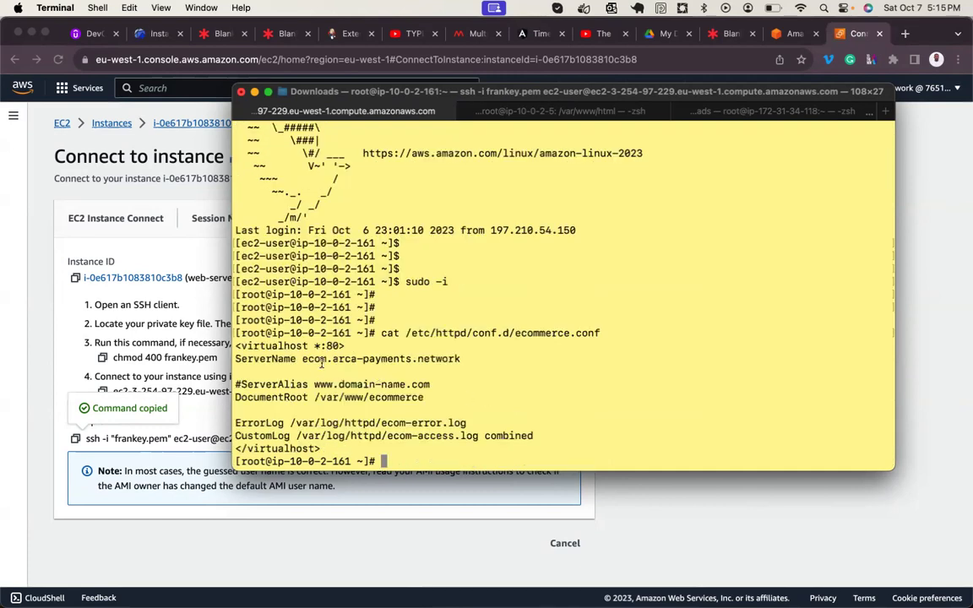
# - Load the ServerName ecom.arca-payments.network in a new browser tab; it refuses connections
pyautogui.moveTo(302, 359); pyautogui.dragTo(464, 360)
pyautogui.press('super+c')
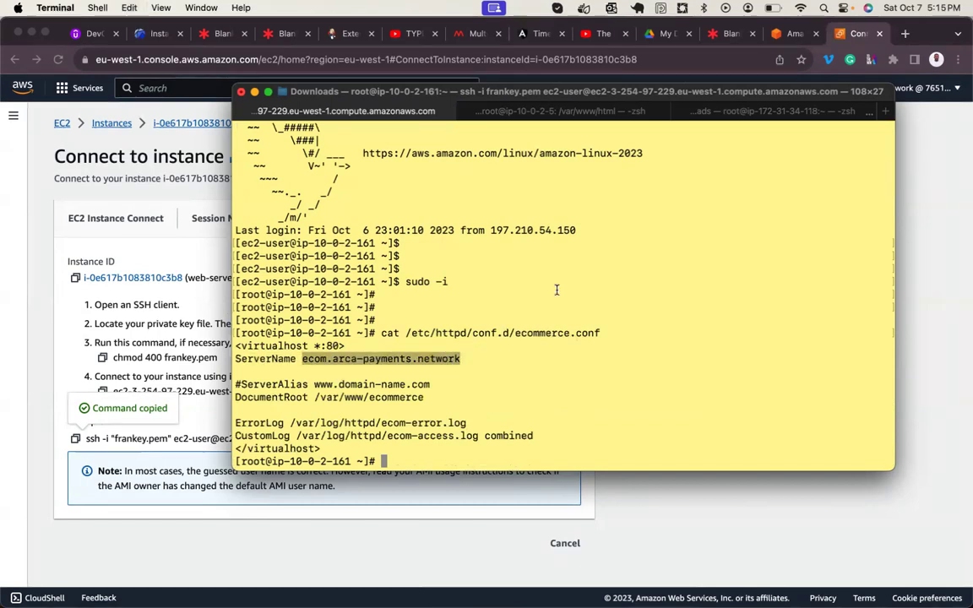
pyautogui.click(916, 193)
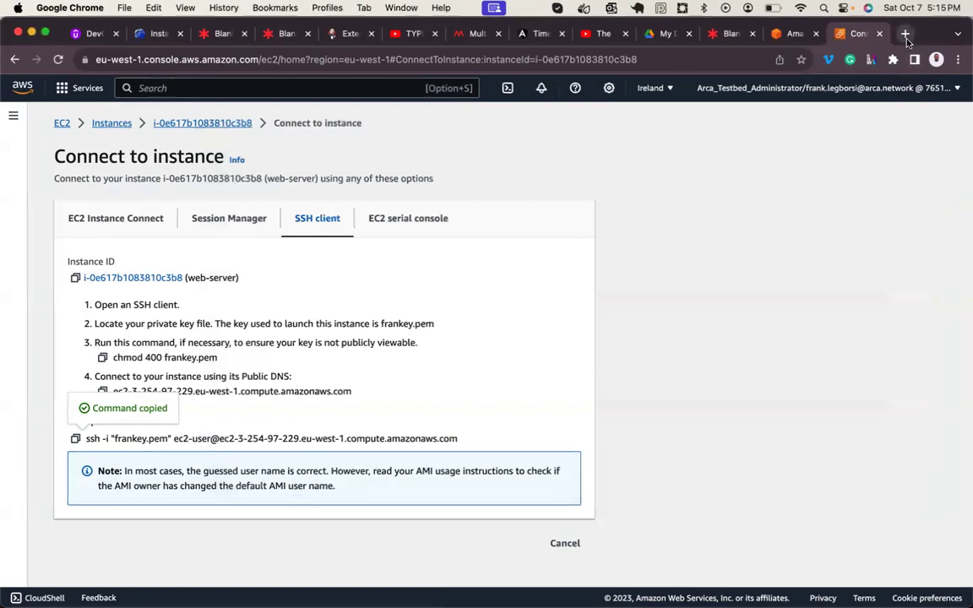
pyautogui.click(906, 33)
pyautogui.press('super+v')
pyautogui.press('Return')
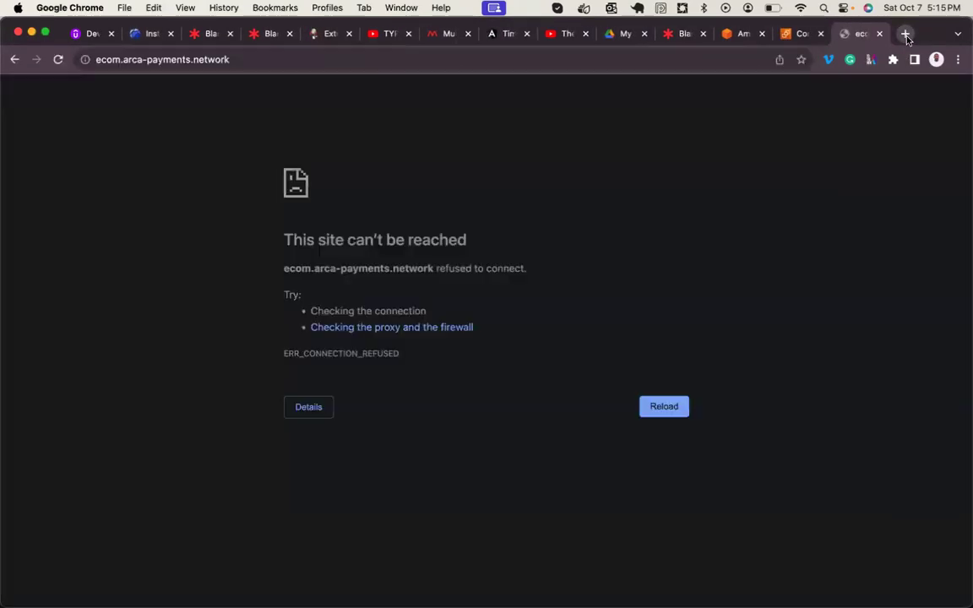
pyautogui.moveTo(582, 583)
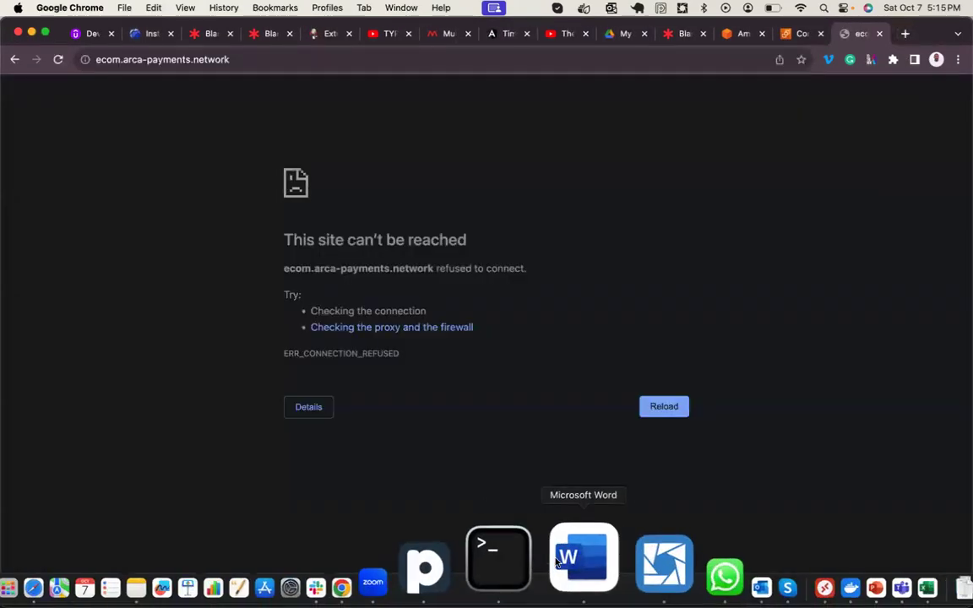
pyautogui.click(537, 534)
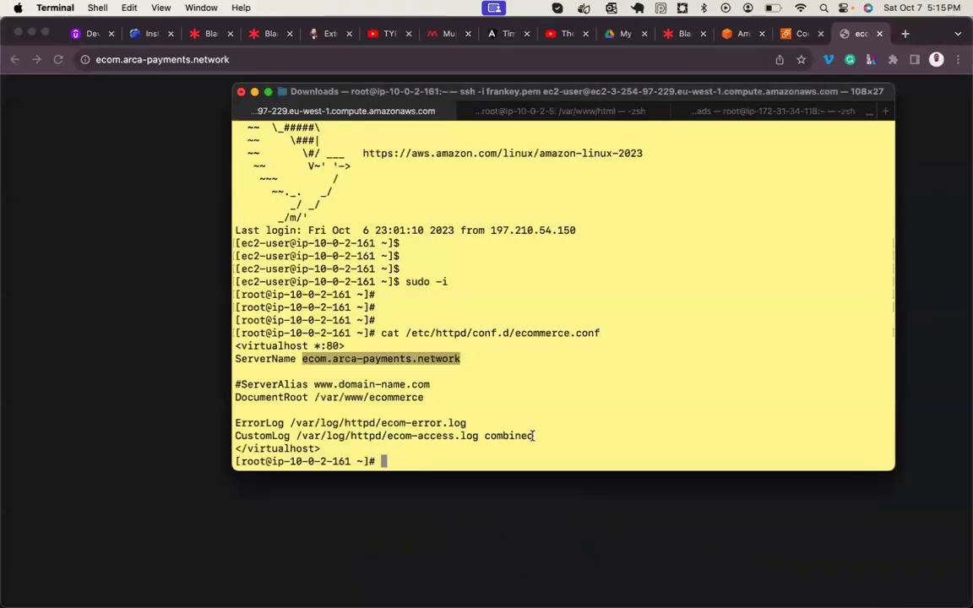
# - Check the httpd service with systemctl status, showing it loaded but inactive
pyautogui.press('Return')
pyautogui.press('Return')
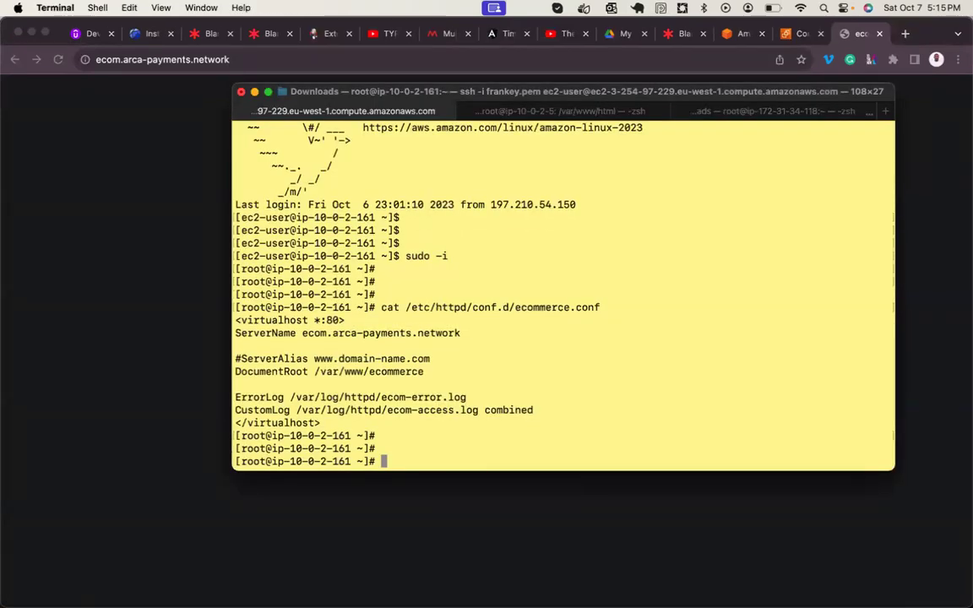
pyautogui.write('systc')
pyautogui.write('m')
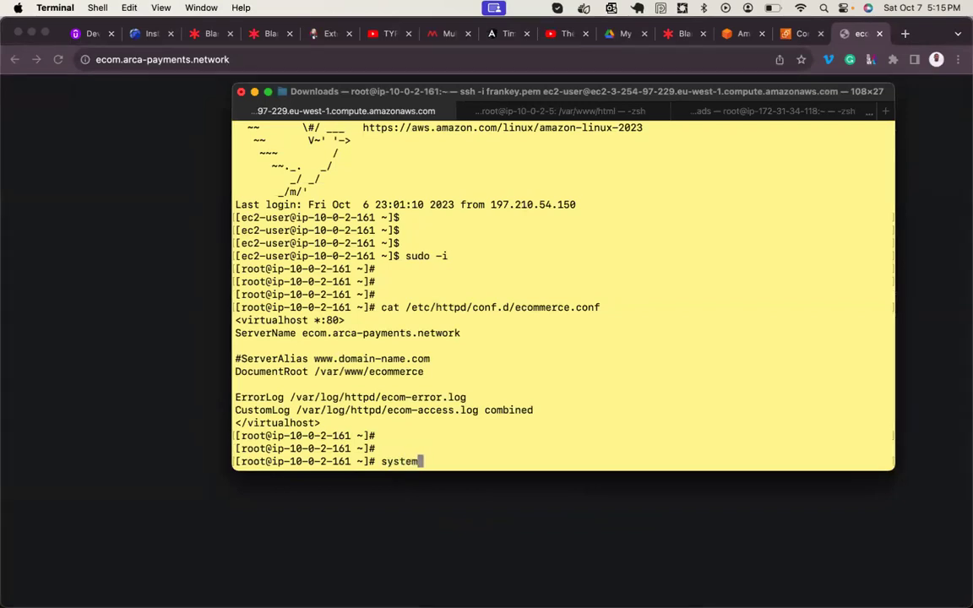
pyautogui.write('ctl status httpd.s')
pyautogui.press('Return')
pyautogui.press('Up')
pyautogui.press('BackSpace')
pyautogui.press('BackSpace')
pyautogui.press('Return')
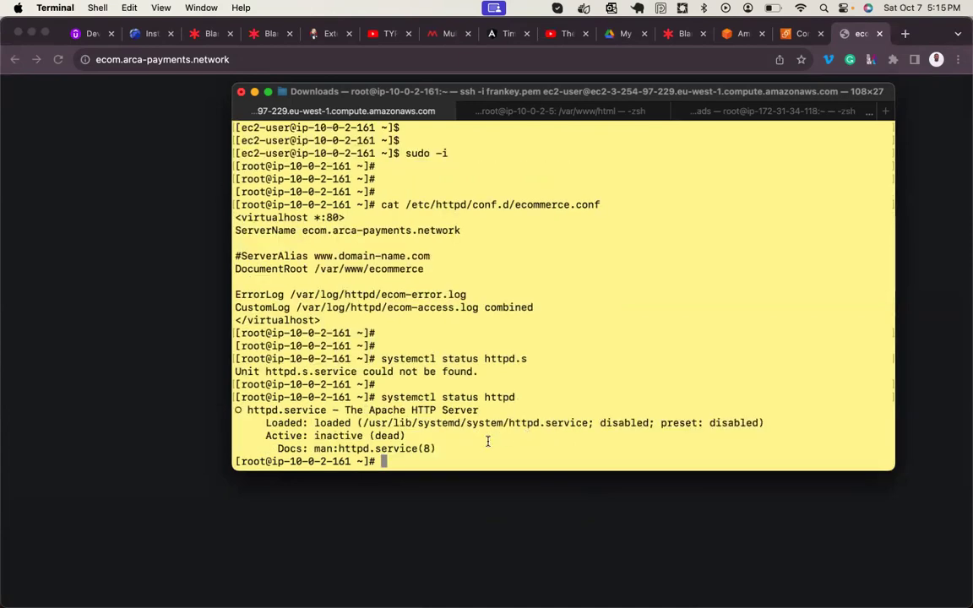
pyautogui.doubleClick(332, 423)
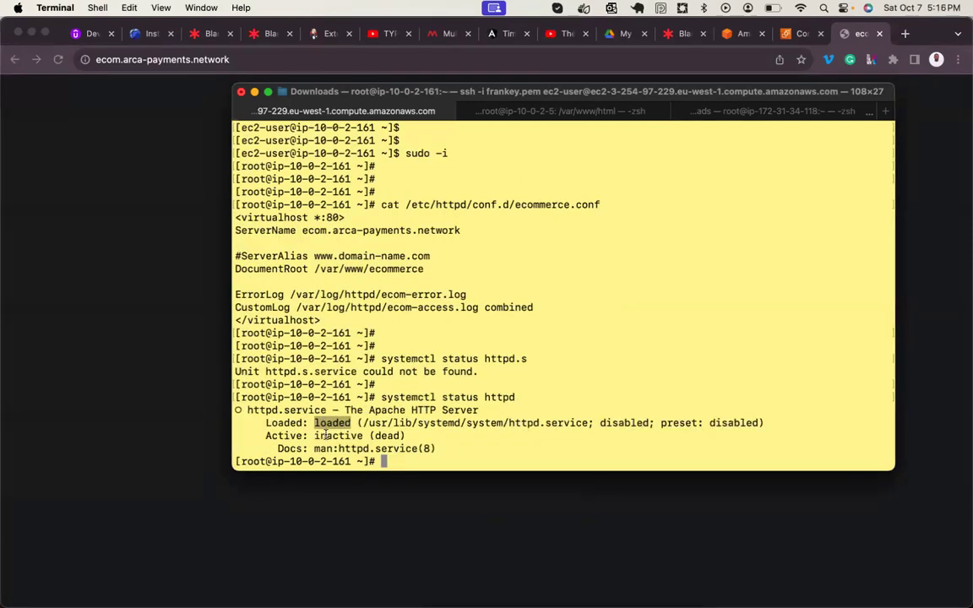
pyautogui.doubleClick(327, 436)
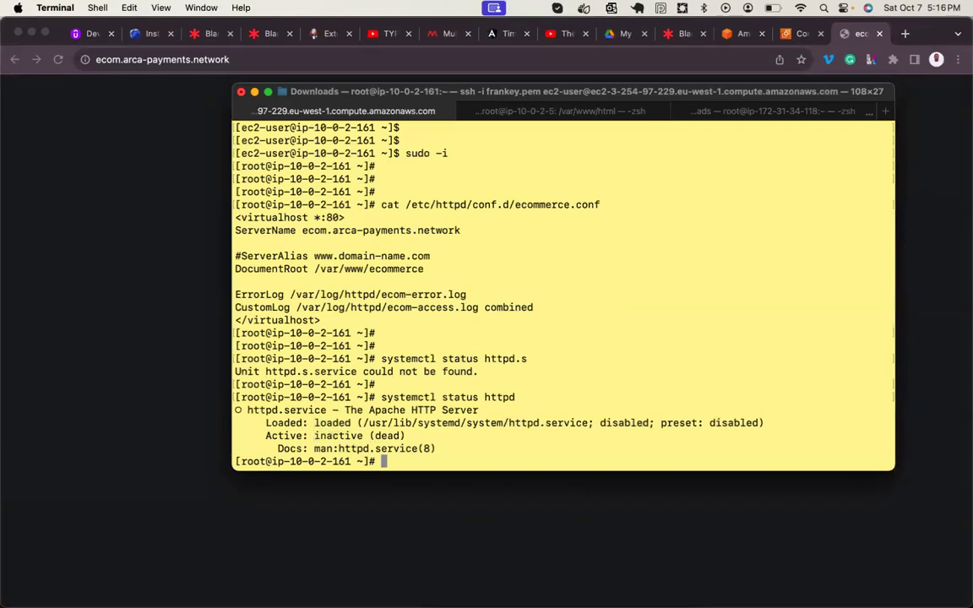
# - Run systemctl restart httpd, recheck its status, and quit the pager
pyautogui.press('Up')
pyautogui.press('Left')
pyautogui.press('Left')
pyautogui.press('Left')
pyautogui.press('Left')
pyautogui.press('Left')
pyautogui.press('Left')
pyautogui.press('BackSpace')
pyautogui.press('BackSpace')
pyautogui.press('BackSpace')
pyautogui.press('BackSpace')
pyautogui.press('BackSpace')
pyautogui.press('BackSpace')
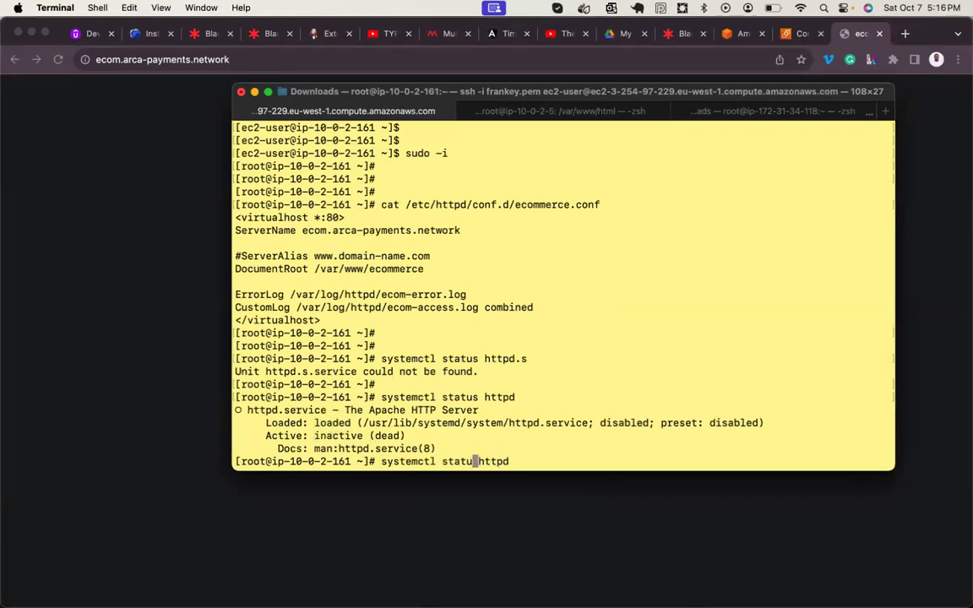
pyautogui.write('restart')
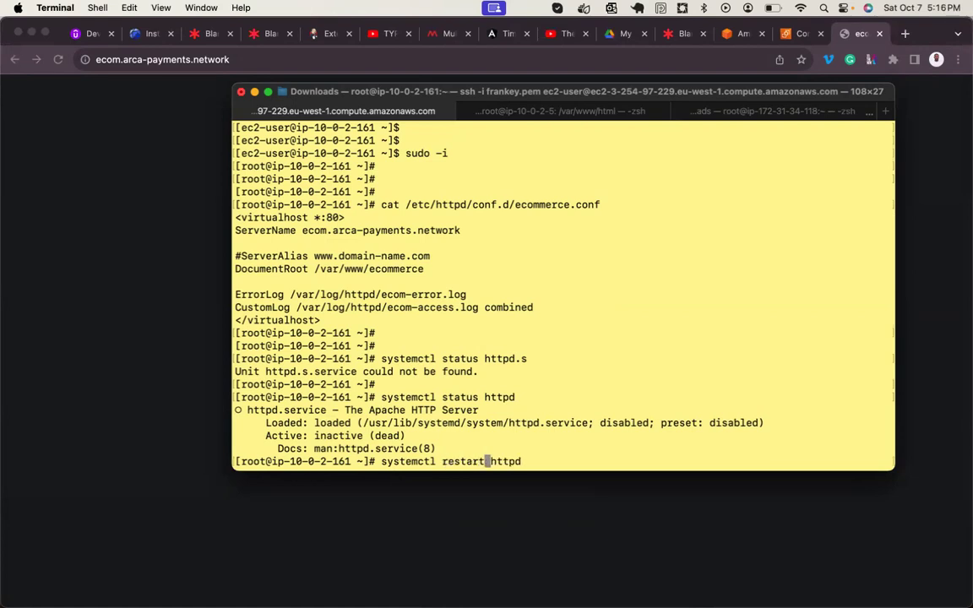
pyautogui.press('Return')
pyautogui.press('Return')
pyautogui.press('Return')
pyautogui.press('Up')
pyautogui.press('Up')
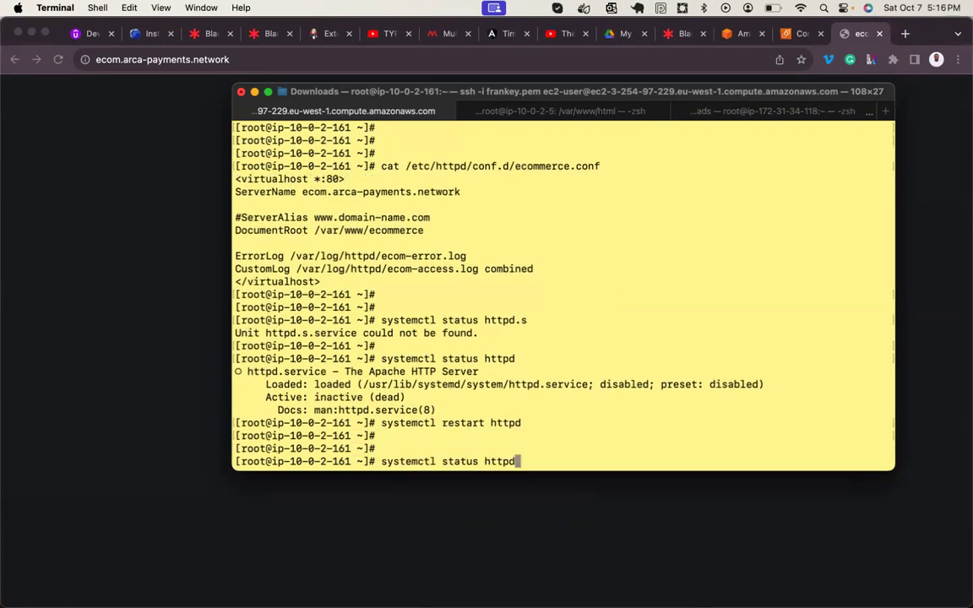
pyautogui.press('Return')
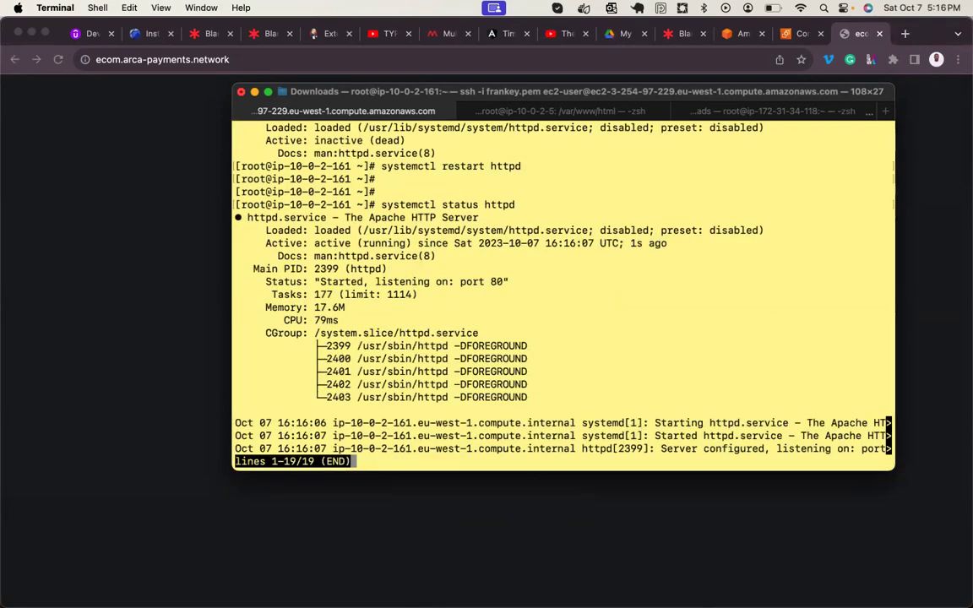
pyautogui.press('q')
pyautogui.click(110, 240)
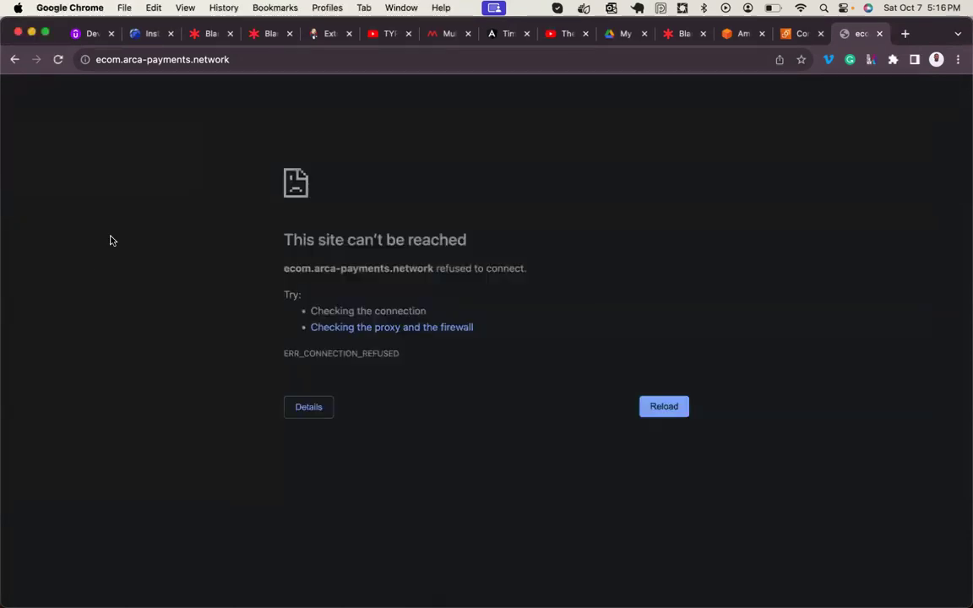
# - Reload ecom.arca-payments.network, which still refuses to connect
pyautogui.click(59, 61)
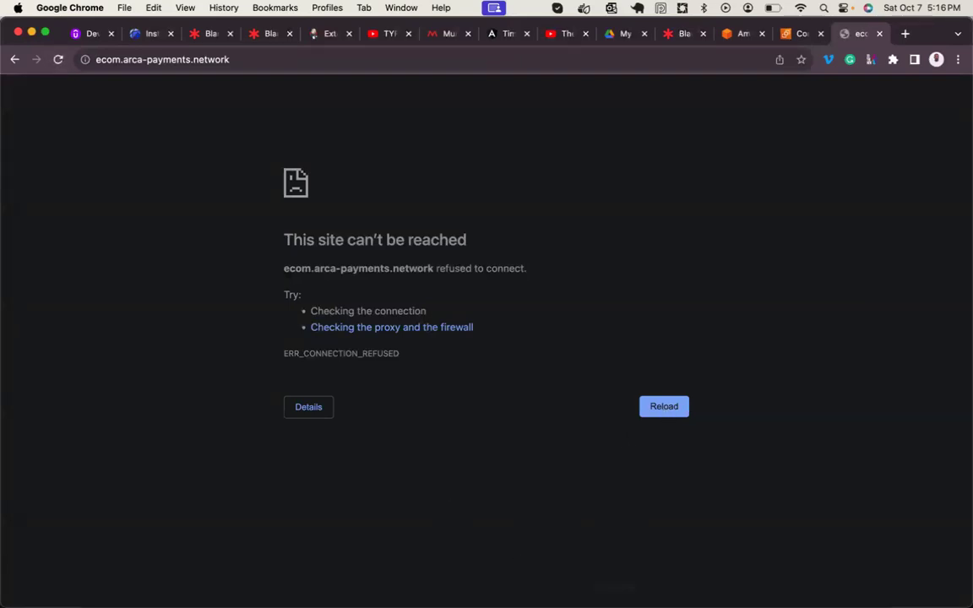
pyautogui.moveTo(621, 558)
pyautogui.click(527, 556)
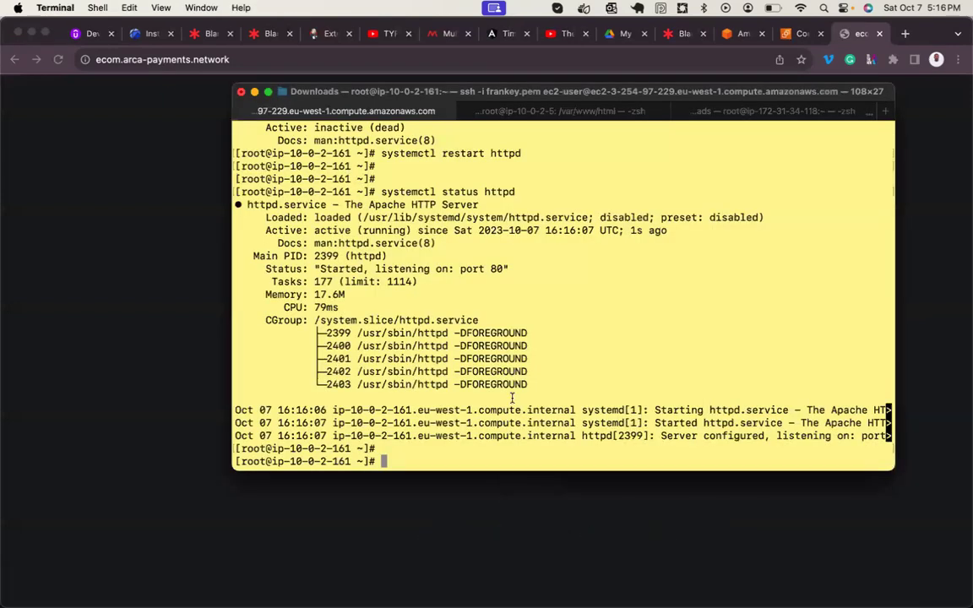
# - Check the httpd service status again and close the pager
pyautogui.press('Return')
pyautogui.press('Return')
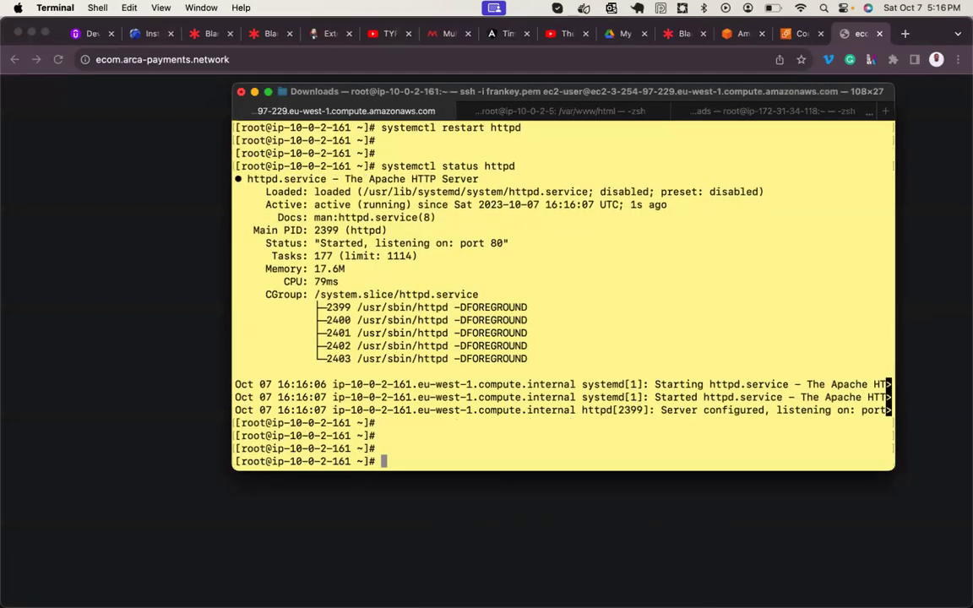
pyautogui.press('Up')
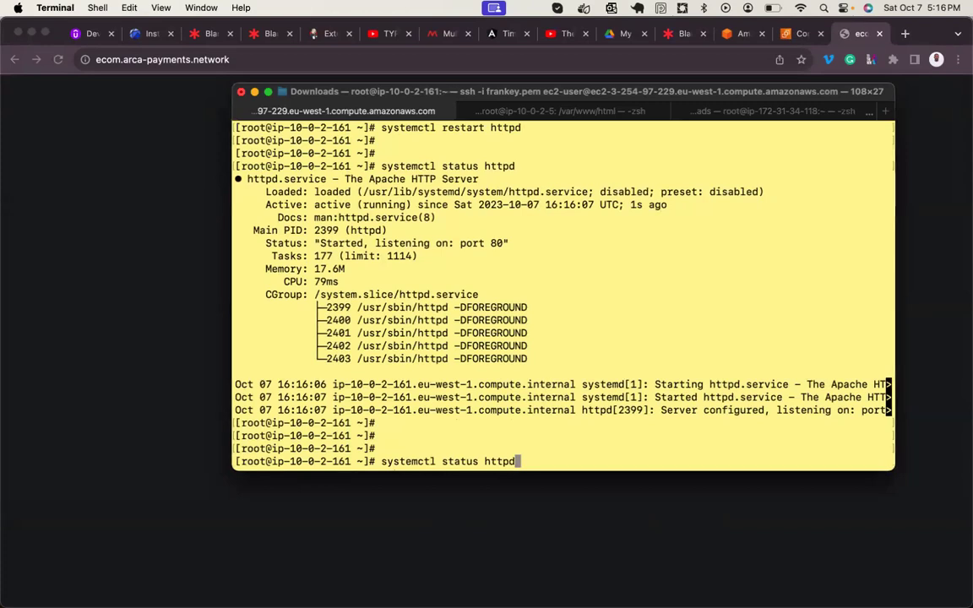
pyautogui.press('Return')
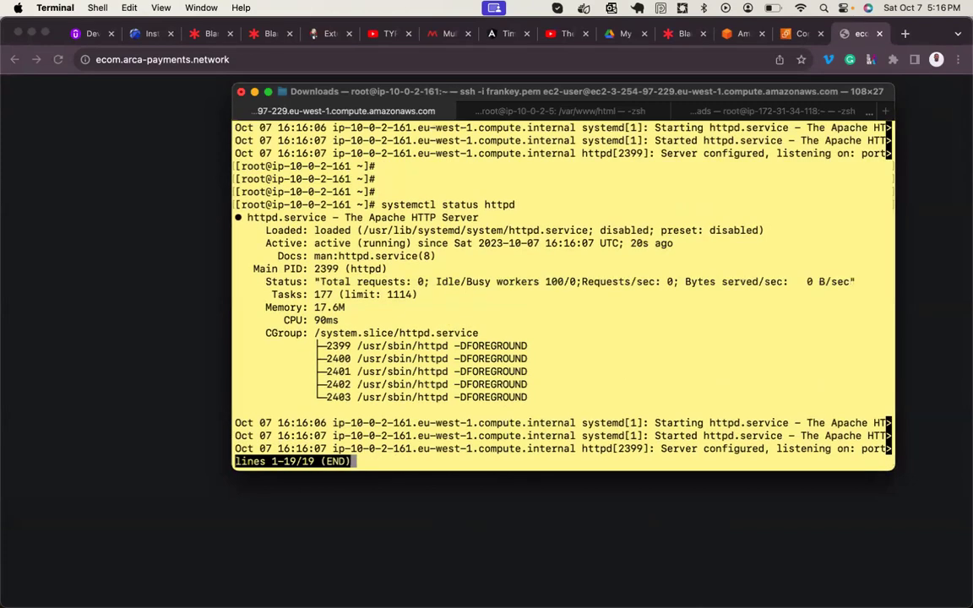
pyautogui.press('q')
# - Rerun systemctl restart httpd from command history
pyautogui.press('Return')
pyautogui.press('Return')
pyautogui.press('Return')
pyautogui.press('Up')
pyautogui.press('Up')
pyautogui.press('Return')
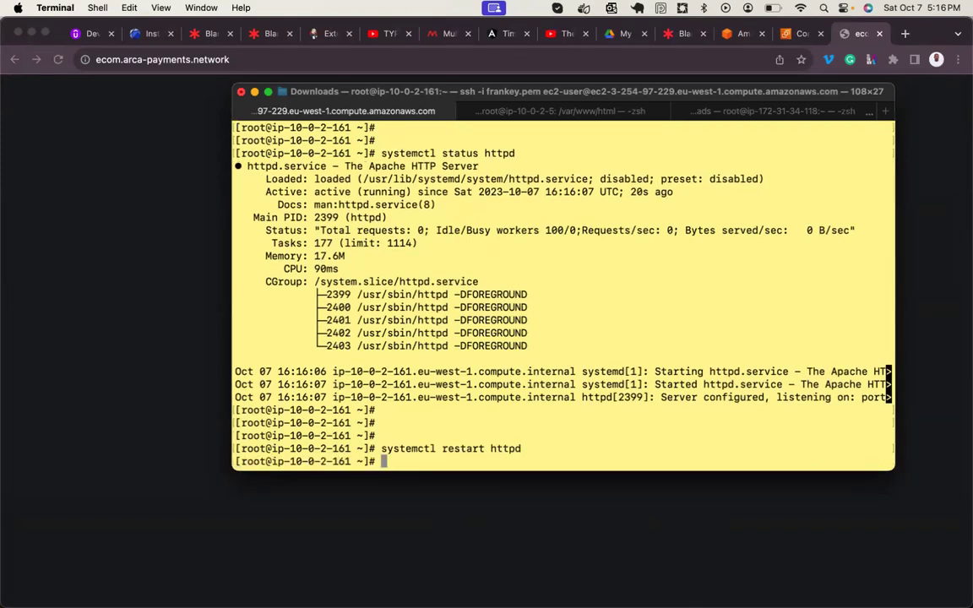
pyautogui.press('Return')
pyautogui.press('Return')
pyautogui.click(126, 178)
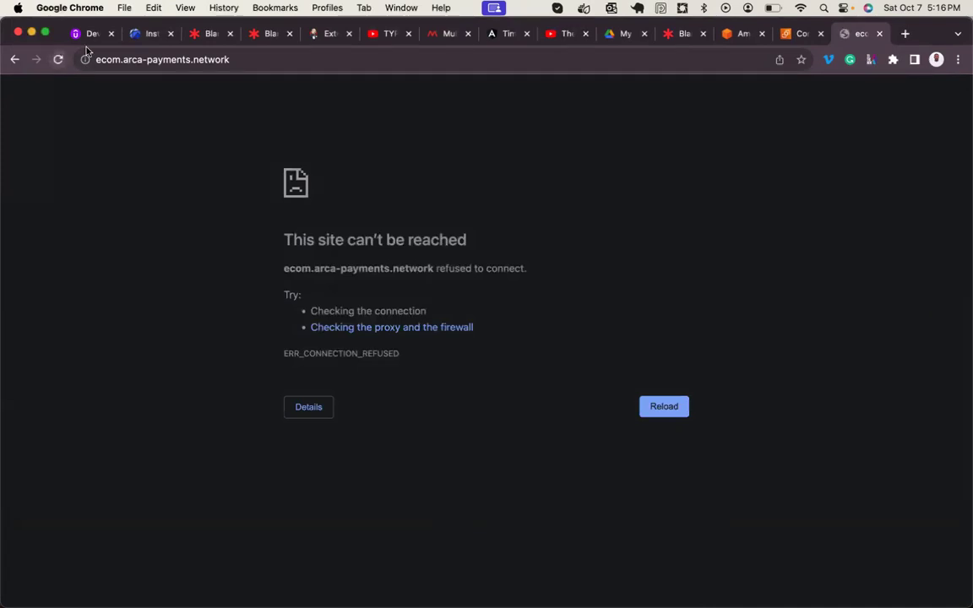
# - Reload ecom.arca-payments.network again; the connection is still refused
pyautogui.click(247, 54)
pyautogui.click(249, 55)
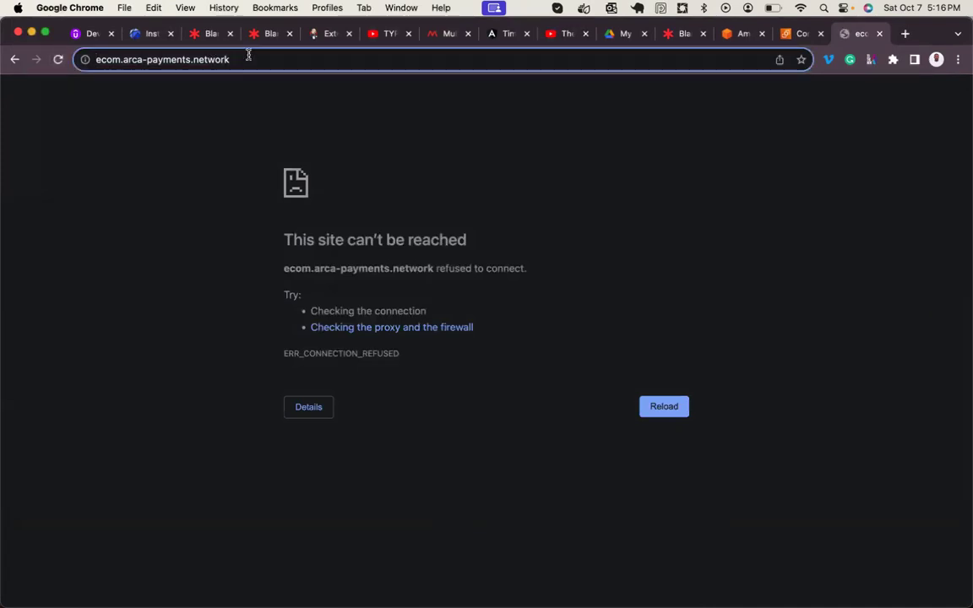
pyautogui.click(649, 405)
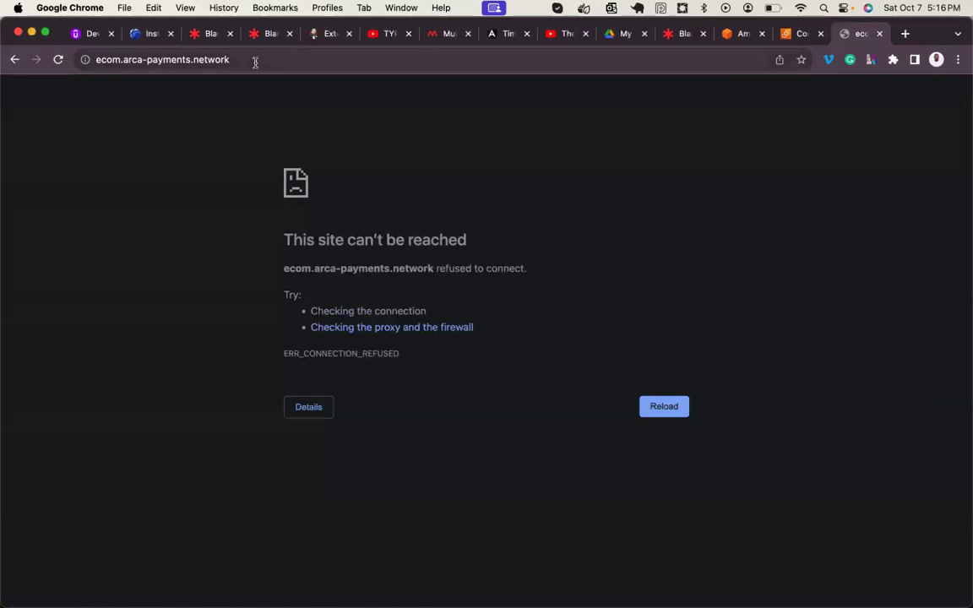
# - Glance at Terminal, then switch to the EC2 Connect to instance page
pyautogui.moveTo(487, 577)
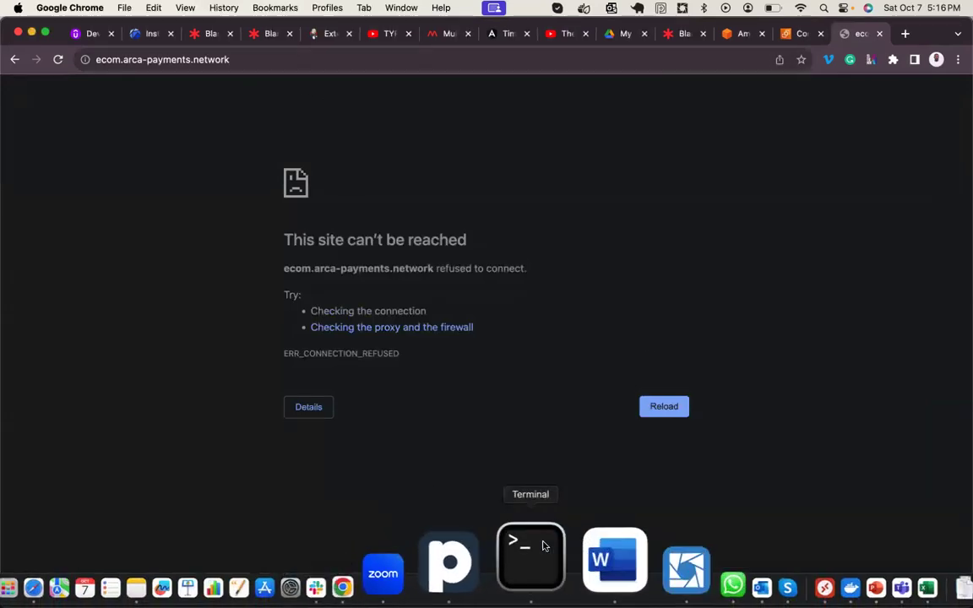
pyautogui.click(541, 548)
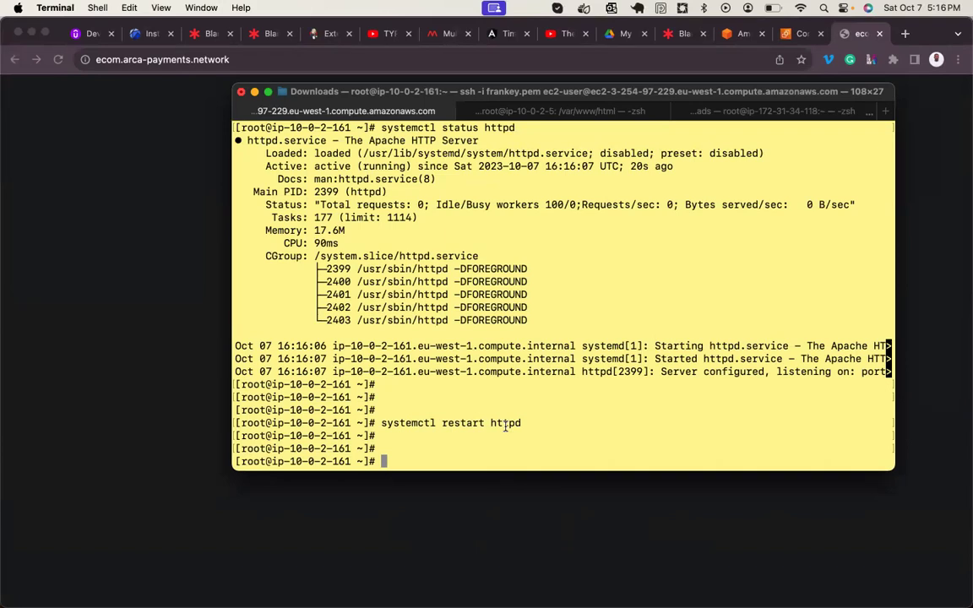
pyautogui.click(189, 235)
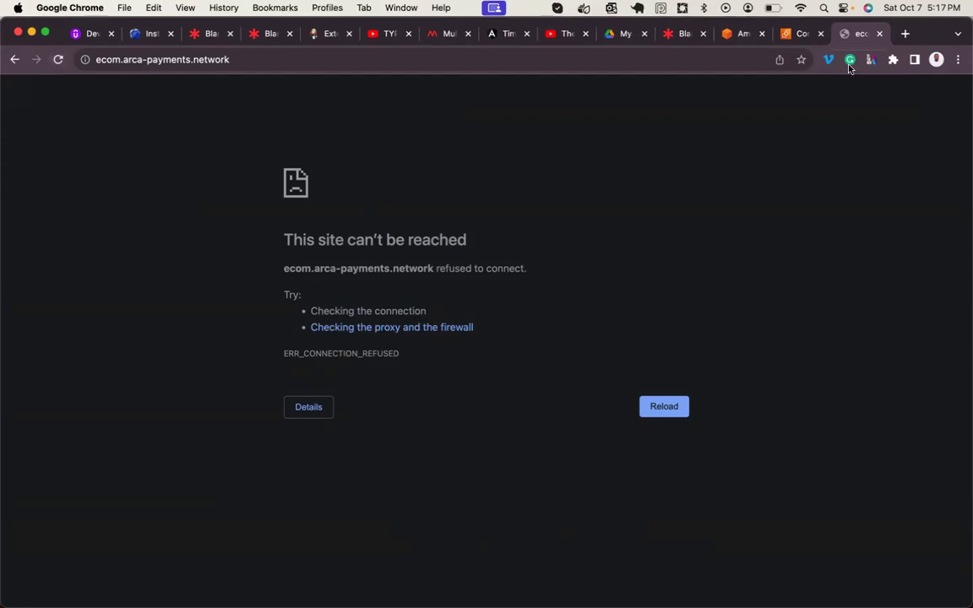
pyautogui.click(801, 34)
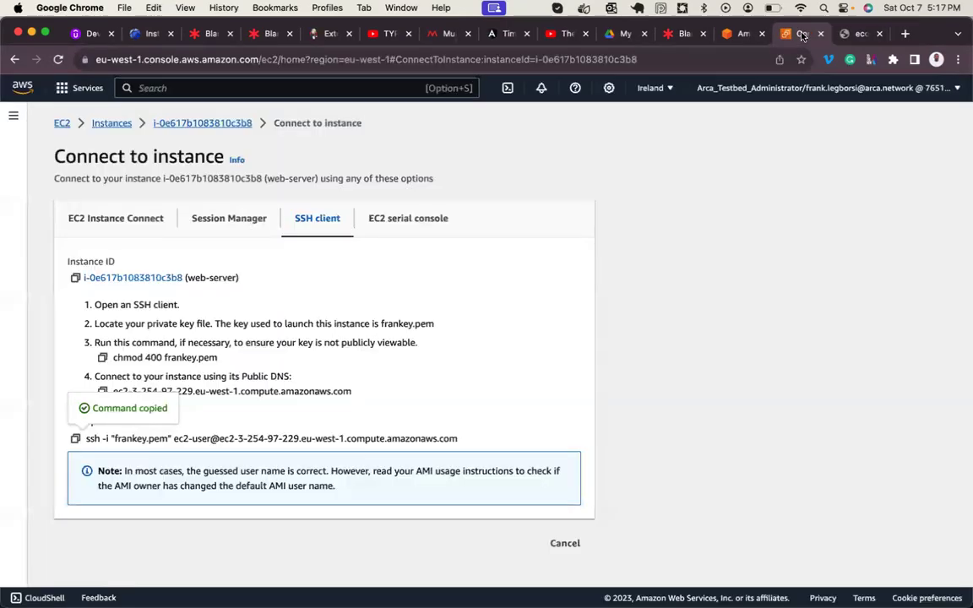
# - Copy web-server's public IPv4 address 3.254.97.229 and load it in a new tab
pyautogui.click(120, 124)
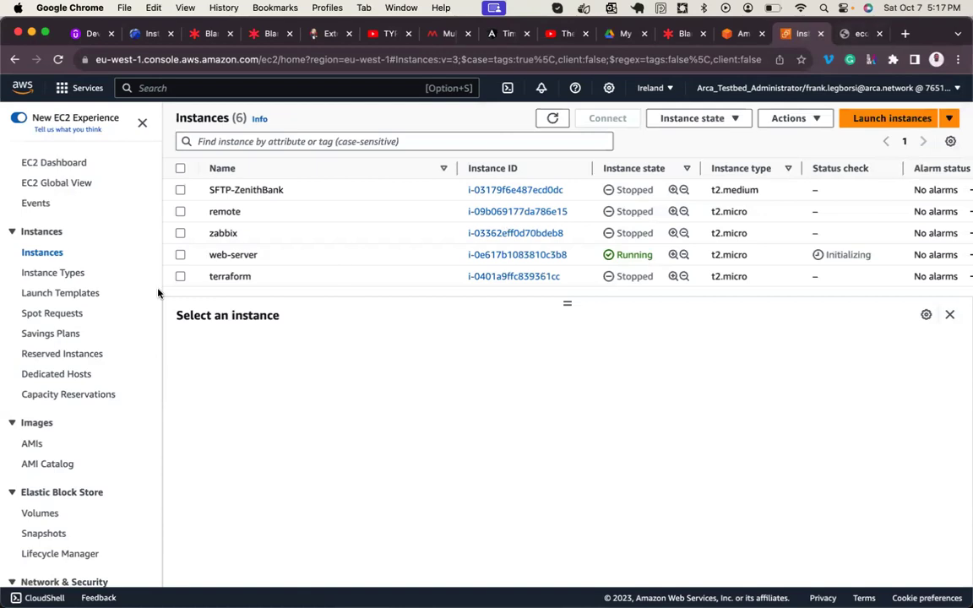
pyautogui.click(181, 254)
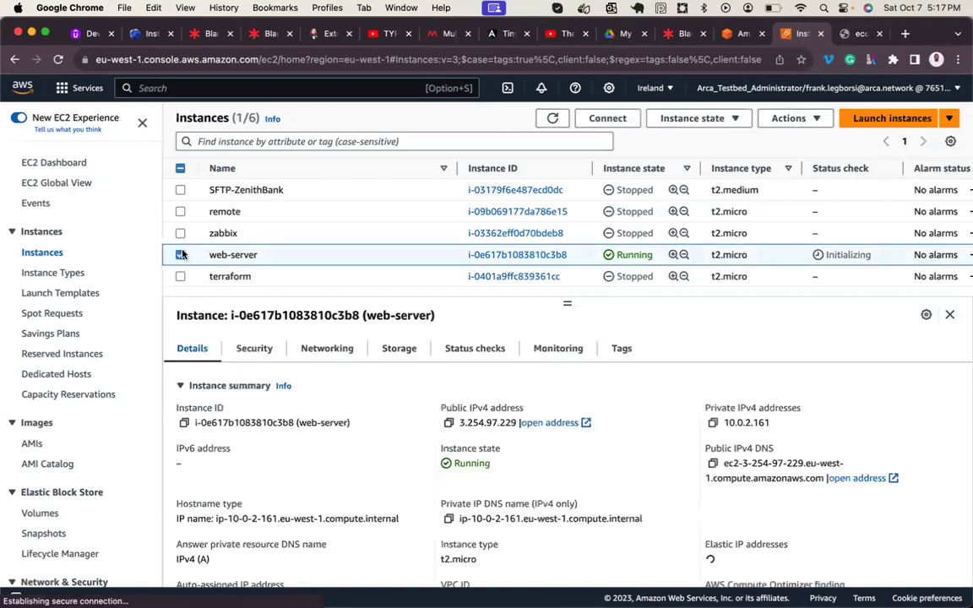
pyautogui.click(449, 423)
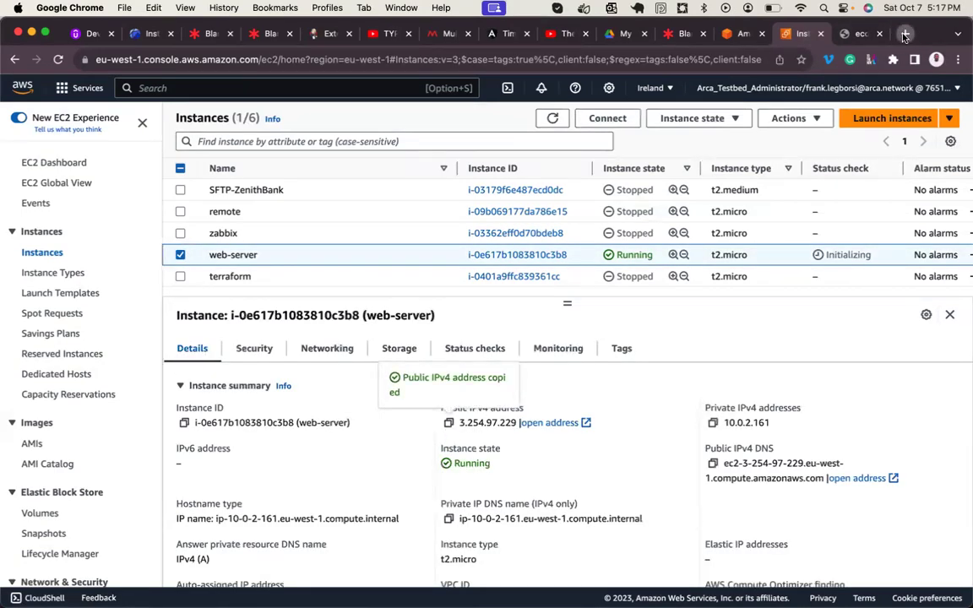
pyautogui.click(905, 34)
pyautogui.press('super+v')
pyautogui.press('Return')
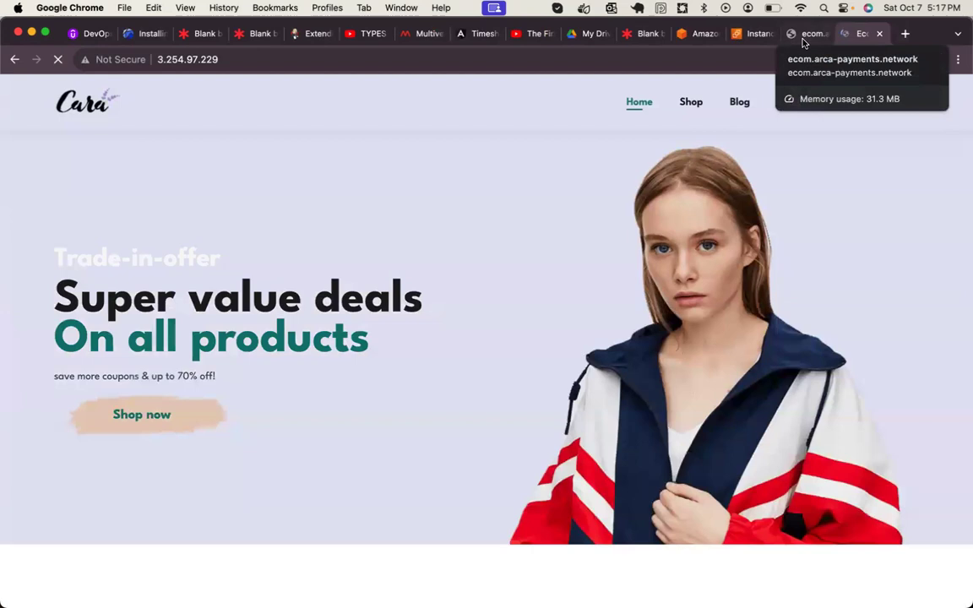
# - Reload the ecom.arca-payments.network tab, which still refuses to connect
pyautogui.click(804, 36)
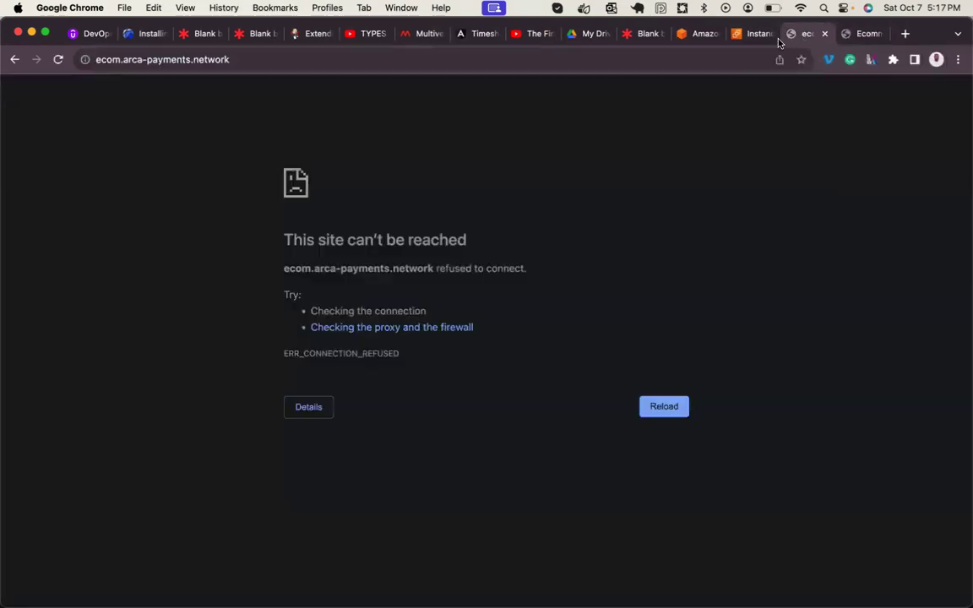
pyautogui.click(59, 60)
# - Open the Arca_Dev account console from the AWS access portal, then view the Cara shop tab
pyautogui.click(717, 37)
pyautogui.click(417, 210)
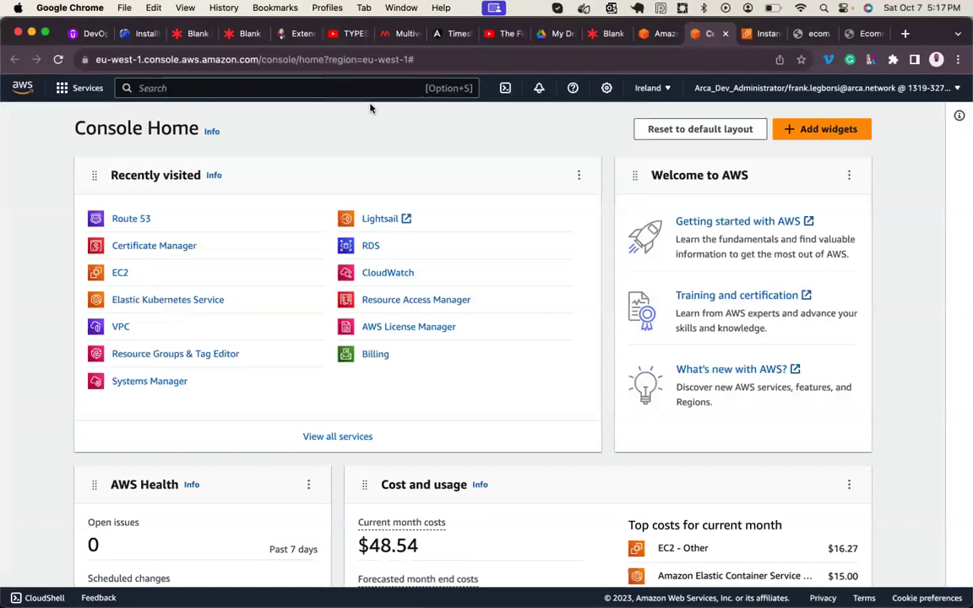
pyautogui.click(862, 33)
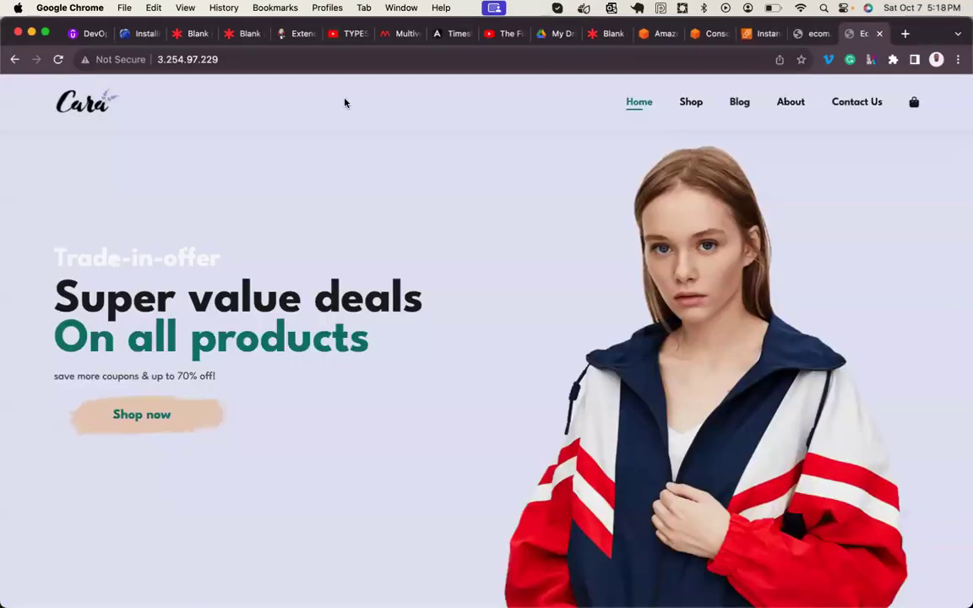
# - Open the arca-payments.network hosted zone in Route 53
pyautogui.click(700, 35)
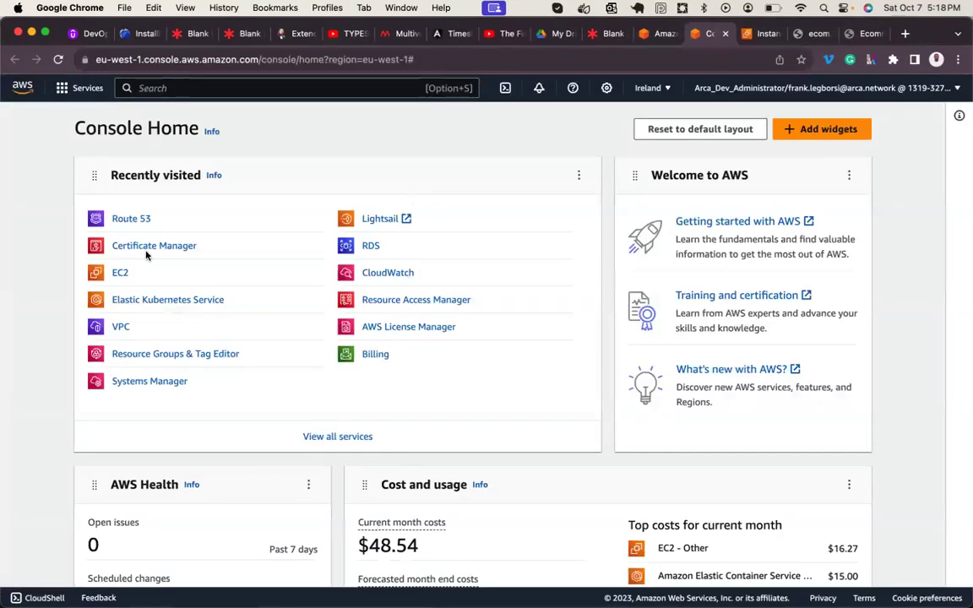
pyautogui.click(131, 219)
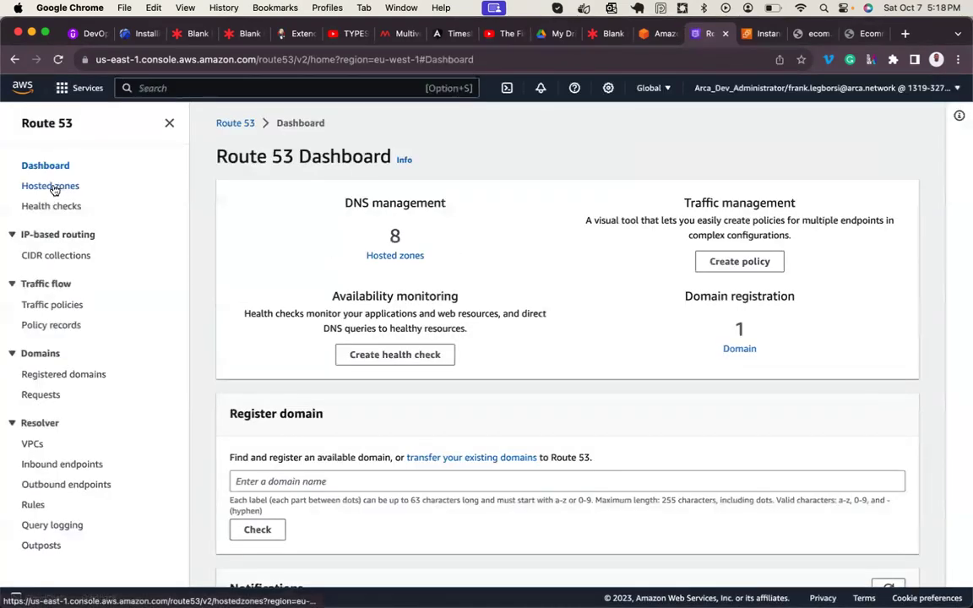
pyautogui.click(51, 186)
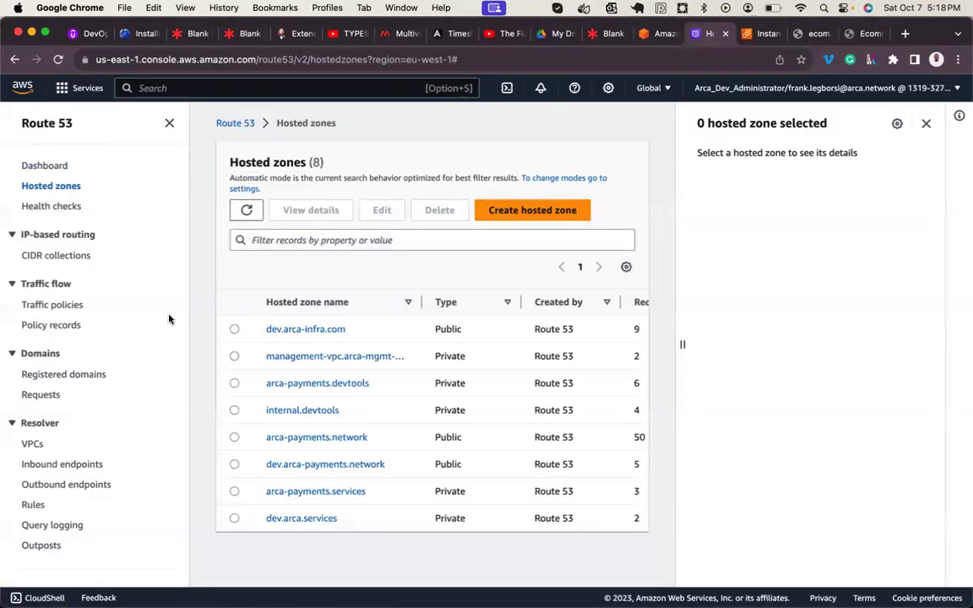
pyautogui.click(308, 439)
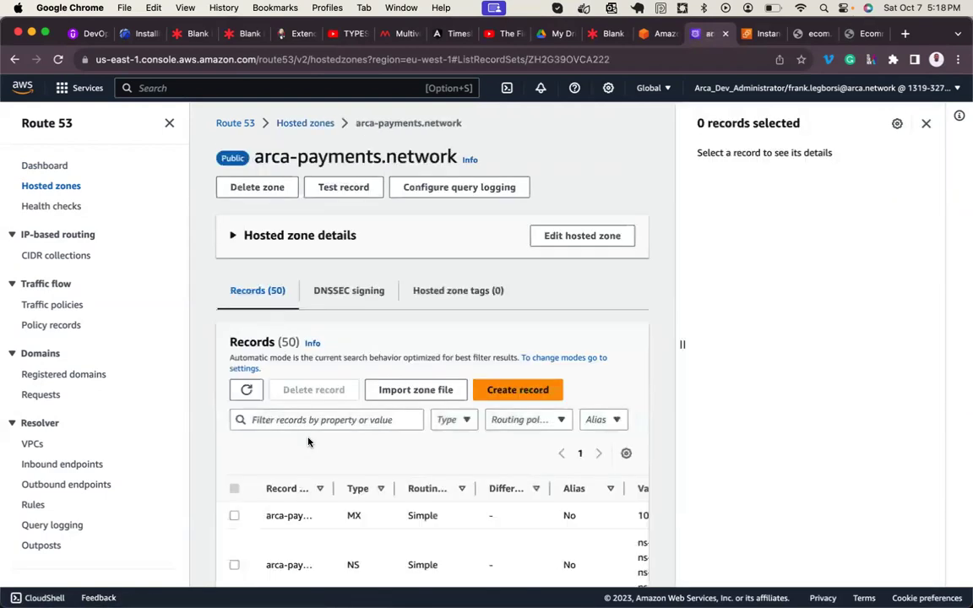
# - Filter records by ecom and open the ecom A record (3.252.82.142) for editing
pyautogui.click(316, 419)
pyautogui.write('ecom')
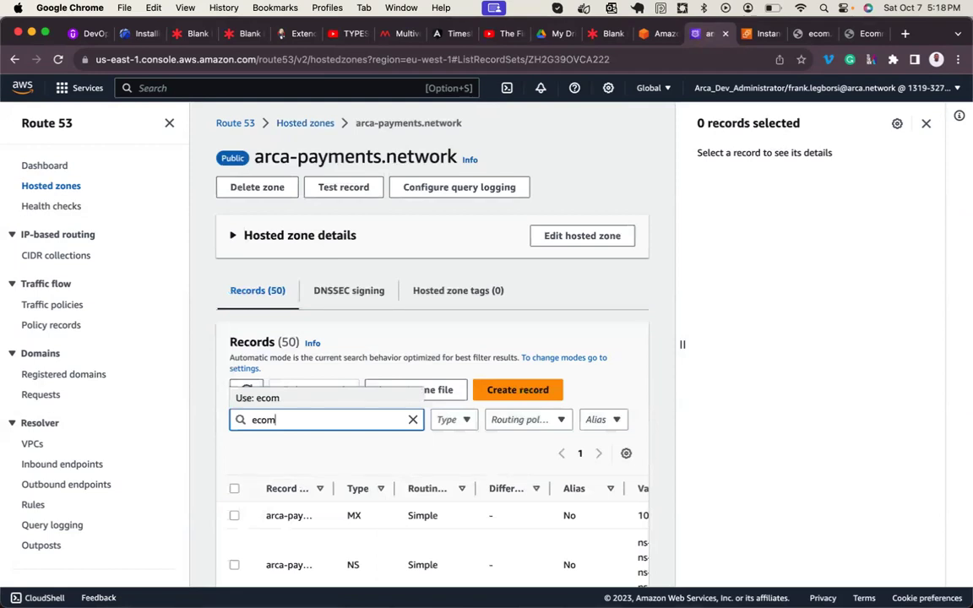
pyautogui.press('Return')
pyautogui.scroll(-2, 310, 493)
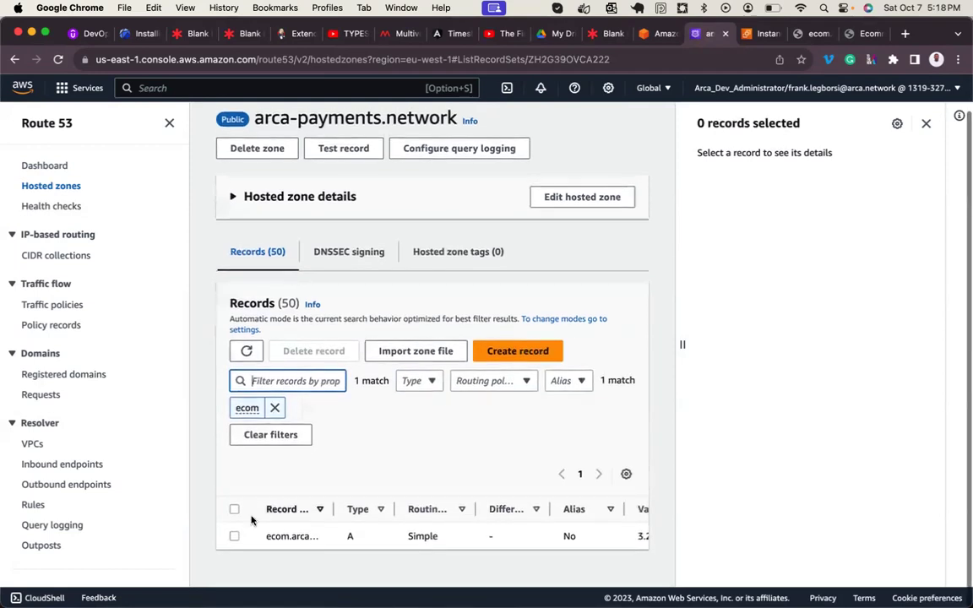
pyautogui.click(234, 537)
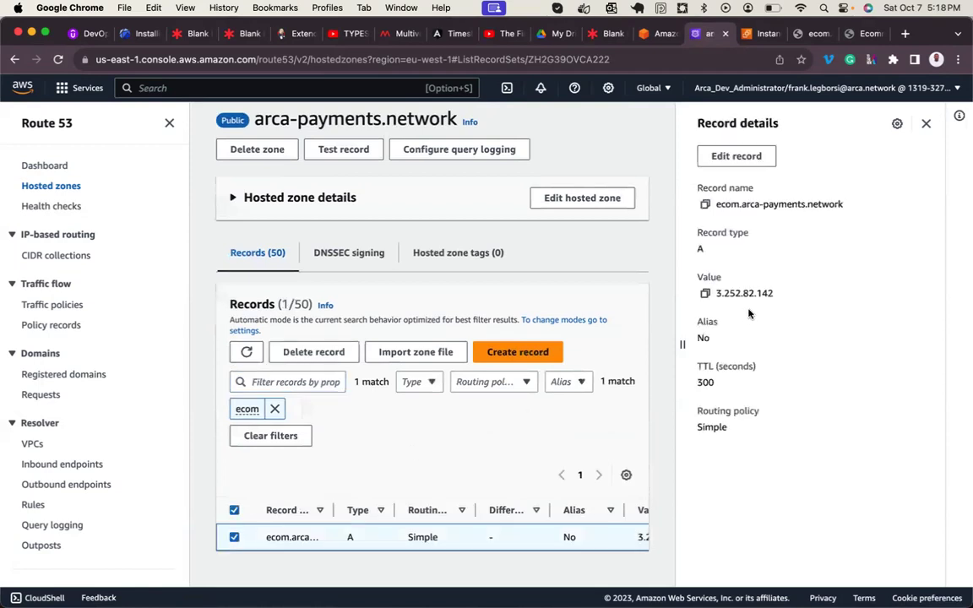
pyautogui.moveTo(715, 293); pyautogui.dragTo(792, 294)
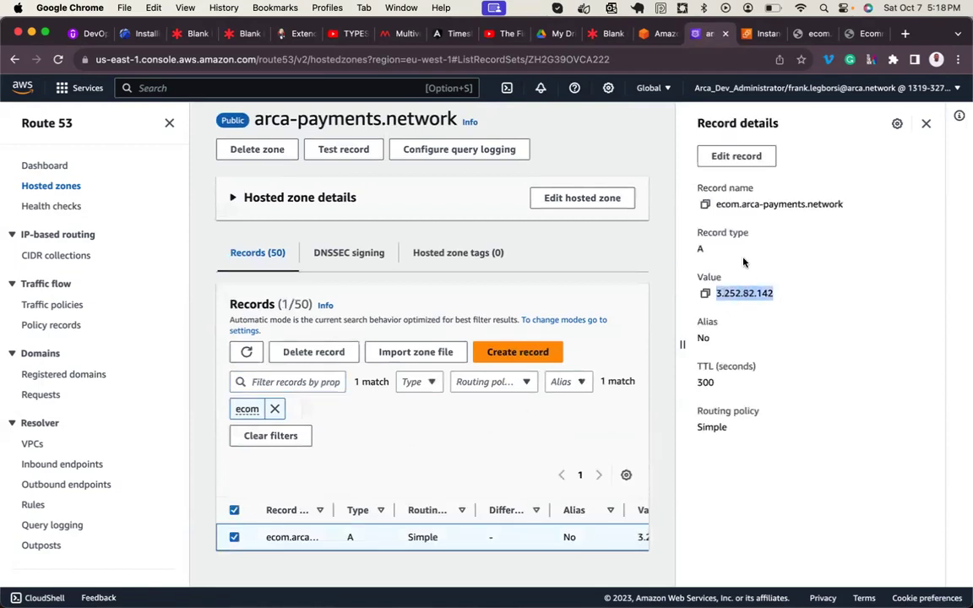
pyautogui.click(736, 155)
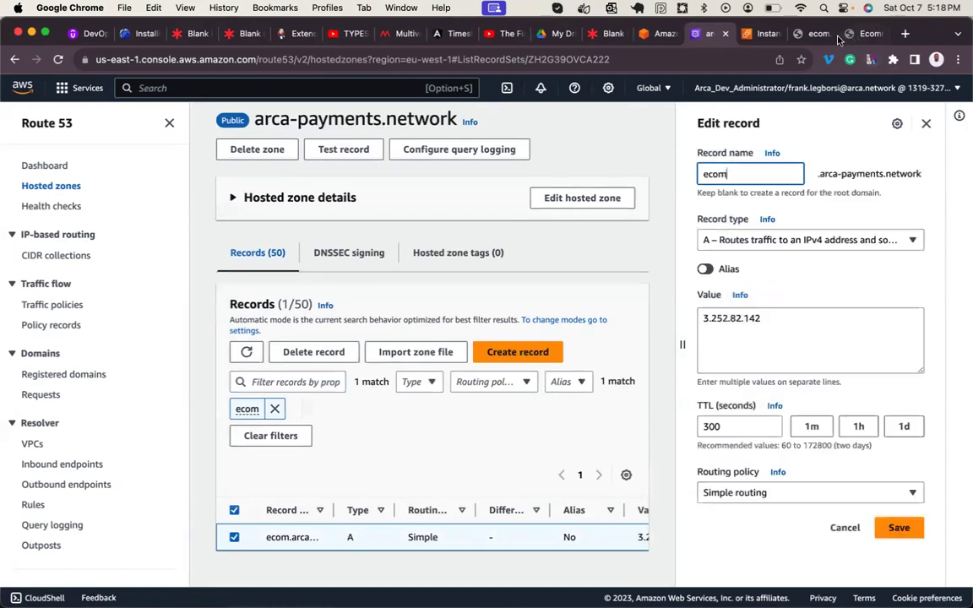
# - Copy the shop's address 3.254.97.229 from the Cara shop tab
pyautogui.click(864, 35)
pyautogui.click(519, 59)
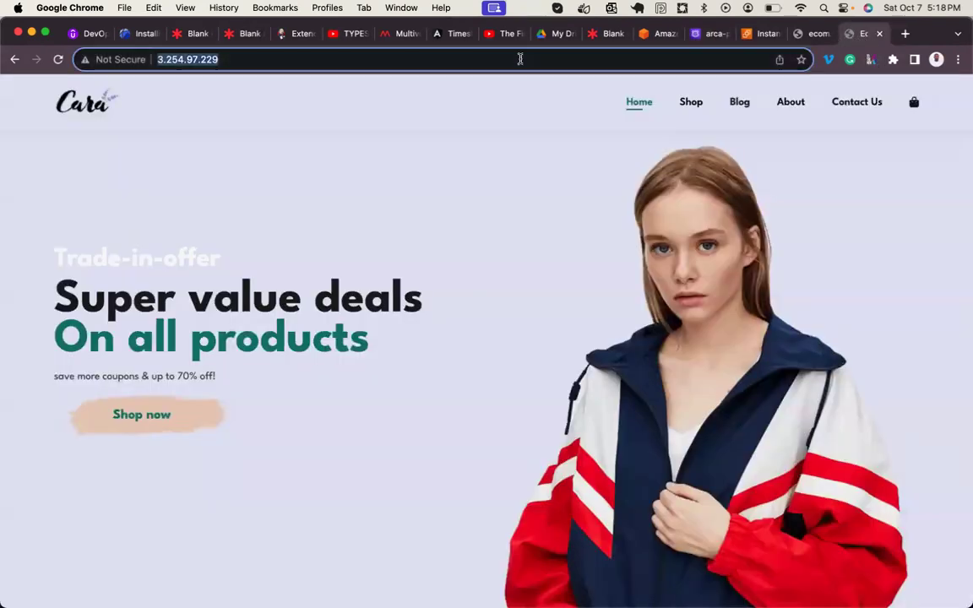
pyautogui.click(760, 34)
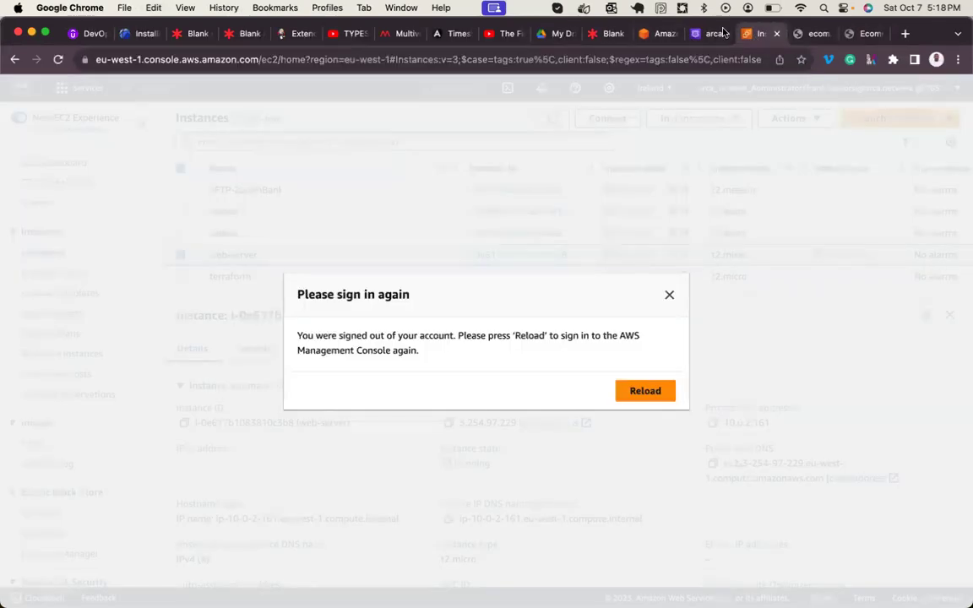
pyautogui.click(691, 35)
# - Replace the ecom record value 3.252.82.142 with 3.254.97.229 and save
pyautogui.doubleClick(737, 318)
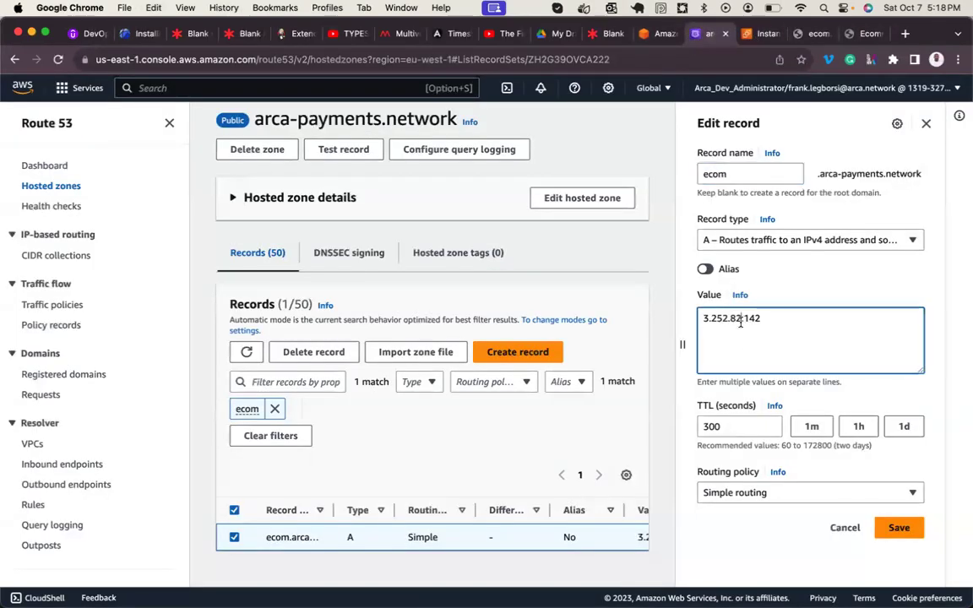
pyautogui.press('super+v')
pyautogui.press('BackSpace')
pyautogui.hotkey('shift', 'Right')
pyautogui.hotkey('shift', 'Right')
pyautogui.hotkey('shift', 'Right')
pyautogui.hotkey('shift', 'Right')
pyautogui.hotkey('shift', 'Right')
pyautogui.hotkey('shift', 'Right')
pyautogui.hotkey('shift', 'Right')
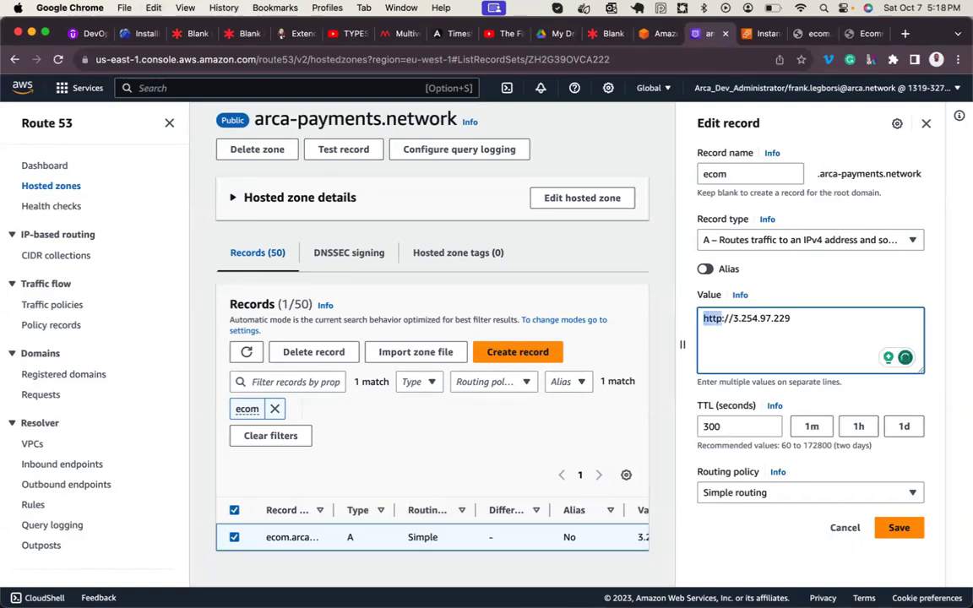
pyautogui.press('BackSpace')
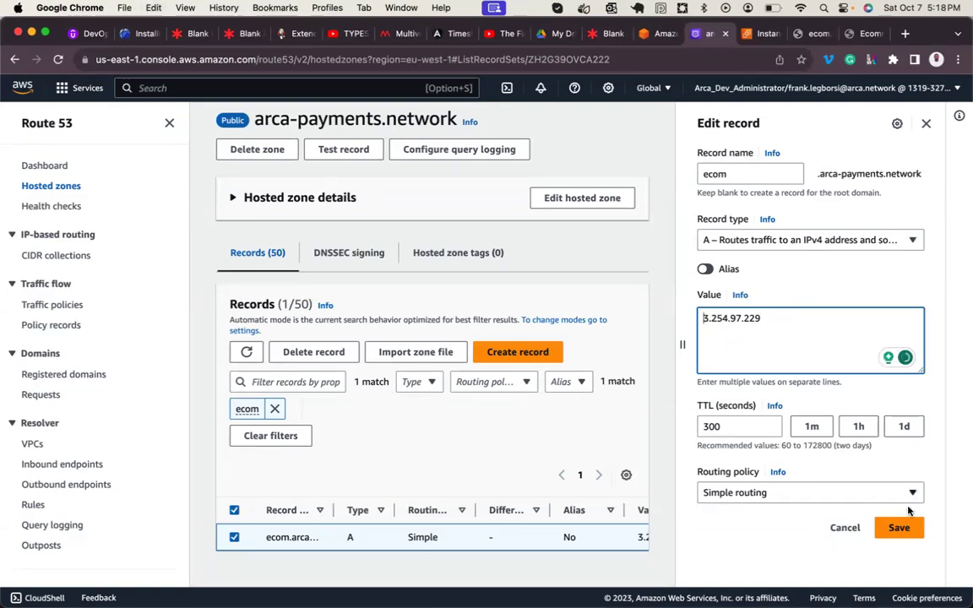
pyautogui.click(898, 528)
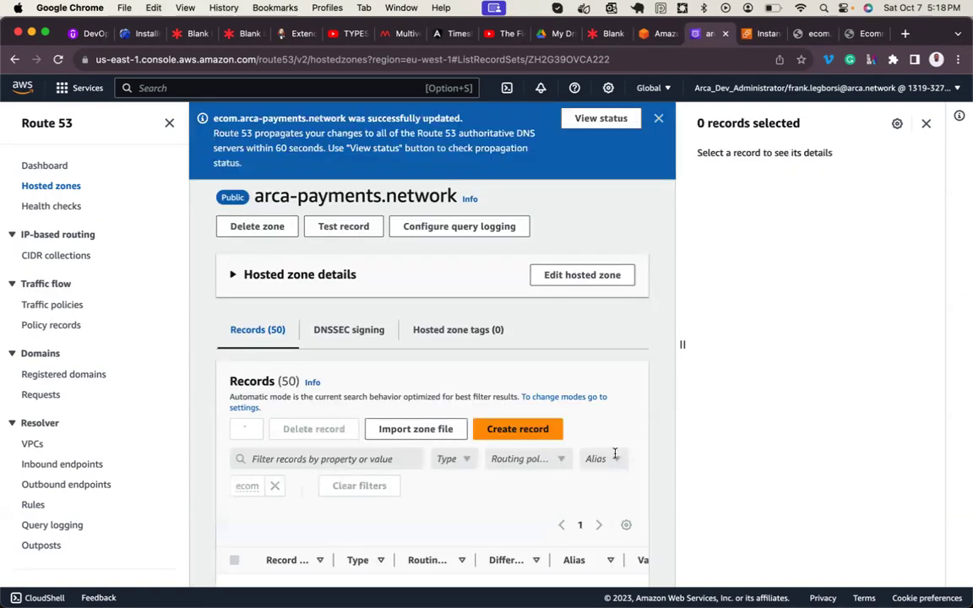
# - Open the propagation status of the ecom record change, which shows PENDING
pyautogui.click(816, 37)
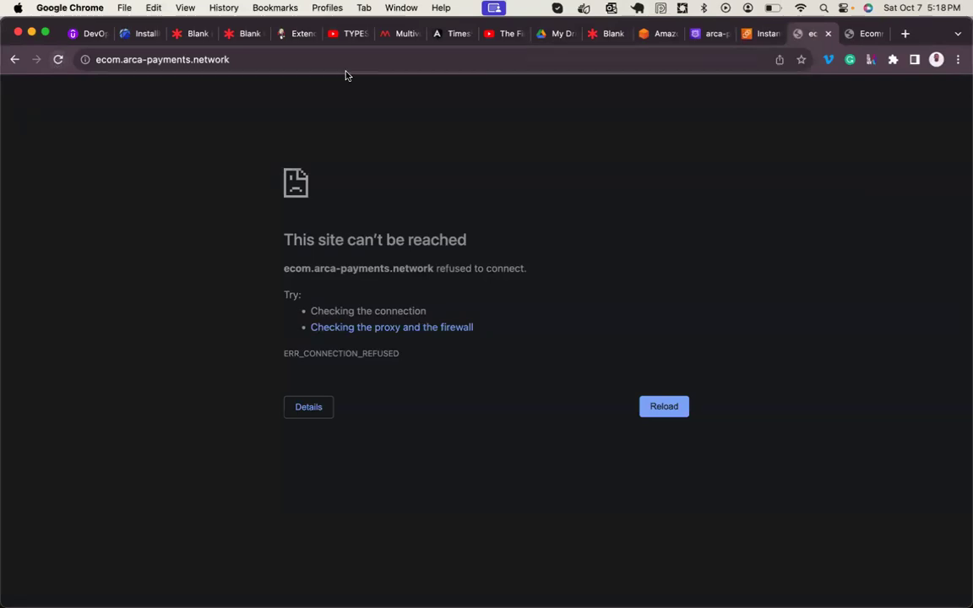
pyautogui.click(694, 32)
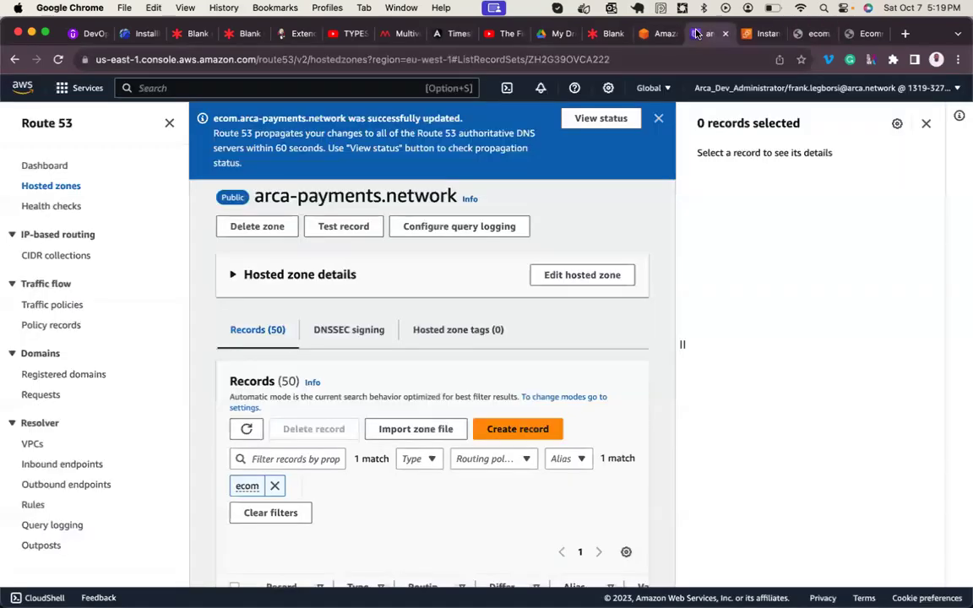
pyautogui.click(591, 119)
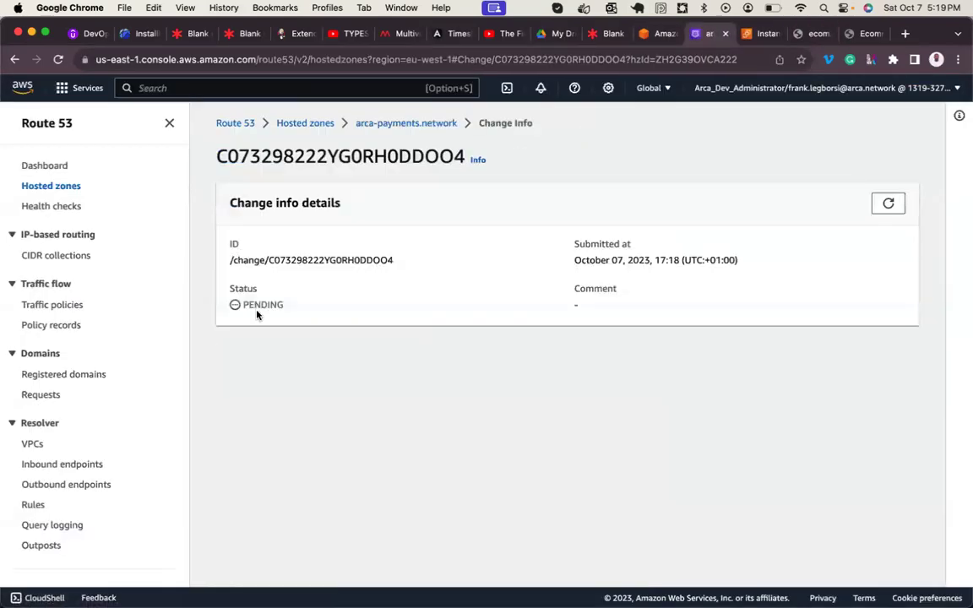
pyautogui.doubleClick(263, 306)
# - Refresh the change status repeatedly until it reads INSYNC
pyautogui.click(888, 203)
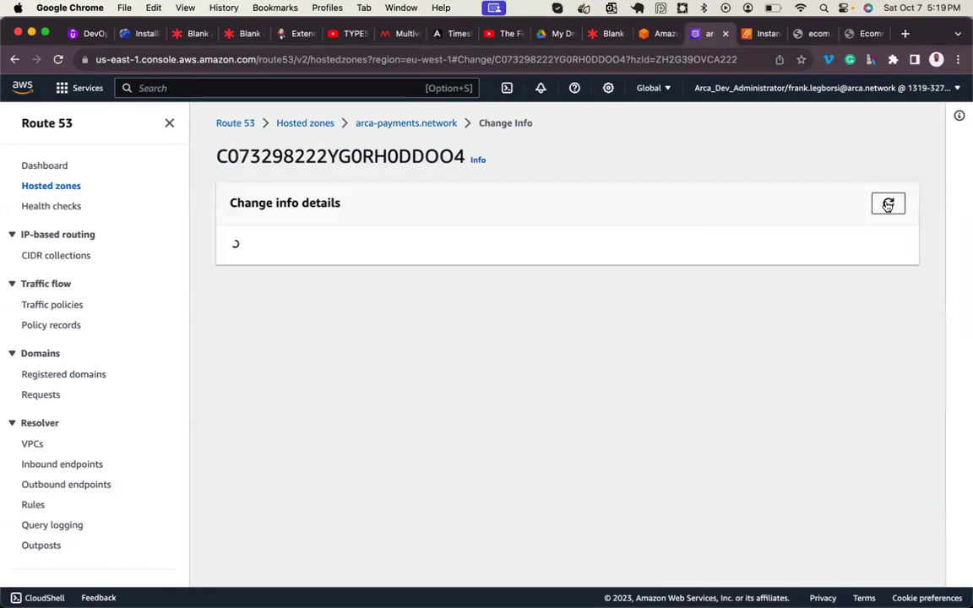
pyautogui.click(888, 203)
pyautogui.click(888, 204)
pyautogui.click(888, 204)
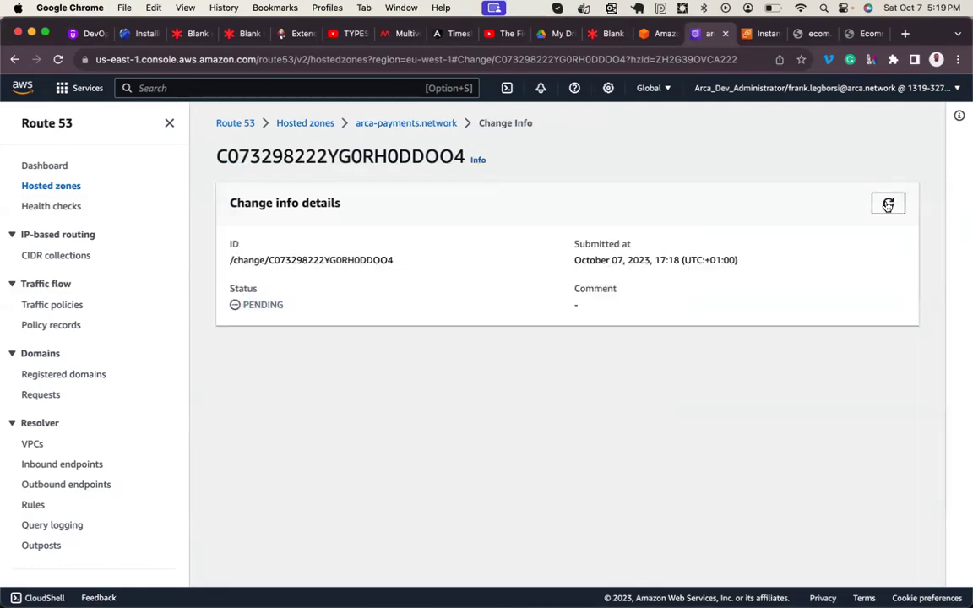
pyautogui.click(888, 204)
pyautogui.click(888, 204)
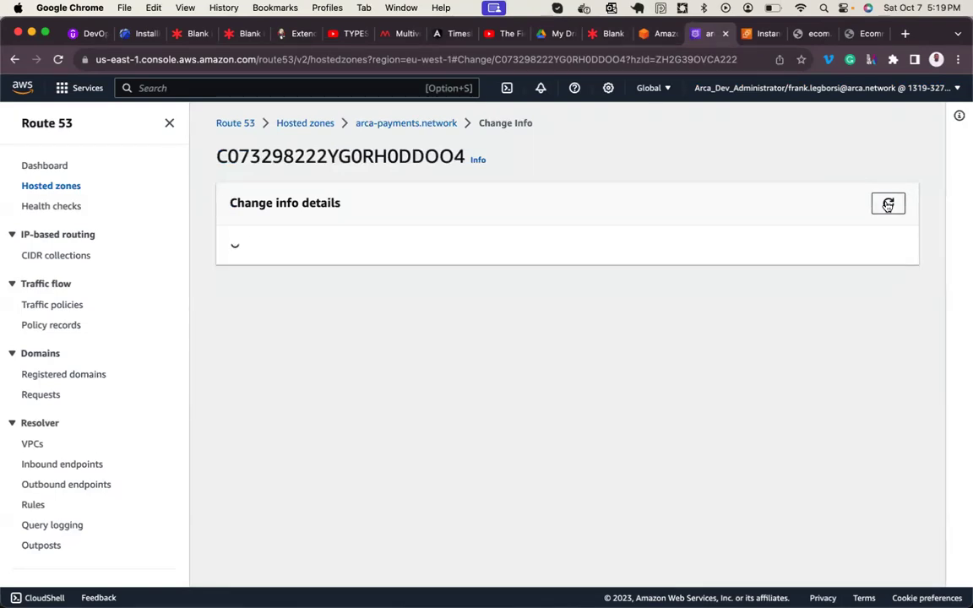
pyautogui.click(888, 204)
pyautogui.click(888, 203)
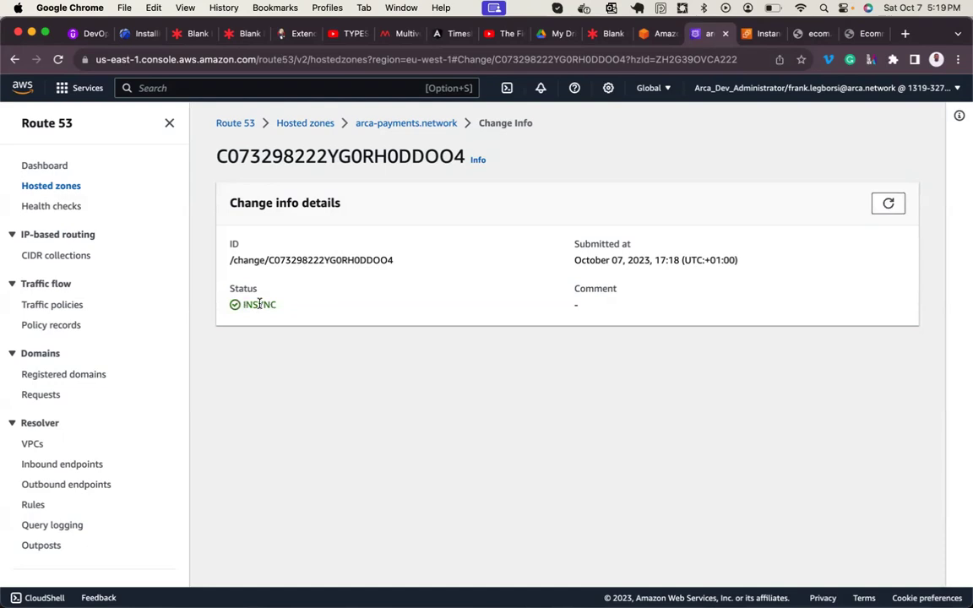
pyautogui.doubleClick(259, 304)
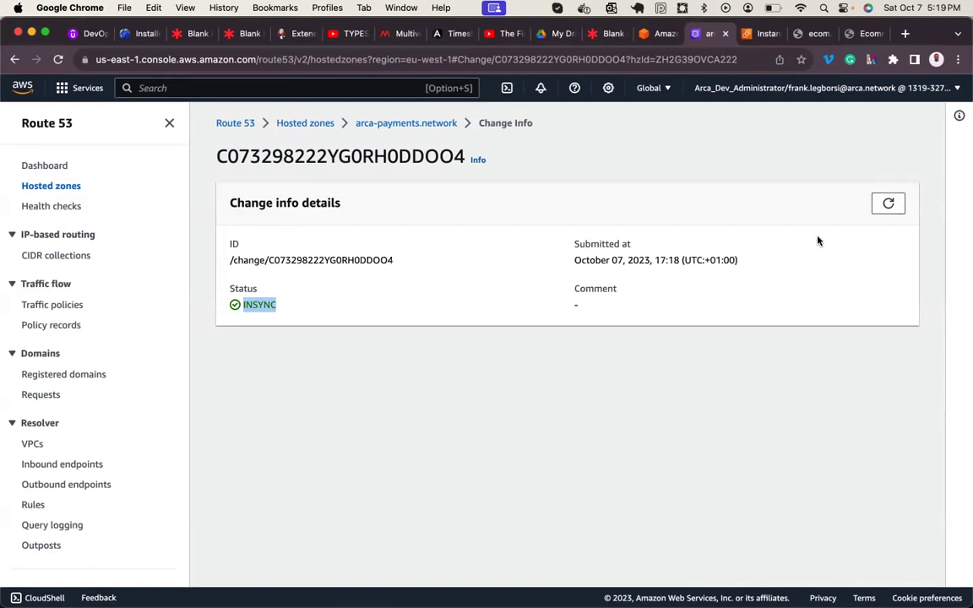
# - Refresh the change details again and glance at the ecom site tab before returning
pyautogui.click(888, 204)
pyautogui.click(879, 212)
pyautogui.click(809, 34)
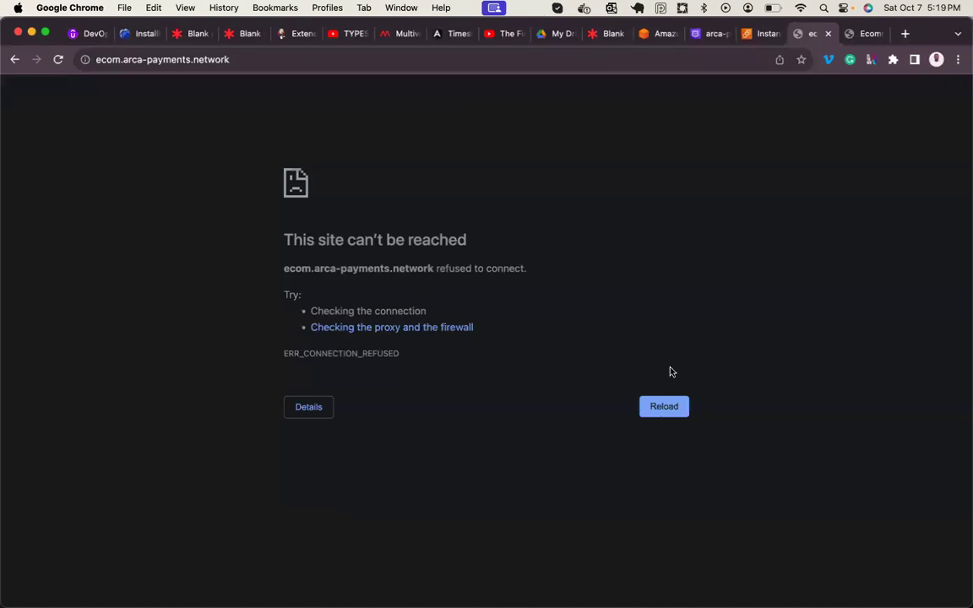
pyautogui.click(698, 34)
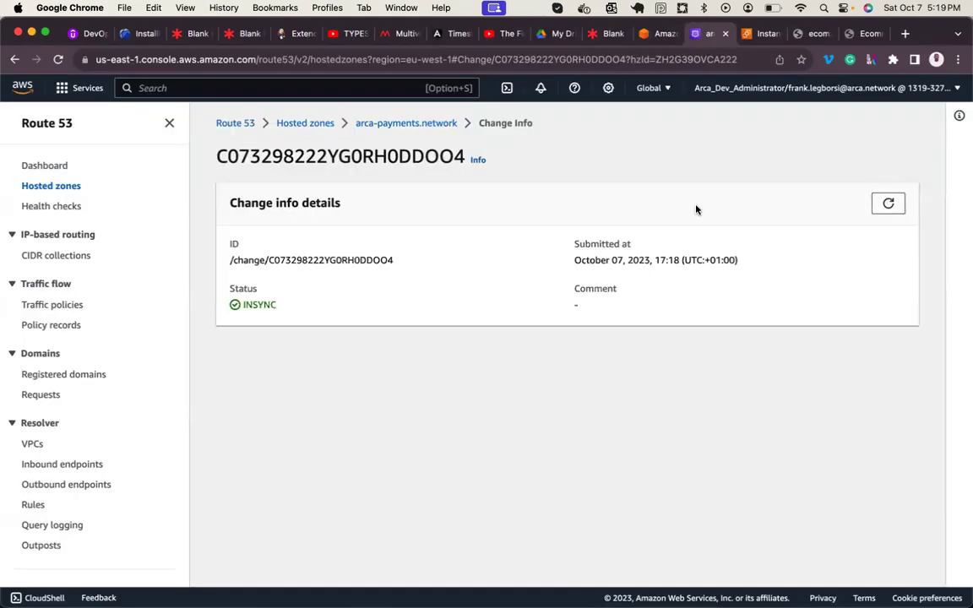
# - Refresh the Route 53 record change status several more times
pyautogui.click(892, 208)
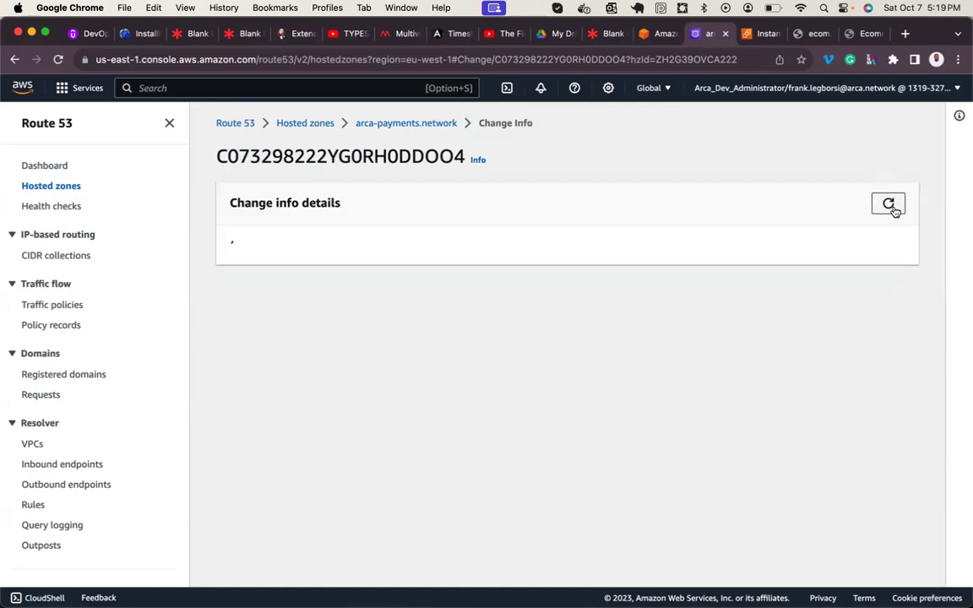
pyautogui.click(893, 208)
pyautogui.click(892, 207)
pyautogui.click(892, 208)
pyautogui.click(893, 208)
# - Retry loading ecom.arca-payments.network three times; it still refuses to connect
pyautogui.click(815, 35)
pyautogui.click(656, 407)
pyautogui.click(656, 407)
pyautogui.click(656, 407)
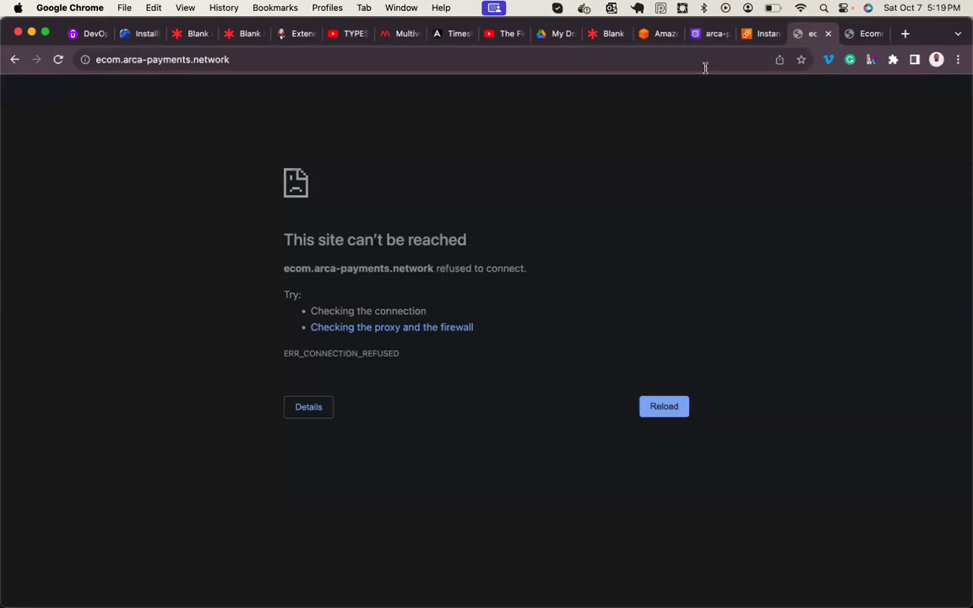
# - Go back to the Route 53 change info and keep re-checking its INSYNC status
pyautogui.click(731, 36)
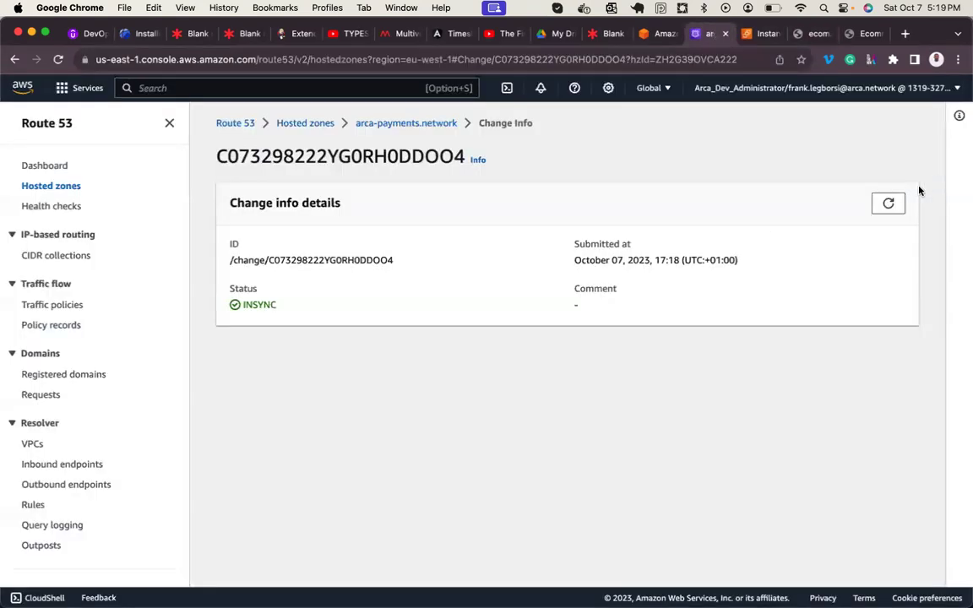
pyautogui.click(901, 206)
pyautogui.click(901, 206)
pyautogui.click(901, 206)
pyautogui.click(902, 207)
pyautogui.click(902, 206)
pyautogui.click(887, 203)
pyautogui.click(887, 203)
pyautogui.click(887, 203)
# - Reload the ecom domain again and compare it with the Cara shop opened by IP
pyautogui.click(802, 34)
pyautogui.click(663, 409)
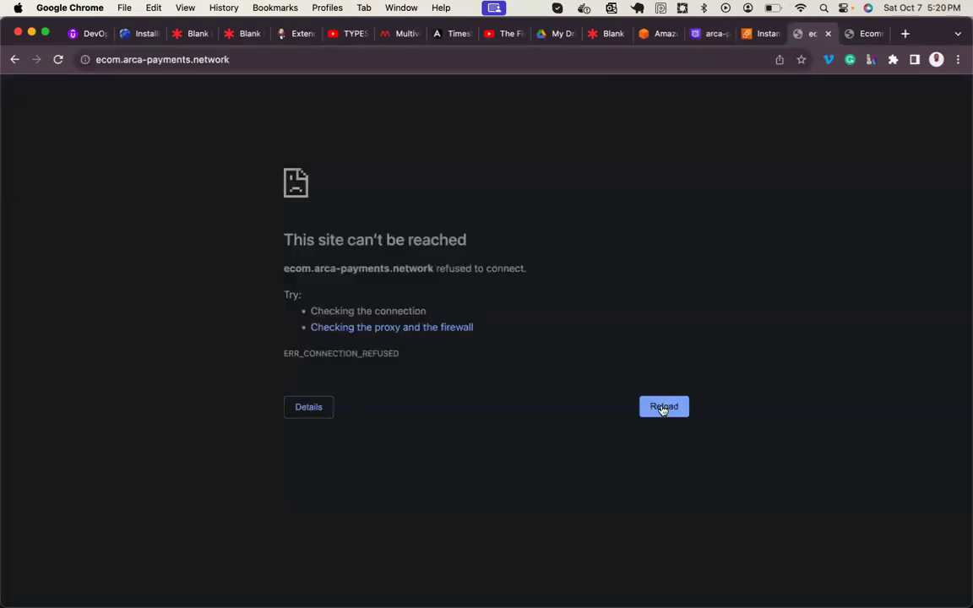
pyautogui.click(663, 417)
pyautogui.click(864, 34)
pyautogui.click(799, 36)
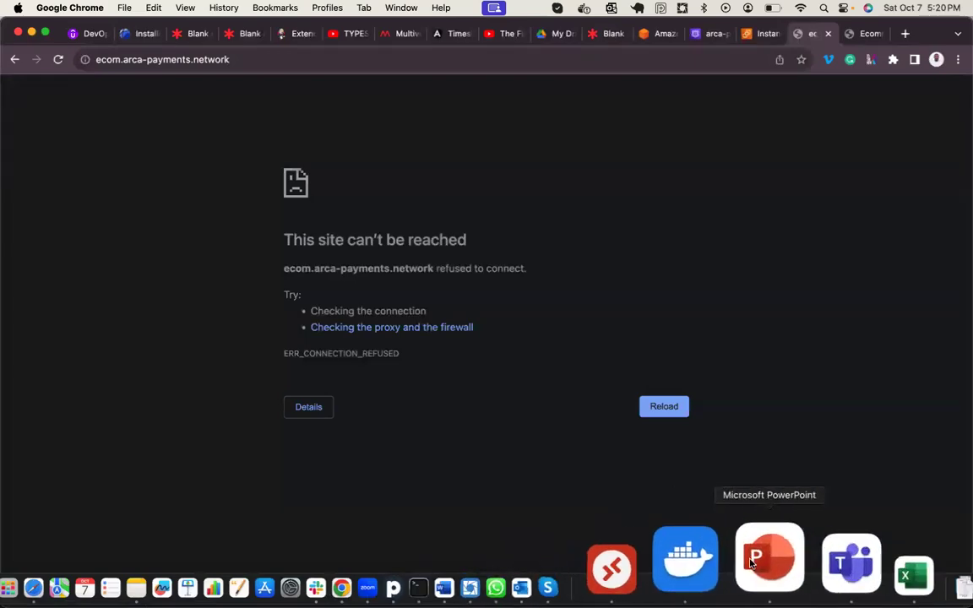
# - In the PowerPoint course deck, go from the Linux File System slide to the Linux Course Content outline
pyautogui.click(764, 561)
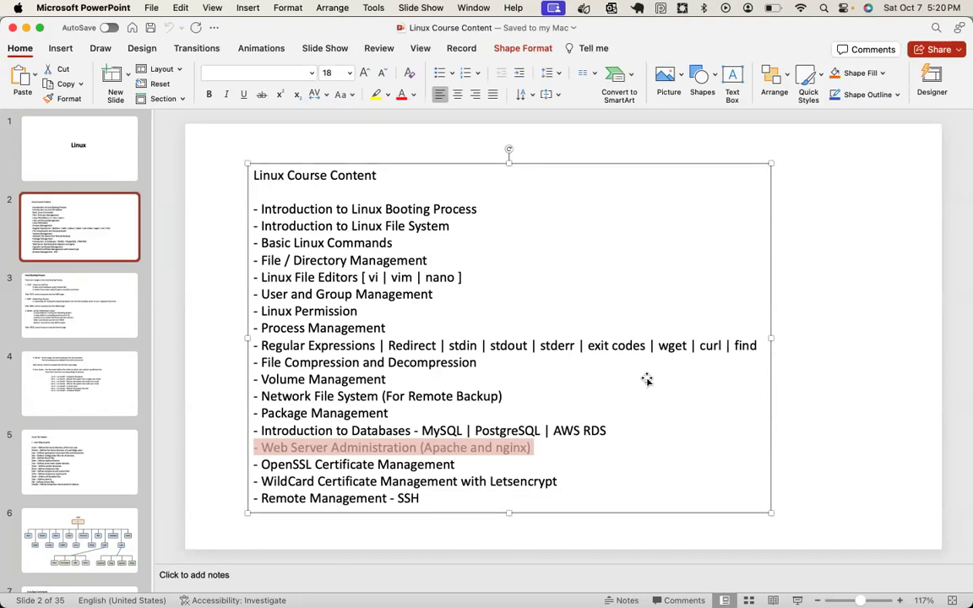
pyautogui.click(71, 469)
pyautogui.scroll(-10, 71, 461)
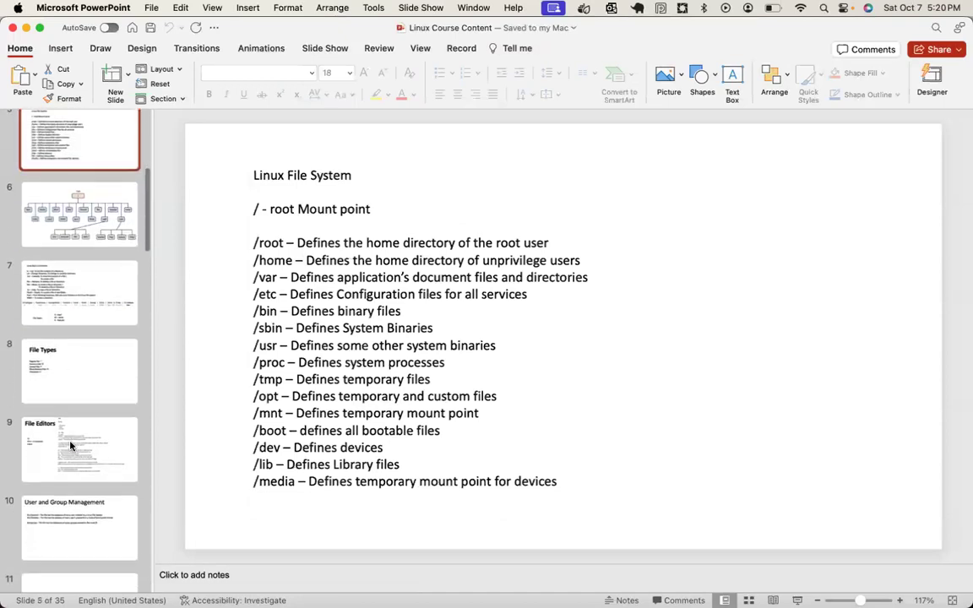
pyautogui.scroll(-3, 71, 446)
pyautogui.click(71, 446)
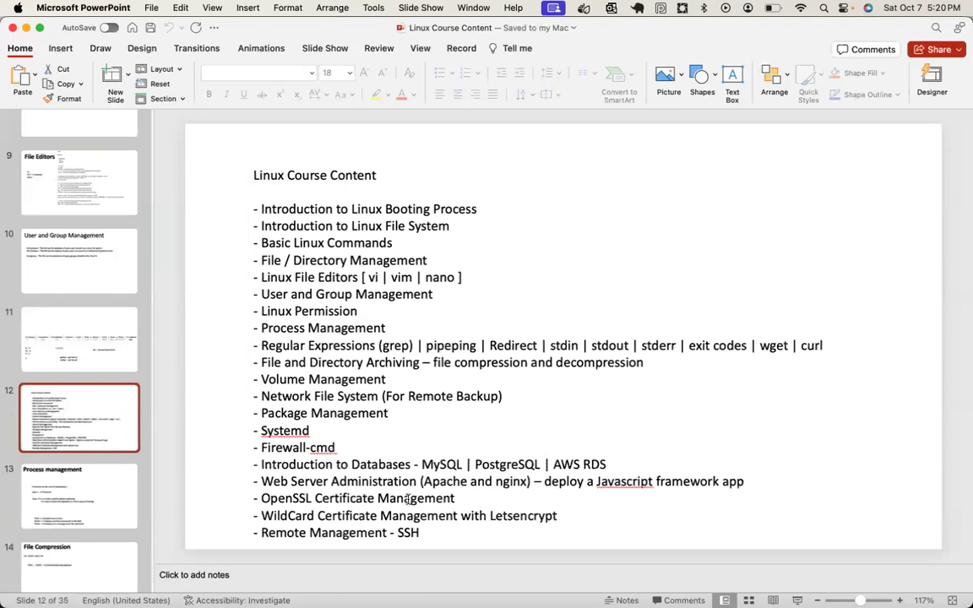
pyautogui.click(387, 475)
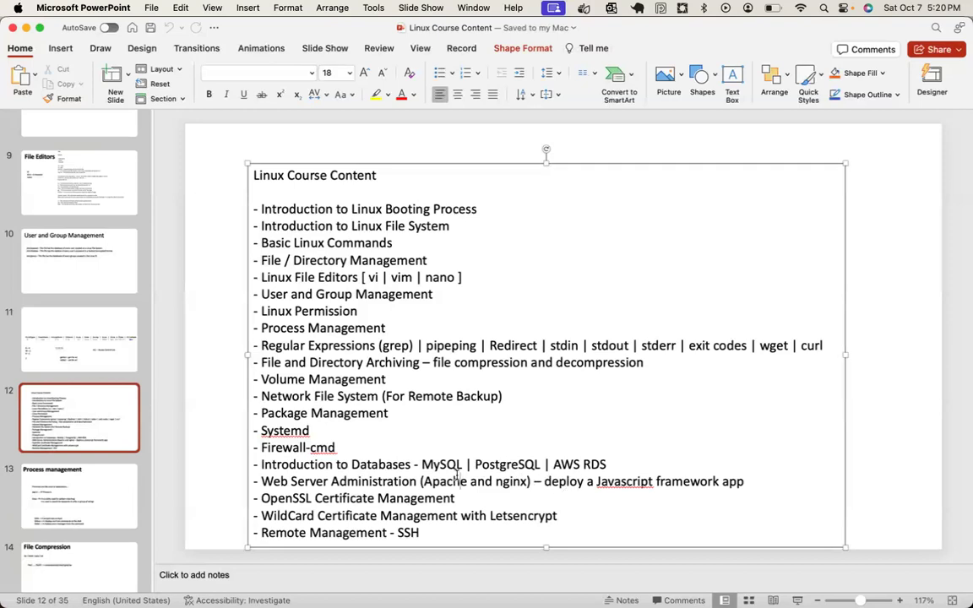
# - Highlight the OpenSSL Certificate Management line and the words Management, deploy and Certificate
pyautogui.tripleClick(353, 500)
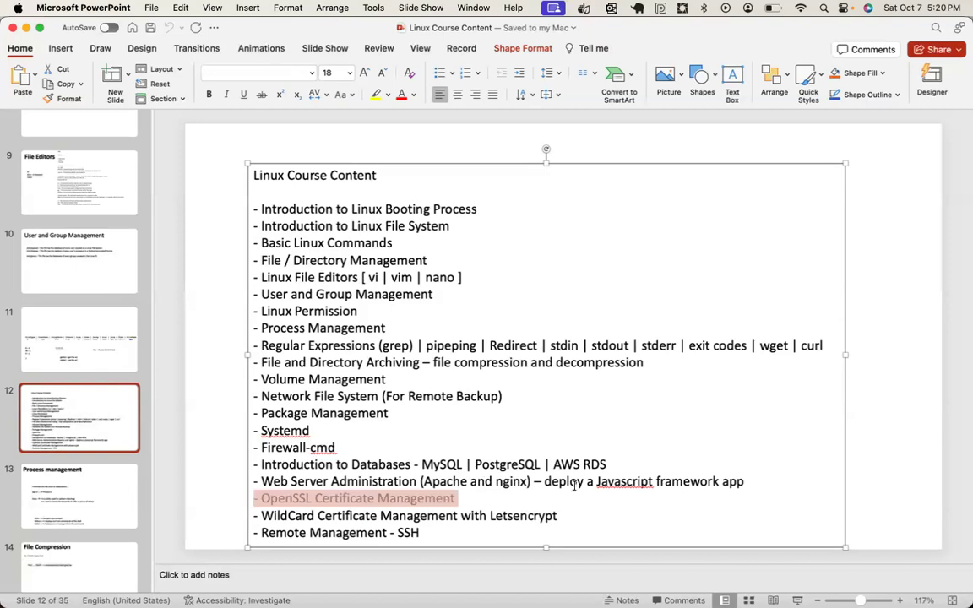
pyautogui.click(439, 500)
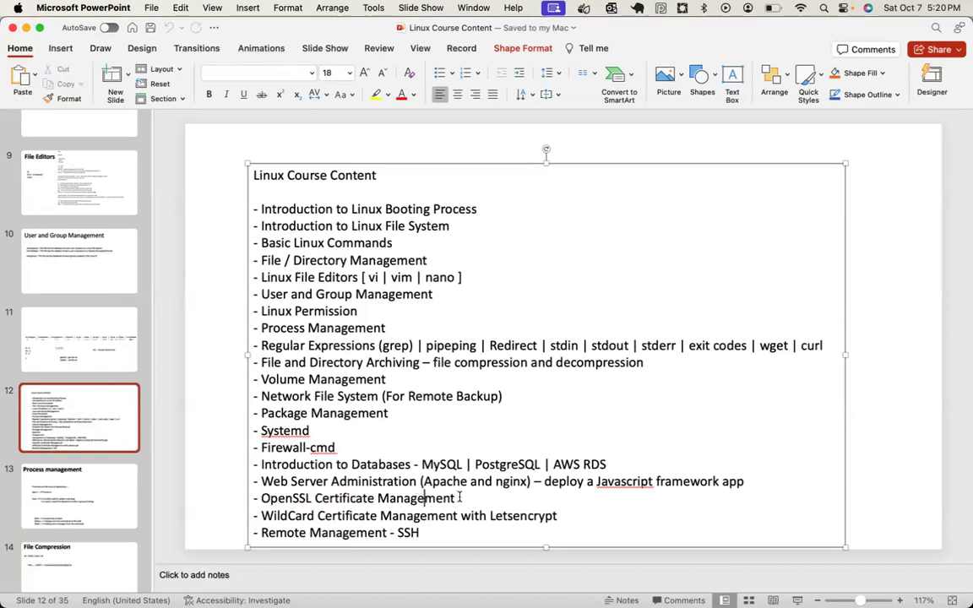
pyautogui.doubleClick(448, 500)
pyautogui.doubleClick(568, 482)
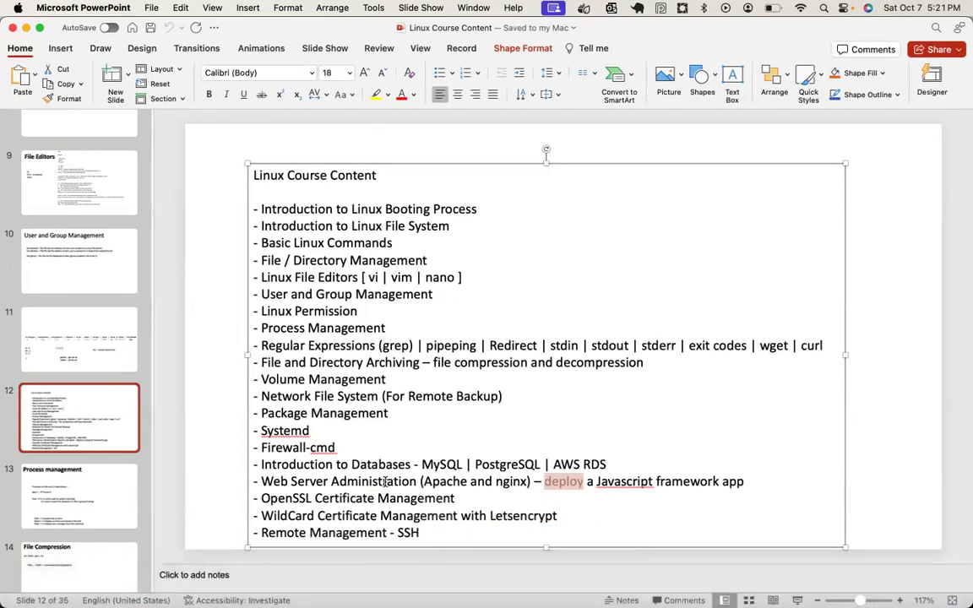
pyautogui.doubleClick(326, 498)
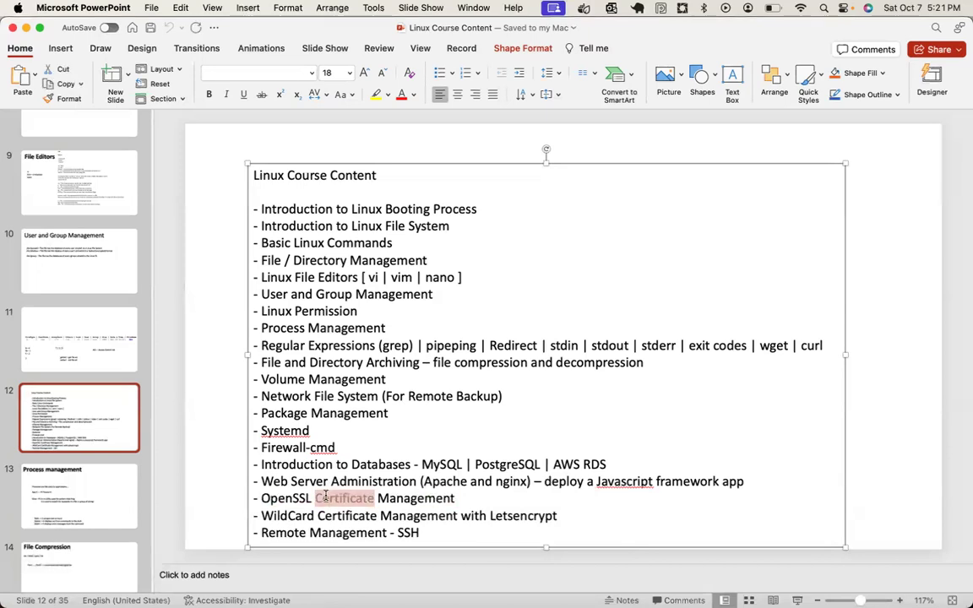
pyautogui.moveTo(460, 540)
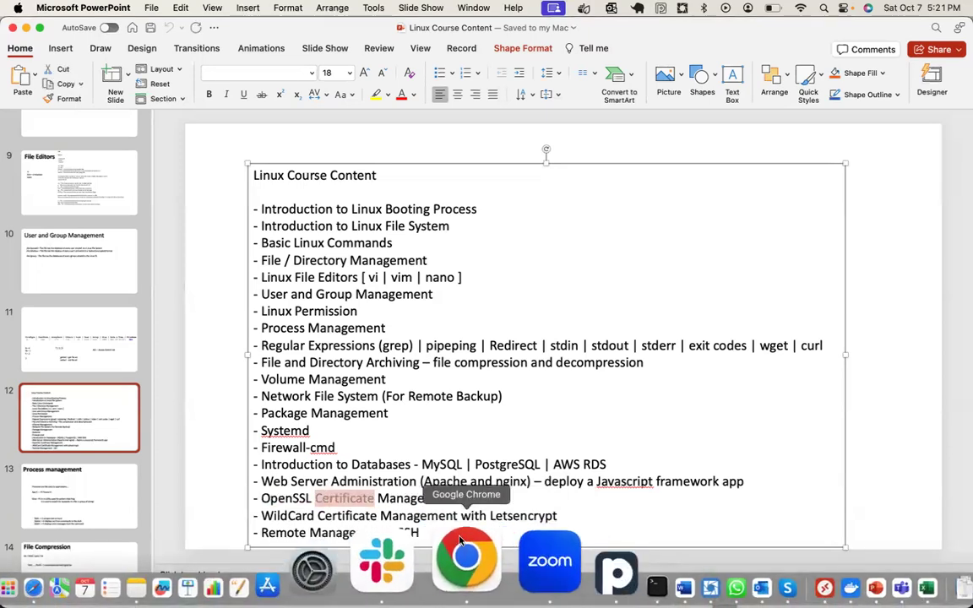
pyautogui.click(460, 541)
# - Reload the ecom domain, confirm the Route 53 change is INSYNC, and return to the loaded Cara site
pyautogui.click(647, 407)
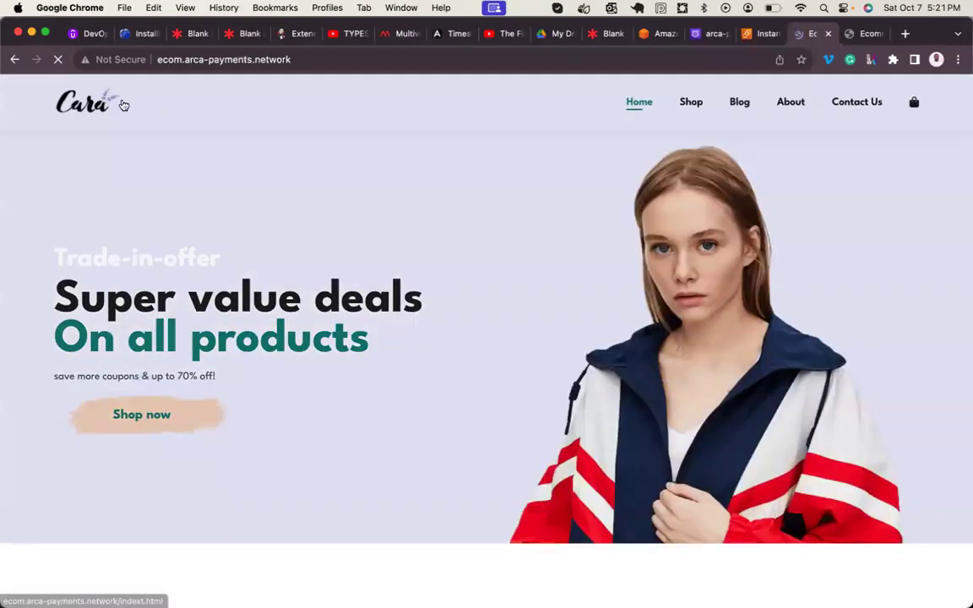
pyautogui.click(712, 34)
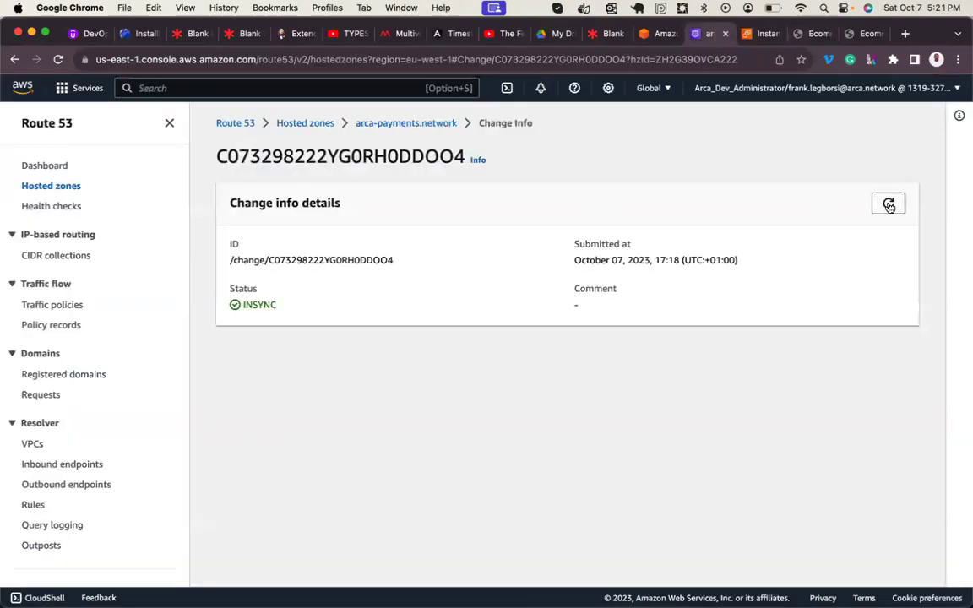
pyautogui.click(888, 203)
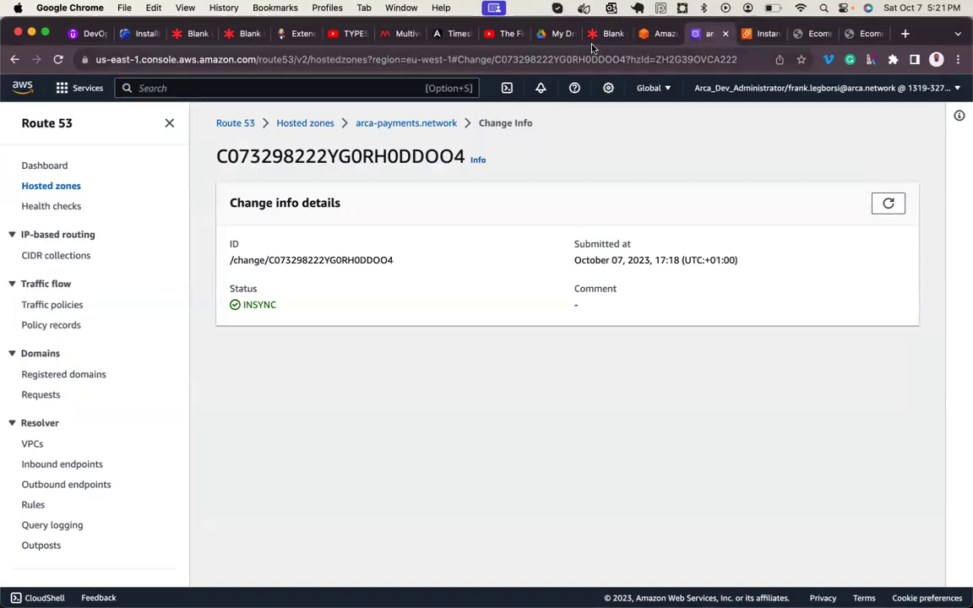
pyautogui.click(888, 203)
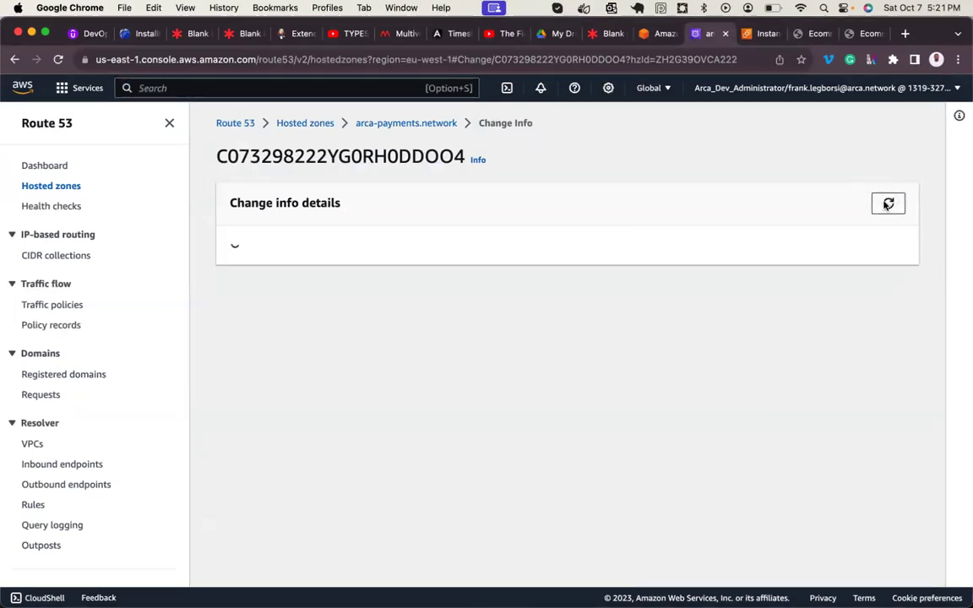
pyautogui.click(436, 127)
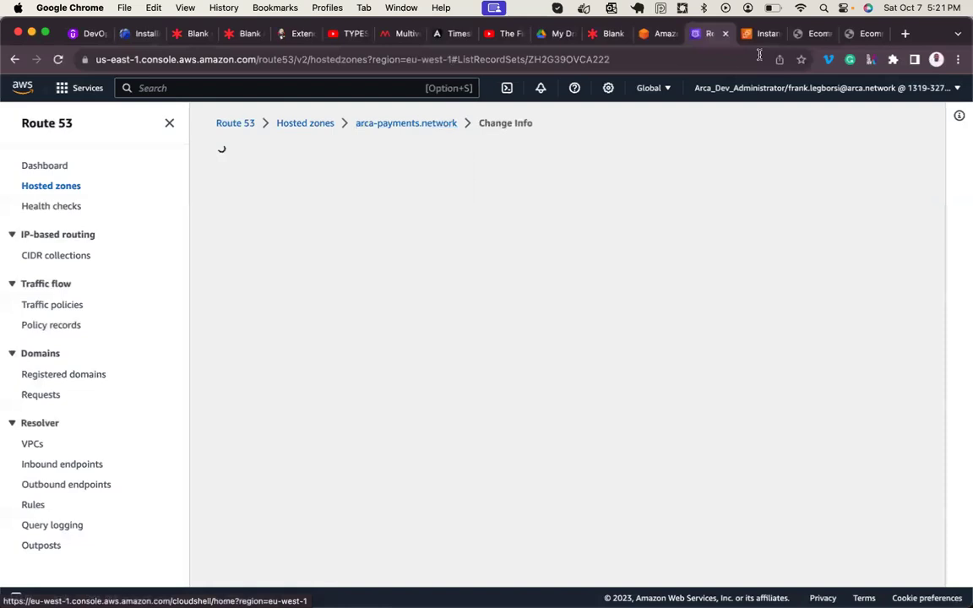
pyautogui.click(814, 34)
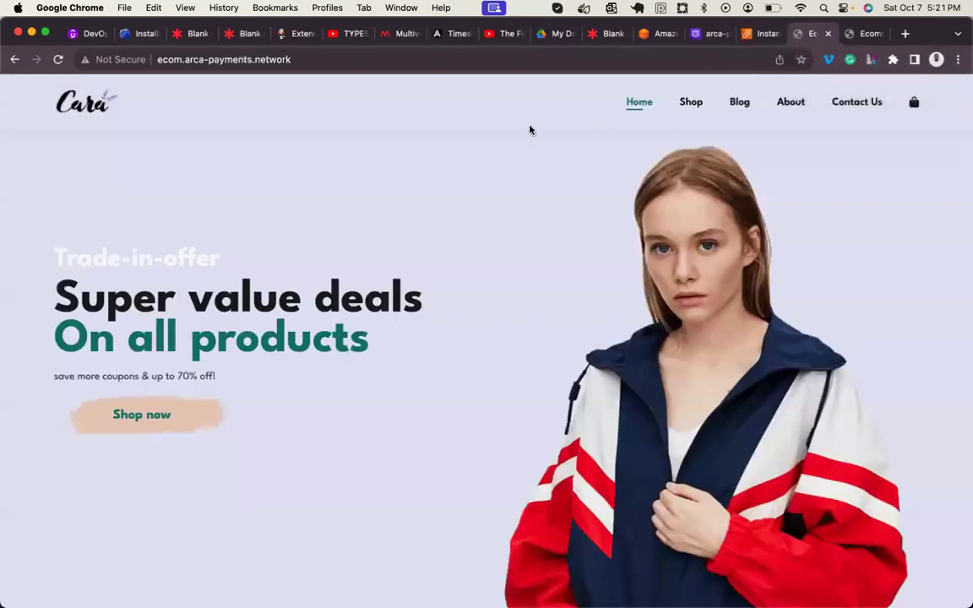
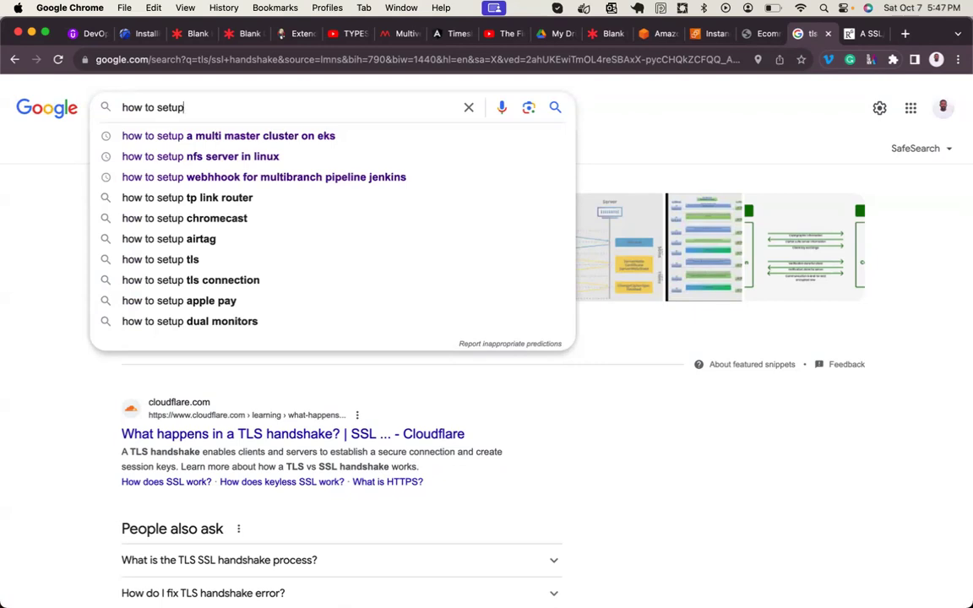
# - Run a Google search for 'how to create a self signed certificate in centos 7 for apache' using autocomplete
pyautogui.write('s')
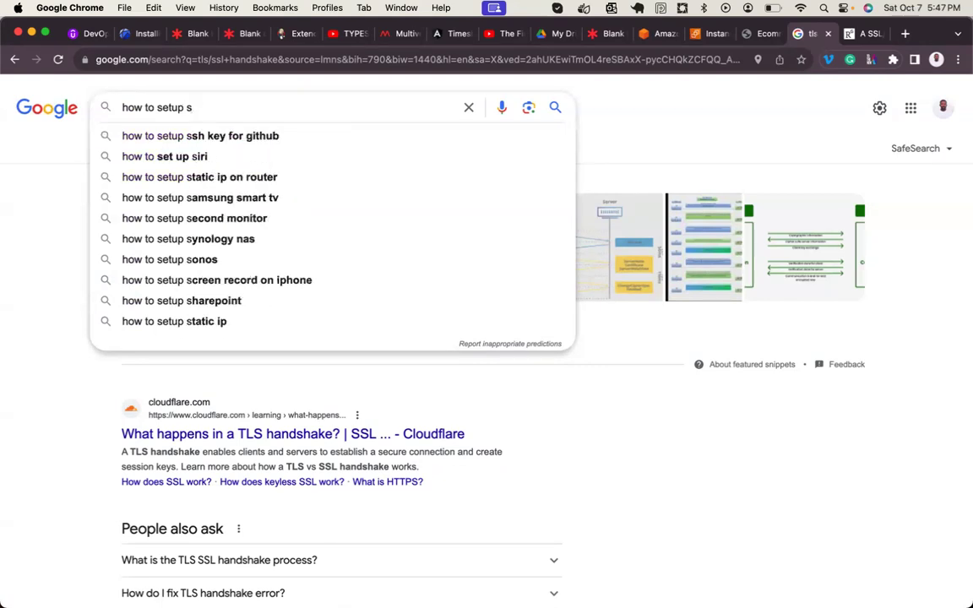
pyautogui.press('BackSpace')
pyautogui.write('a self')
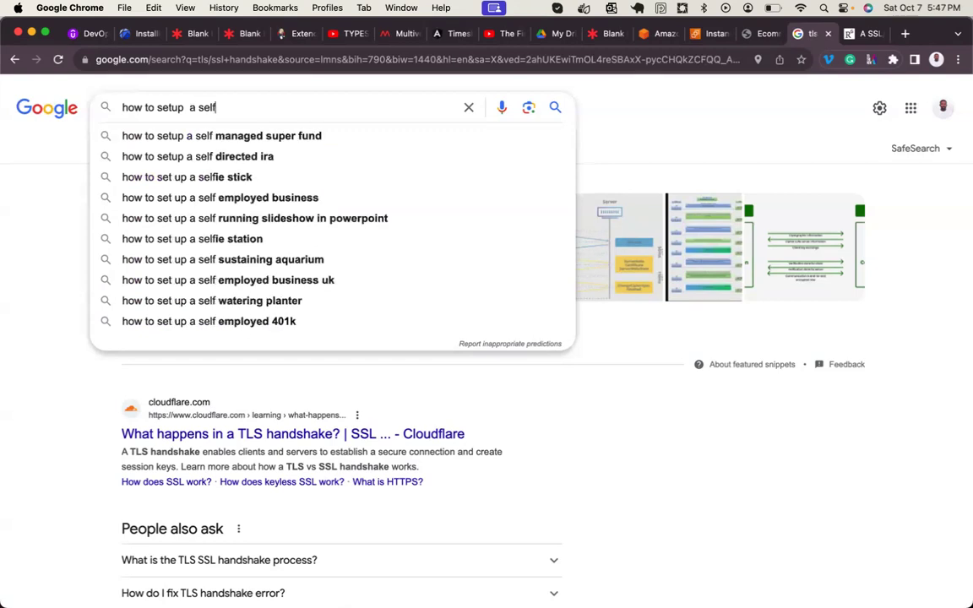
pyautogui.write(' sogned')
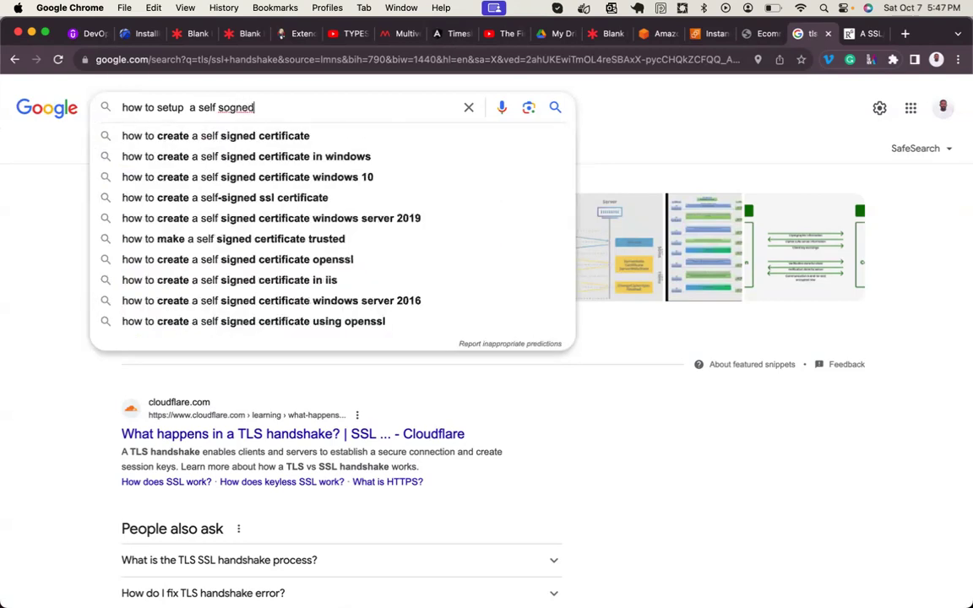
pyautogui.press('Down')
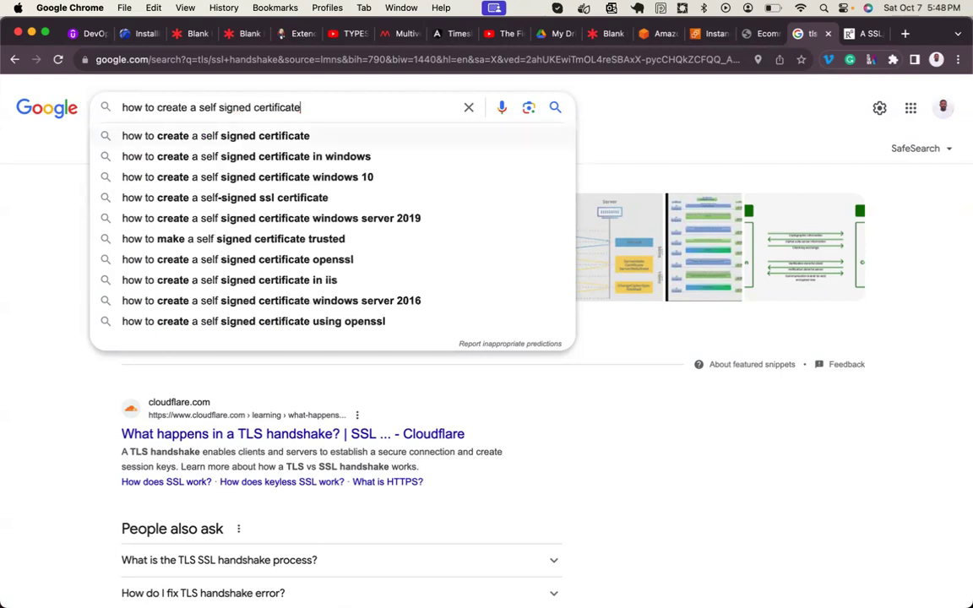
pyautogui.write('in cen')
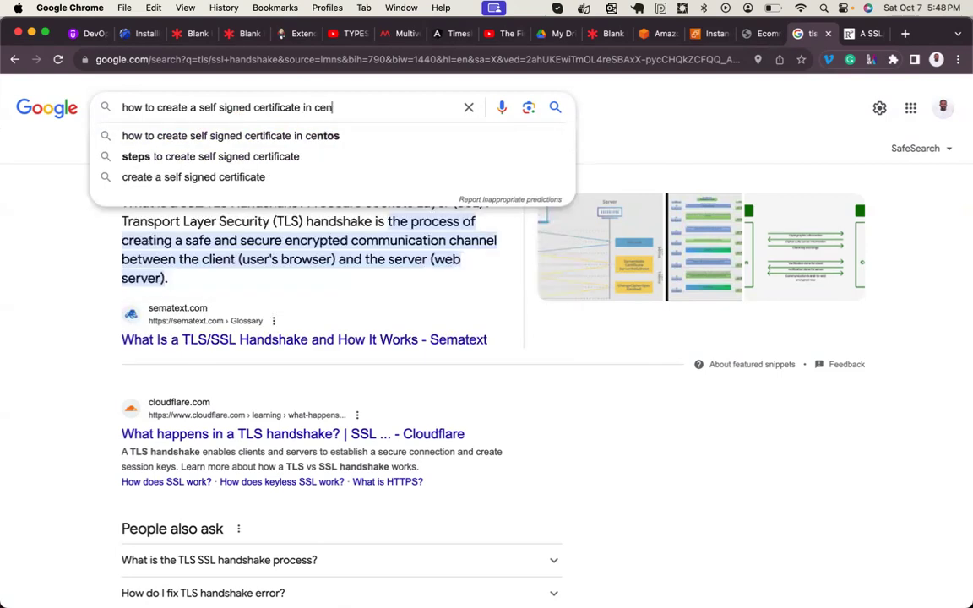
pyautogui.press('Down')
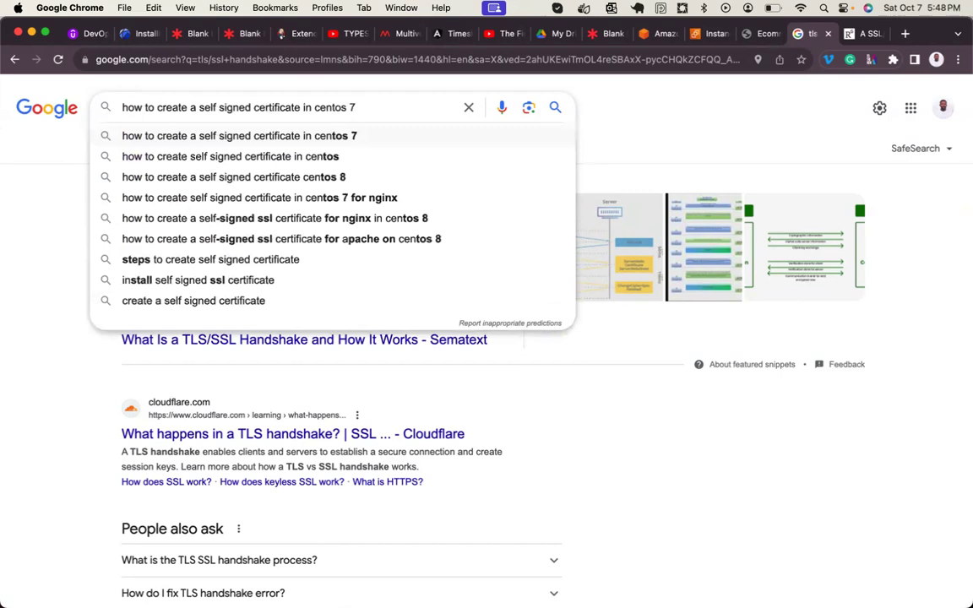
pyautogui.write('for apa')
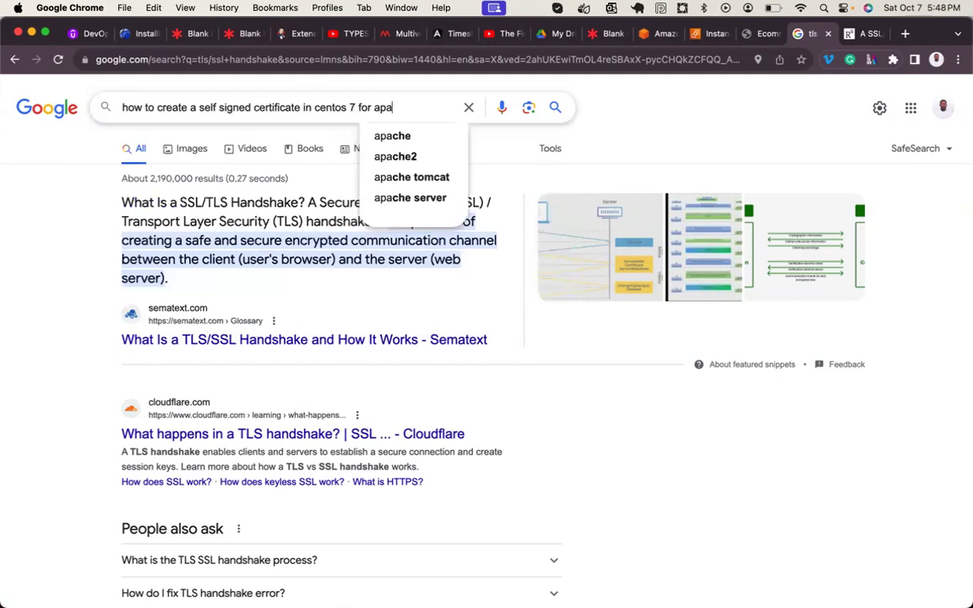
pyautogui.write('che')
pyautogui.press('Return')
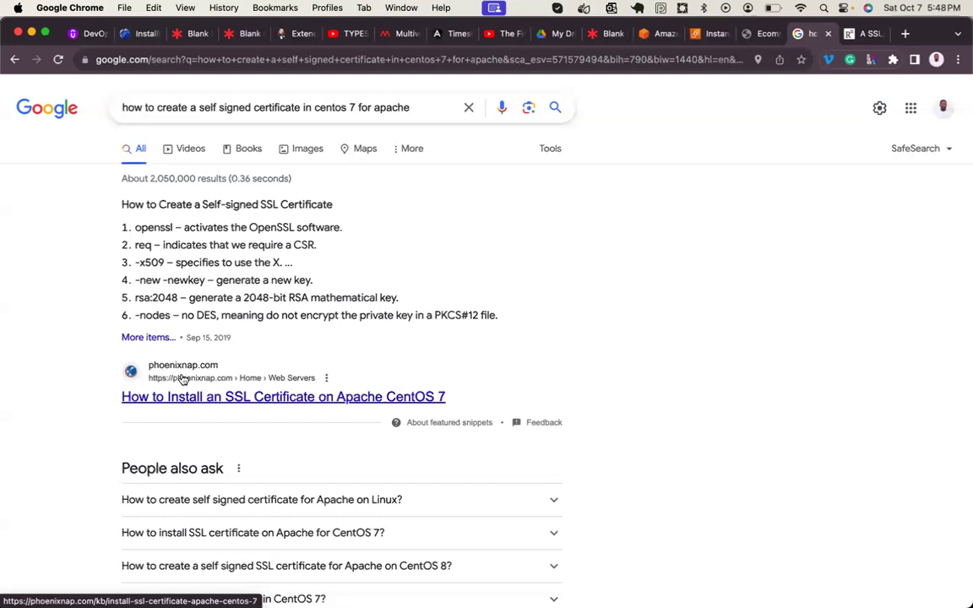
# - Open the phoenixNAP CentOS 7 Apache SSL article in a new tab and start reading
pyautogui.rightClick(188, 372)
pyautogui.click(215, 377)
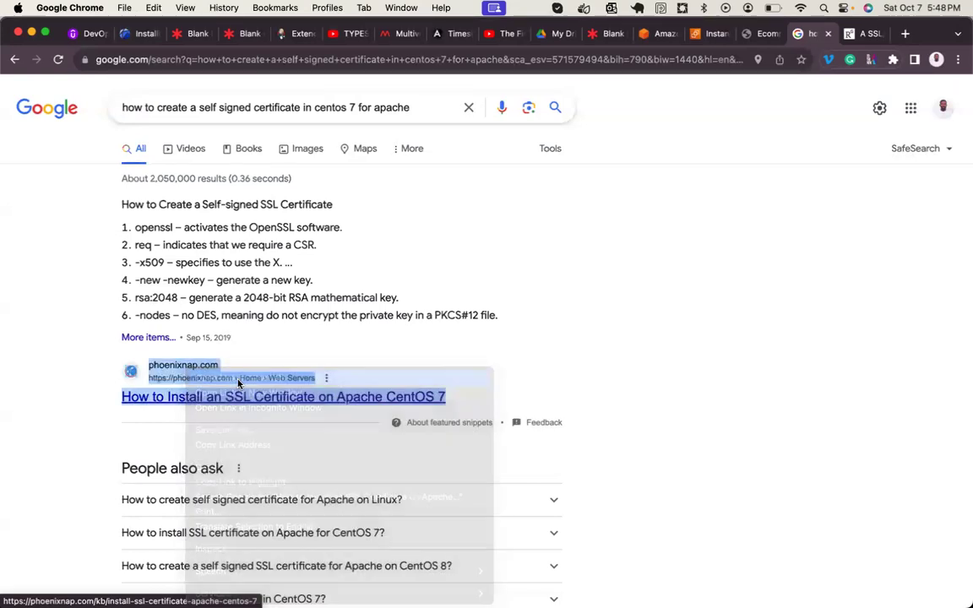
pyautogui.click(811, 34)
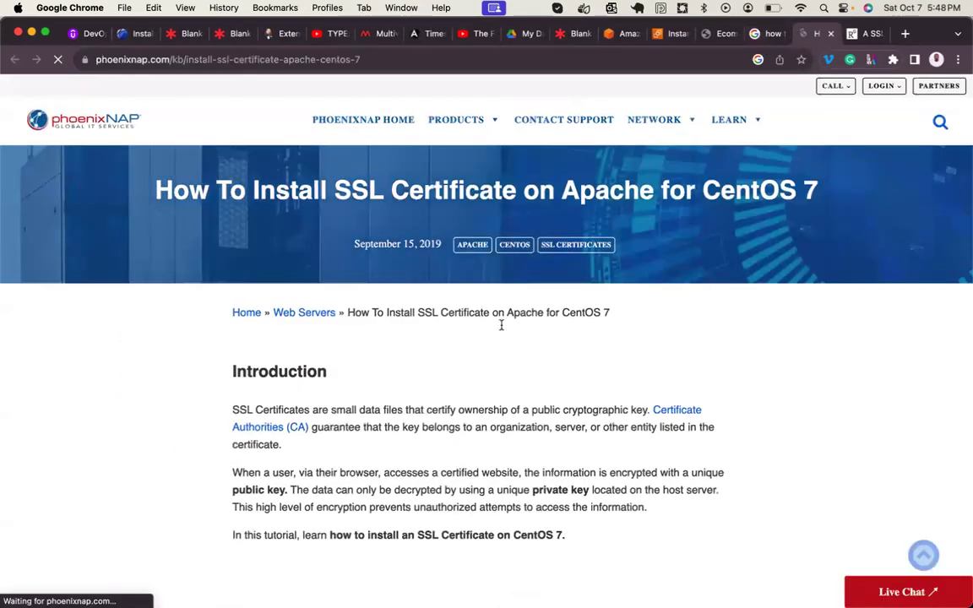
pyautogui.scroll(-1, 499, 321)
pyautogui.scroll(-15, 501, 326)
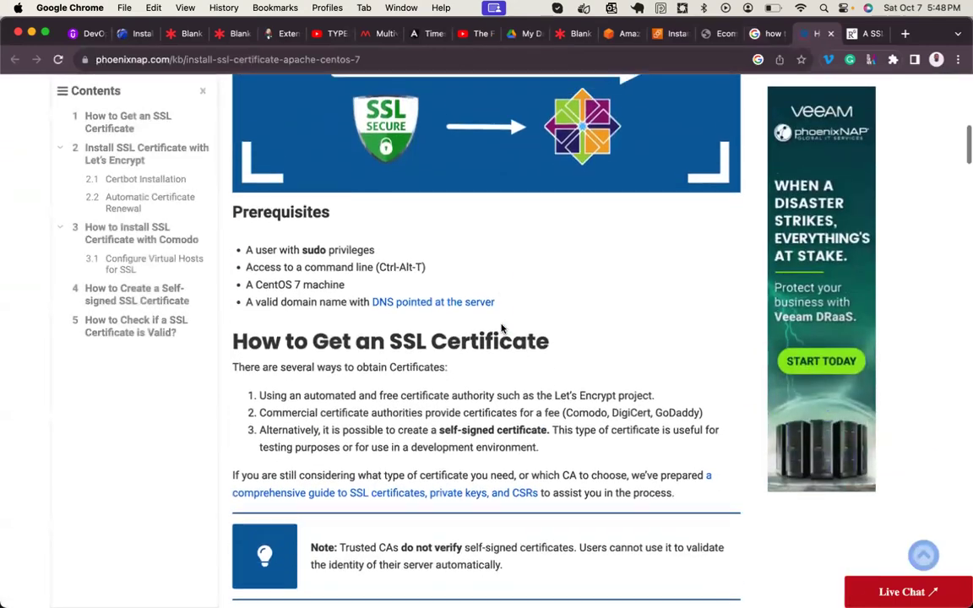
pyautogui.scroll(-1, 502, 328)
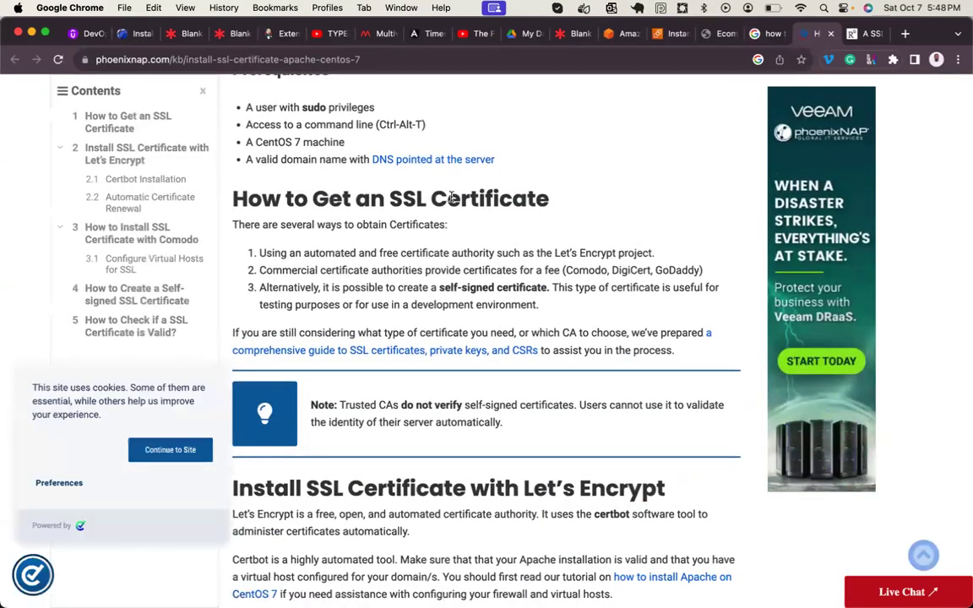
# - Read past the Comodo certificate heading down to the self-signed certificate section
pyautogui.scroll(-6, 343, 297)
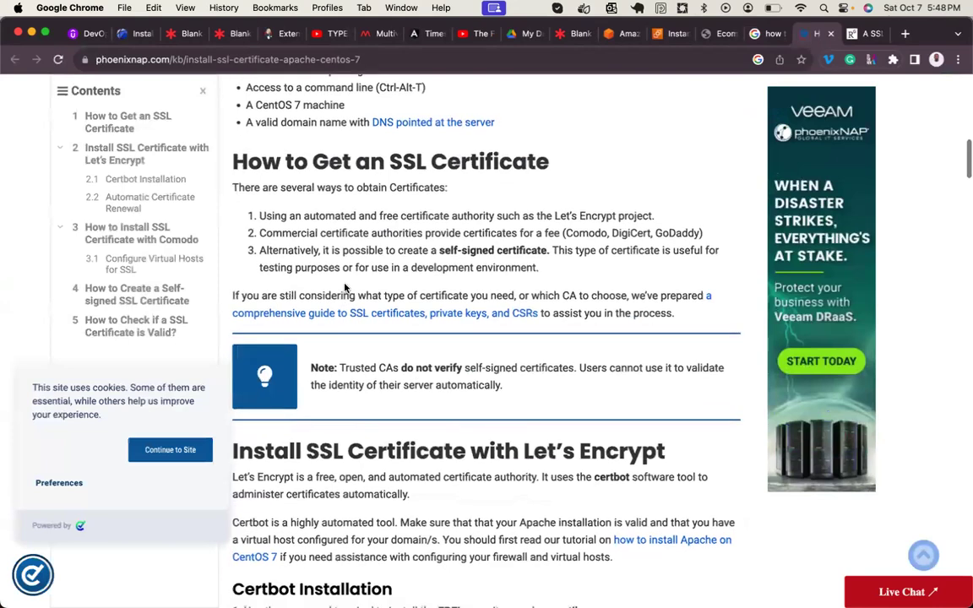
pyautogui.scroll(-2, 372, 262)
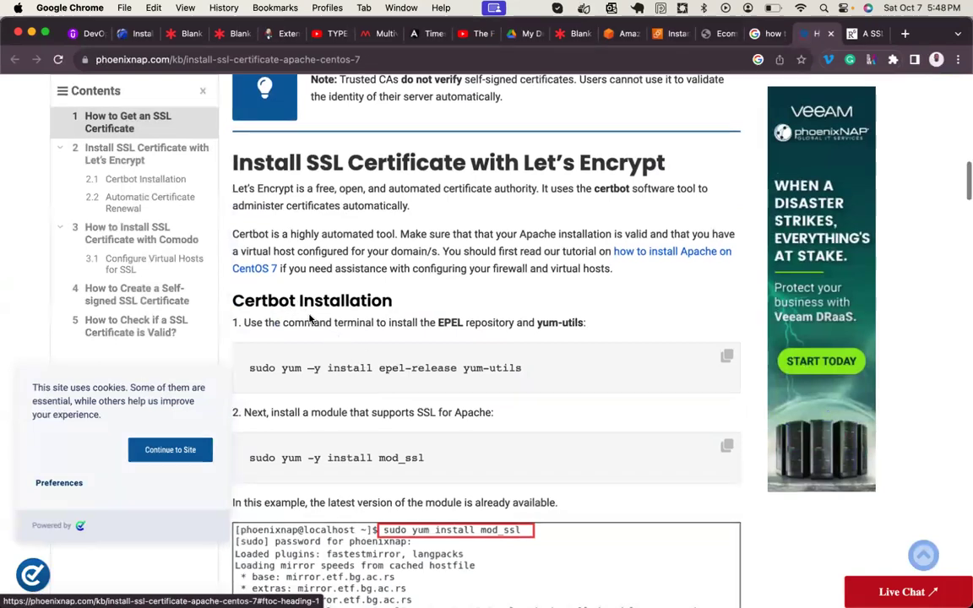
pyautogui.scroll(-2, 307, 314)
pyautogui.scroll(-2, 310, 319)
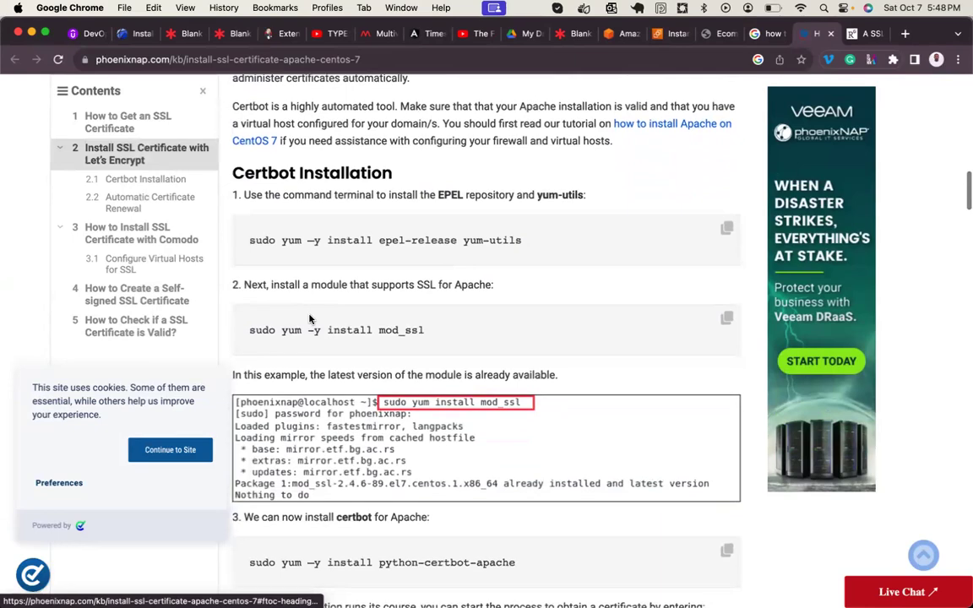
pyautogui.scroll(-4, 309, 314)
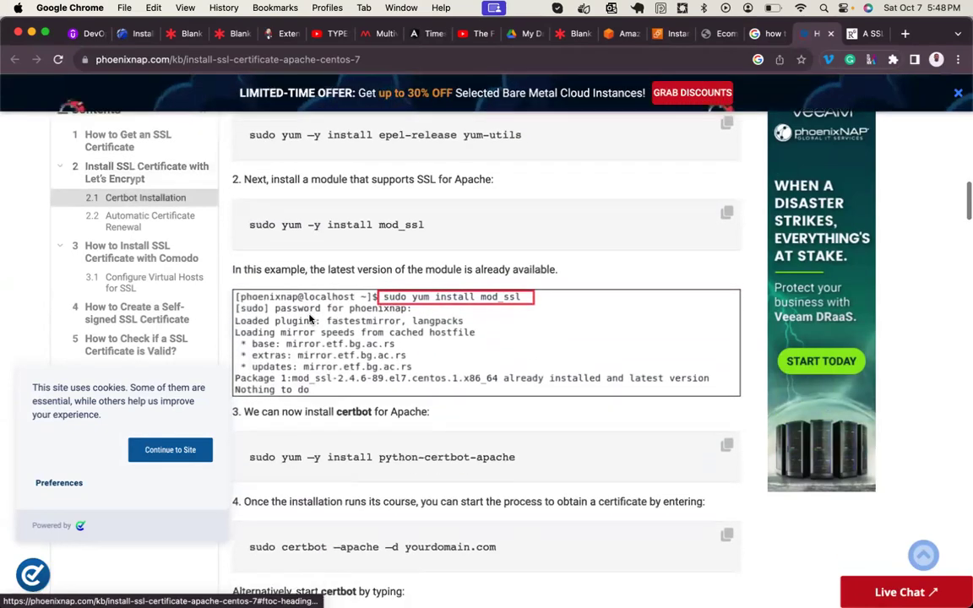
pyautogui.scroll(-3, 309, 319)
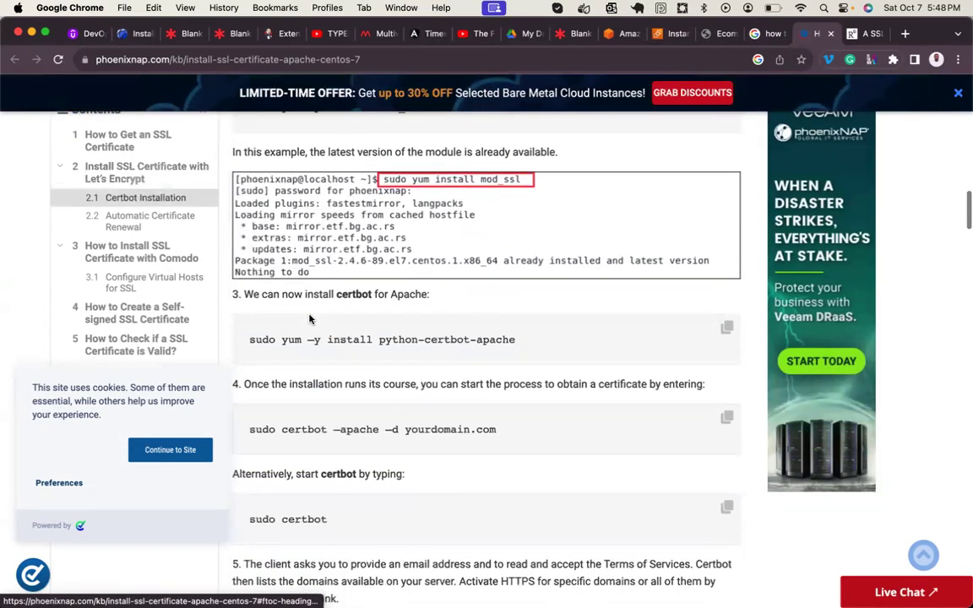
pyautogui.scroll(-5, 309, 319)
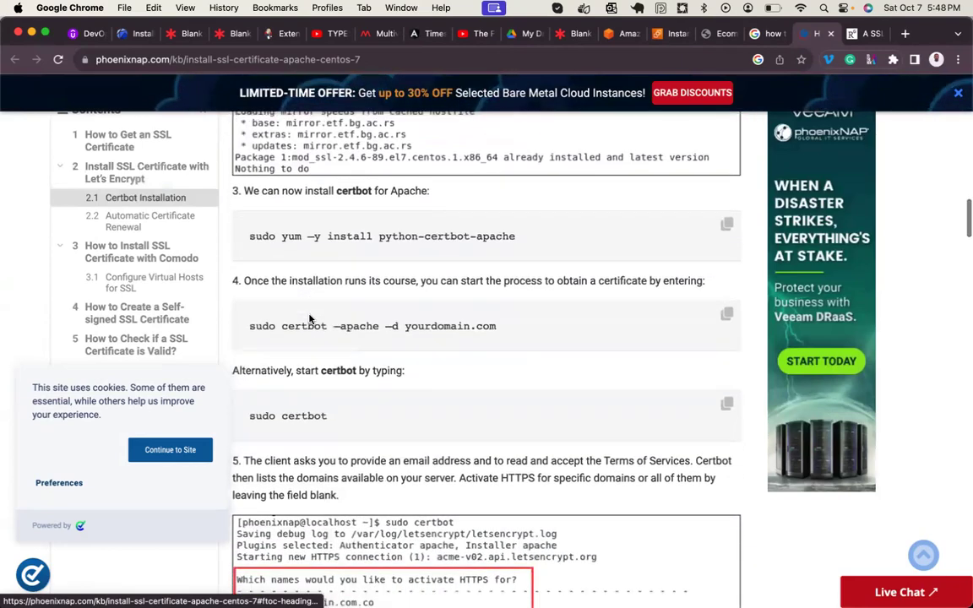
pyautogui.scroll(-8, 309, 319)
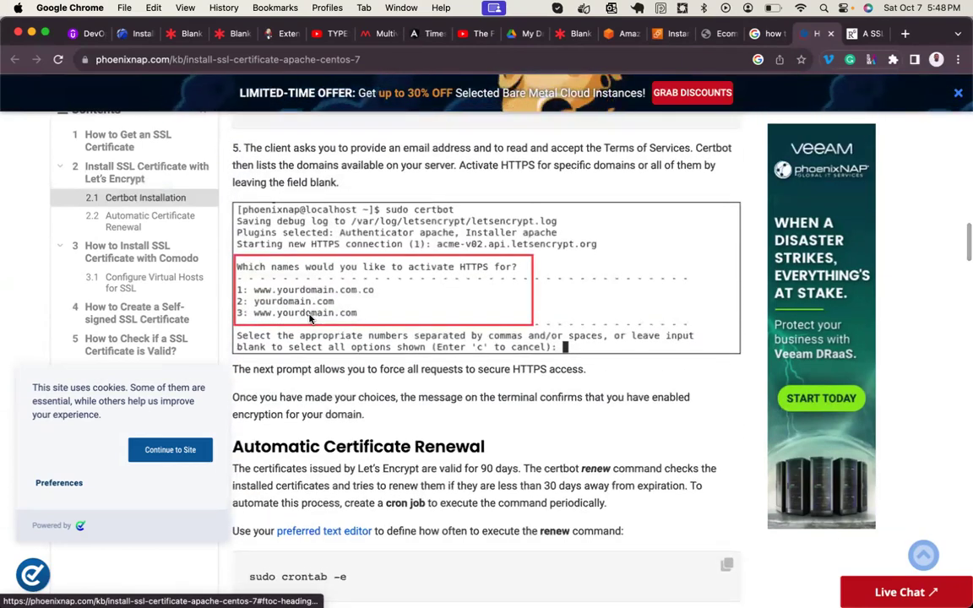
pyautogui.scroll(-5, 310, 315)
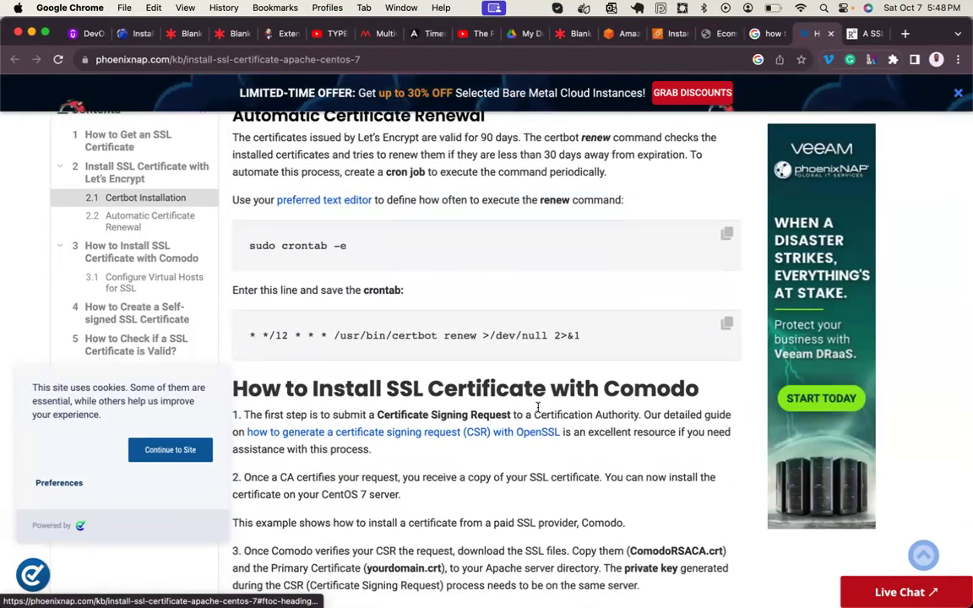
pyautogui.doubleClick(518, 390)
pyautogui.tripleClick(518, 390)
pyautogui.scroll(-7, 519, 391)
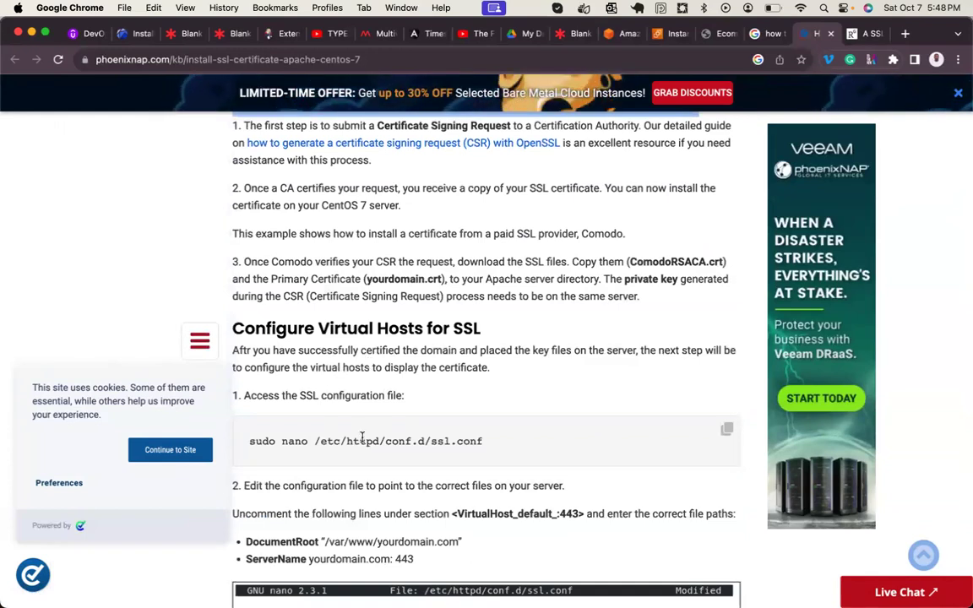
pyautogui.scroll(-1, 364, 458)
pyautogui.scroll(-3, 363, 457)
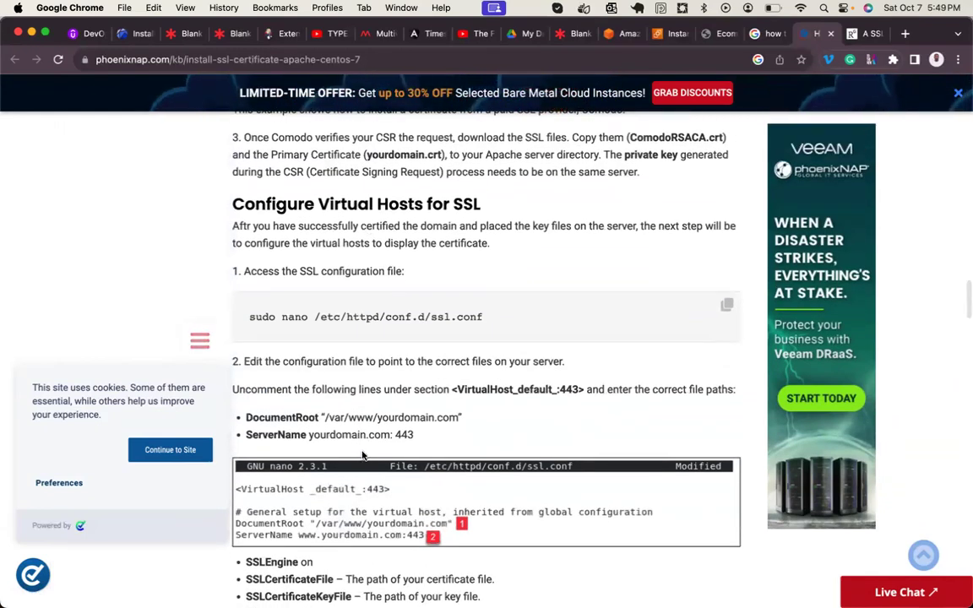
pyautogui.scroll(-1, 340, 283)
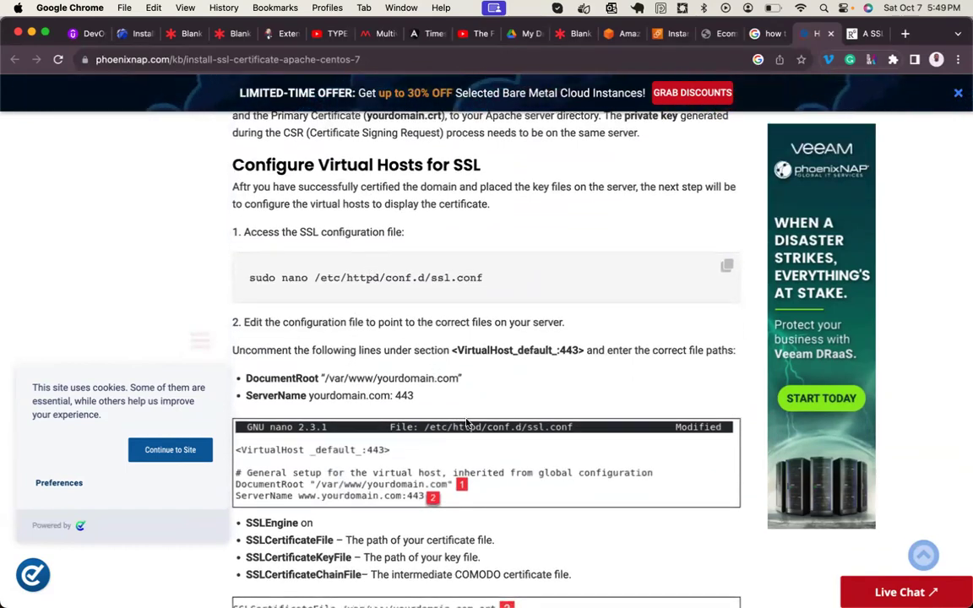
pyautogui.scroll(-2, 468, 423)
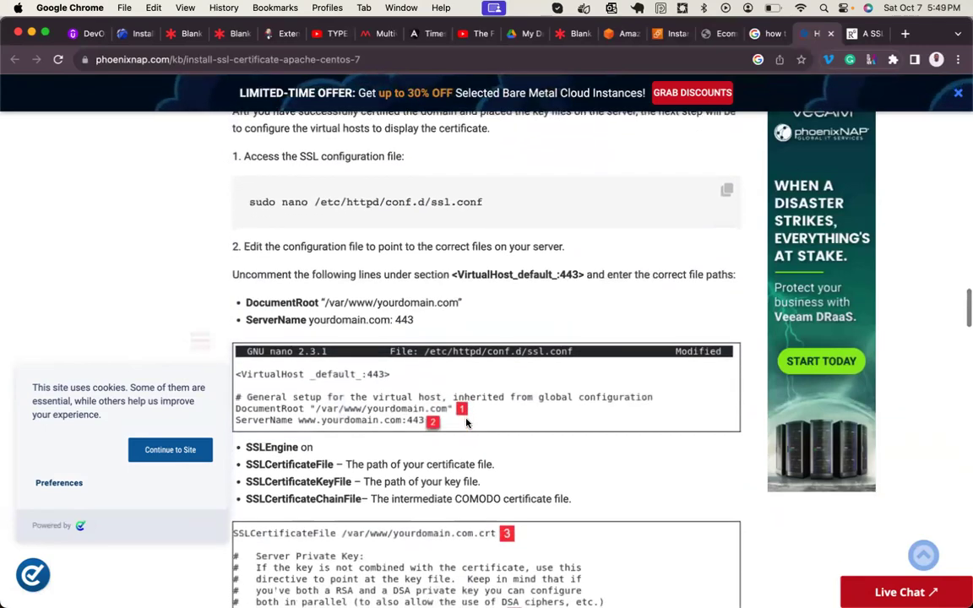
pyautogui.scroll(-2, 468, 422)
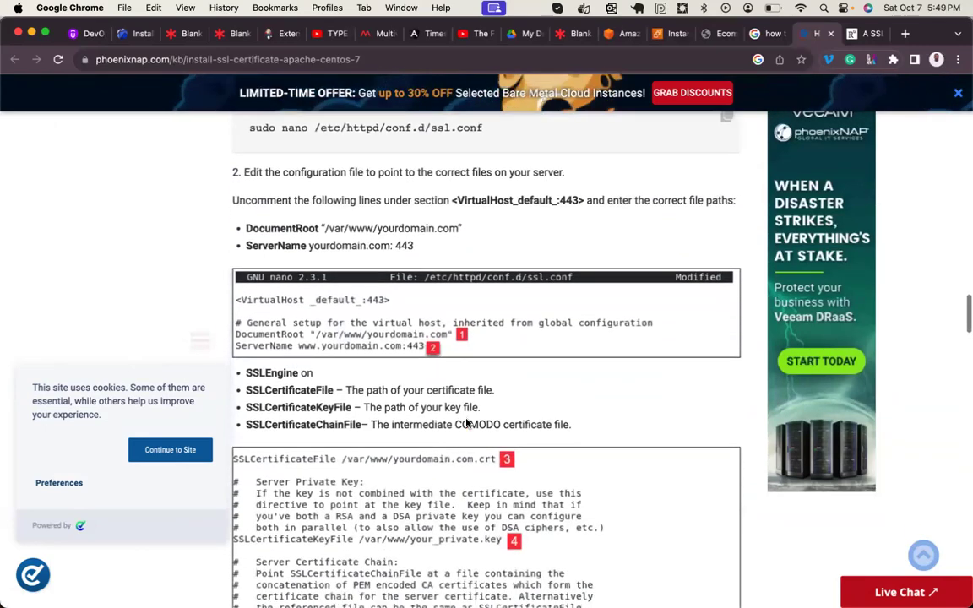
pyautogui.scroll(-3, 467, 421)
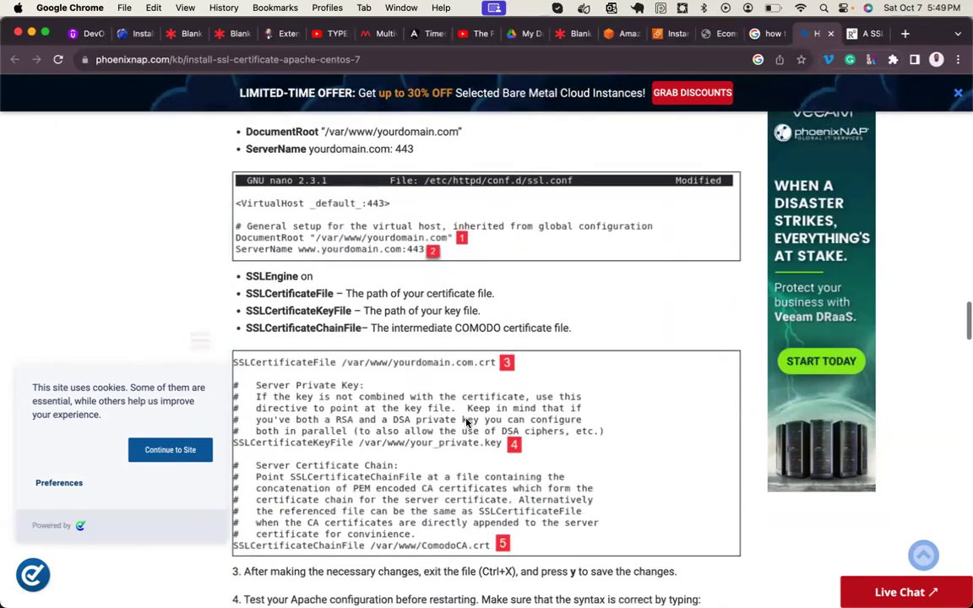
pyautogui.scroll(-1, 468, 423)
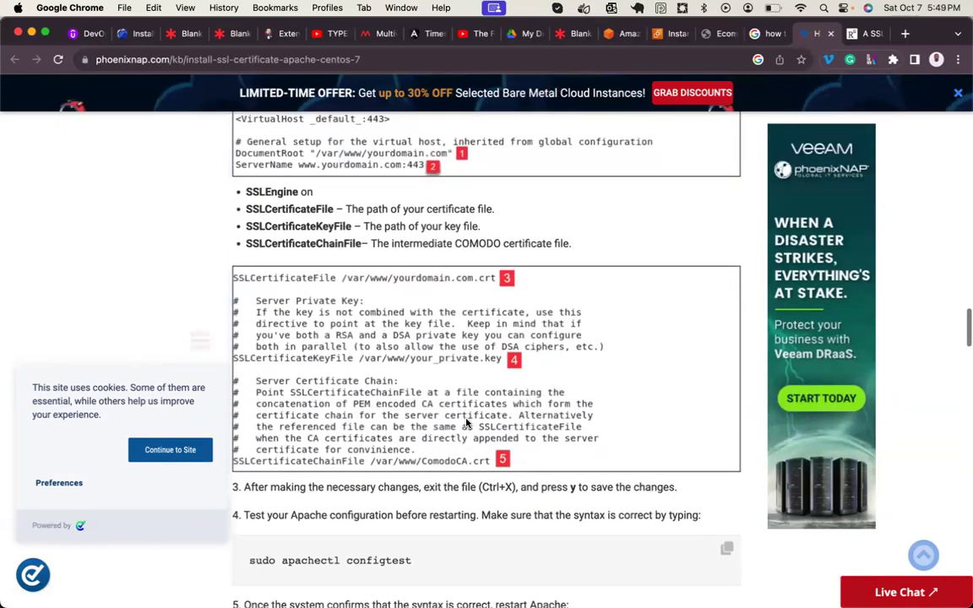
pyautogui.scroll(-10, 467, 422)
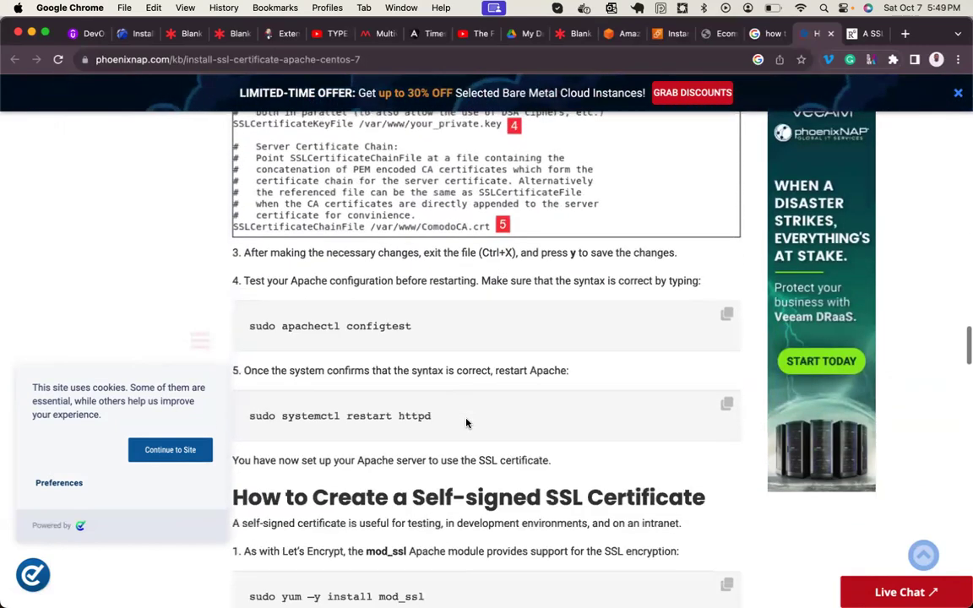
# - Review the mod_ssl install and privatekey chmod commands in the self-signed section
pyautogui.scroll(-1, 467, 422)
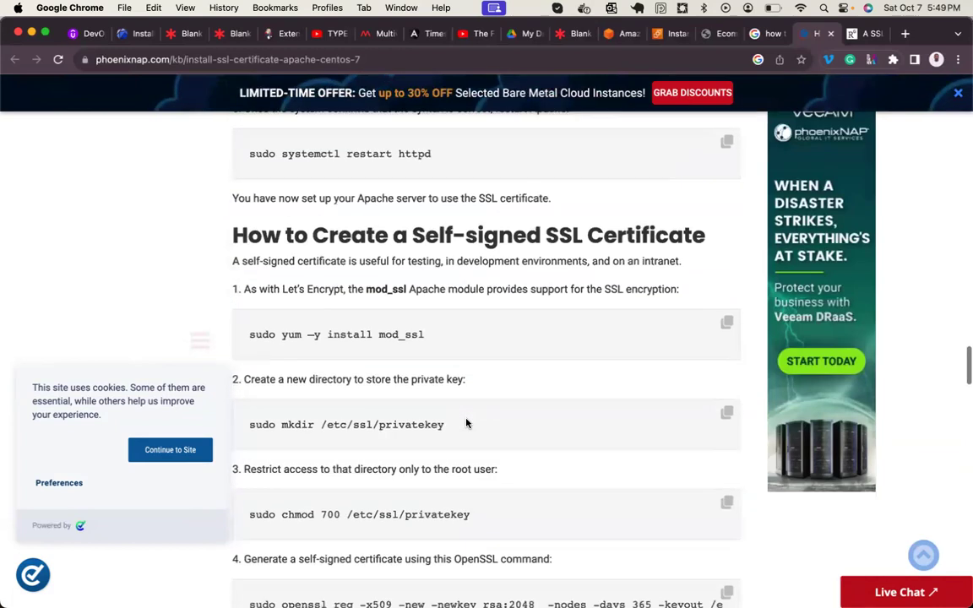
pyautogui.scroll(-1, 468, 422)
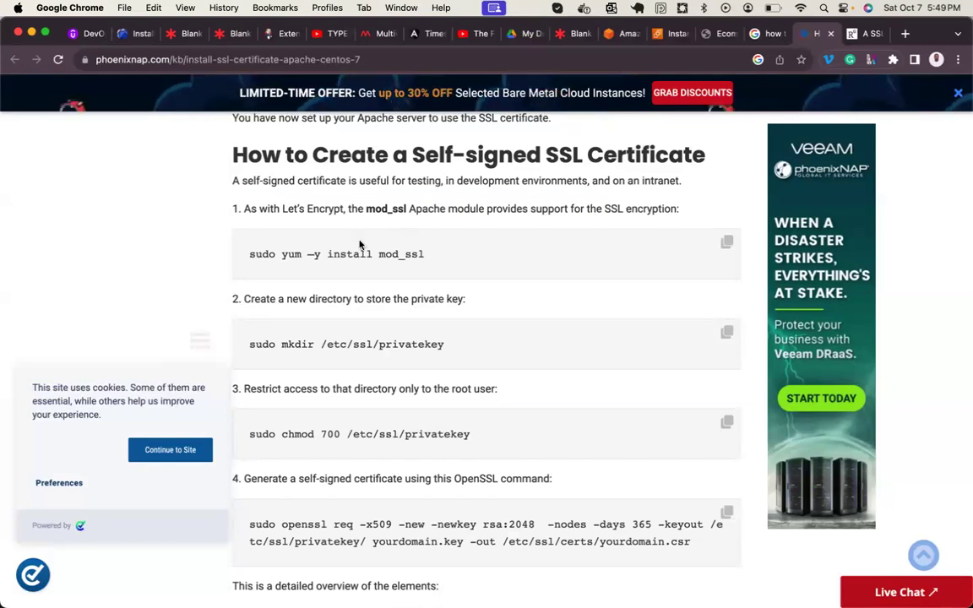
pyautogui.scroll(1, 361, 244)
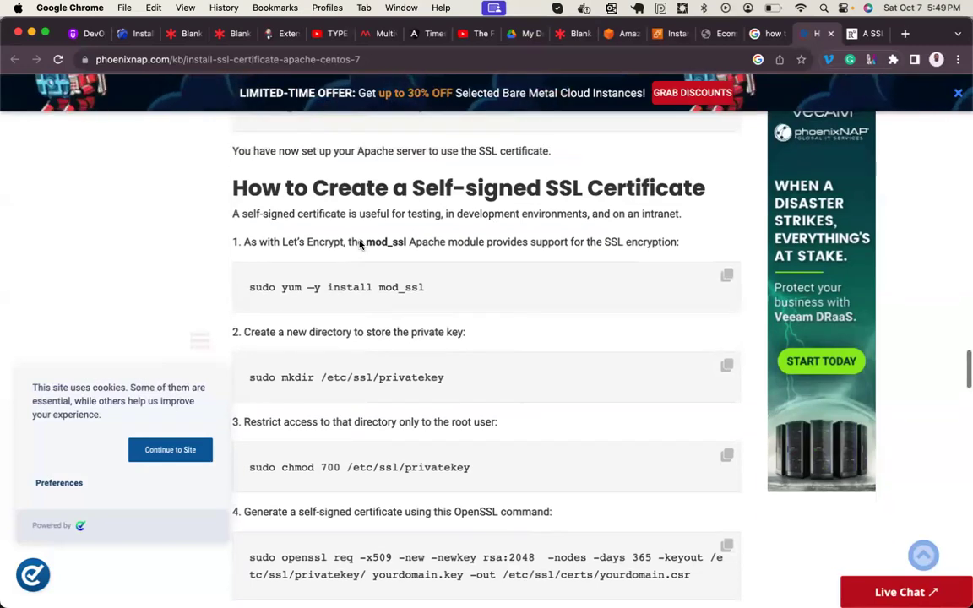
pyautogui.doubleClick(390, 287)
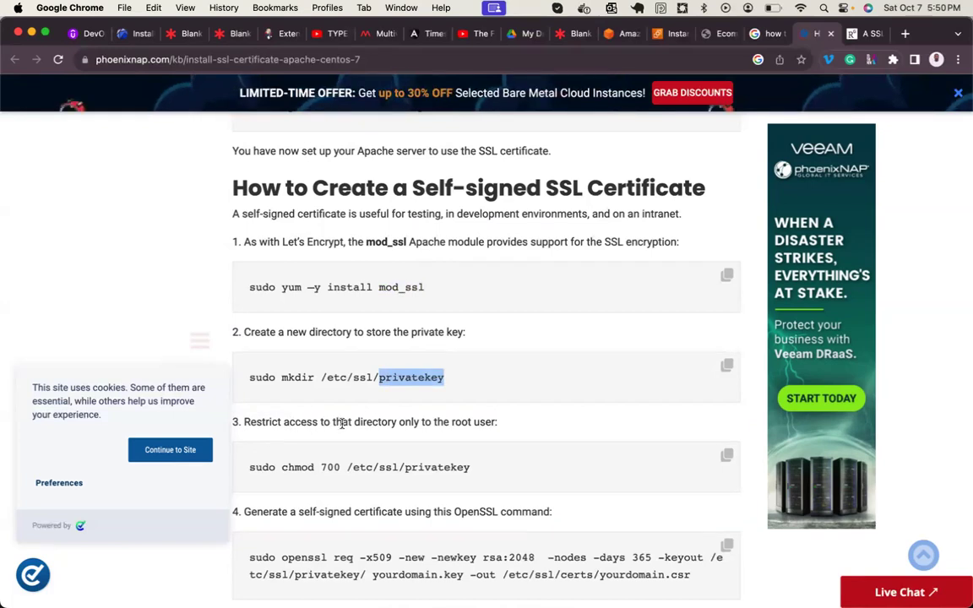
pyautogui.doubleClick(427, 469)
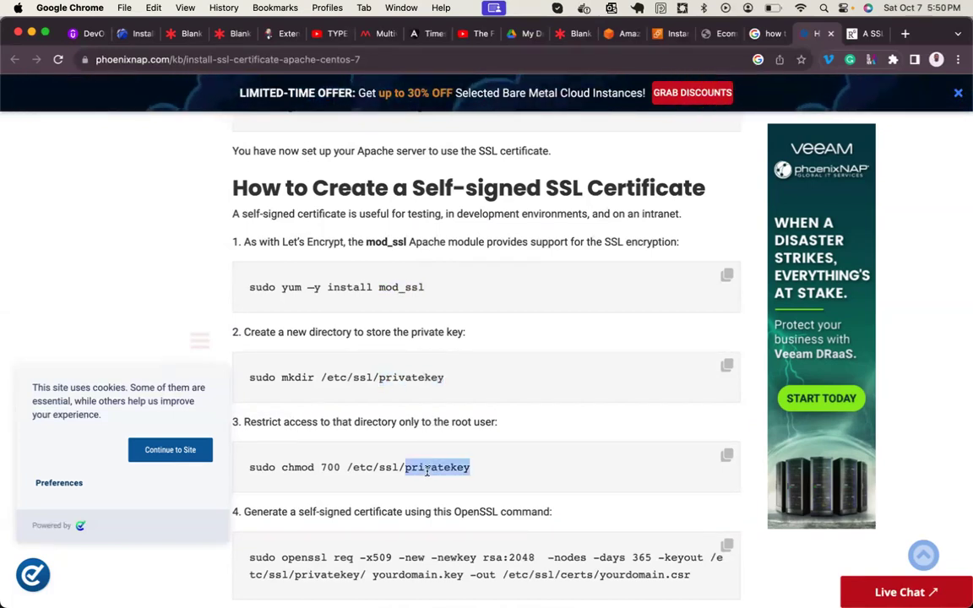
# - Highlight the openssl certificate command, read through the httpd restart, and return to Google results
pyautogui.scroll(-3, 427, 472)
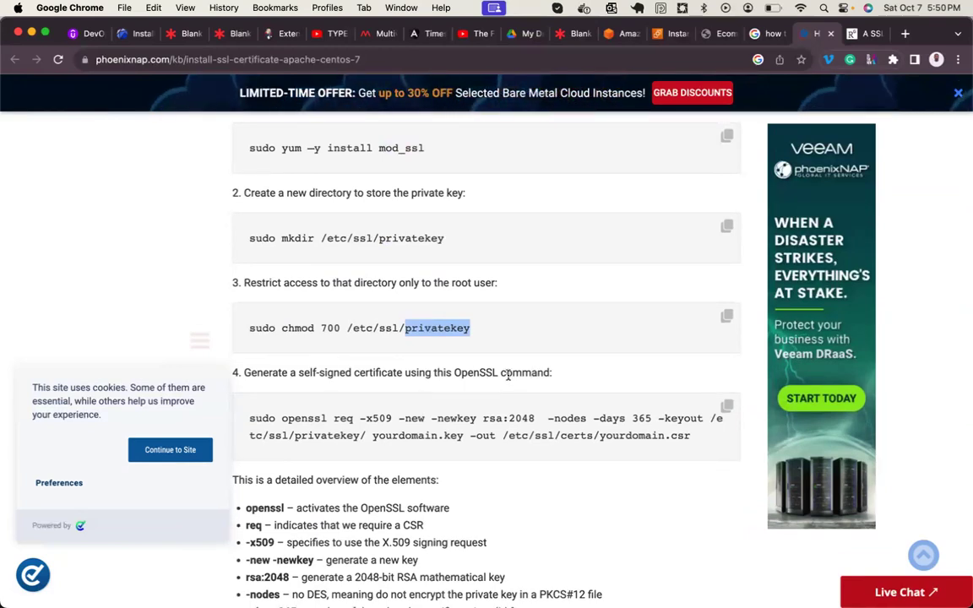
pyautogui.scroll(-6, 469, 419)
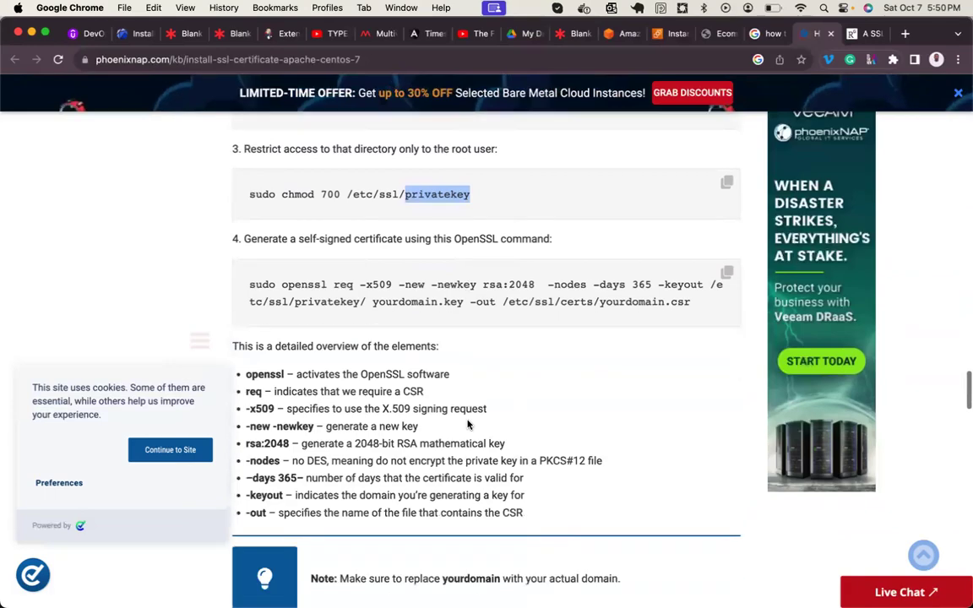
pyautogui.scroll(-7, 469, 425)
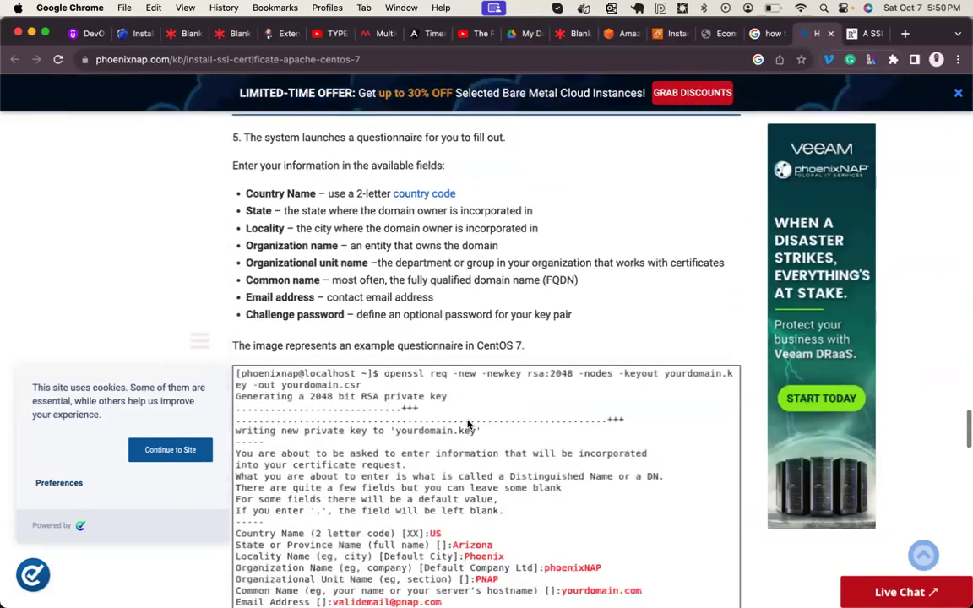
pyautogui.scroll(11, 469, 425)
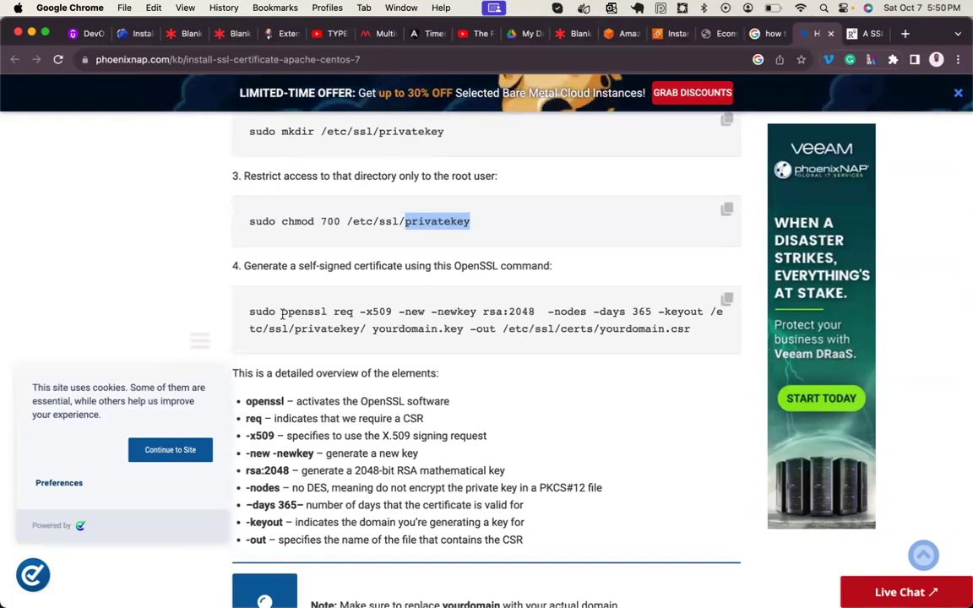
pyautogui.moveTo(283, 311); pyautogui.dragTo(580, 341)
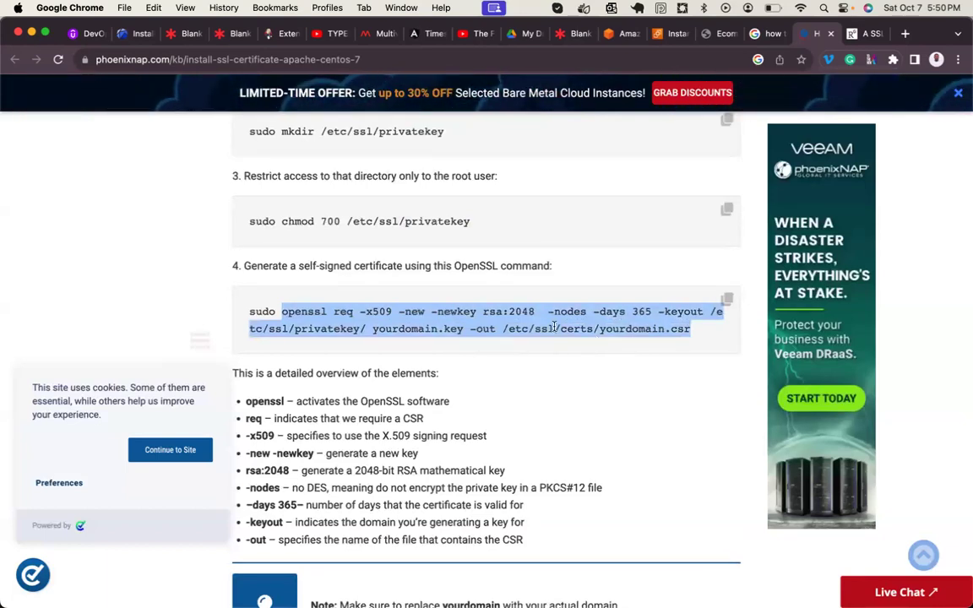
pyautogui.scroll(-10, 451, 309)
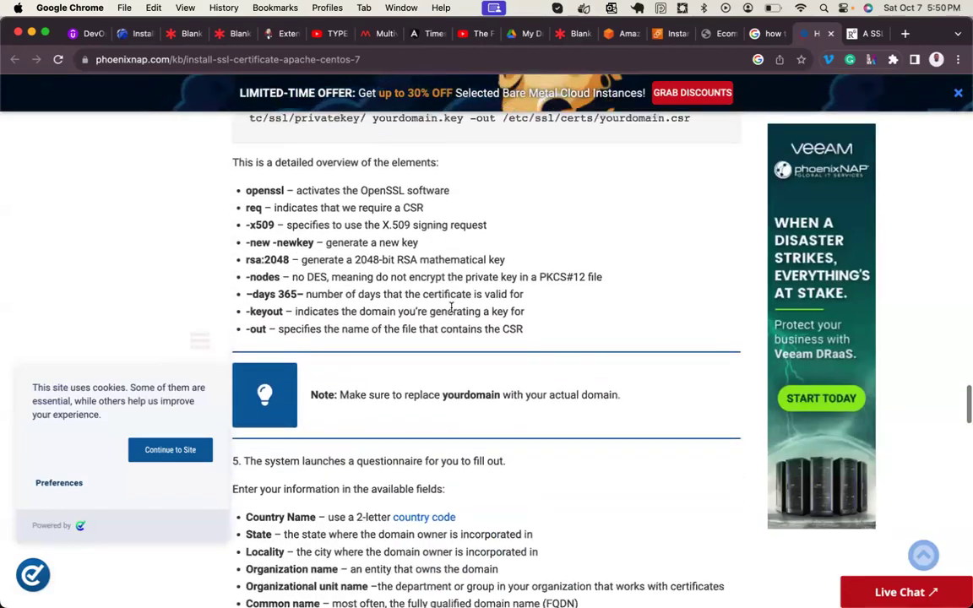
pyautogui.scroll(-13, 451, 313)
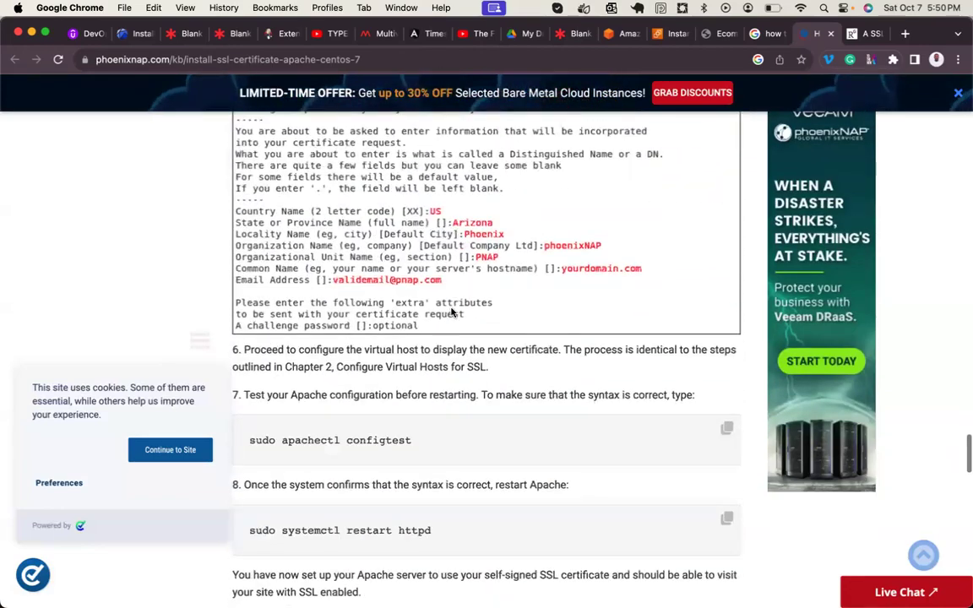
pyautogui.scroll(4, 451, 313)
pyautogui.scroll(10, 451, 313)
pyautogui.scroll(-7, 452, 312)
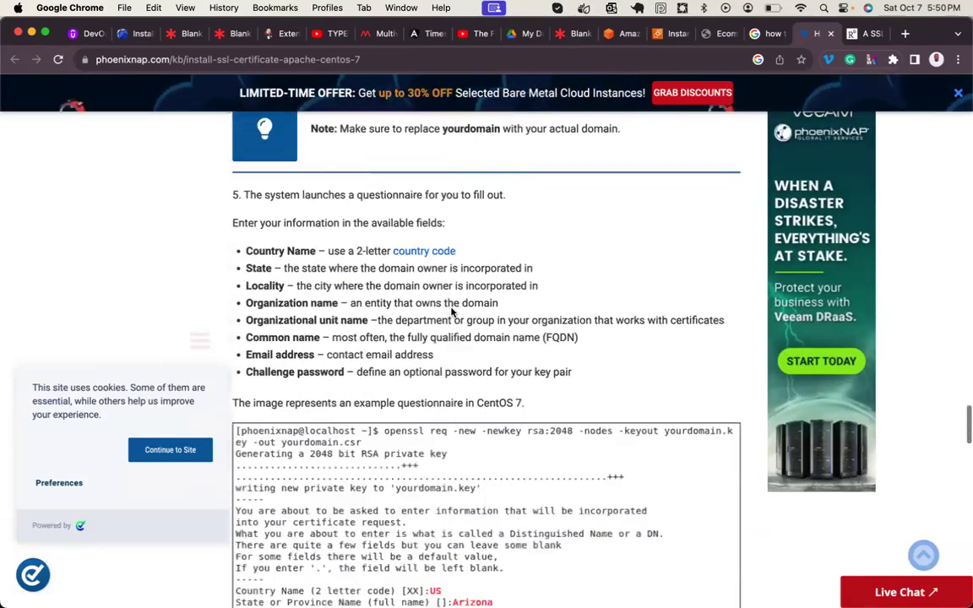
pyautogui.scroll(12, 451, 311)
pyautogui.scroll(2, 451, 308)
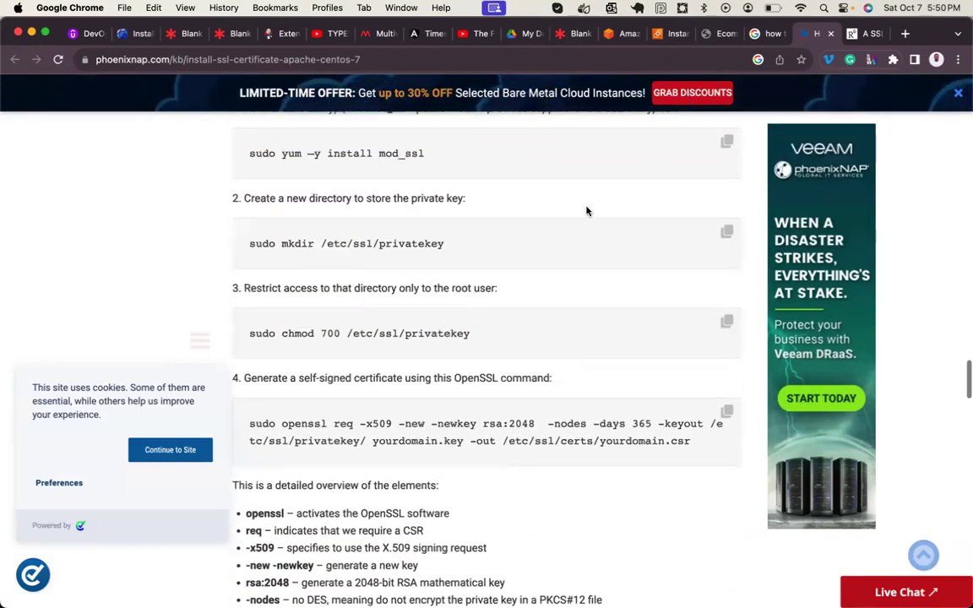
pyautogui.click(766, 36)
pyautogui.scroll(-9, 399, 432)
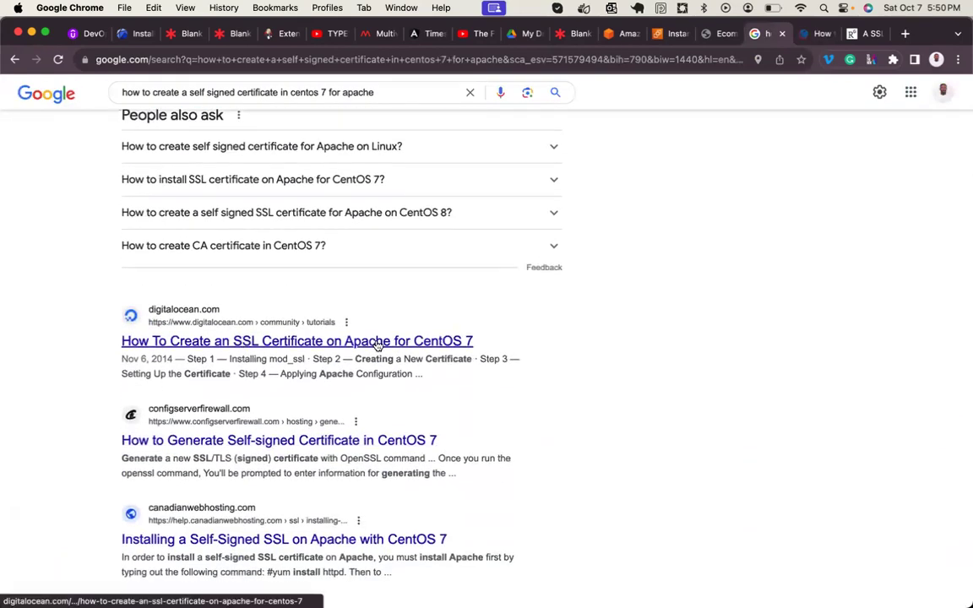
# - Open DigitalOcean's Apache CentOS 7 SSL tutorial in a new tab and skim to its VirtualHost setup
pyautogui.rightClick(378, 343)
pyautogui.click(413, 345)
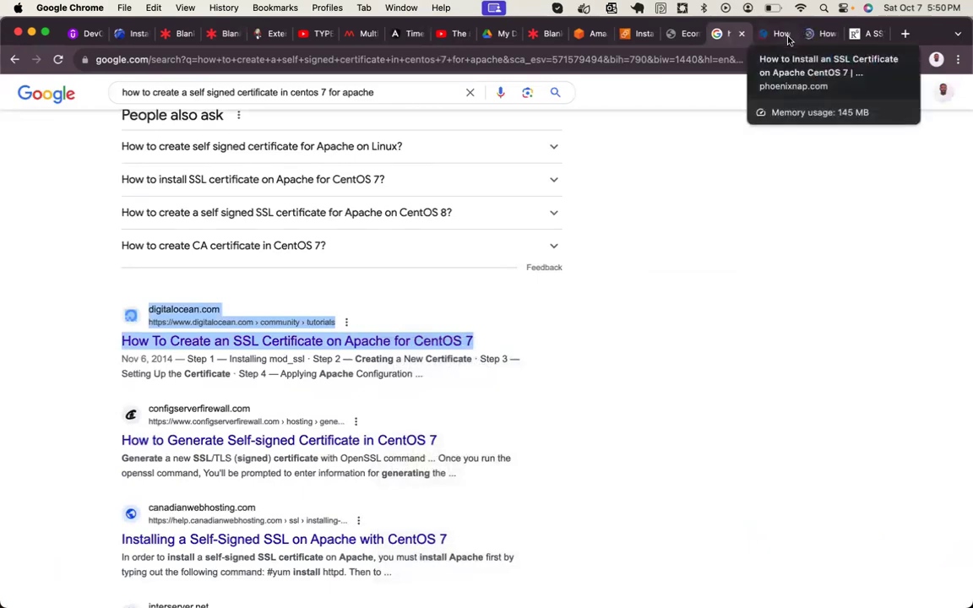
pyautogui.click(814, 34)
pyautogui.scroll(-15, 512, 393)
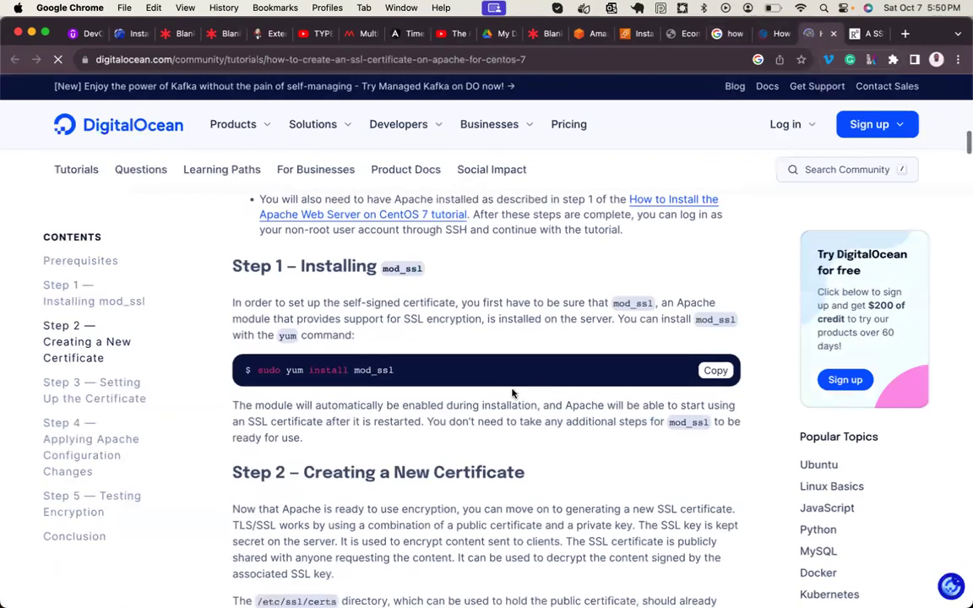
pyautogui.scroll(-5, 369, 352)
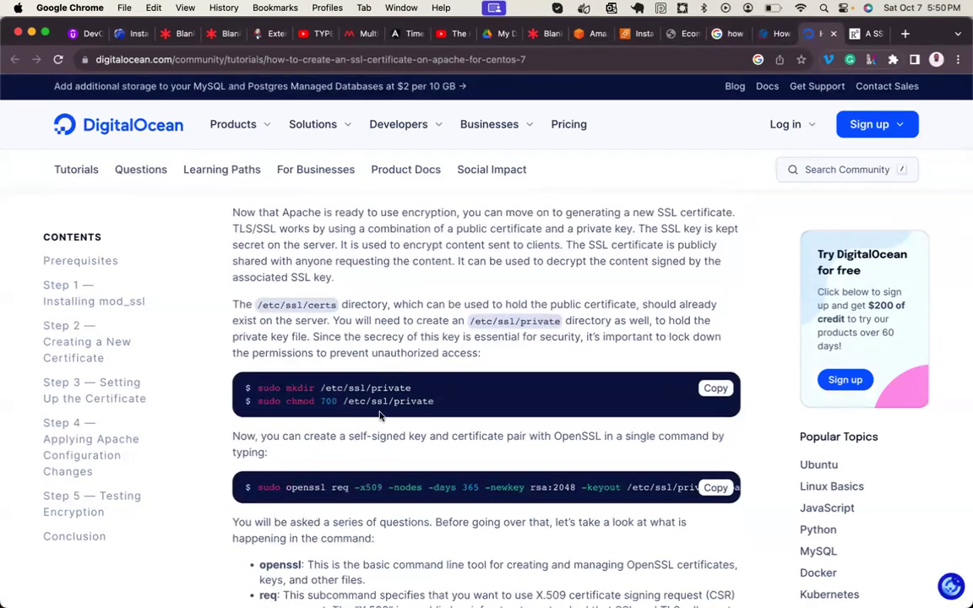
pyautogui.scroll(-15, 380, 414)
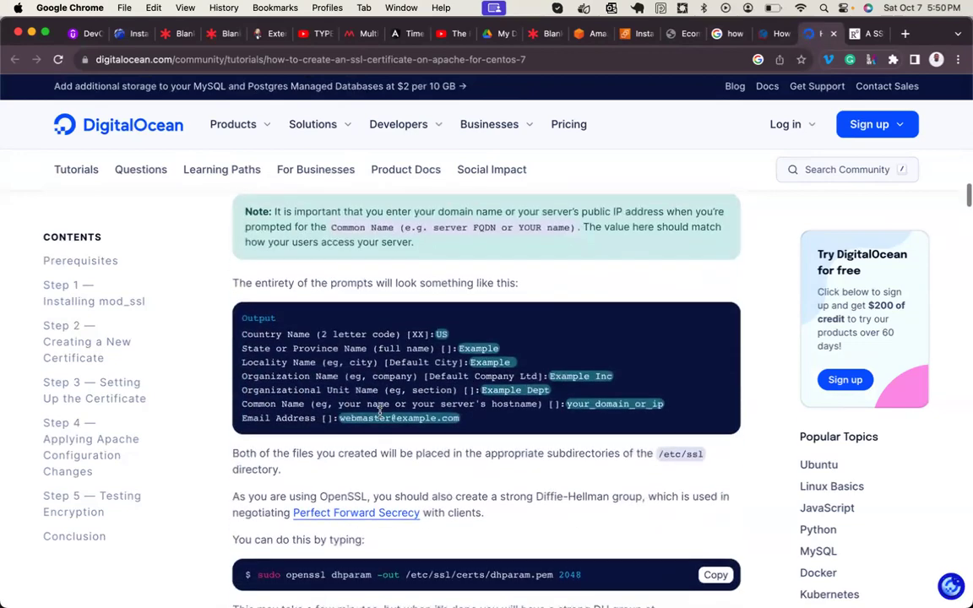
pyautogui.scroll(-10, 380, 412)
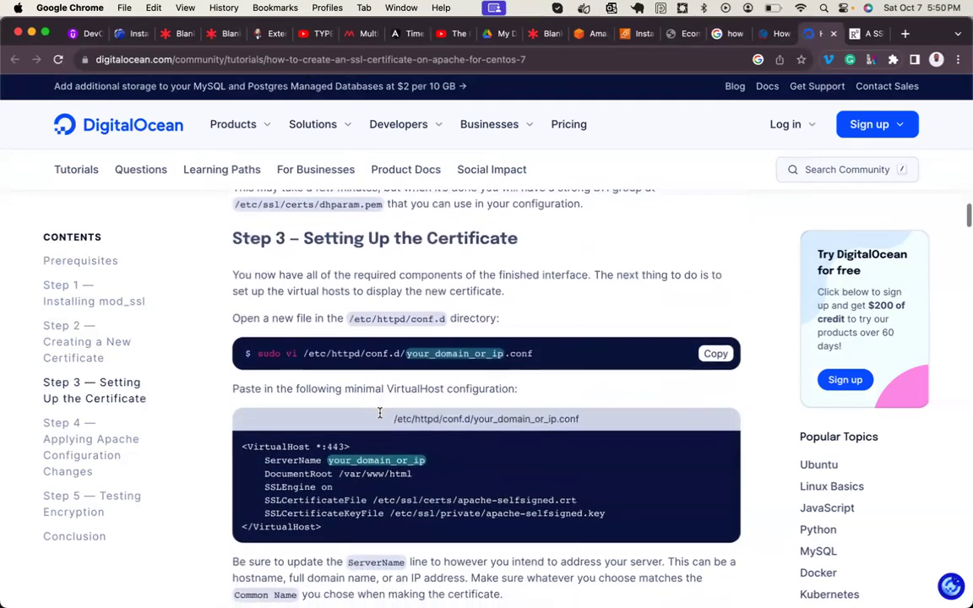
pyautogui.scroll(-3, 379, 414)
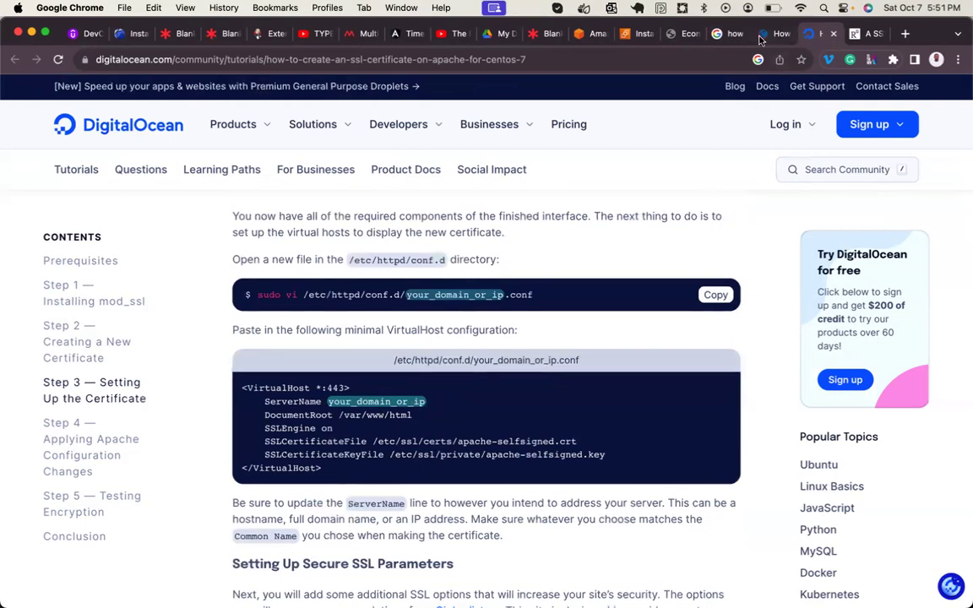
# - From the Google results, open the configserverfirewall self-signed certificate guide in a new tab
pyautogui.click(726, 36)
pyautogui.scroll(-5, 415, 414)
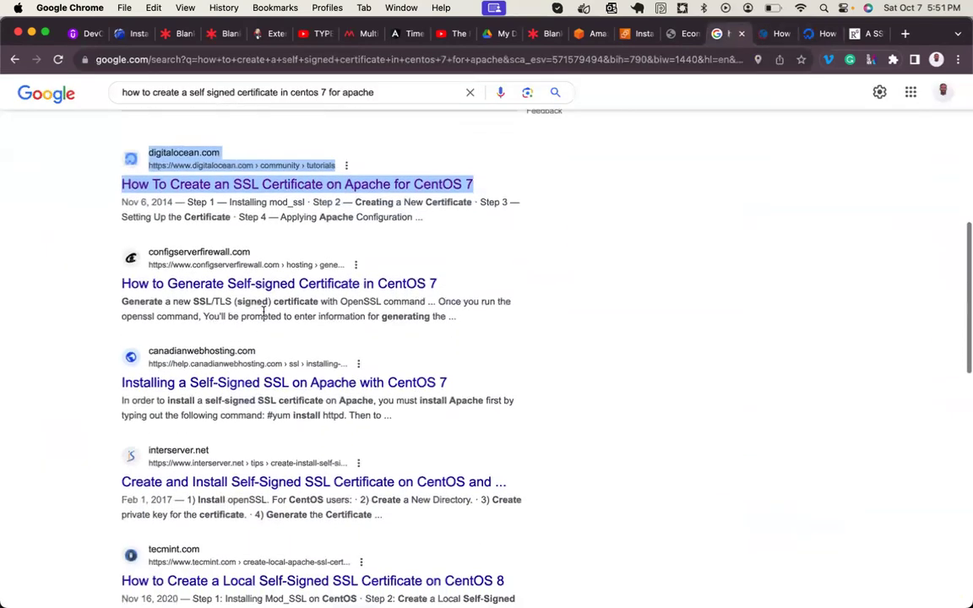
pyautogui.rightClick(281, 289)
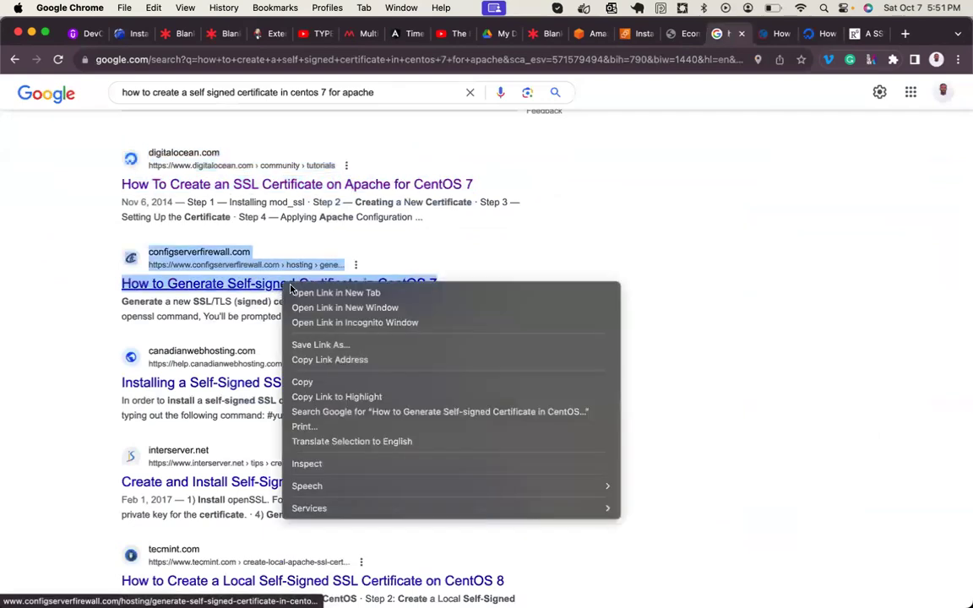
pyautogui.click(296, 291)
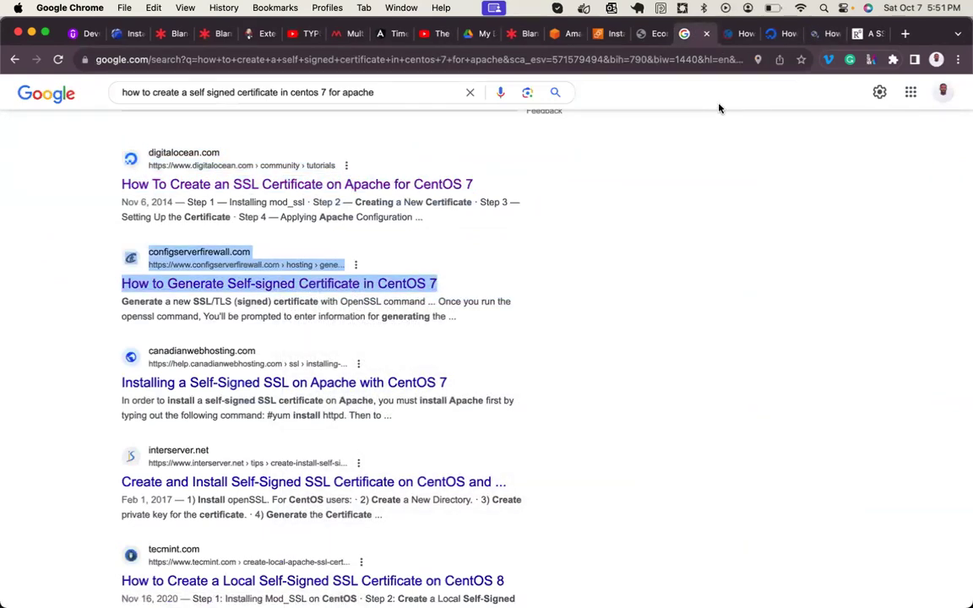
# - Read the configserverfirewall guide to its end and close its tab
pyautogui.click(823, 33)
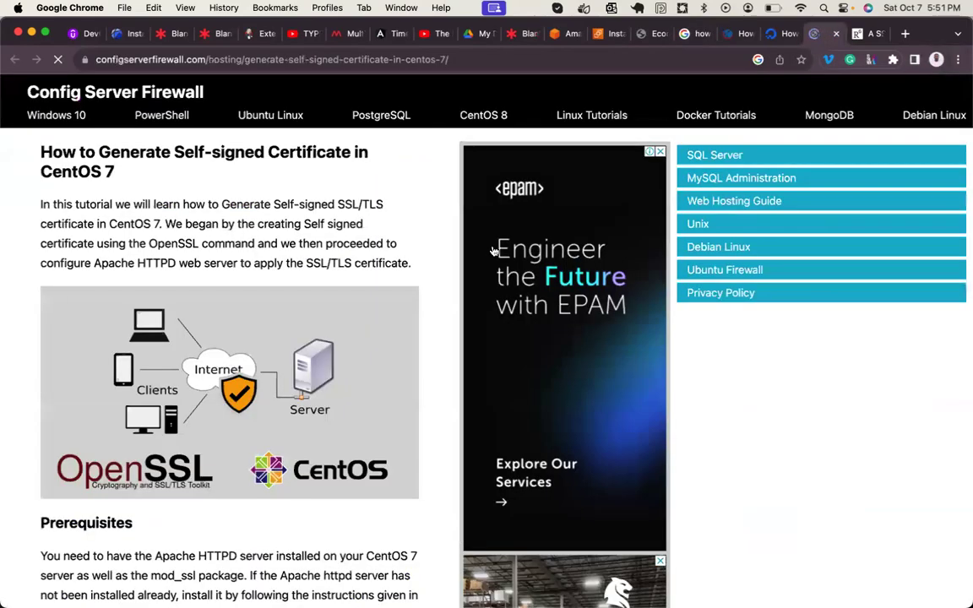
pyautogui.scroll(-10, 424, 358)
pyautogui.scroll(-10, 425, 358)
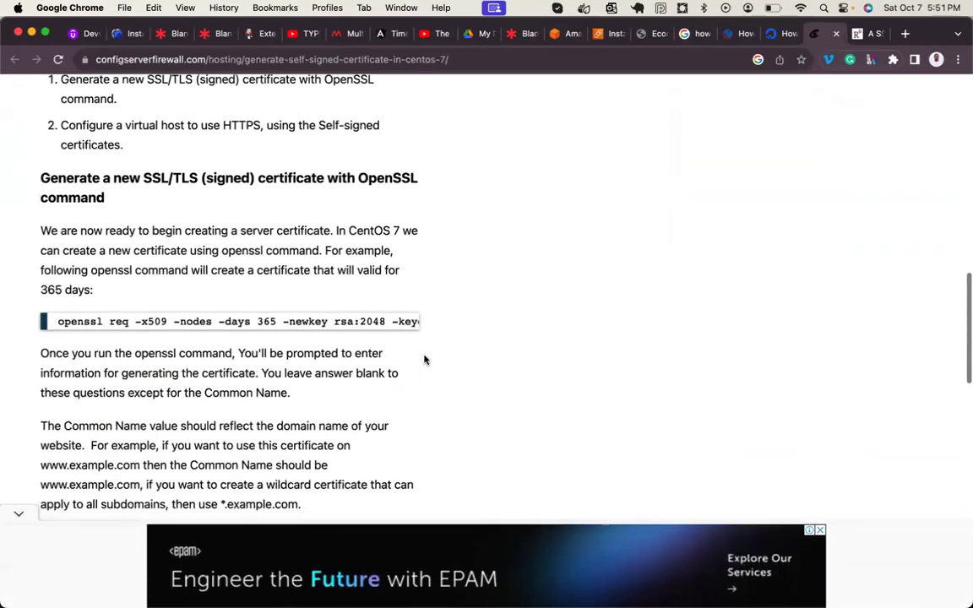
pyautogui.scroll(-20, 424, 360)
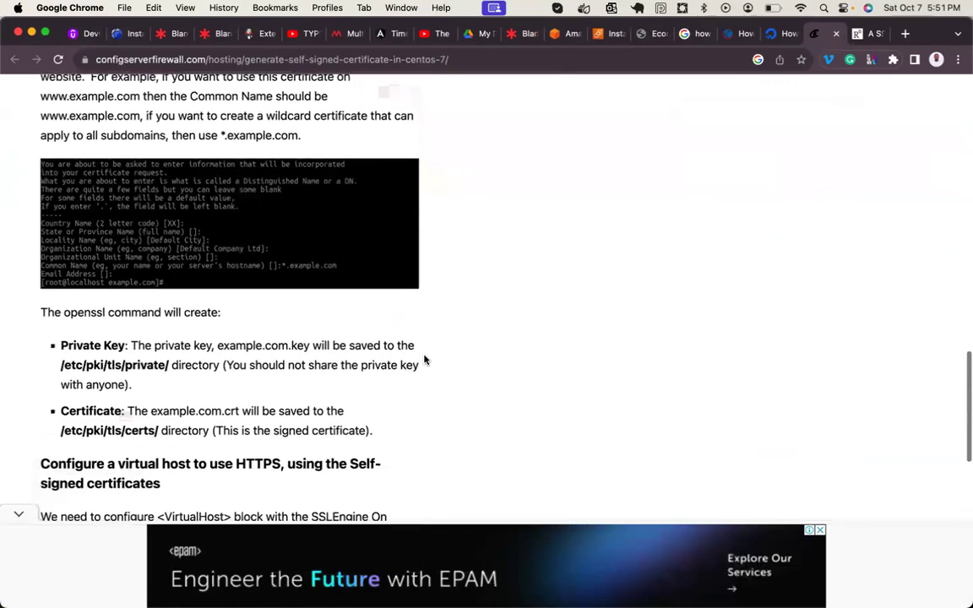
pyautogui.scroll(-6, 424, 358)
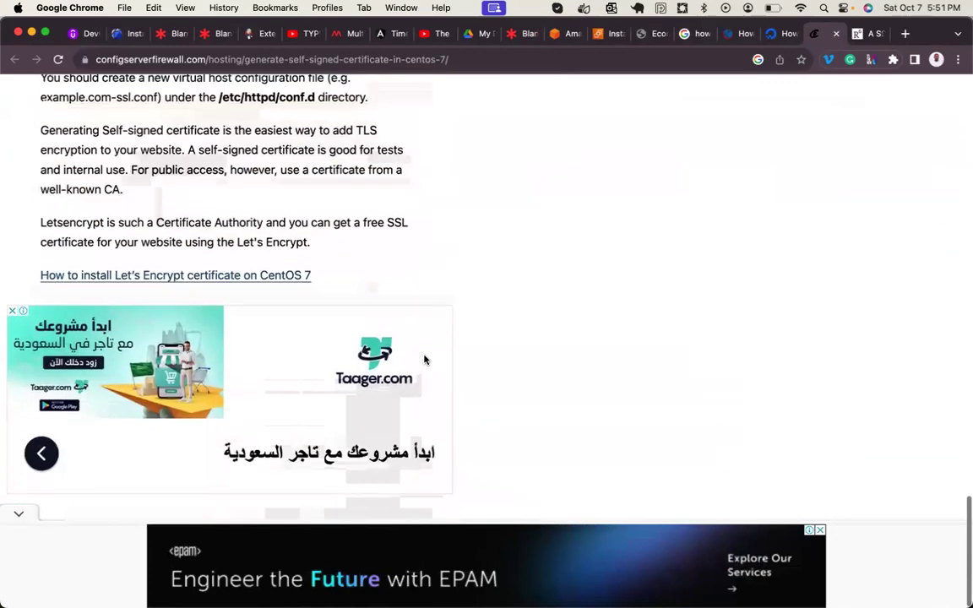
pyautogui.scroll(15, 424, 359)
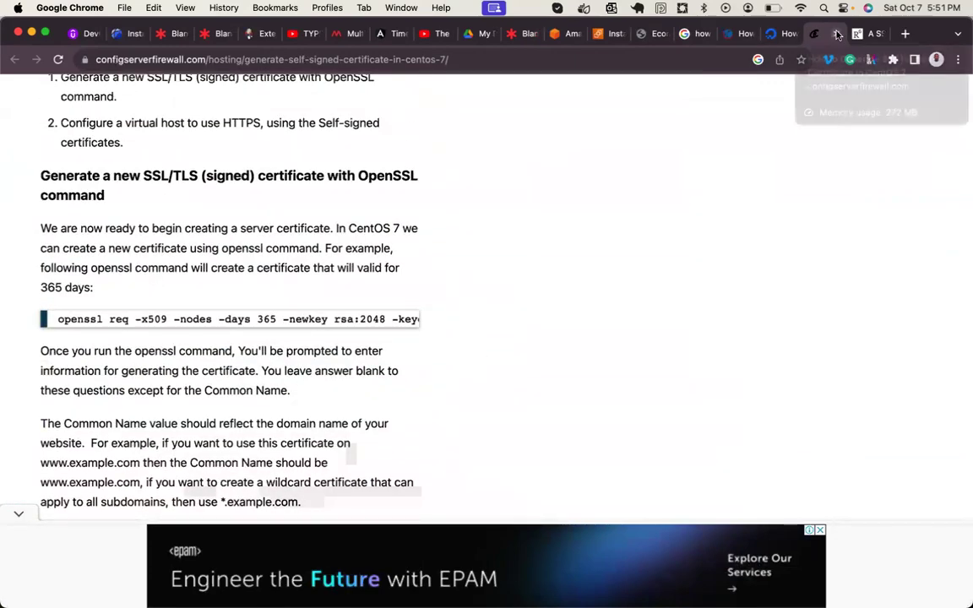
pyautogui.click(836, 34)
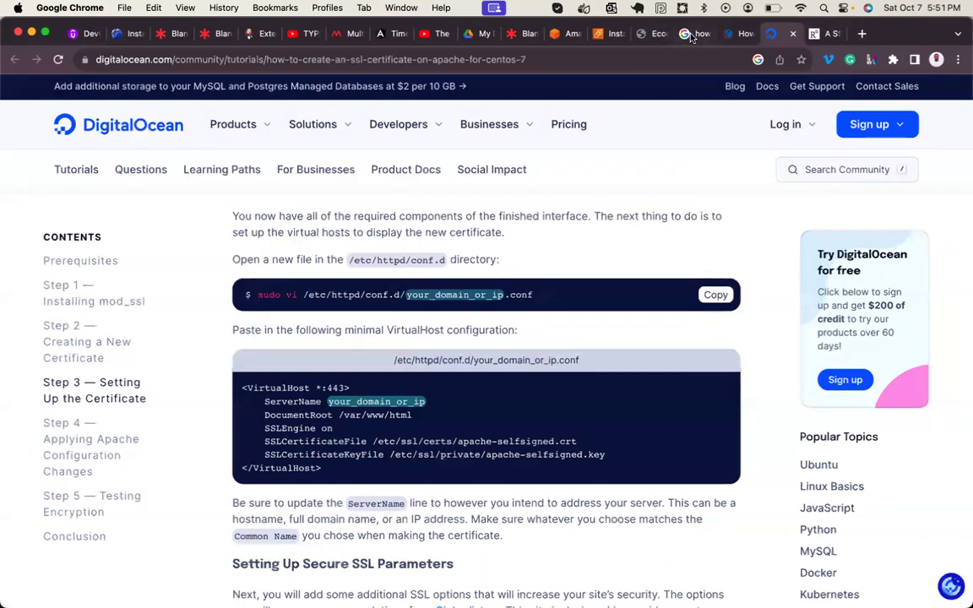
# - From the Google results, open the tecmint CentOS 8 self-signed SSL article in a background tab
pyautogui.click(692, 34)
pyautogui.scroll(-5, 377, 291)
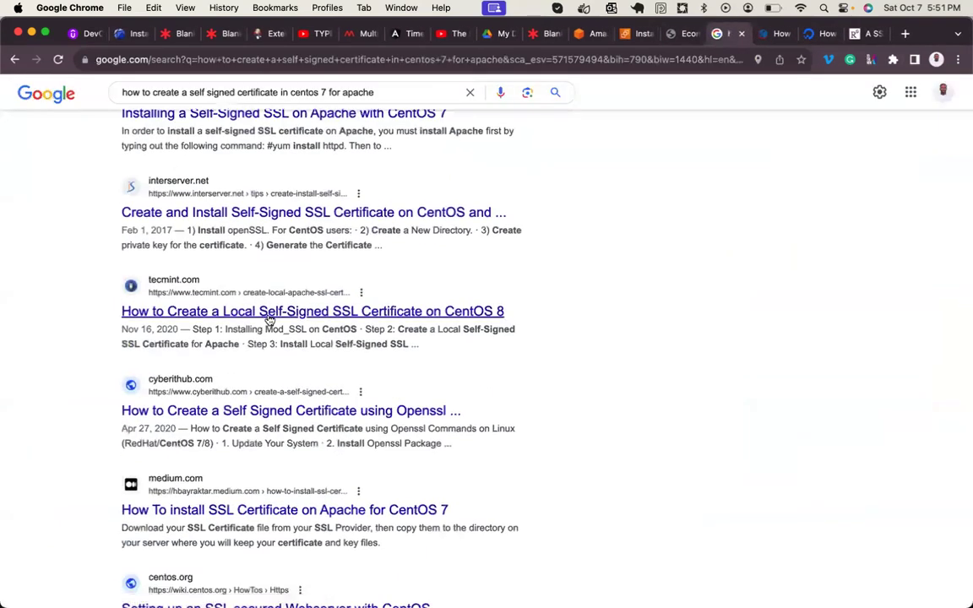
pyautogui.rightClick(283, 318)
pyautogui.click(334, 323)
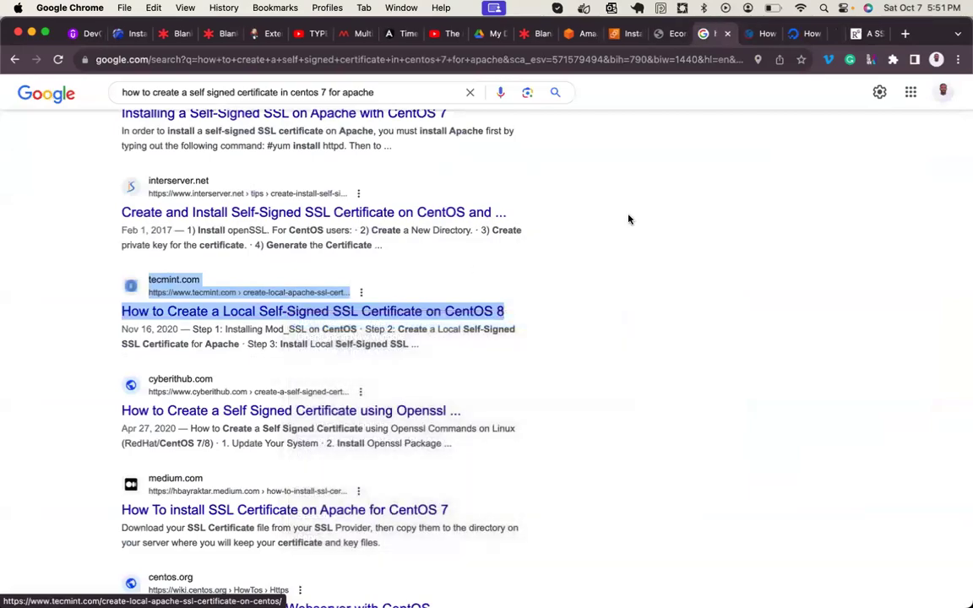
# - Read through the tecmint article, selecting its openssl req key-generation command line
pyautogui.click(813, 41)
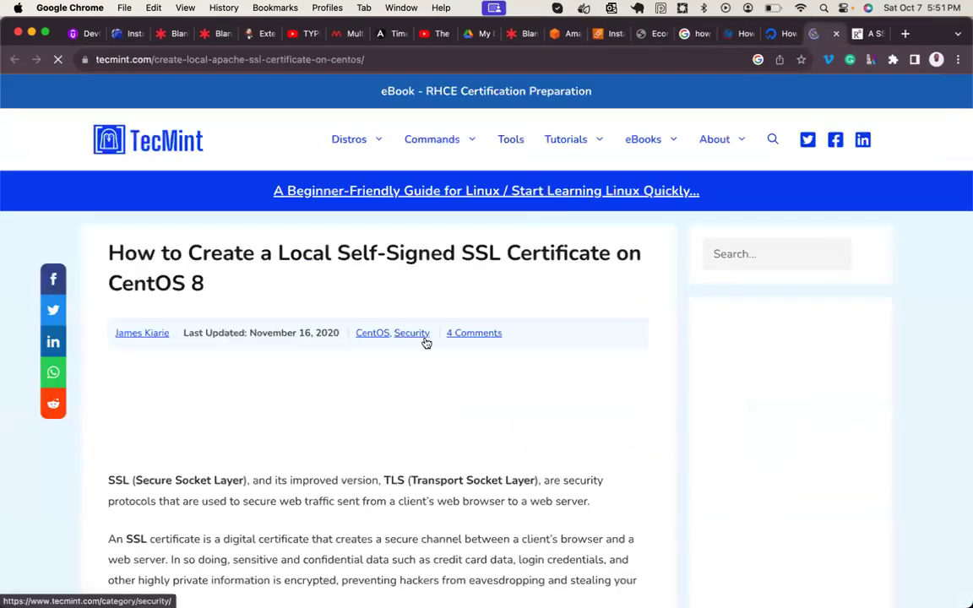
pyautogui.scroll(-6, 426, 341)
pyautogui.scroll(-10, 425, 342)
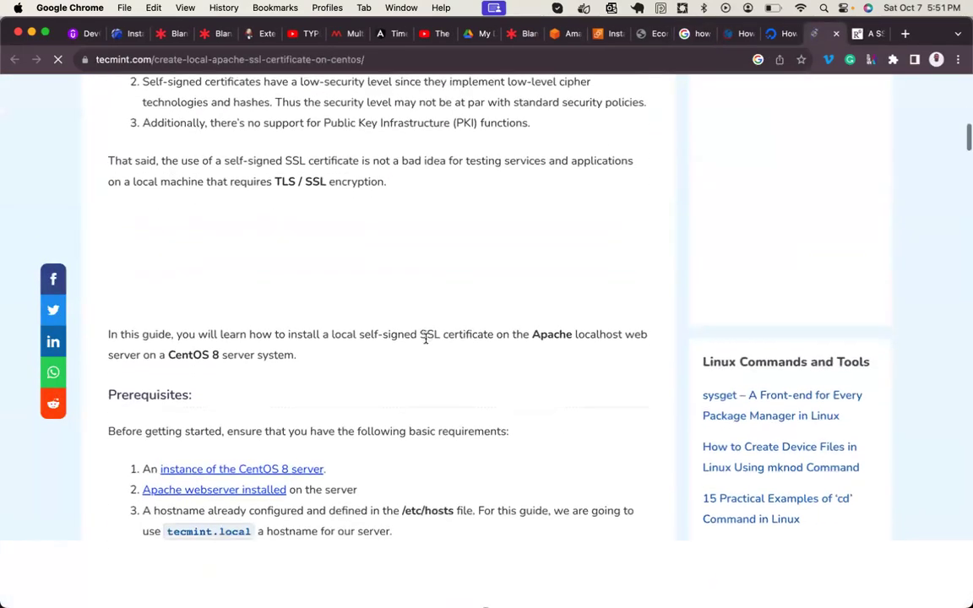
pyautogui.scroll(-10, 426, 341)
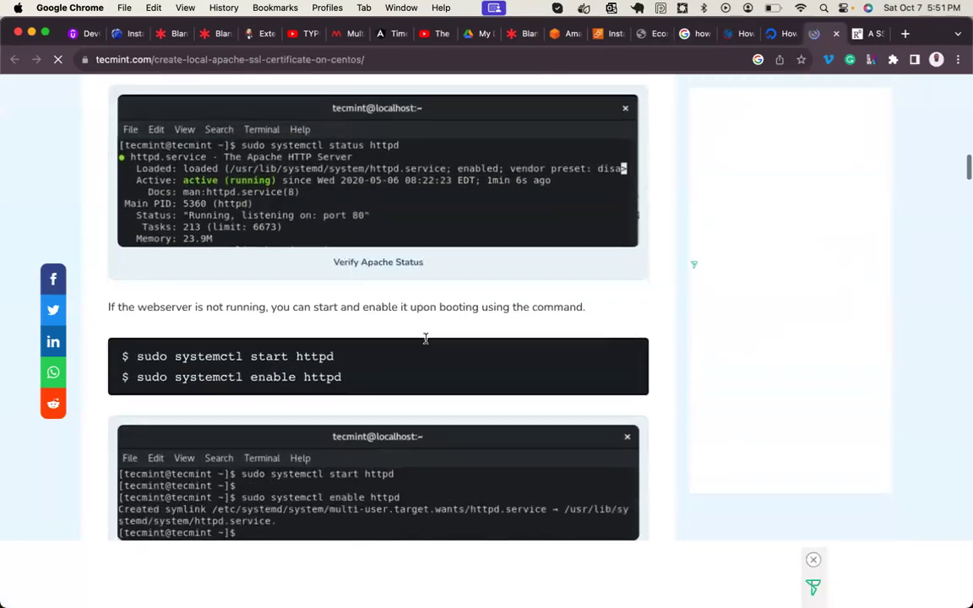
pyautogui.scroll(-10, 426, 341)
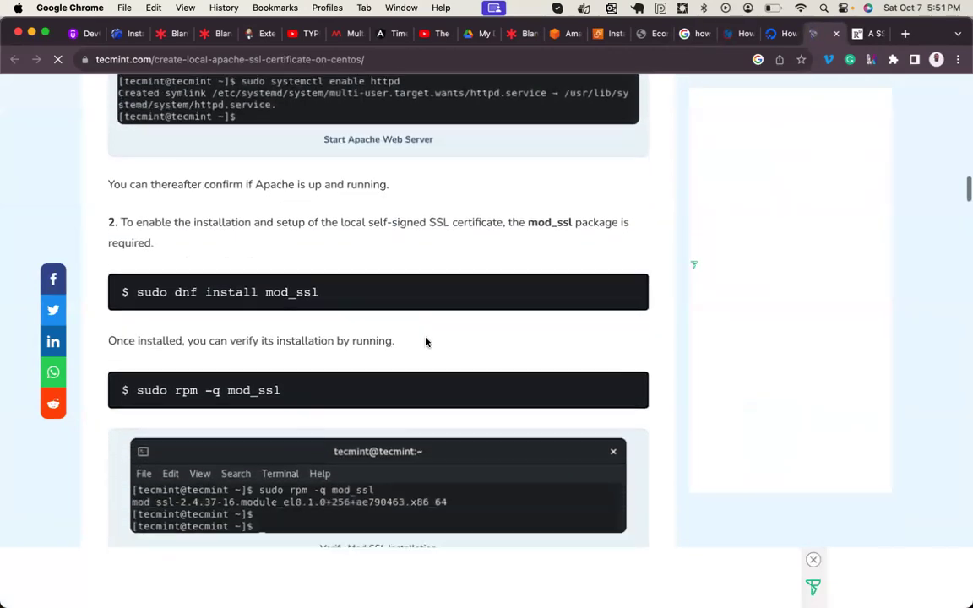
pyautogui.scroll(-8, 425, 341)
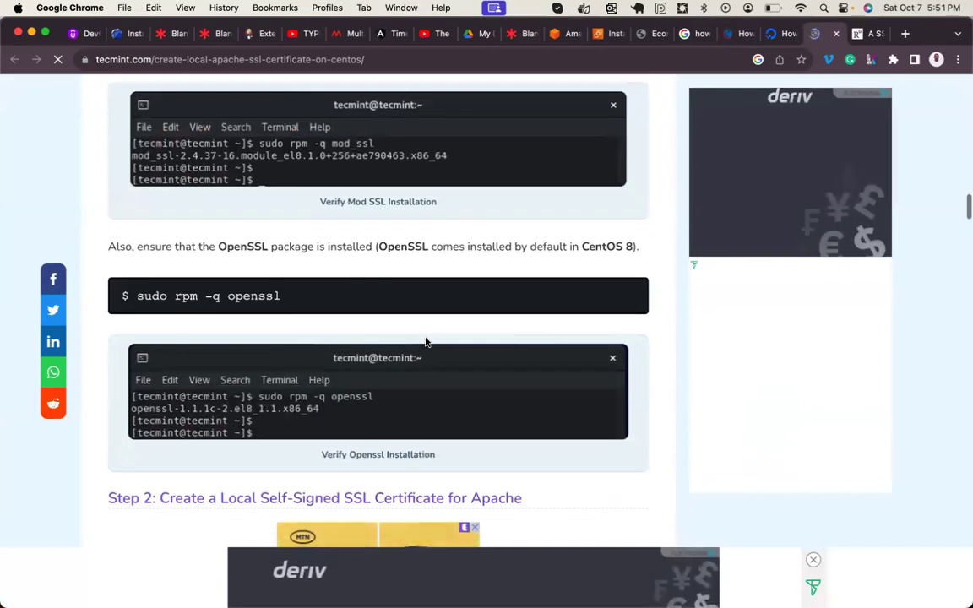
pyautogui.scroll(-10, 426, 338)
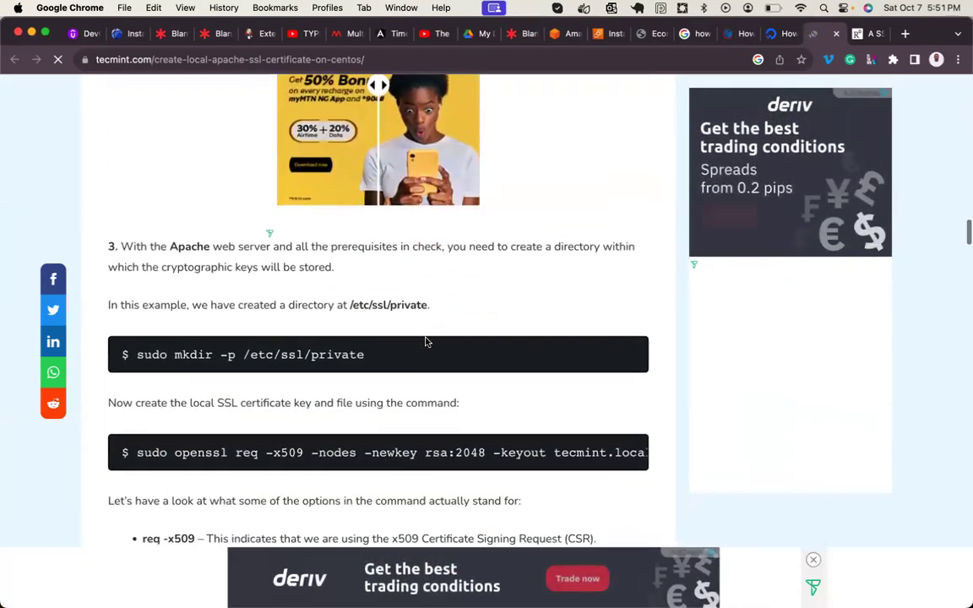
pyautogui.scroll(-1, 426, 339)
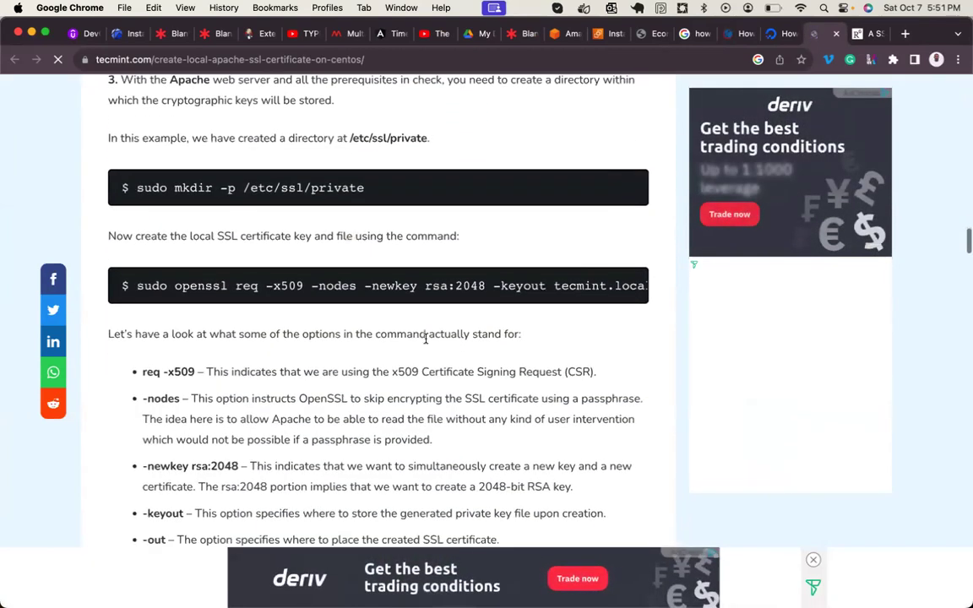
pyautogui.tripleClick(421, 286)
pyautogui.scroll(-8, 422, 287)
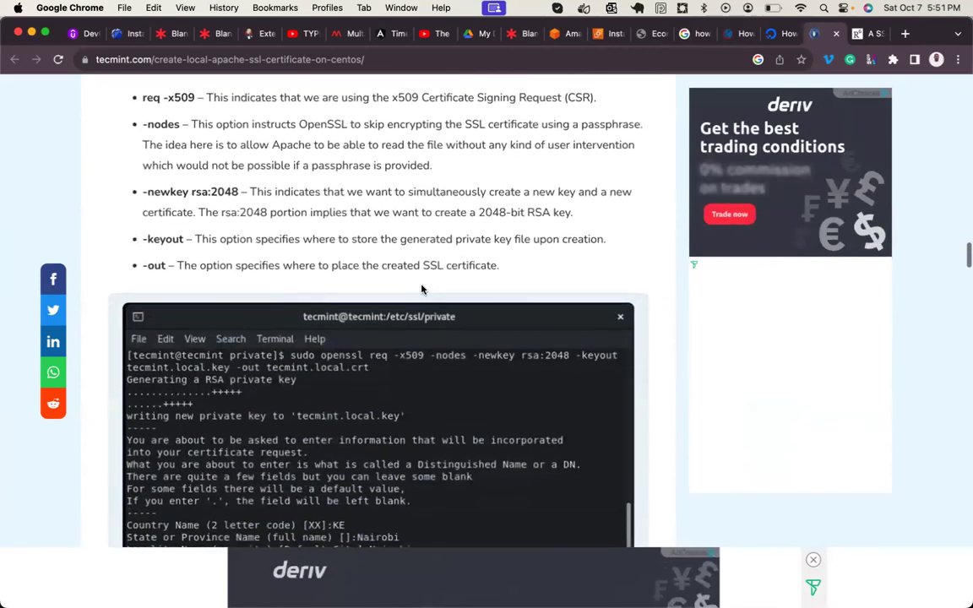
pyautogui.scroll(-6, 422, 289)
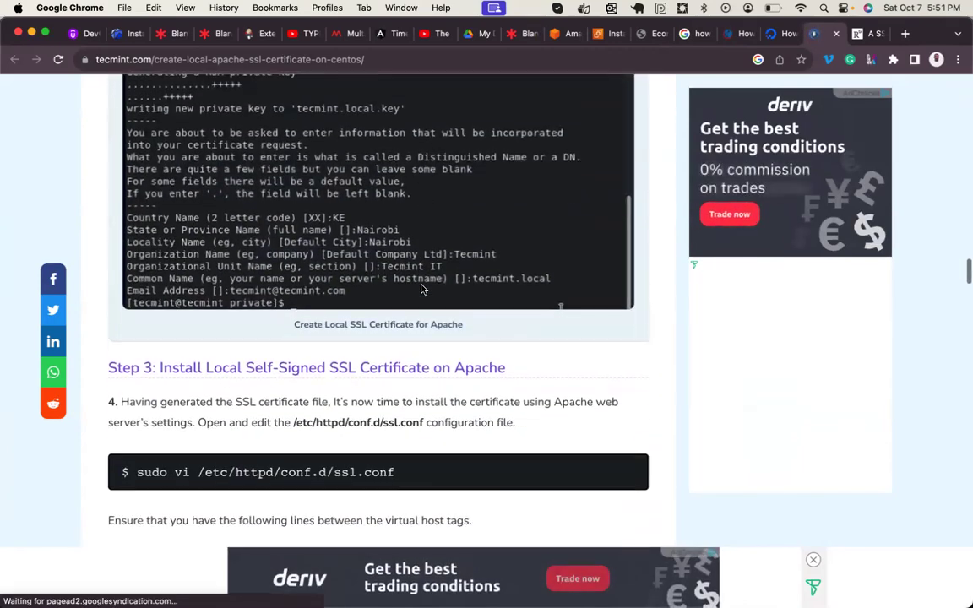
pyautogui.scroll(-20, 423, 289)
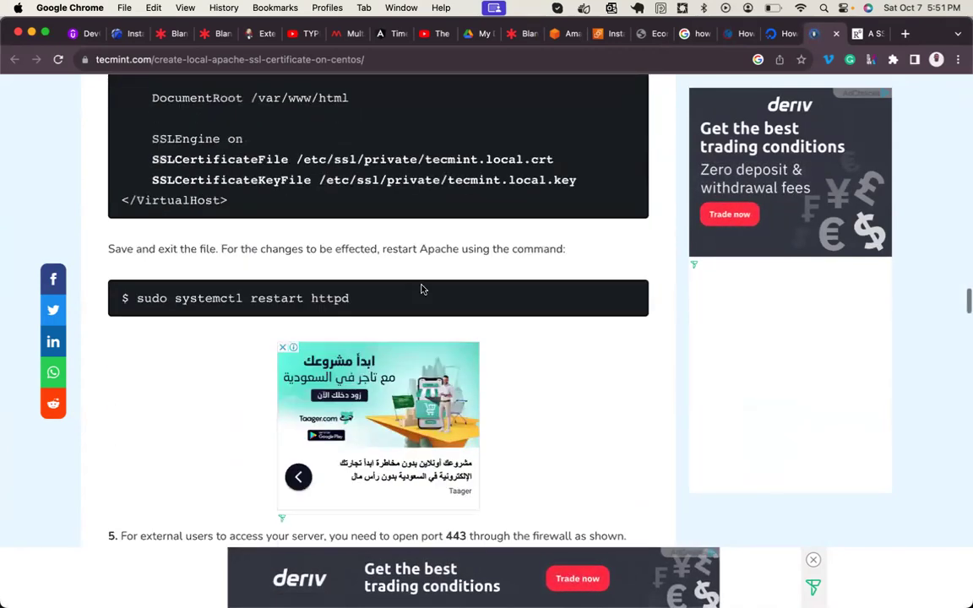
pyautogui.scroll(-10, 422, 289)
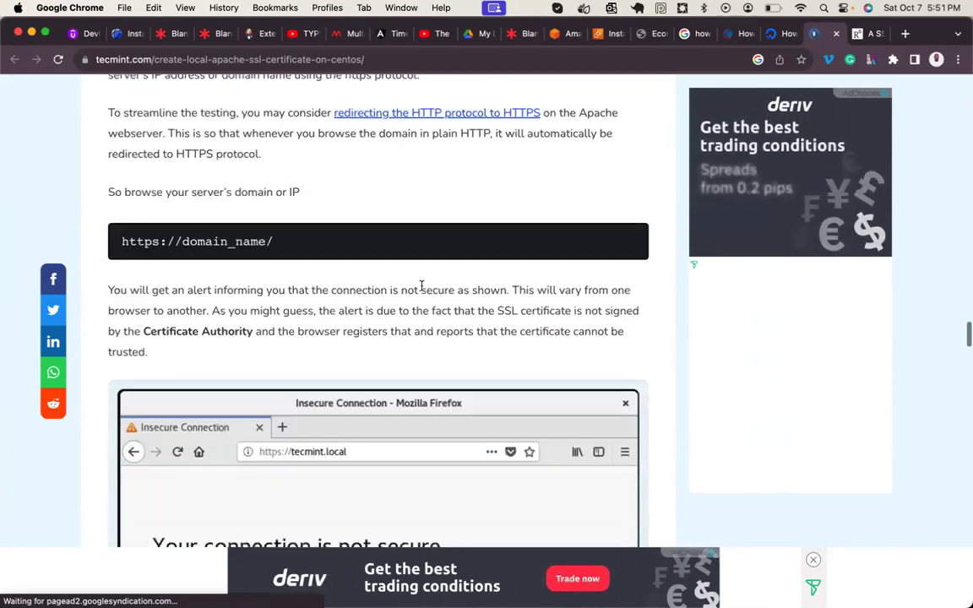
pyautogui.scroll(20, 423, 289)
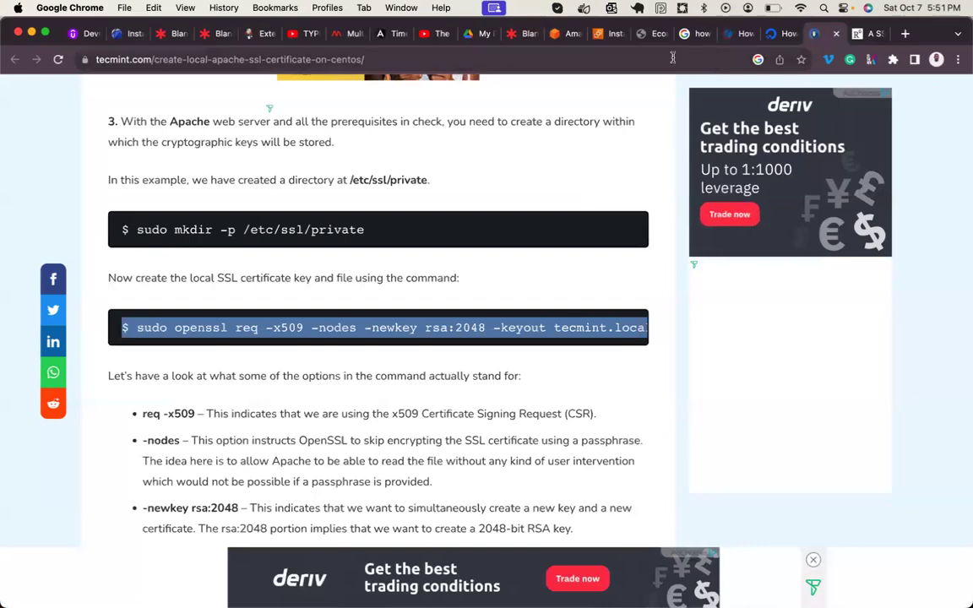
# - Search Google for 'how to create a self signed certificate with openssl' and open devopscube in a new tab
pyautogui.click(694, 33)
pyautogui.scroll(-5, 400, 369)
pyautogui.scroll(10, 397, 369)
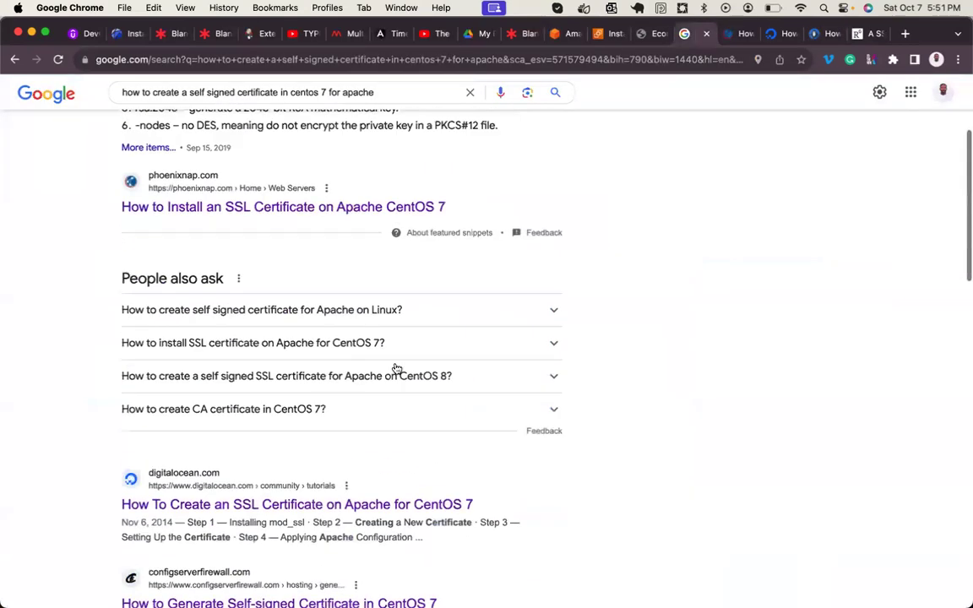
pyautogui.scroll(5, 243, 219)
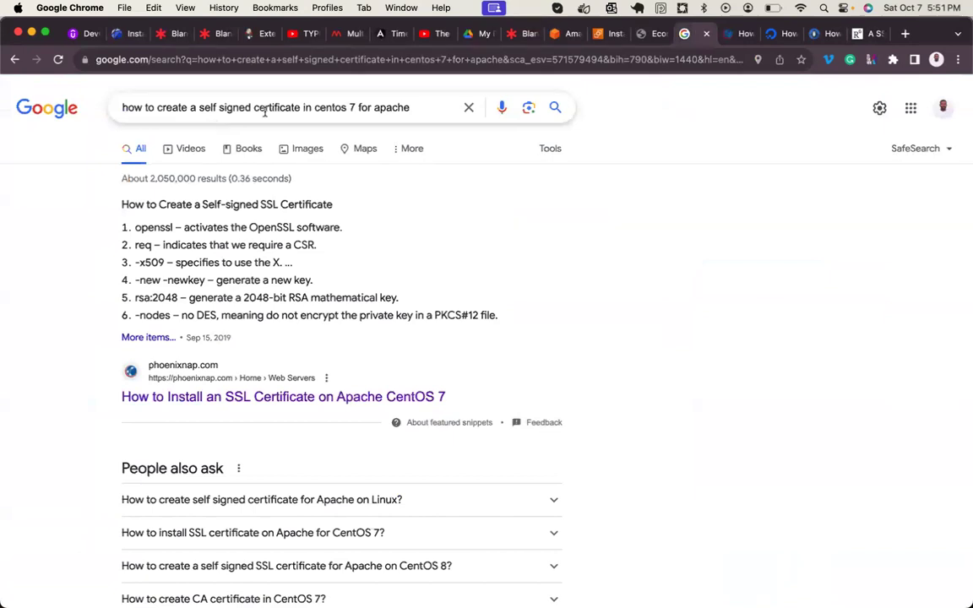
pyautogui.click(382, 107)
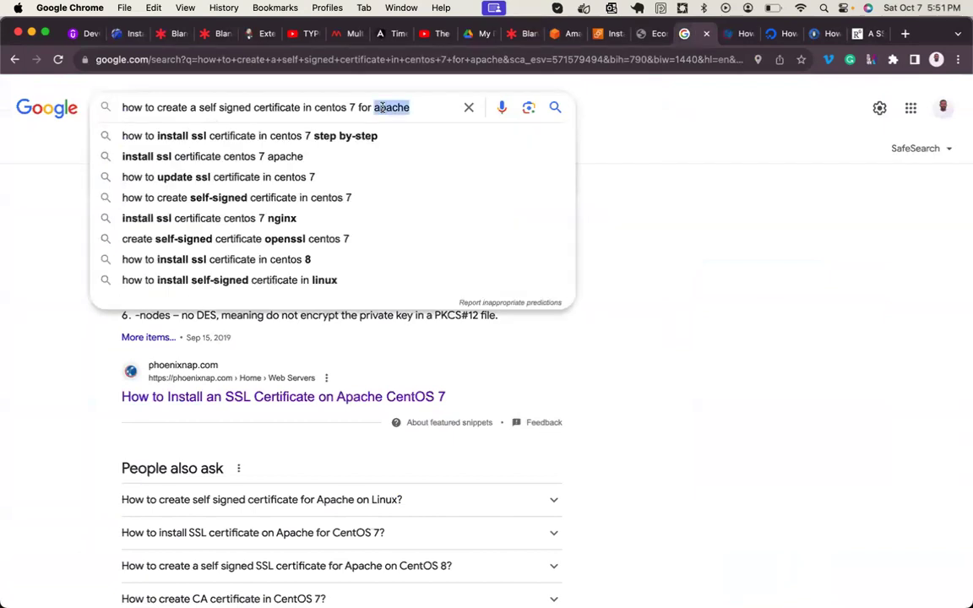
pyautogui.press('BackSpace')
pyautogui.press('BackSpace')
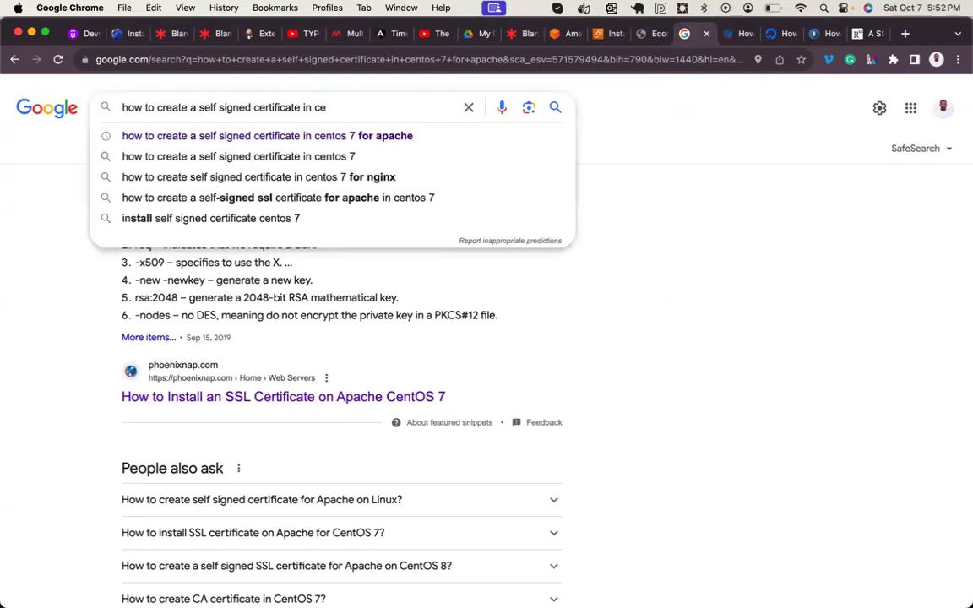
pyautogui.press('BackSpace')
pyautogui.press('BackSpace')
pyautogui.press('BackSpace')
pyautogui.press('BackSpace')
pyautogui.press('BackSpace')
pyautogui.write('w')
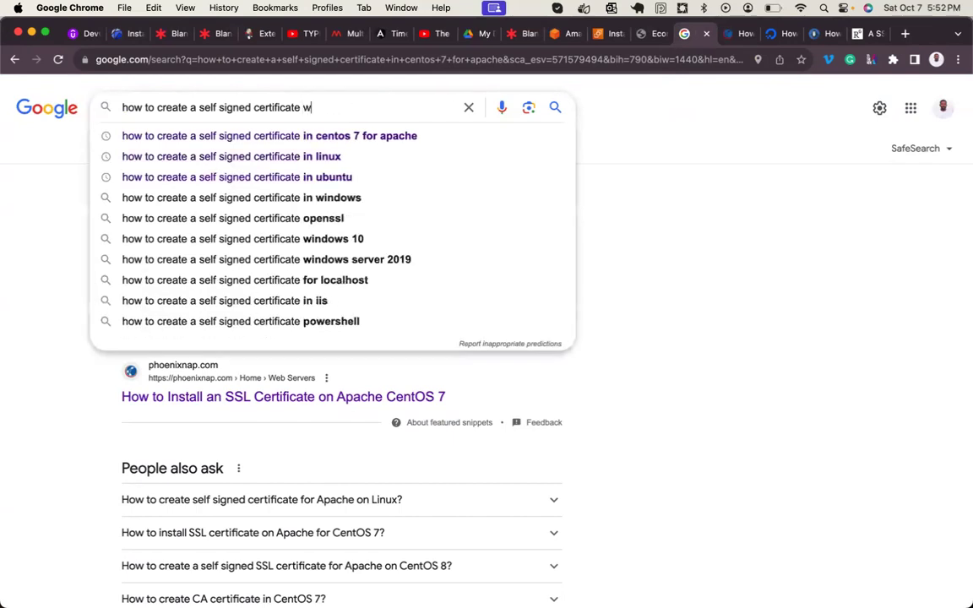
pyautogui.write('ith open')
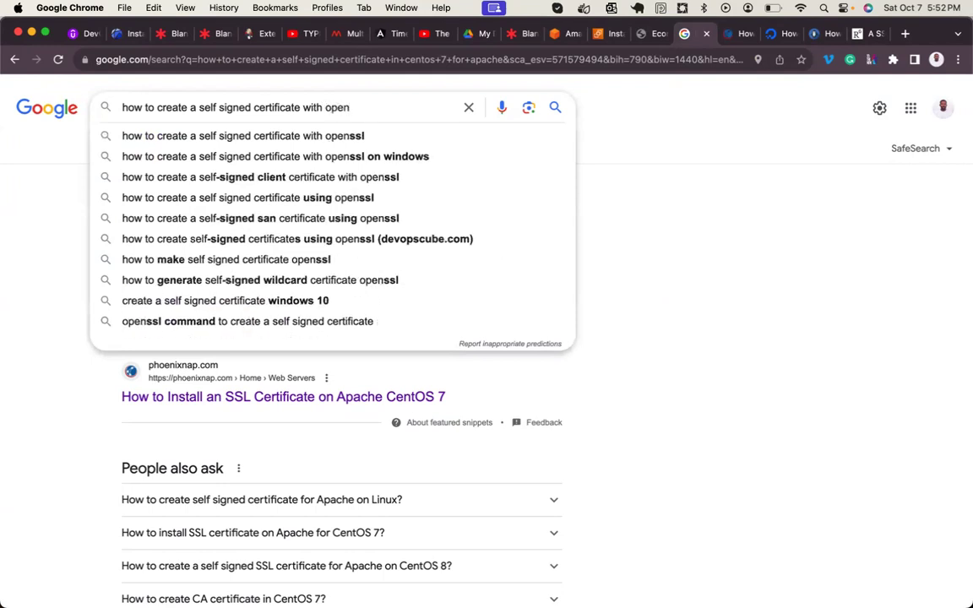
pyautogui.write('ssl')
pyautogui.press('Return')
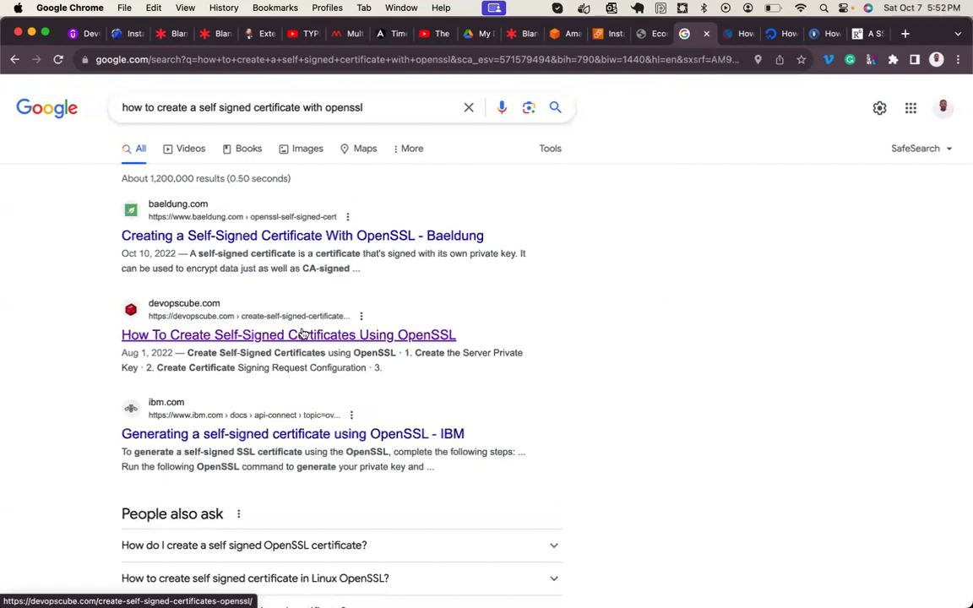
pyautogui.rightClick(303, 335)
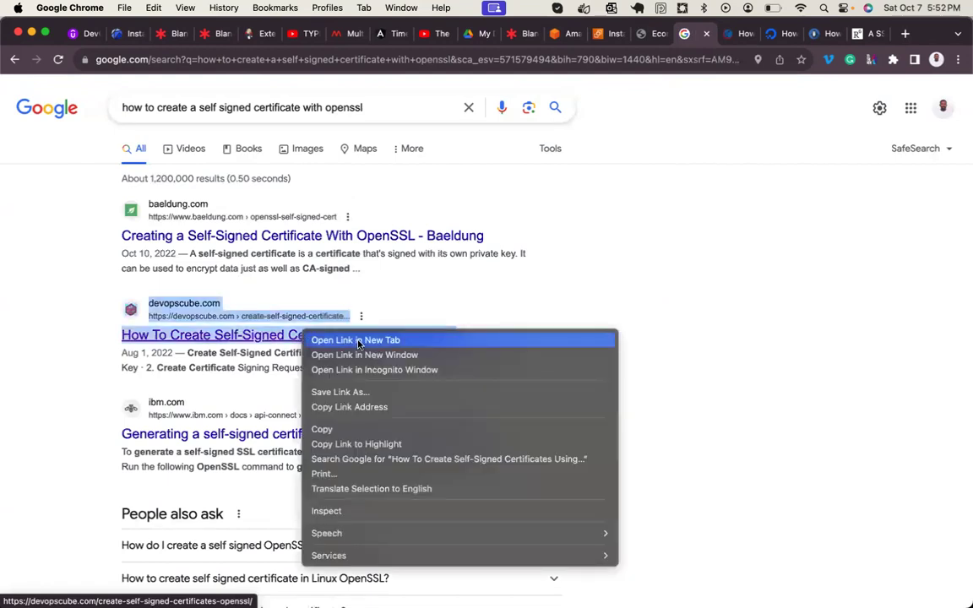
pyautogui.click(358, 340)
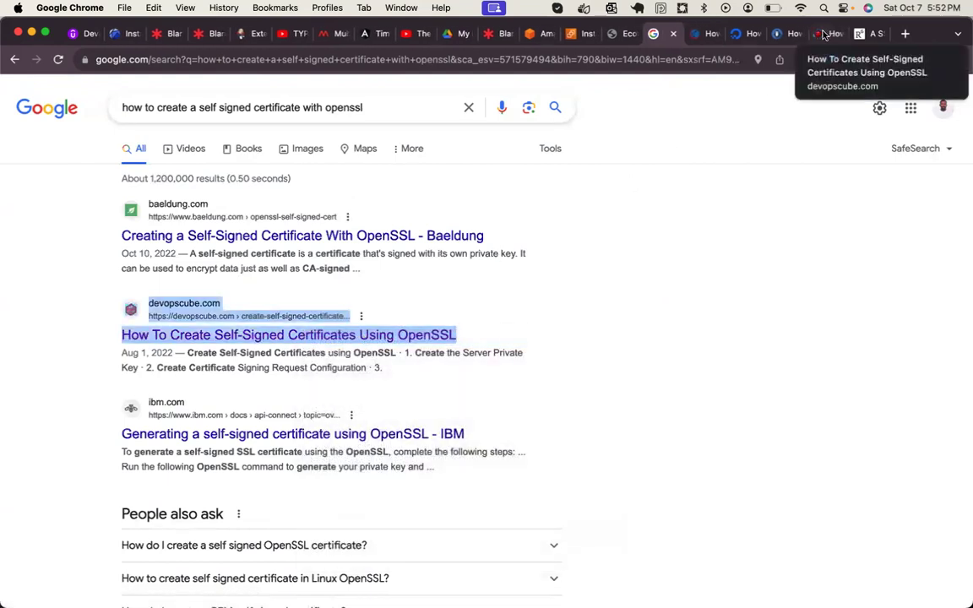
# - Read the devopscube OpenSSL article, highlighting the rootCA creation command
pyautogui.click(823, 33)
pyautogui.scroll(-20, 654, 312)
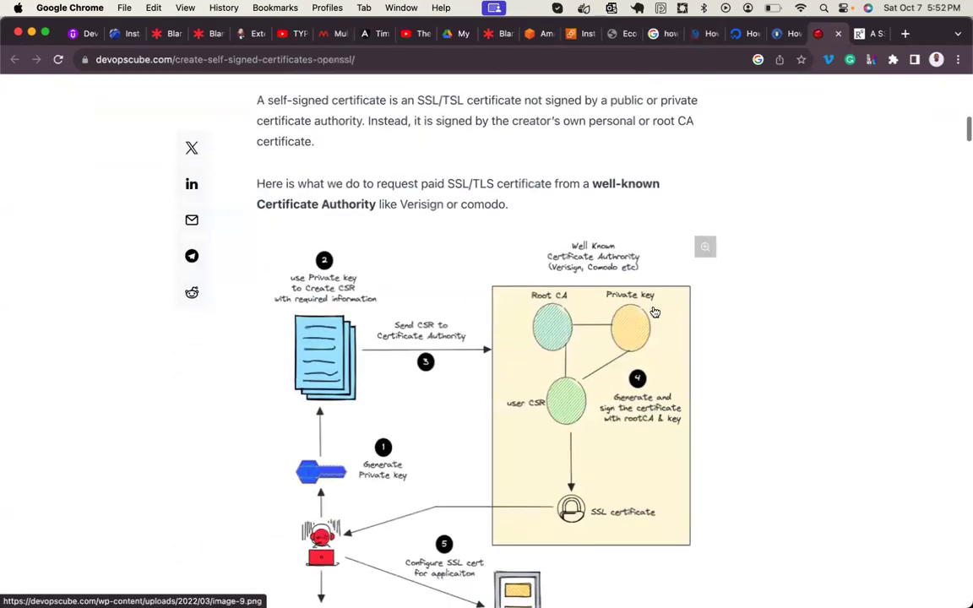
pyautogui.scroll(-20, 654, 312)
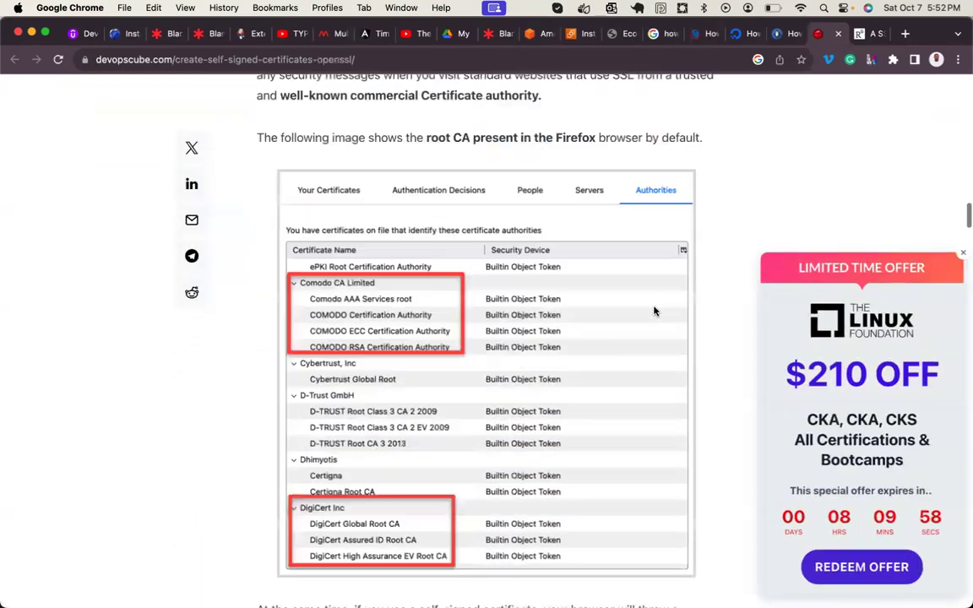
pyautogui.scroll(-5, 654, 310)
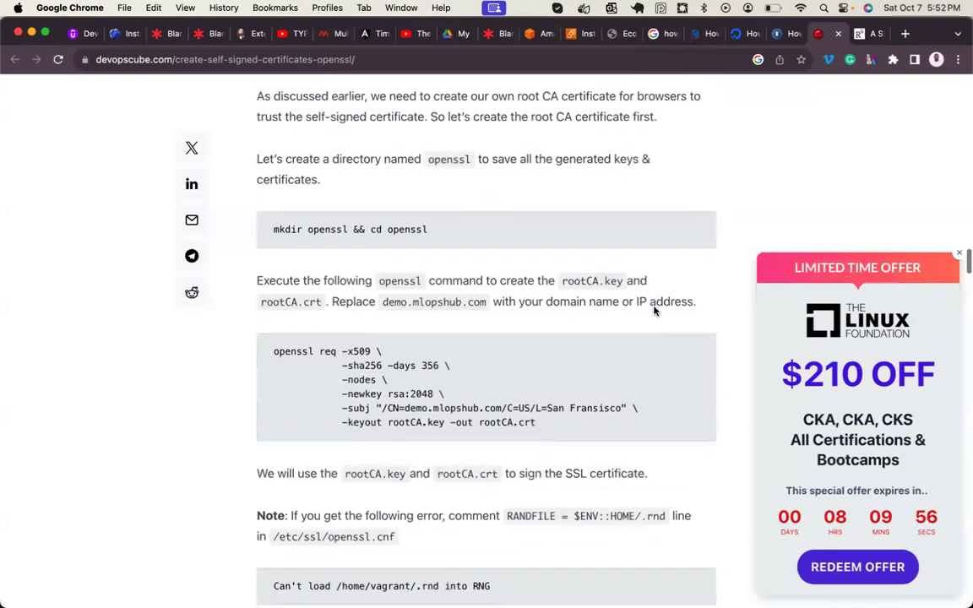
pyautogui.scroll(2, 654, 312)
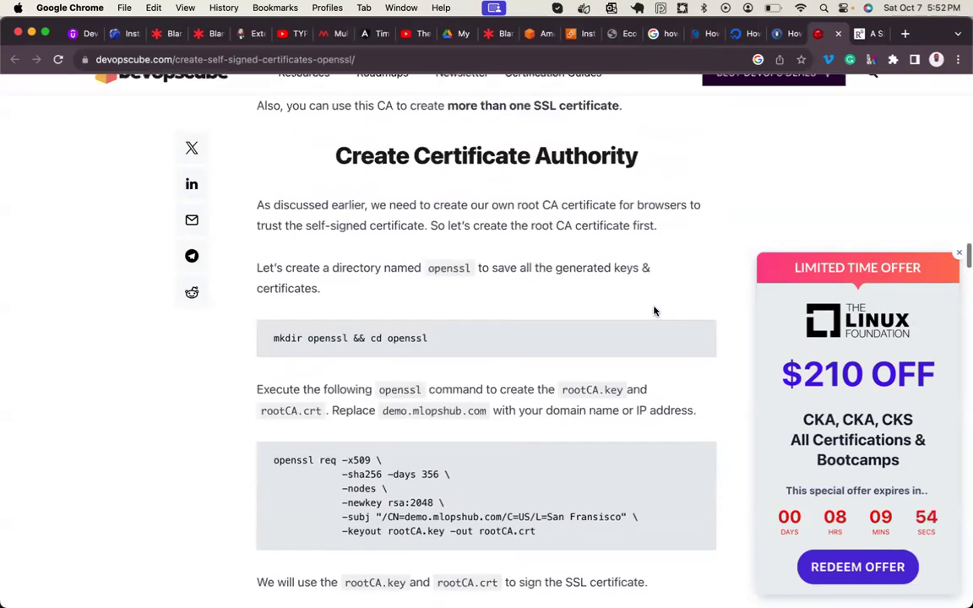
pyautogui.scroll(-4, 654, 311)
pyautogui.scroll(-4, 654, 312)
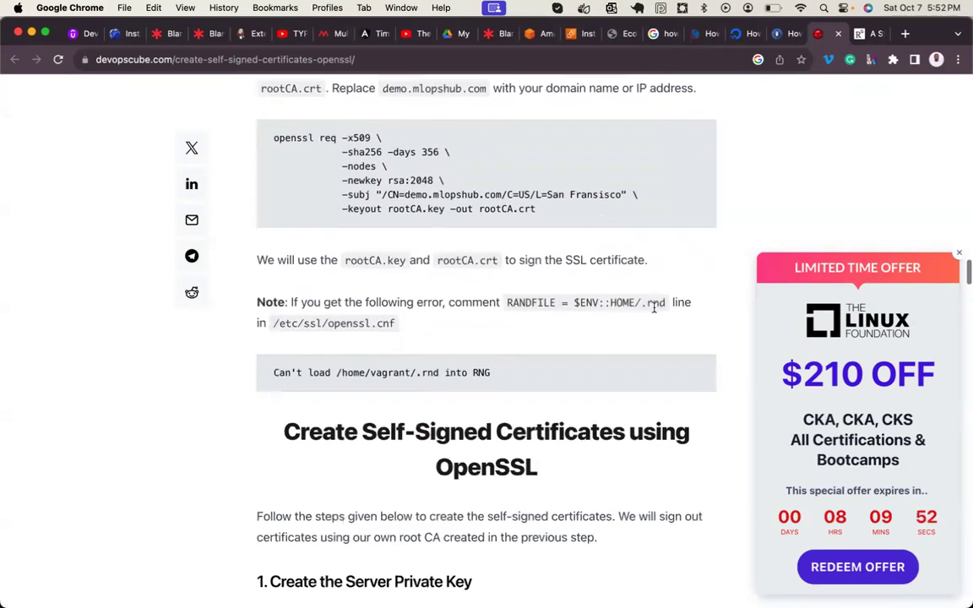
pyautogui.scroll(-2, 654, 311)
pyautogui.scroll(-2, 654, 311)
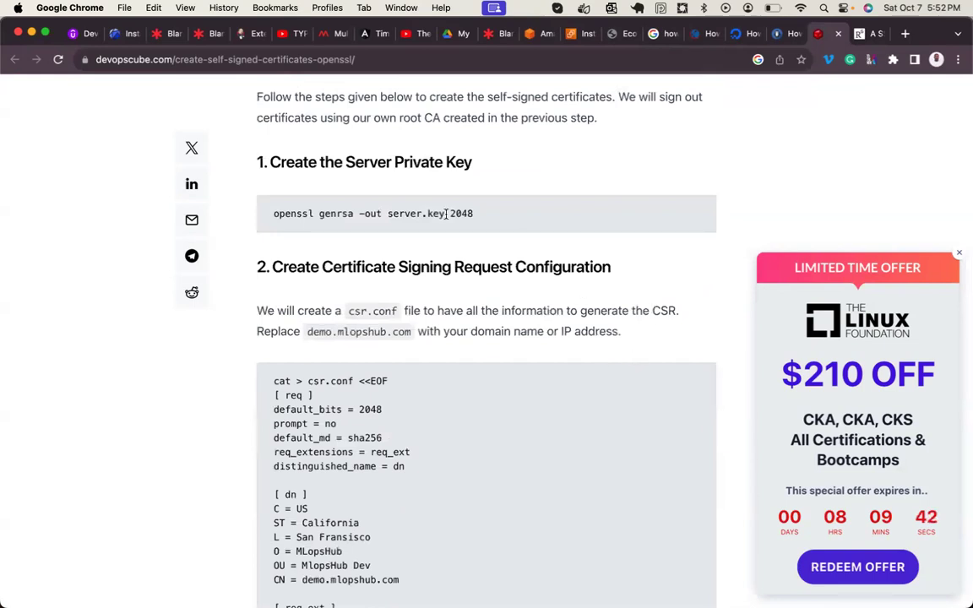
pyautogui.scroll(8, 446, 214)
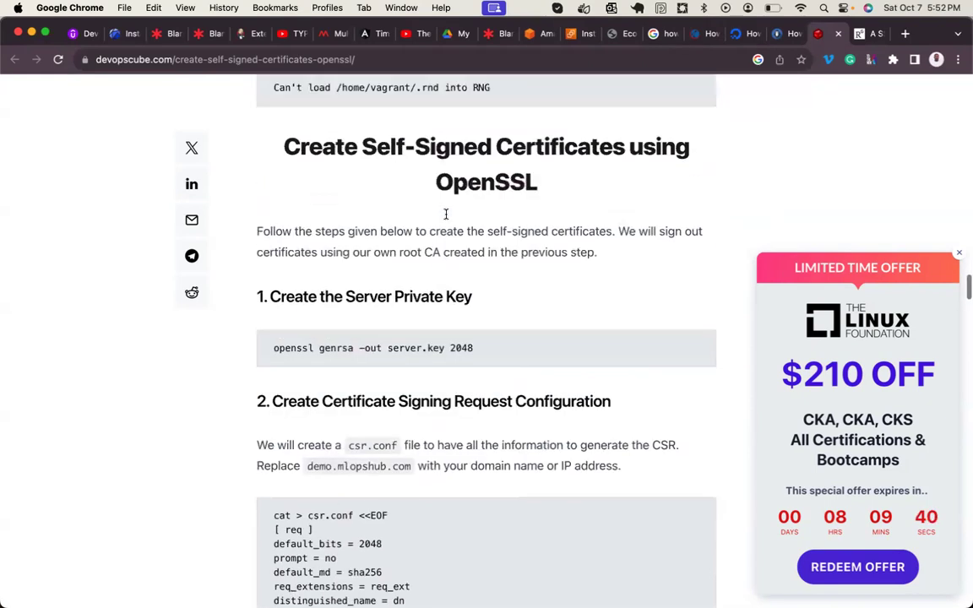
pyautogui.scroll(1, 422, 232)
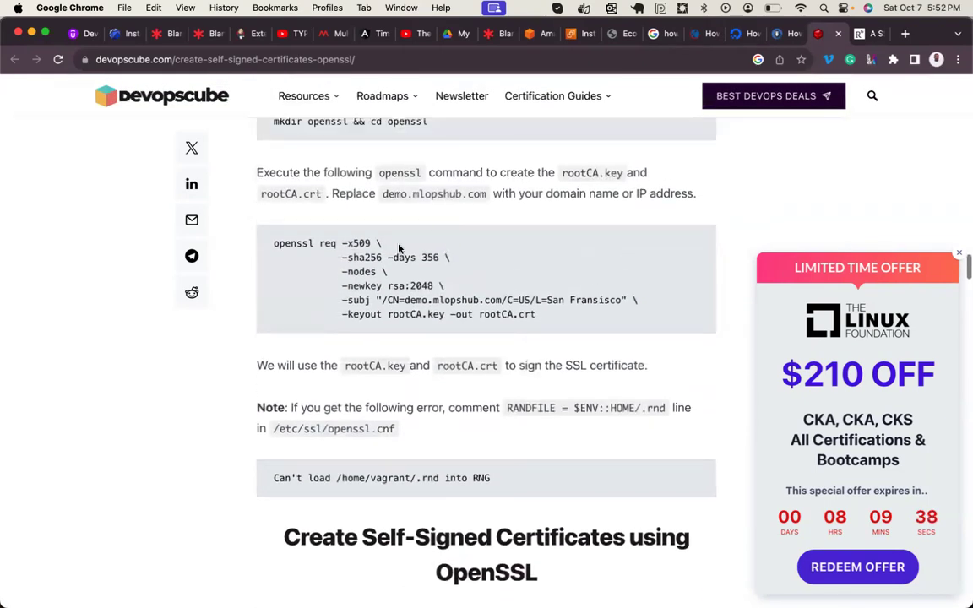
pyautogui.moveTo(272, 244); pyautogui.dragTo(547, 318)
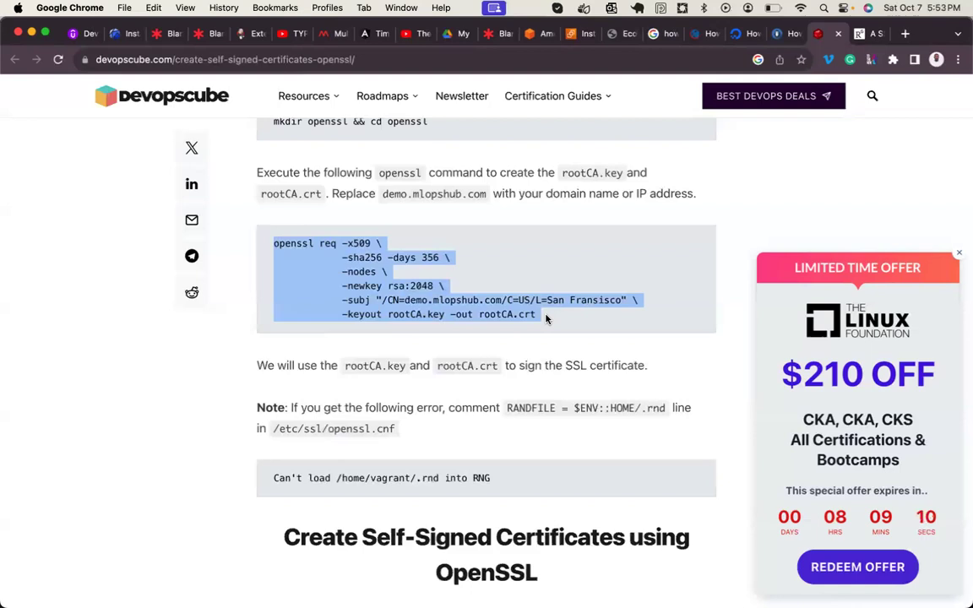
# - Highlight the private key and Certificate Signing Request headings and the csr.conf file name
pyautogui.scroll(-10, 546, 320)
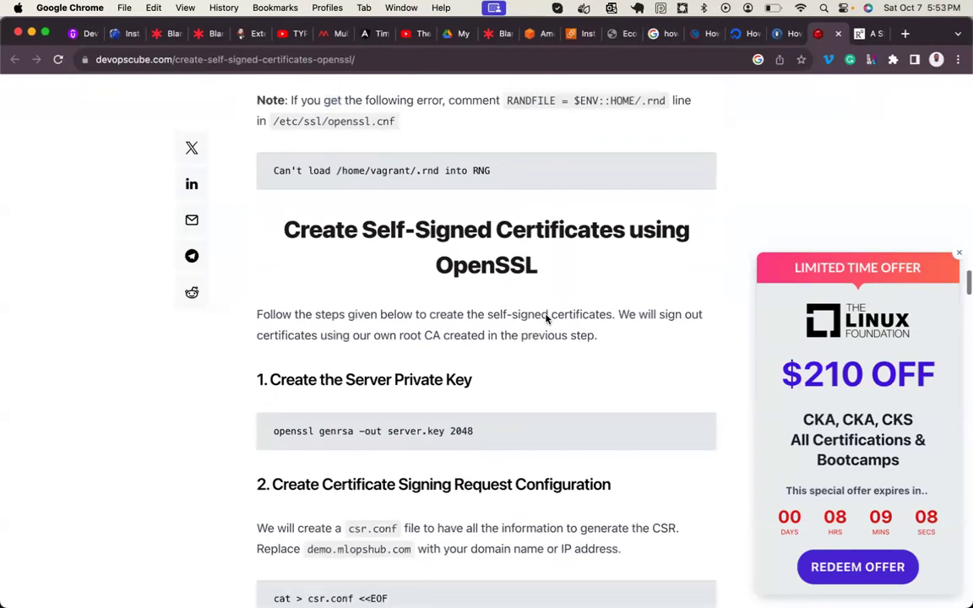
pyautogui.scroll(-1, 546, 320)
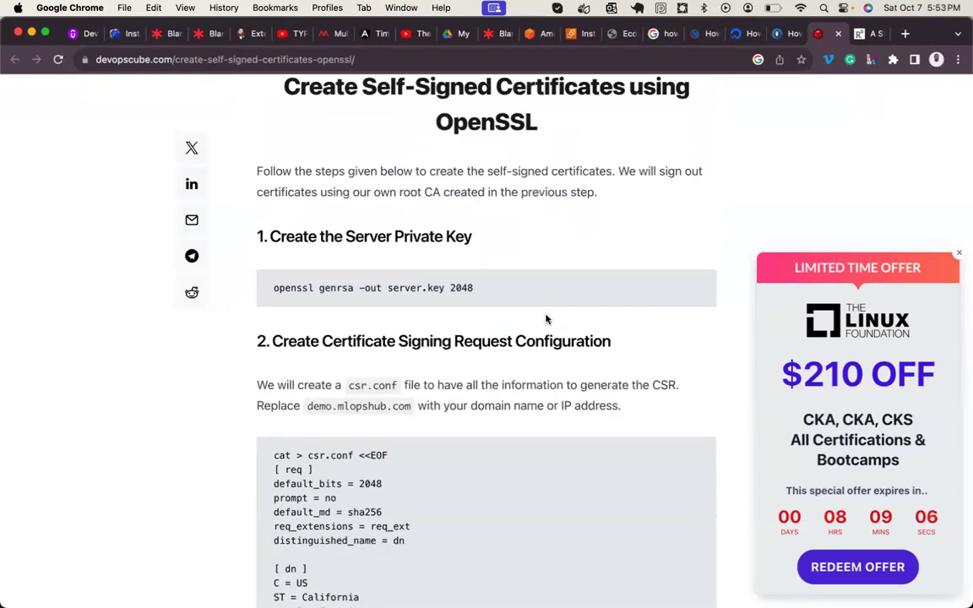
pyautogui.doubleClick(424, 239)
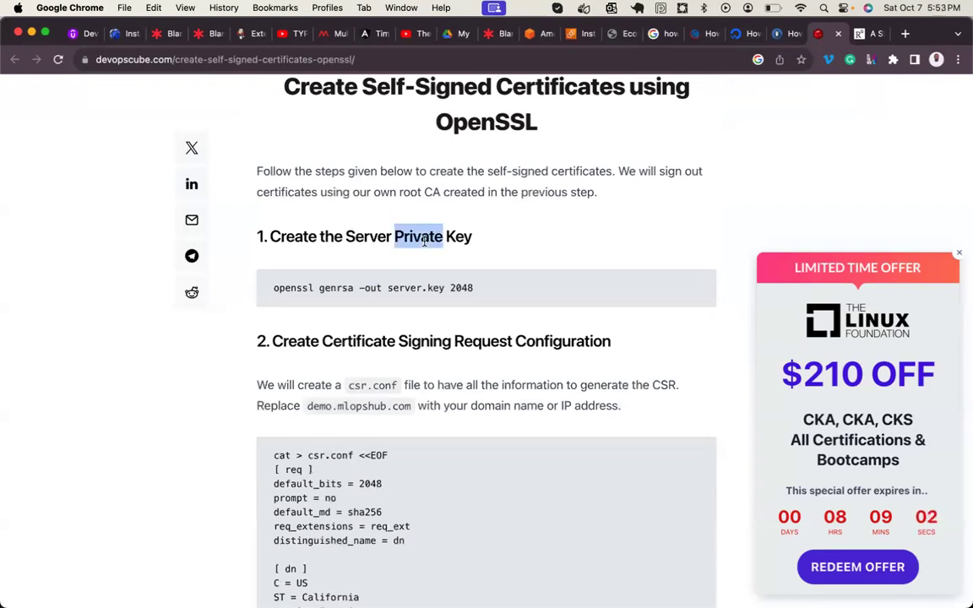
pyautogui.scroll(-2, 424, 241)
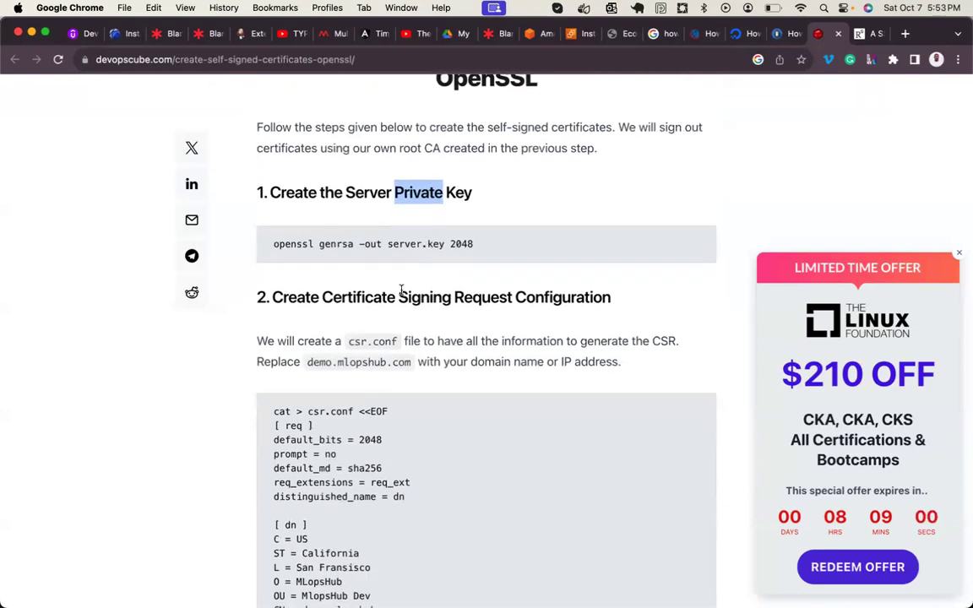
pyautogui.doubleClick(463, 297)
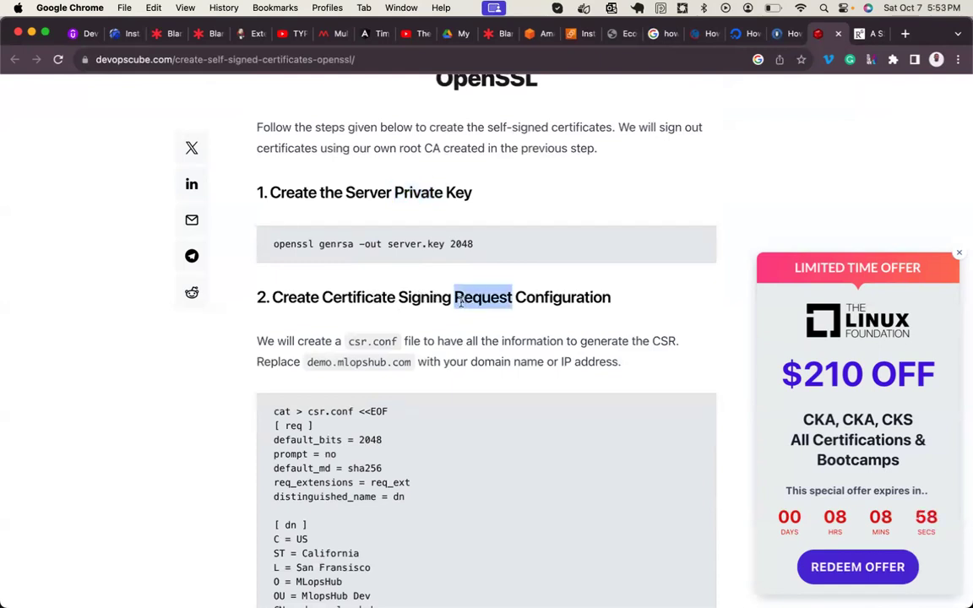
pyautogui.click(404, 316)
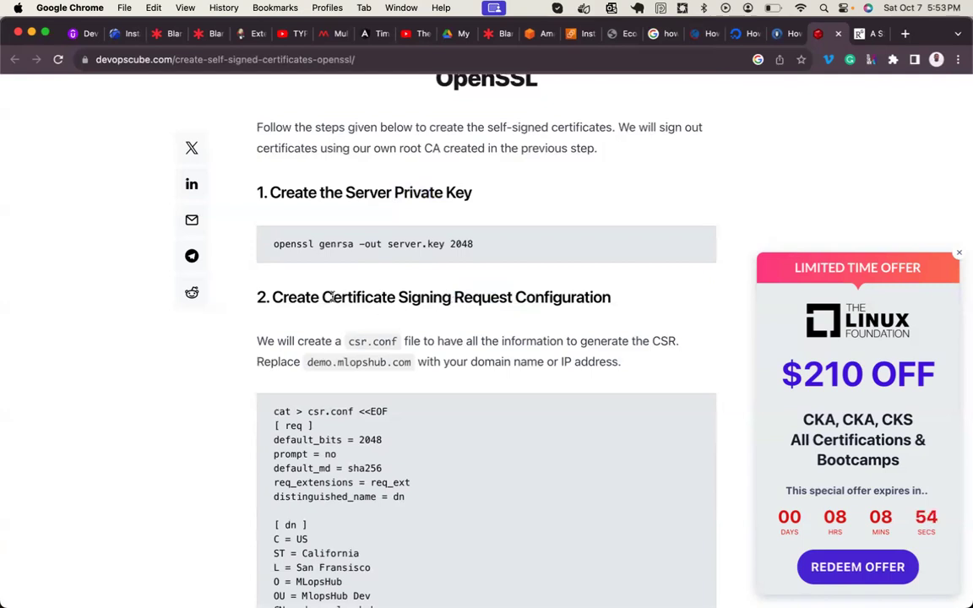
pyautogui.moveTo(323, 297); pyautogui.dragTo(513, 300)
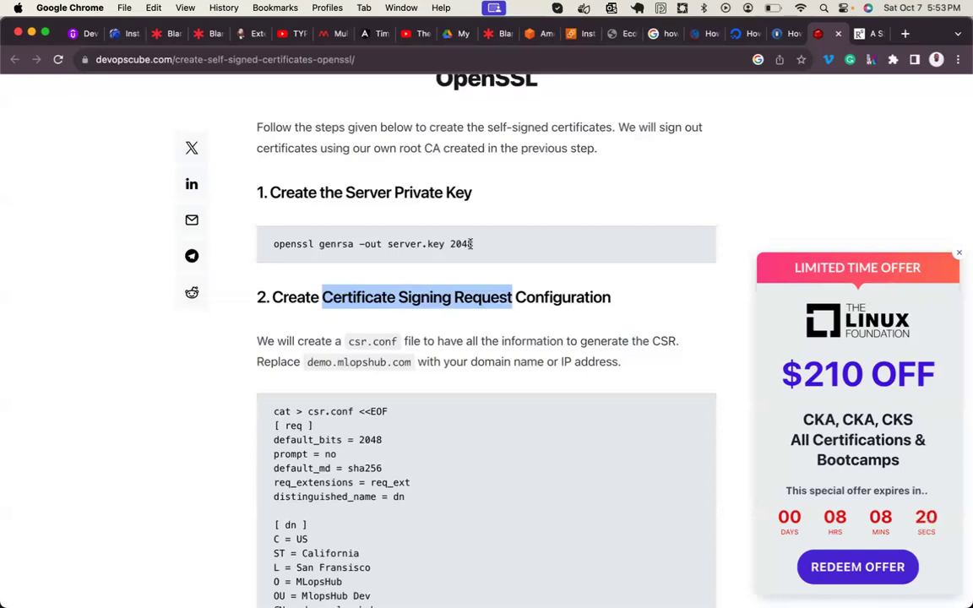
pyautogui.click(360, 347)
pyautogui.moveTo(363, 345); pyautogui.dragTo(350, 345)
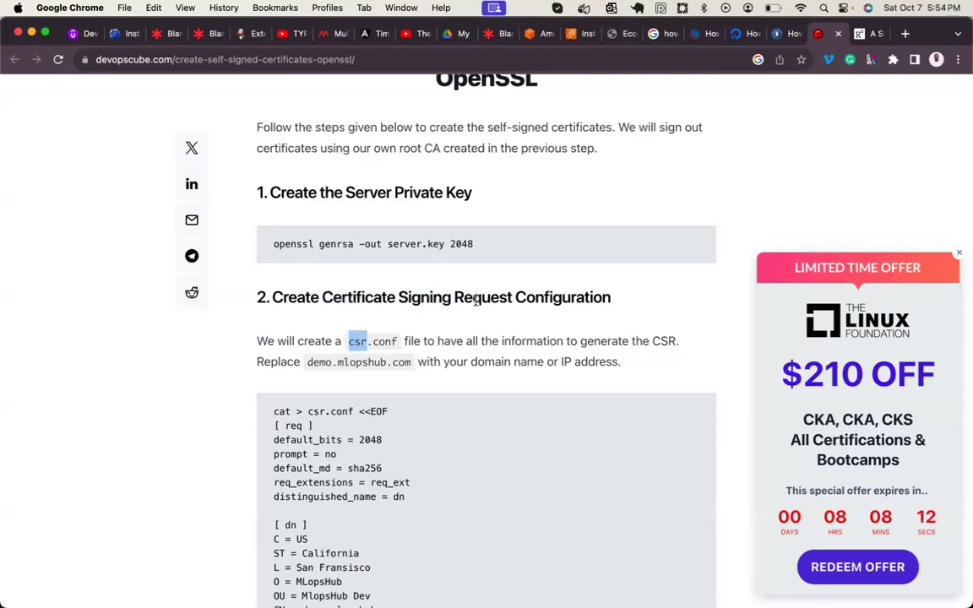
pyautogui.doubleClick(433, 296)
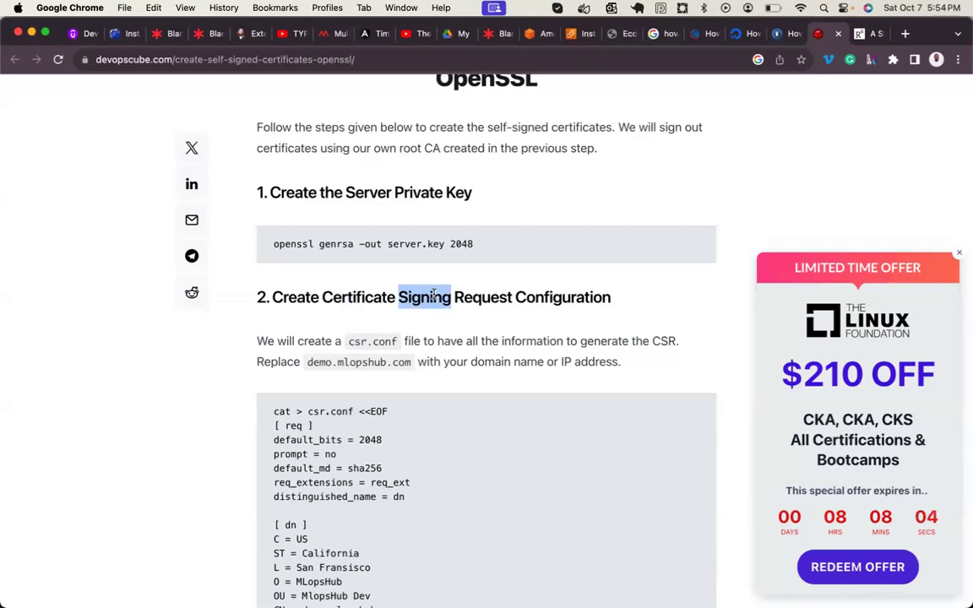
pyautogui.doubleClick(359, 345)
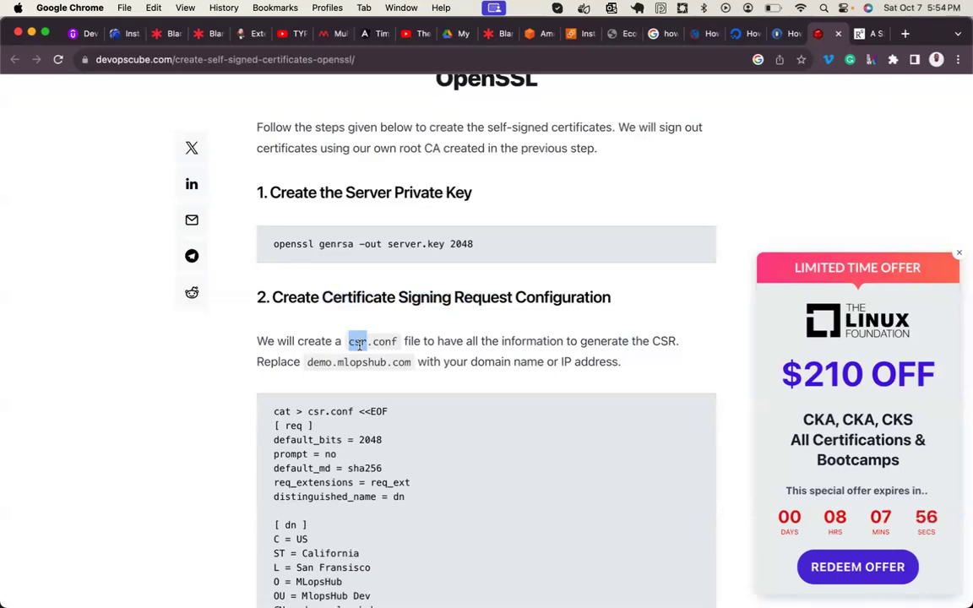
pyautogui.click(403, 354)
# - Highlight the server.key private key command, then bring the Terminal SSH session forward
pyautogui.scroll(5, 402, 354)
pyautogui.scroll(1, 404, 354)
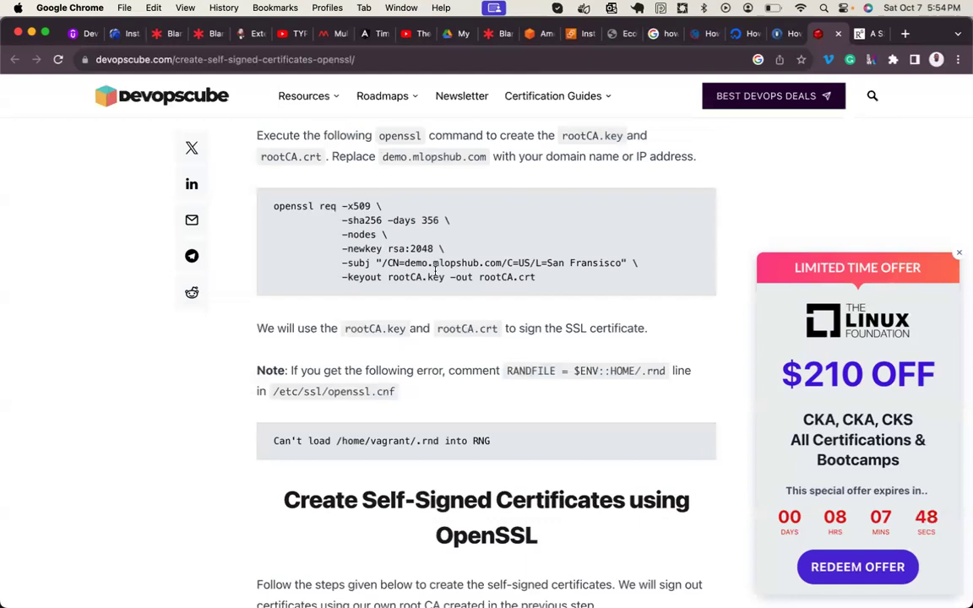
pyautogui.scroll(-5, 436, 271)
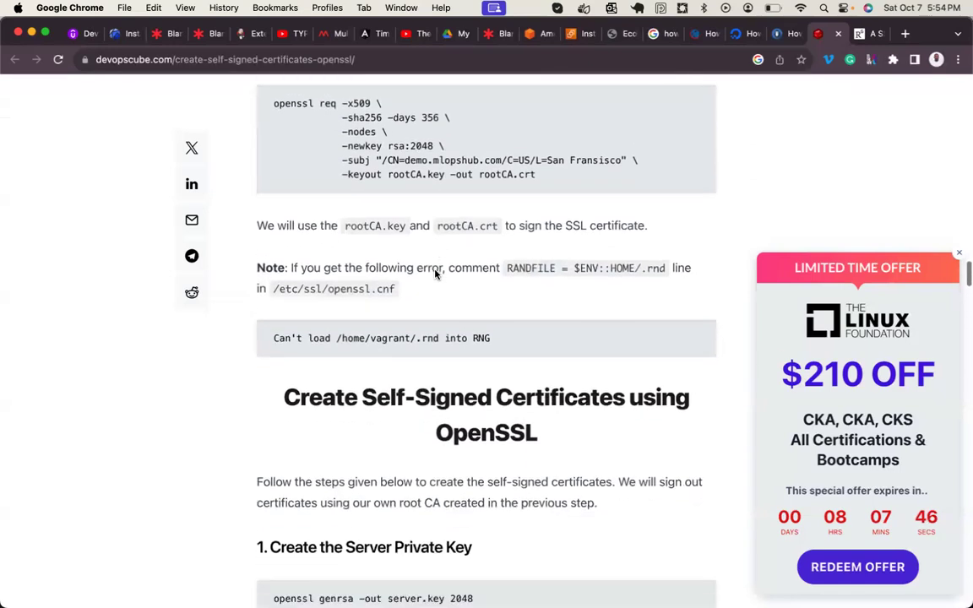
pyautogui.scroll(-4, 436, 273)
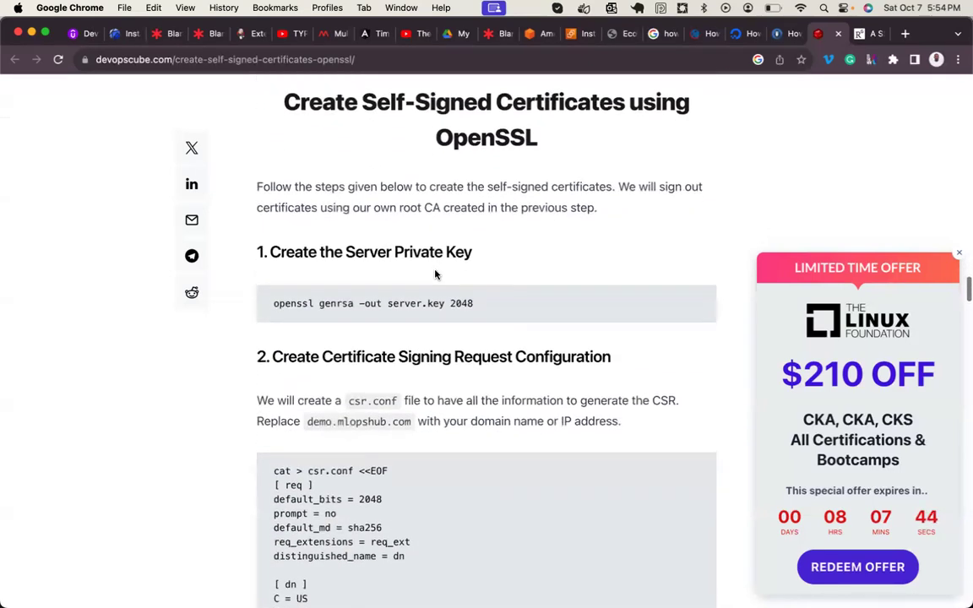
pyautogui.scroll(-2, 436, 271)
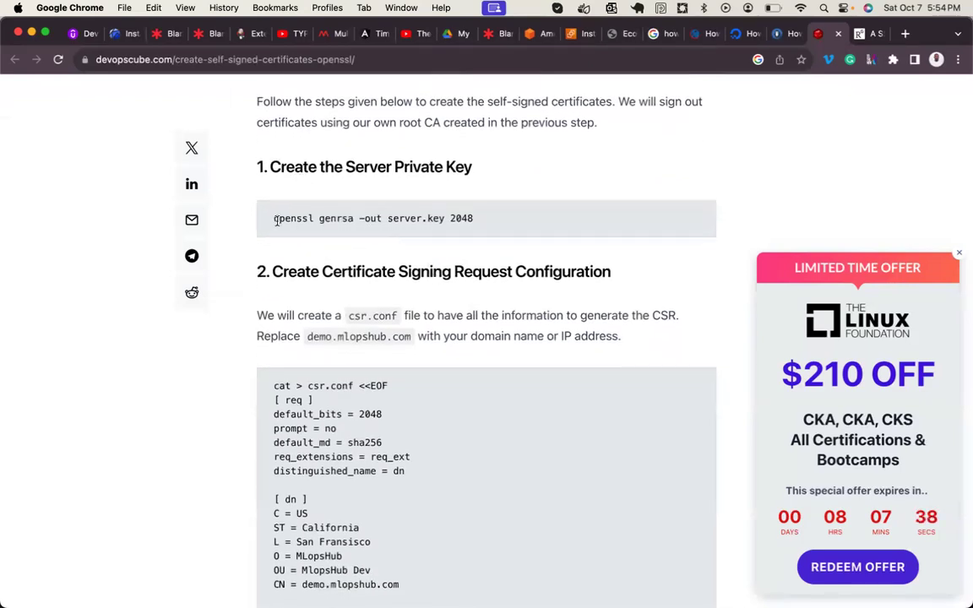
pyautogui.moveTo(275, 216); pyautogui.dragTo(456, 224)
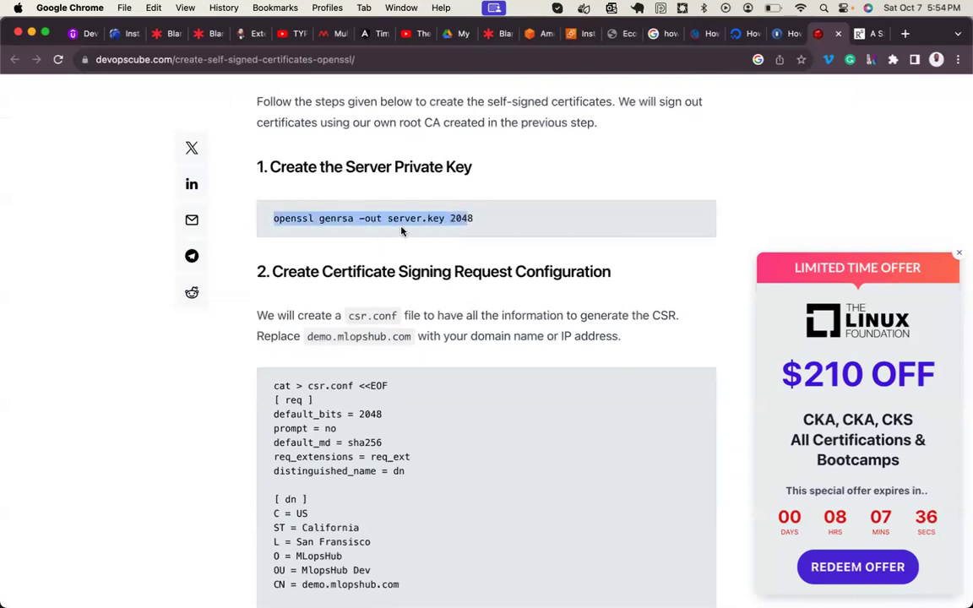
pyautogui.click(397, 224)
pyautogui.moveTo(389, 220); pyautogui.dragTo(440, 220)
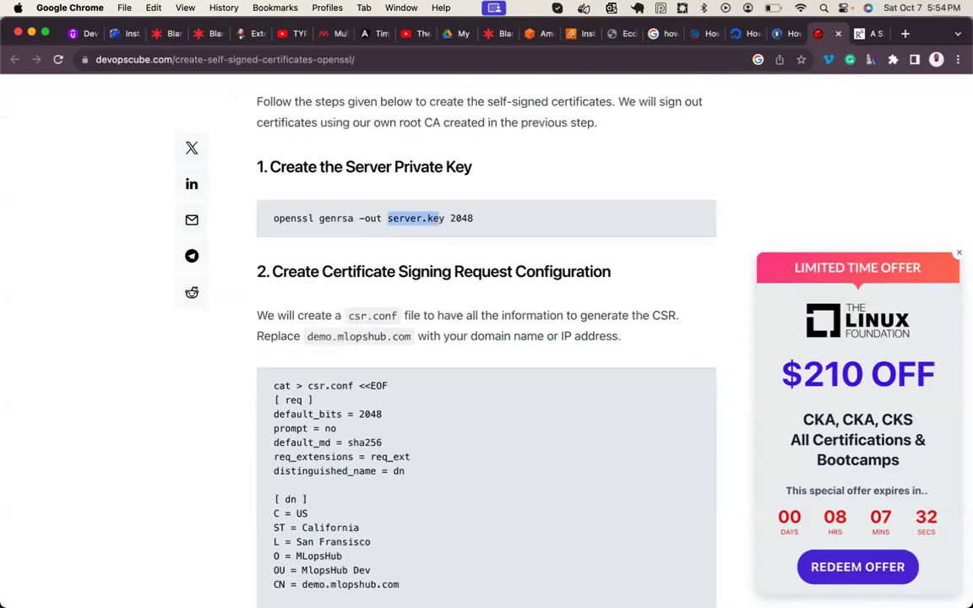
pyautogui.click(534, 549)
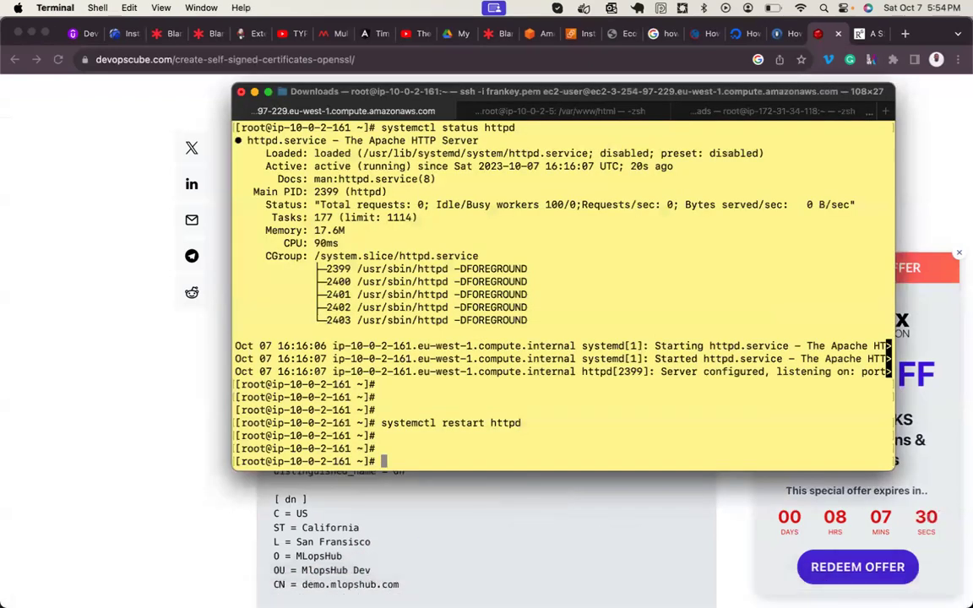
# - Reconnect to the EC2 server over ssh, become root with sudo -i, and list /etc/ssl
pyautogui.press('Return')
pyautogui.press('Return')
pyautogui.press('Up')
pyautogui.press('Return')
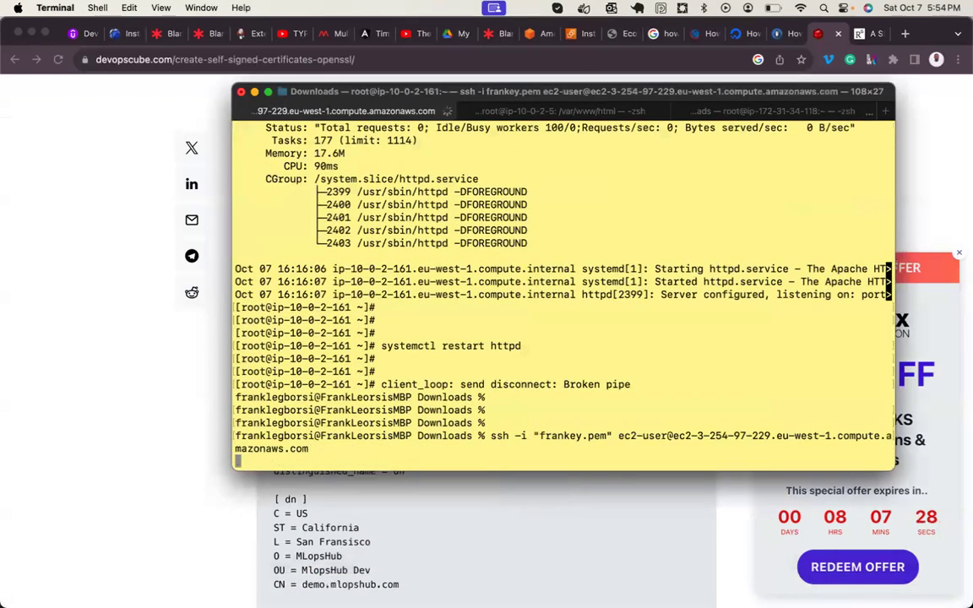
pyautogui.press('Return')
pyautogui.press('Return')
pyautogui.press('Return')
pyautogui.write('sudo -i')
pyautogui.press('Return')
pyautogui.press('Return')
pyautogui.press('Return')
pyautogui.press('Return')
pyautogui.press('Return')
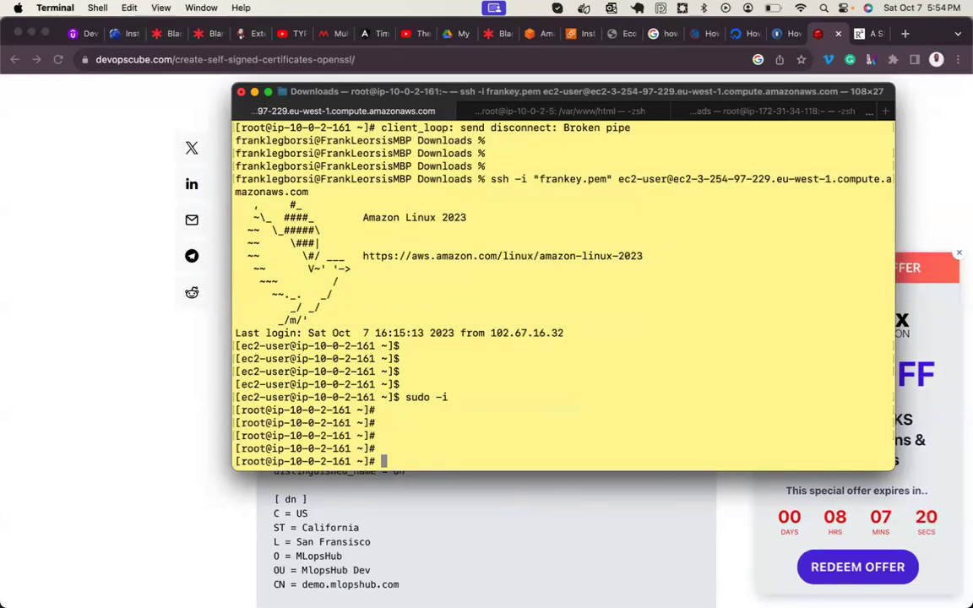
pyautogui.write('cd /etc/')
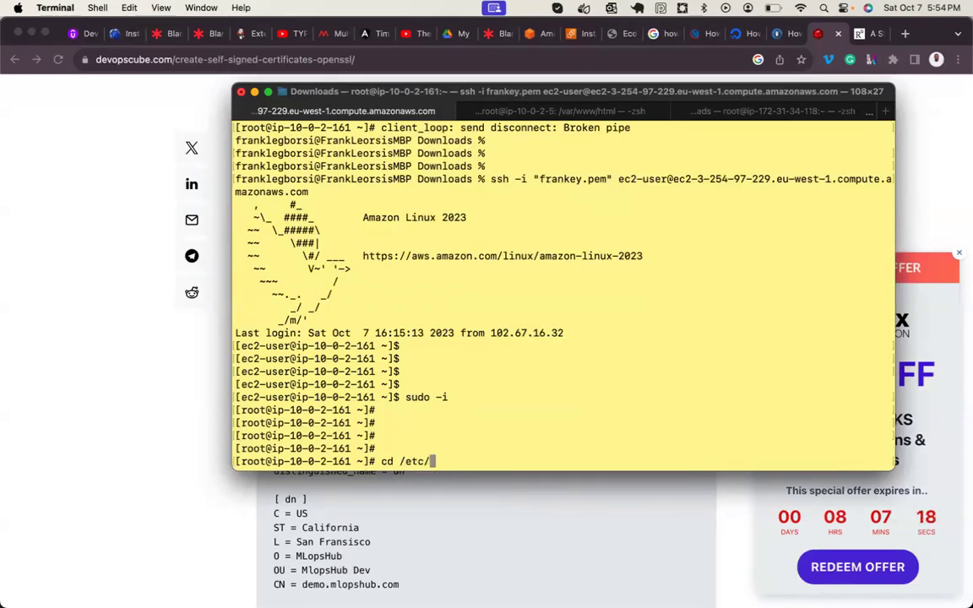
pyautogui.write('ssl/')
pyautogui.press('Return')
pyautogui.press('Return')
pyautogui.press('Return')
pyautogui.press('Return')
pyautogui.write('pwd')
pyautogui.press('Return')
pyautogui.write('ll')
pyautogui.press('Return')
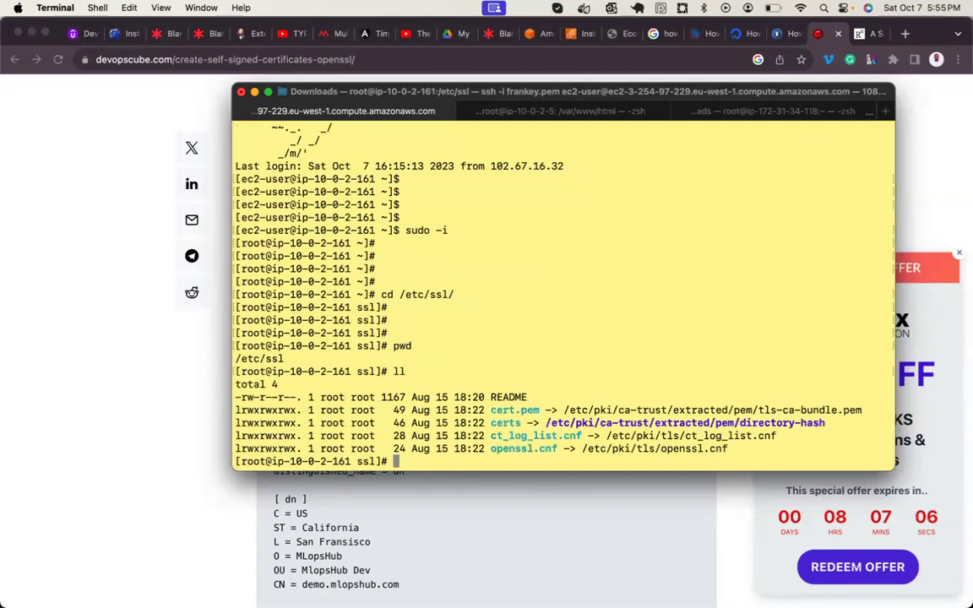
# - Create the mycerts directory, move into it, and confirm /etc/ssl/mycerts is empty
pyautogui.write('mkdir mycerts')
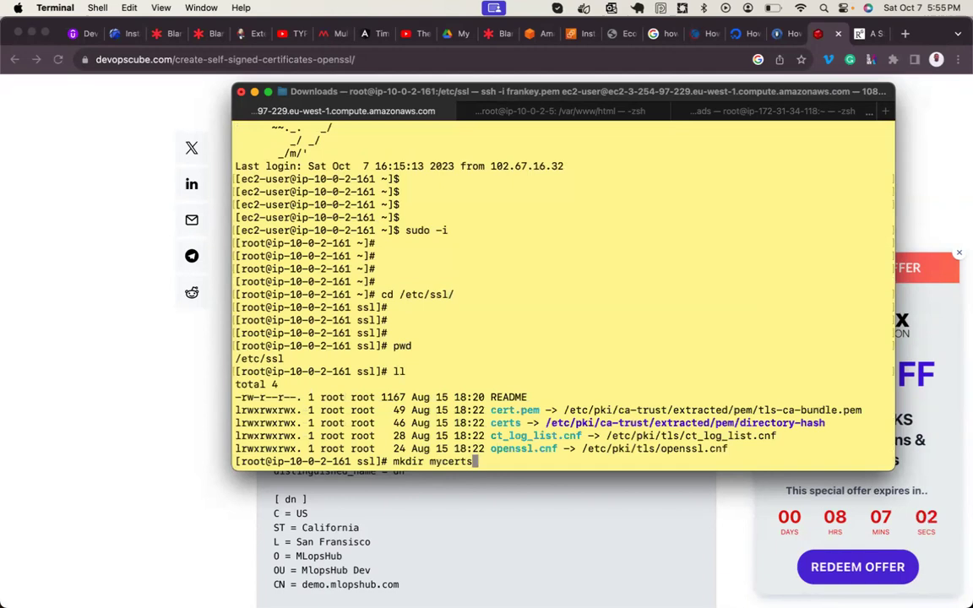
pyautogui.press('Return')
pyautogui.write('cd mycerts/')
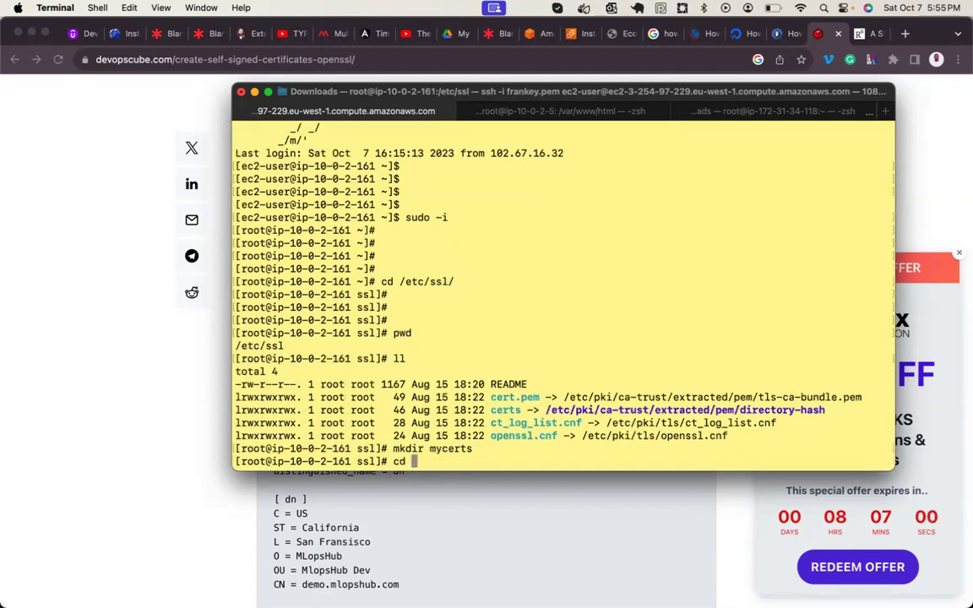
pyautogui.press('Return')
pyautogui.write('pwd')
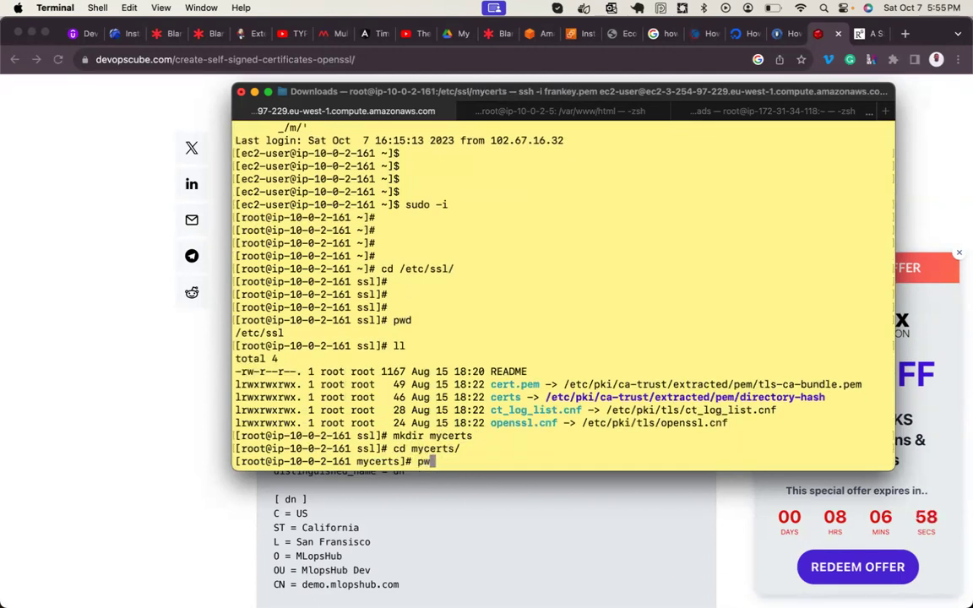
pyautogui.press('Return')
pyautogui.press('Return')
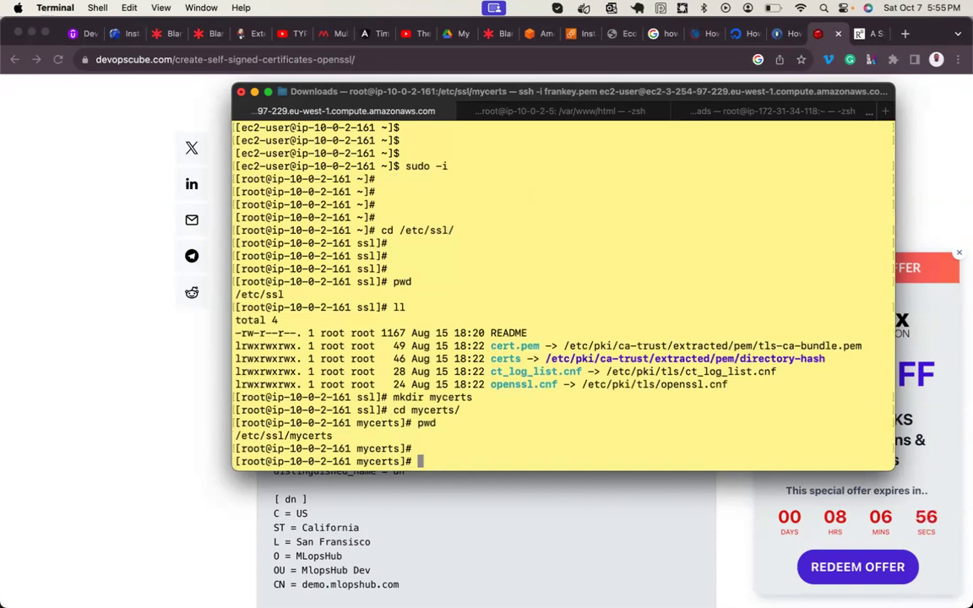
pyautogui.write('ll')
pyautogui.press('Return')
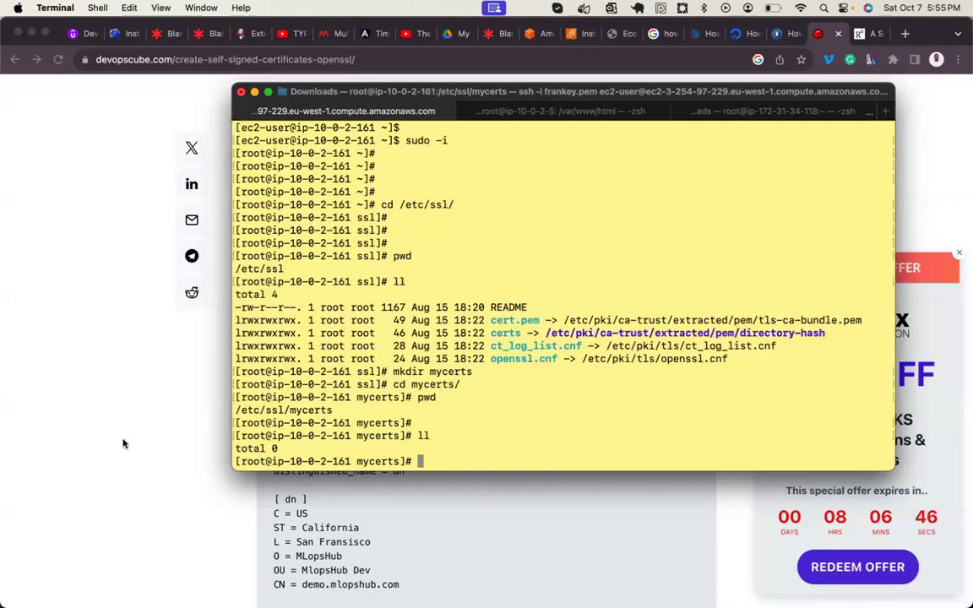
# - Clear the terminal and reposition its window beside the tutorial's private key step
pyautogui.moveTo(420, 92); pyautogui.dragTo(409, 166)
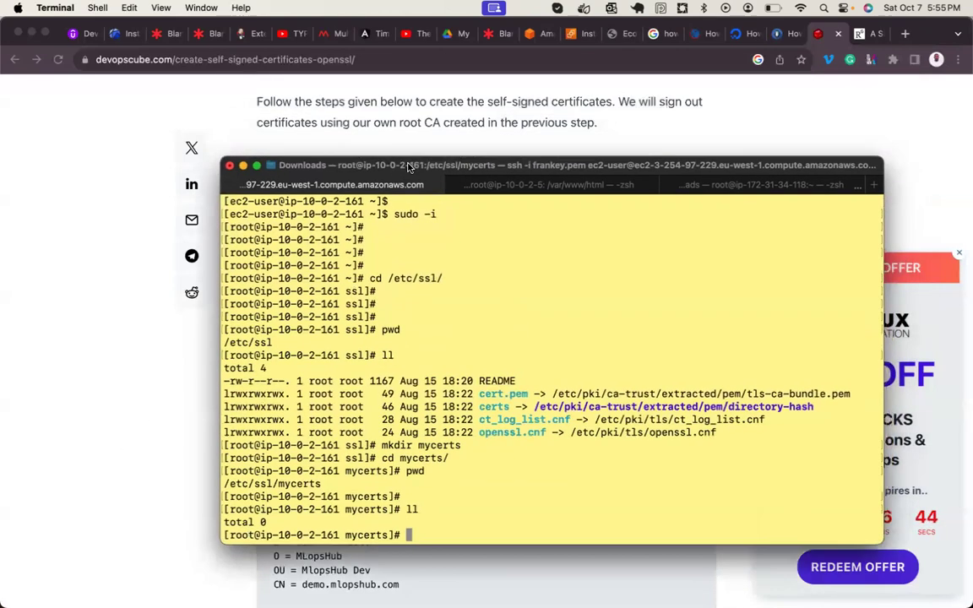
pyautogui.hotkey('ctrl', 'l')
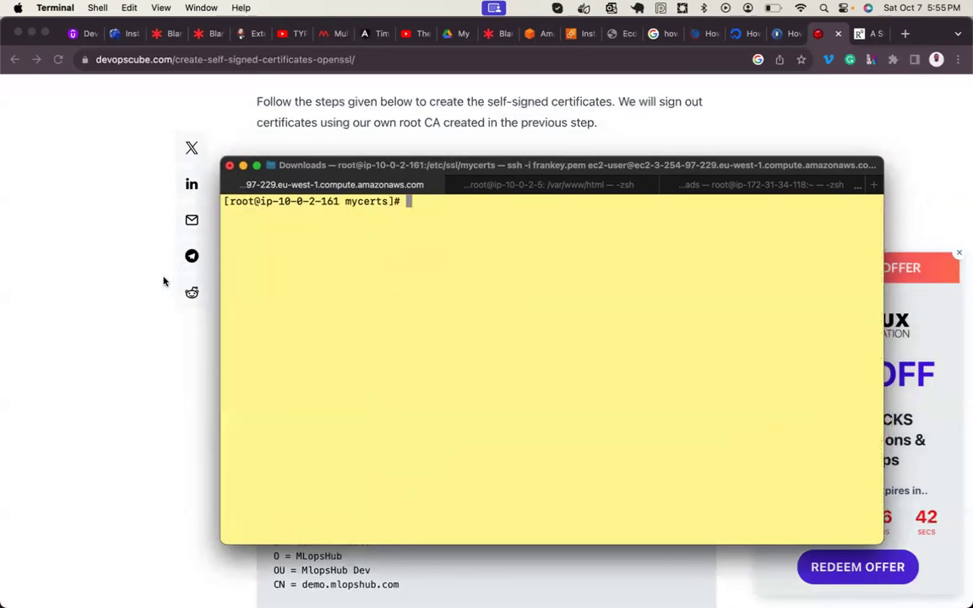
pyautogui.scroll(-5, 164, 282)
pyautogui.scroll(1, 164, 281)
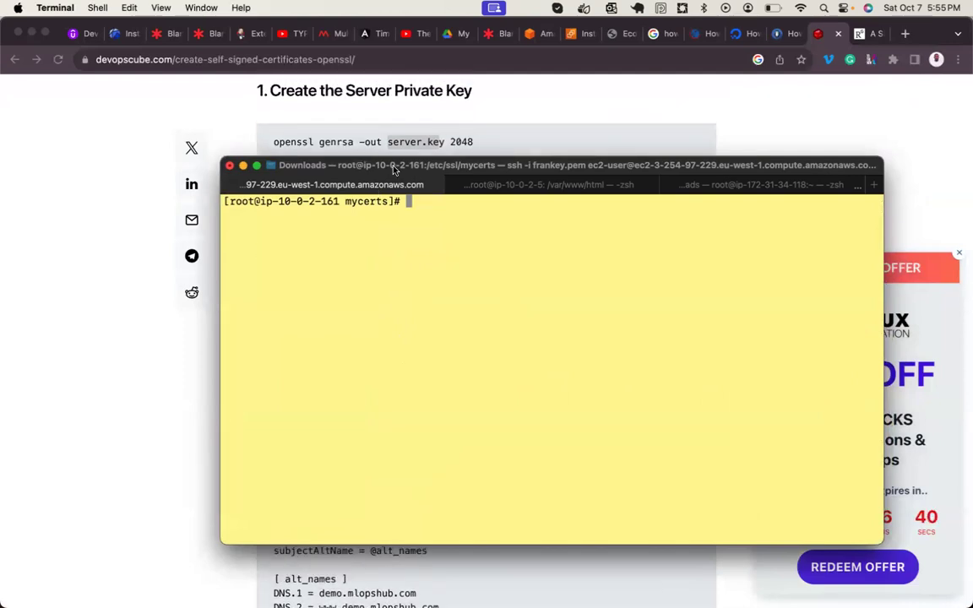
pyautogui.moveTo(385, 166); pyautogui.dragTo(334, 210)
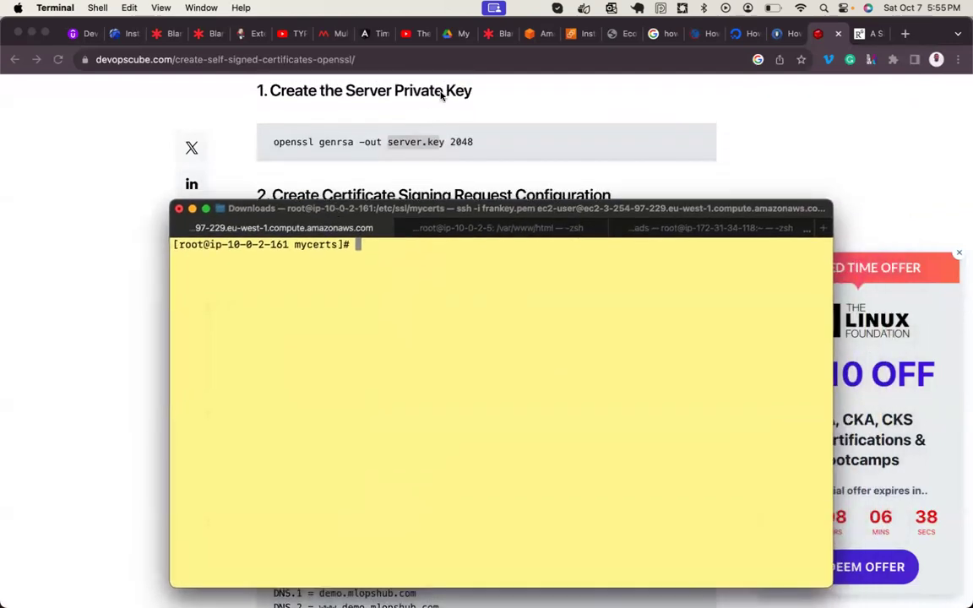
# - Run yum install openssl and highlight the output showing openssl is already installed
pyautogui.write('opn')
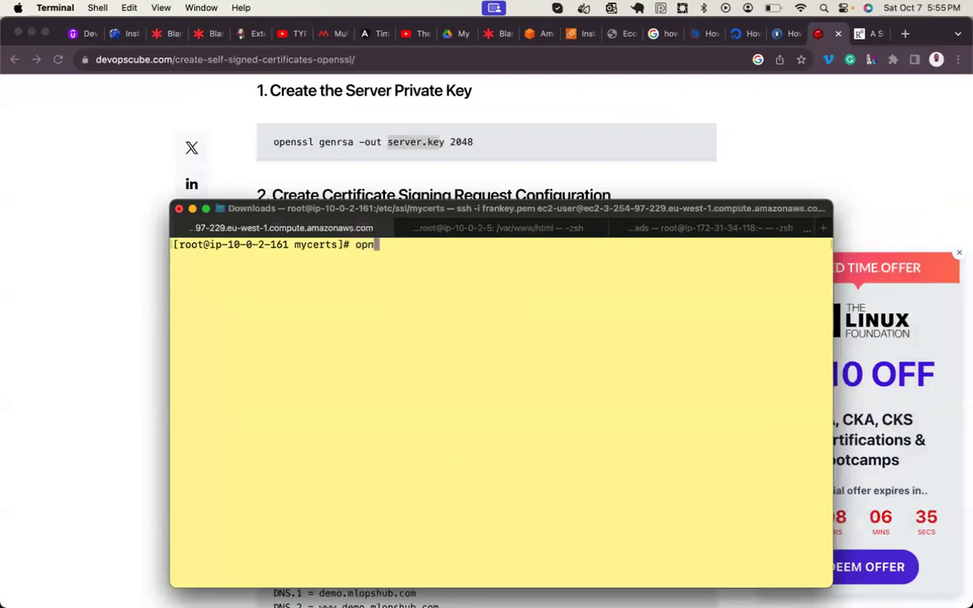
pyautogui.press('BackSpace')
pyautogui.write('enssl')
pyautogui.press('BackSpace')
pyautogui.press('BackSpace')
pyautogui.press('BackSpace')
pyautogui.press('BackSpace')
pyautogui.press('BackSpace')
pyautogui.press('BackSpace')
pyautogui.press('BackSpace')
pyautogui.press('BackSpace')
pyautogui.write('yum install openssl')
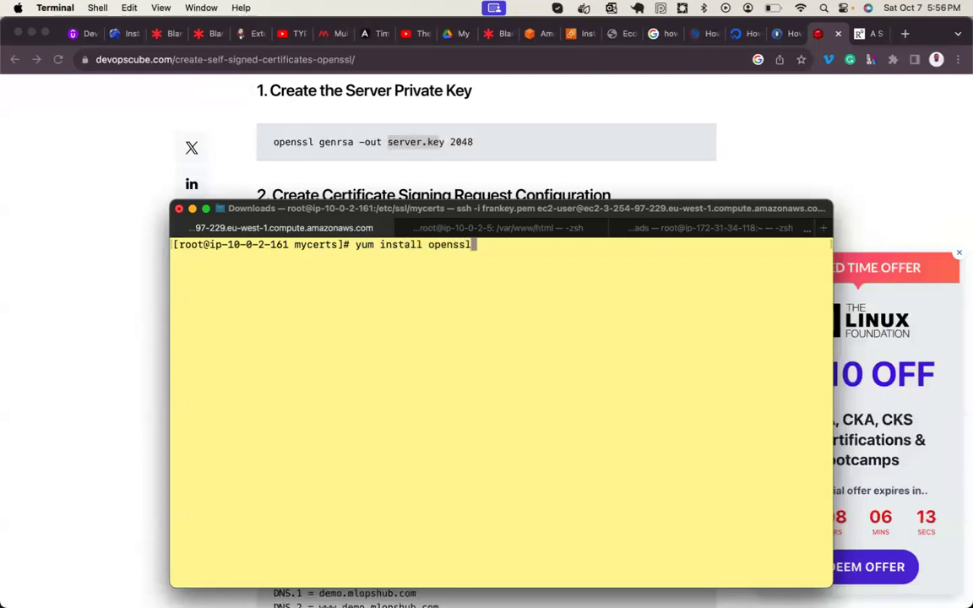
pyautogui.press('Return')
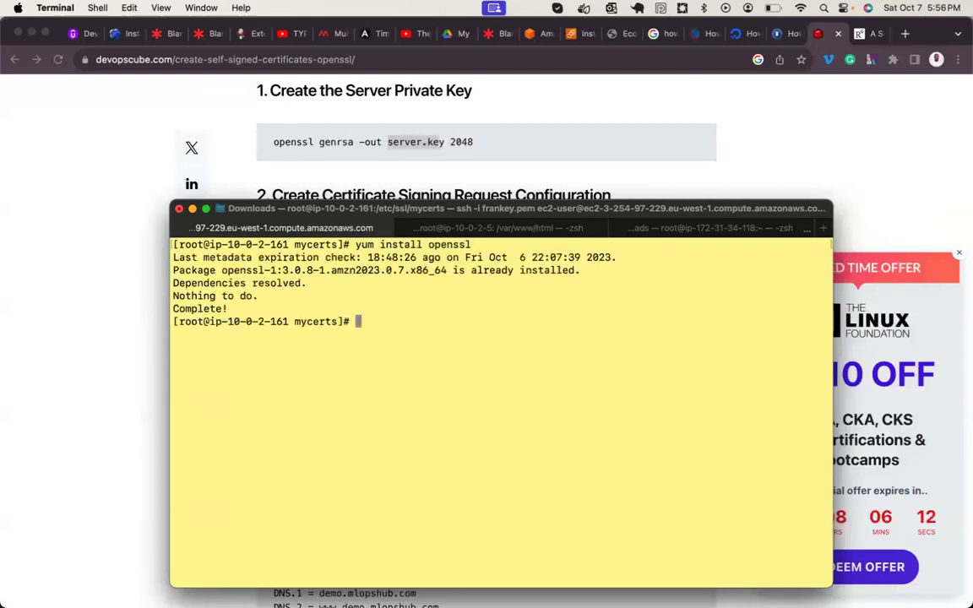
pyautogui.moveTo(196, 271); pyautogui.dragTo(582, 272)
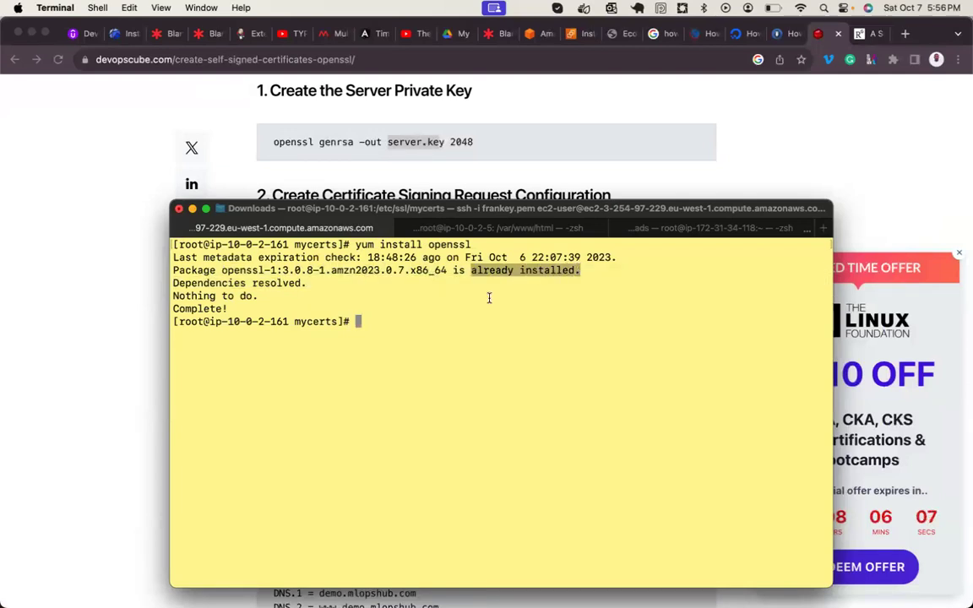
pyautogui.click(276, 296)
pyautogui.moveTo(276, 296); pyautogui.dragTo(171, 287)
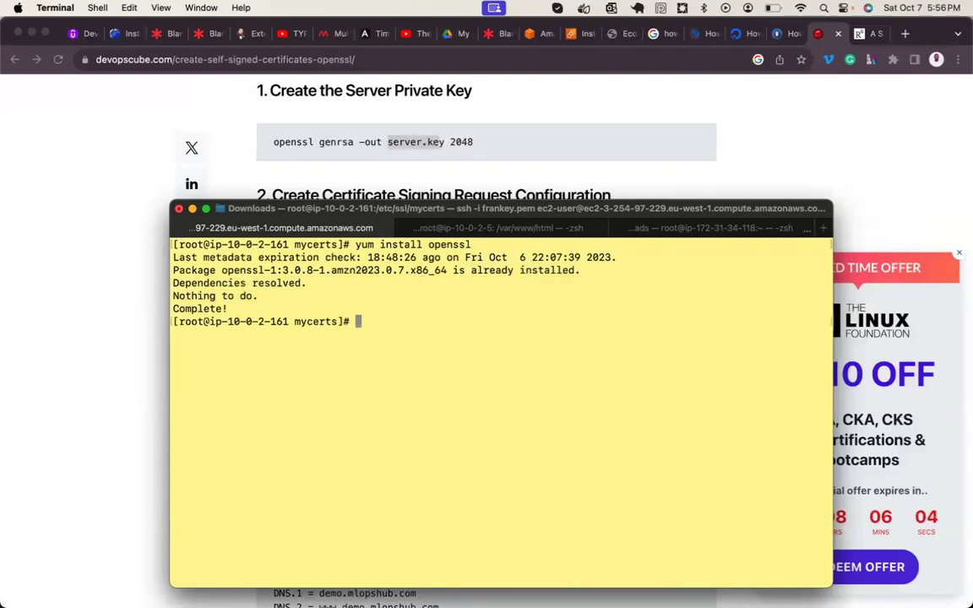
# - Type openssl genrsa at the prompt, then view the SSL/TLS handshake figure in Chrome
pyautogui.press('Return')
pyautogui.press('Return')
pyautogui.write('open')
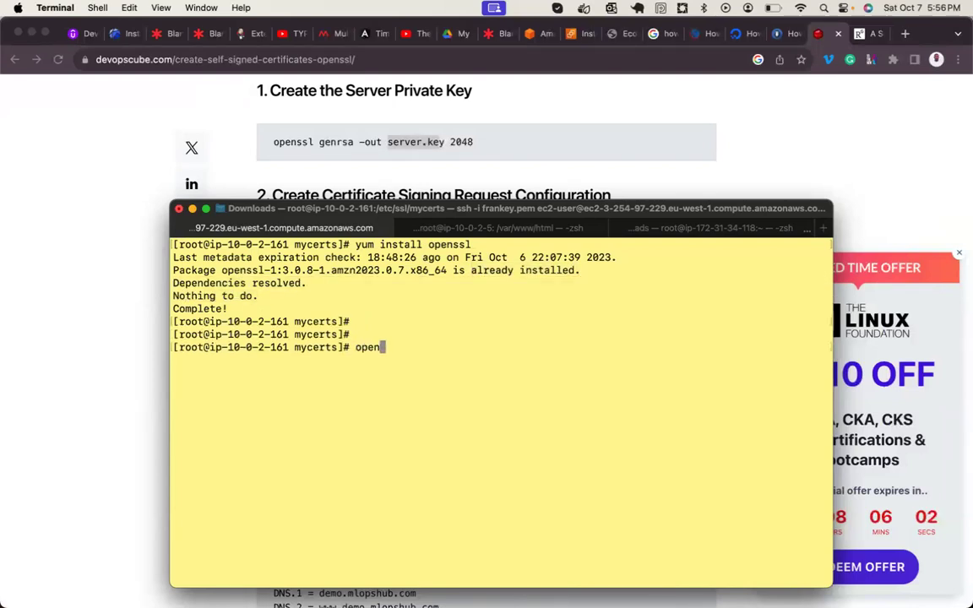
pyautogui.write('ssl genrsa')
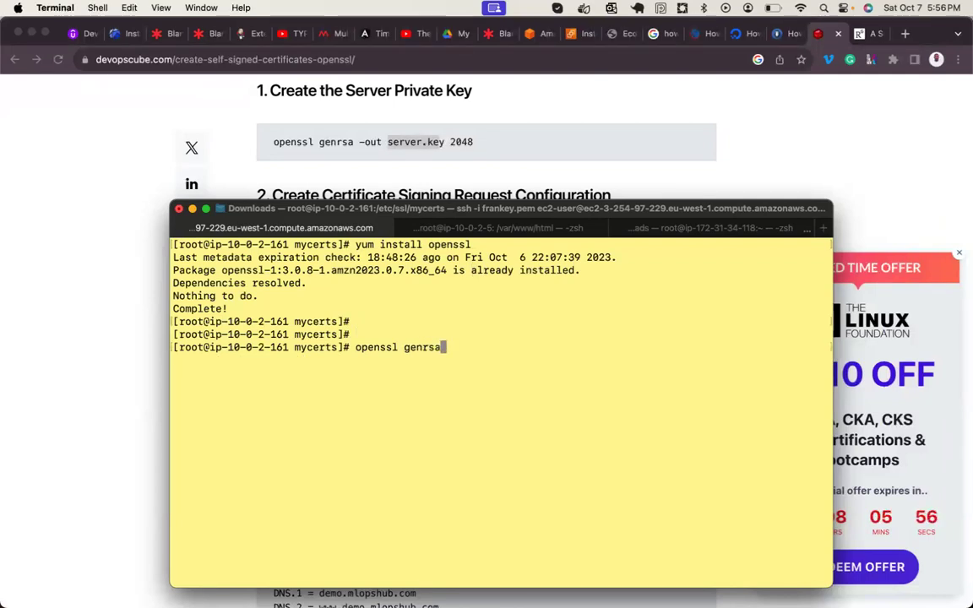
pyautogui.click(730, 137)
pyautogui.click(855, 35)
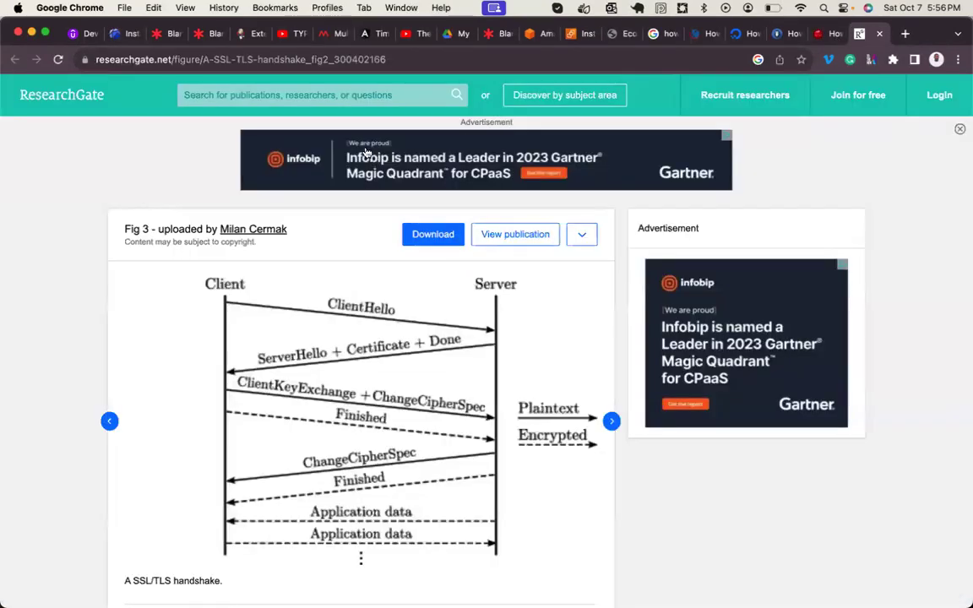
# - Google 'rsa meaning', read the Britannica RSA encryption article, and return to Terminal
pyautogui.click(354, 56)
pyautogui.write('g')
pyautogui.press('Return')
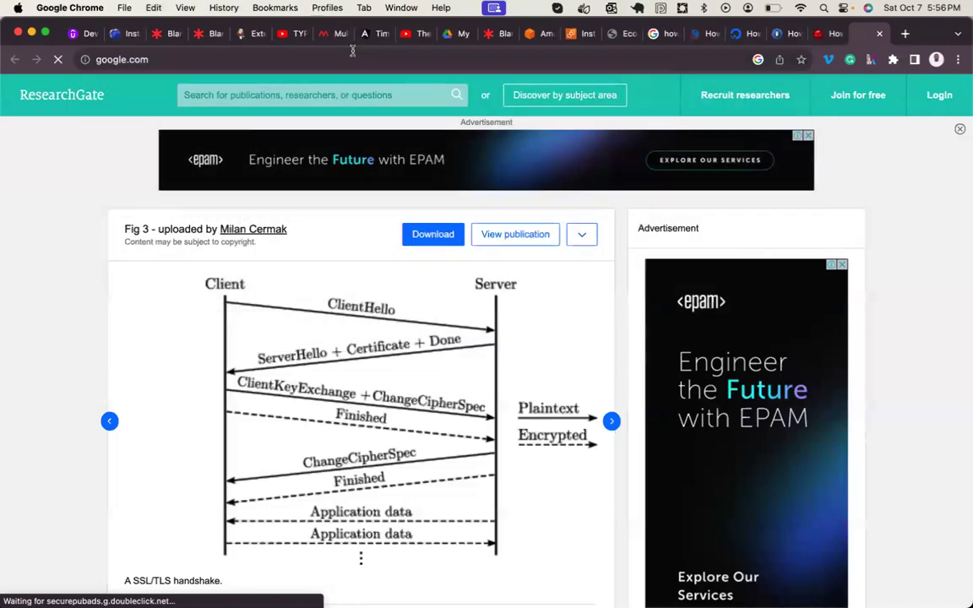
pyautogui.write('rsa')
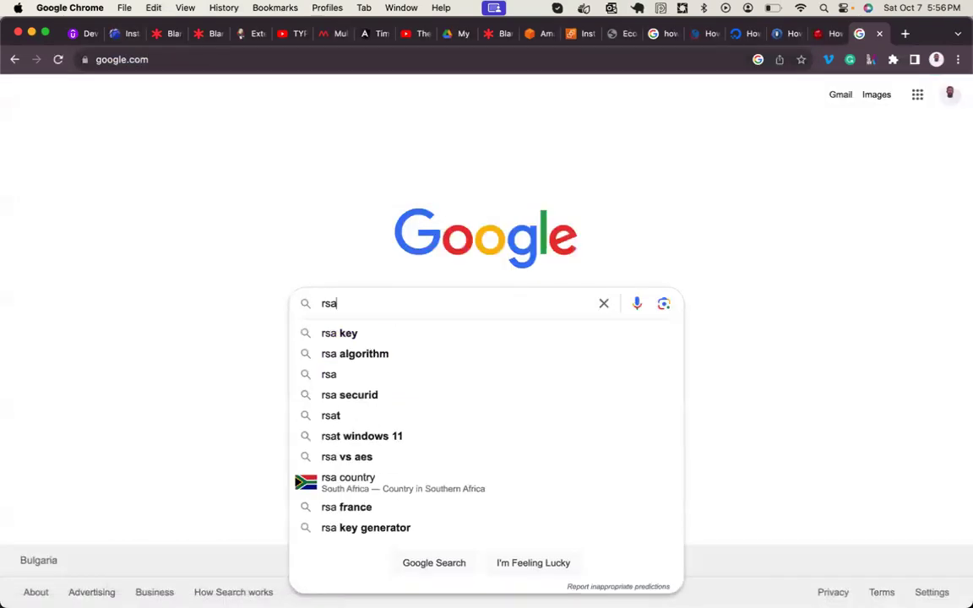
pyautogui.write(' key')
pyautogui.press('Up')
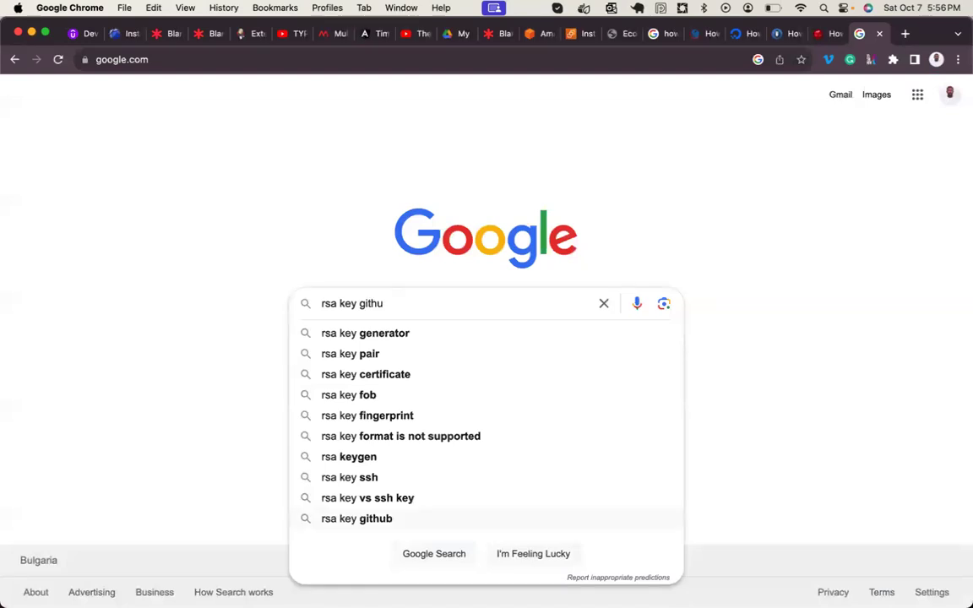
pyautogui.press('BackSpace')
pyautogui.write('meani')
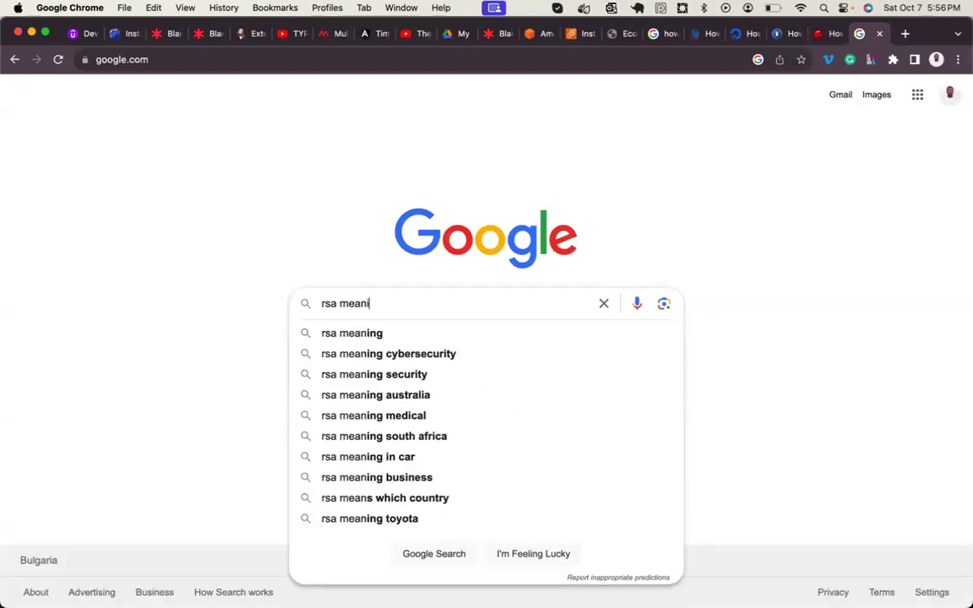
pyautogui.write('ng')
pyautogui.press('Return')
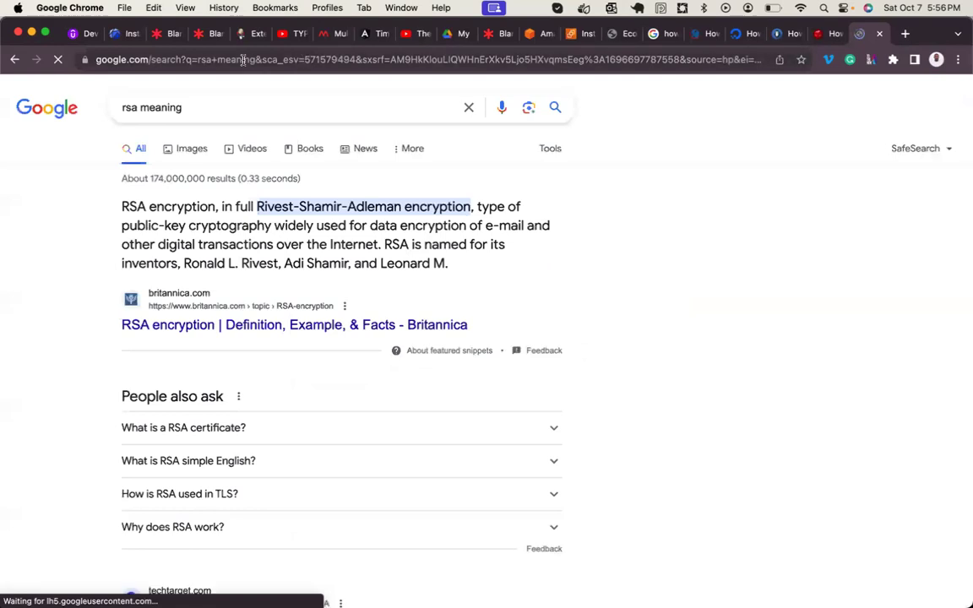
pyautogui.click(216, 330)
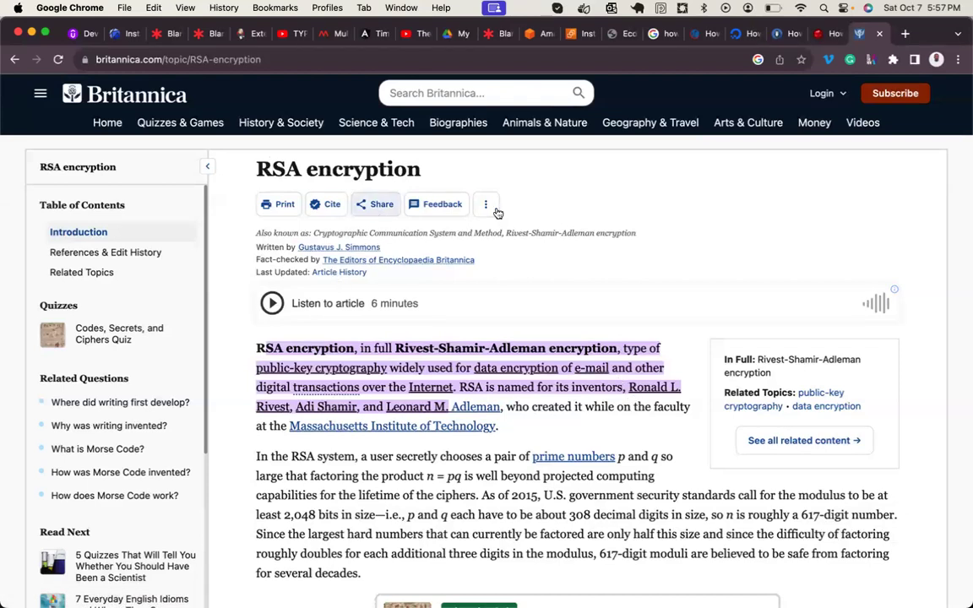
pyautogui.moveTo(665, 566)
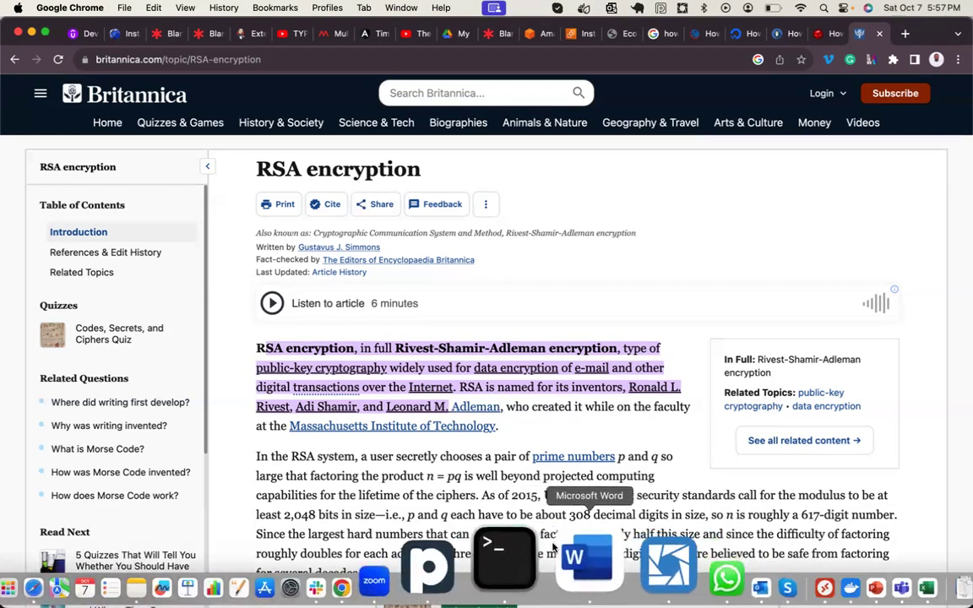
pyautogui.click(541, 554)
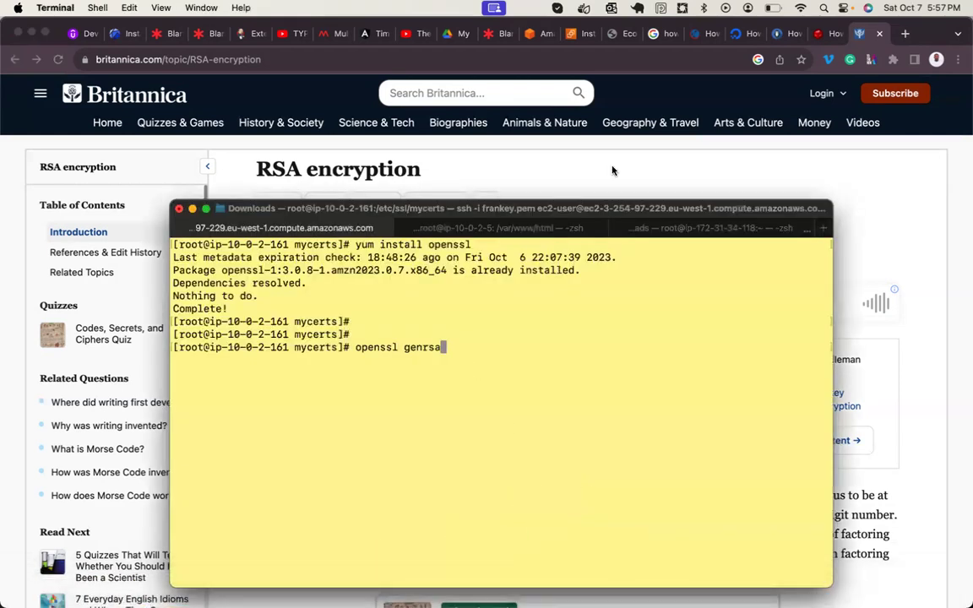
# - Extend the openssl genrsa line with '-out server.key 2048', checking the tutorial
pyautogui.click(817, 36)
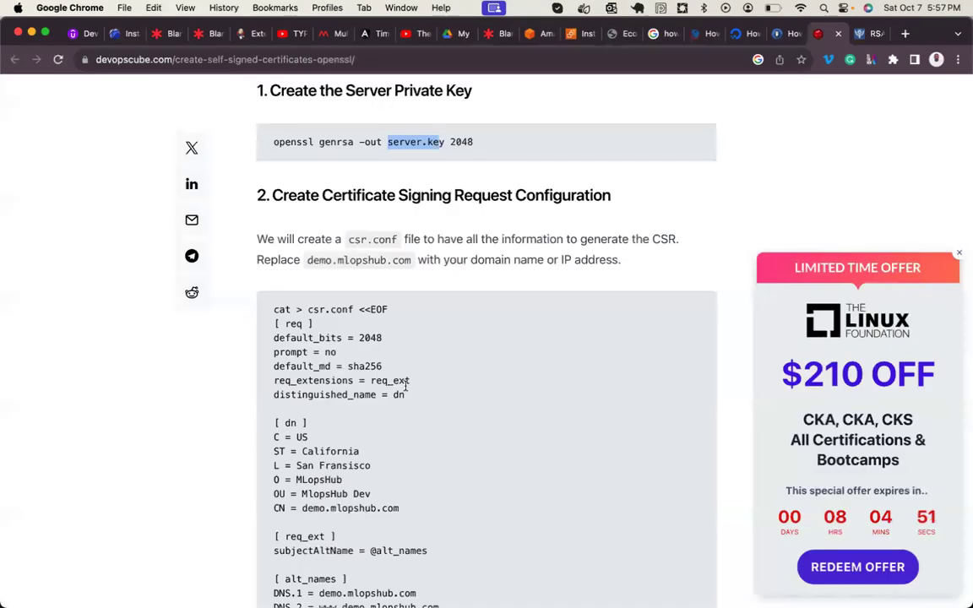
pyautogui.moveTo(413, 583)
pyautogui.click(540, 556)
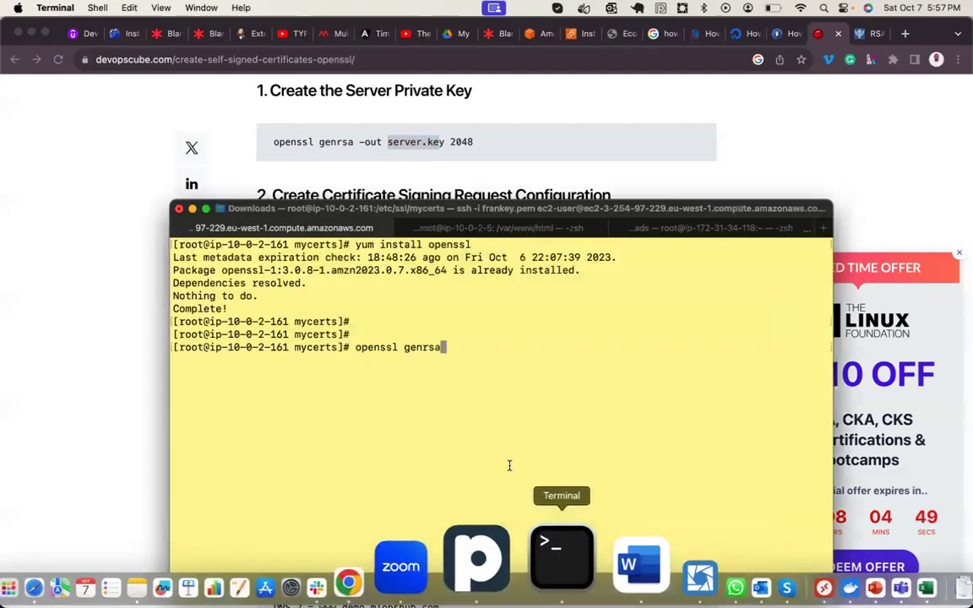
pyautogui.write('-out')
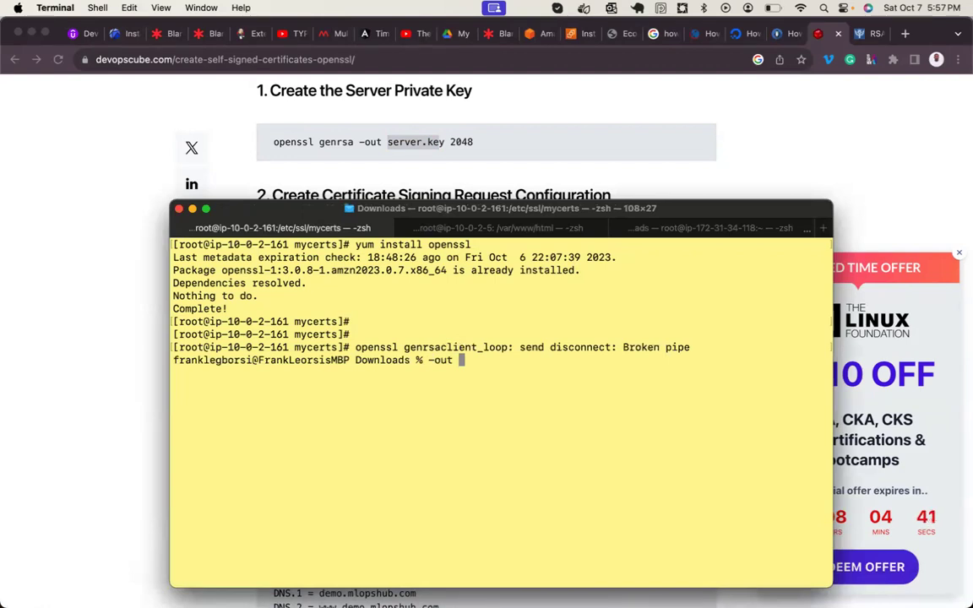
pyautogui.write('server')
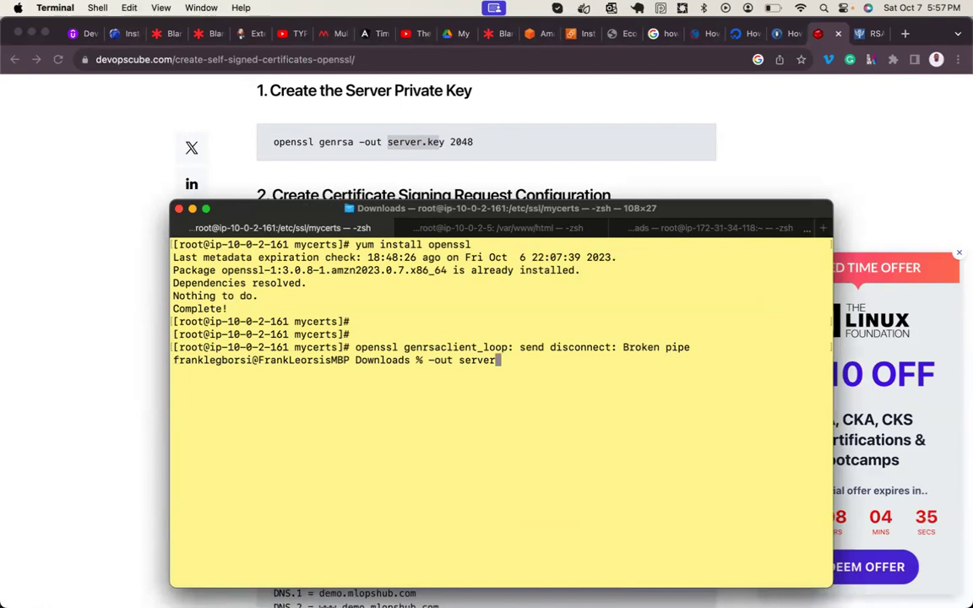
pyautogui.write('.eky')
pyautogui.press('BackSpace')
pyautogui.press('BackSpace')
pyautogui.press('BackSpace')
pyautogui.press('BackSpace')
pyautogui.write('key ')
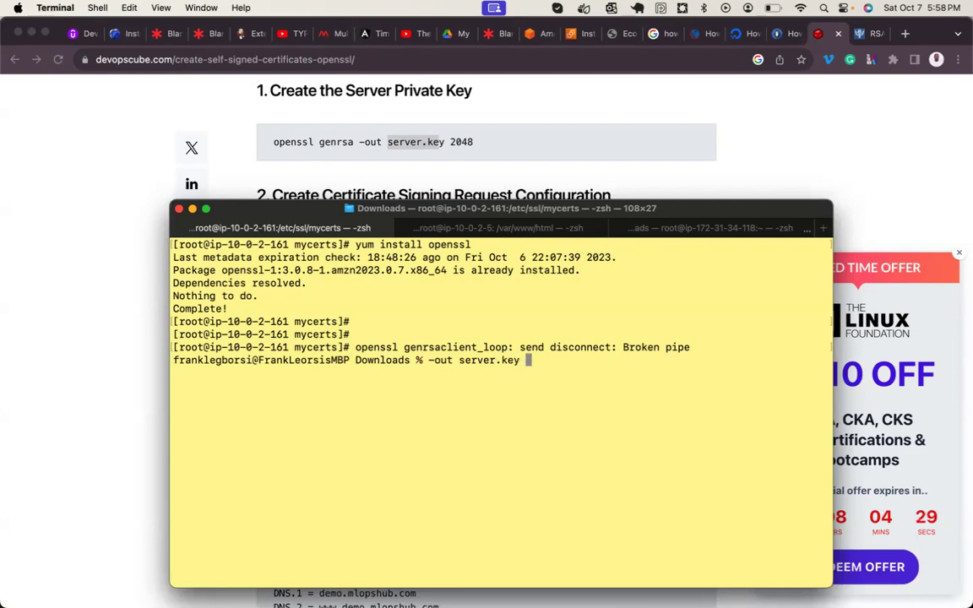
pyautogui.write('2048')
# - Try key sizes '1024, 2048, 4096', trim back to 2048, and run the line, which fails
pyautogui.press('BackSpace')
pyautogui.press('BackSpace')
pyautogui.press('BackSpace')
pyautogui.press('BackSpace')
pyautogui.write('1024, ')
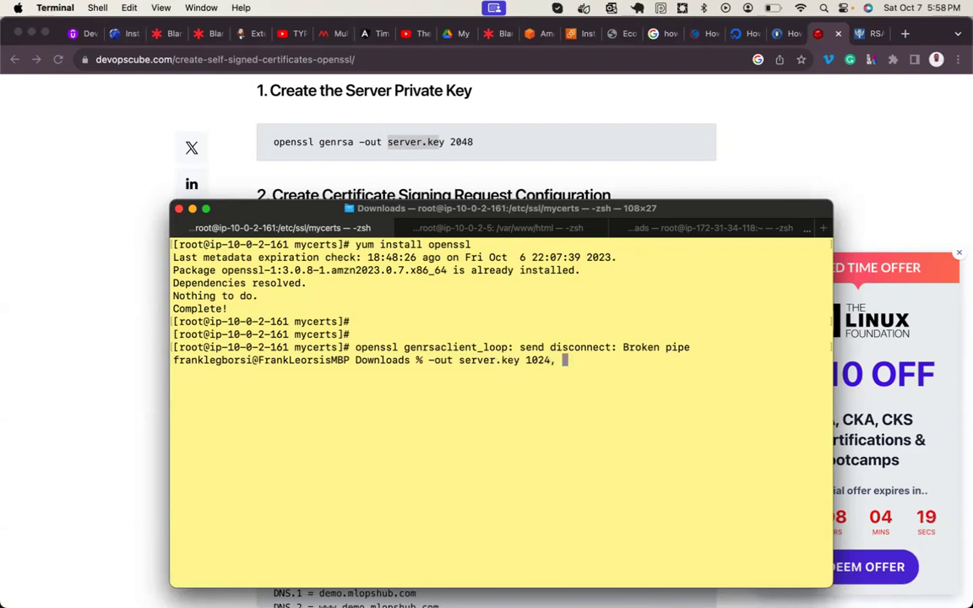
pyautogui.write('2048,')
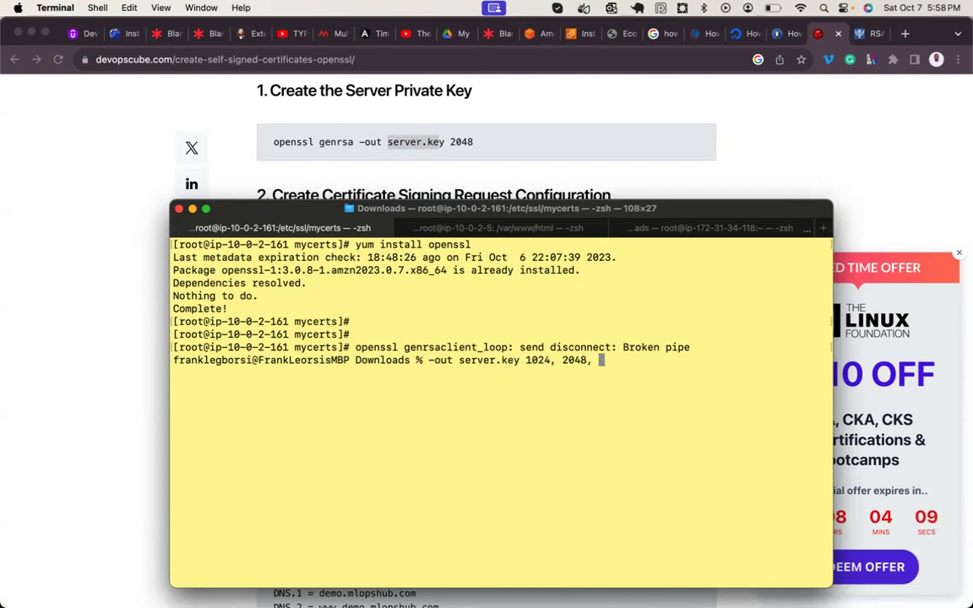
pyautogui.write('40')
pyautogui.write('96')
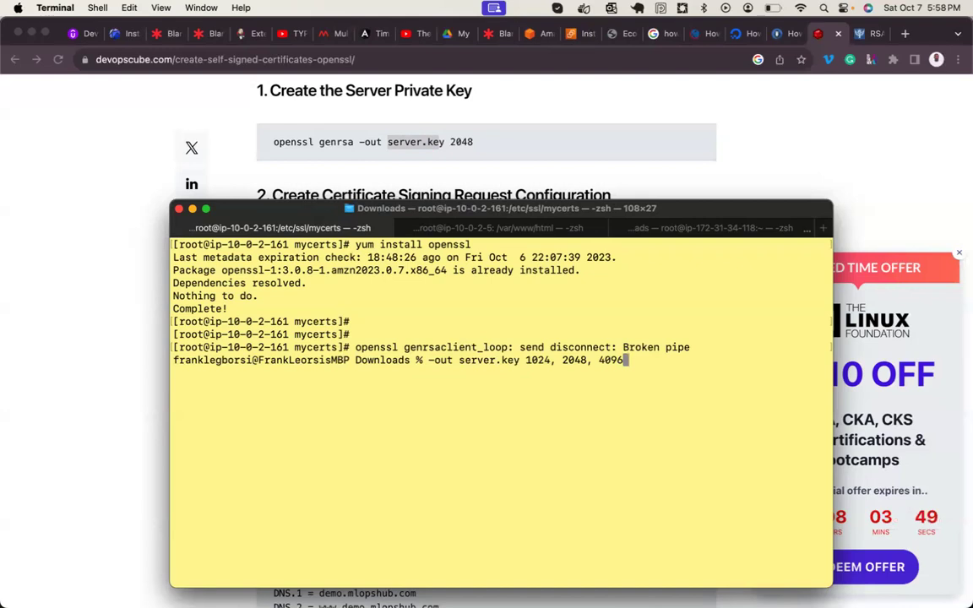
pyautogui.press('BackSpace')
pyautogui.press('BackSpace')
pyautogui.press('BackSpace')
pyautogui.press('BackSpace')
pyautogui.press('BackSpace')
pyautogui.press('BackSpace')
pyautogui.press('BackSpace')
pyautogui.press('BackSpace')
pyautogui.press('BackSpace')
pyautogui.press('BackSpace')
pyautogui.press('BackSpace')
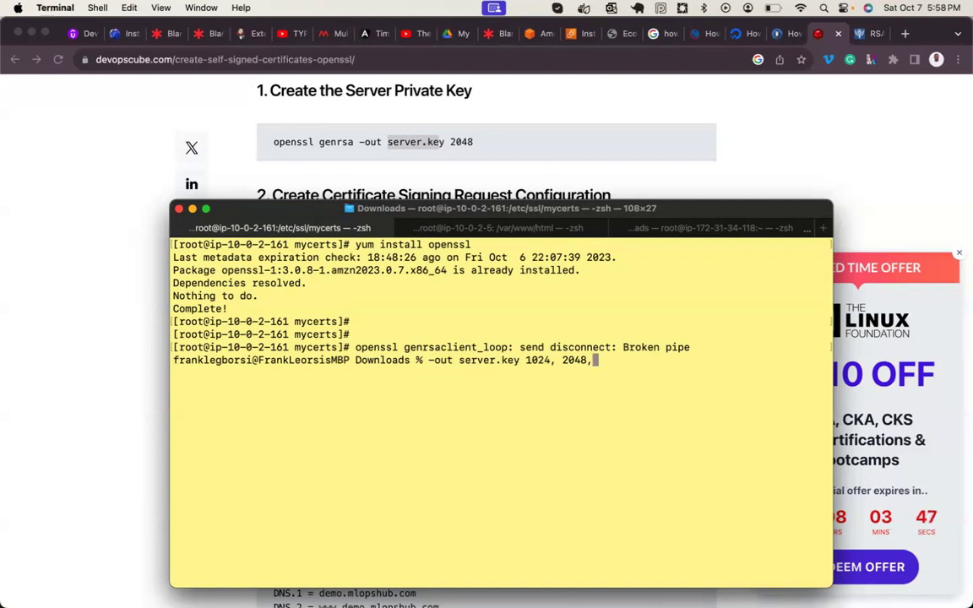
pyautogui.press('BackSpace')
pyautogui.press('BackSpace')
pyautogui.press('BackSpace')
pyautogui.press('BackSpace')
pyautogui.press('BackSpace')
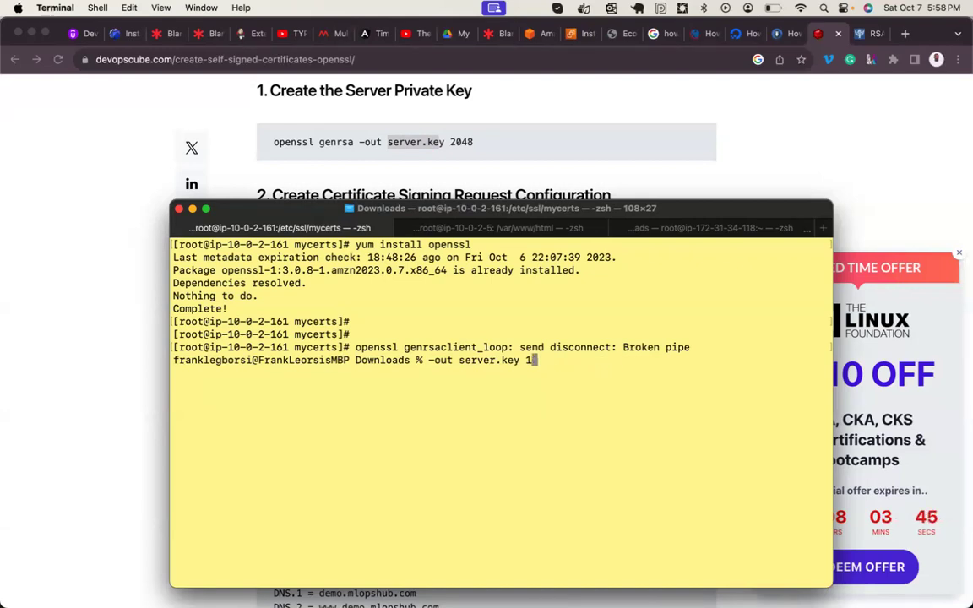
pyautogui.write('2048')
pyautogui.press('Return')
# - Reconnect over ssh as root and change into /etc/ssl/mycerts
pyautogui.press('Return')
pyautogui.press('Return')
pyautogui.press('Up')
pyautogui.press('Up')
pyautogui.press('Return')
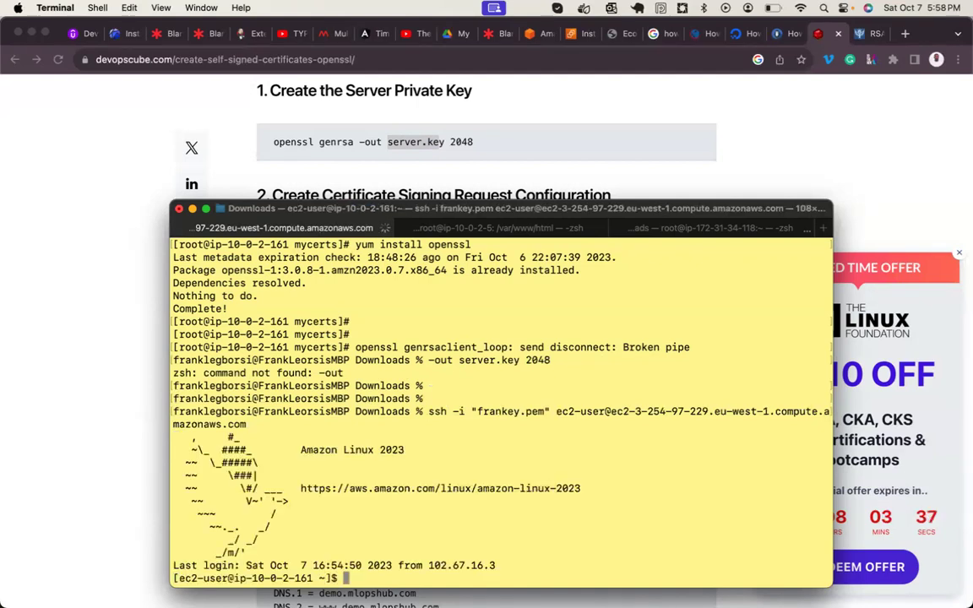
pyautogui.write('sudo -i')
pyautogui.press('Return')
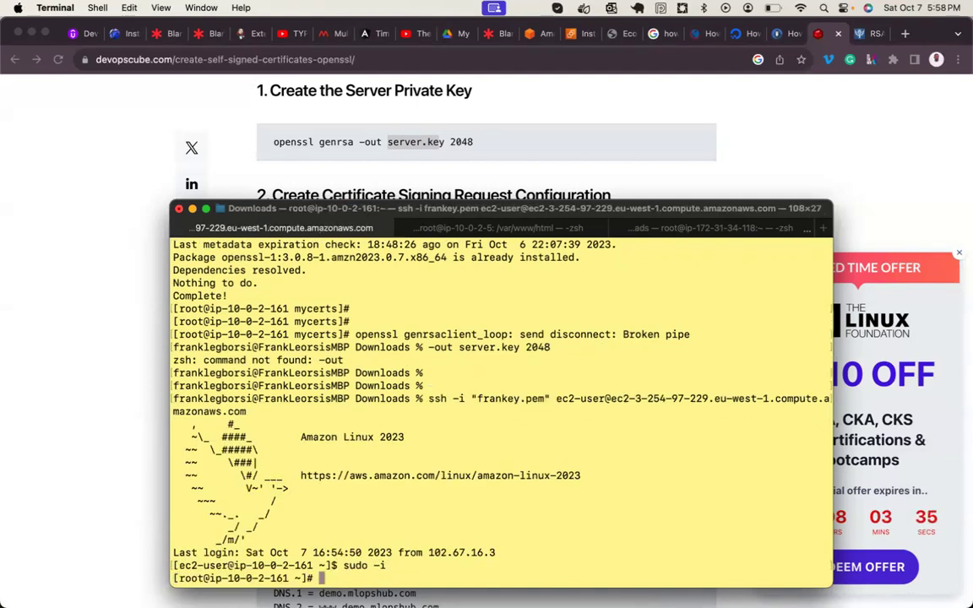
pyautogui.hotkey('ctrl', 'l')
pyautogui.write('cd /etc/')
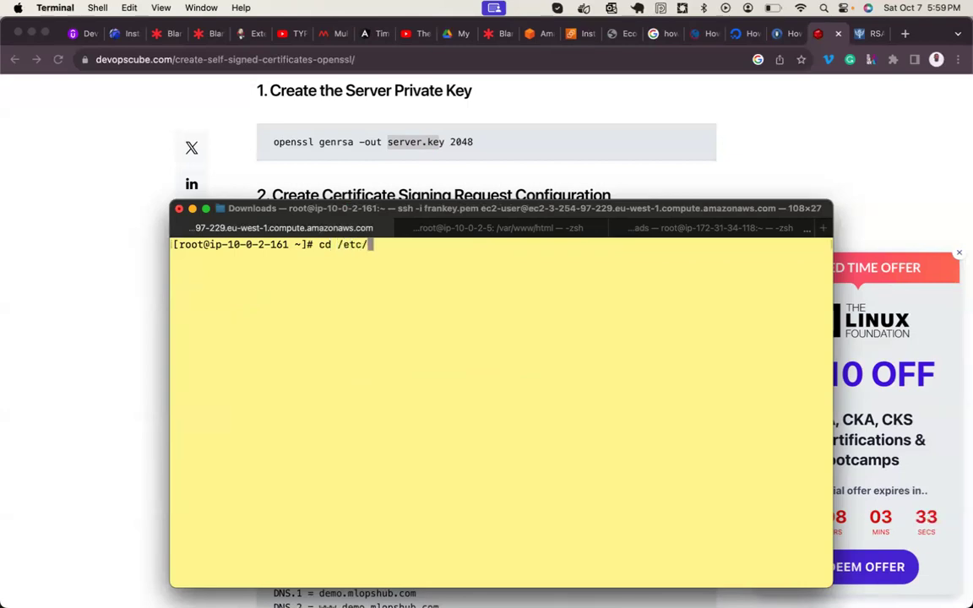
pyautogui.write('ssl/my')
pyautogui.press('Tab')
pyautogui.press('Return')
pyautogui.press('Return')
pyautogui.press('Return')
pyautogui.press('Return')
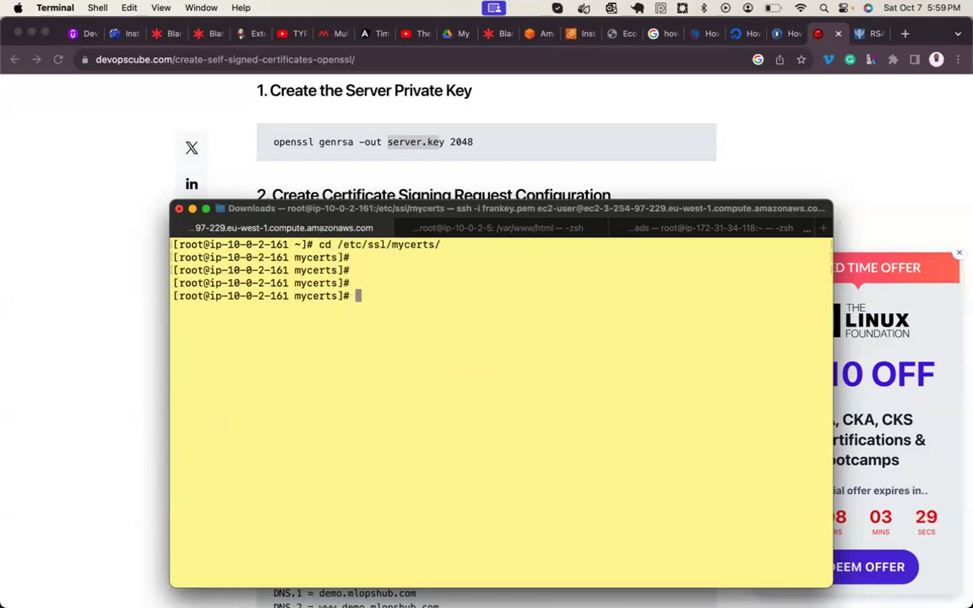
# - Generate the 2048-bit key with openssl genrsa -out server.key 2048 and list the folder
pyautogui.write('open')
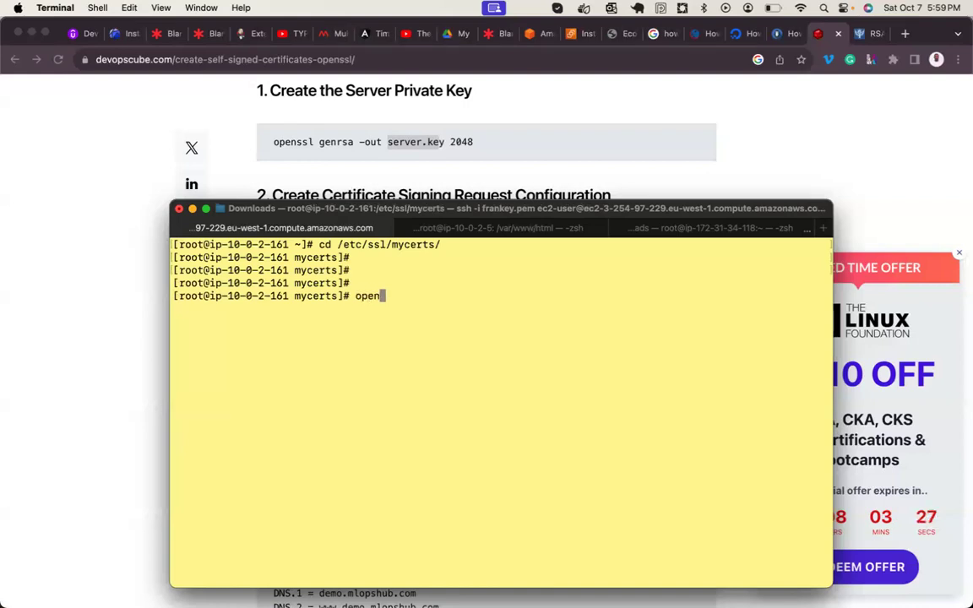
pyautogui.write('ssl genr')
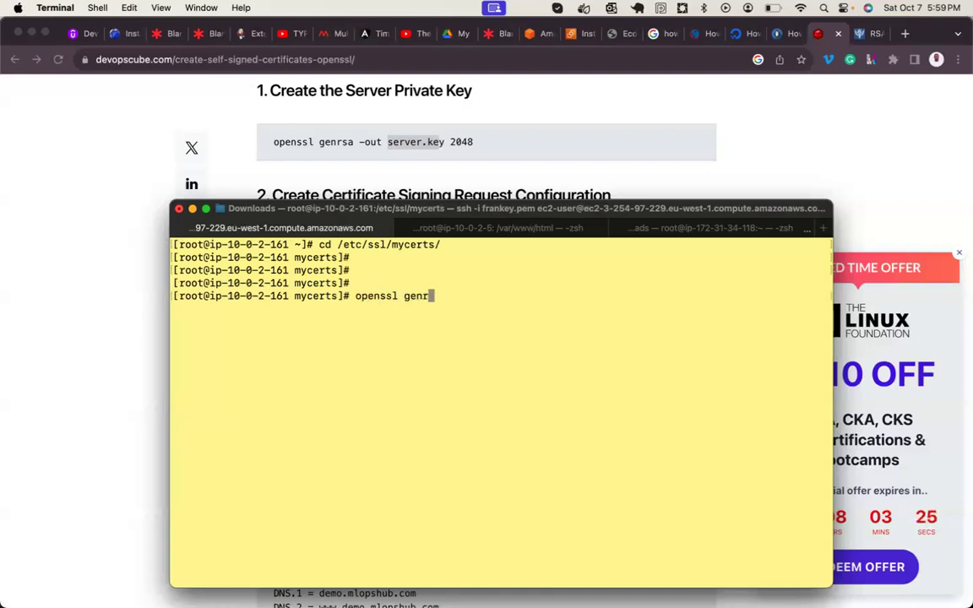
pyautogui.write('sa -out server.')
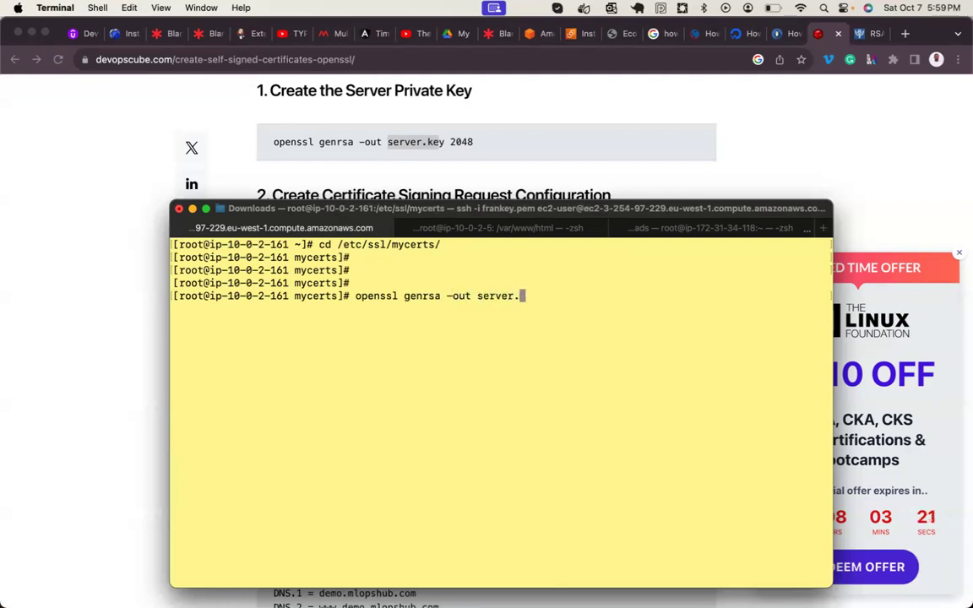
pyautogui.write('key 20')
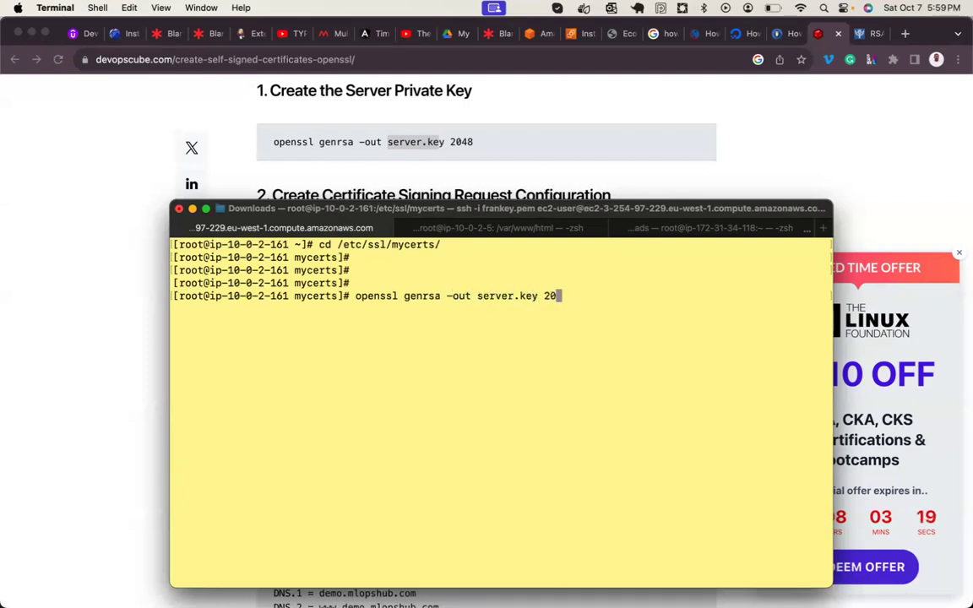
pyautogui.write('48')
pyautogui.press('Return')
pyautogui.write('ll')
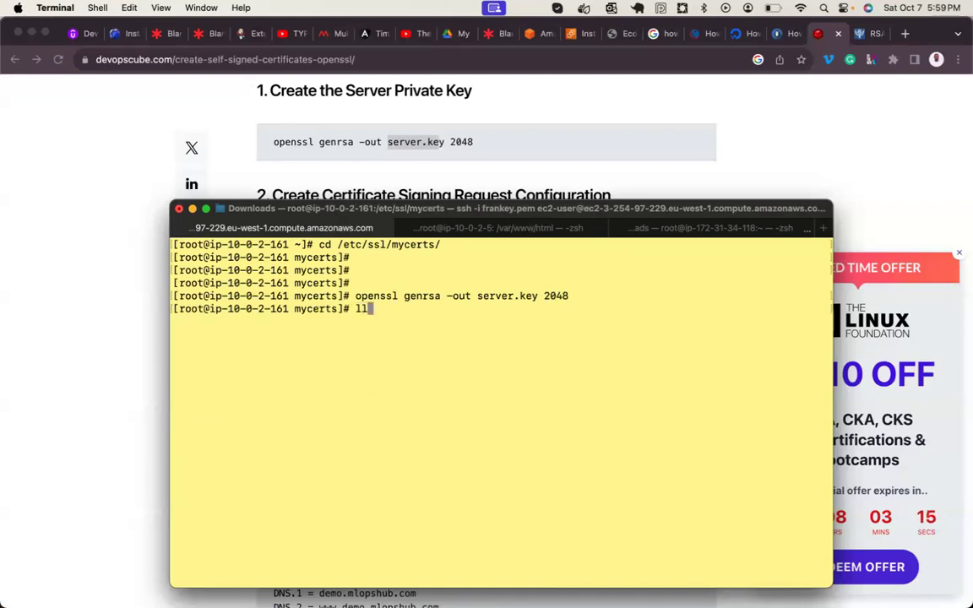
pyautogui.press('Return')
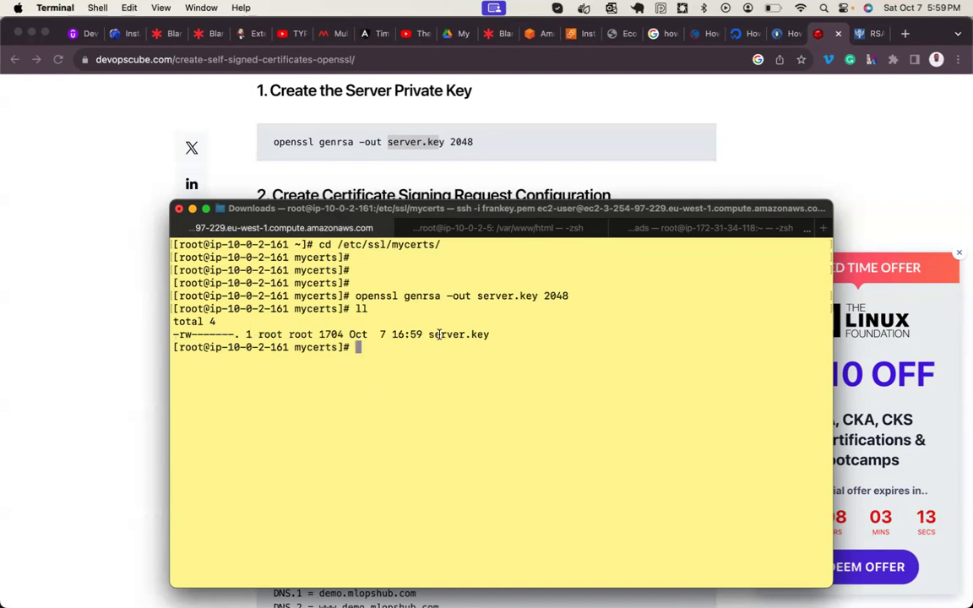
# - Print server.key with cat and highlight the start and end of the PEM key
pyautogui.doubleClick(439, 334)
pyautogui.write('cat se')
pyautogui.press('Tab')
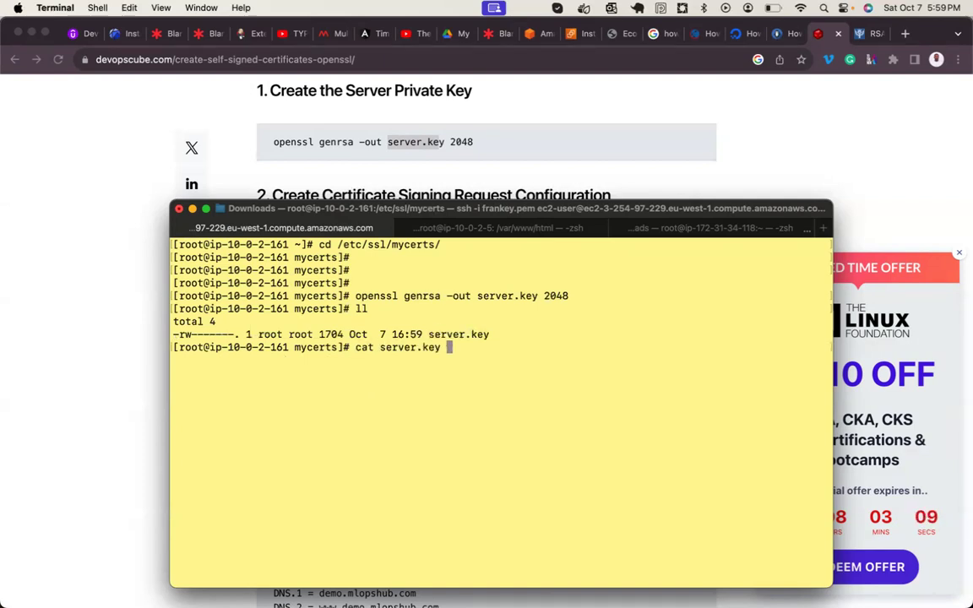
pyautogui.hotkey('ctrl', 'l')
pyautogui.press('Return')
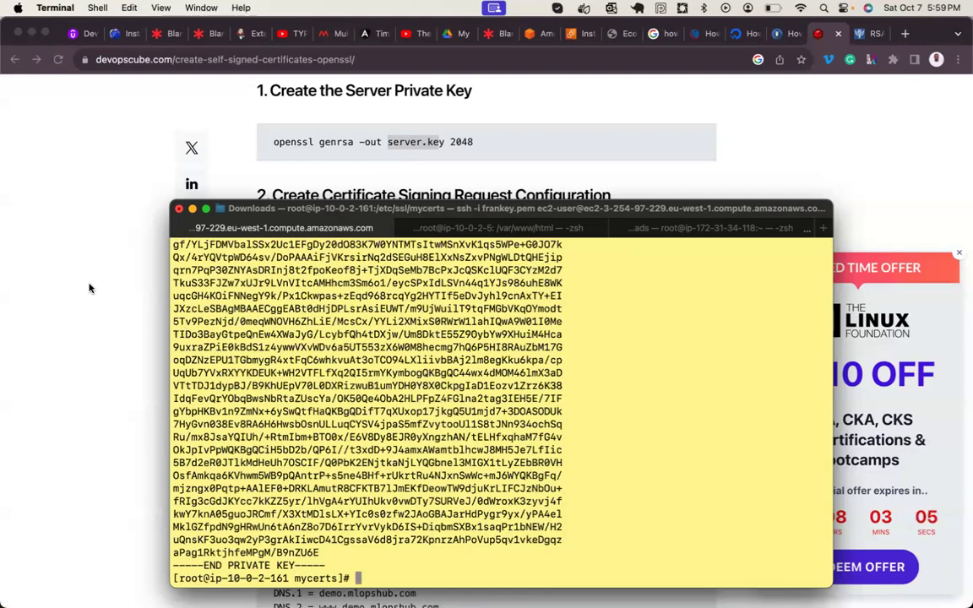
pyautogui.moveTo(204, 565); pyautogui.dragTo(304, 565)
pyautogui.scroll(5, 295, 442)
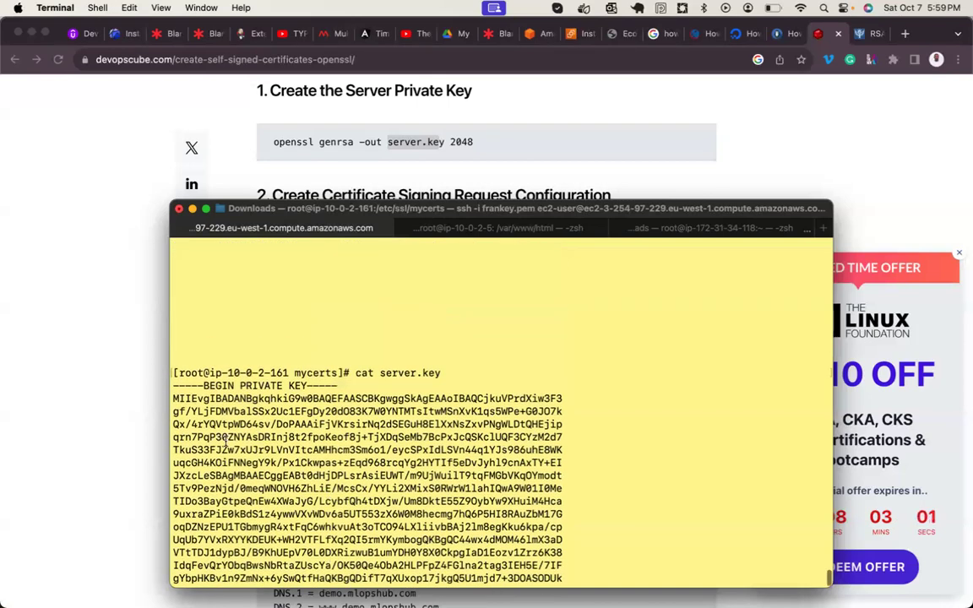
pyautogui.moveTo(174, 374); pyautogui.dragTo(336, 490)
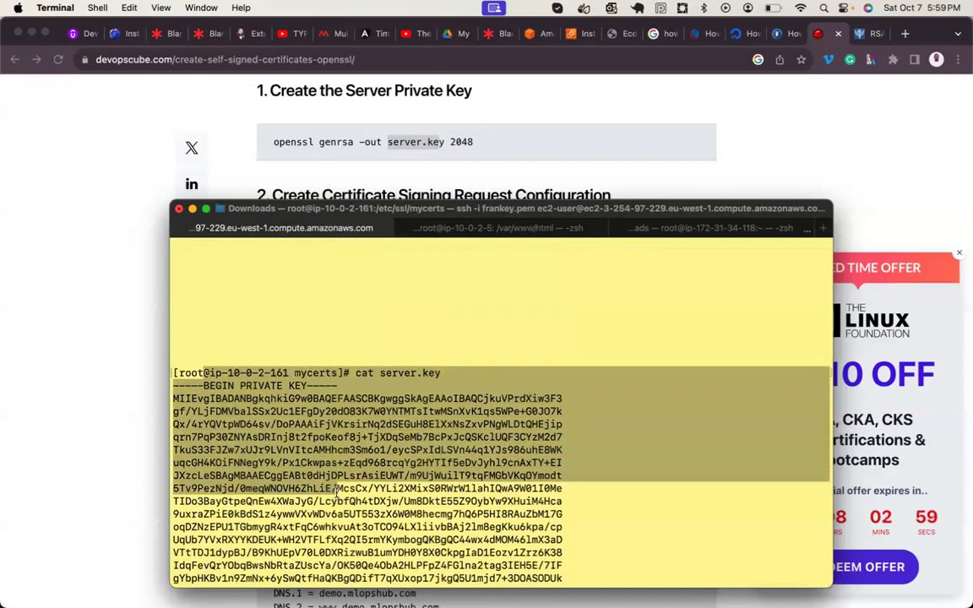
# - Scroll the devopscube guide past the csr.conf block to the openssl req command for server.csr
pyautogui.scroll(-2, 374, 169)
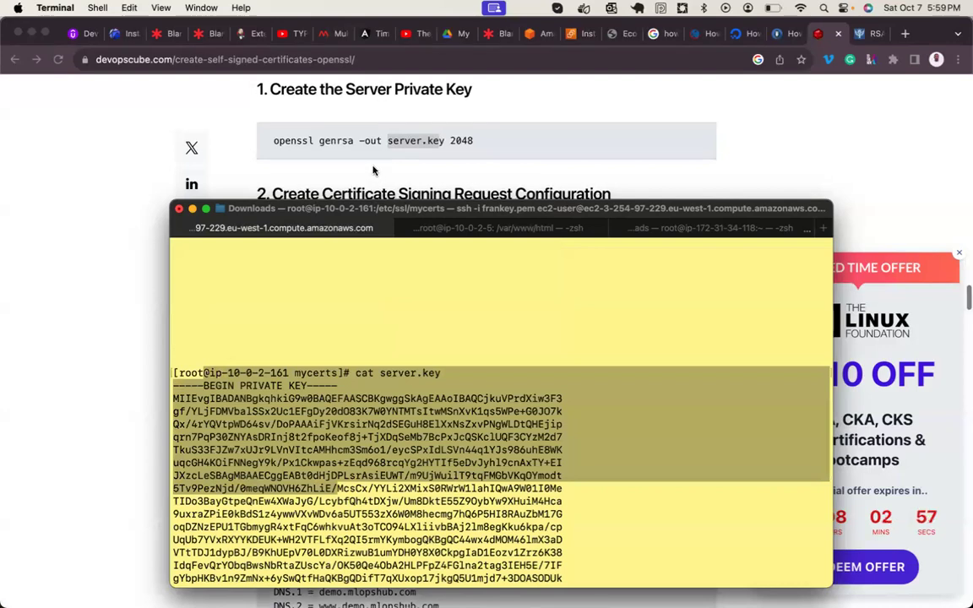
pyautogui.scroll(-2, 375, 169)
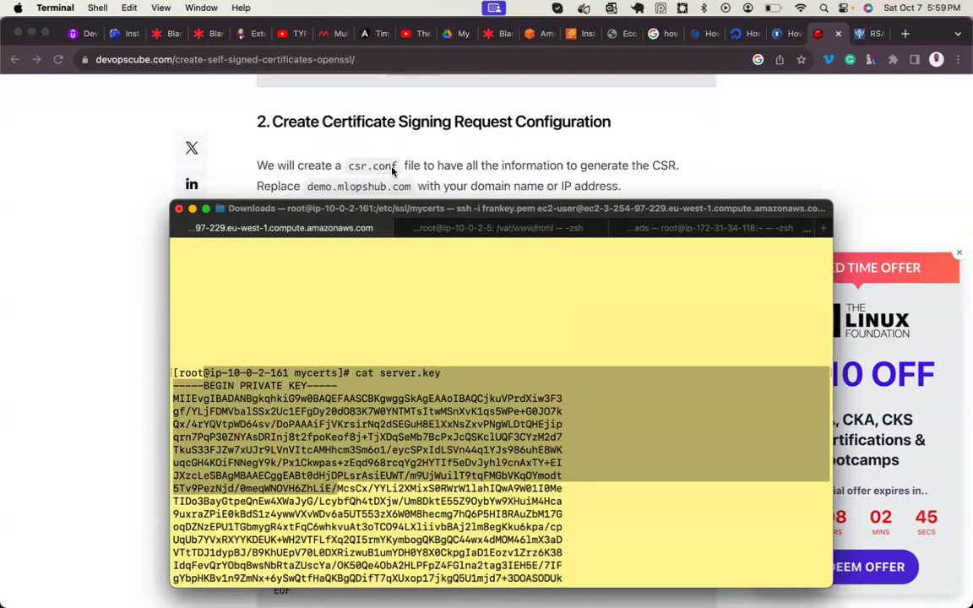
pyautogui.scroll(-1, 500, 178)
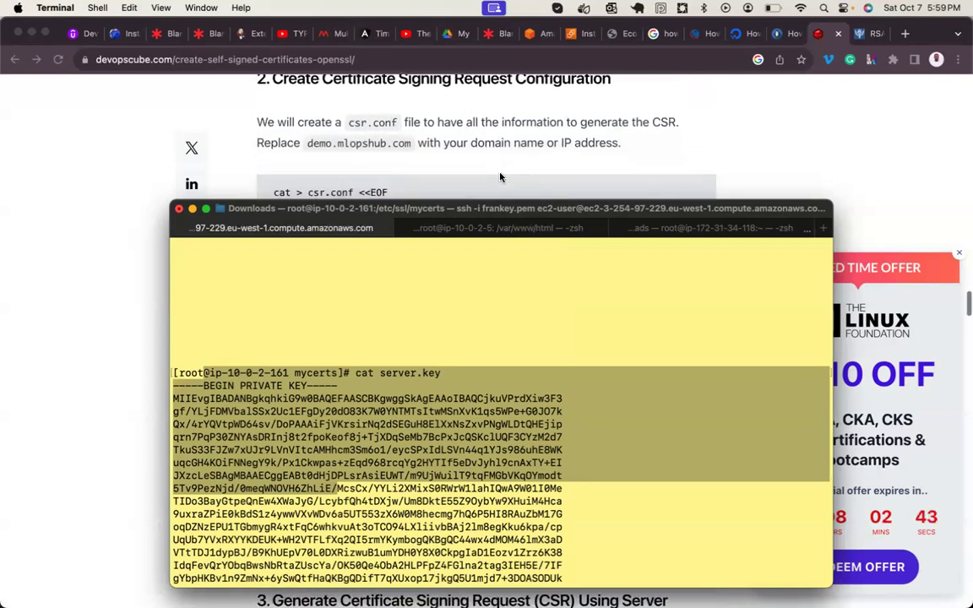
pyautogui.scroll(-5, 500, 177)
pyautogui.scroll(-6, 500, 177)
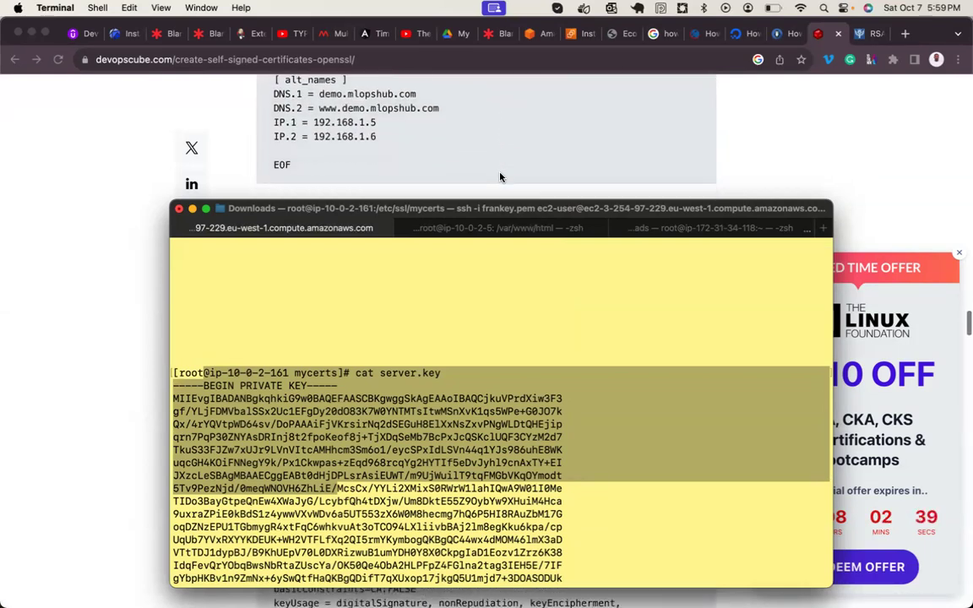
pyautogui.scroll(-4, 500, 178)
pyautogui.scroll(-1, 501, 177)
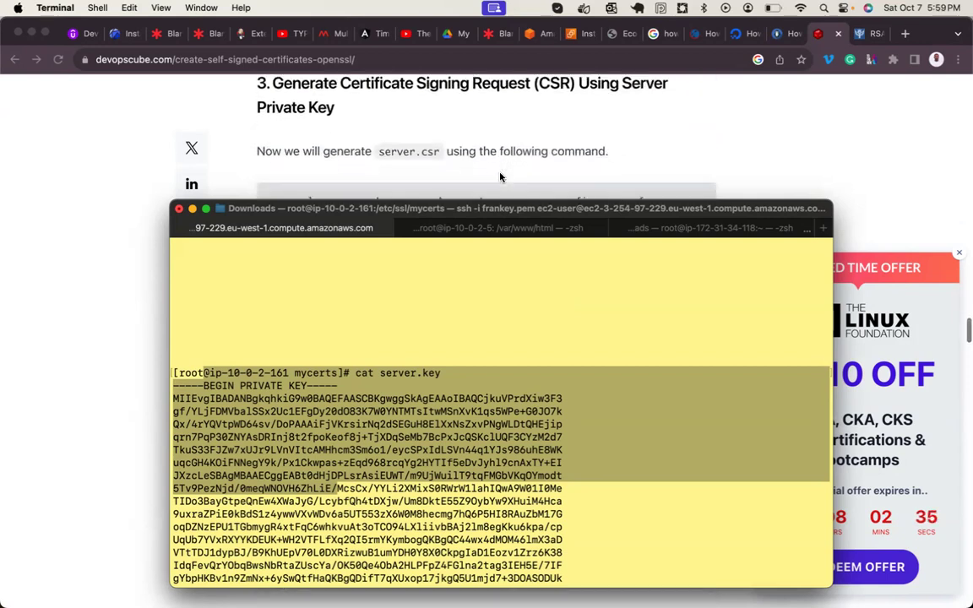
pyautogui.scroll(-2, 501, 177)
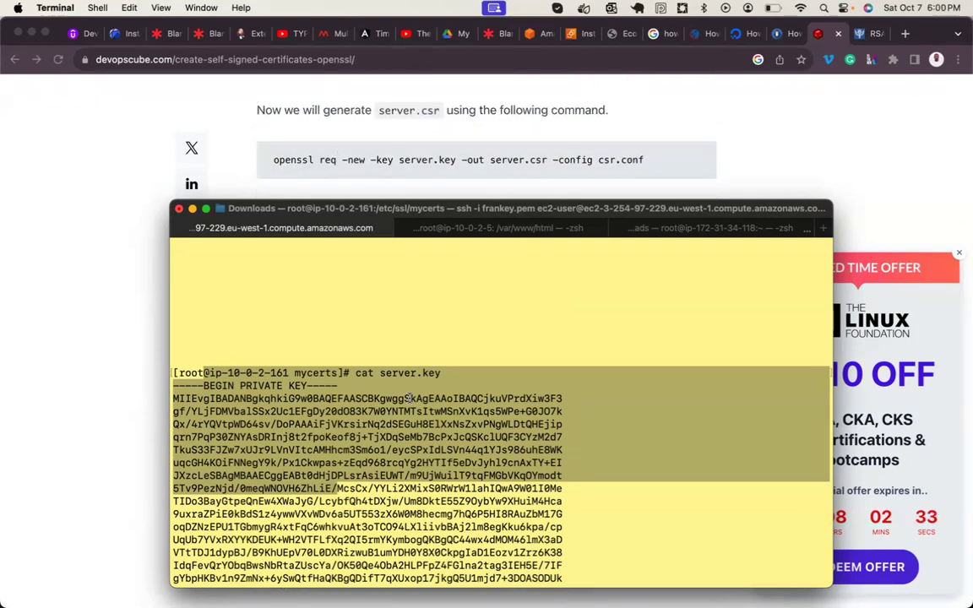
pyautogui.click(409, 398)
# - Run openssl req -new -key server.key -out server.csr to start the CSR prompts
pyautogui.press('super+k')
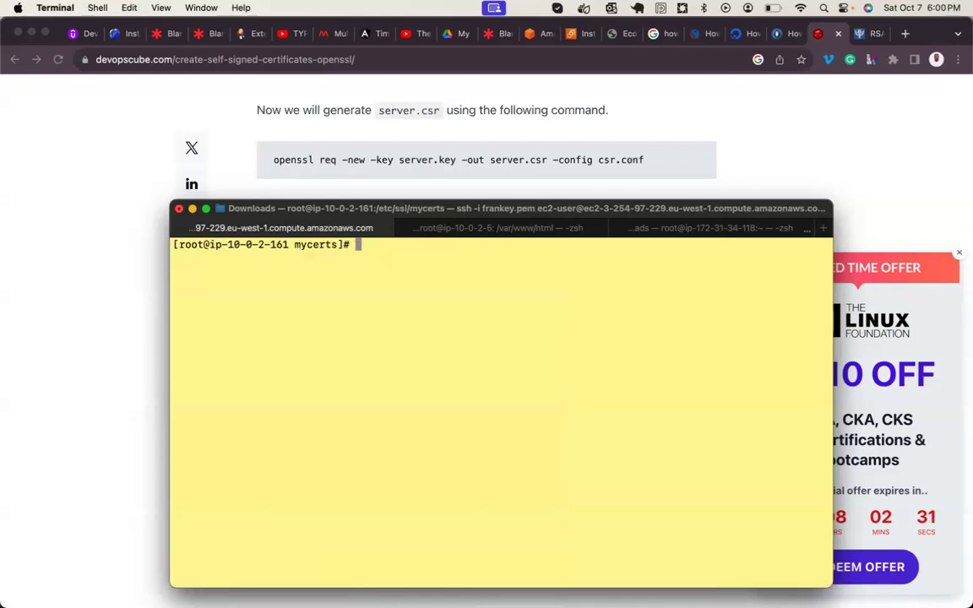
pyautogui.write('openssl ')
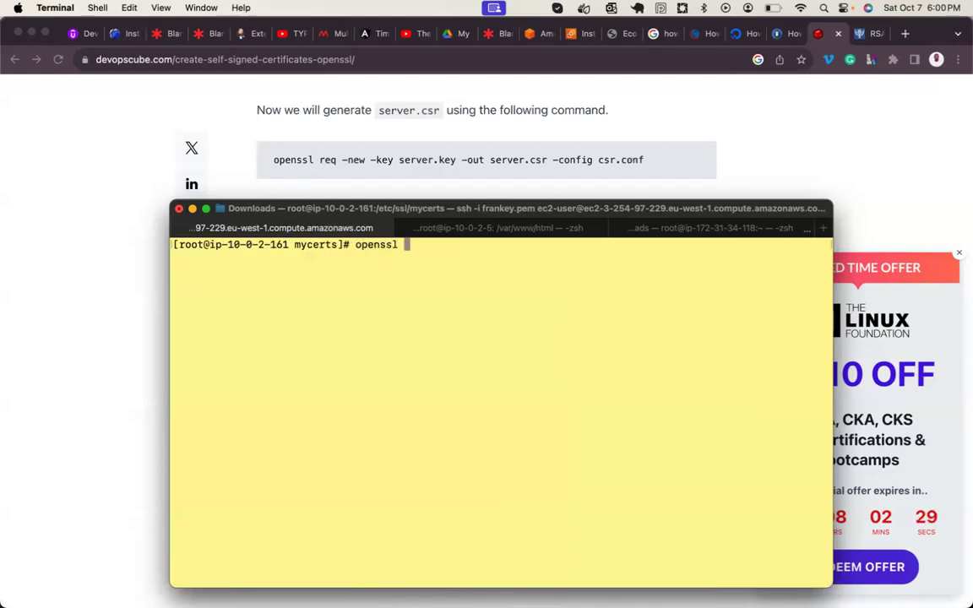
pyautogui.write('req')
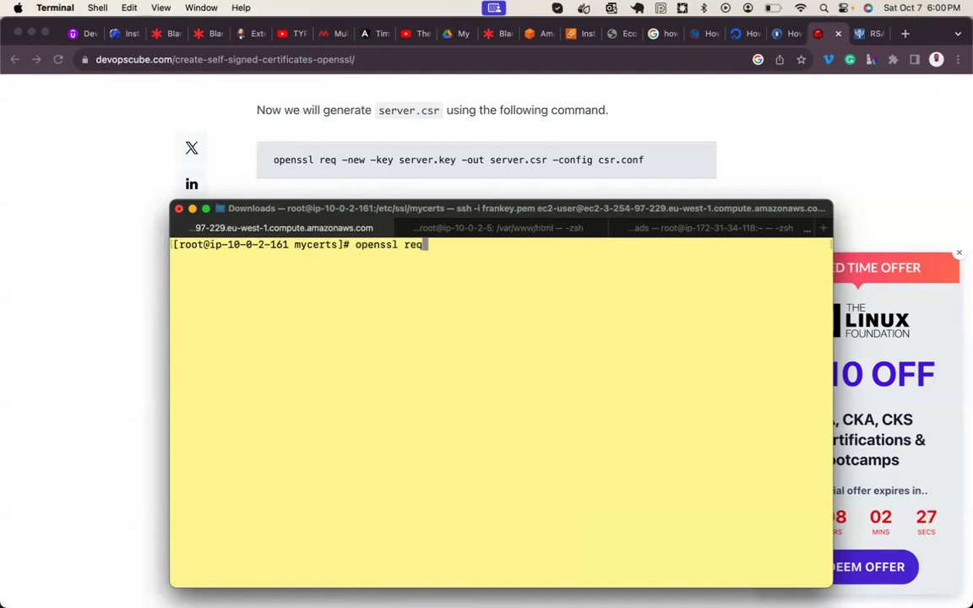
pyautogui.write(' -new')
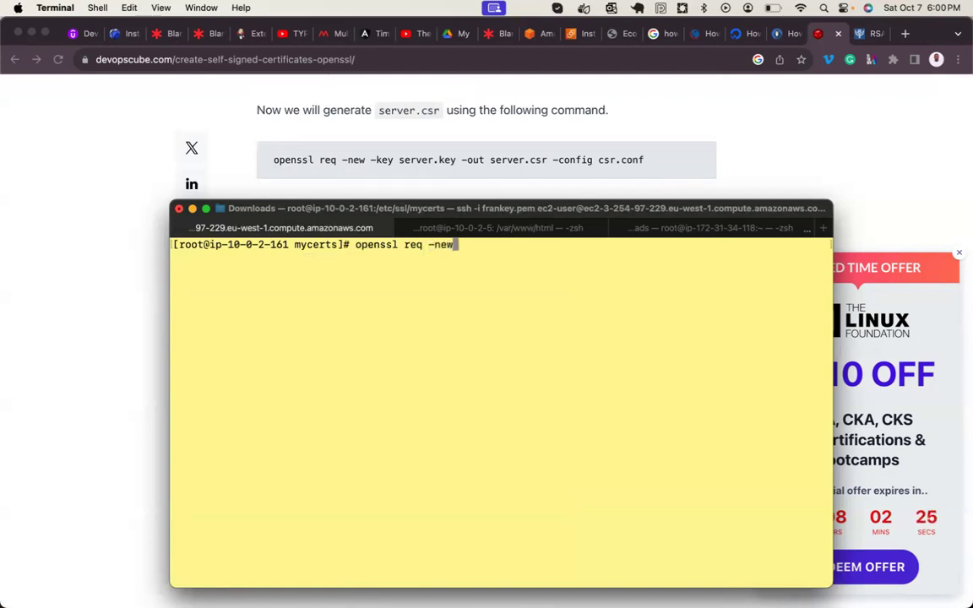
pyautogui.write(' -')
pyautogui.write('ke')
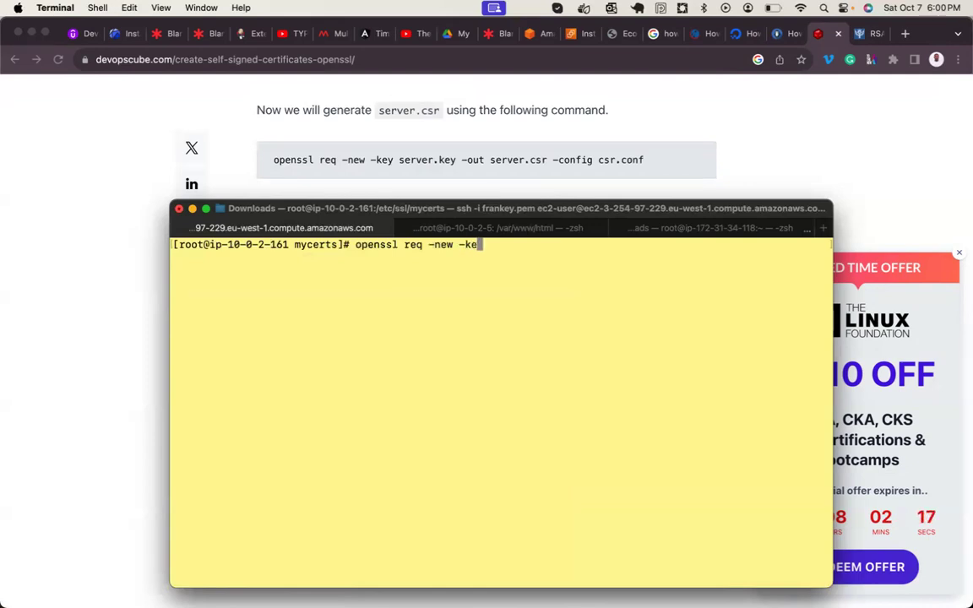
pyautogui.write('y server.key')
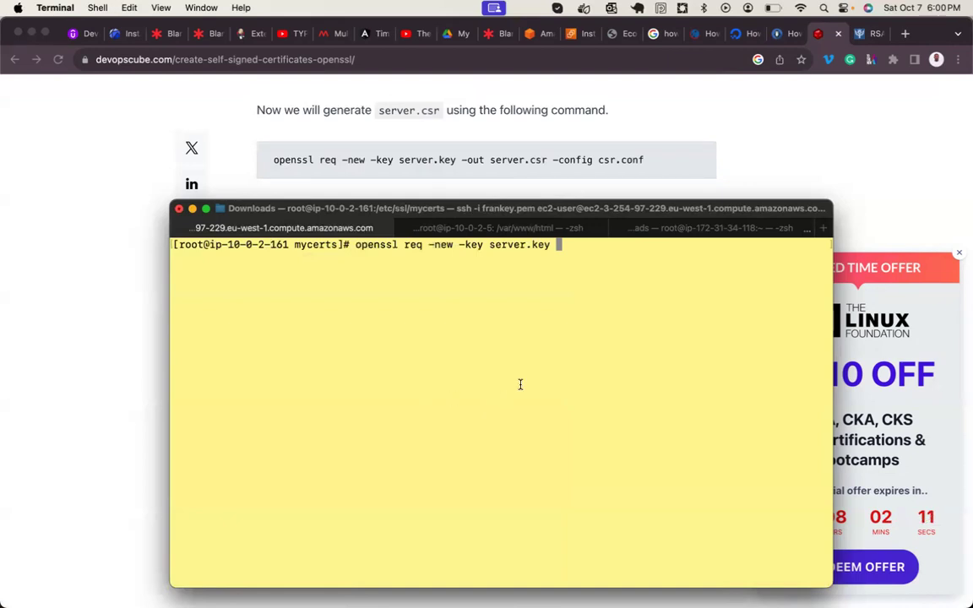
pyautogui.doubleClick(510, 245)
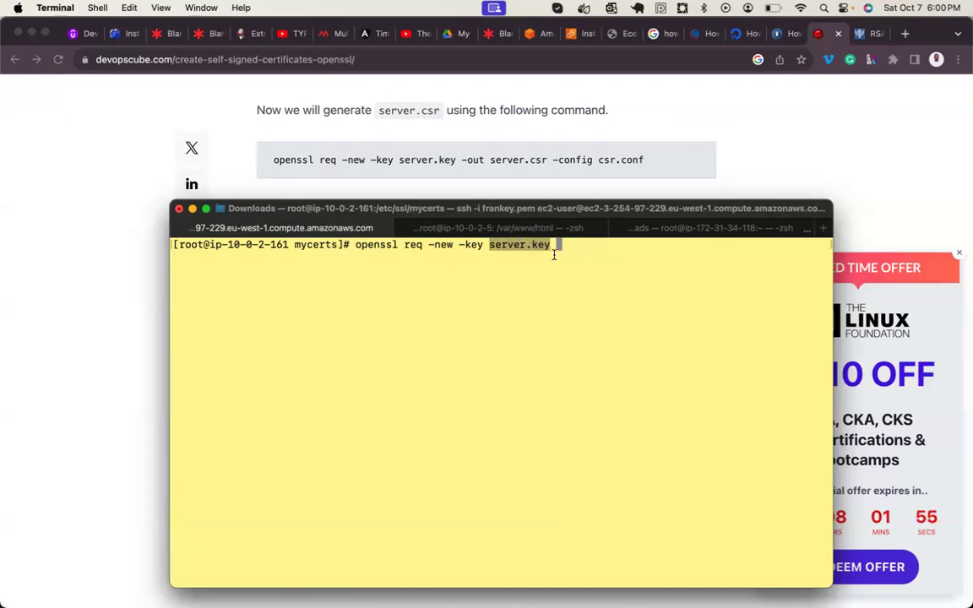
pyautogui.click(557, 293)
pyautogui.write('-out')
pyautogui.write(' server.')
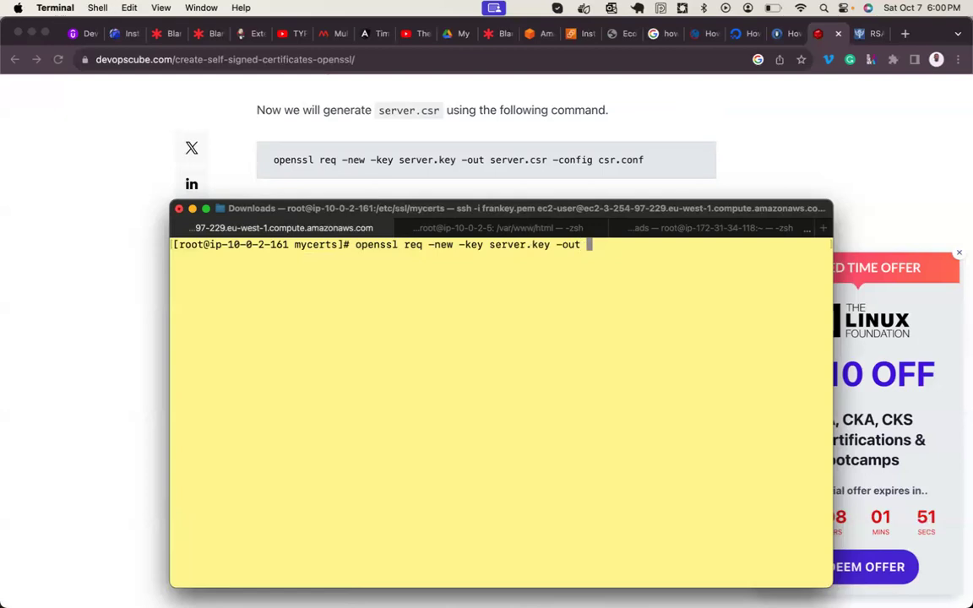
pyautogui.write('csr')
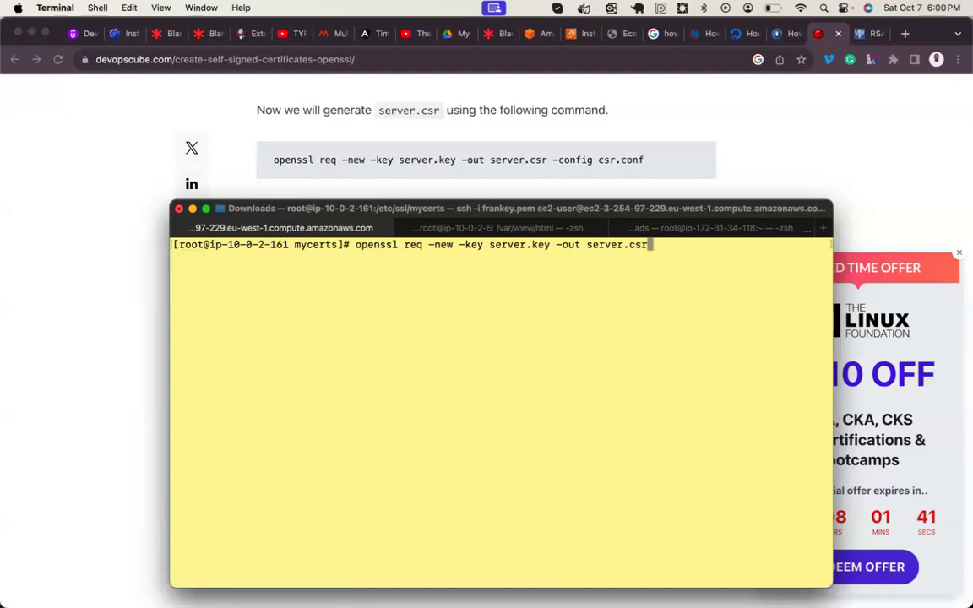
pyautogui.press('Return')
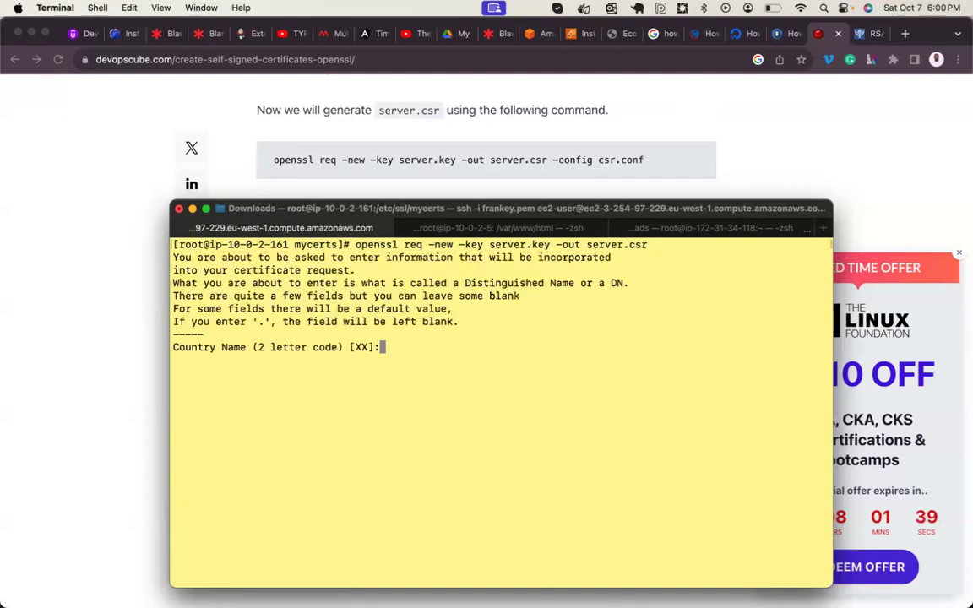
# - Highlight the certificate request explanation lines and the Country Name prompt in the output
pyautogui.moveTo(203, 261); pyautogui.dragTo(611, 258)
pyautogui.moveTo(247, 270); pyautogui.dragTo(356, 271)
pyautogui.moveTo(252, 284); pyautogui.dragTo(621, 287)
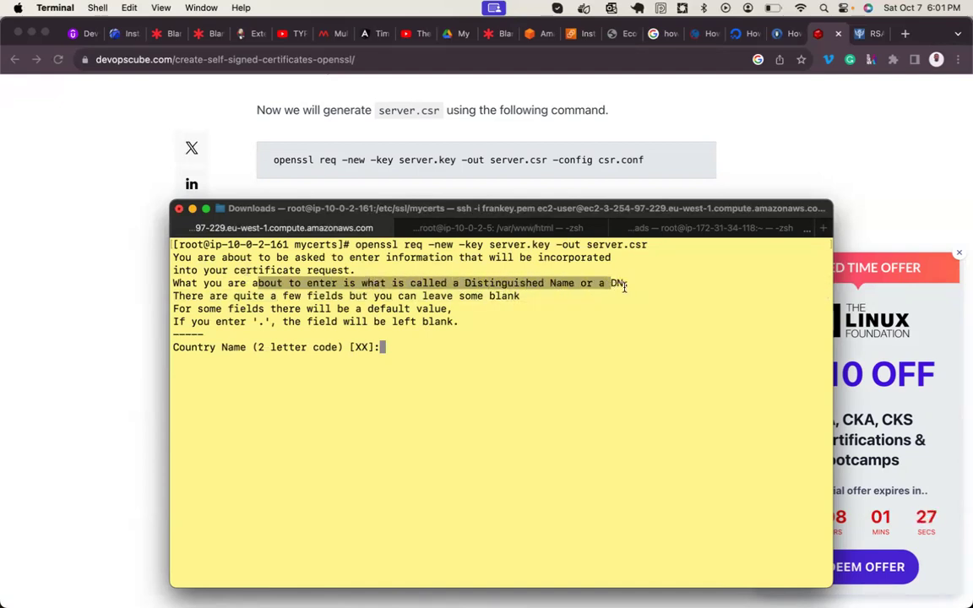
pyautogui.moveTo(239, 297); pyautogui.dragTo(521, 298)
pyautogui.moveTo(198, 309); pyautogui.dragTo(440, 311)
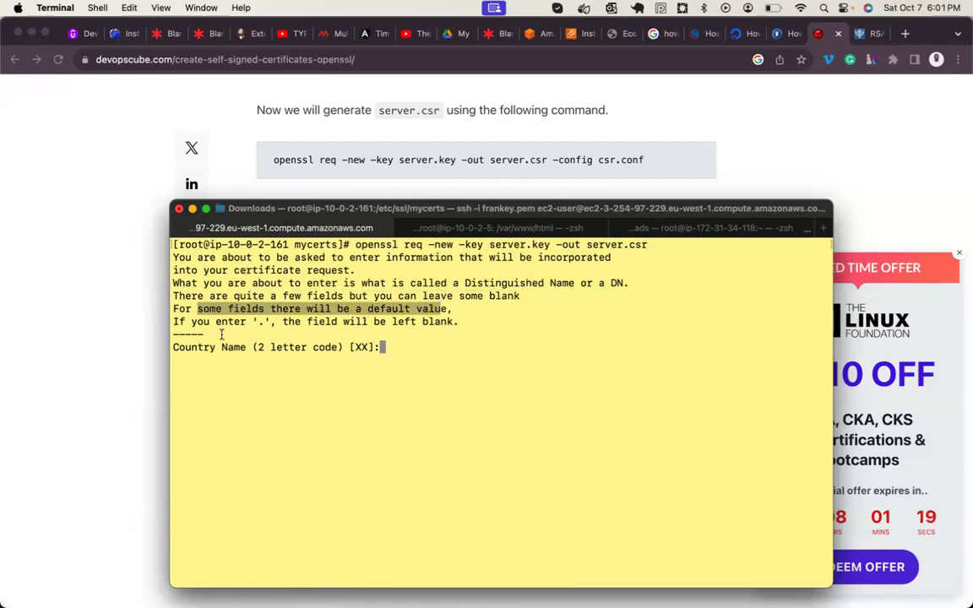
pyautogui.moveTo(216, 322); pyautogui.dragTo(272, 322)
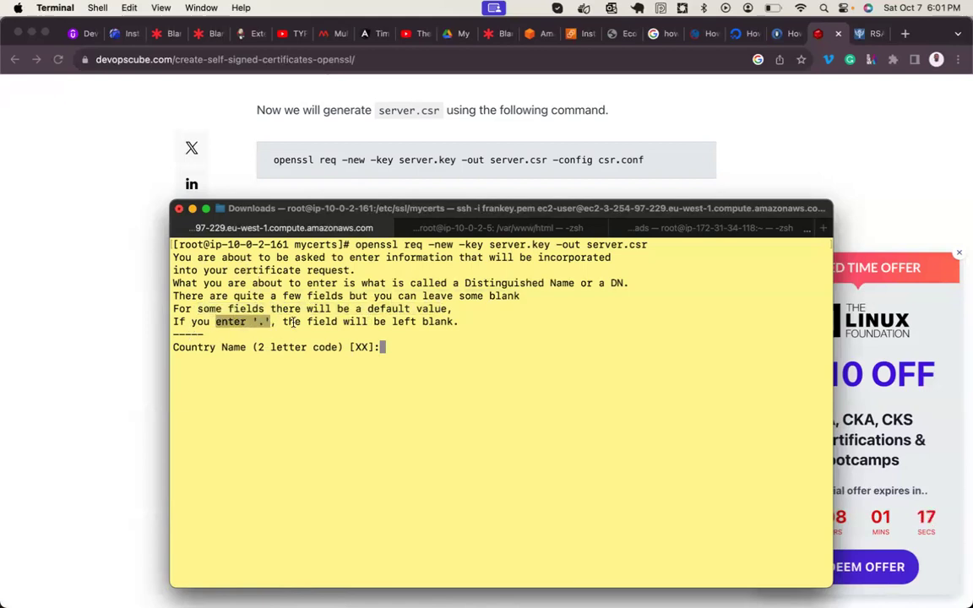
pyautogui.moveTo(422, 322); pyautogui.dragTo(456, 321)
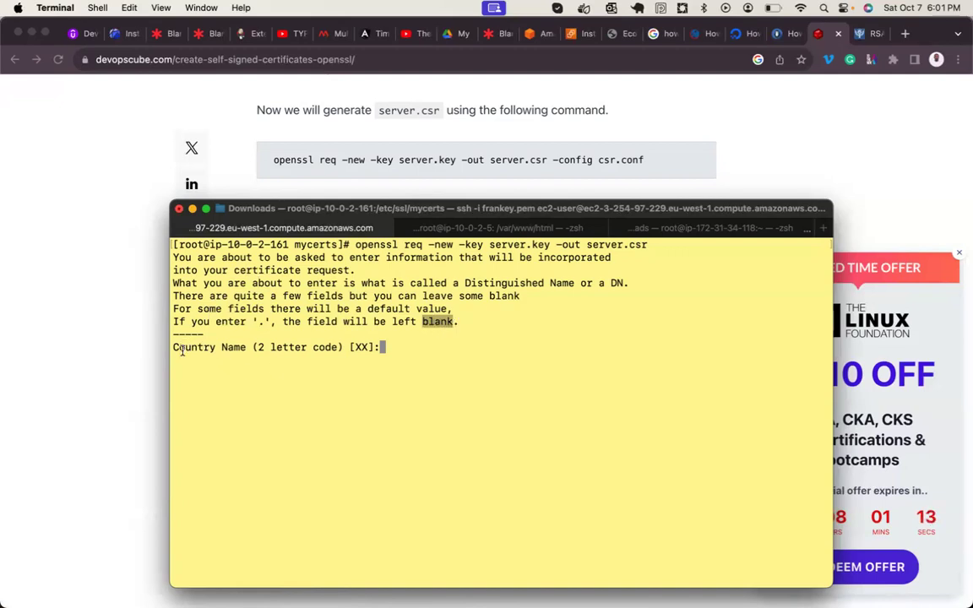
pyautogui.moveTo(182, 348); pyautogui.dragTo(221, 355)
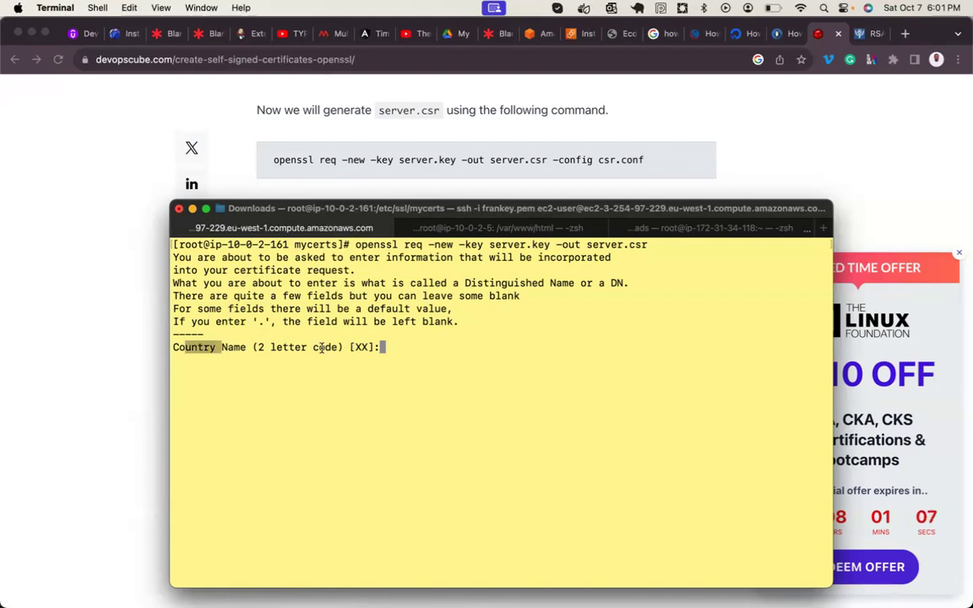
# - Enter NG, Lagos, Maryland, UBA Plc and Risk and Auditing for the CSR fields
pyautogui.write('NG')
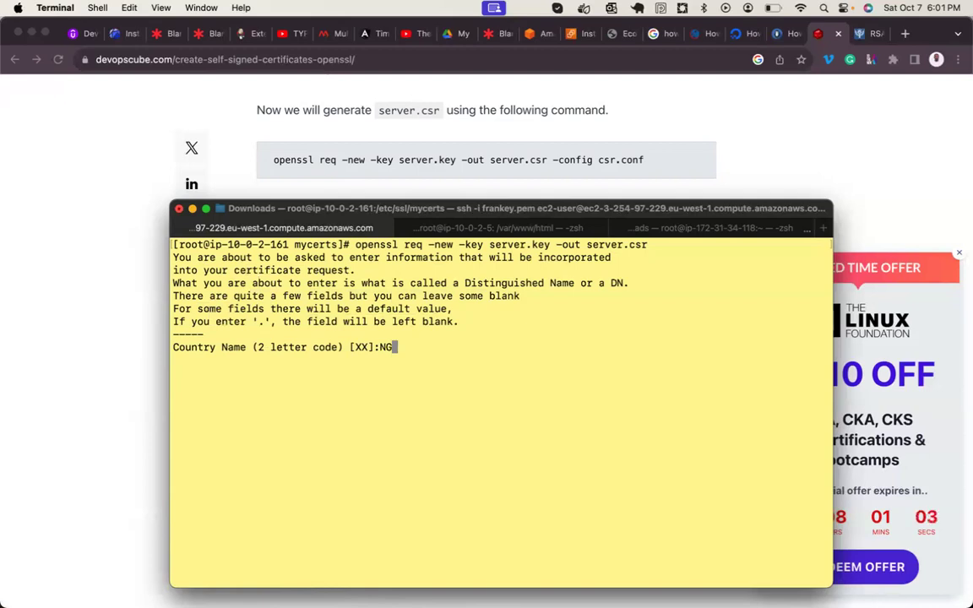
pyautogui.press('Return')
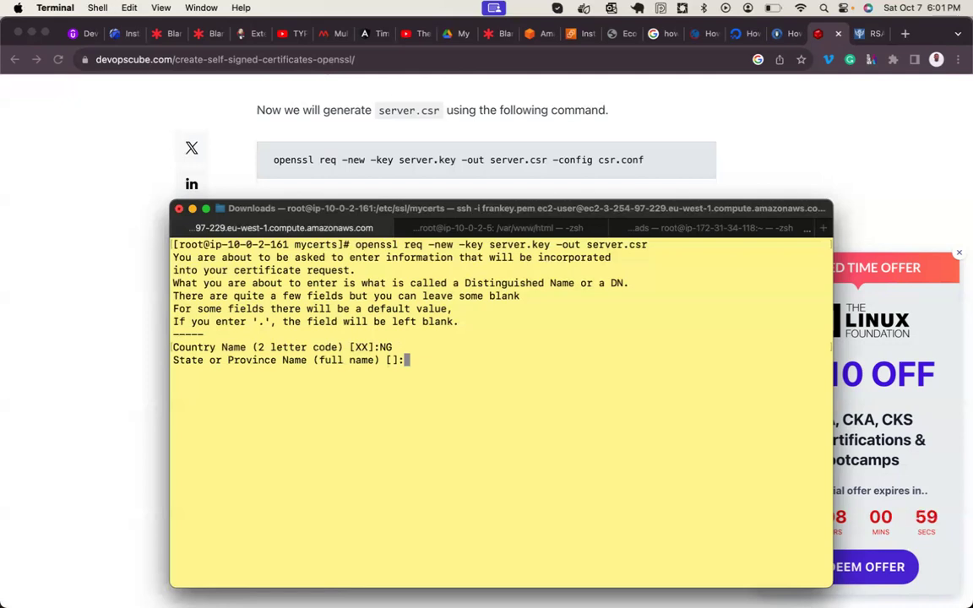
pyautogui.write('Lagos')
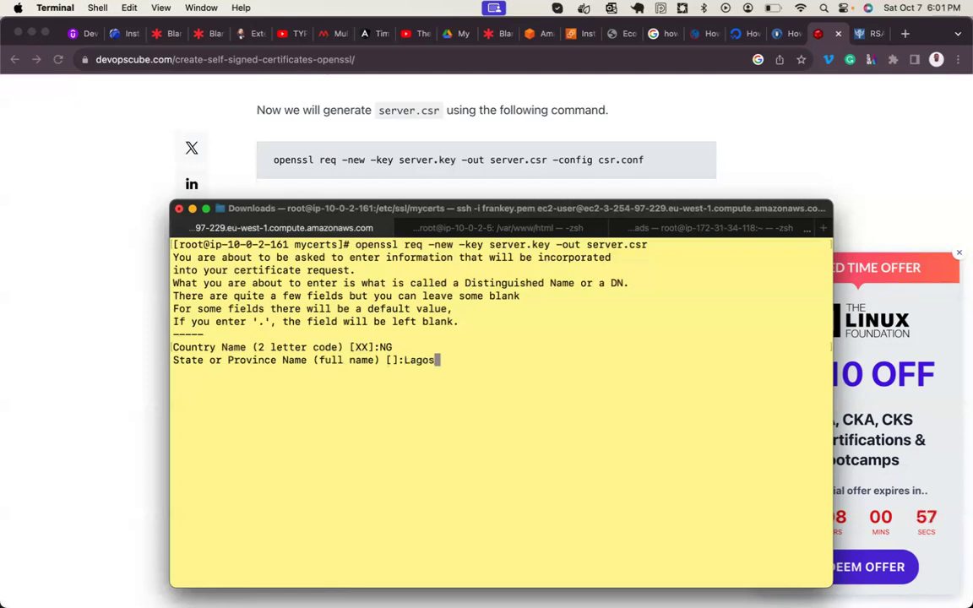
pyautogui.press('Return')
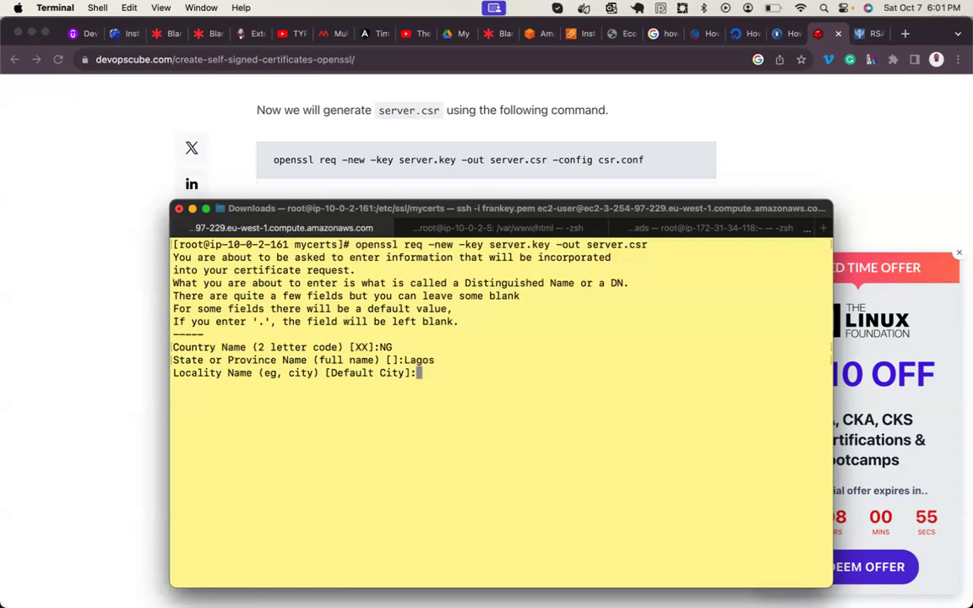
pyautogui.write('Maryland')
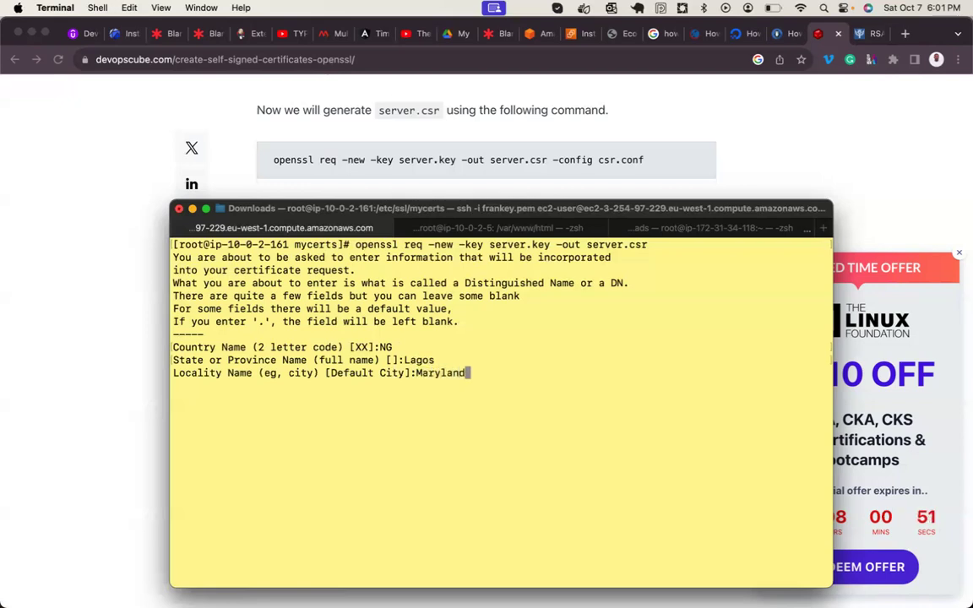
pyautogui.press('Return')
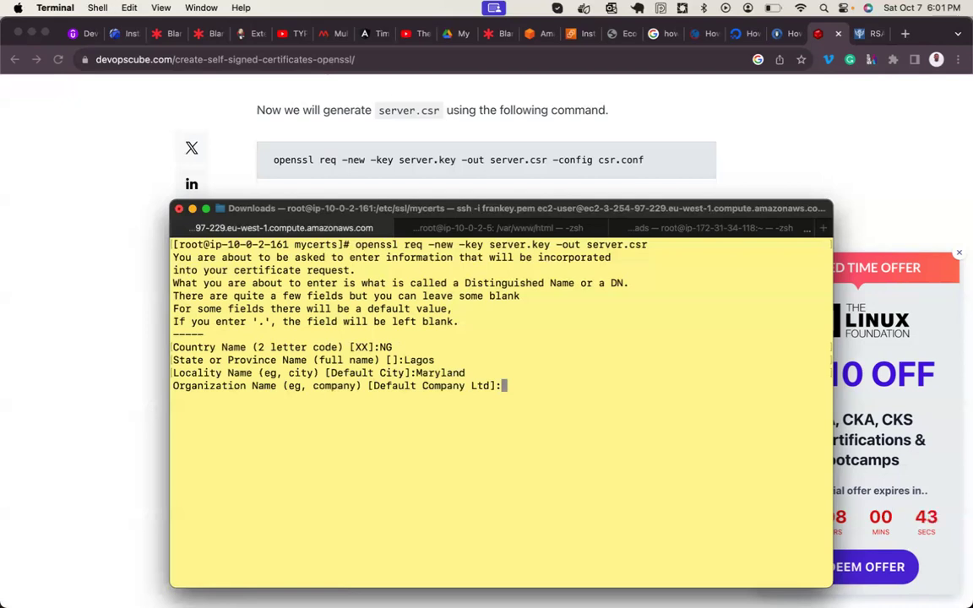
pyautogui.write('UBA Ltd')
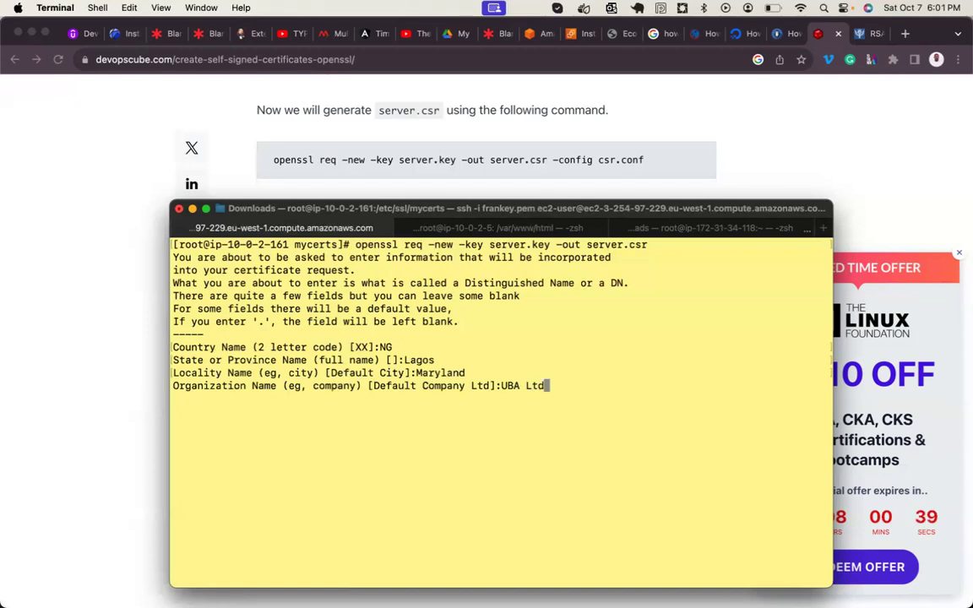
pyautogui.press('BackSpace')
pyautogui.press('BackSpace')
pyautogui.press('BackSpace')
pyautogui.write('Plc')
pyautogui.press('Return')
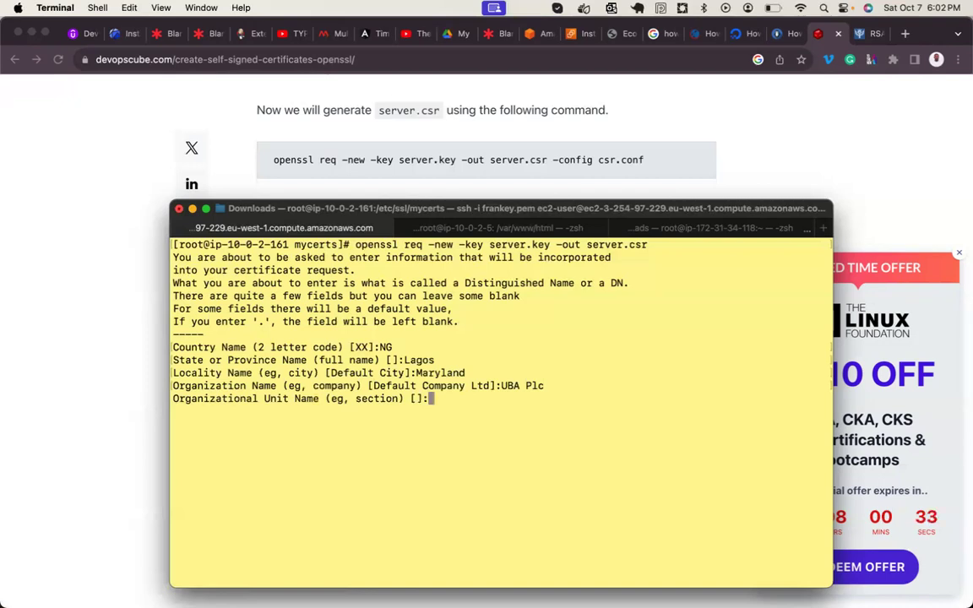
pyautogui.write('Risk a')
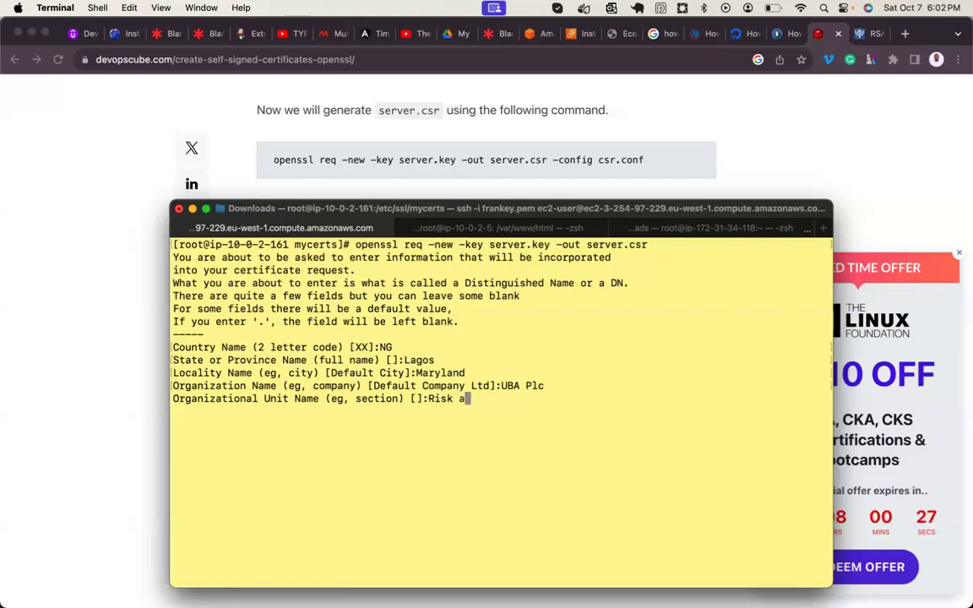
pyautogui.write('nd Auditin')
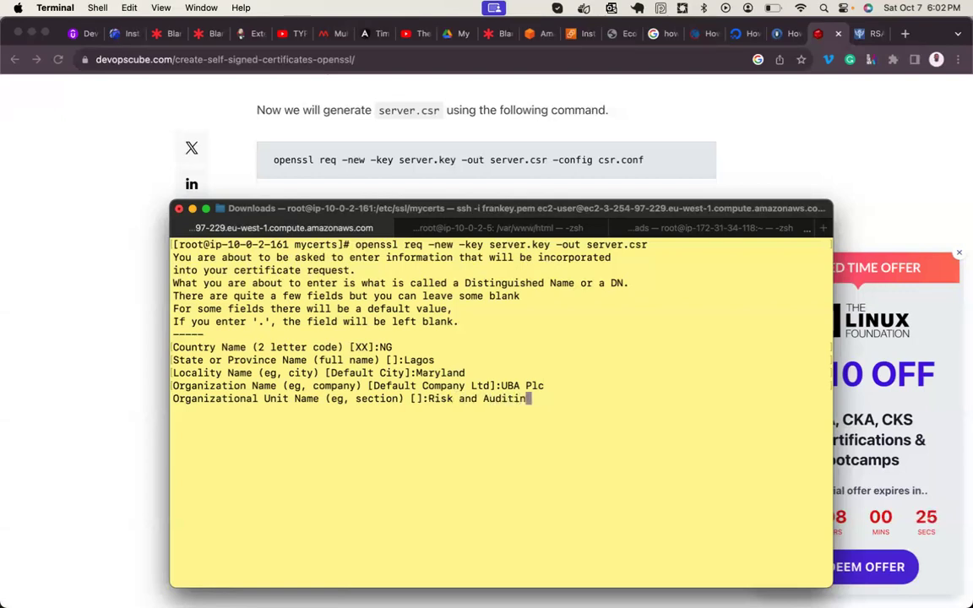
pyautogui.write('g')
pyautogui.press('Return')
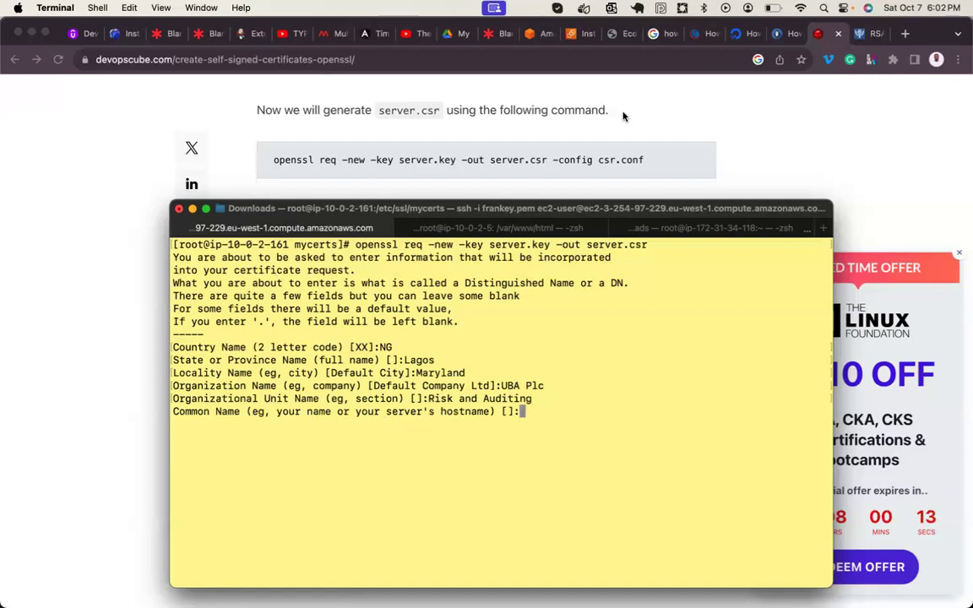
# - Check the Cara shop site's web address in Chrome
pyautogui.click(623, 36)
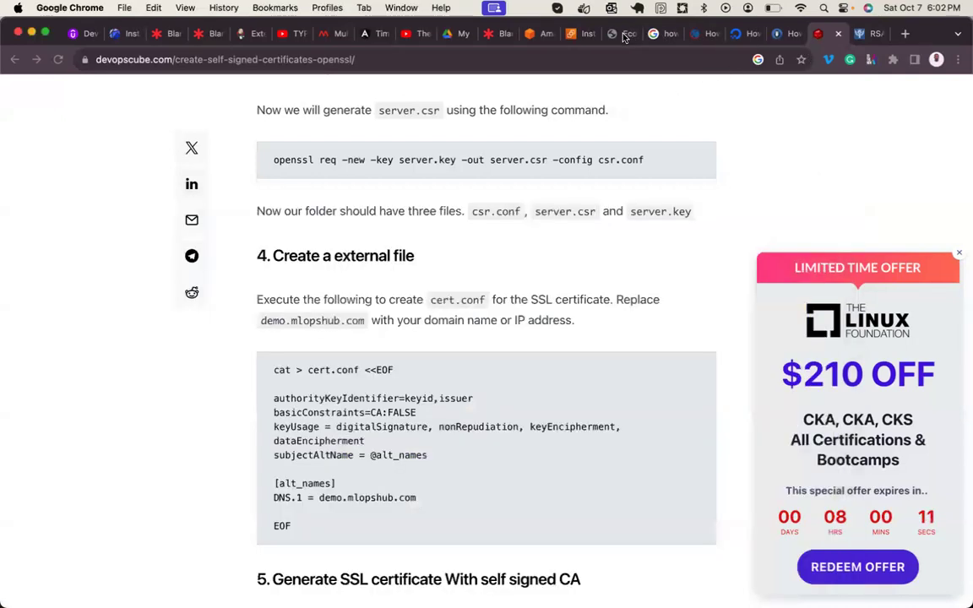
pyautogui.click(238, 58)
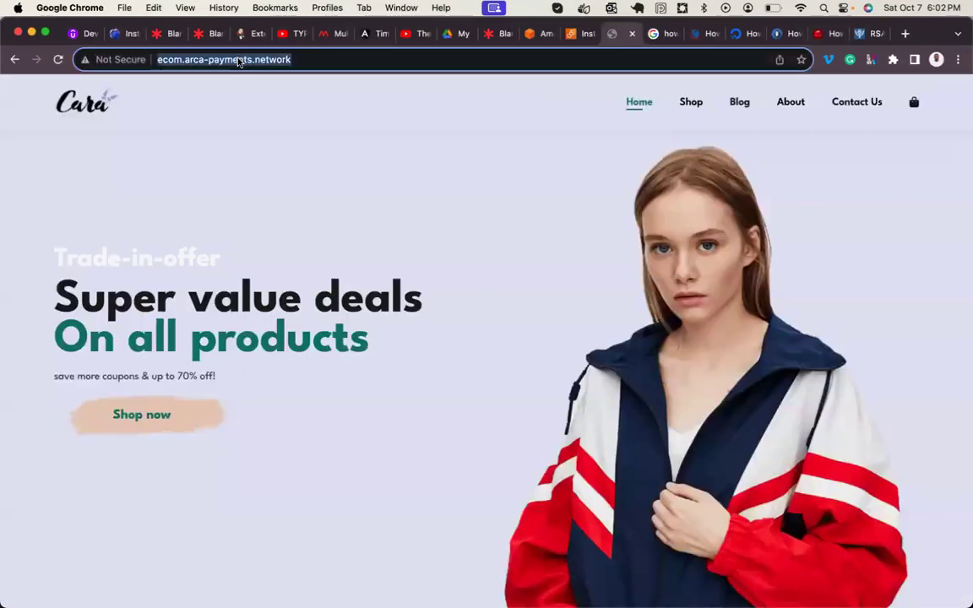
pyautogui.moveTo(573, 583)
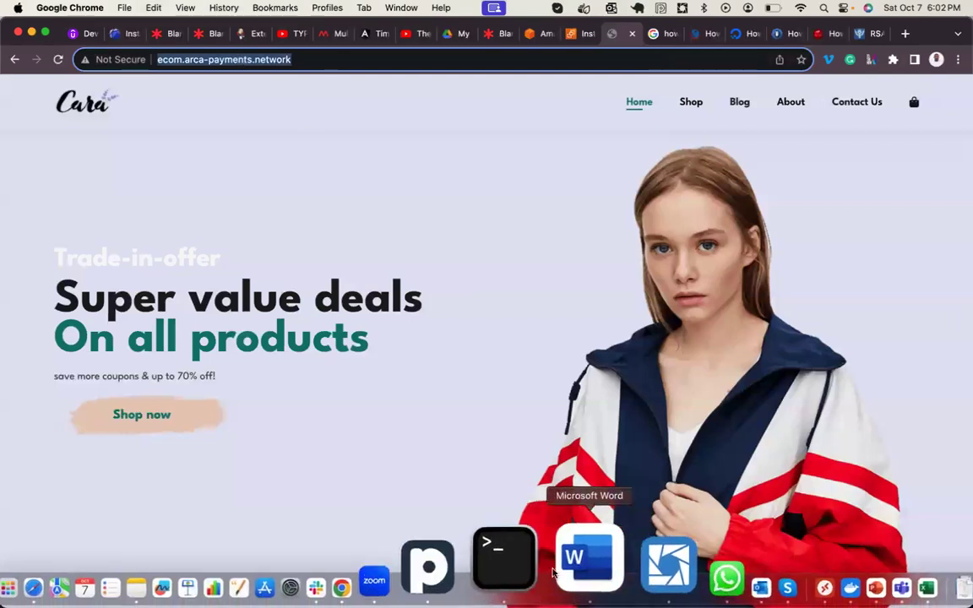
pyautogui.click(548, 559)
# - Enter ecom as Common Name and the contact e-mail, leave extra attributes blank, and clear the screen
pyautogui.write('ecom')
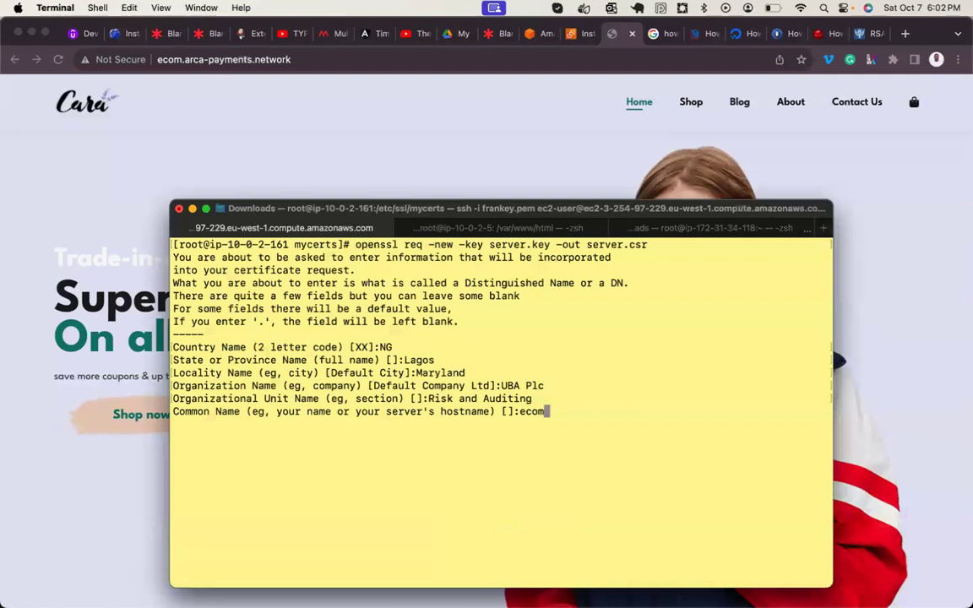
pyautogui.press('Return')
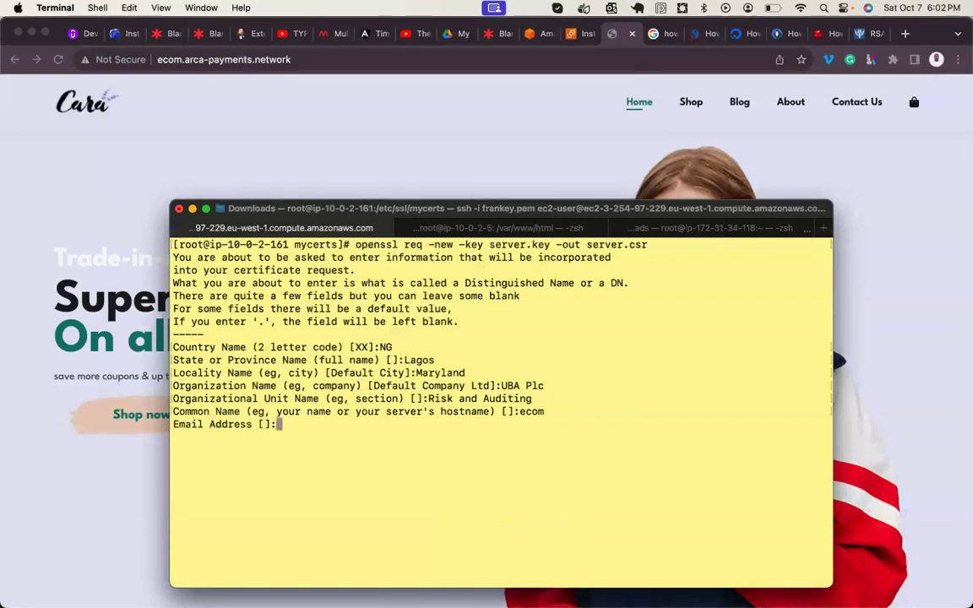
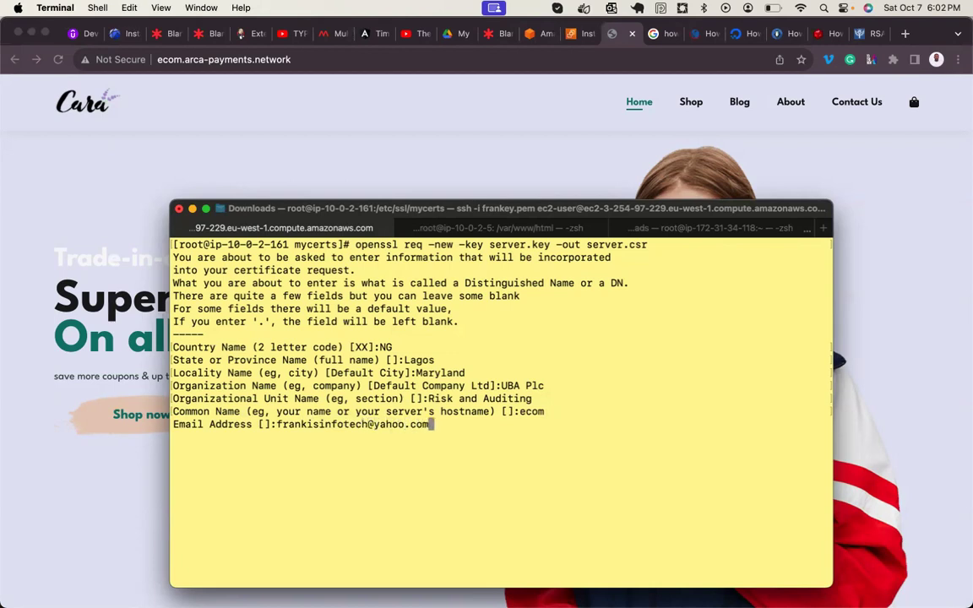
pyautogui.press('Return')
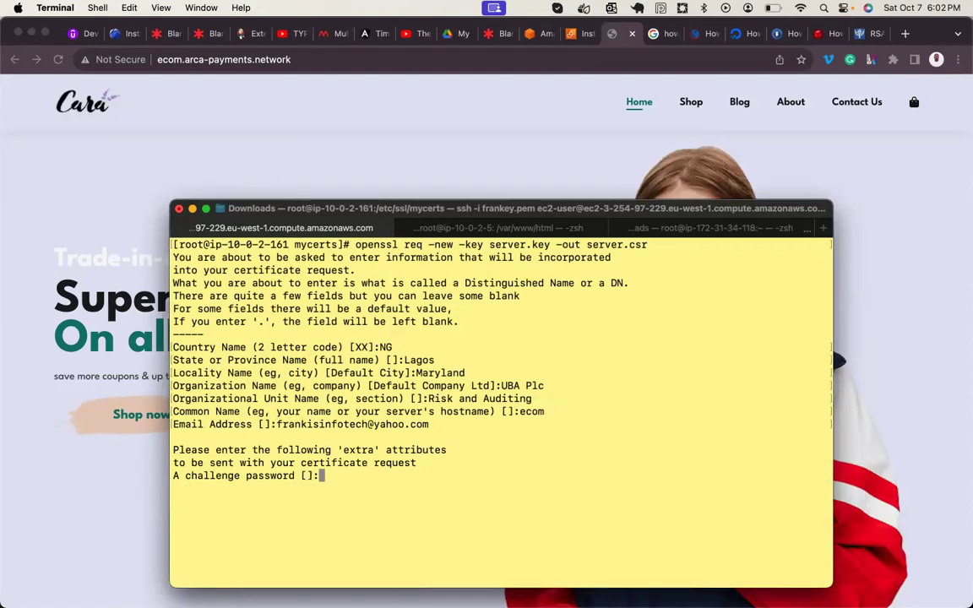
pyautogui.press('Return')
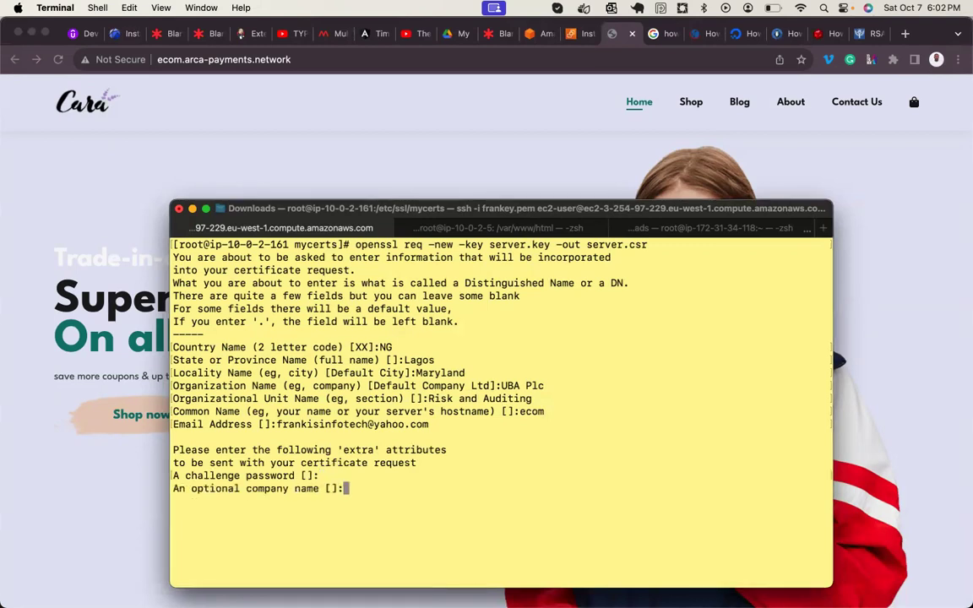
pyautogui.press('Return')
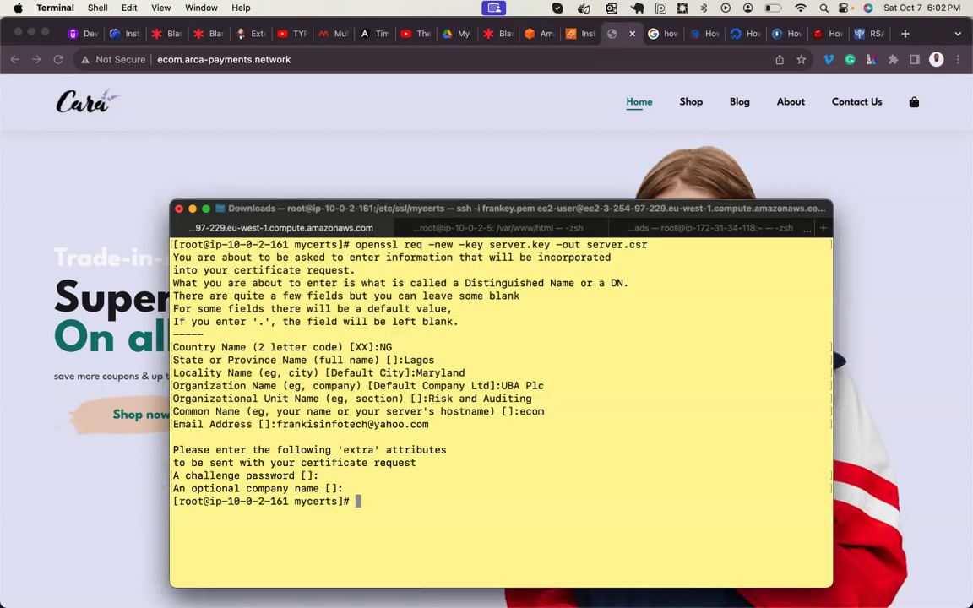
pyautogui.hotkey('ctrl', 'l')
# - List the mycerts folder with ll to confirm server.csr sits beside server.key
pyautogui.write('ll')
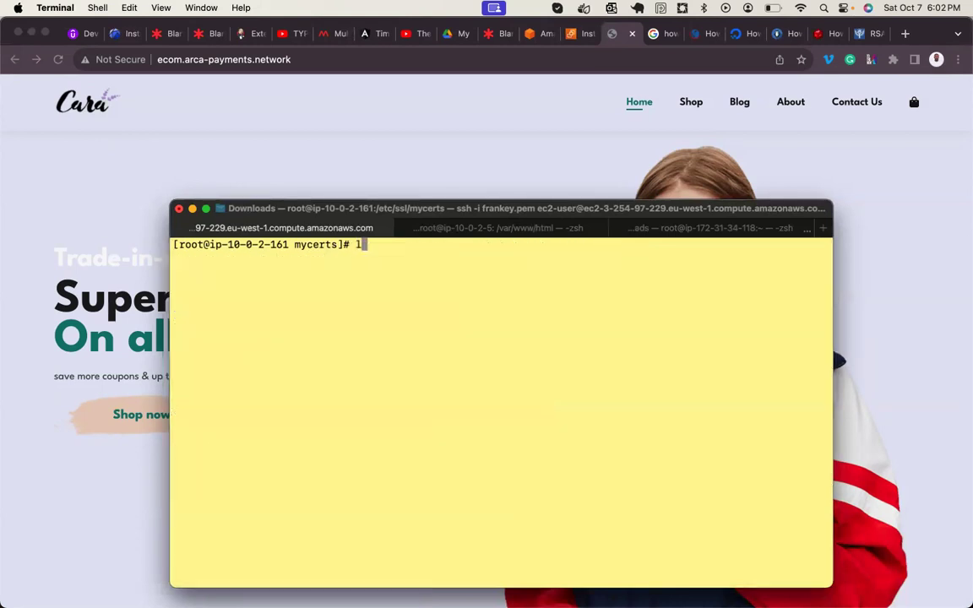
pyautogui.press('Return')
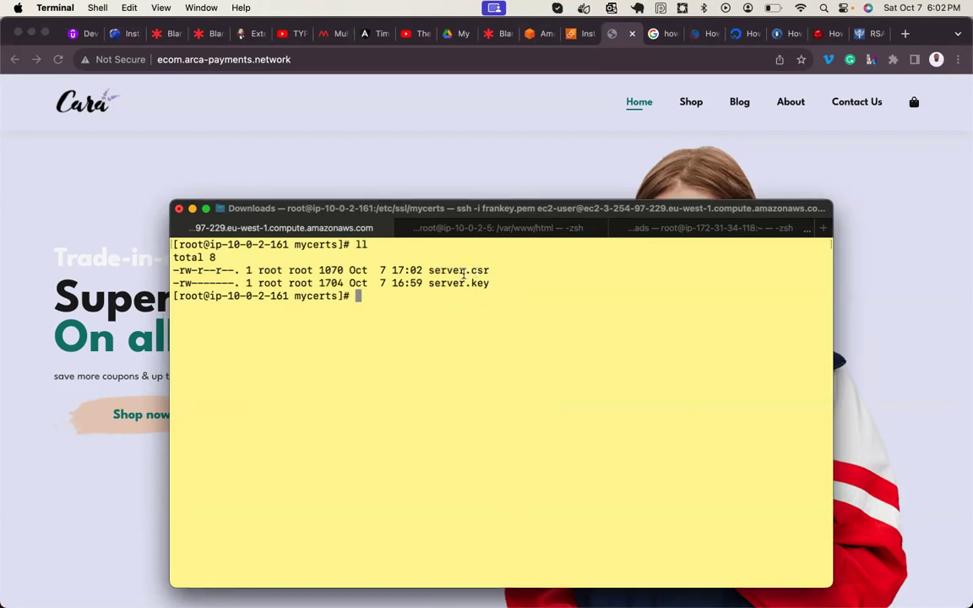
pyautogui.doubleClick(464, 272)
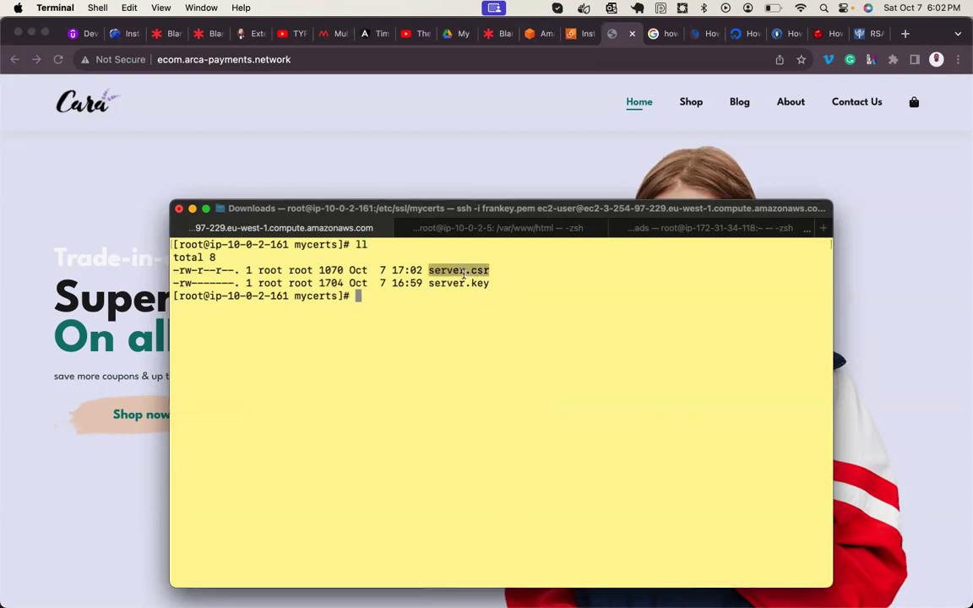
# - Print server.csr and highlight its BEGIN and END CERTIFICATE REQUEST lines
pyautogui.write('cat server.csr')
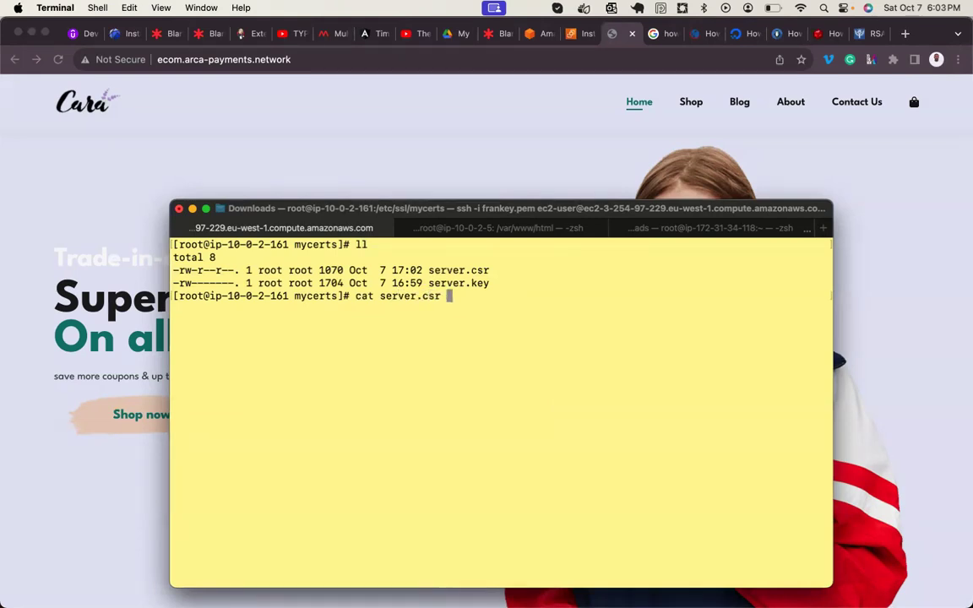
pyautogui.hotkey('ctrl', 'l')
pyautogui.press('Return')
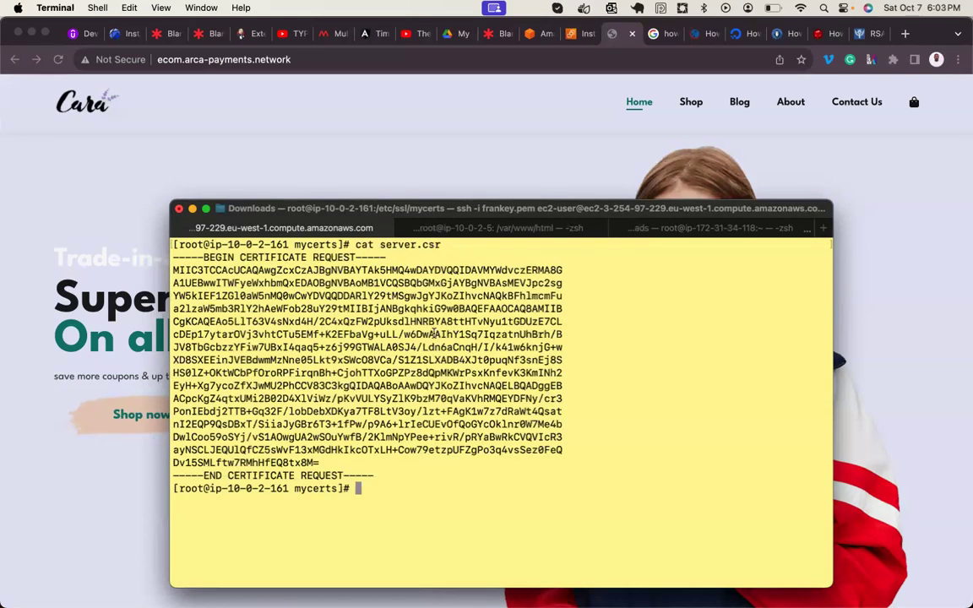
pyautogui.moveTo(241, 257); pyautogui.dragTo(363, 257)
pyautogui.moveTo(225, 475); pyautogui.dragTo(196, 322)
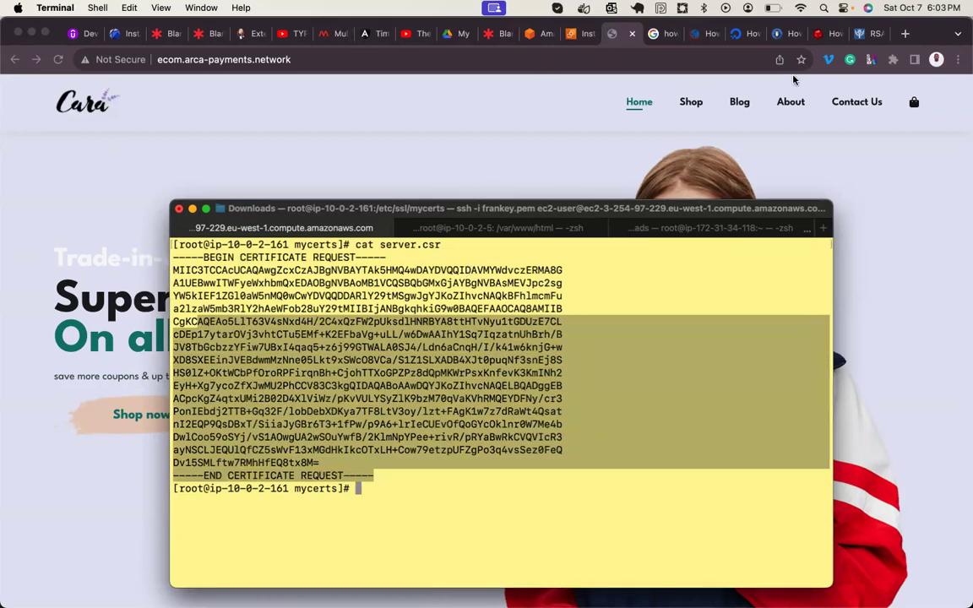
pyautogui.click(817, 34)
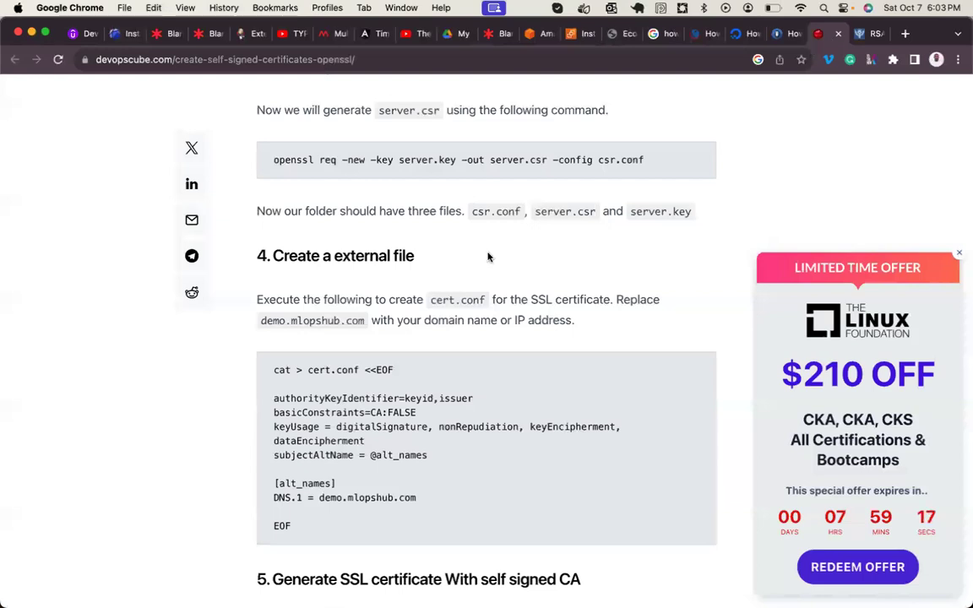
# - Highlight the req command's file names, then scroll to section 5 on CA signing
pyautogui.moveTo(402, 160); pyautogui.dragTo(542, 159)
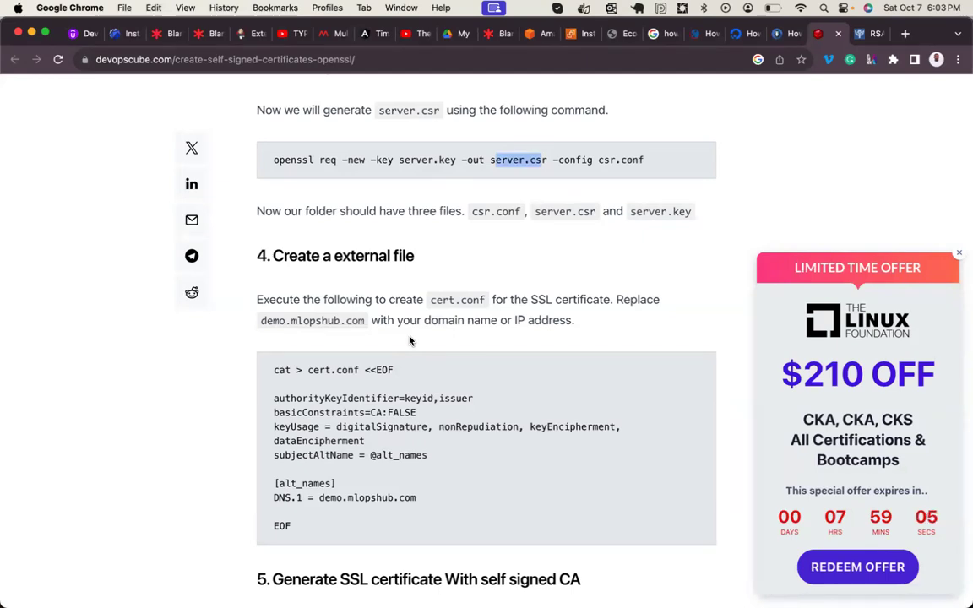
pyautogui.scroll(-8, 410, 341)
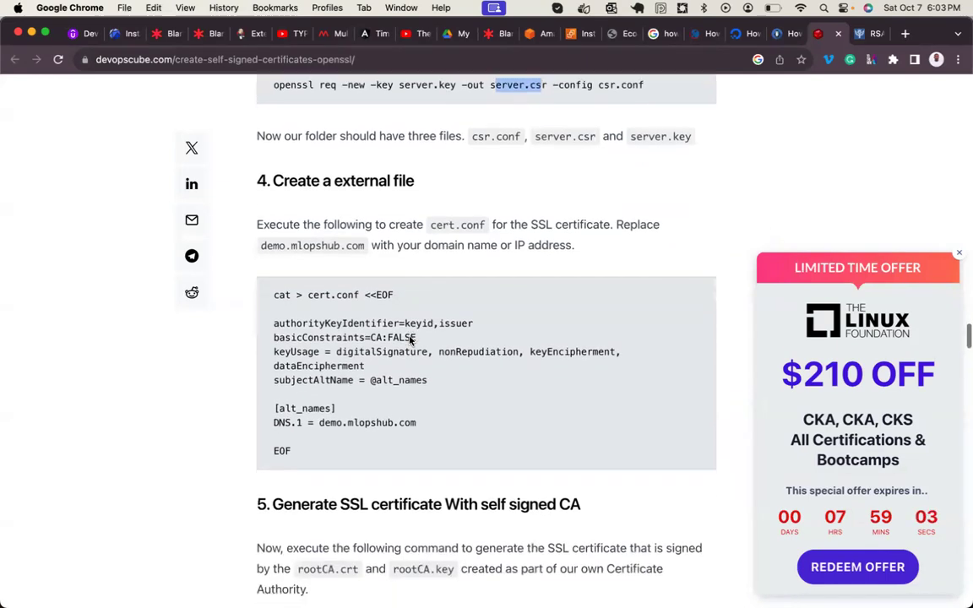
pyautogui.scroll(-3, 410, 336)
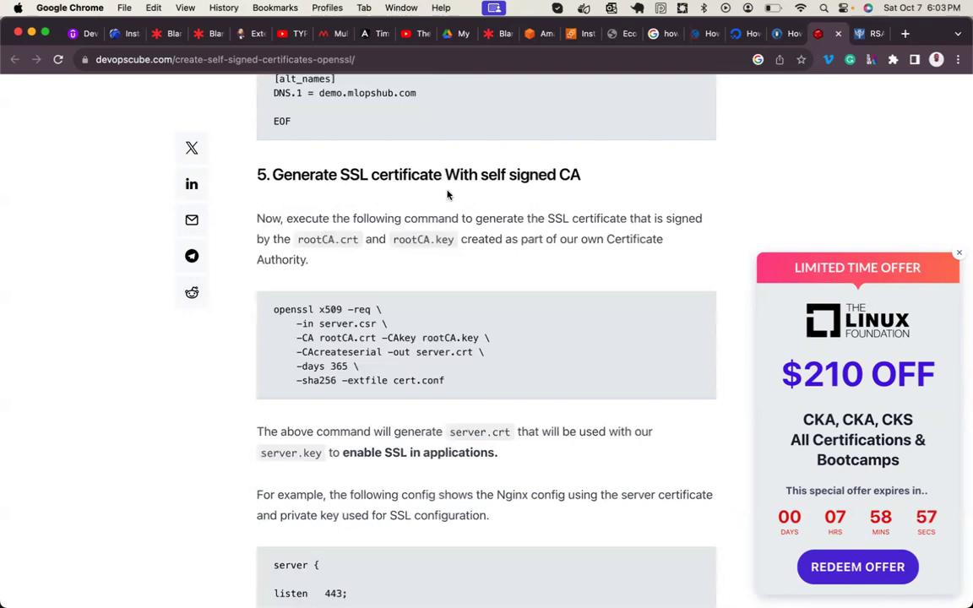
pyautogui.moveTo(583, 175); pyautogui.dragTo(558, 174)
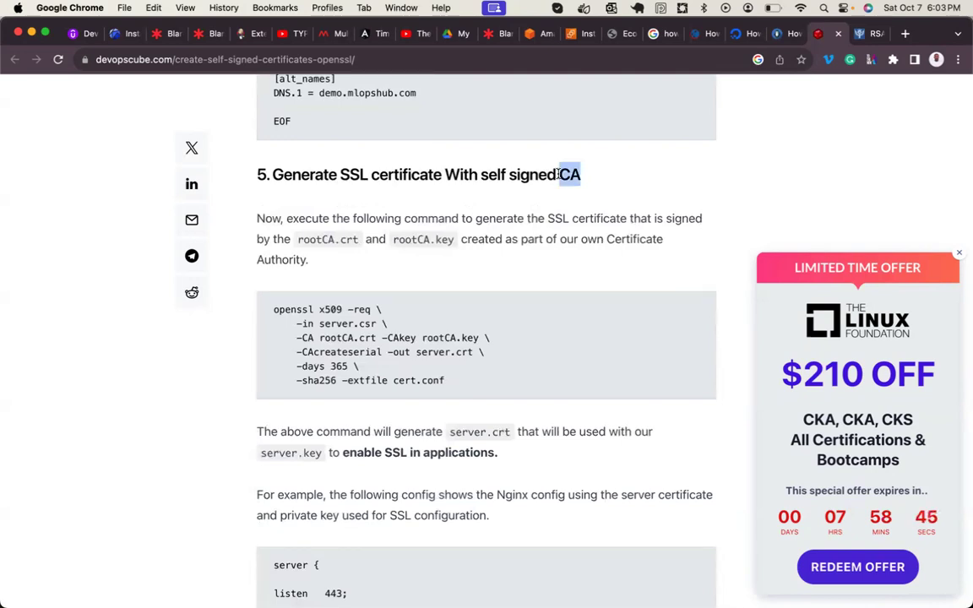
pyautogui.click(511, 434)
# - Highlight server.crt in section 5's explanation and scroll on to the Nginx config
pyautogui.moveTo(511, 434); pyautogui.dragTo(495, 434)
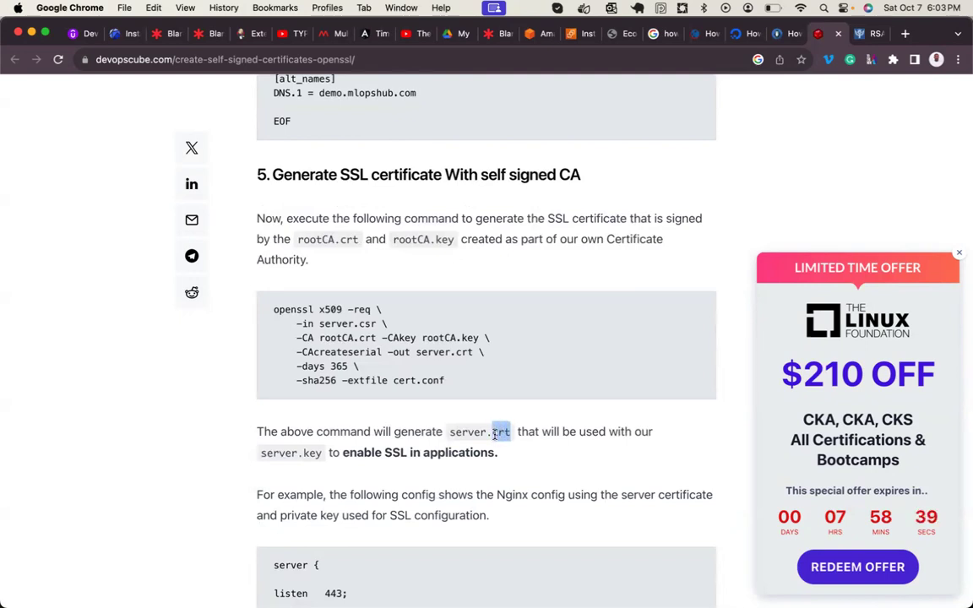
pyautogui.click(509, 434)
pyautogui.moveTo(516, 432); pyautogui.dragTo(454, 433)
pyautogui.click(361, 333)
pyautogui.scroll(-2, 387, 432)
pyautogui.scroll(-5, 388, 431)
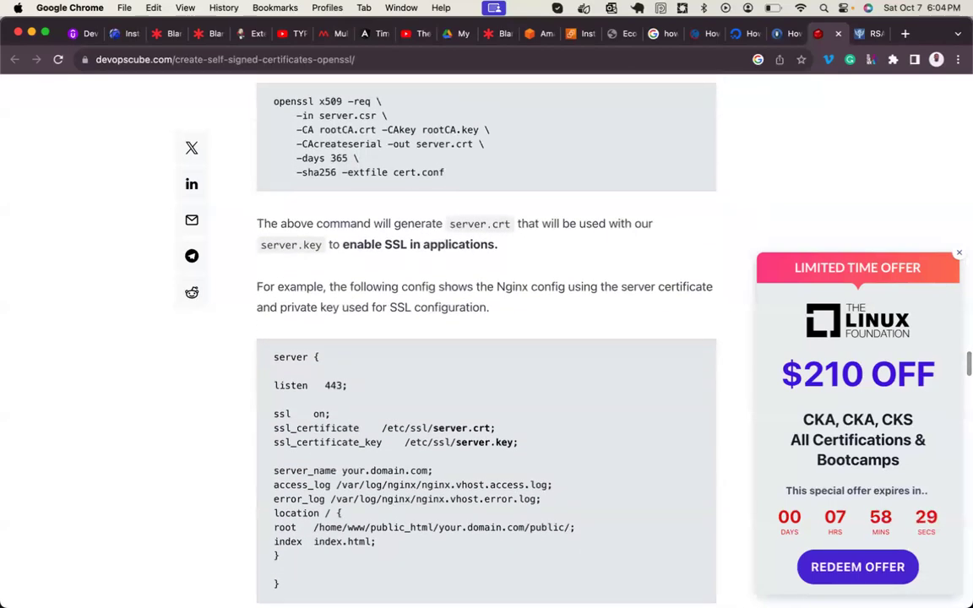
pyautogui.click(535, 540)
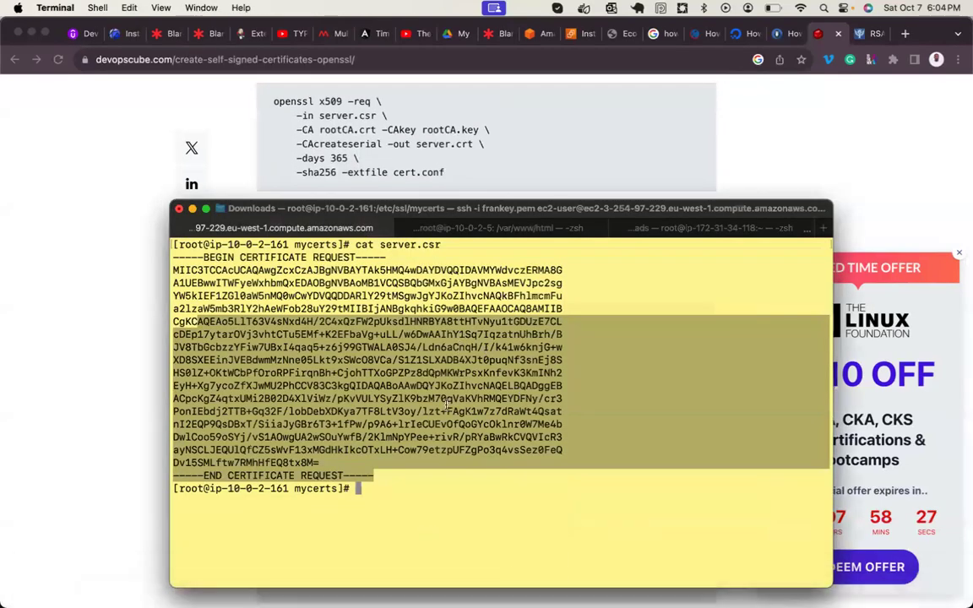
# - Reconnect to the EC2 server by rerunning the earlier ssh command
pyautogui.click(435, 483)
pyautogui.write('l')
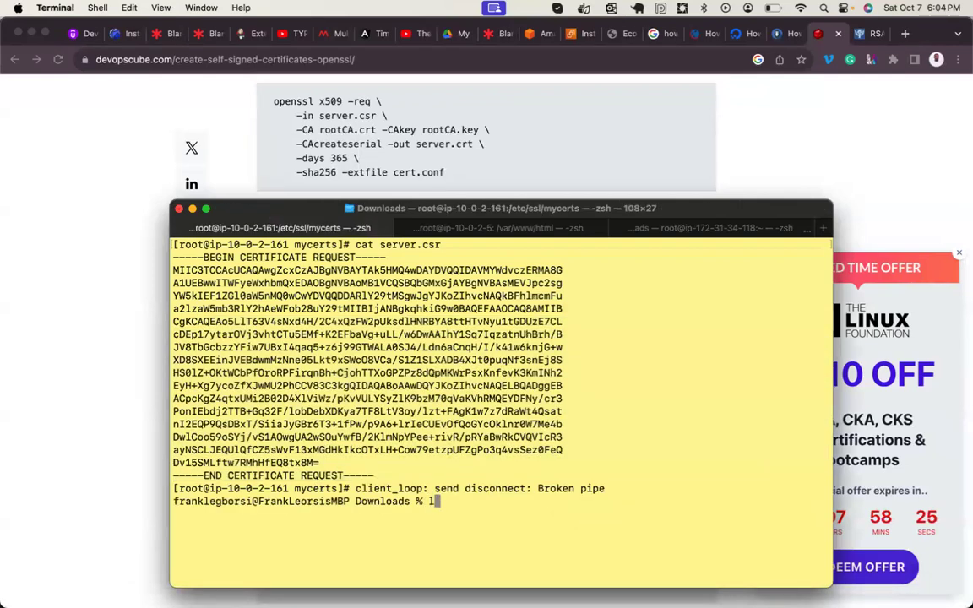
pyautogui.press('Return')
pyautogui.press('Return')
pyautogui.write('l')
pyautogui.press('Return')
pyautogui.write('l')
pyautogui.press('Up')
pyautogui.press('Up')
pyautogui.press('Up')
pyautogui.press('Return')
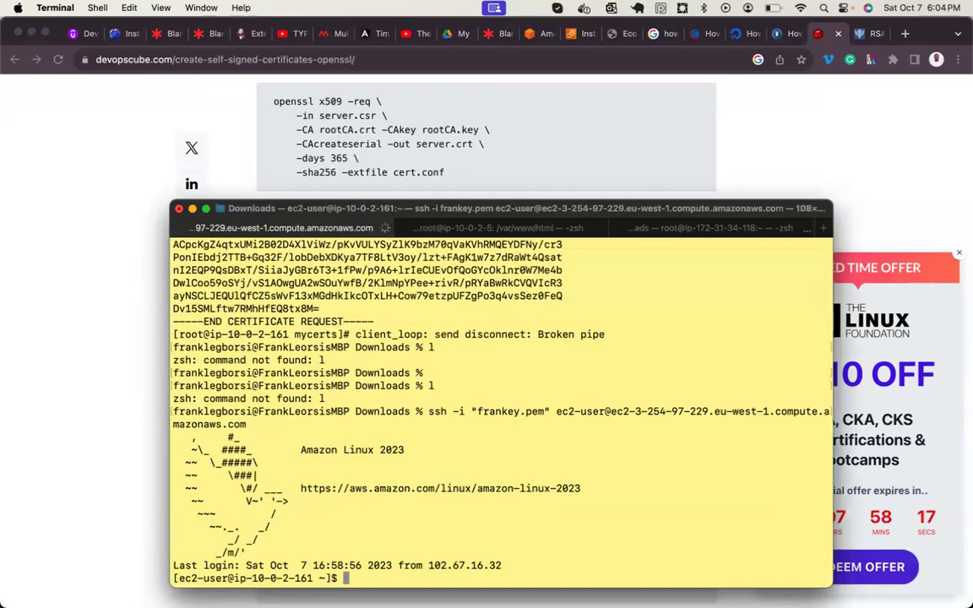
pyautogui.press('Return')
pyautogui.press('Return')
pyautogui.press('Return')
pyautogui.press('Return')
# - Become root with sudo -i, clear the screen and begin typing openssl x509
pyautogui.write('sudo')
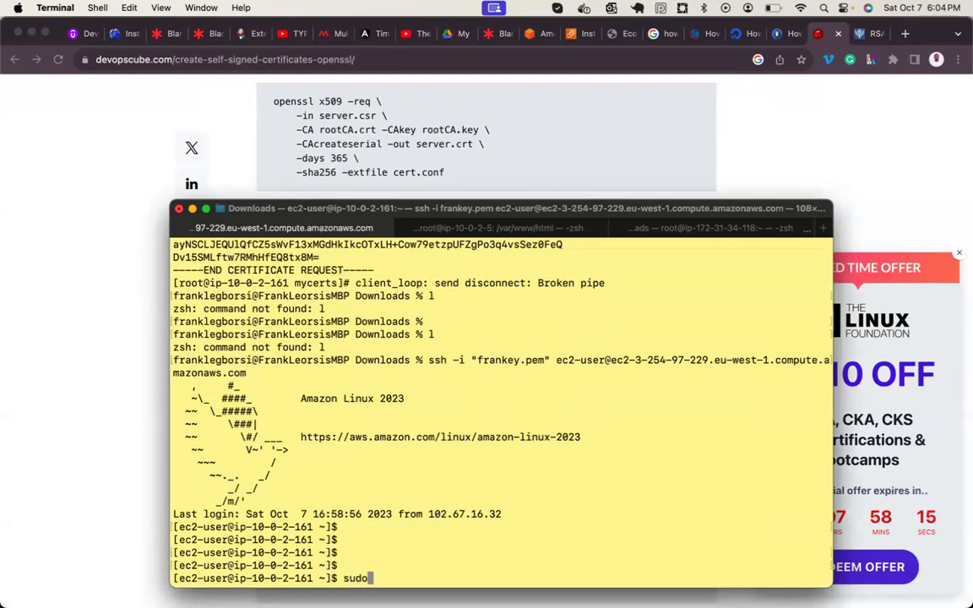
pyautogui.write(' -i')
pyautogui.press('Return')
pyautogui.hotkey('ctrl', 'l')
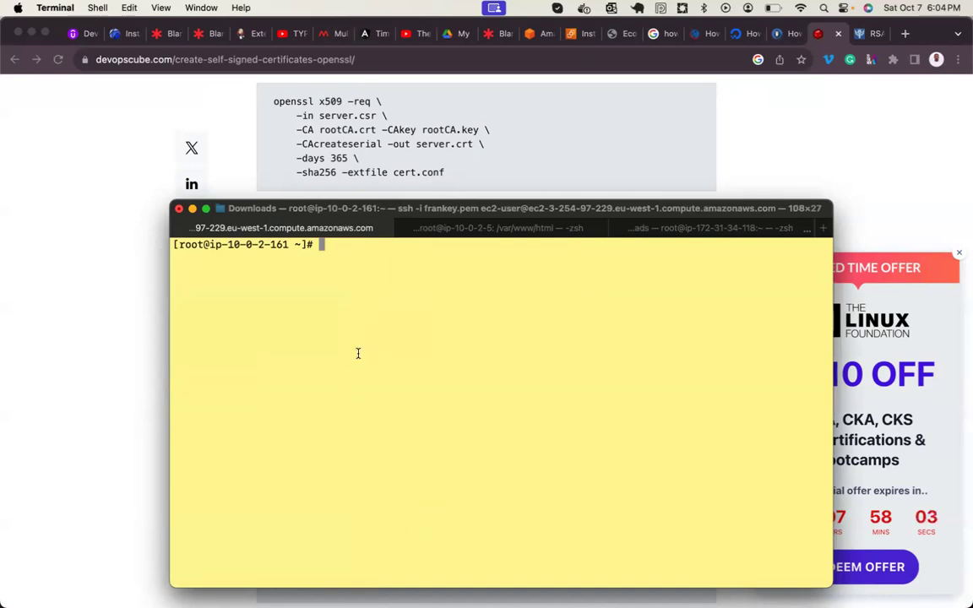
pyautogui.press('Return')
pyautogui.press('Return')
pyautogui.write('openssl ')
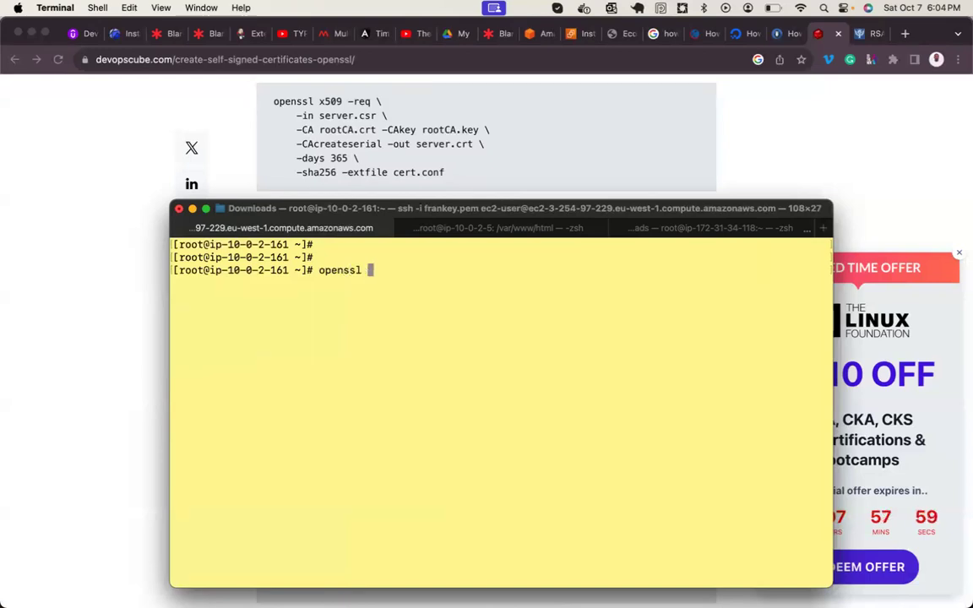
pyautogui.write('x509')
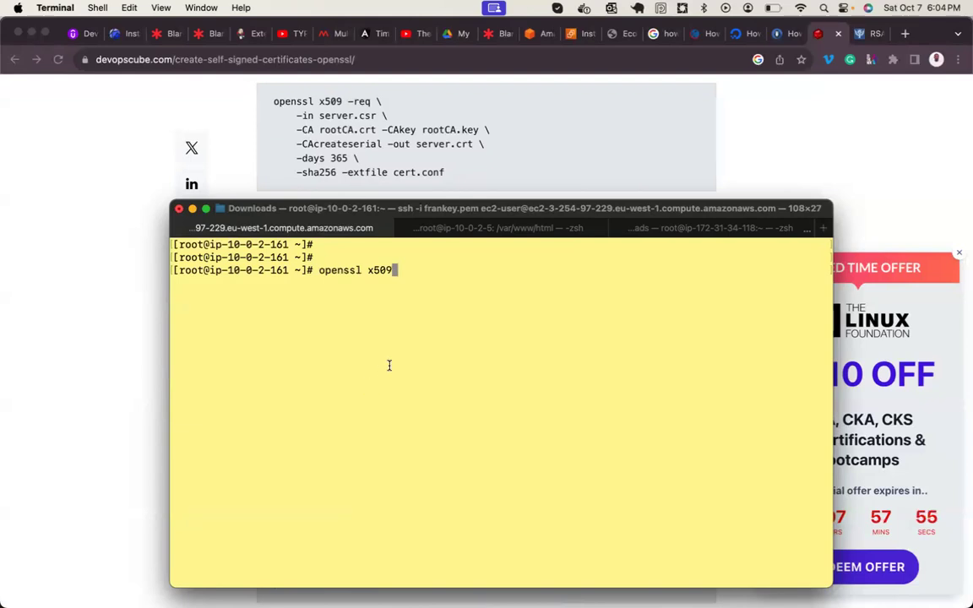
# - Load google.com in the RSA article tab and search for 'x509 certificate'
pyautogui.click(782, 159)
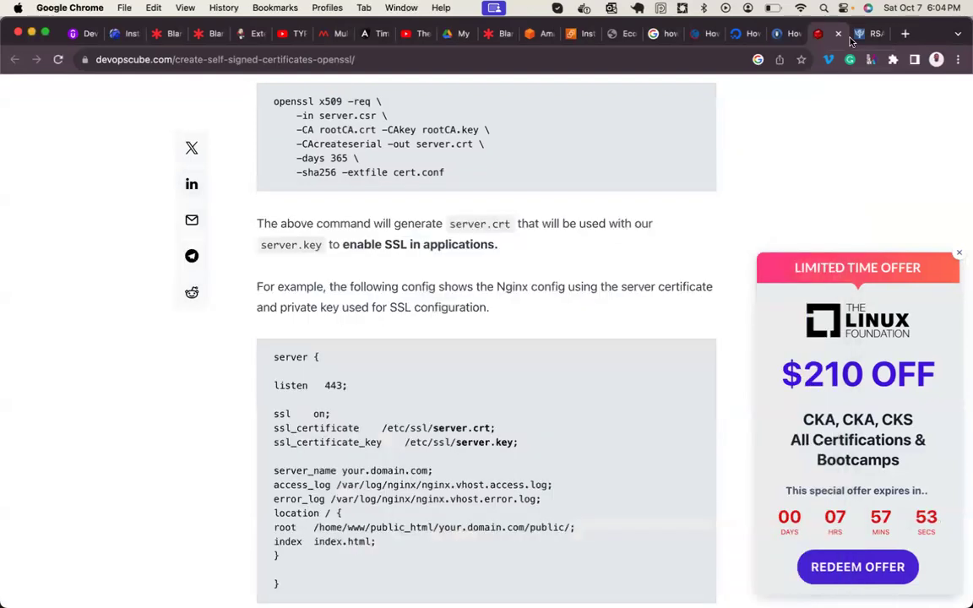
pyautogui.click(868, 33)
pyautogui.click(524, 60)
pyautogui.write('google.com')
pyautogui.press('Return')
pyautogui.write('x50')
pyautogui.press('BackSpace')
pyautogui.write('9')
pyautogui.press('BackSpace')
pyautogui.write('09')
pyautogui.press('Down')
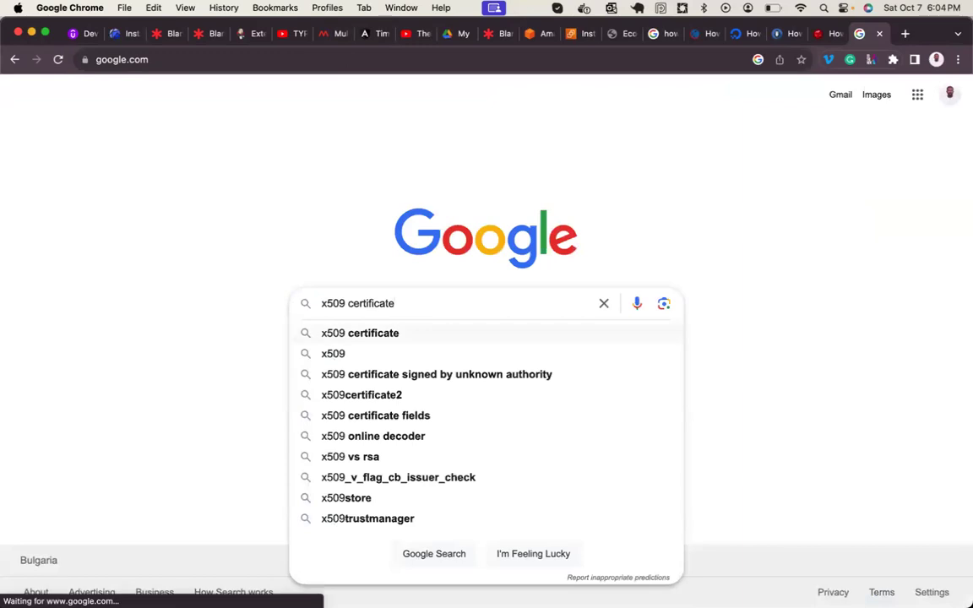
pyautogui.press('Return')
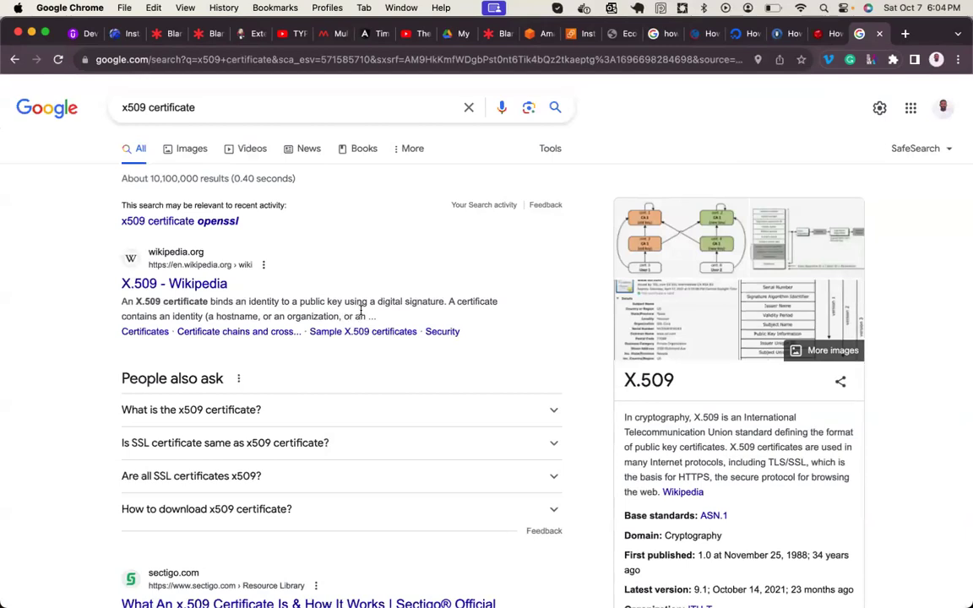
# - Highlight words in the X.509 Wikipedia snippet and its standard definition
pyautogui.doubleClick(427, 302)
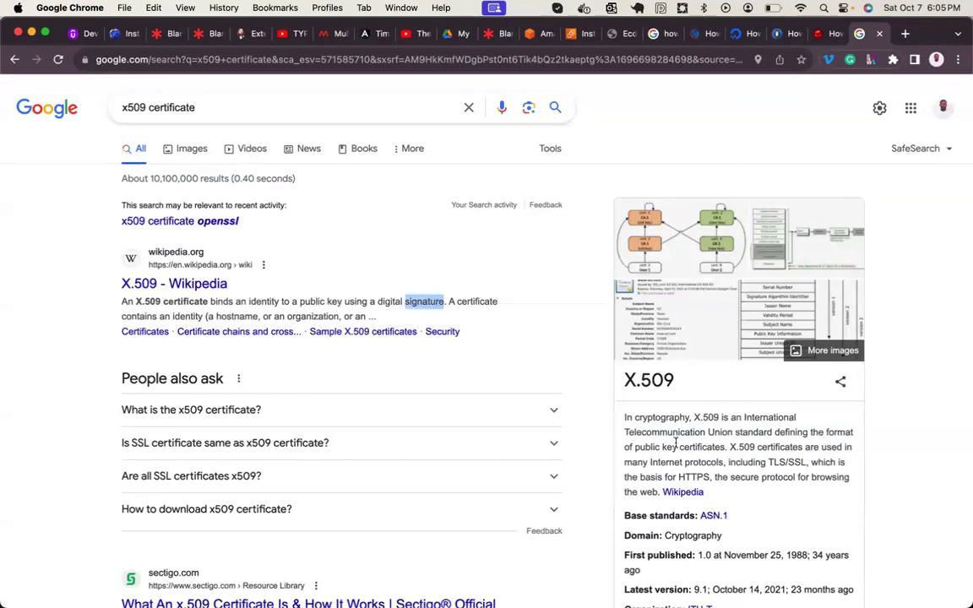
pyautogui.doubleClick(765, 433)
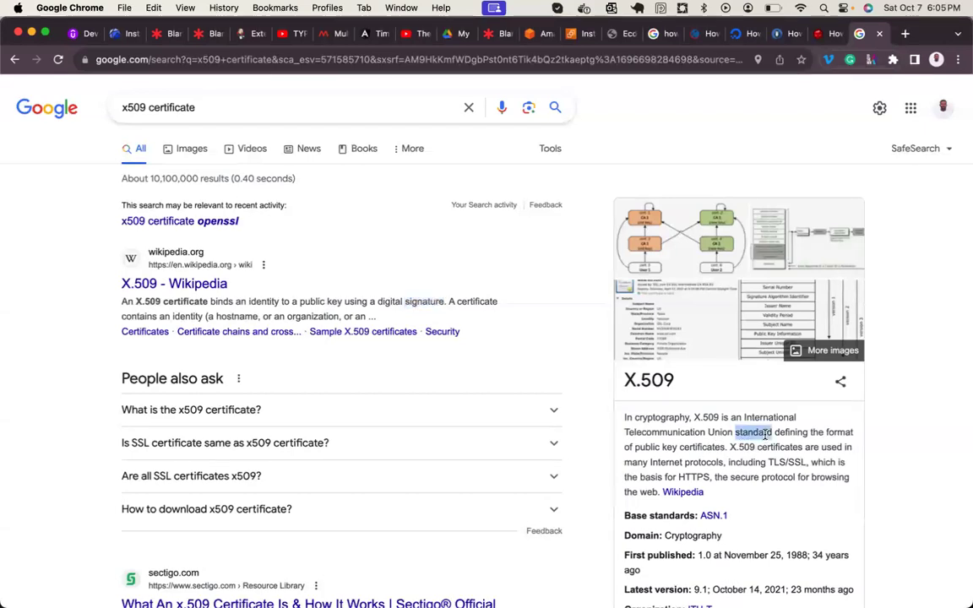
pyautogui.doubleClick(701, 448)
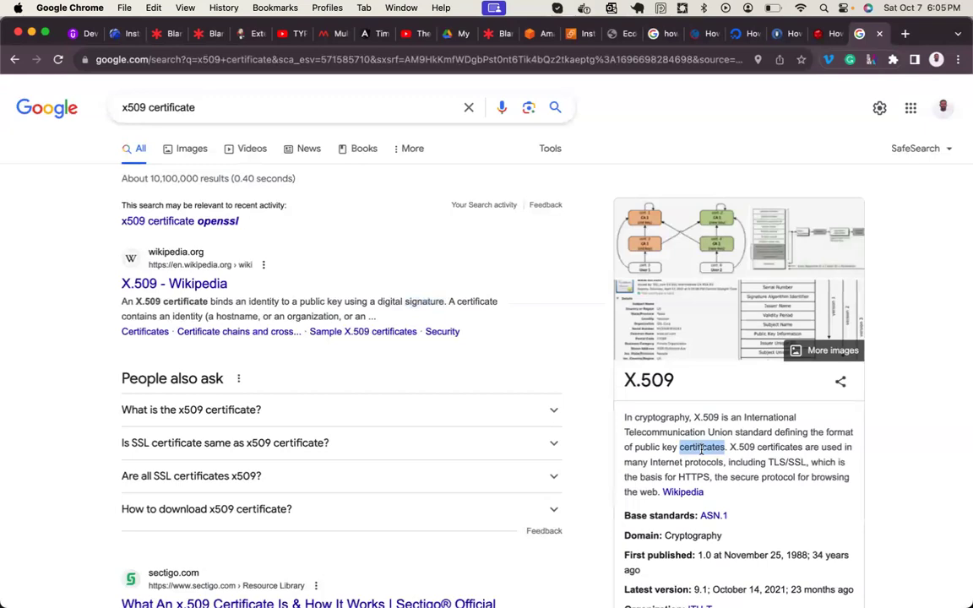
pyautogui.click(714, 452)
pyautogui.moveTo(727, 448); pyautogui.dragTo(732, 431)
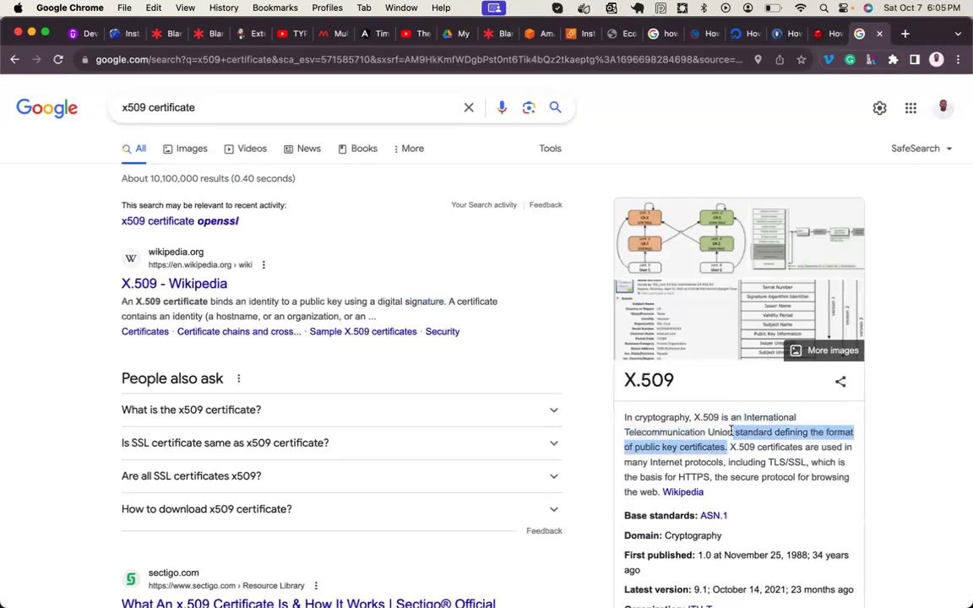
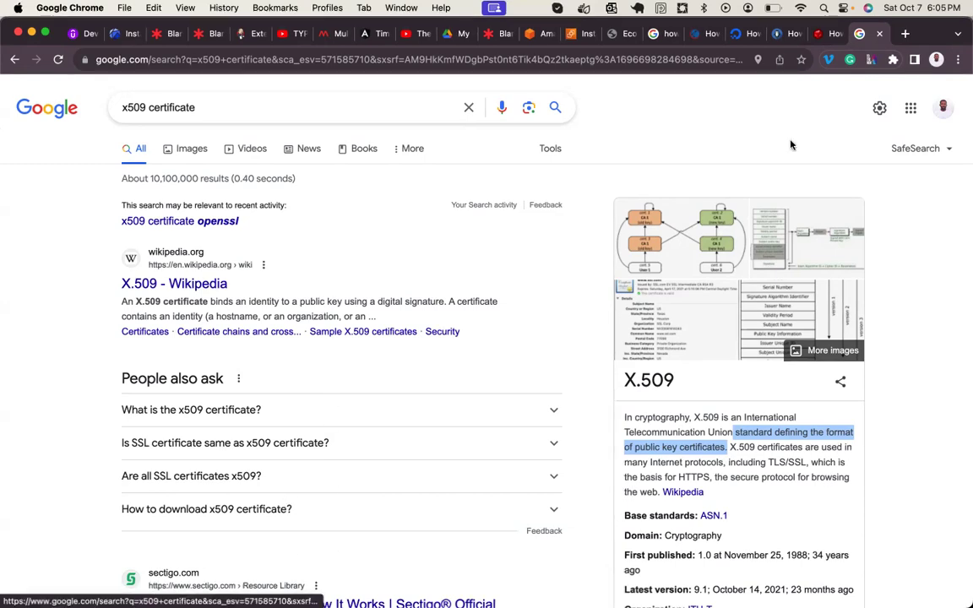
# - Switch Chrome to the devopscube self-signed certificate guide, then bring Terminal to the front
pyautogui.click(829, 38)
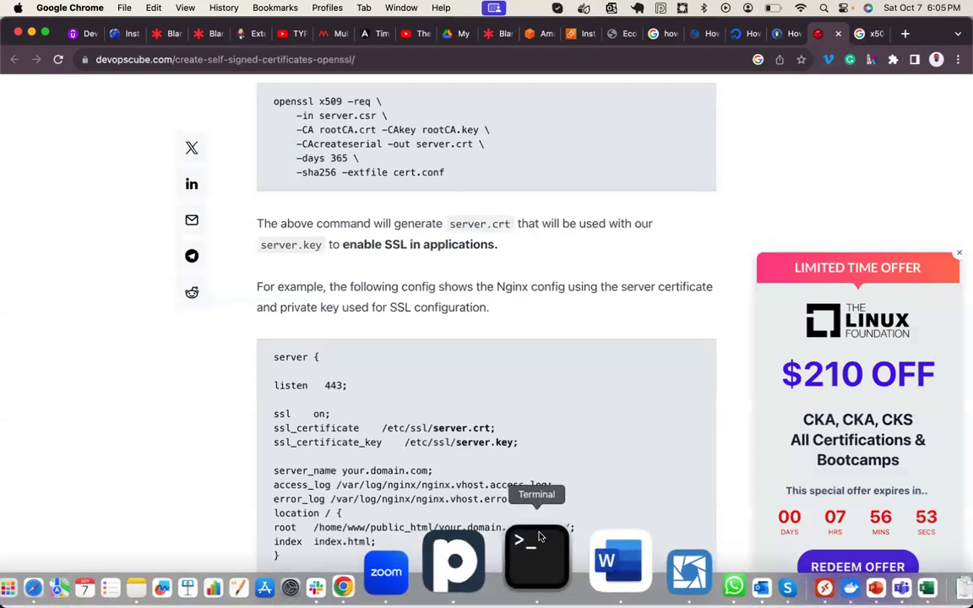
pyautogui.click(539, 558)
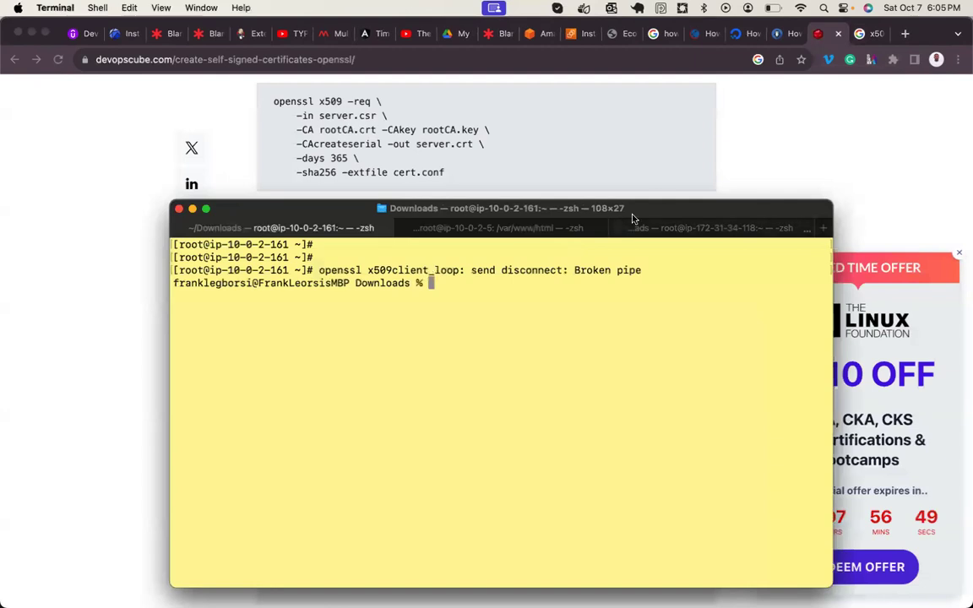
# - Connect the Mac to the other known Wi-Fi network
pyautogui.click(800, 8)
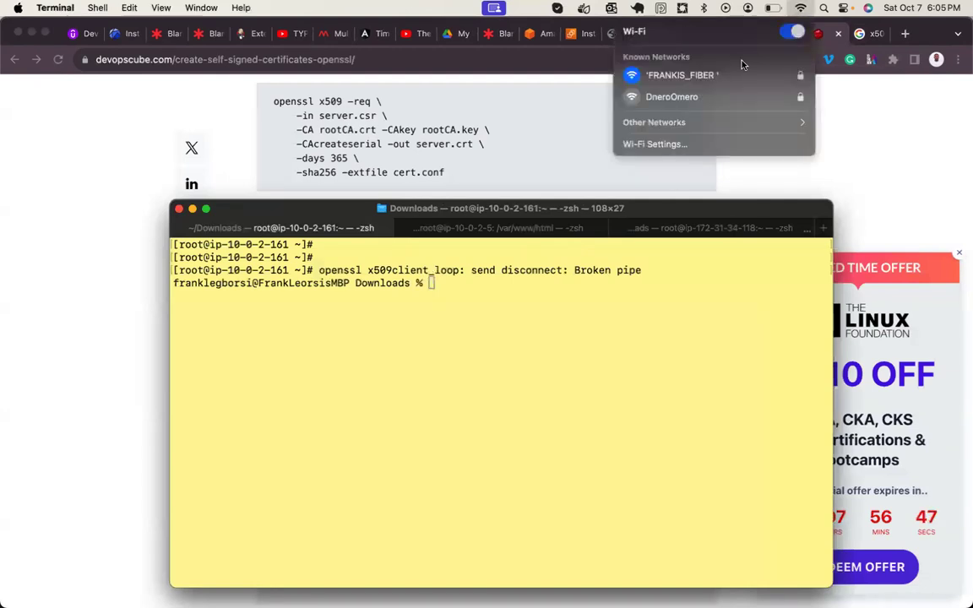
pyautogui.click(712, 99)
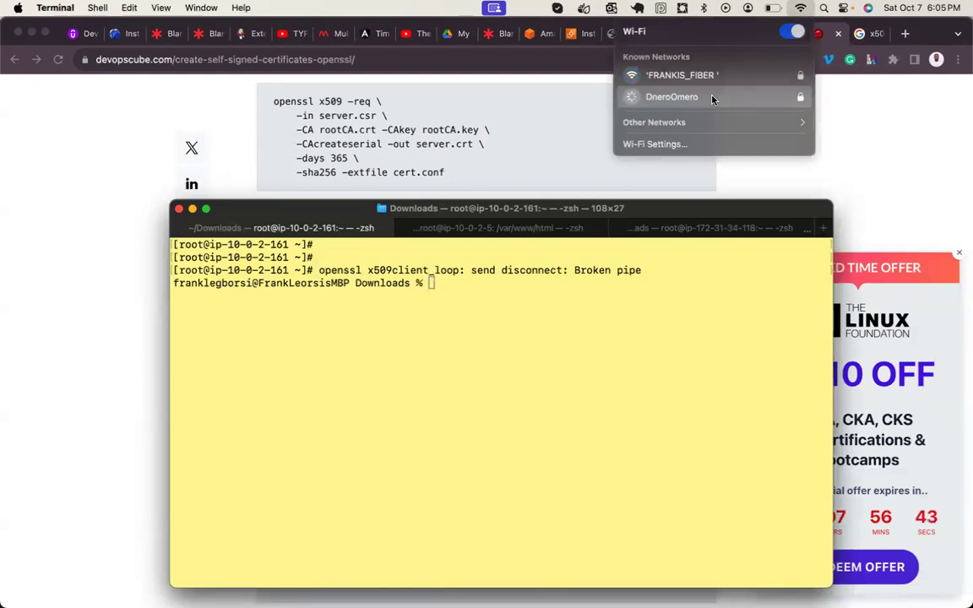
pyautogui.click(657, 353)
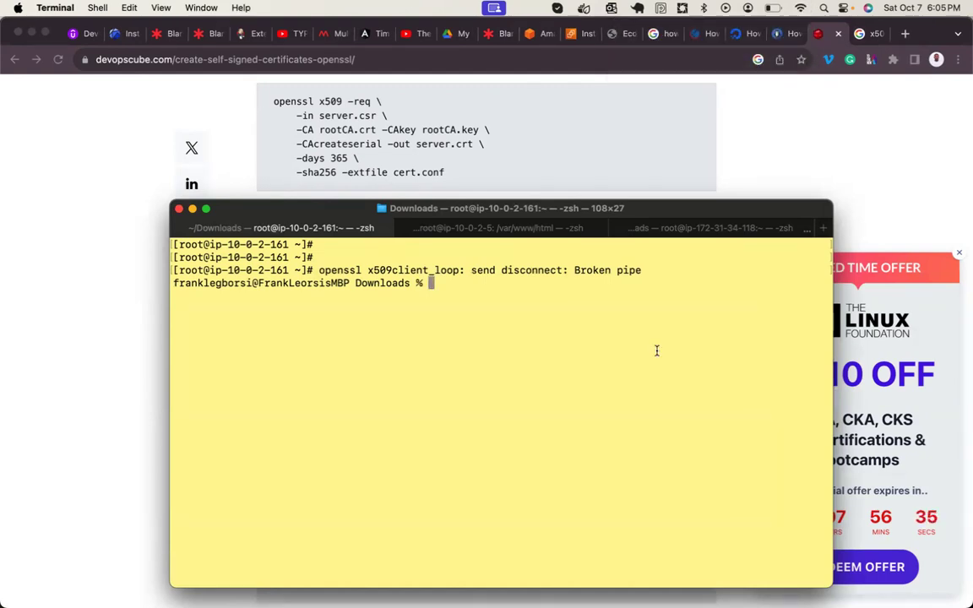
# - Rerun the ssh command to the EC2 host, become root with sudo -i, and clear the screen
pyautogui.press('Up')
pyautogui.press('Return')
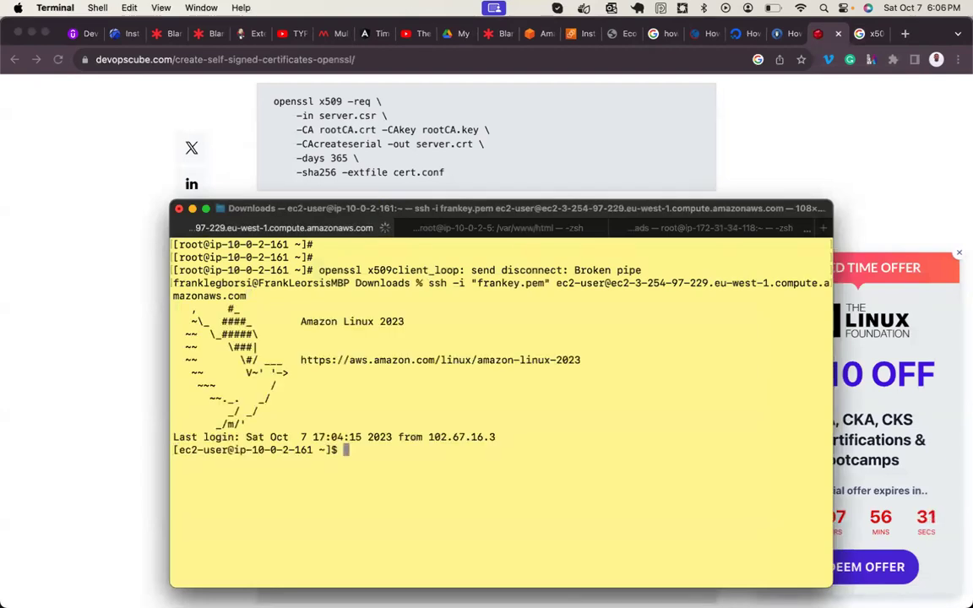
pyautogui.press('Return')
pyautogui.press('Return')
pyautogui.write('sudo -i')
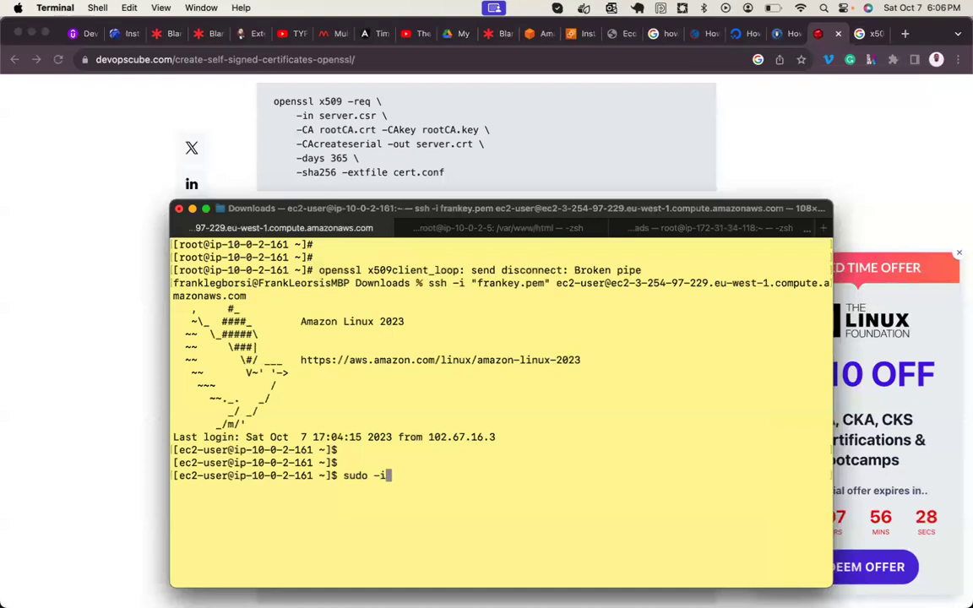
pyautogui.press('Return')
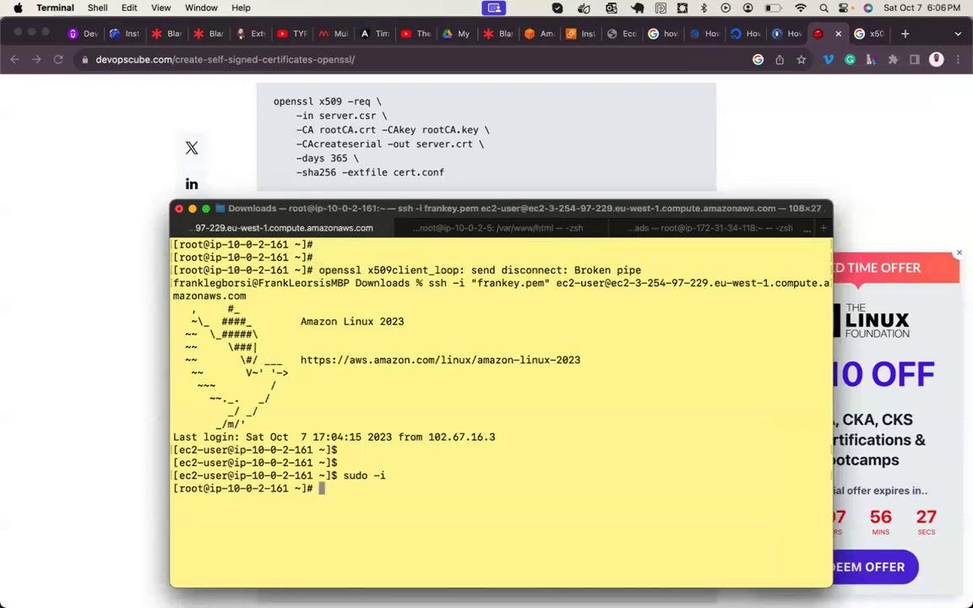
pyautogui.press('super+k')
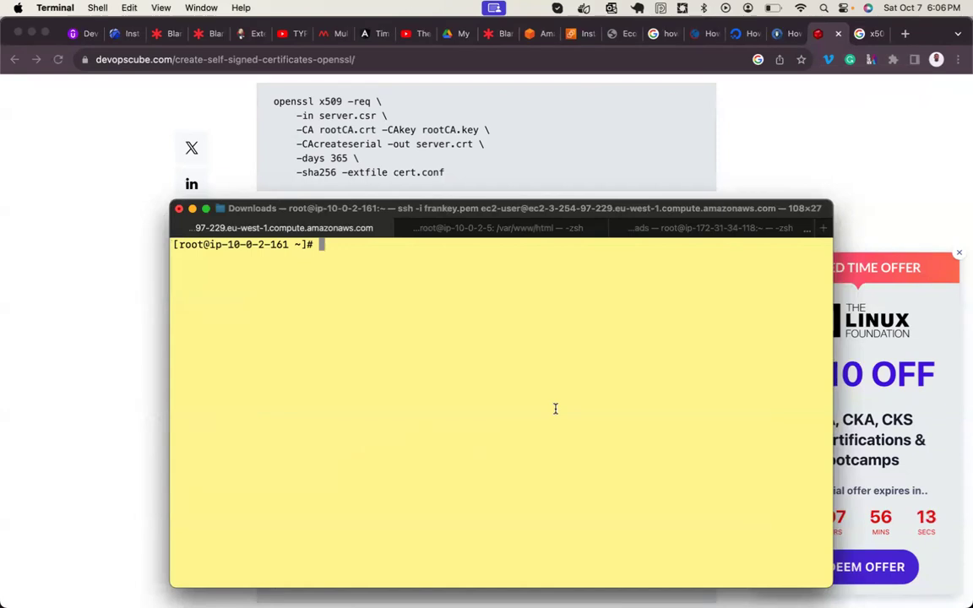
# - Change into the /etc/ssl/mycerts/ directory
pyautogui.write('op')
pyautogui.press('BackSpace')
pyautogui.press('BackSpace')
pyautogui.write('c /etc/')
pyautogui.press('BackSpace')
pyautogui.press('BackSpace')
pyautogui.hotkey('ctrl', 'c')
pyautogui.write('cd /etc/ssl/mh')
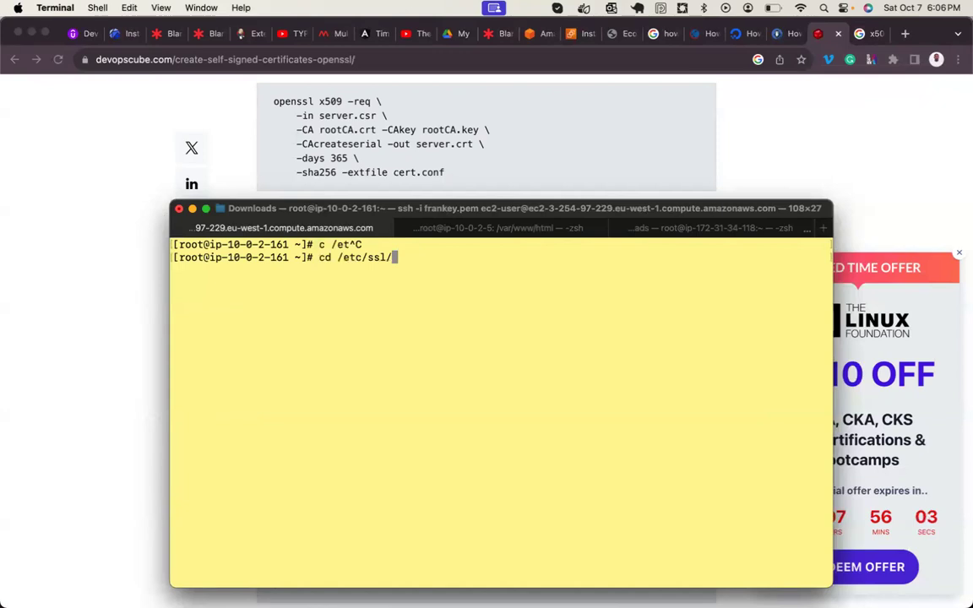
pyautogui.press('BackSpace')
pyautogui.write('mycerts/')
pyautogui.press('Return')
pyautogui.press('Return')
pyautogui.press('Return')
pyautogui.press('Return')
pyautogui.press('Return')
# - List mycerts (server.csr, server.key) and start typing openssl x509 -req -in server.csr
pyautogui.write('ll')
pyautogui.press('Return')
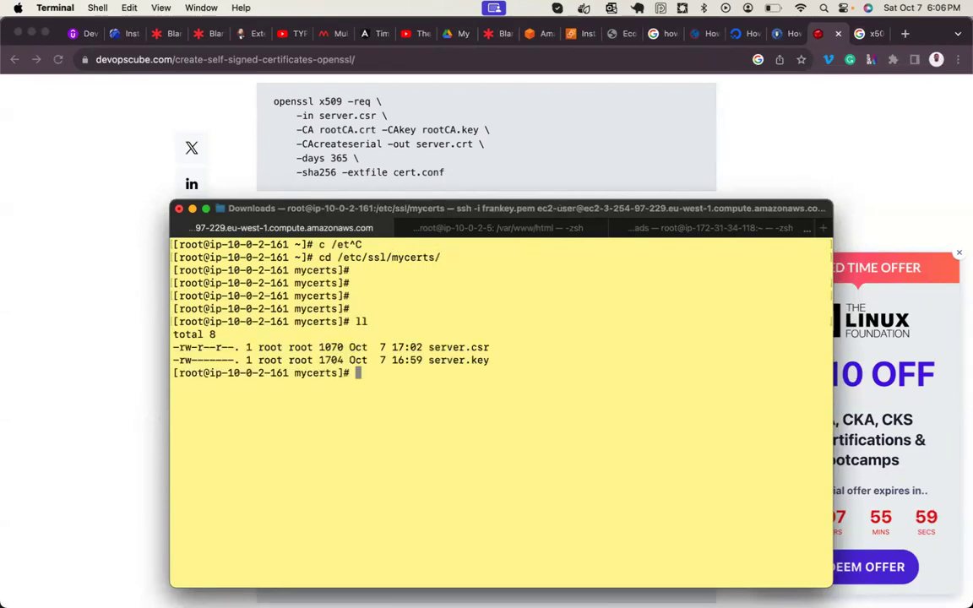
pyautogui.write('opens')
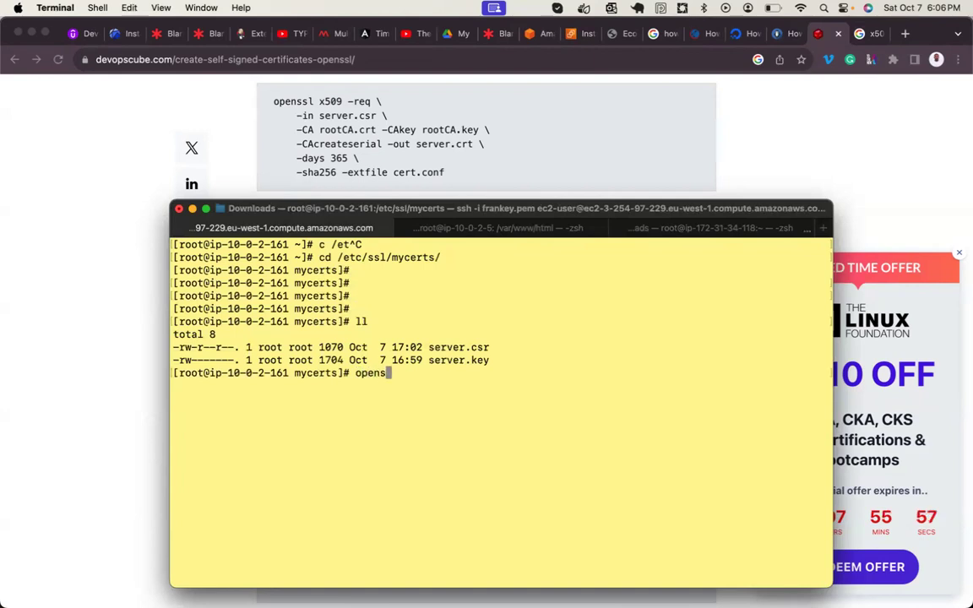
pyautogui.write('sl x509 -req')
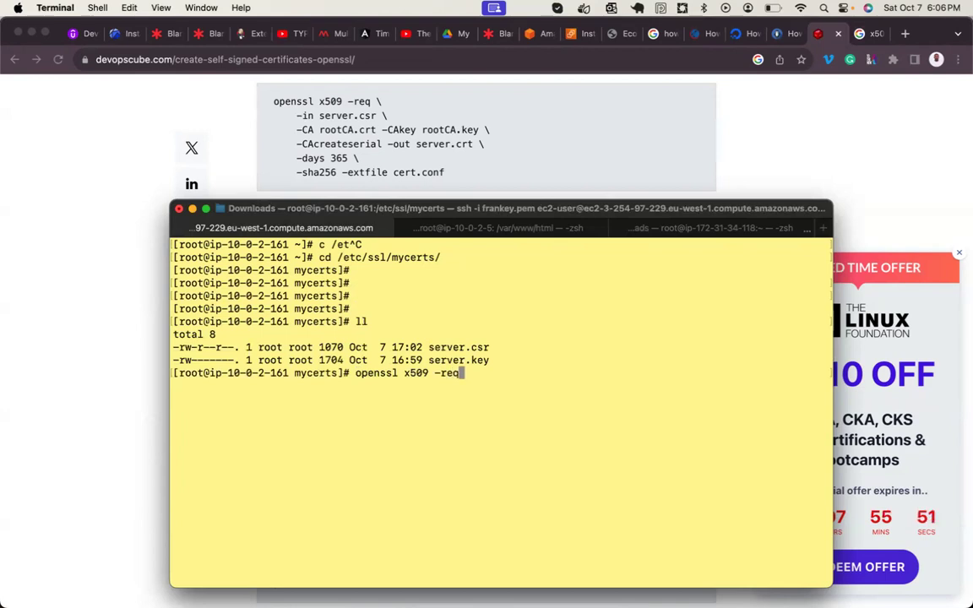
pyautogui.write(' -in server.csr')
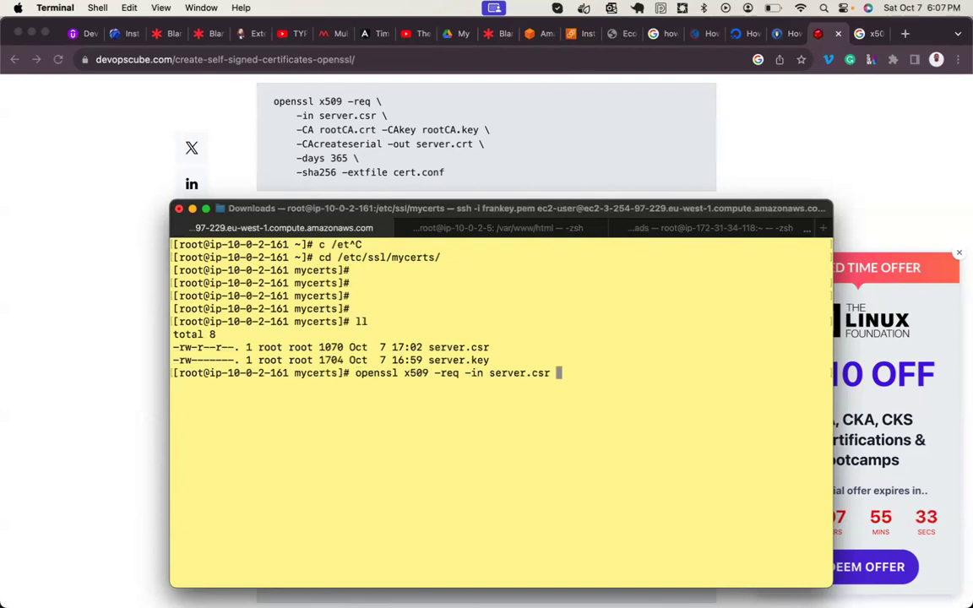
# - Finish the signing command with -out server.crt -days 365 -sha256, dropping the -CA options
pyautogui.write('-CA root')
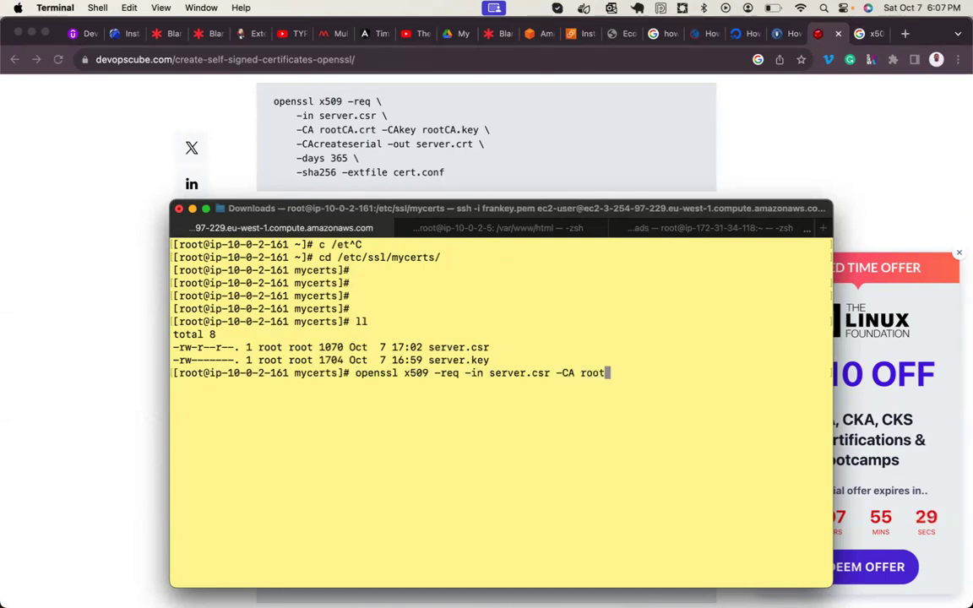
pyautogui.write('CA')
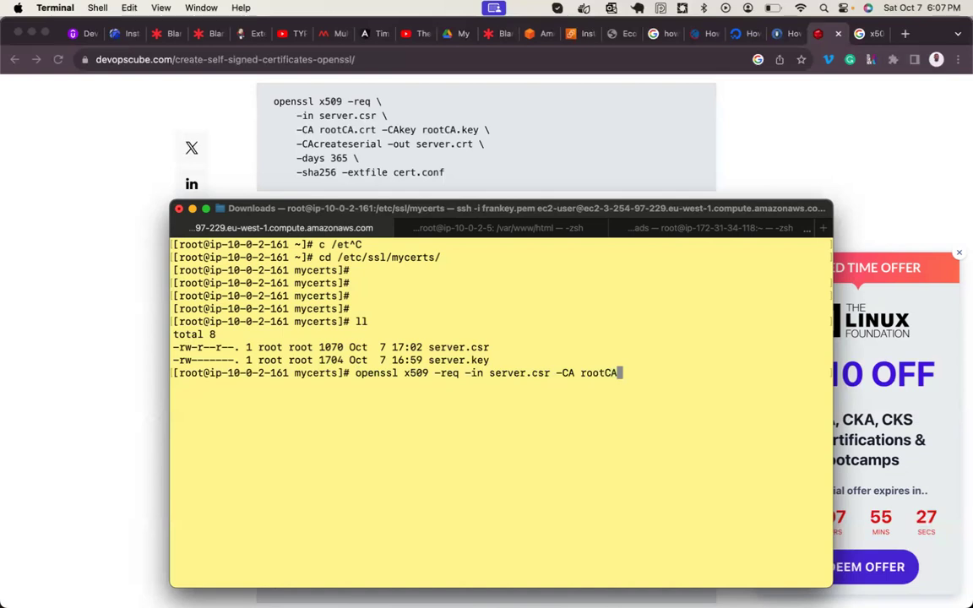
pyautogui.write('.crt -CA')
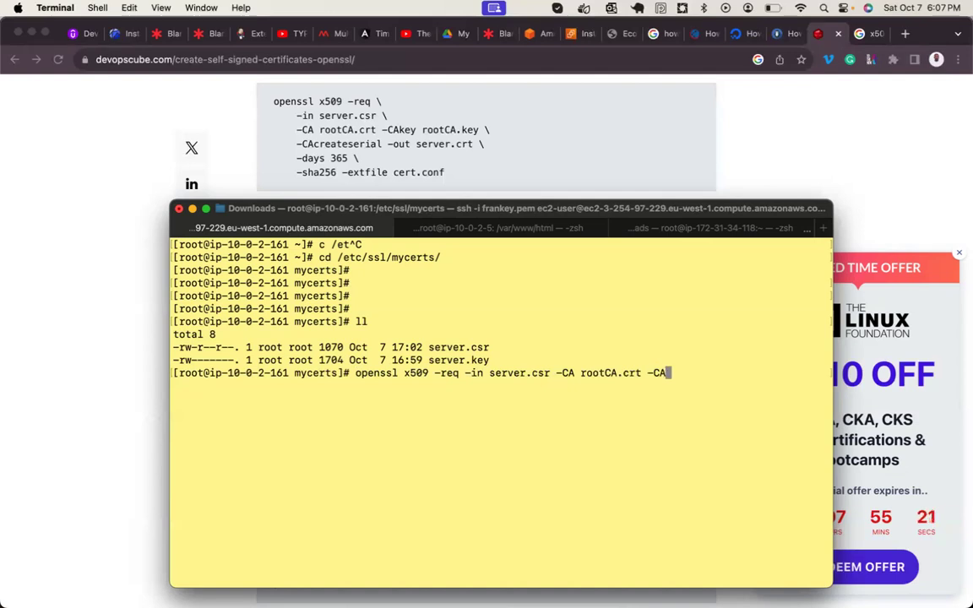
pyautogui.write('key root')
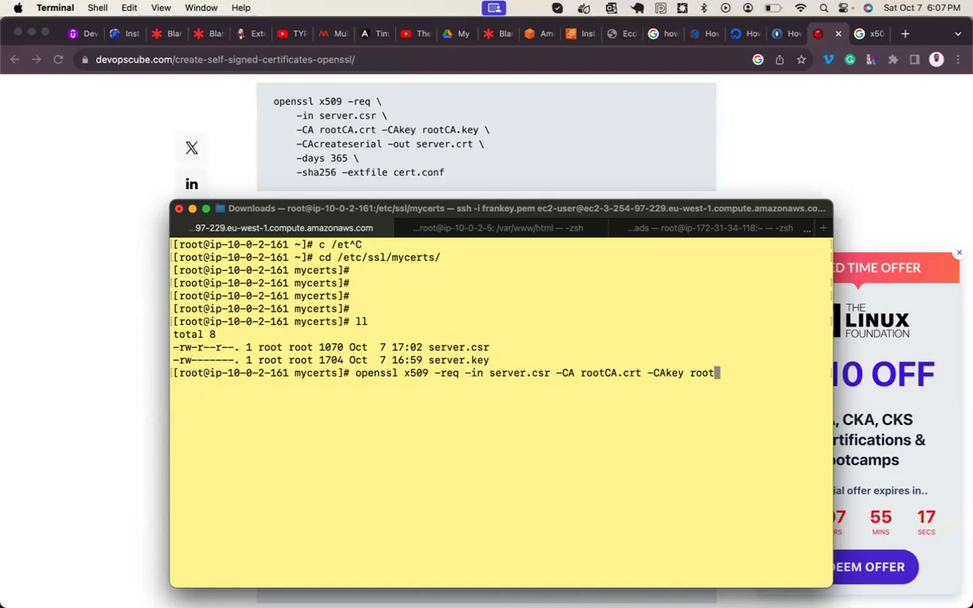
pyautogui.press('BackSpace')
pyautogui.press('BackSpace')
pyautogui.press('BackSpace')
pyautogui.press('BackSpace')
pyautogui.press('BackSpace')
pyautogui.press('BackSpace')
pyautogui.press('BackSpace')
pyautogui.press('BackSpace')
pyautogui.press('BackSpace')
pyautogui.press('BackSpace')
pyautogui.press('BackSpace')
pyautogui.press('BackSpace')
pyautogui.press('BackSpace')
pyautogui.press('BackSpace')
pyautogui.press('BackSpace')
pyautogui.press('BackSpace')
pyautogui.press('BackSpace')
pyautogui.press('BackSpace')
pyautogui.press('BackSpace')
pyautogui.press('BackSpace')
pyautogui.press('BackSpace')
pyautogui.press('BackSpace')
pyautogui.press('BackSpace')
pyautogui.press('BackSpace')
pyautogui.press('BackSpace')
pyautogui.press('BackSpace')
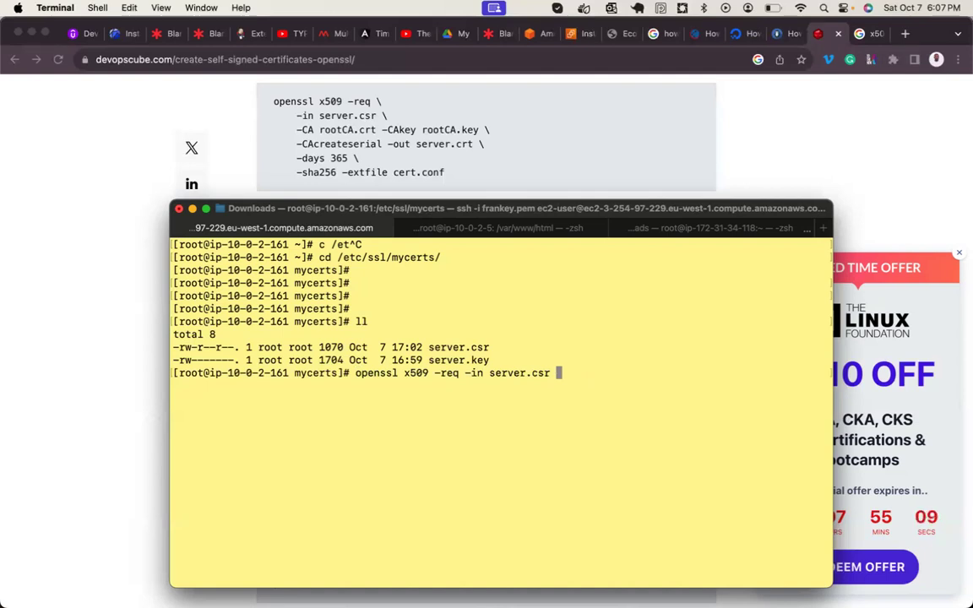
pyautogui.write('-out server.crt')
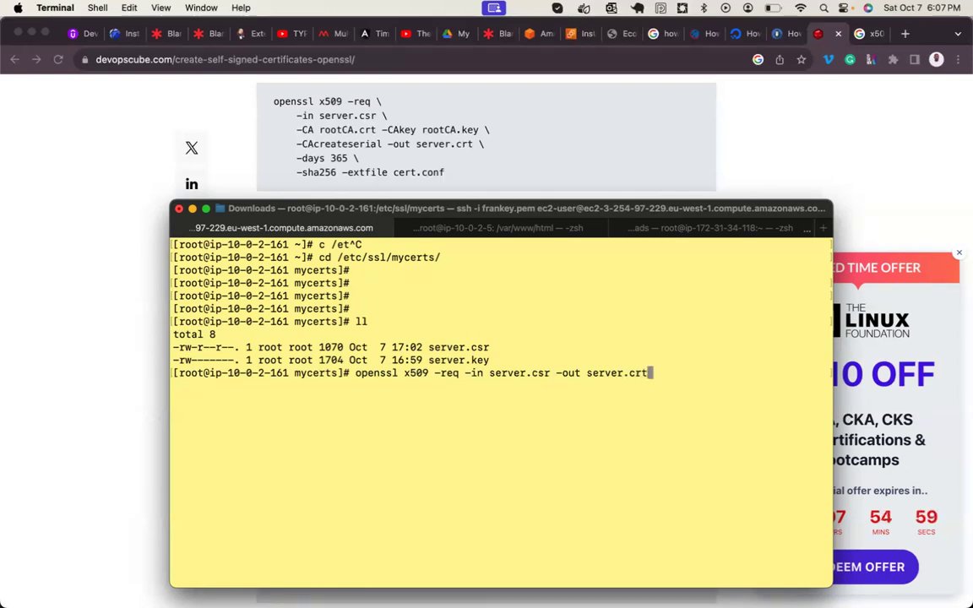
pyautogui.write(' -days')
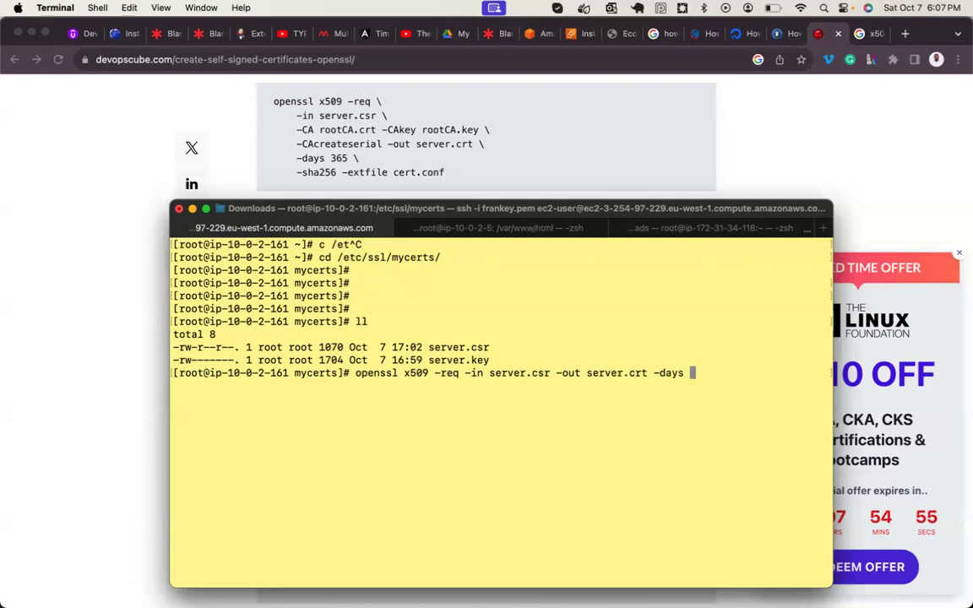
pyautogui.write(' 365')
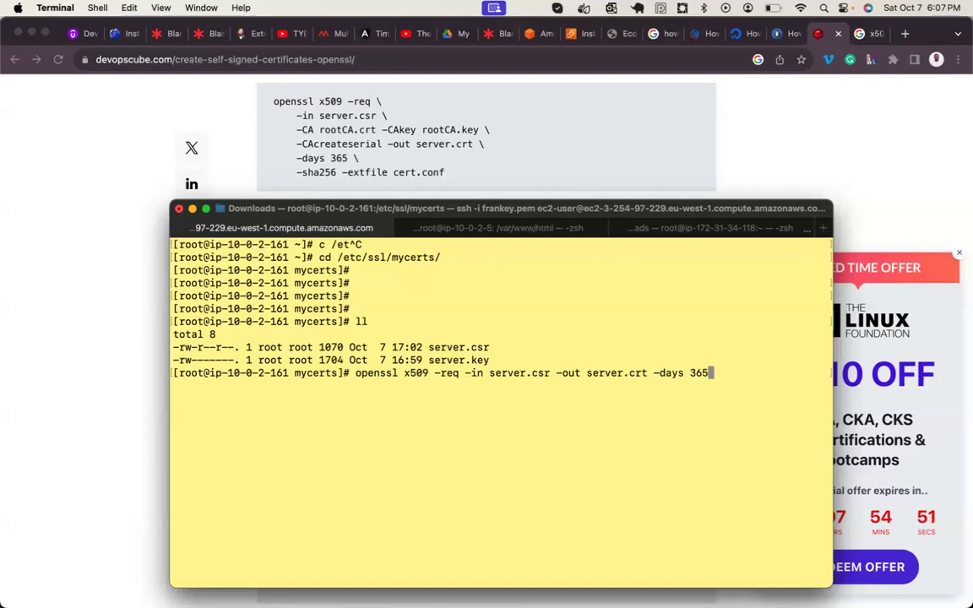
pyautogui.write(' -sha')
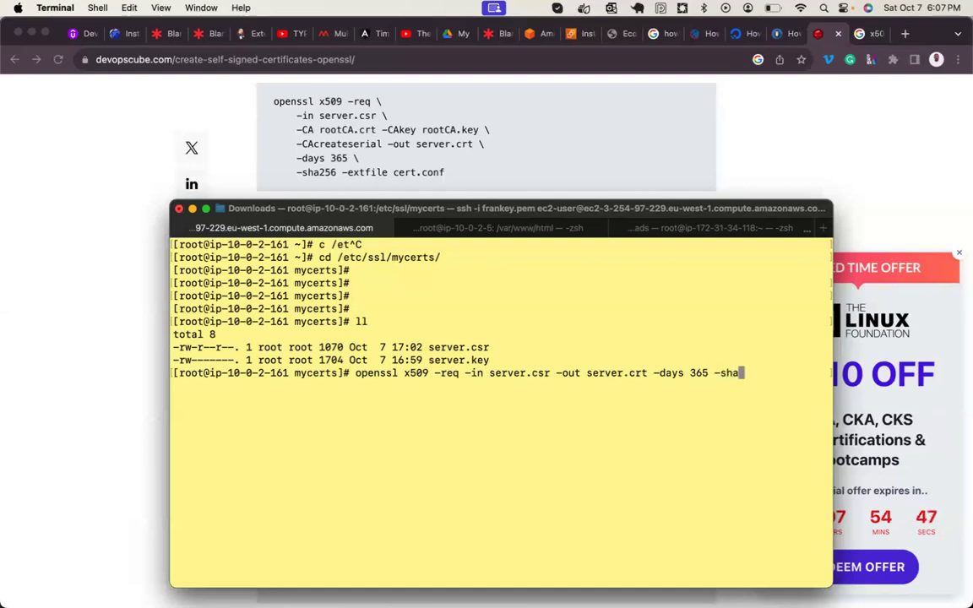
pyautogui.write('256')
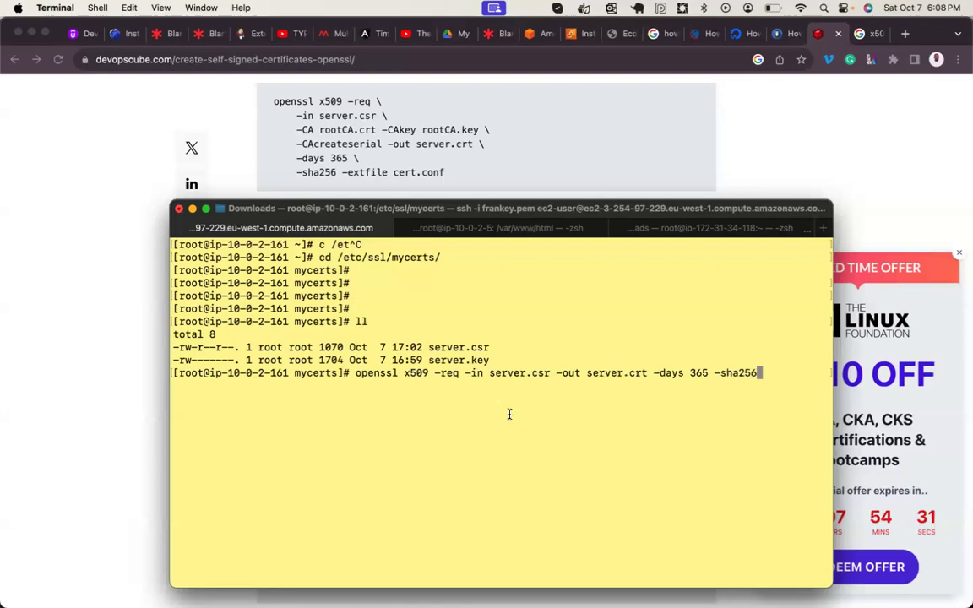
pyautogui.doubleClick(412, 372)
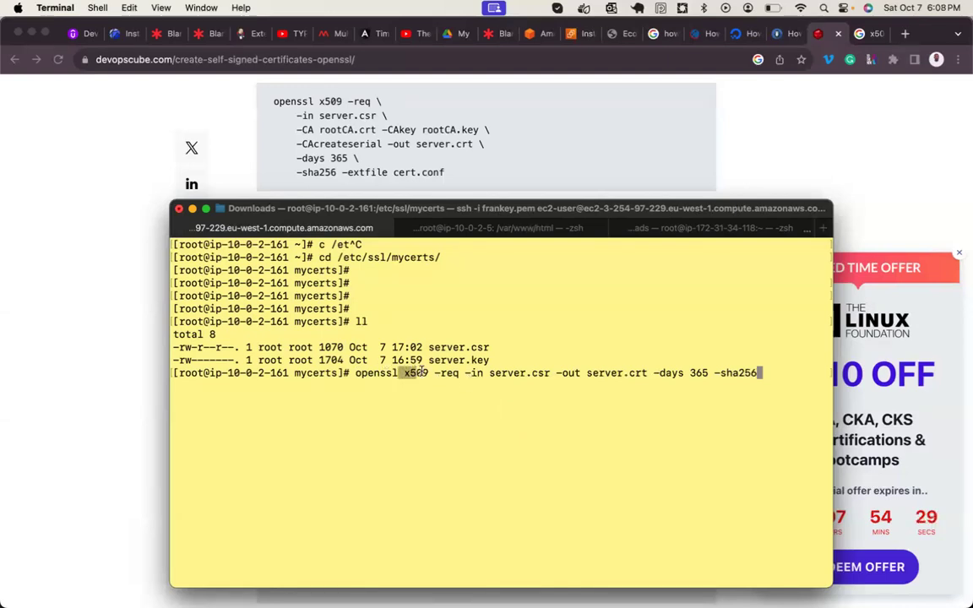
pyautogui.doubleClick(446, 372)
pyautogui.moveTo(591, 374); pyautogui.dragTo(653, 374)
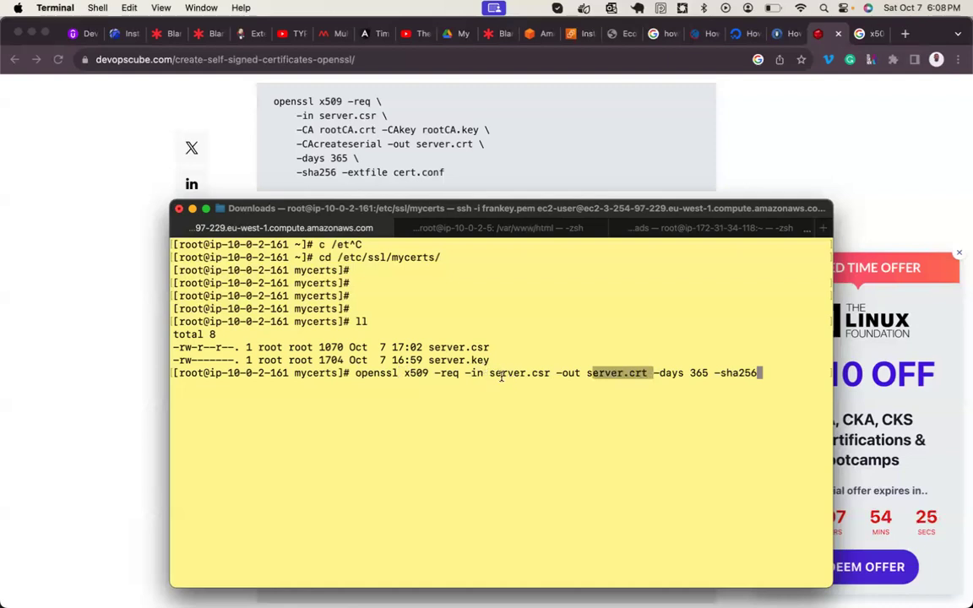
pyautogui.moveTo(491, 374); pyautogui.dragTo(567, 380)
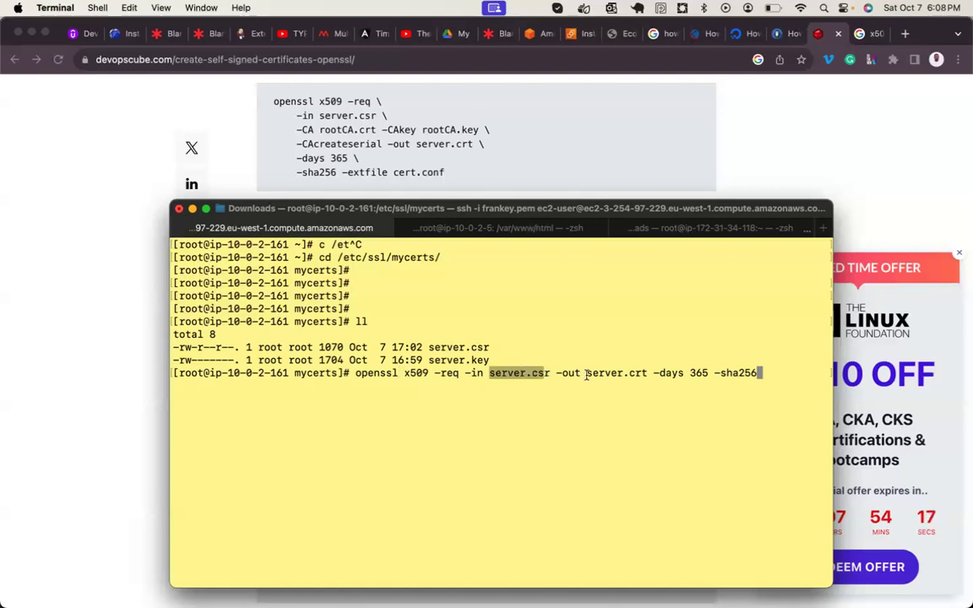
pyautogui.moveTo(587, 376); pyautogui.dragTo(645, 378)
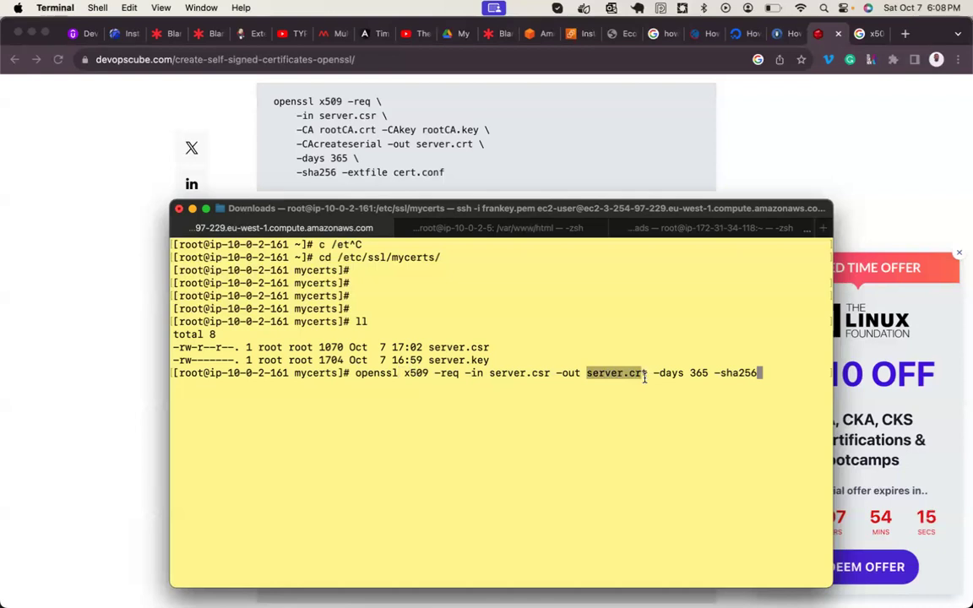
pyautogui.moveTo(563, 376); pyautogui.dragTo(605, 374)
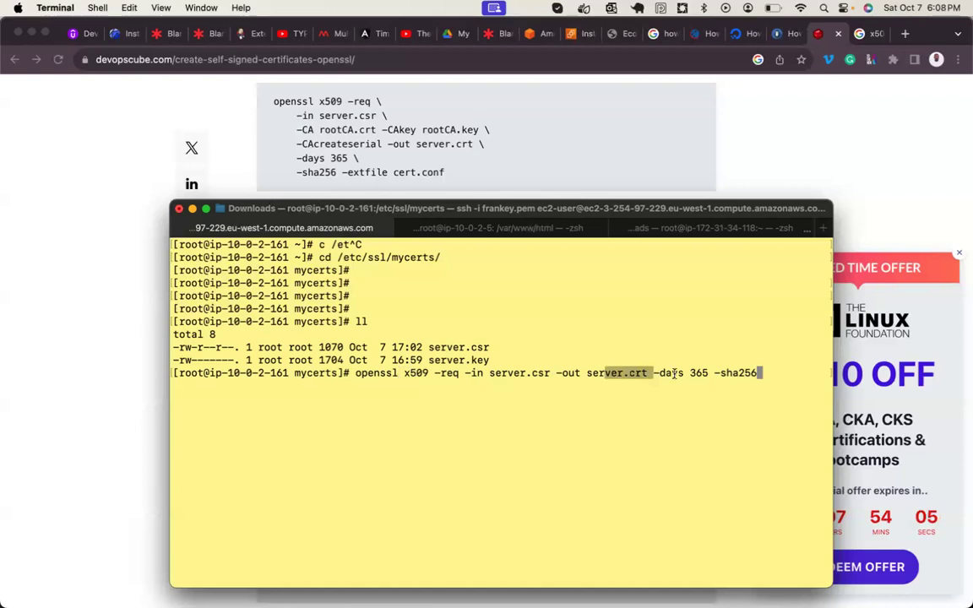
pyautogui.click(760, 374)
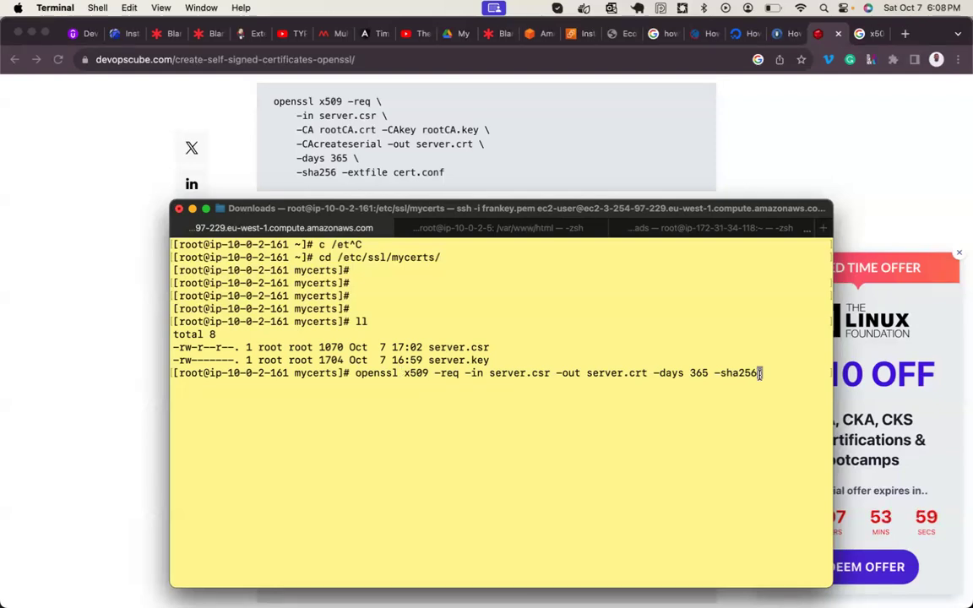
pyautogui.moveTo(363, 378); pyautogui.dragTo(513, 375)
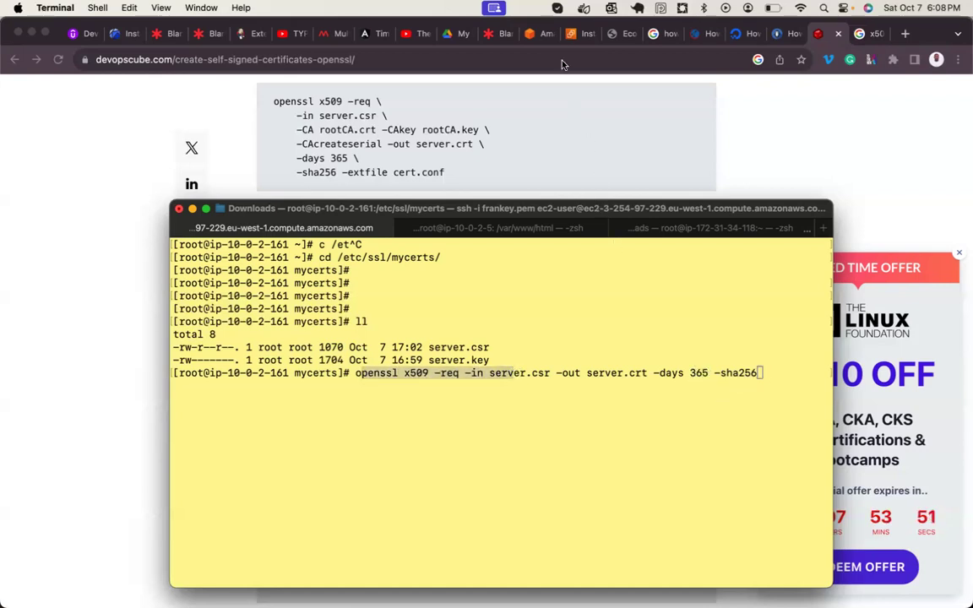
pyautogui.click(729, 377)
pyautogui.doubleClick(730, 373)
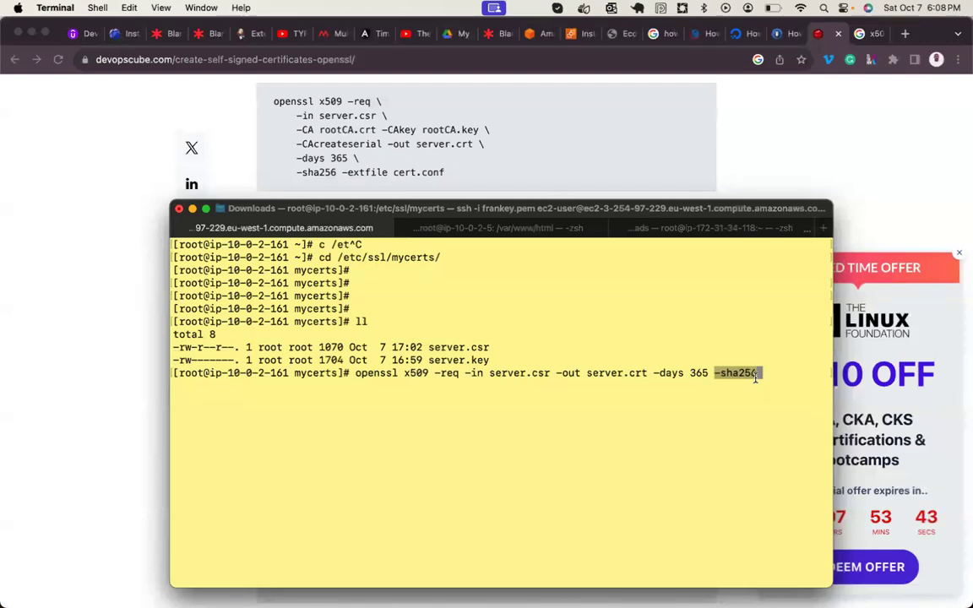
# - Run the openssl x509 signing command and highlight the self-signature ok and private-key error messages
pyautogui.press('Return')
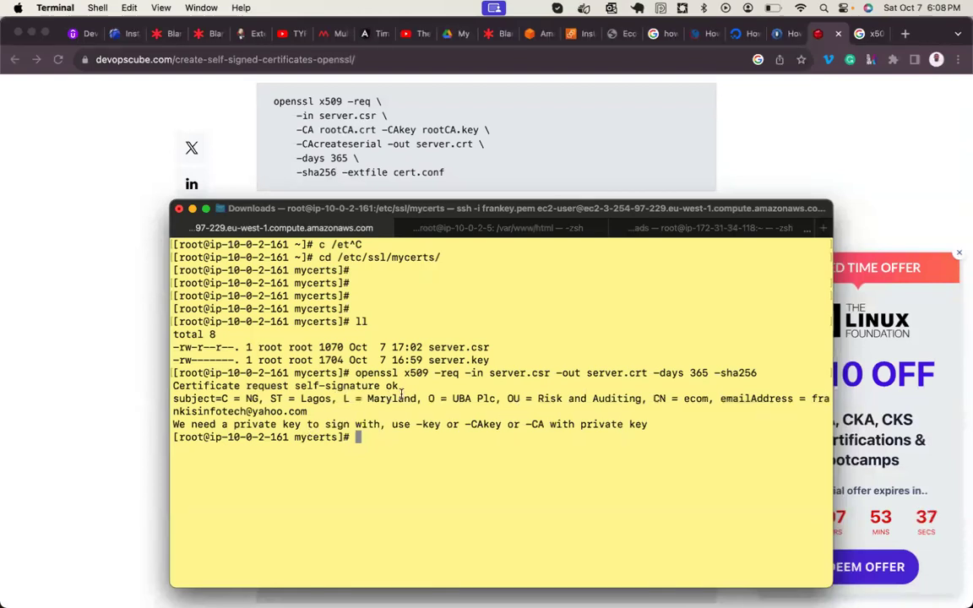
pyautogui.moveTo(410, 385)
pyautogui.mouseDown()
pyautogui.moveTo(173, 387)
pyautogui.moveTo(265, 398)
pyautogui.moveTo(277, 412)
pyautogui.moveTo(338, 398)
pyautogui.moveTo(673, 399)
pyautogui.mouseUp()
pyautogui.click(200, 398)
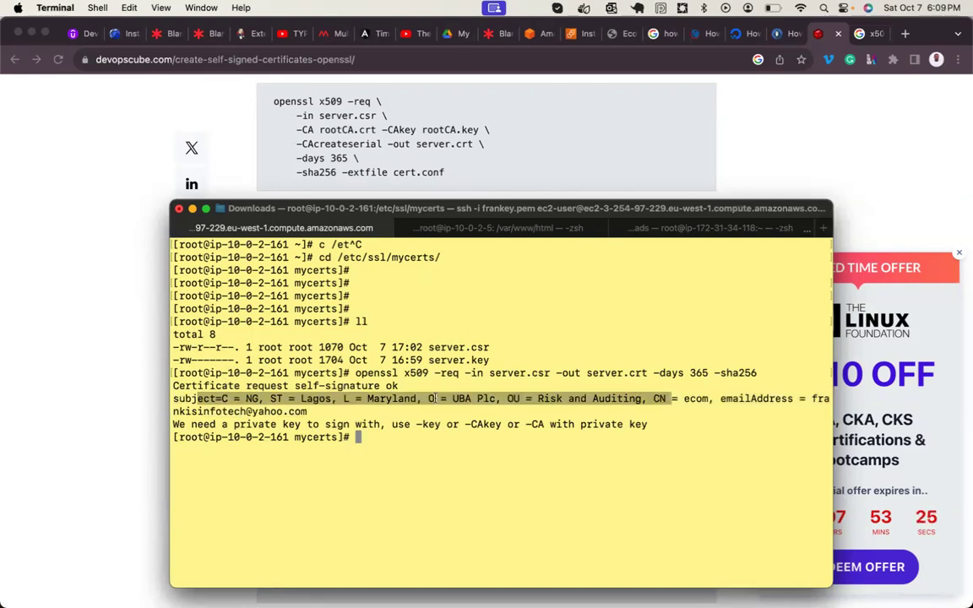
pyautogui.moveTo(203, 425); pyautogui.dragTo(379, 427)
pyautogui.moveTo(465, 425); pyautogui.dragTo(501, 425)
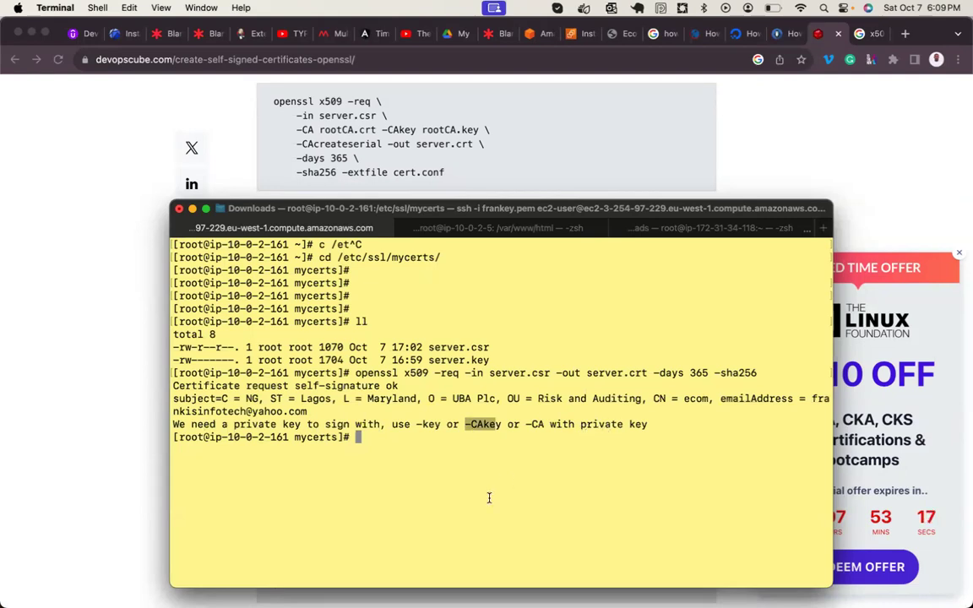
# - Rerun the signing command with -CAkey server.key inserted after server.csr
pyautogui.press('Return')
pyautogui.press('Return')
pyautogui.press('Up')
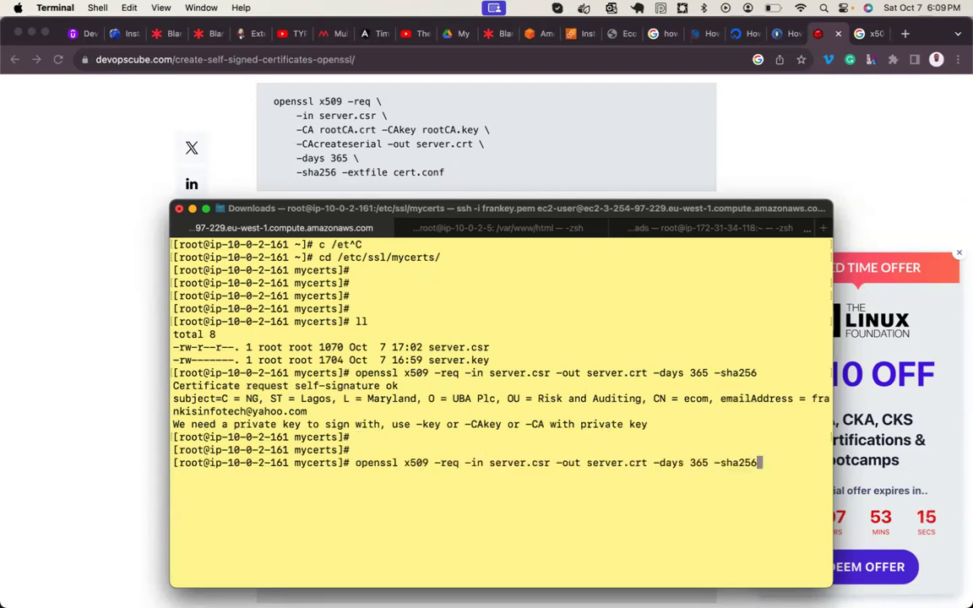
pyautogui.press('Left')
pyautogui.press('Left')
pyautogui.press('Left')
pyautogui.press('Left')
pyautogui.press('Left')
pyautogui.press('Left')
pyautogui.press('Left')
pyautogui.press('Left')
pyautogui.press('Left')
pyautogui.press('Left')
pyautogui.press('Left')
pyautogui.press('Left')
pyautogui.press('Left')
pyautogui.press('Left')
pyautogui.press('Left')
pyautogui.press('Left')
pyautogui.press('Left')
pyautogui.press('Left')
pyautogui.press('Left')
pyautogui.press('Left')
pyautogui.press('Left')
pyautogui.press('Left')
pyautogui.press('Left')
pyautogui.press('Left')
pyautogui.press('Left')
pyautogui.press('Left')
pyautogui.press('Left')
pyautogui.press('Left')
pyautogui.press('Left')
pyautogui.press('Left')
pyautogui.press('Left')
pyautogui.press('Left')
pyautogui.press('Left')
pyautogui.press('Left')
pyautogui.write('-')
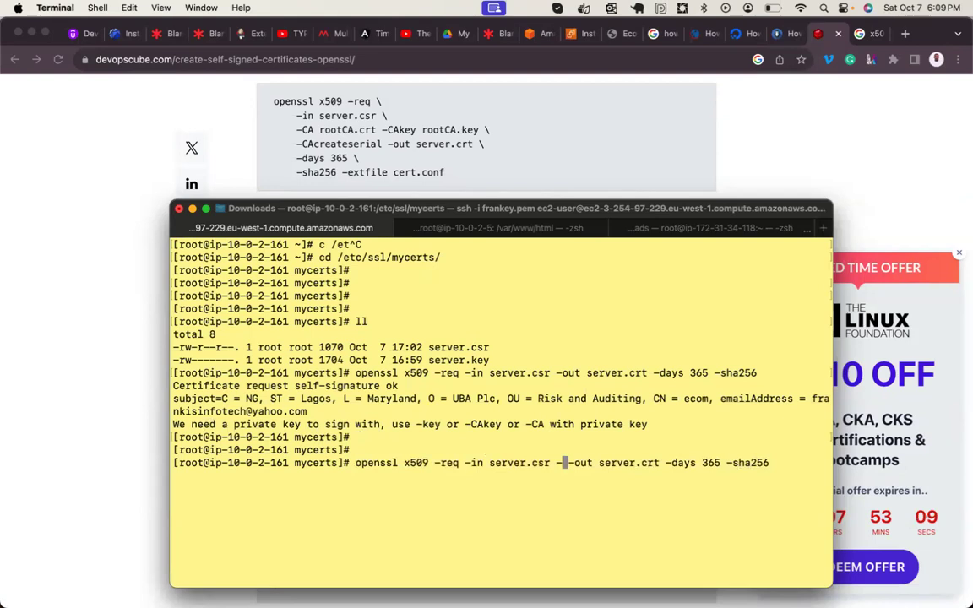
pyautogui.write('CAkey ')
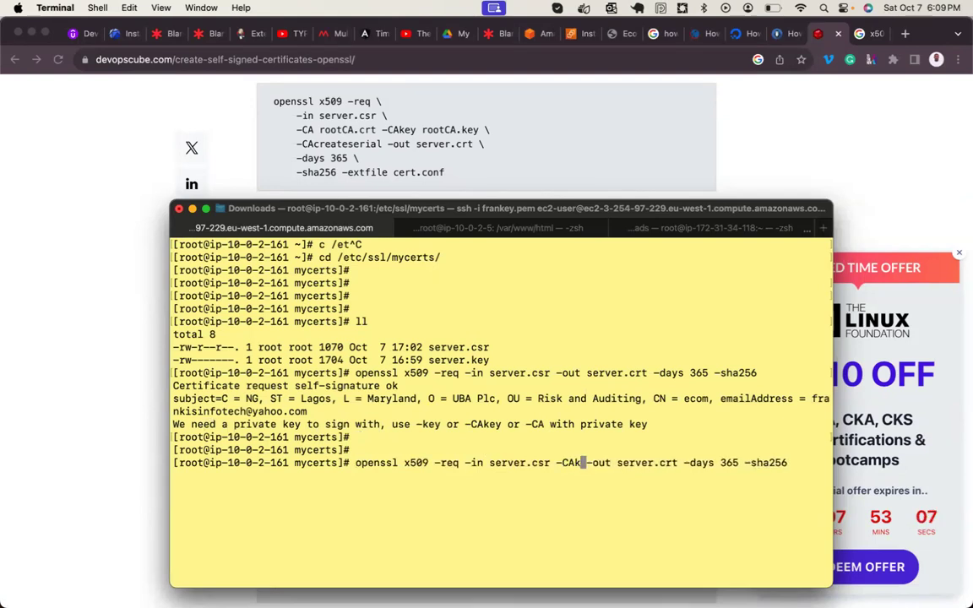
pyautogui.write('server.')
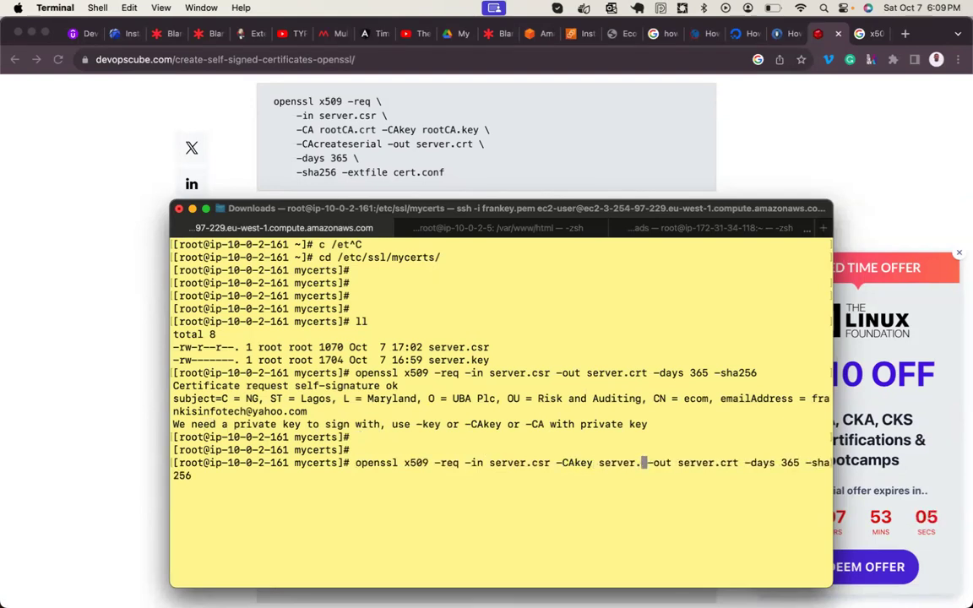
pyautogui.write('key')
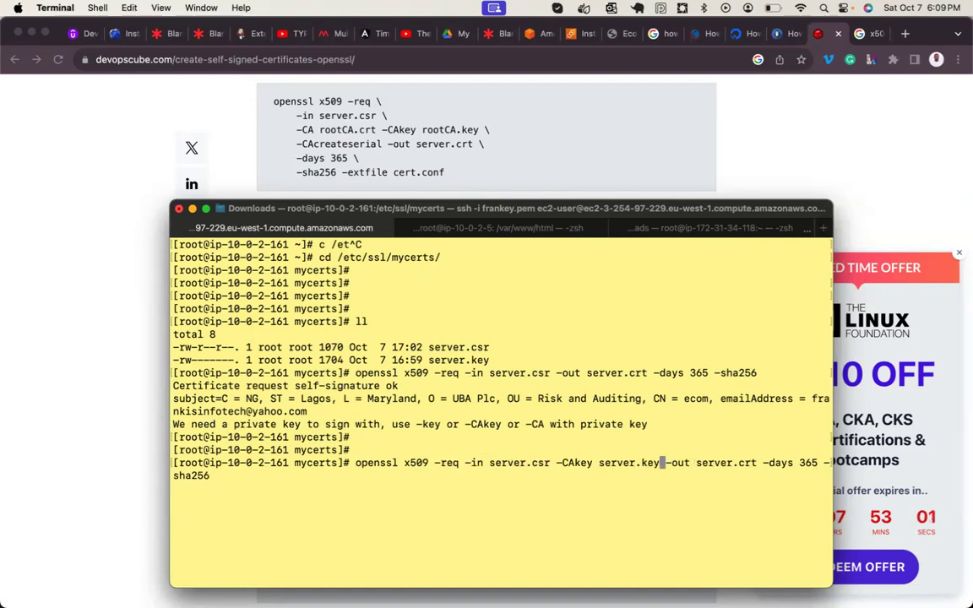
pyautogui.press('Return')
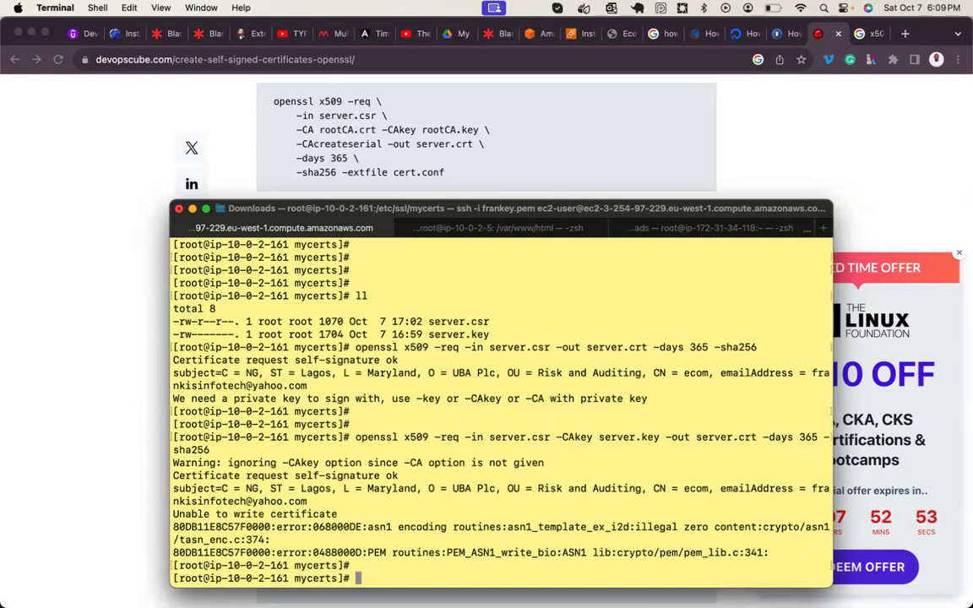
# - Clear the screen, list mycerts, and delete the empty server.crt with rm -rf
pyautogui.hotkey('ctrl', 'l')
pyautogui.write('l')
pyautogui.write('ll')
pyautogui.press('Return')
pyautogui.write('rm -rf se')
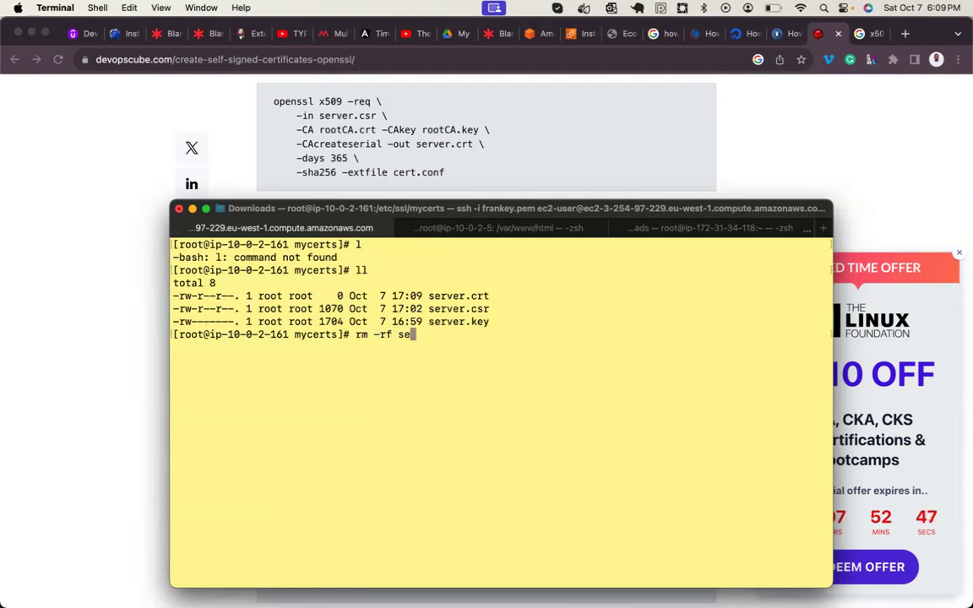
pyautogui.write('rver.crt')
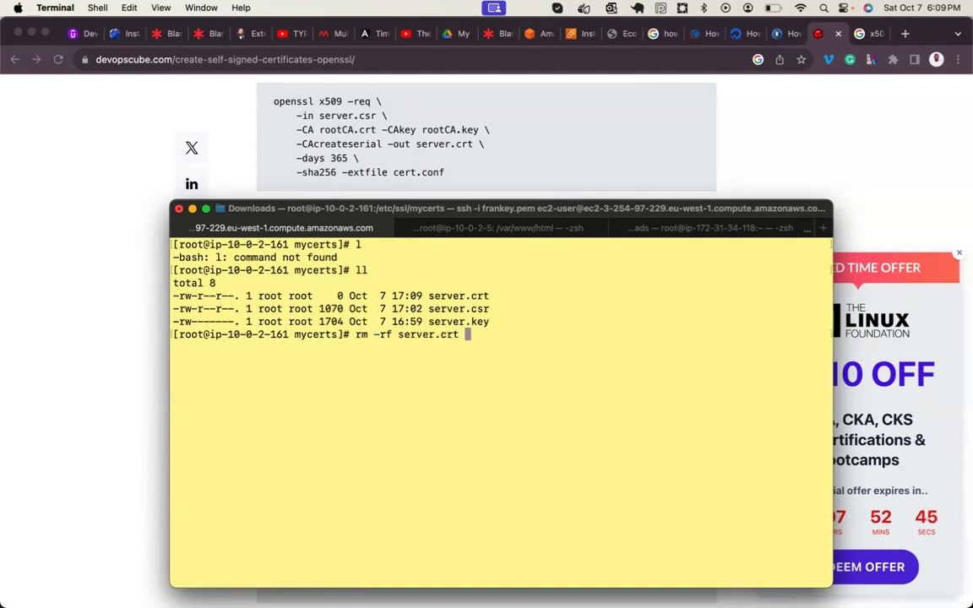
pyautogui.press('Return')
pyautogui.press('Return')
pyautogui.press('Return')
pyautogui.press('Return')
# - Rerun the openssl signing command, delete server.crt again, and clear the screen
pyautogui.press('Up')
pyautogui.press('Up')
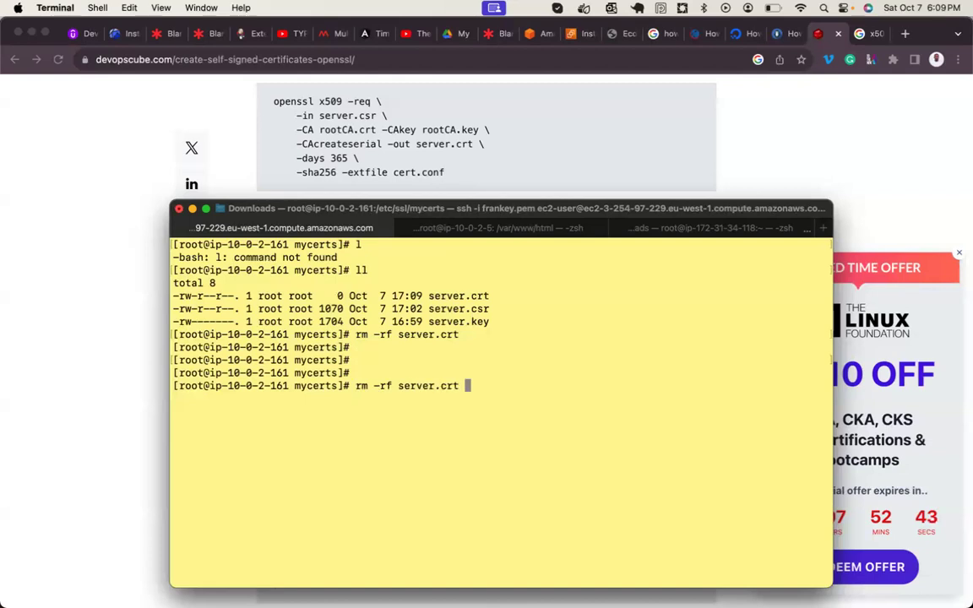
pyautogui.press('BackSpace')
pyautogui.press('BackSpace')
pyautogui.write('openssl x509 -req -in server.csr -CAkey server.key -out server.crt -days 365 -sha256')
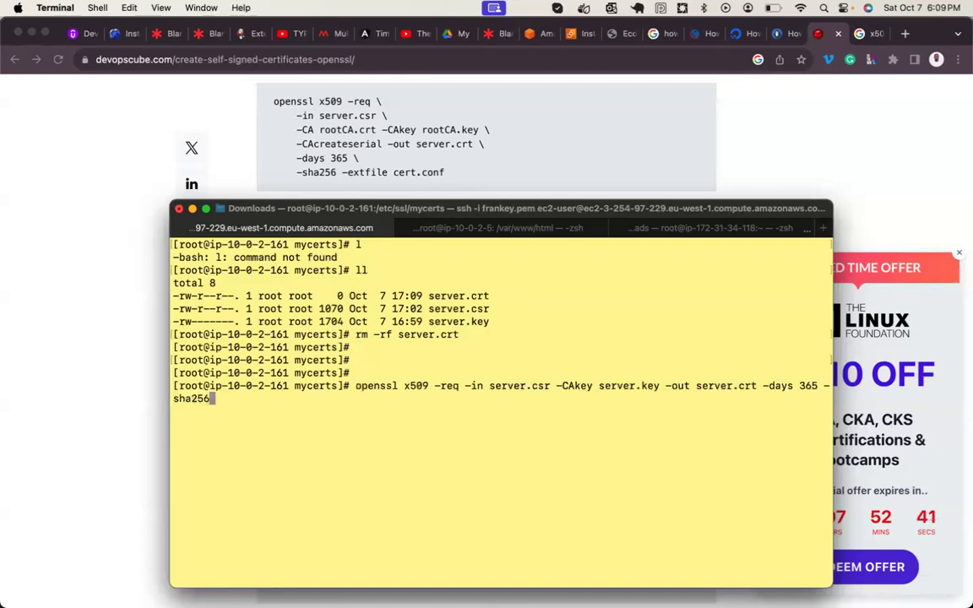
pyautogui.press('Return')
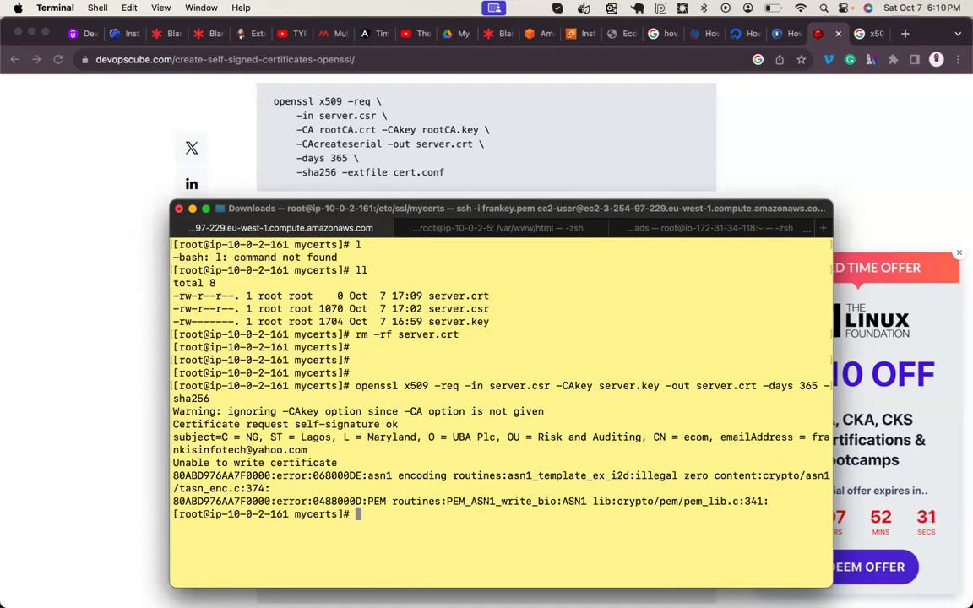
pyautogui.press('Up')
pyautogui.press('Up')
pyautogui.press('Return')
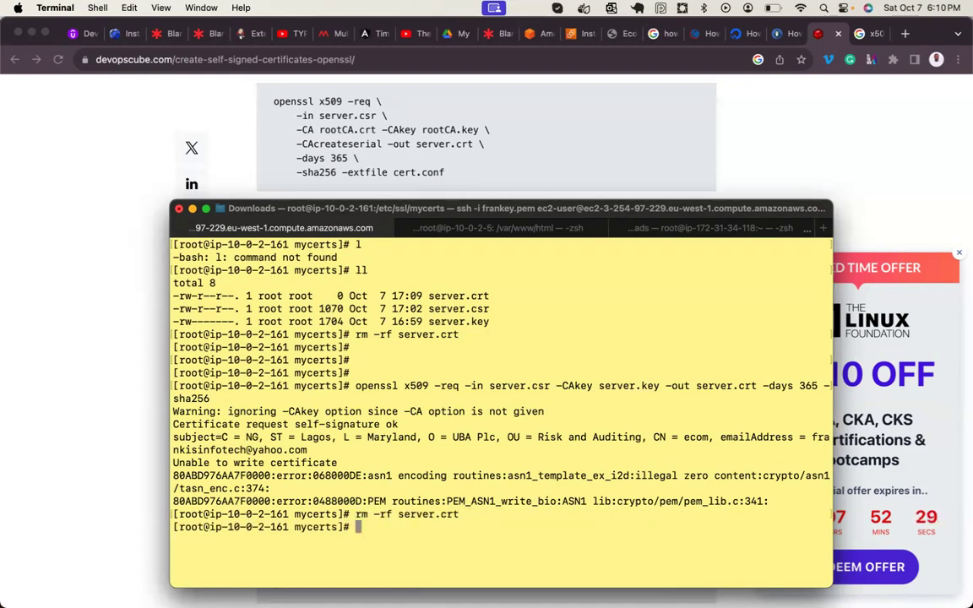
pyautogui.hotkey('ctrl', 'l')
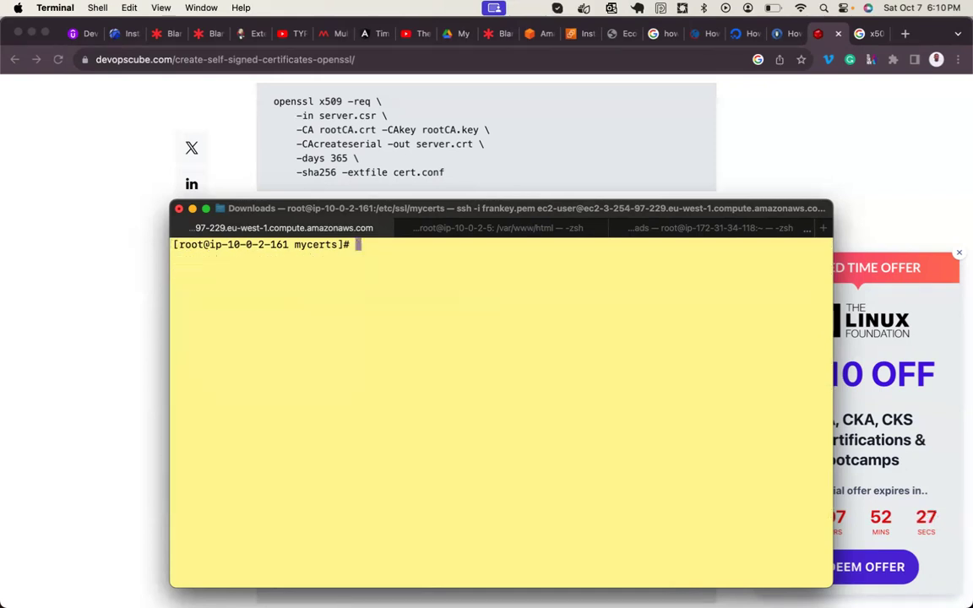
# - Rerun the signing command with -CAcreateserial after server.key and select the ignored -CAkey warning
pyautogui.write('rm -rf server.crt')
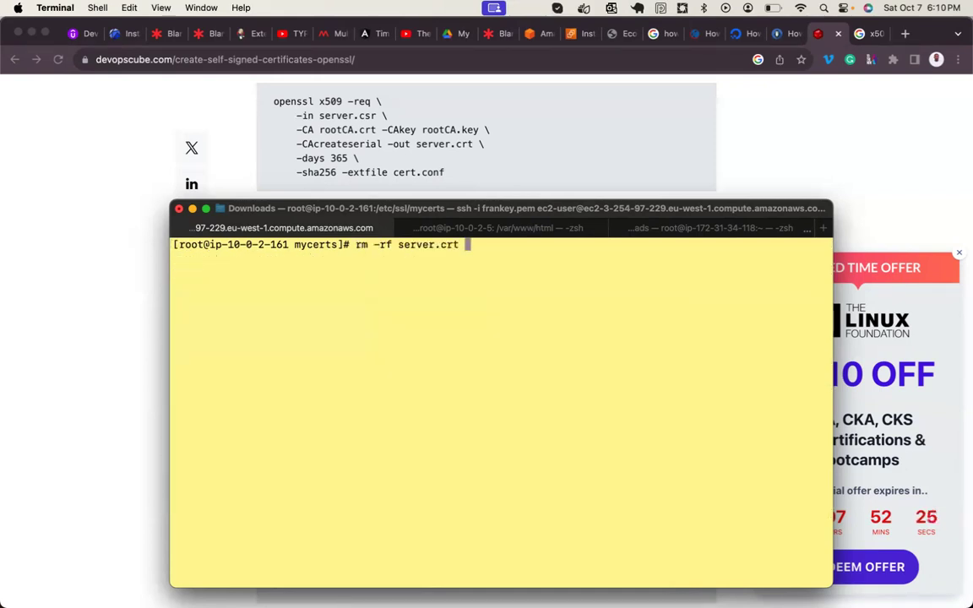
pyautogui.press('Return')
pyautogui.hotkey('ctrl', 'l')
pyautogui.write('openssl x509 -req -in server.csr -CAkey server.key -out server.crt -days 365 -sha256')
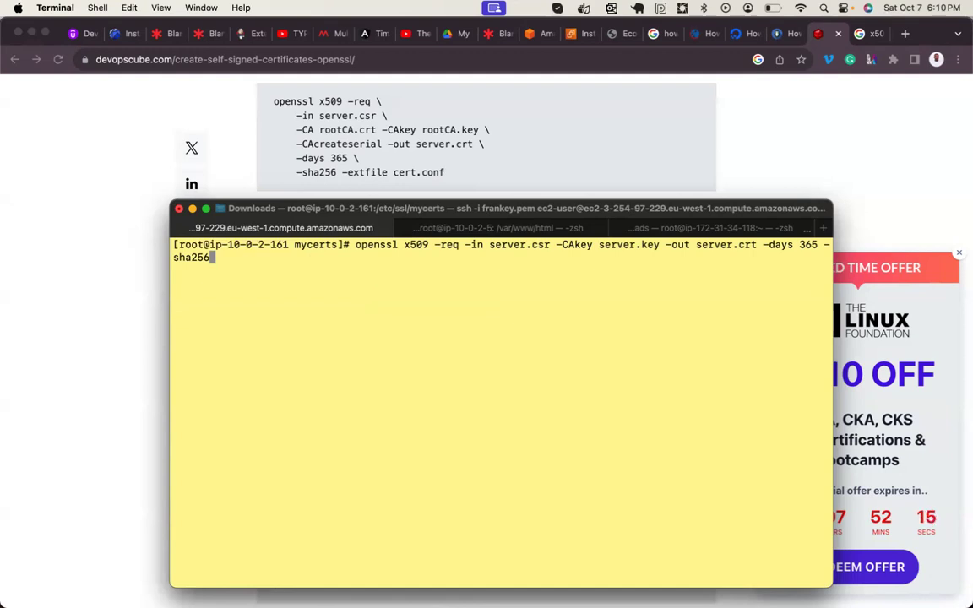
pyautogui.press('Left')
pyautogui.press('Left')
pyautogui.press('Left')
pyautogui.press('Left')
pyautogui.press('Left')
pyautogui.press('Left')
pyautogui.press('Left')
pyautogui.press('Left')
pyautogui.press('Left')
pyautogui.press('Left')
pyautogui.press('Left')
pyautogui.press('Left')
pyautogui.press('Left')
pyautogui.press('Left')
pyautogui.press('Left')
pyautogui.press('Left')
pyautogui.press('Left')
pyautogui.press('Left')
pyautogui.press('Left')
pyautogui.press('Left')
pyautogui.press('Left')
pyautogui.press('Left')
pyautogui.press('Left')
pyautogui.press('Left')
pyautogui.press('Left')
pyautogui.press('Left')
pyautogui.press('Left')
pyautogui.press('Left')
pyautogui.press('Left')
pyautogui.press('Left')
pyautogui.press('Left')
pyautogui.press('Right')
pyautogui.press('Right')
pyautogui.write('-CAcre')
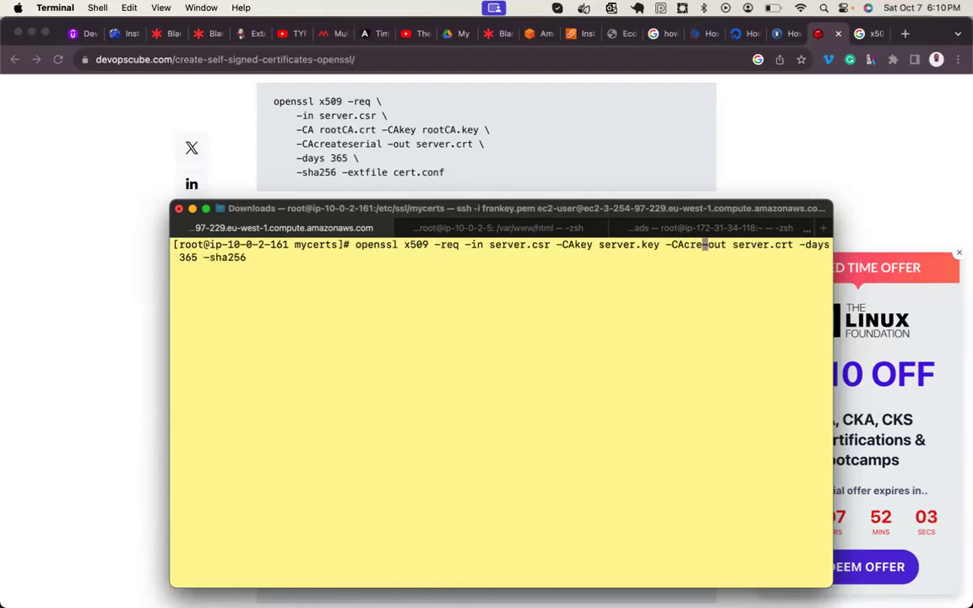
pyautogui.write('ate')
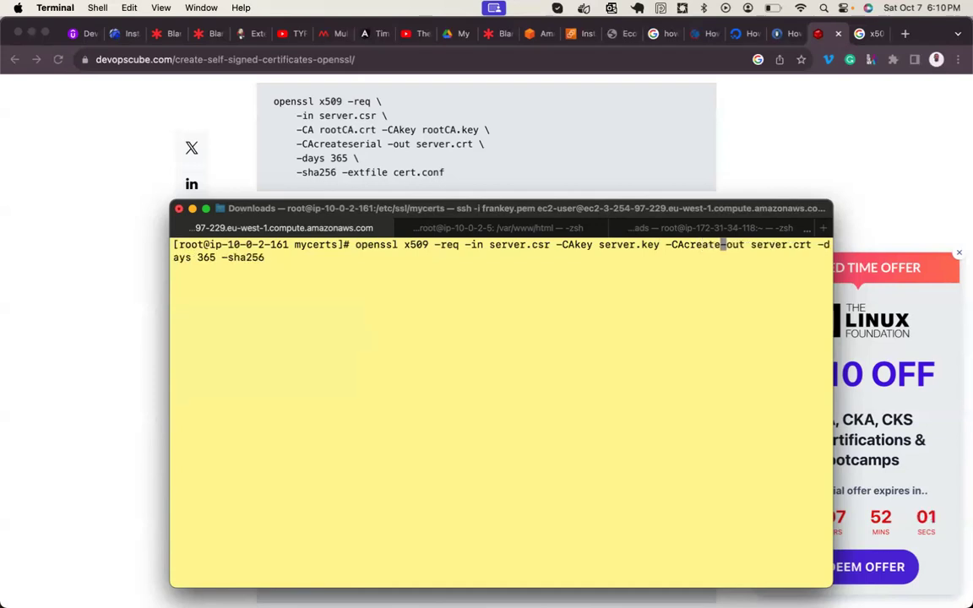
pyautogui.write('serial')
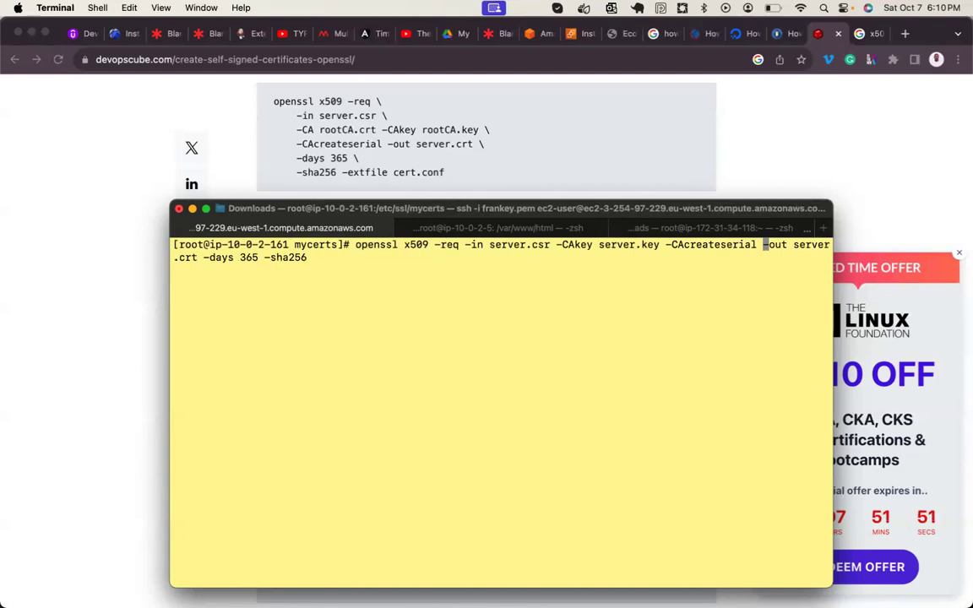
pyautogui.press('Return')
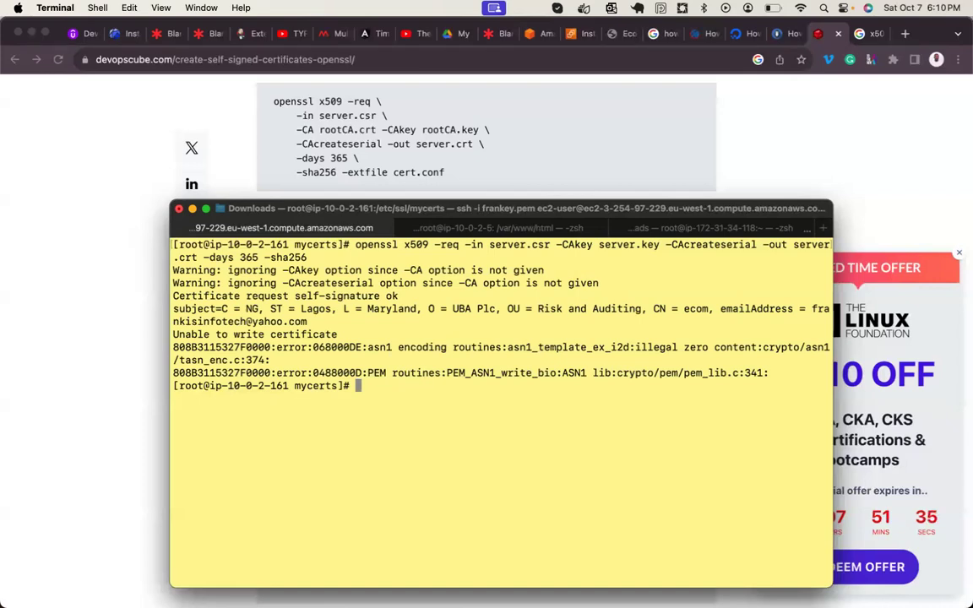
pyautogui.tripleClick(267, 271)
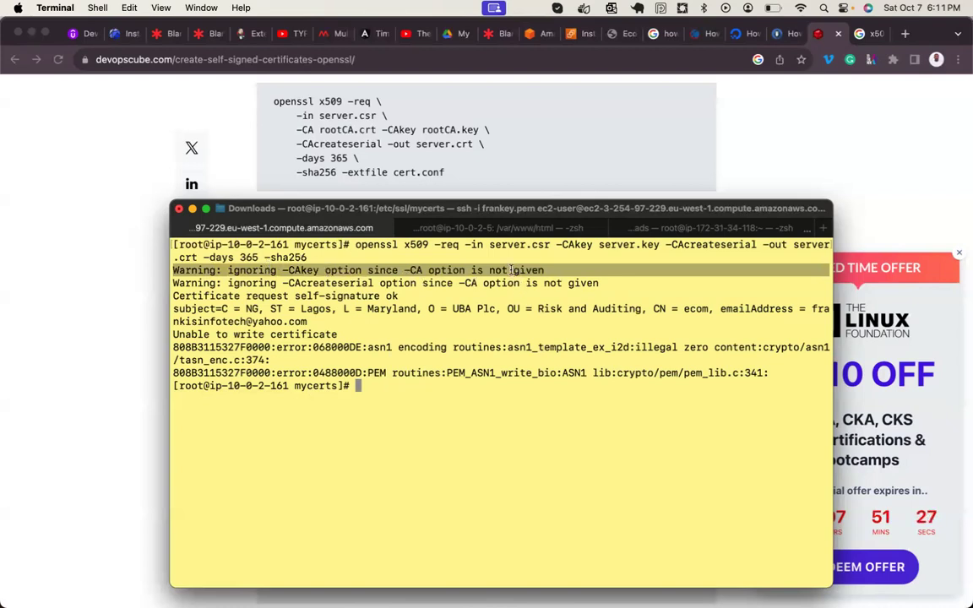
# - Rerun the earlier rm -rf server.crt command from history to delete the certificate
pyautogui.click(472, 444)
pyautogui.press('Return')
pyautogui.press('Return')
pyautogui.press('Up')
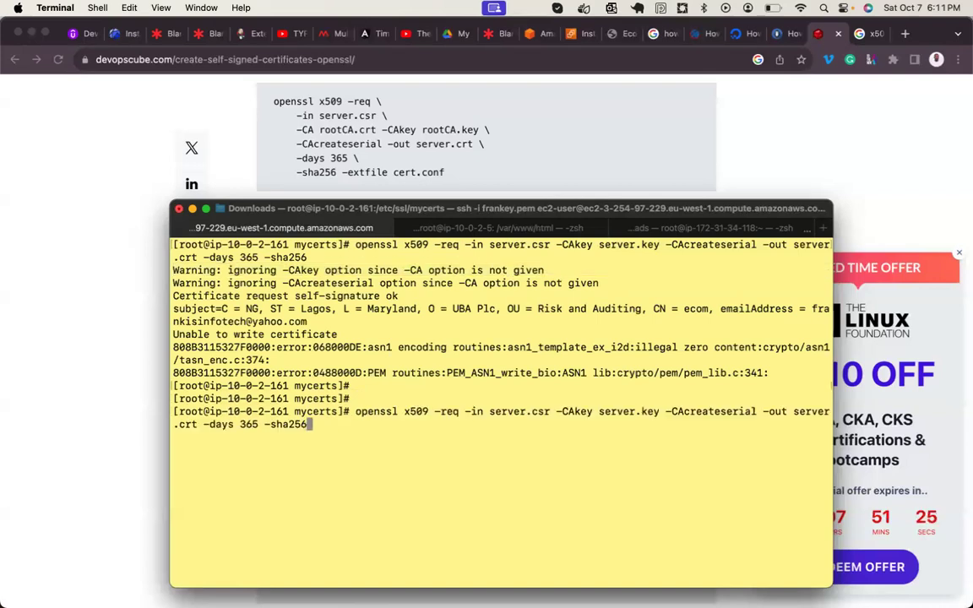
pyautogui.press('Up')
pyautogui.press('Return')
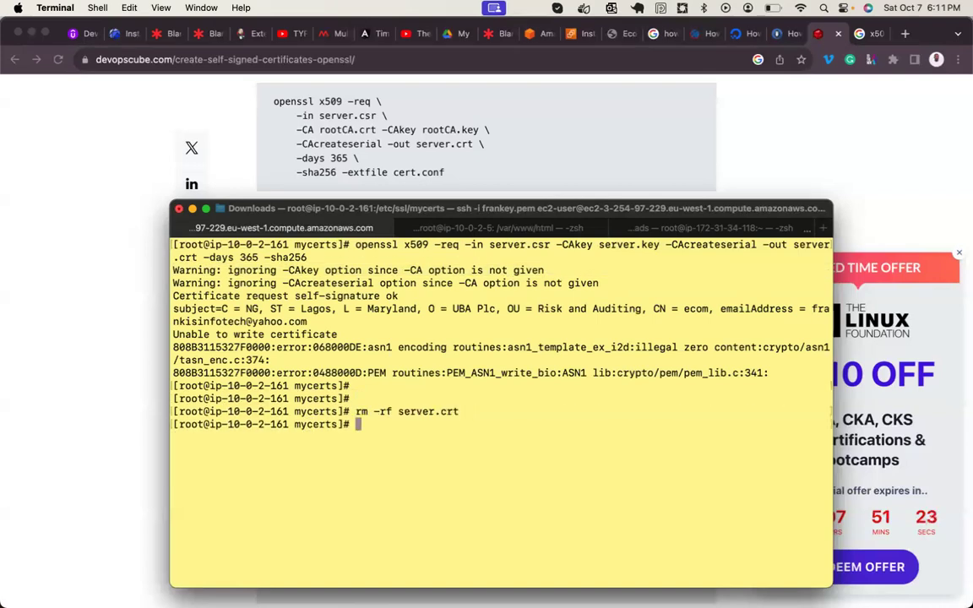
pyautogui.press('Return')
pyautogui.press('Return')
# - Rerun signing with -CA rootCA.crt before -CAkey; it fails because rootCA.crt is missing
pyautogui.press('Up')
pyautogui.press('Up')
pyautogui.press('Left')
pyautogui.press('Left')
pyautogui.press('Left')
pyautogui.press('Left')
pyautogui.press('Left')
pyautogui.press('Left')
pyautogui.press('Left')
pyautogui.press('Left')
pyautogui.press('Left')
pyautogui.press('Left')
pyautogui.press('Left')
pyautogui.press('Left')
pyautogui.press('Left')
pyautogui.press('Left')
pyautogui.press('Left')
pyautogui.press('Left')
pyautogui.press('Left')
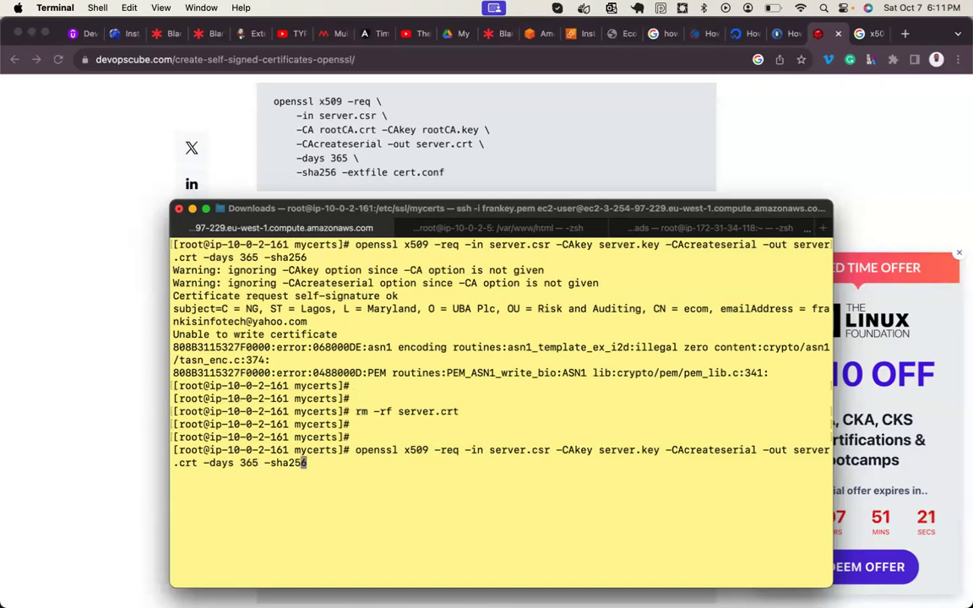
pyautogui.press('Left')
pyautogui.press('Left')
pyautogui.press('Left')
pyautogui.press('Left')
pyautogui.press('Left')
pyautogui.press('Left')
pyautogui.press('Left')
pyautogui.press('Left')
pyautogui.press('Left')
pyautogui.press('Left')
pyautogui.press('Left')
pyautogui.press('Left')
pyautogui.press('Left')
pyautogui.press('Left')
pyautogui.press('Left')
pyautogui.press('Left')
pyautogui.press('Left')
pyautogui.press('Left')
pyautogui.press('Left')
pyautogui.press('Left')
pyautogui.press('Left')
pyautogui.press('Left')
pyautogui.press('Left')
pyautogui.press('Left')
pyautogui.press('Left')
pyautogui.press('Left')
pyautogui.press('Left')
pyautogui.press('Left')
pyautogui.press('Left')
pyautogui.press('Left')
pyautogui.press('Left')
pyautogui.press('Left')
pyautogui.press('Left')
pyautogui.press('Left')
pyautogui.press('Left')
pyautogui.press('Left')
pyautogui.press('Left')
pyautogui.press('Left')
pyautogui.press('Left')
pyautogui.press('Left')
pyautogui.press('Left')
pyautogui.press('Left')
pyautogui.press('Left')
pyautogui.press('Left')
pyautogui.write('-CA r')
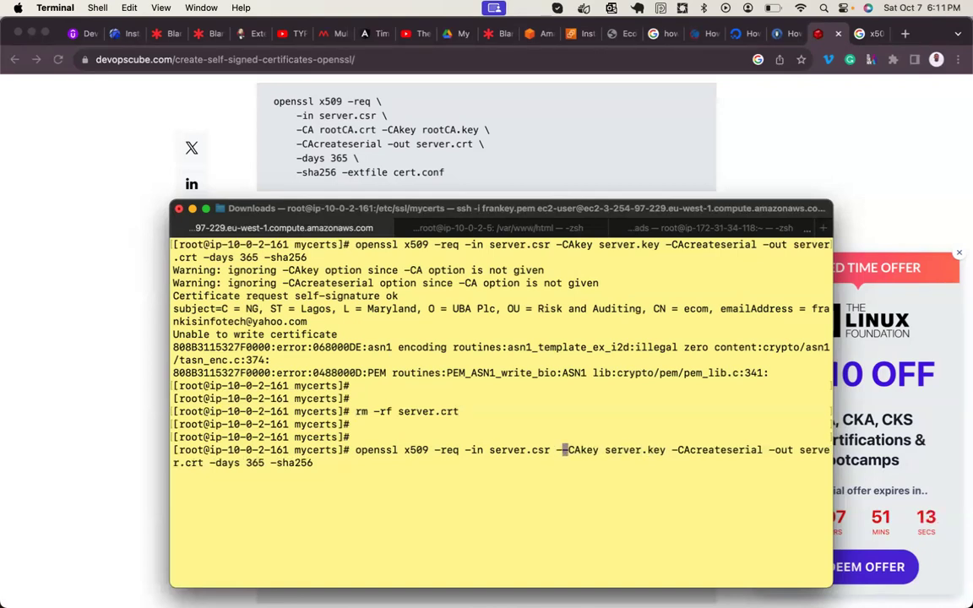
pyautogui.write('oot')
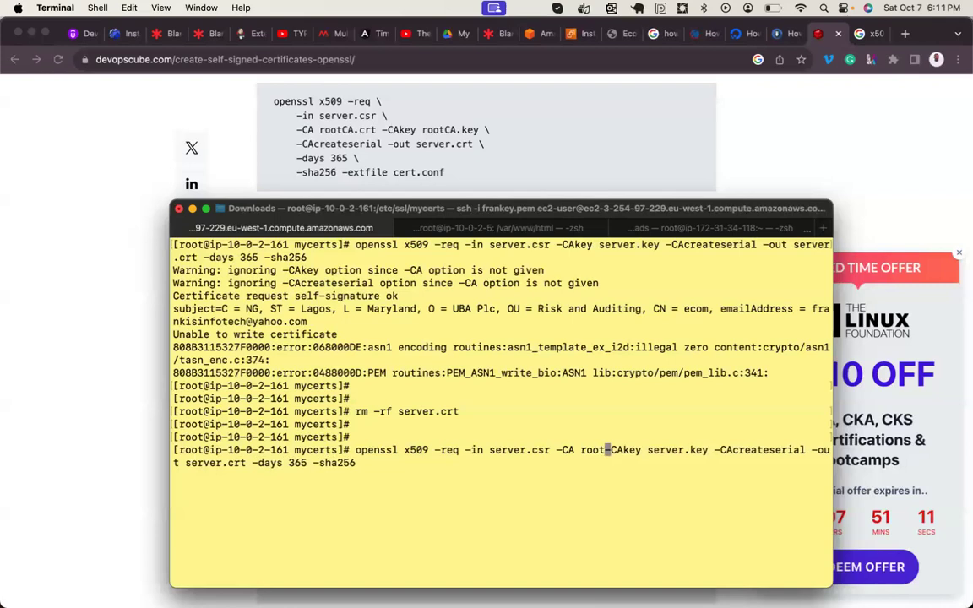
pyautogui.write('CA.')
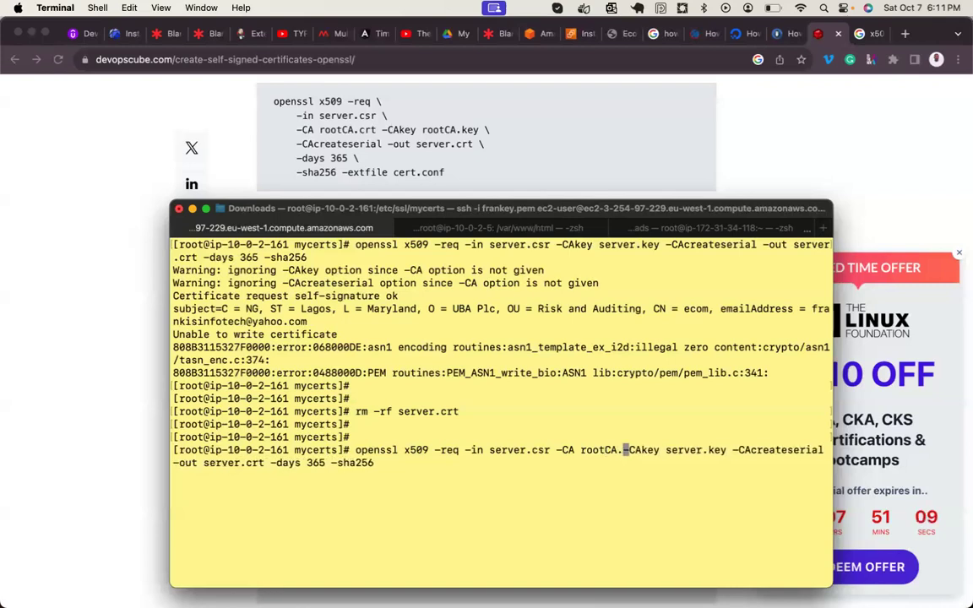
pyautogui.write('crt')
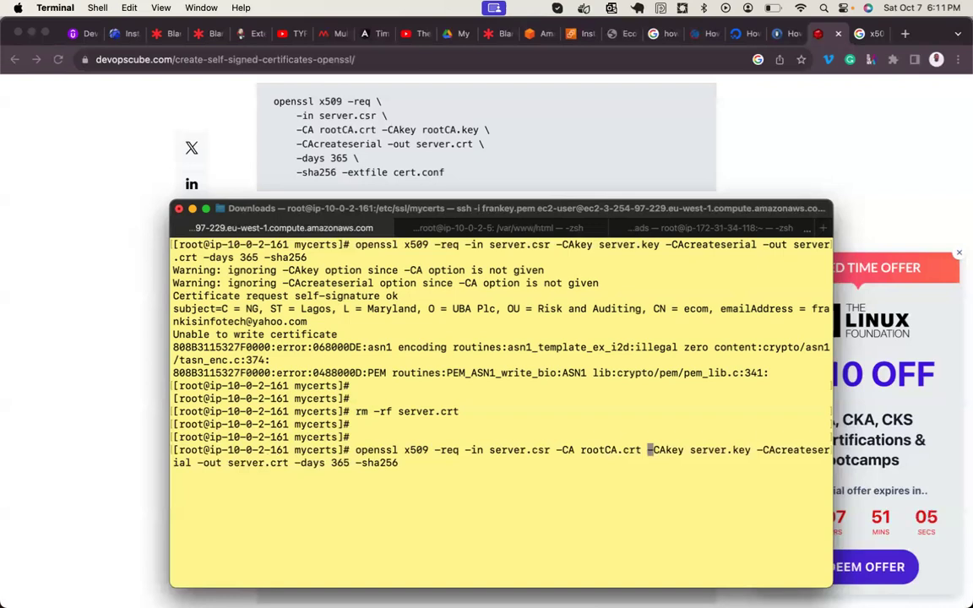
pyautogui.press('Return')
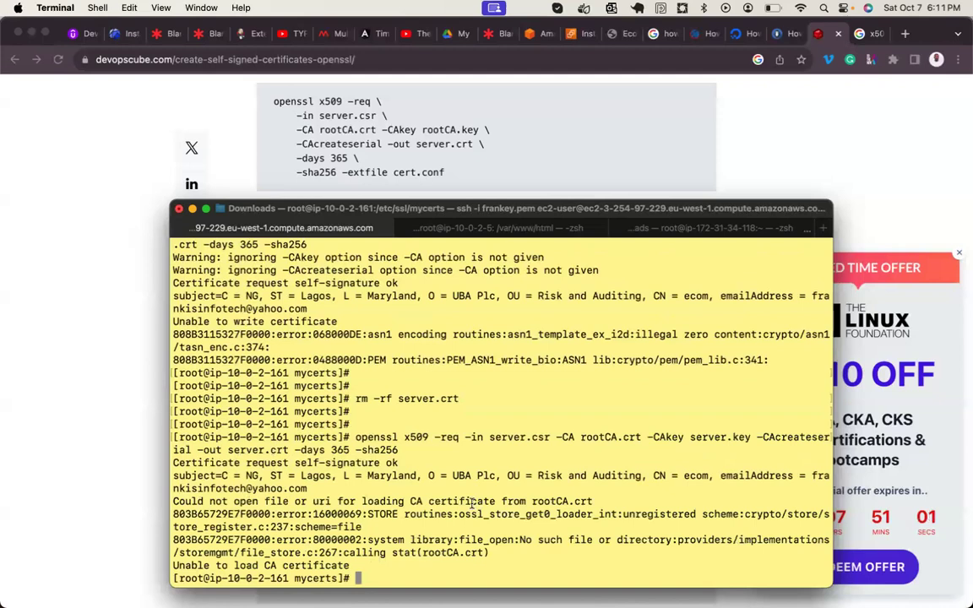
pyautogui.tripleClick(470, 501)
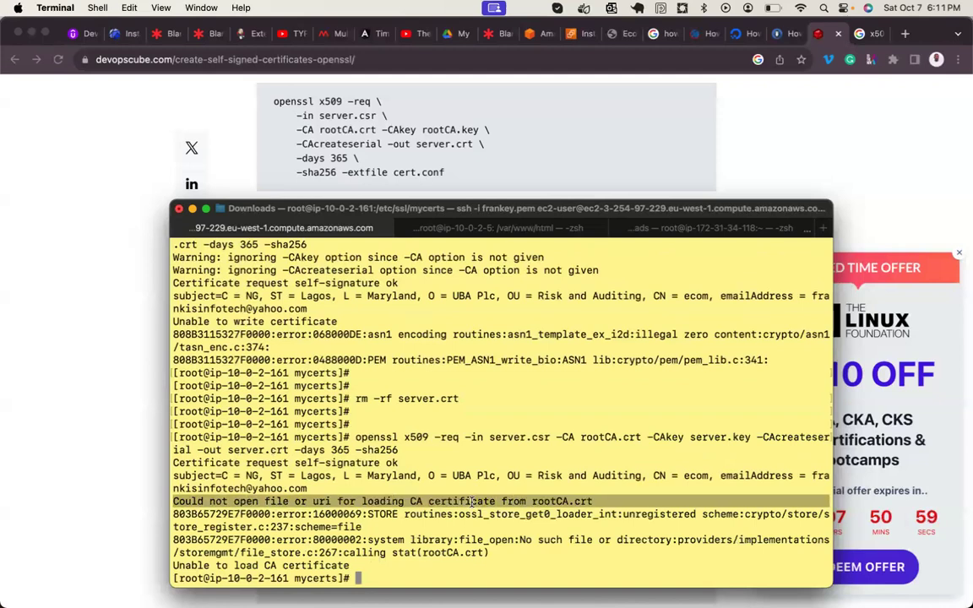
# - Clear the screen and delete server.crt again
pyautogui.press('Return')
pyautogui.press('Return')
pyautogui.press('Return')
pyautogui.press('Return')
pyautogui.press('Return')
pyautogui.press('Return')
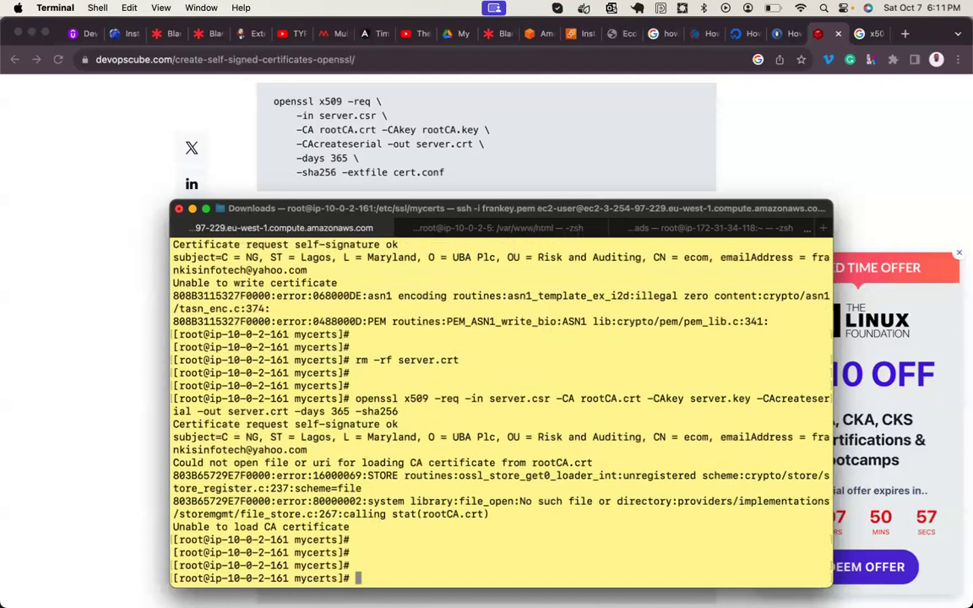
pyautogui.hotkey('ctrl', 'l')
pyautogui.press('Up')
pyautogui.press('Up')
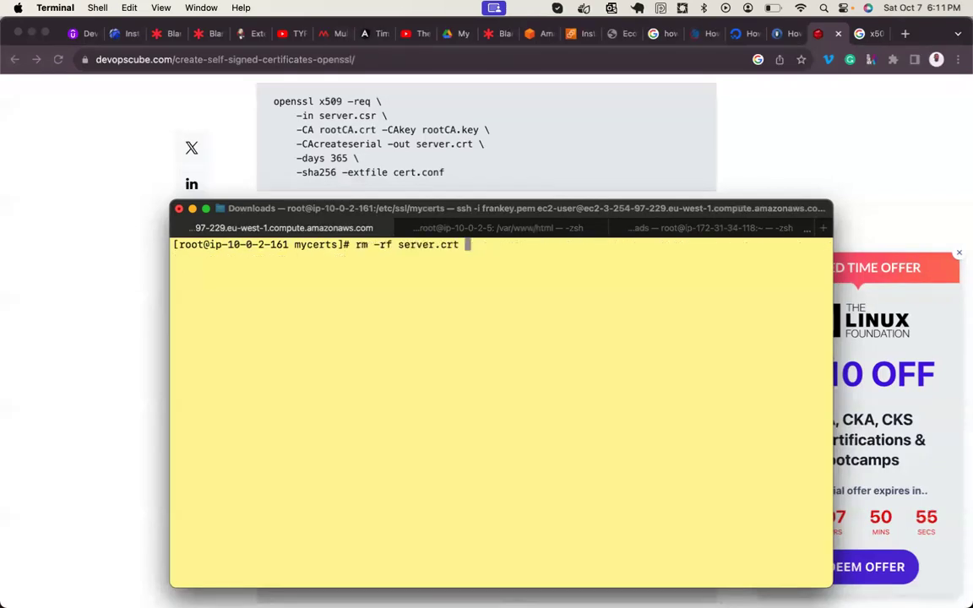
pyautogui.press('Return')
pyautogui.press('Return')
# - Rerun the older signing command with -CAkey changed to -key server.key, producing a self-signed server.crt
pyautogui.press('Up')
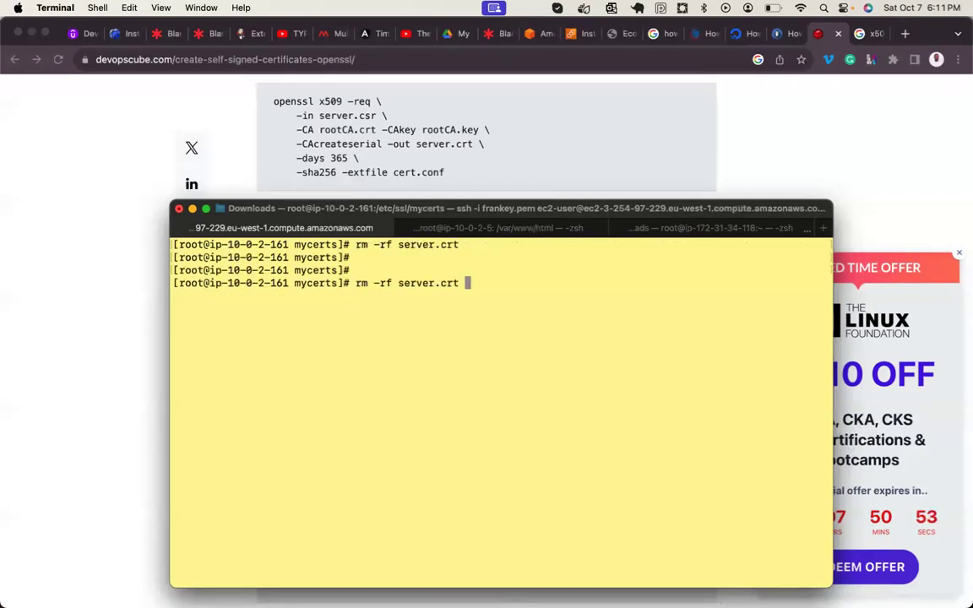
pyautogui.press('Up')
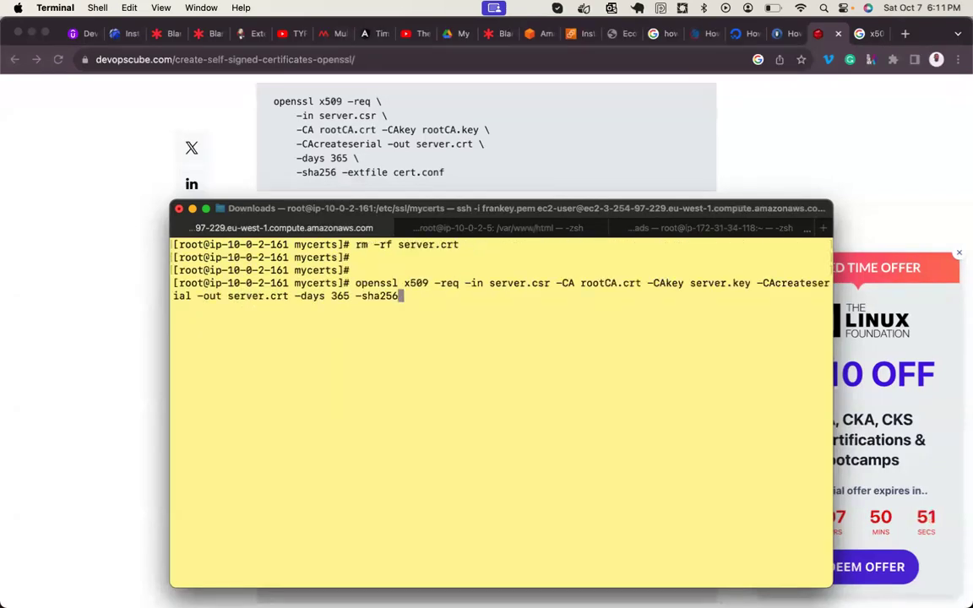
pyautogui.press('Up')
pyautogui.press('Up')
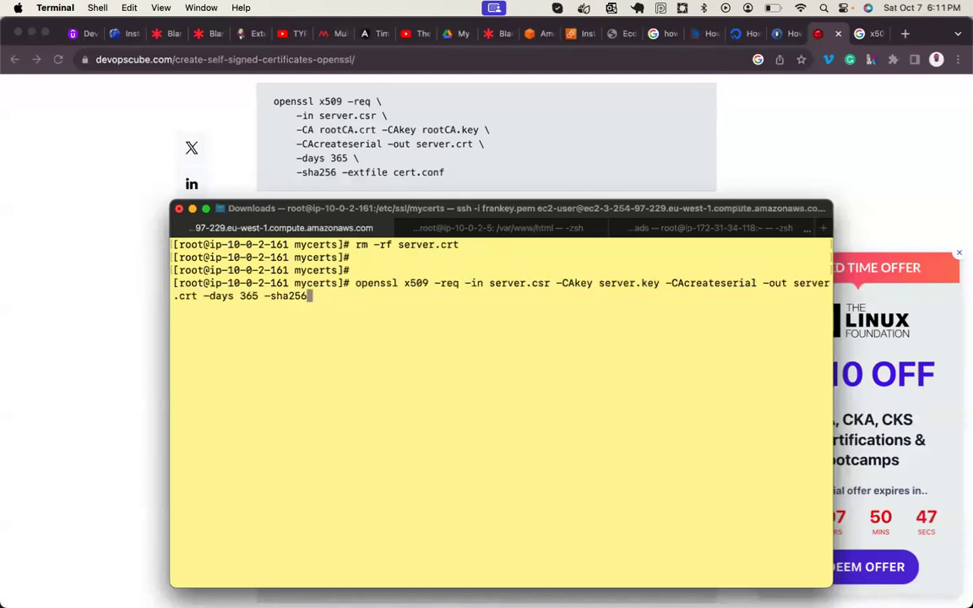
pyautogui.press('Left')
pyautogui.press('Left')
pyautogui.press('Left')
pyautogui.press('Left')
pyautogui.press('Left')
pyautogui.press('Left')
pyautogui.press('Left')
pyautogui.press('Left')
pyautogui.press('Left')
pyautogui.press('Left')
pyautogui.press('Left')
pyautogui.press('Left')
pyautogui.press('Left')
pyautogui.press('Left')
pyautogui.press('Left')
pyautogui.press('Left')
pyautogui.press('Left')
pyautogui.press('Left')
pyautogui.press('Left')
pyautogui.press('Left')
pyautogui.press('Left')
pyautogui.press('Left')
pyautogui.press('Up')
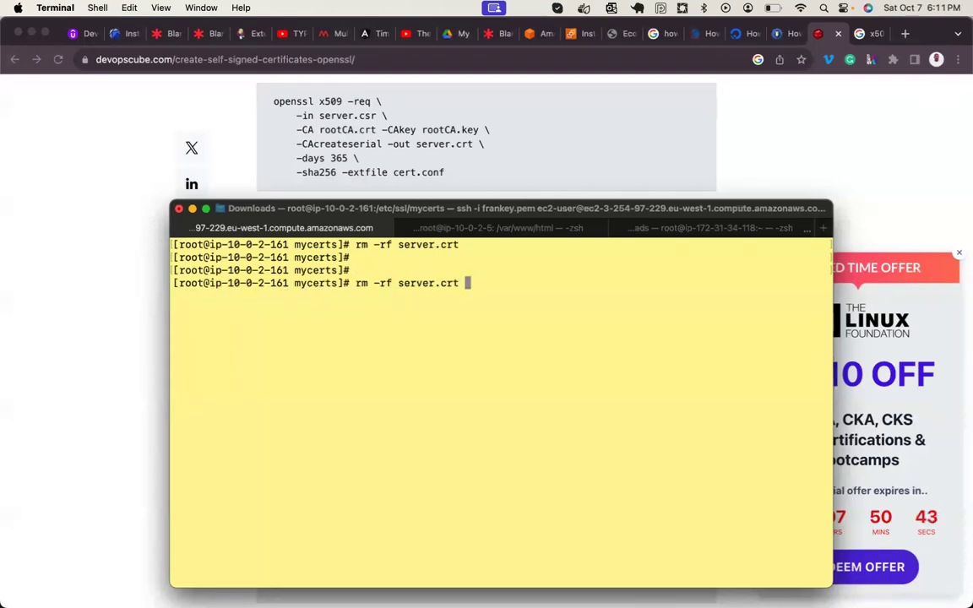
pyautogui.press('Up')
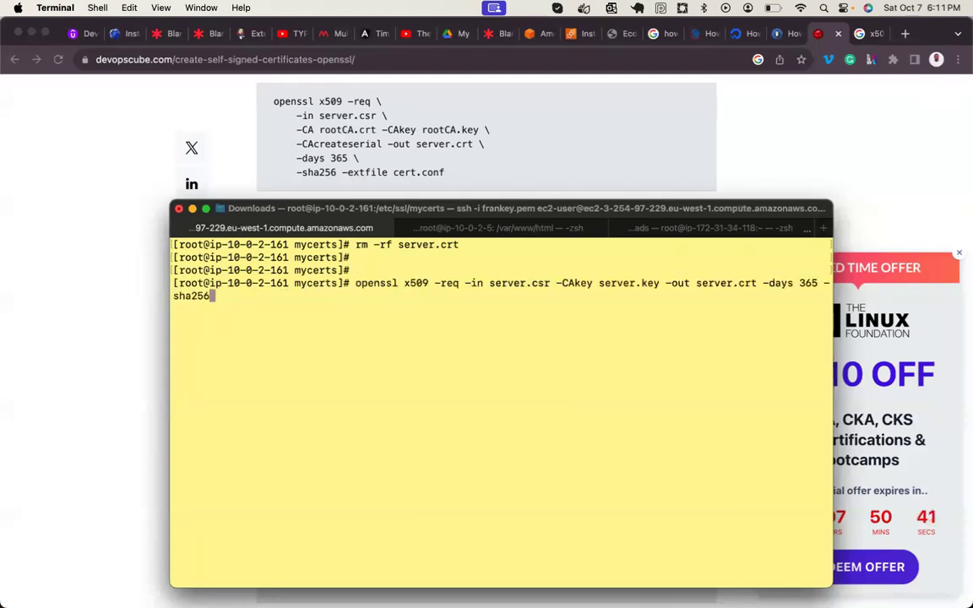
pyautogui.press('Left')
pyautogui.press('Left')
pyautogui.press('Left')
pyautogui.press('Left')
pyautogui.press('Left')
pyautogui.press('Left')
pyautogui.press('Left')
pyautogui.press('Left')
pyautogui.press('Left')
pyautogui.press('Left')
pyautogui.press('Left')
pyautogui.press('Left')
pyautogui.press('Left')
pyautogui.press('Left')
pyautogui.press('Left')
pyautogui.press('Left')
pyautogui.press('Left')
pyautogui.press('Left')
pyautogui.press('Left')
pyautogui.press('Left')
pyautogui.press('Left')
pyautogui.press('Left')
pyautogui.press('Left')
pyautogui.press('Left')
pyautogui.press('Left')
pyautogui.press('Left')
pyautogui.press('Left')
pyautogui.press('Left')
pyautogui.press('Left')
pyautogui.press('Left')
pyautogui.press('Left')
pyautogui.press('Left')
pyautogui.press('Left')
pyautogui.press('Left')
pyautogui.press('Left')
pyautogui.press('Left')
pyautogui.press('Left')
pyautogui.press('Left')
pyautogui.press('Left')
pyautogui.press('Left')
pyautogui.press('Left')
pyautogui.press('Left')
pyautogui.press('Left')
pyautogui.press('Left')
pyautogui.press('BackSpace')
pyautogui.press('BackSpace')
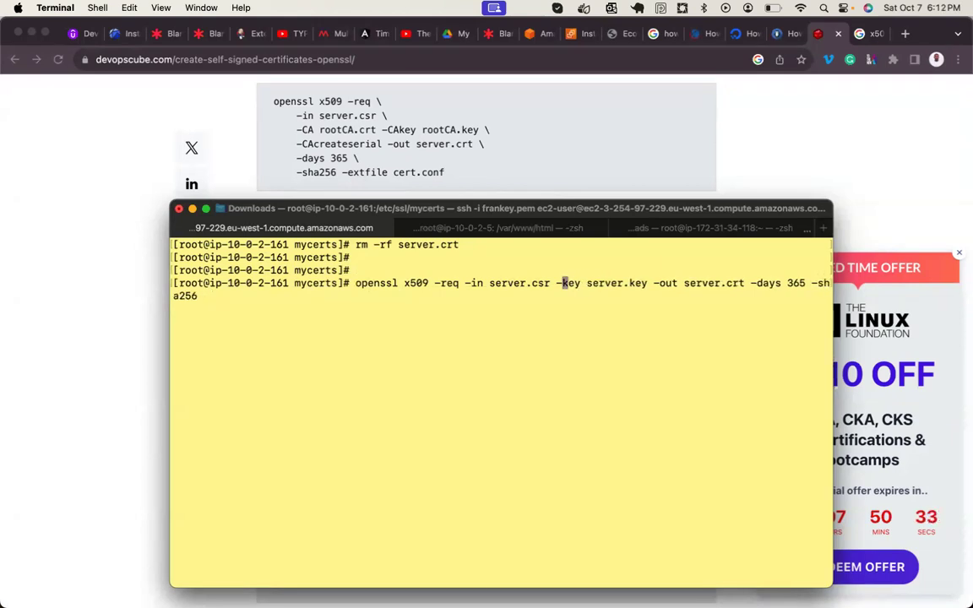
pyautogui.press('Return')
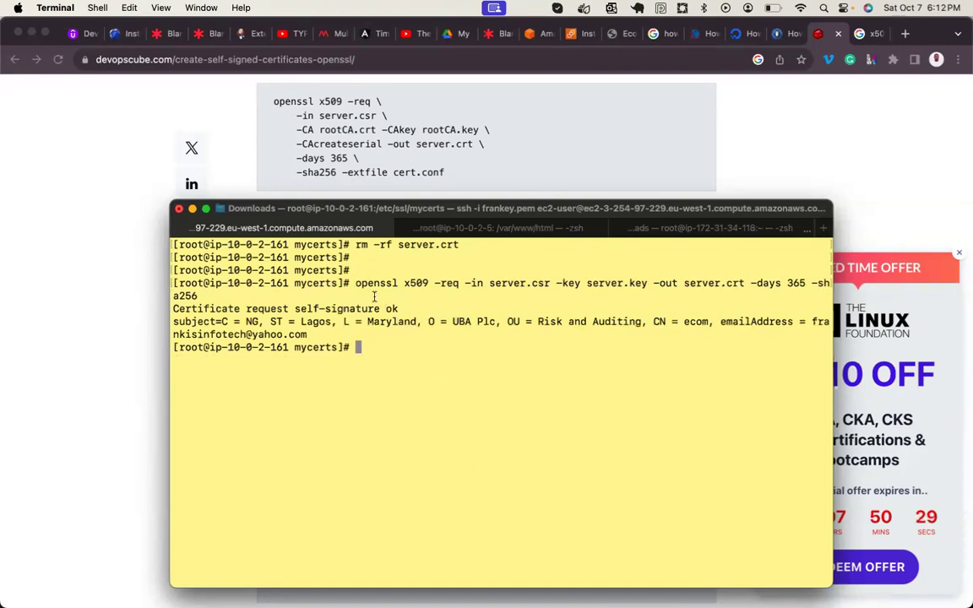
pyautogui.moveTo(356, 282); pyautogui.dragTo(368, 300)
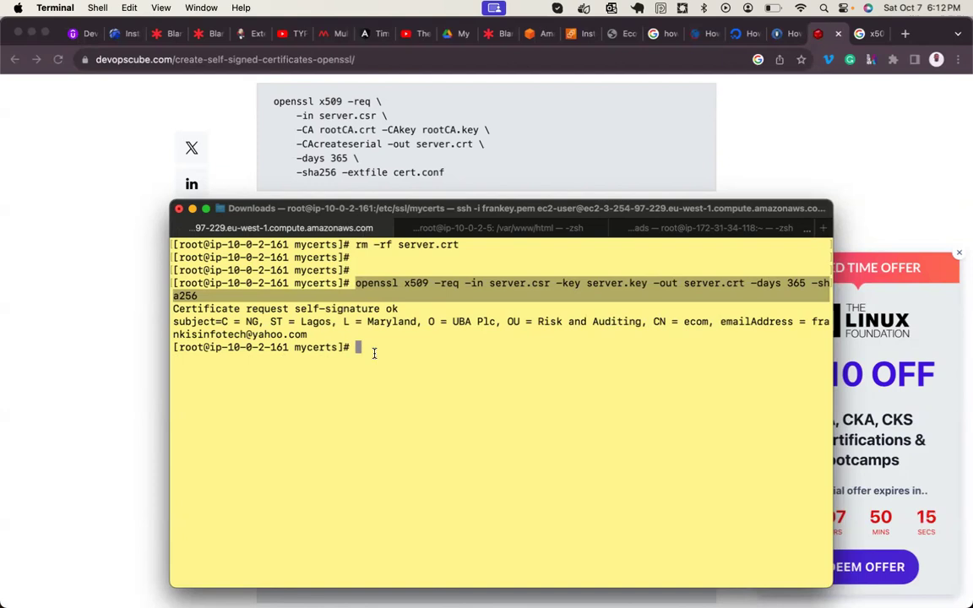
# - List the mycerts folder to confirm server.crt exists, then print server.crt's PEM certificate text
pyautogui.write('ll')
pyautogui.press('Return')
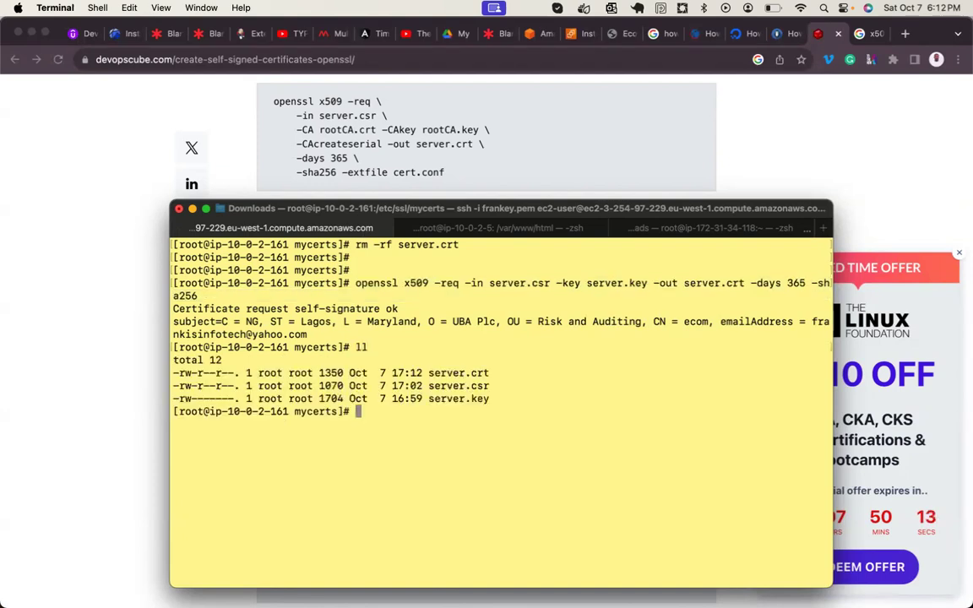
pyautogui.write('cat server.crt')
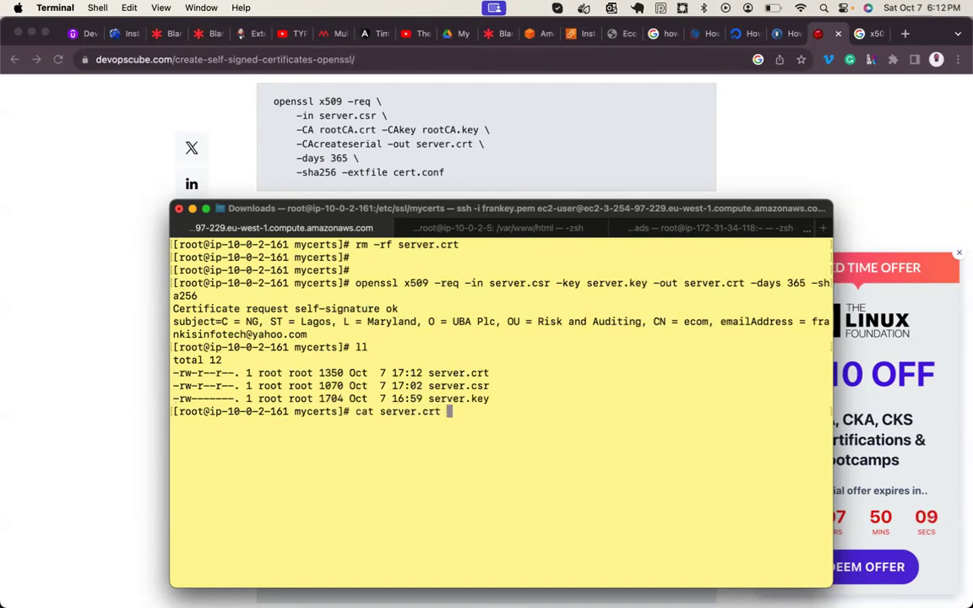
pyautogui.press('Return')
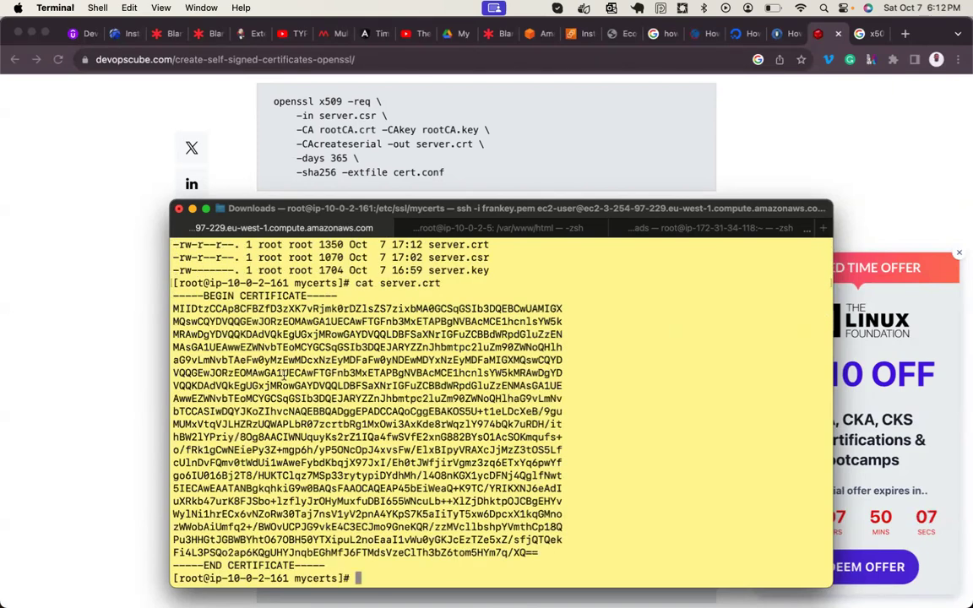
pyautogui.moveTo(326, 566); pyautogui.dragTo(181, 295)
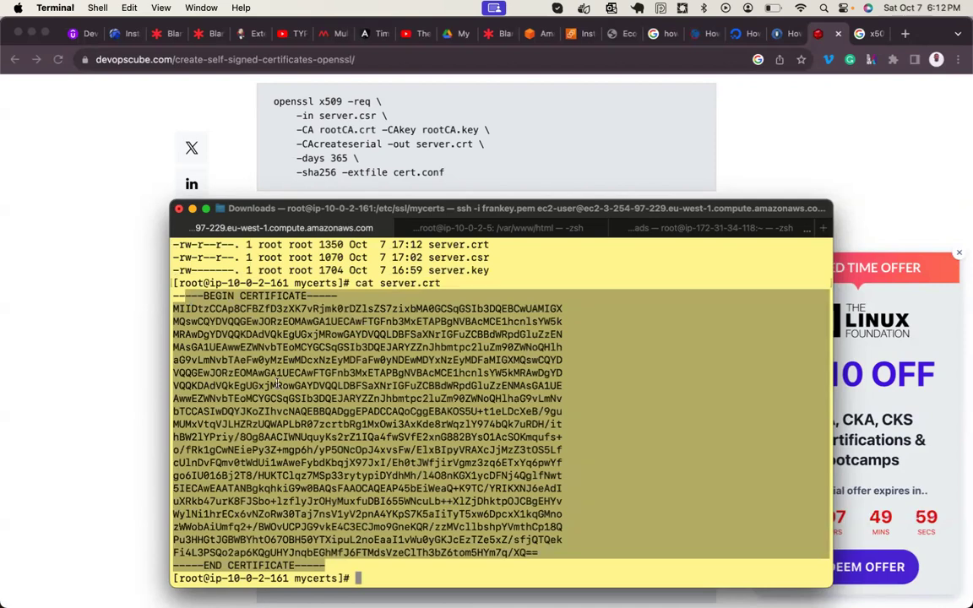
pyautogui.click(112, 305)
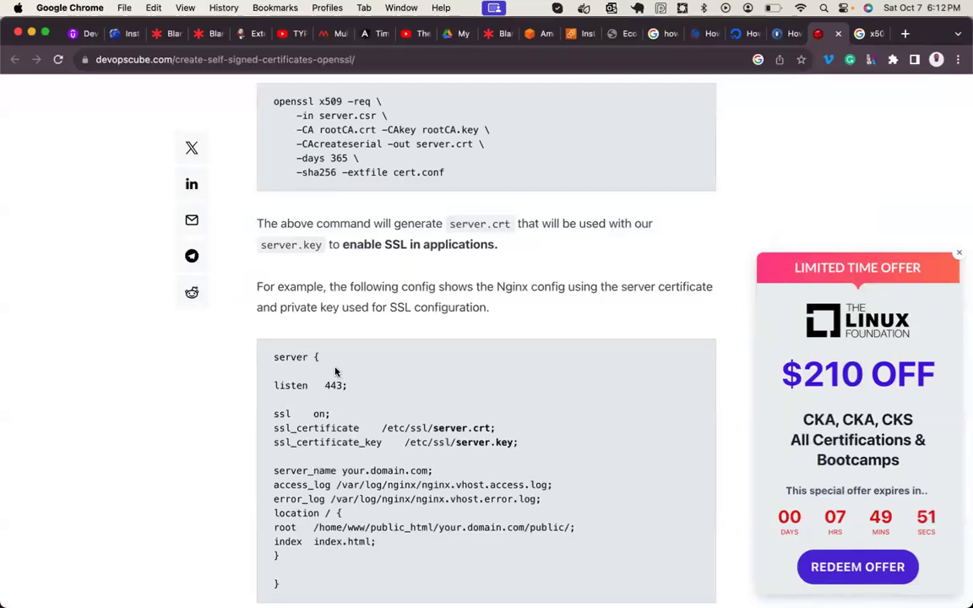
# - Clear the terminal and re-list /etc/ssl/mycerts to show server.crt, server.csr and server.key
pyautogui.moveTo(549, 531)
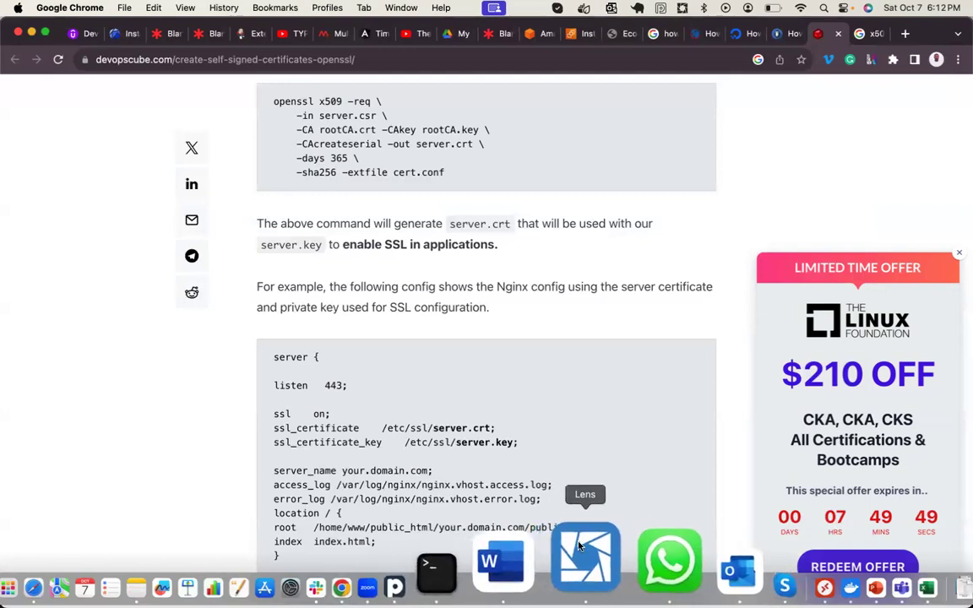
pyautogui.click(527, 558)
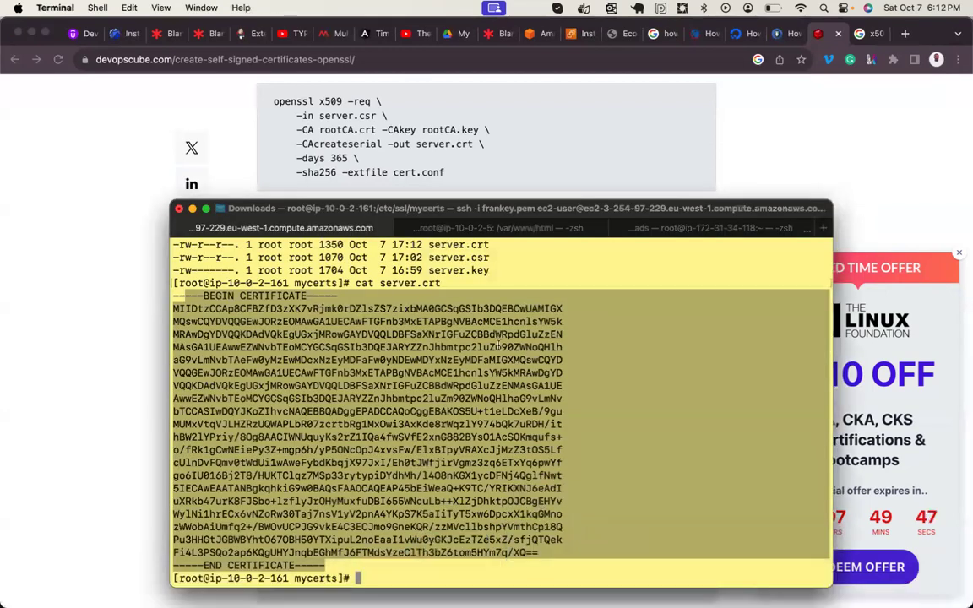
pyautogui.hotkey('ctrl', 'l')
pyautogui.write('ll')
pyautogui.press('Return')
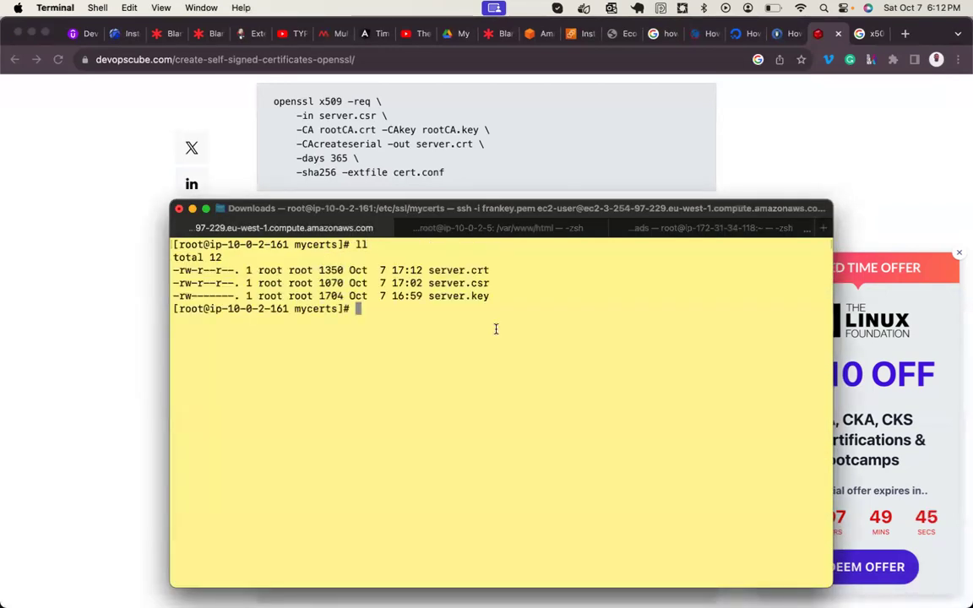
pyautogui.moveTo(471, 270); pyautogui.dragTo(514, 269)
pyautogui.moveTo(465, 295); pyautogui.dragTo(504, 294)
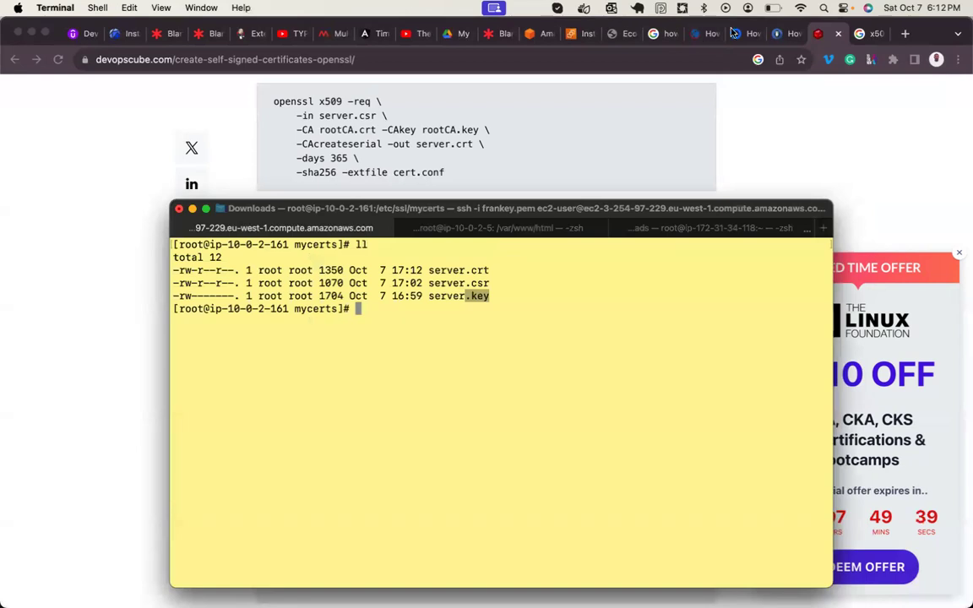
# - Open the tecmint article and locate the ssl.conf command and the Step 3 heading
pyautogui.click(776, 35)
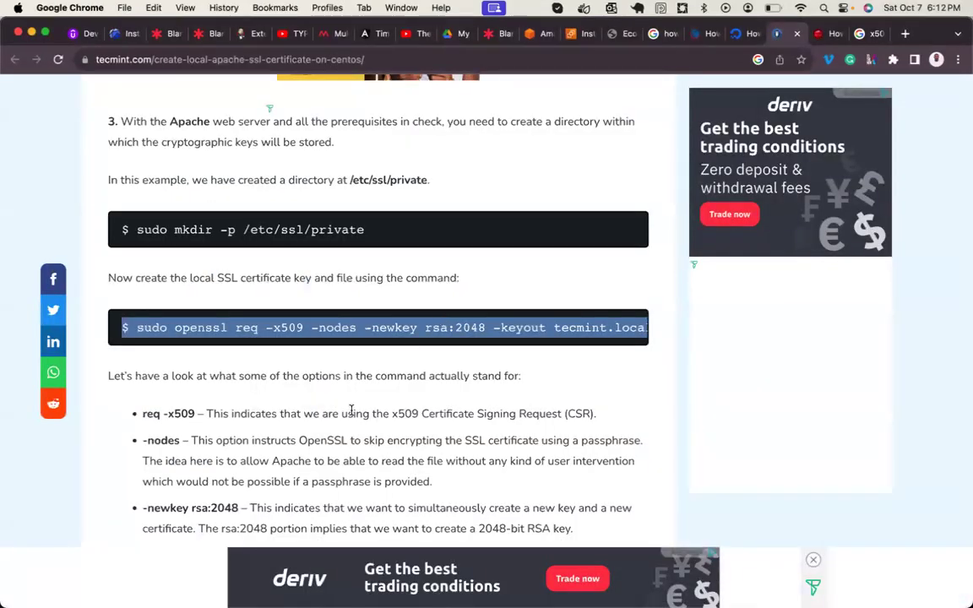
pyautogui.scroll(-3, 351, 412)
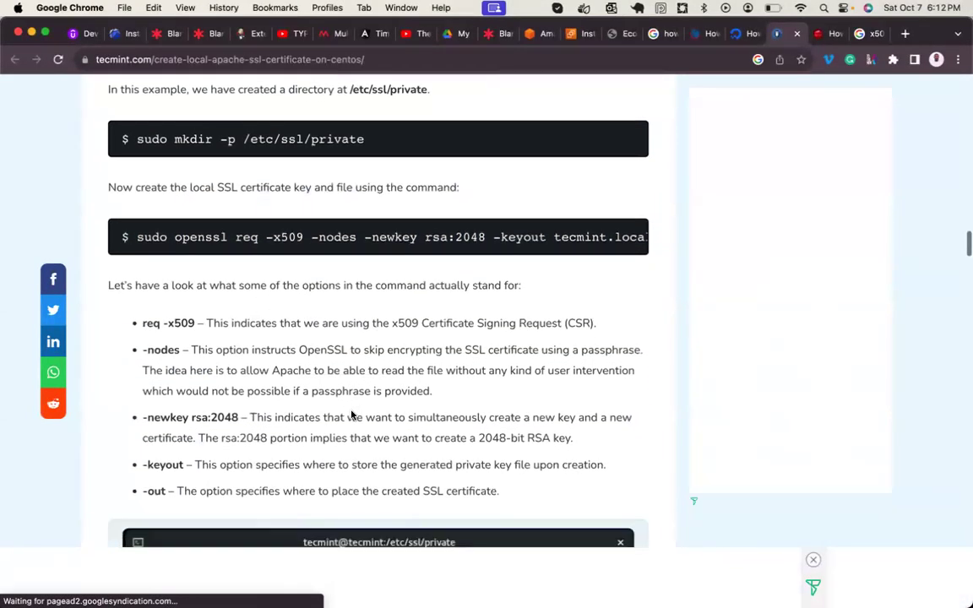
pyautogui.scroll(-20, 351, 413)
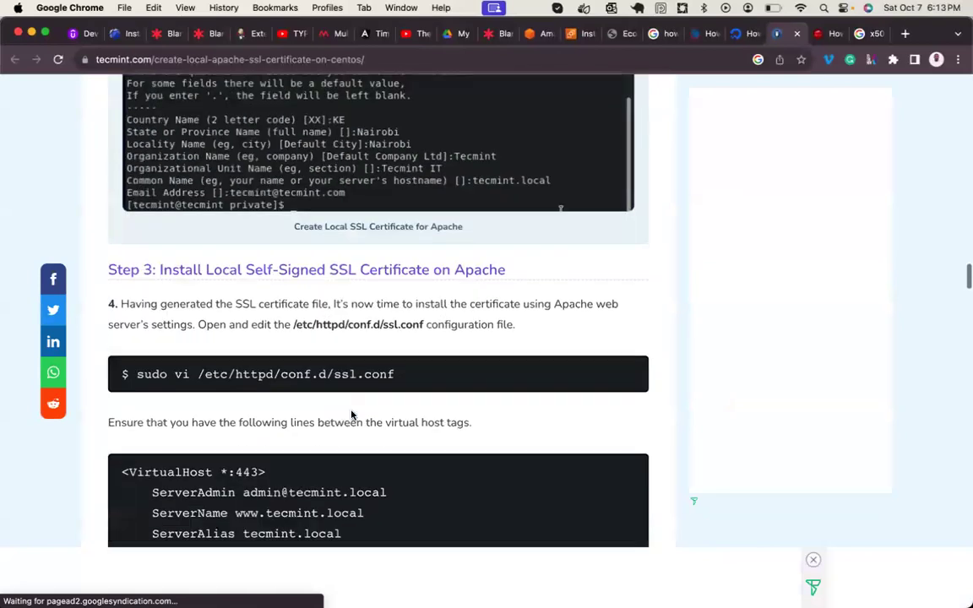
pyautogui.scroll(-4, 352, 413)
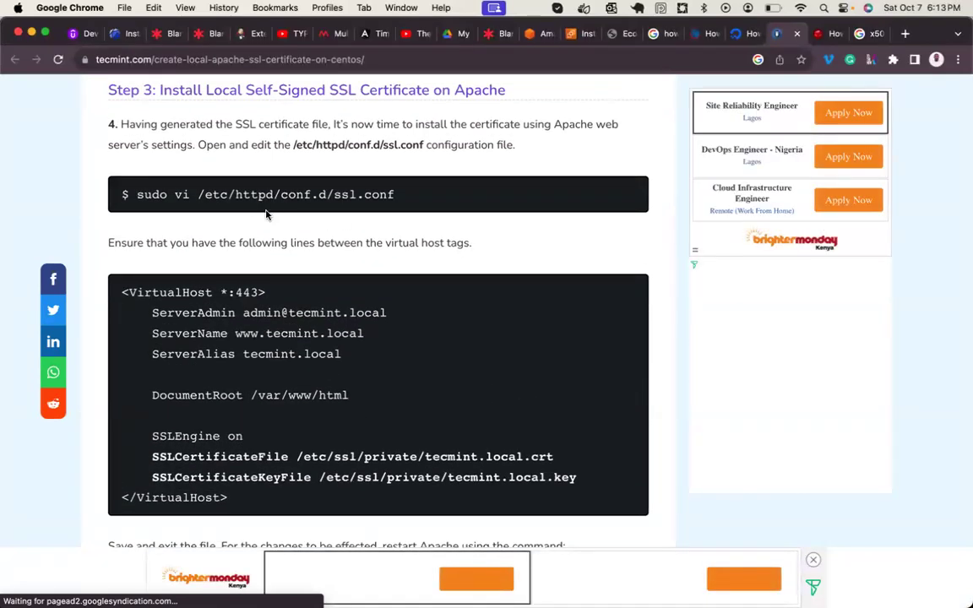
pyautogui.moveTo(335, 195); pyautogui.dragTo(397, 198)
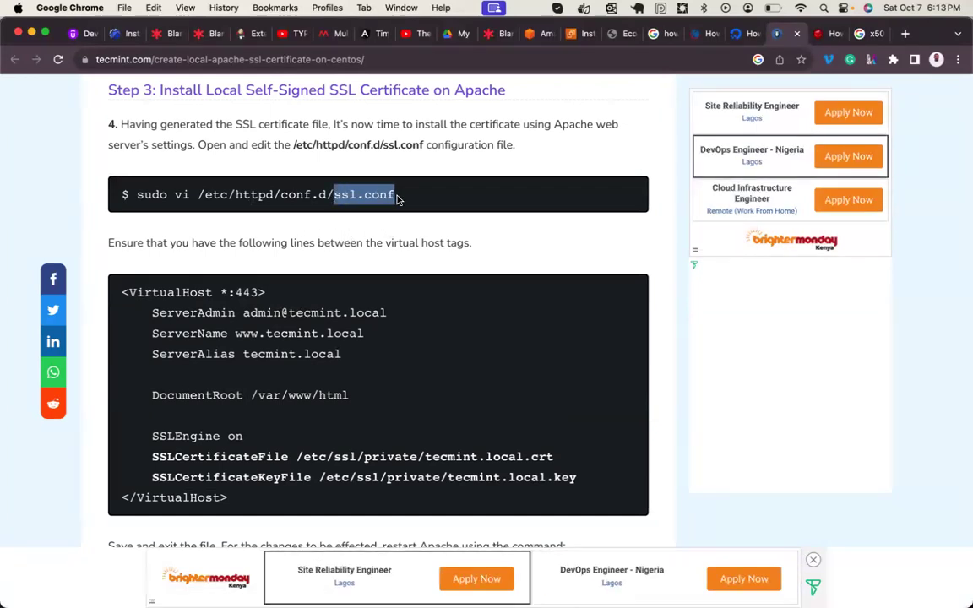
pyautogui.scroll(4, 387, 217)
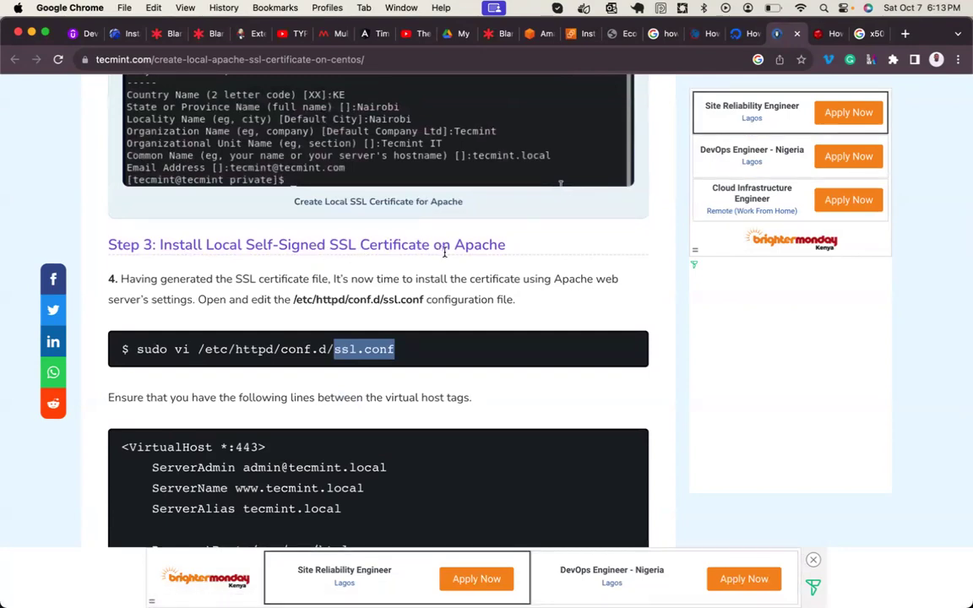
pyautogui.moveTo(506, 244); pyautogui.dragTo(358, 244)
pyautogui.click(324, 269)
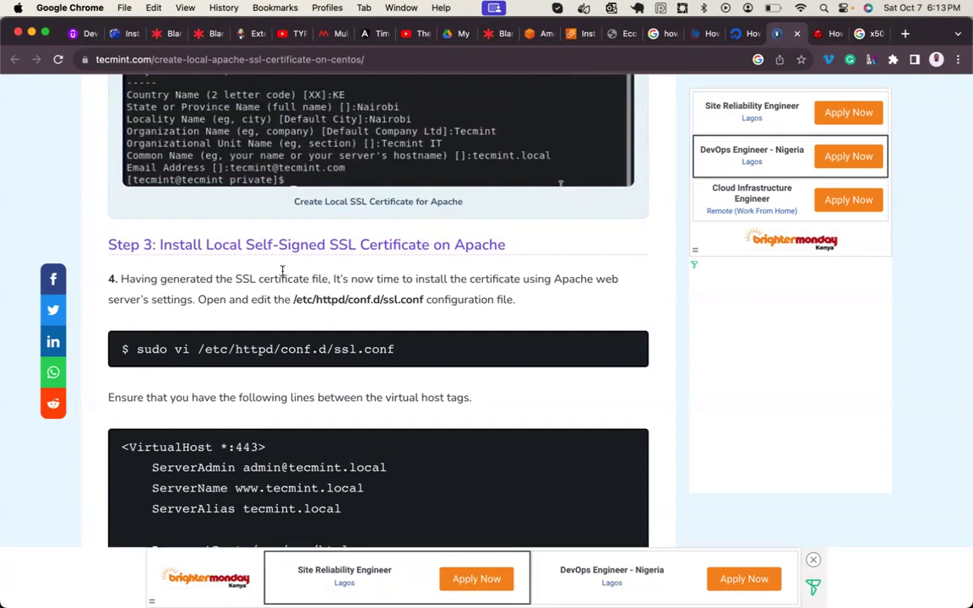
# - Scroll down to Step 3's example ssl.conf VirtualHost block
pyautogui.scroll(-3, 283, 270)
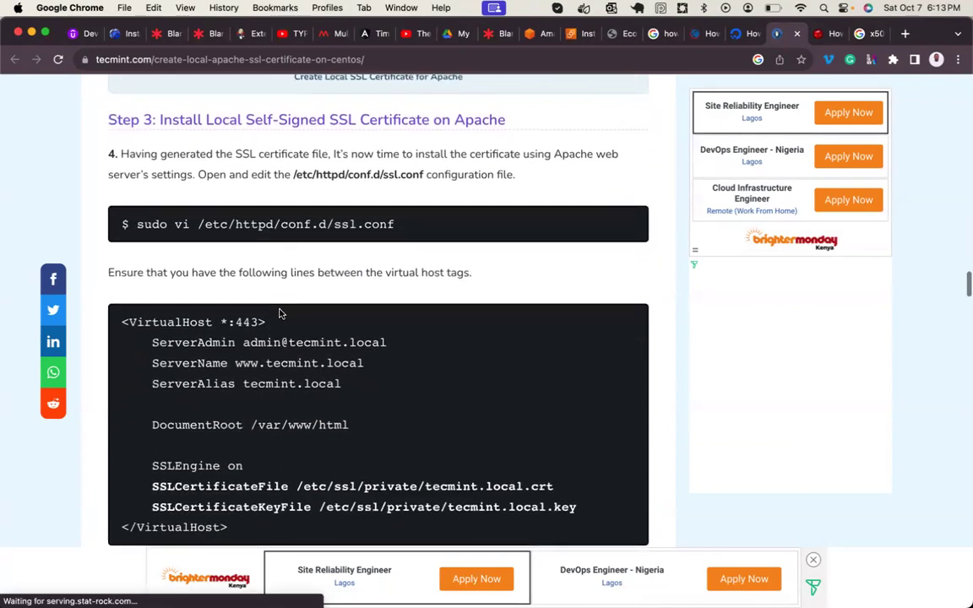
pyautogui.scroll(-1, 296, 350)
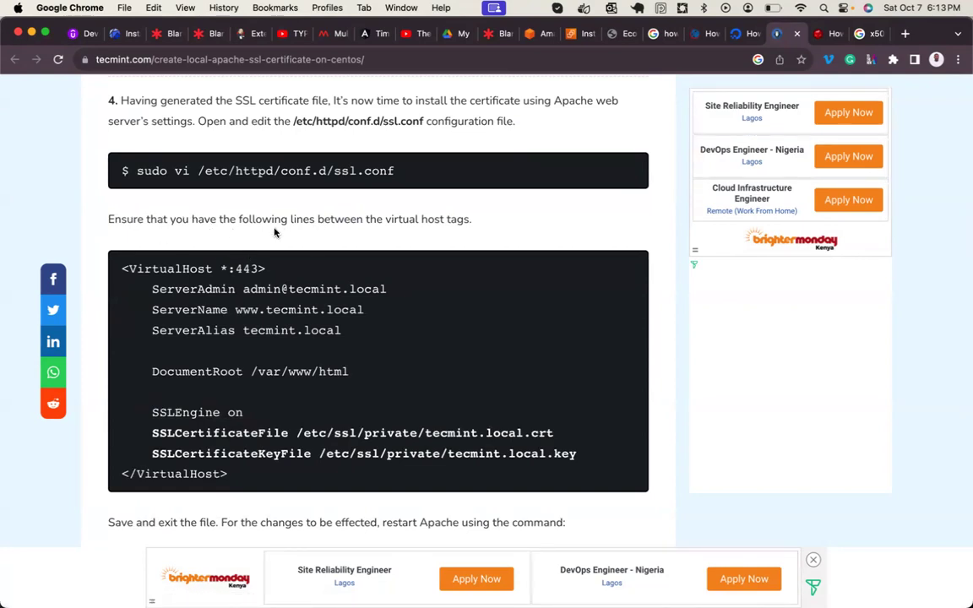
pyautogui.moveTo(478, 223); pyautogui.dragTo(384, 220)
pyautogui.scroll(-3, 289, 304)
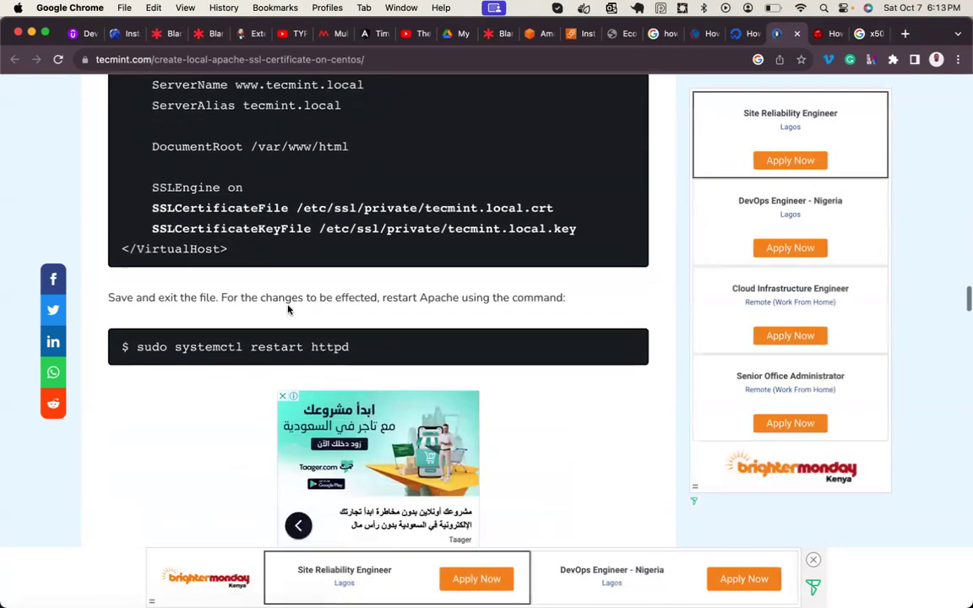
pyautogui.scroll(5, 289, 304)
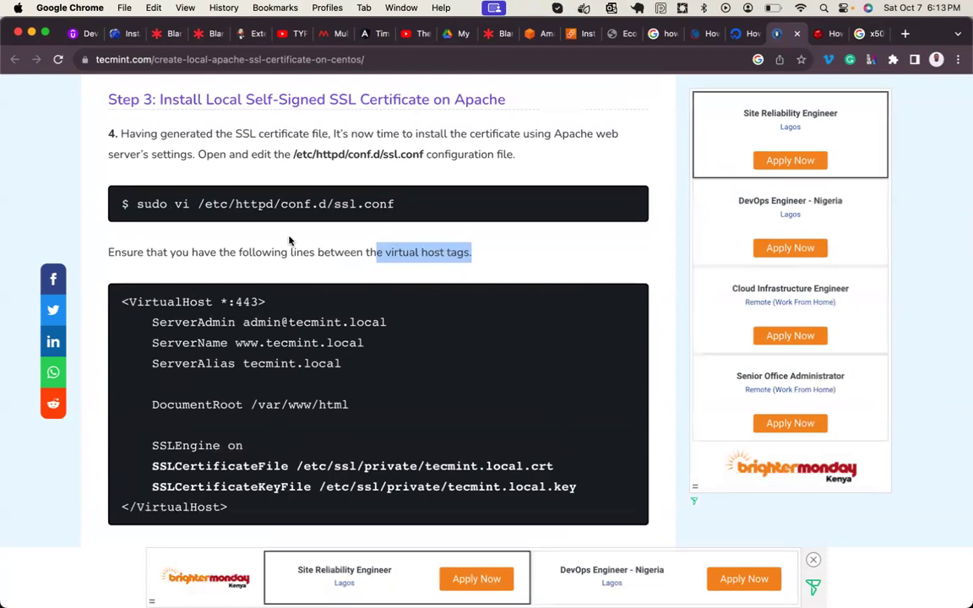
pyautogui.moveTo(294, 159); pyautogui.dragTo(420, 157)
pyautogui.scroll(-1, 402, 247)
pyautogui.scroll(-2, 402, 248)
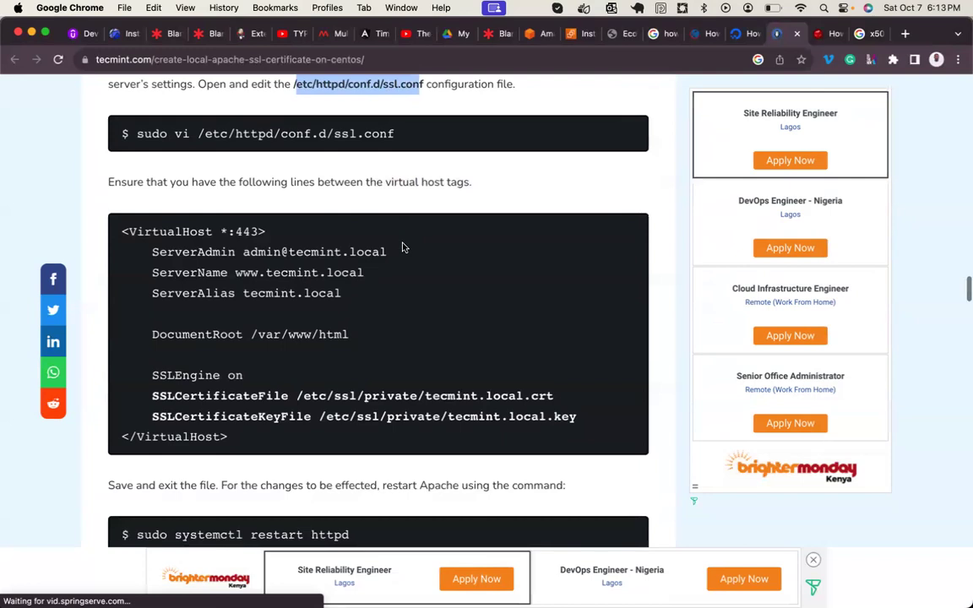
# - Run vim /etc/httpd/conf.d/ssl.conf and switch the empty file to insert mode
pyautogui.moveTo(495, 571)
pyautogui.click(538, 545)
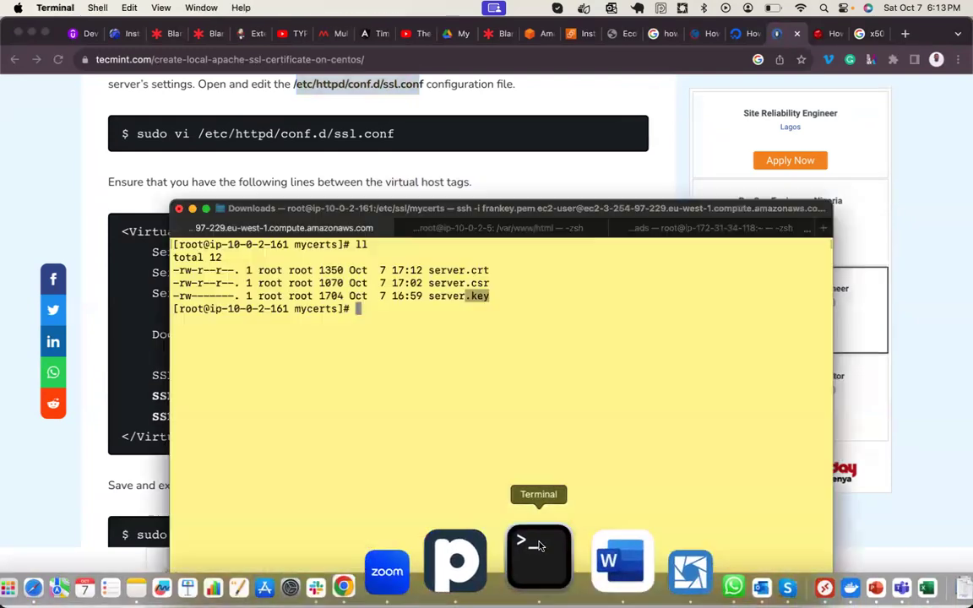
pyautogui.press('Return')
pyautogui.write('vim /etc/httpd/co')
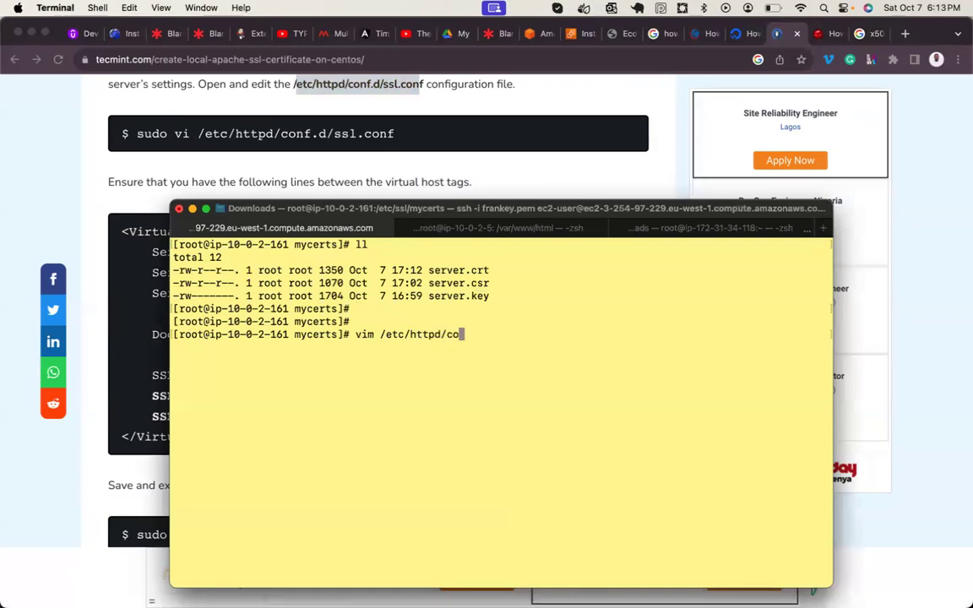
pyautogui.write('nf.d/ssl')
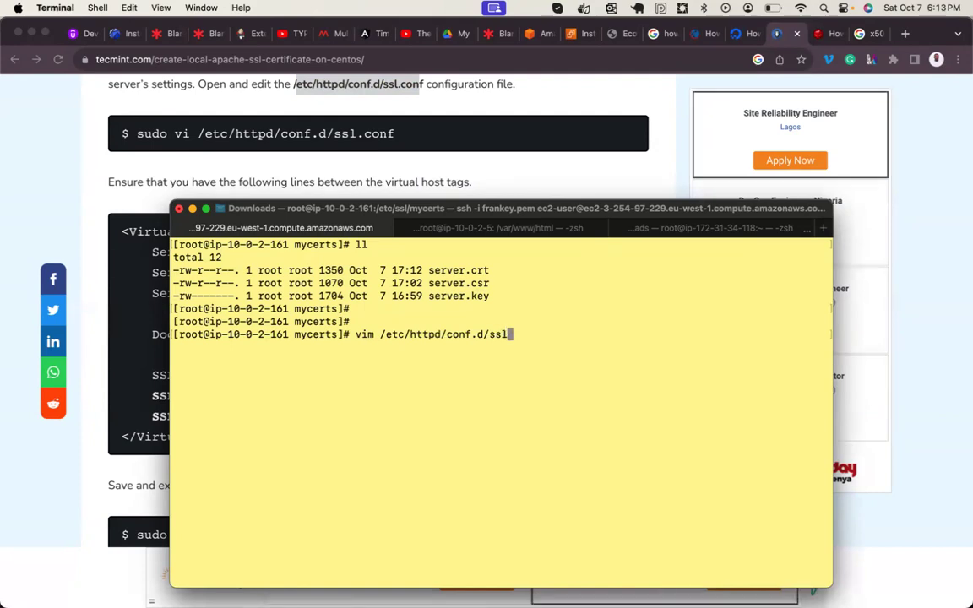
pyautogui.press('BackSpace')
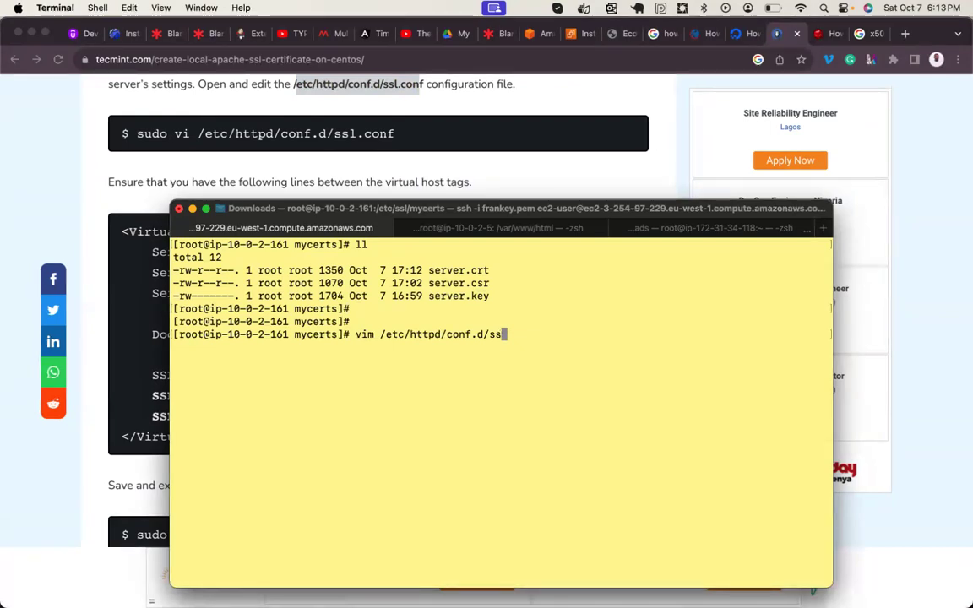
pyautogui.write('l.conf')
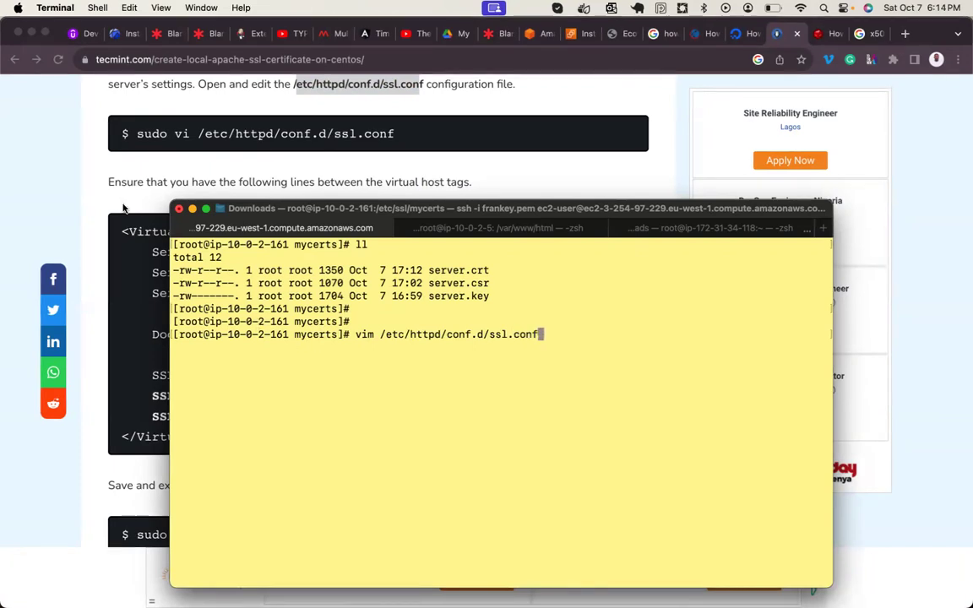
pyautogui.click(147, 295)
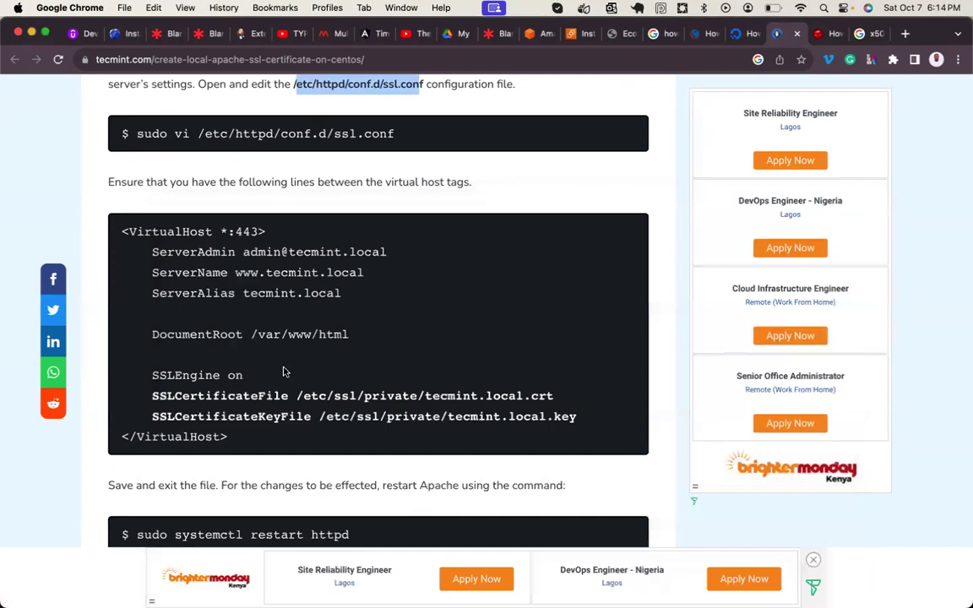
pyautogui.moveTo(513, 583)
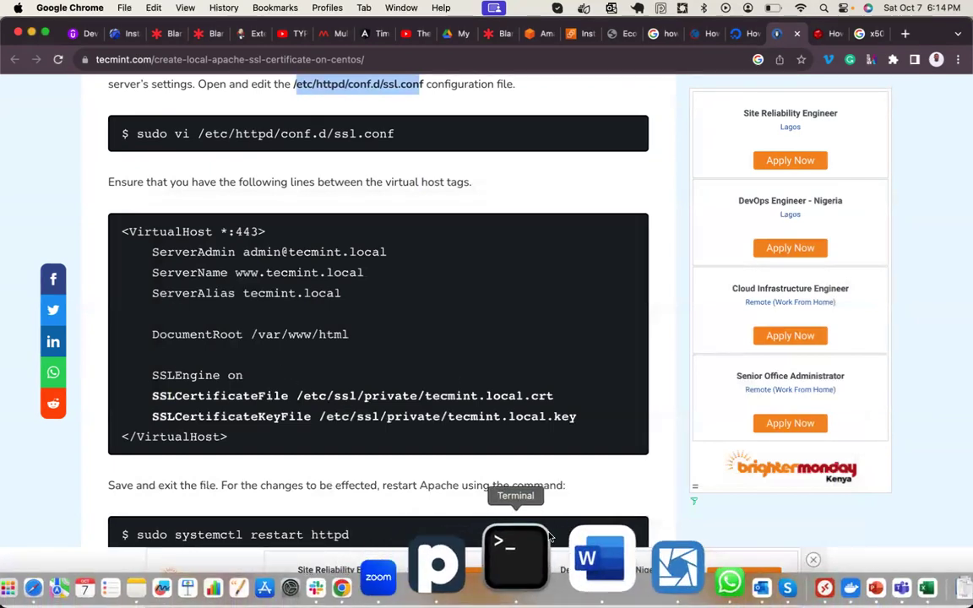
pyautogui.click(544, 542)
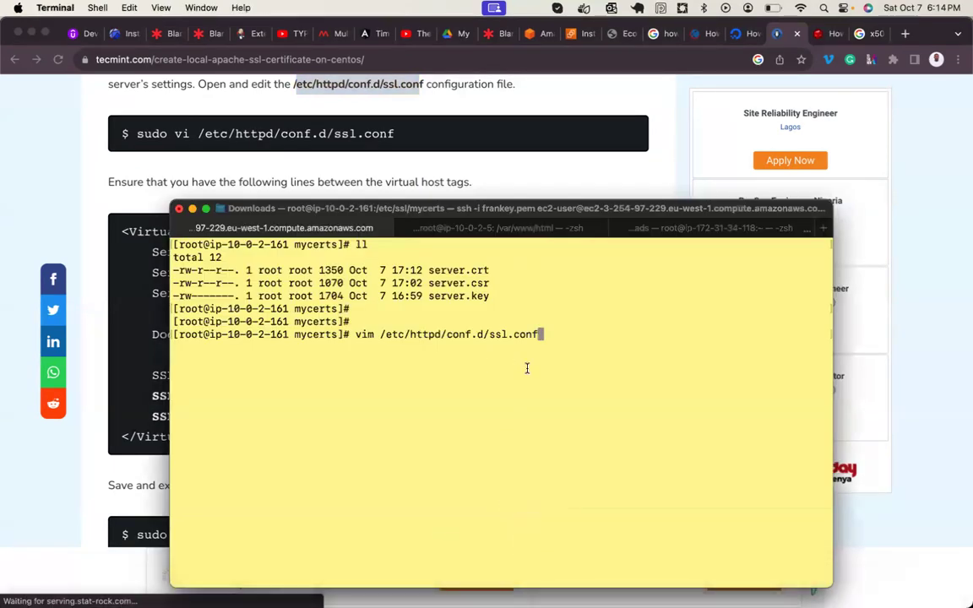
pyautogui.press('Return')
pyautogui.press('i')
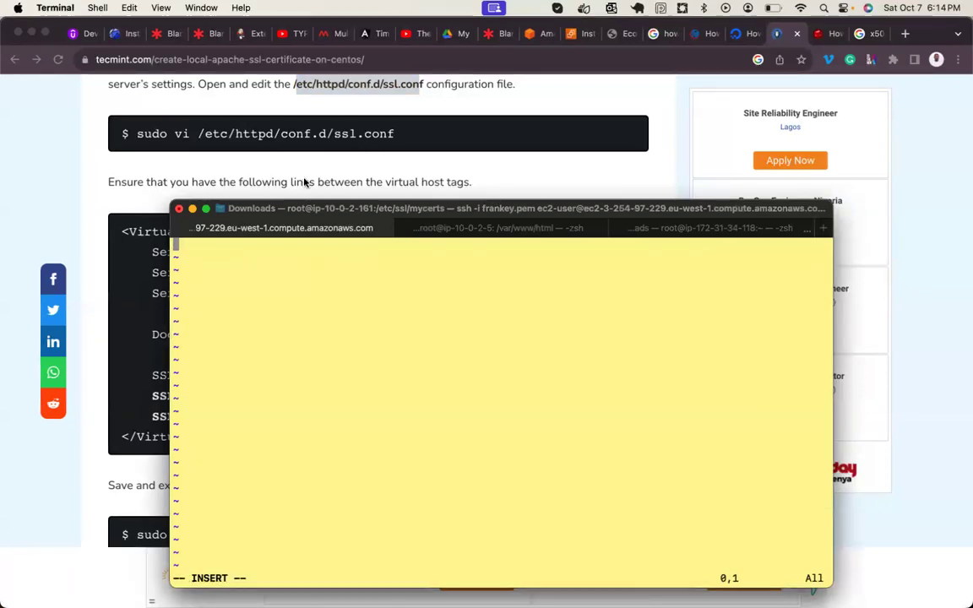
# - Copy the tutorial's VirtualHost *:443 block from Chrome and paste it into the vim buffer
pyautogui.click(273, 159)
pyautogui.moveTo(124, 229); pyautogui.dragTo(248, 432)
pyautogui.rightClick(239, 398)
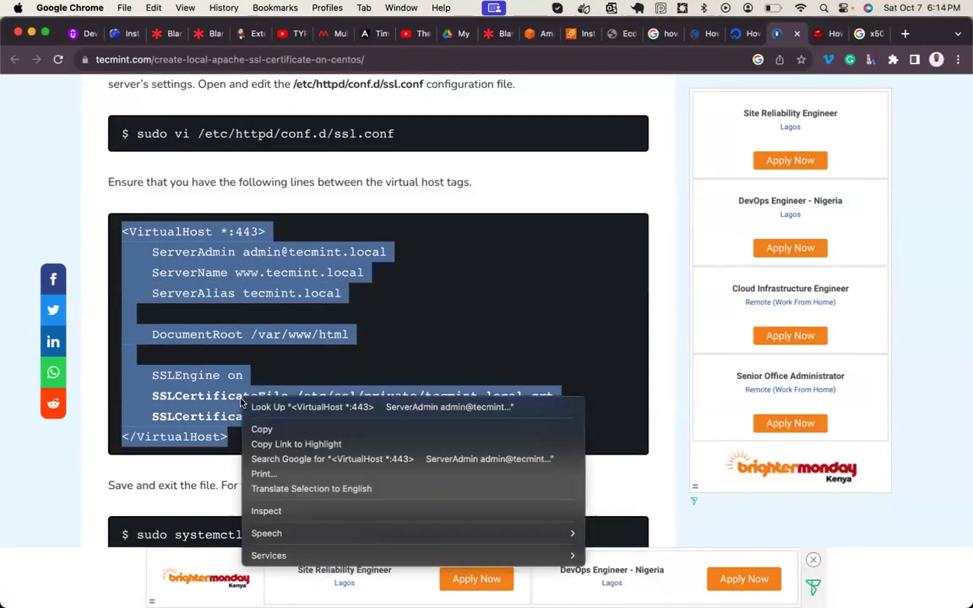
pyautogui.click(255, 428)
pyautogui.moveTo(452, 583)
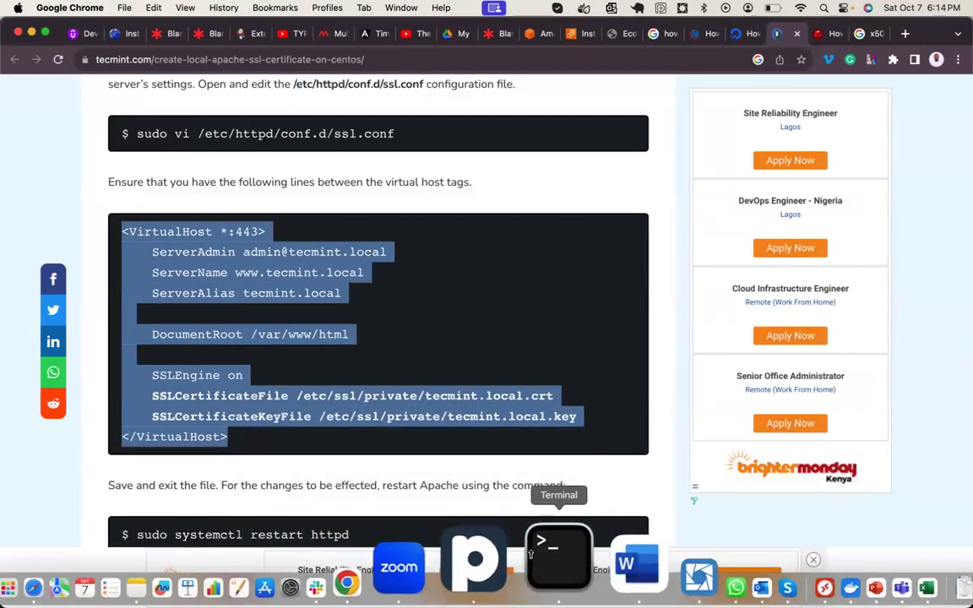
pyautogui.click(539, 540)
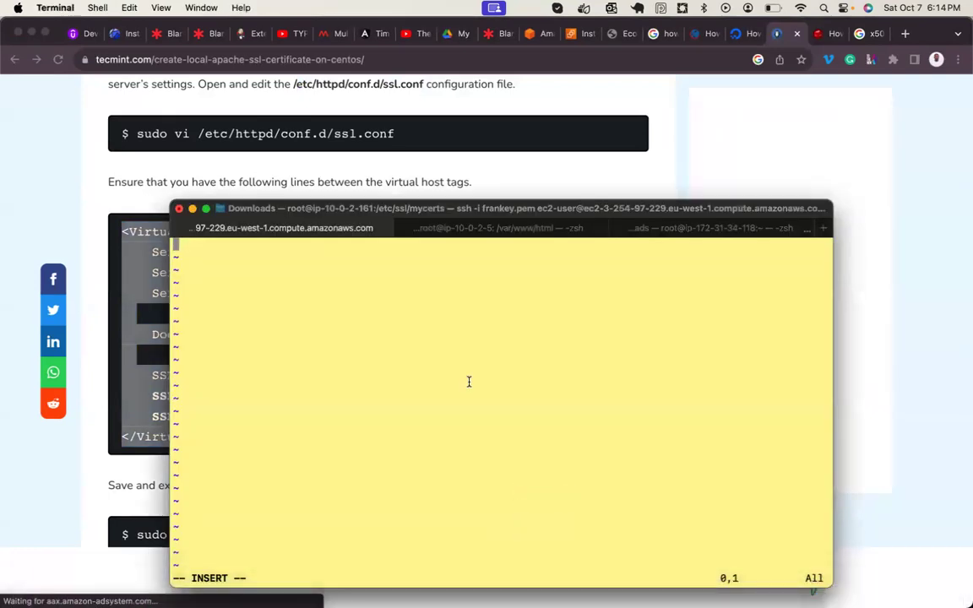
pyautogui.moveTo(456, 211); pyautogui.dragTo(488, 170)
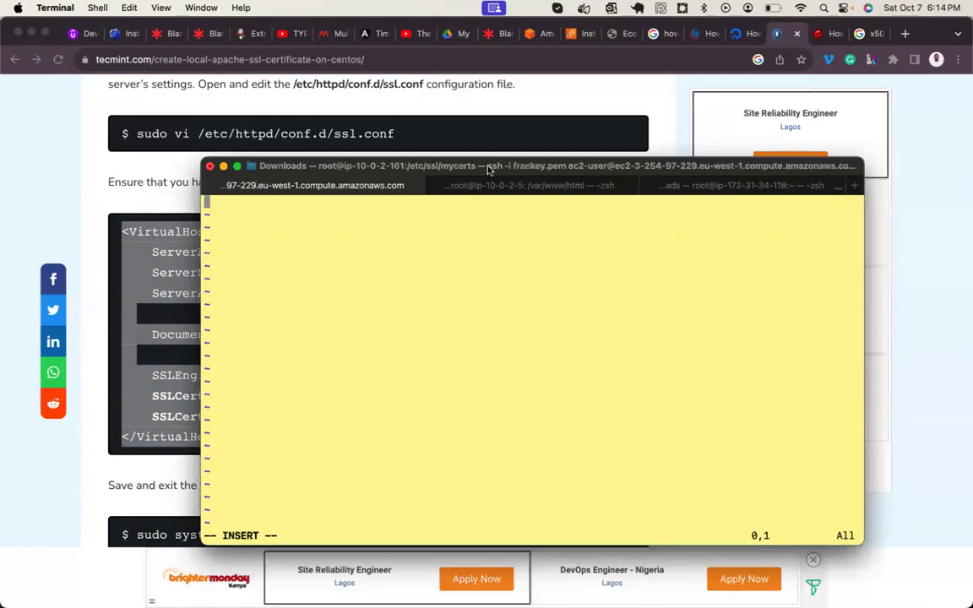
pyautogui.press('super+v')
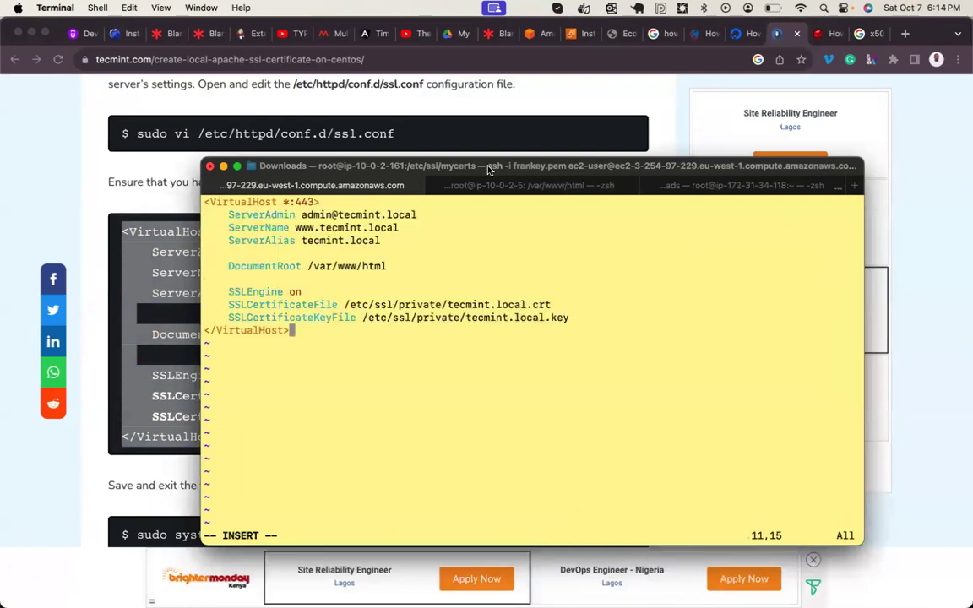
pyautogui.press('Up')
pyautogui.press('Up')
pyautogui.press('Up')
pyautogui.press('Up')
pyautogui.press('Up')
pyautogui.press('Up')
pyautogui.press('Up')
pyautogui.press('Up')
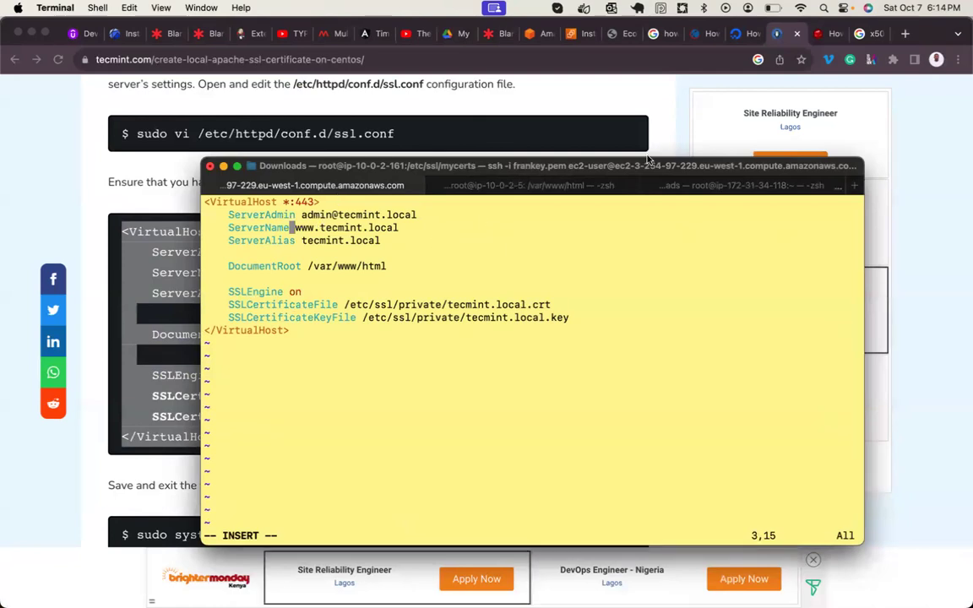
pyautogui.click(621, 35)
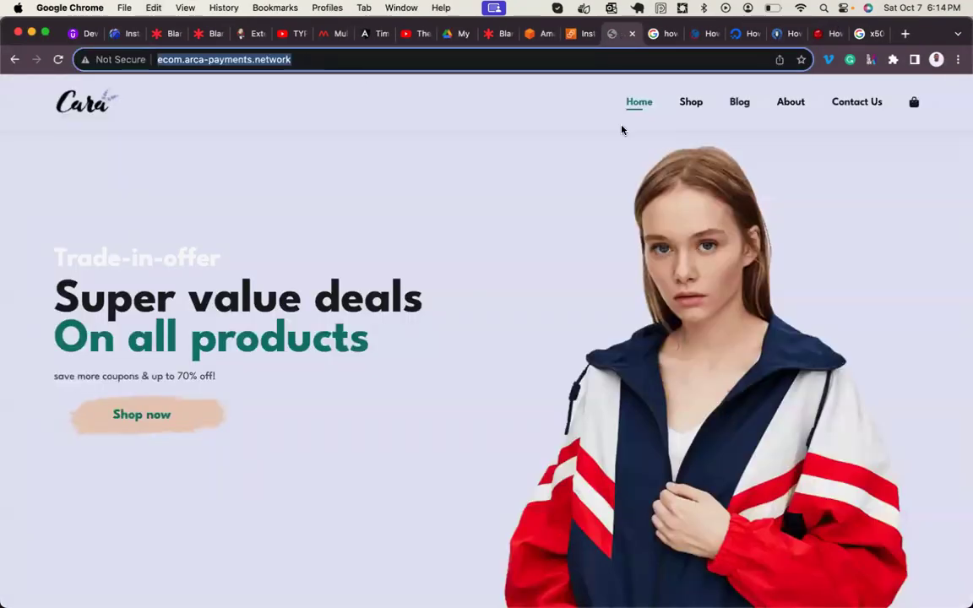
pyautogui.moveTo(520, 583)
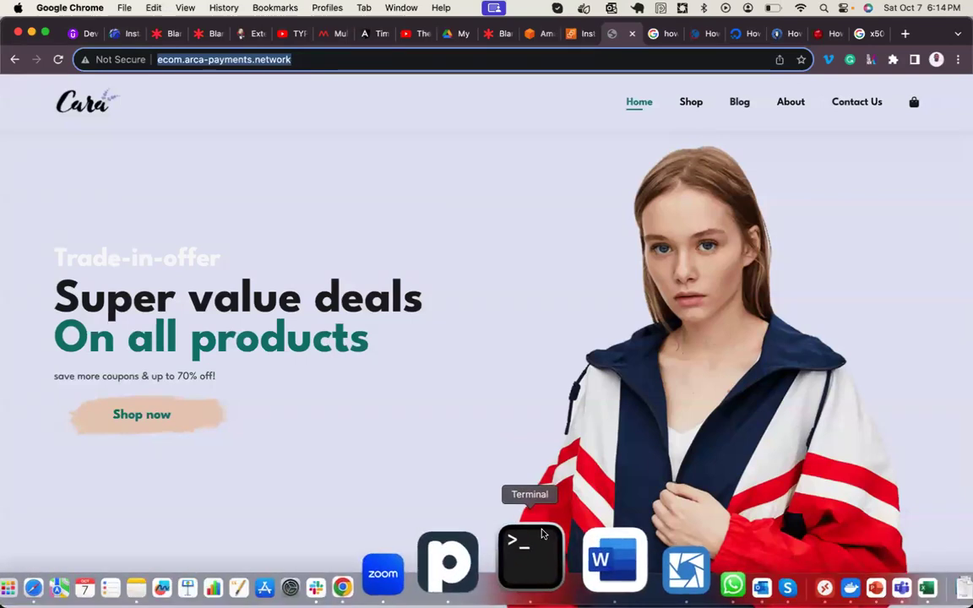
pyautogui.click(539, 565)
pyautogui.press('Right')
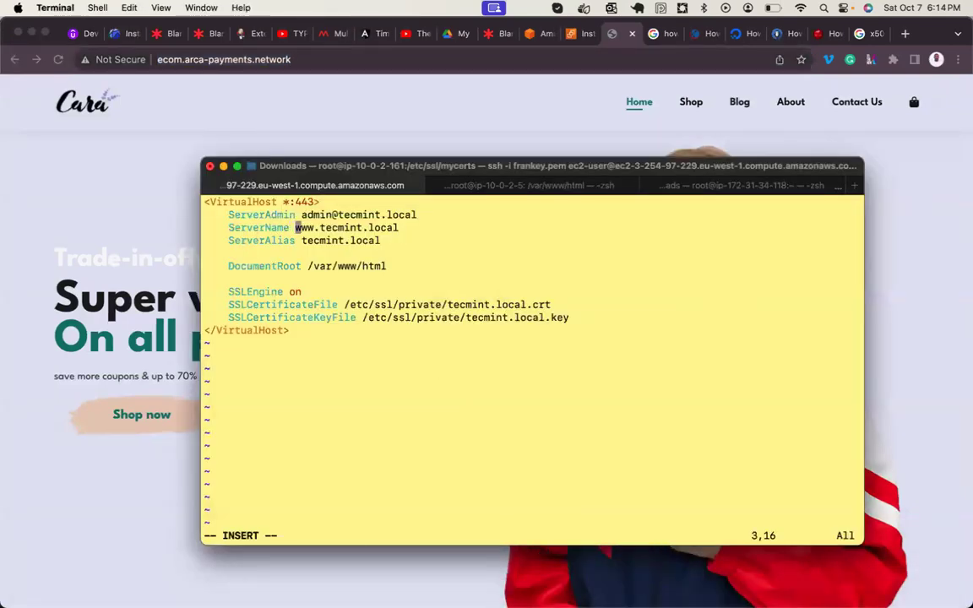
pyautogui.press('super+v')
pyautogui.press('Right')
pyautogui.press('Right')
pyautogui.press('Right')
pyautogui.press('Right')
pyautogui.press('Right')
pyautogui.press('Right')
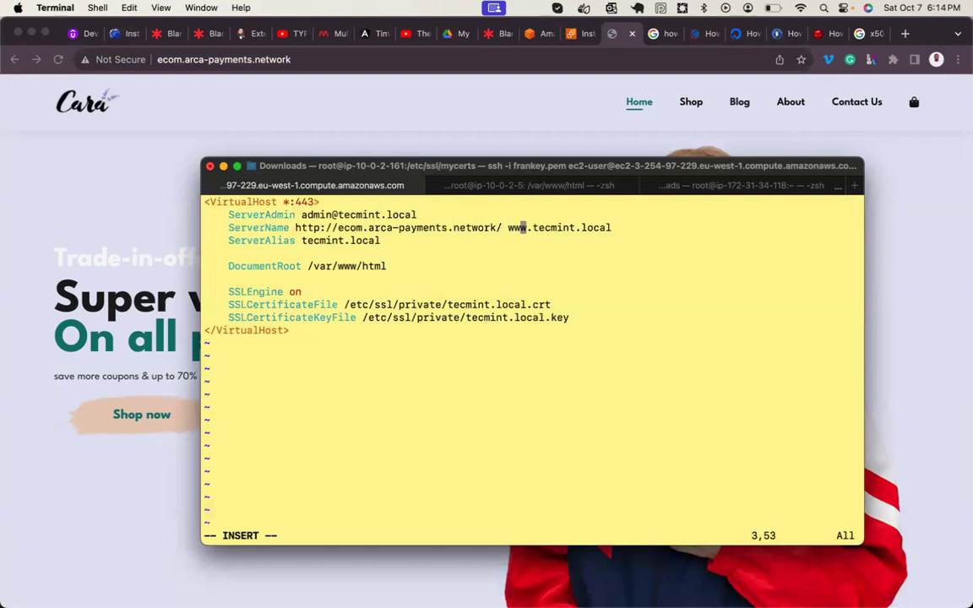
pyautogui.press('Delete')
pyautogui.press('Delete')
pyautogui.press('Delete')
pyautogui.press('Delete')
pyautogui.press('Delete')
pyautogui.press('Right')
pyautogui.press('Right')
pyautogui.press('Delete')
pyautogui.press('Delete')
pyautogui.press('Delete')
pyautogui.press('Delete')
pyautogui.press('BackSpace')
pyautogui.press('BackSpace')
pyautogui.press('BackSpace')
pyautogui.press('BackSpace')
pyautogui.press('BackSpace')
pyautogui.press('BackSpace')
pyautogui.press('BackSpace')
pyautogui.press('BackSpace')
pyautogui.press('BackSpace')
pyautogui.press('BackSpace')
pyautogui.press('Left')
pyautogui.press('Left')
pyautogui.press('Left')
pyautogui.press('Left')
pyautogui.press('Left')
pyautogui.press('Left')
pyautogui.press('Left')
pyautogui.press('Left')
pyautogui.press('Left')
pyautogui.press('Left')
pyautogui.press('Left')
pyautogui.press('Left')
pyautogui.press('Left')
pyautogui.press('Left')
pyautogui.press('Left')
pyautogui.press('Left')
pyautogui.press('Left')
pyautogui.press('Left')
pyautogui.press('Left')
pyautogui.press('Left')
pyautogui.press('Left')
pyautogui.press('Left')
pyautogui.press('Left')
pyautogui.press('Left')
pyautogui.press('Left')
pyautogui.press('Left')
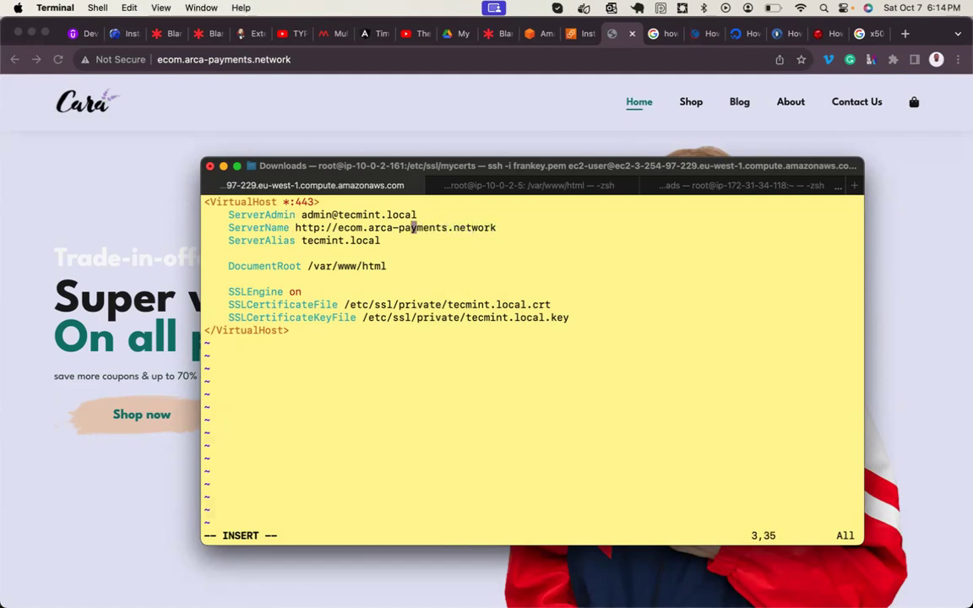
pyautogui.press('BackSpace')
pyautogui.press('BackSpace')
pyautogui.press('BackSpace')
pyautogui.press('BackSpace')
pyautogui.press('BackSpace')
pyautogui.press('BackSpace')
pyautogui.press('BackSpace')
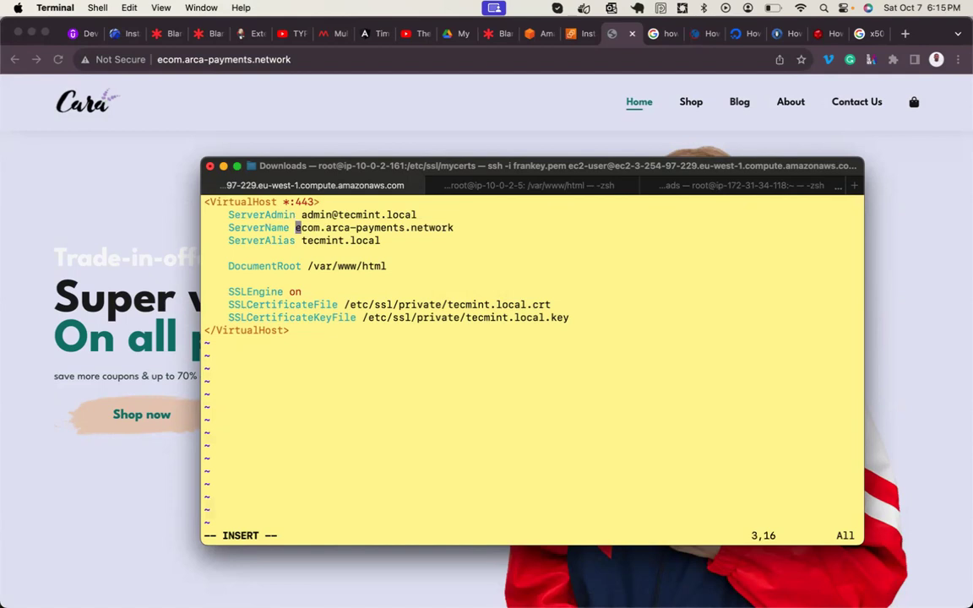
# - Save ssl.conf with :wq and return to the shell prompt
pyautogui.press('Up')
pyautogui.press('Left')
pyautogui.press('Left')
pyautogui.press('Left')
pyautogui.press('Left')
pyautogui.press('Left')
pyautogui.press('Left')
pyautogui.press('Left')
pyautogui.press('Left')
pyautogui.press('Left')
pyautogui.press('Left')
pyautogui.press('Left')
pyautogui.press('Up')
pyautogui.press('Right')
pyautogui.press('Right')
pyautogui.press('Right')
pyautogui.press('Right')
pyautogui.press('Right')
pyautogui.press('Right')
pyautogui.press('Right')
pyautogui.press('Right')
pyautogui.press('Escape')
pyautogui.write(':wq')
pyautogui.press('Return')
pyautogui.press('Return')
pyautogui.press('Return')
pyautogui.press('Return')
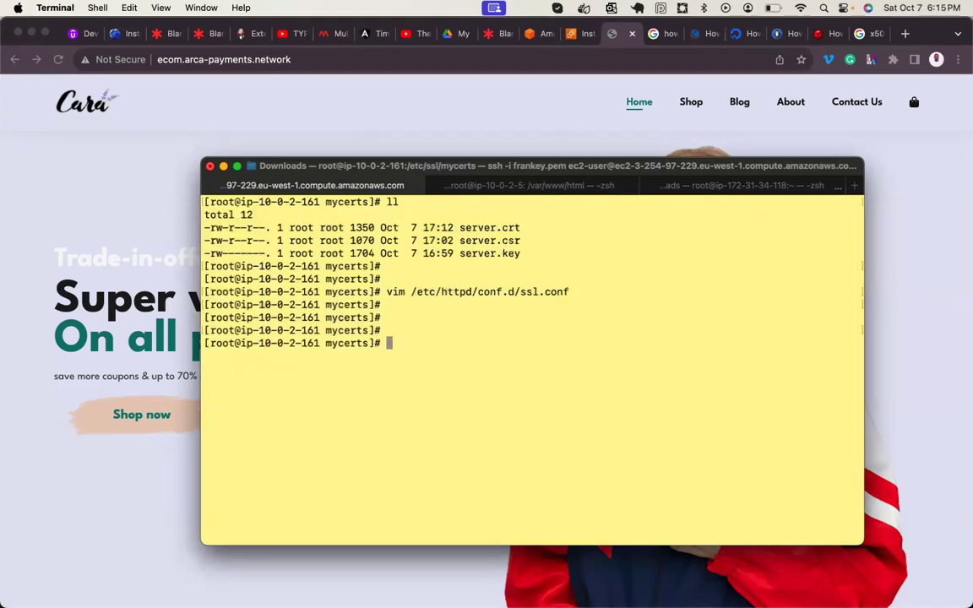
# - Print /etc/httpd/conf.d/ecommerce.conf, showing its *:80 VirtualHost with DocumentRoot /var/www/ecommerce
pyautogui.write('cat /etc/')
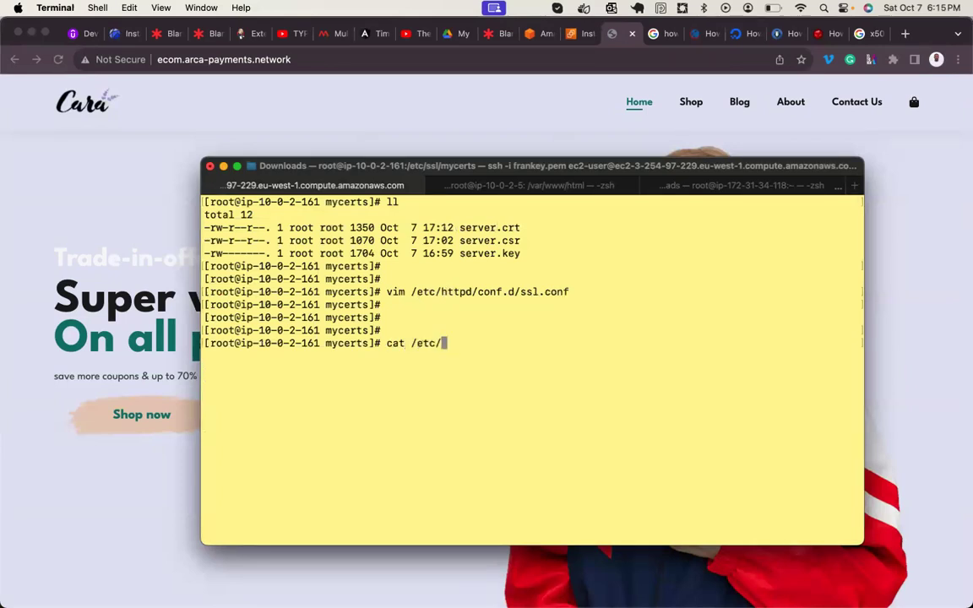
pyautogui.write('httpd/conf.d/ec')
pyautogui.press('Tab')
pyautogui.press('Return')
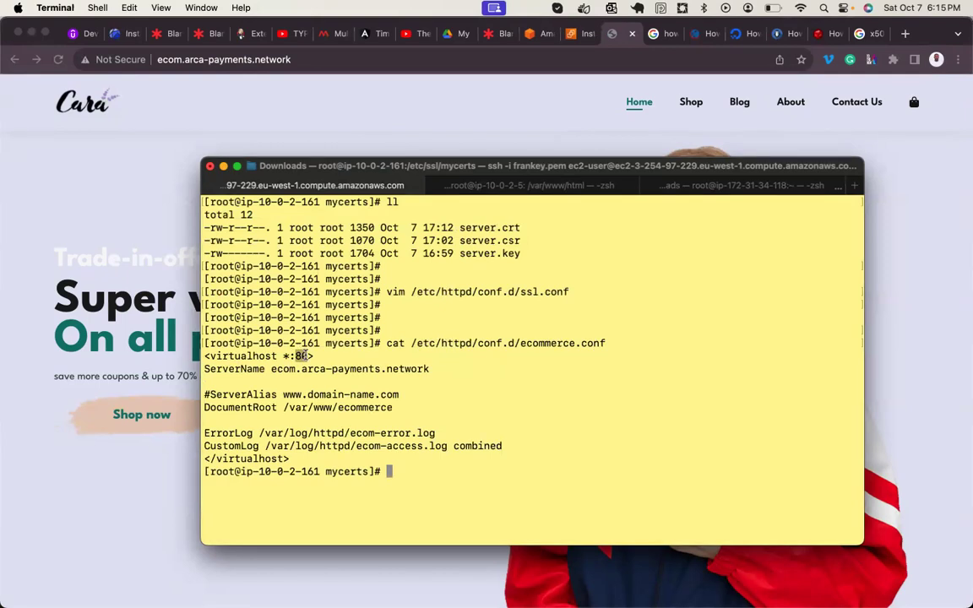
pyautogui.press('Up')
pyautogui.press('Up')
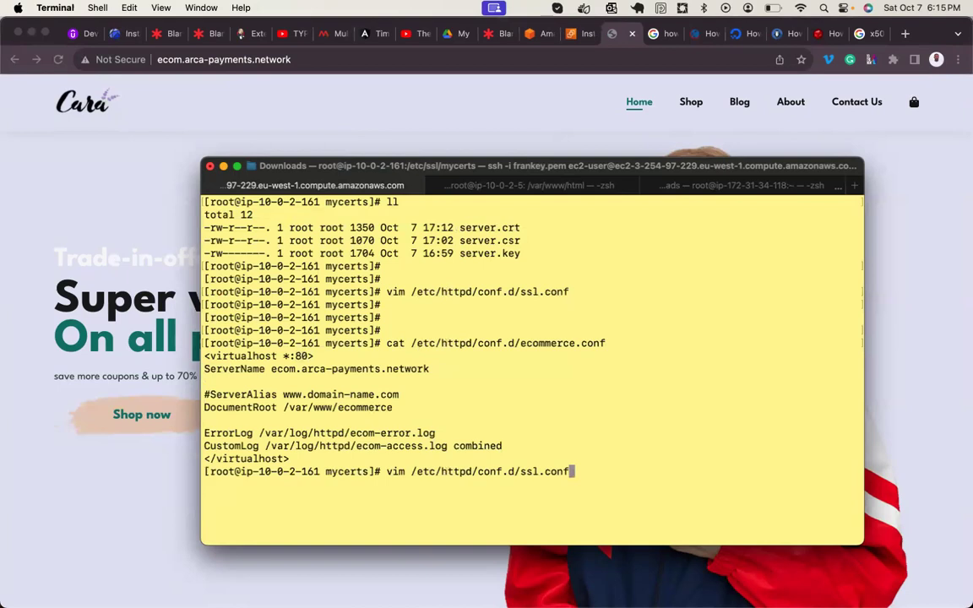
# - In ssl.conf, delete the ServerAdmin line, comment out ServerAlias with #, and save
pyautogui.press('Return')
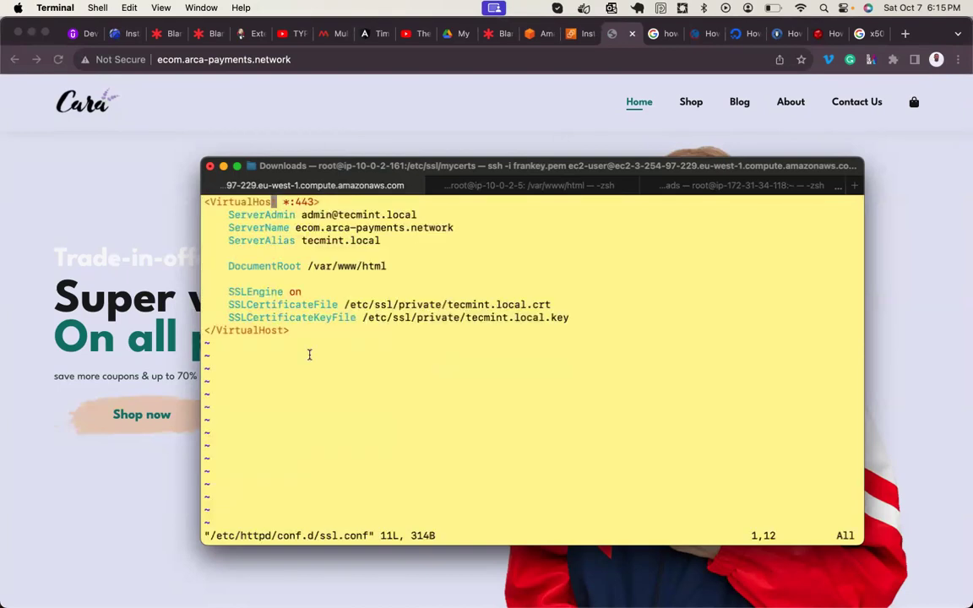
pyautogui.moveTo(294, 203); pyautogui.dragTo(315, 203)
pyautogui.press('Down')
pyautogui.press('d')
pyautogui.press('d')
pyautogui.press('Down')
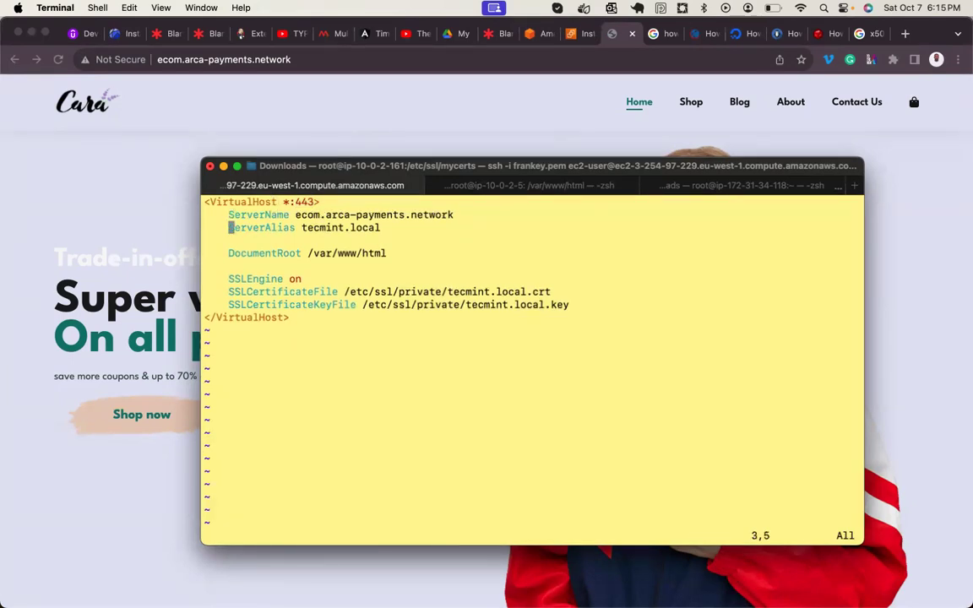
pyautogui.write('i#')
pyautogui.press('Down')
pyautogui.press('Down')
pyautogui.press('Down')
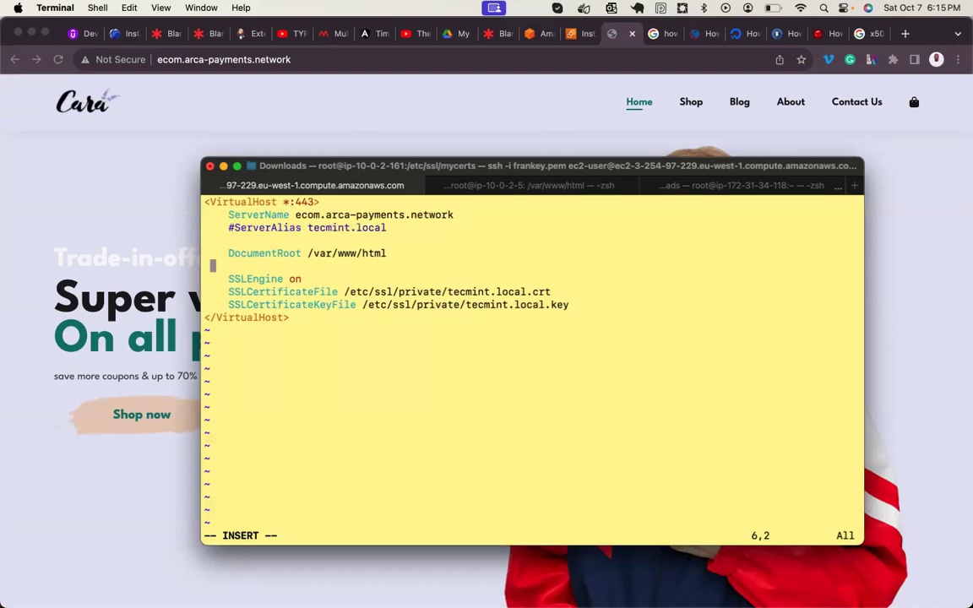
pyautogui.press('Escape')
pyautogui.write(':wq')
pyautogui.press('Return')
pyautogui.press('Return')
pyautogui.press('Return')
pyautogui.press('Return')
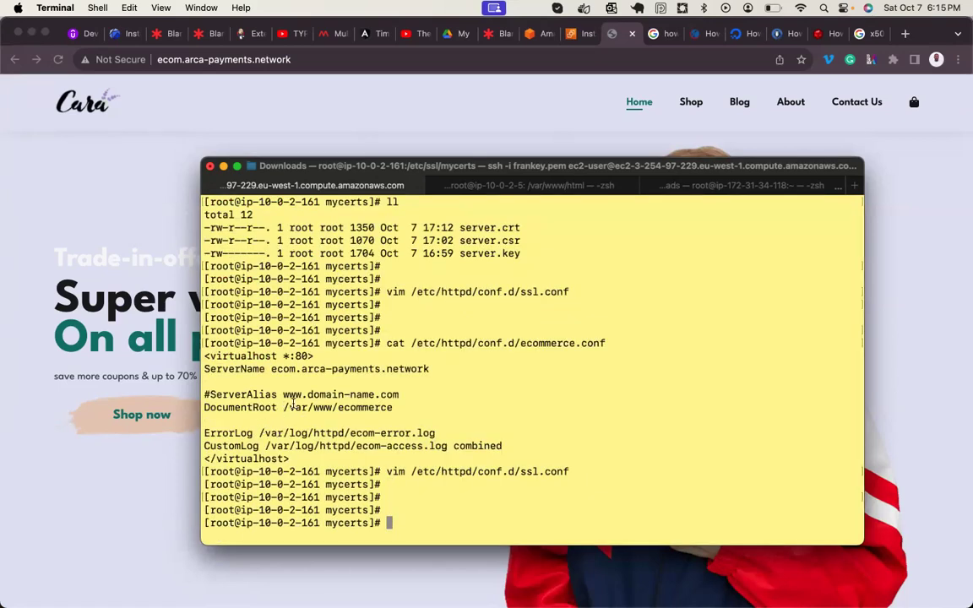
# - Copy the /var/www/ecommerce path and reopen ssl.conf in vim
pyautogui.moveTo(398, 408); pyautogui.dragTo(282, 408)
pyautogui.press('super+c')
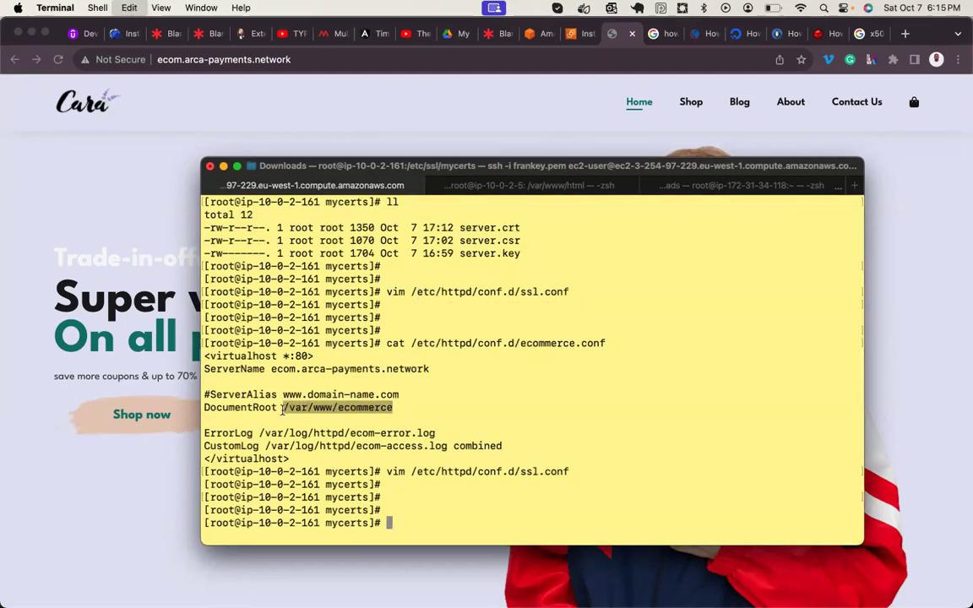
pyautogui.press('Up')
pyautogui.press('Return')
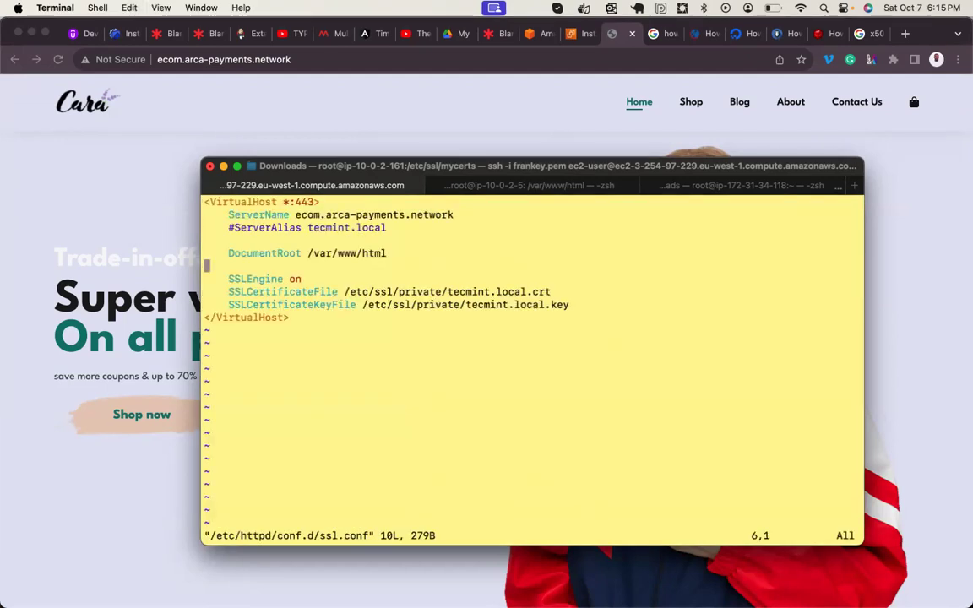
# - Replace the DocumentRoot path /var/www/html with the pasted /var/www/ecommerce
pyautogui.click(207, 240)
pyautogui.press('Down')
pyautogui.press('Right')
pyautogui.press('Right')
pyautogui.press('Right')
pyautogui.press('Right')
pyautogui.press('Right')
pyautogui.press('Right')
pyautogui.press('Right')
pyautogui.press('Right')
pyautogui.press('Right')
pyautogui.press('Right')
pyautogui.press('Right')
pyautogui.press('Right')
pyautogui.press('Right')
pyautogui.press('Right')
pyautogui.press('Right')
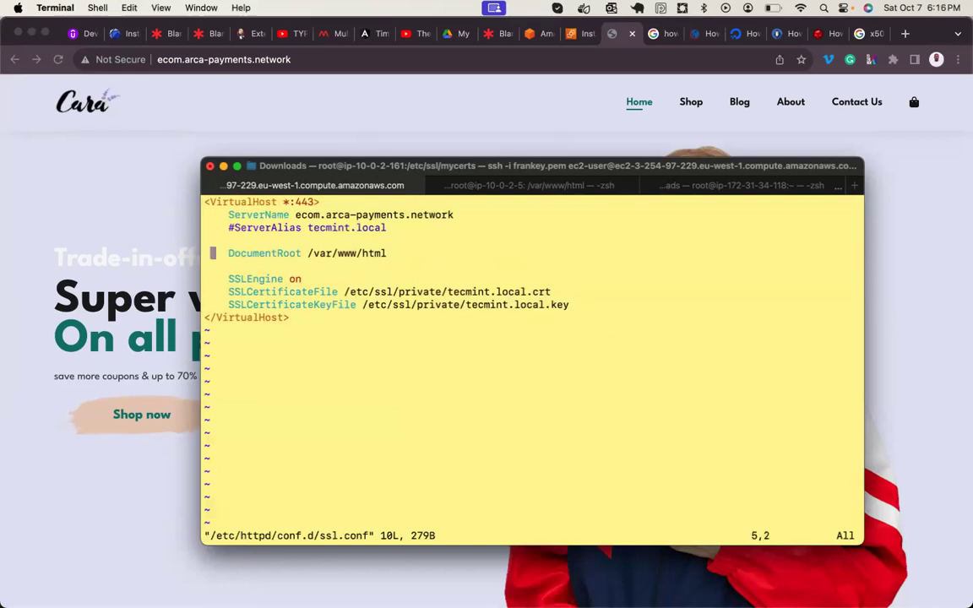
pyautogui.press('Right')
pyautogui.press('Right')
pyautogui.press('Right')
pyautogui.press('i')
pyautogui.press('BackSpace')
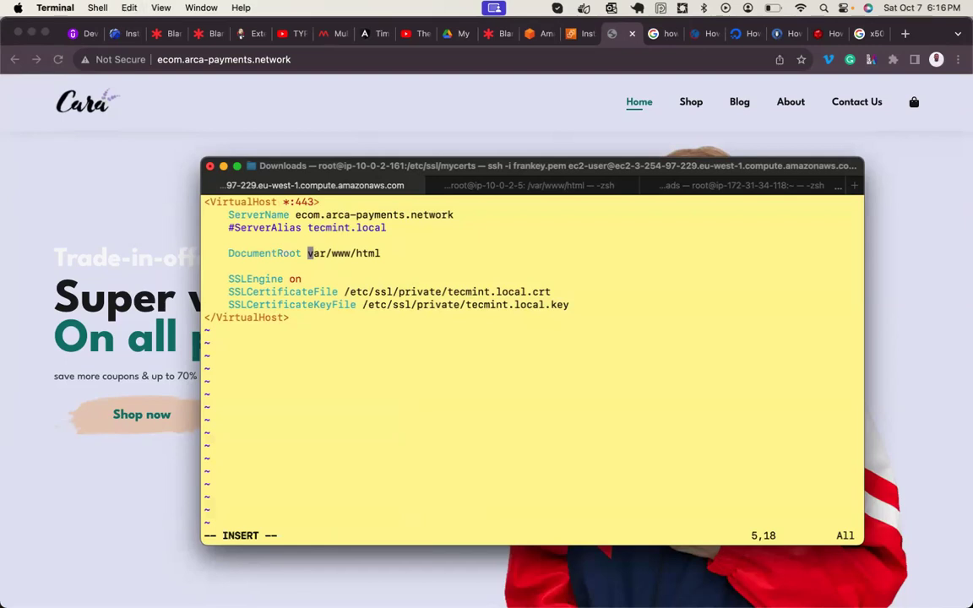
pyautogui.press('super+v')
pyautogui.press('Right')
pyautogui.press('Right')
pyautogui.press('Right')
pyautogui.press('Right')
pyautogui.press('BackSpace')
pyautogui.press('BackSpace')
pyautogui.press('Delete')
pyautogui.press('Delete')
pyautogui.press('Delete')
pyautogui.press('Delete')
pyautogui.press('Delete')
pyautogui.press('Delete')
pyautogui.press('Delete')
pyautogui.press('BackSpace')
pyautogui.press('BackSpace')
pyautogui.press('BackSpace')
pyautogui.press('BackSpace')
# - Review the SSLCertificateFile and SSLCertificateKeyFile lines pointing to tecmint.local files, then leave insert mode
pyautogui.press('Down')
pyautogui.press('Down')
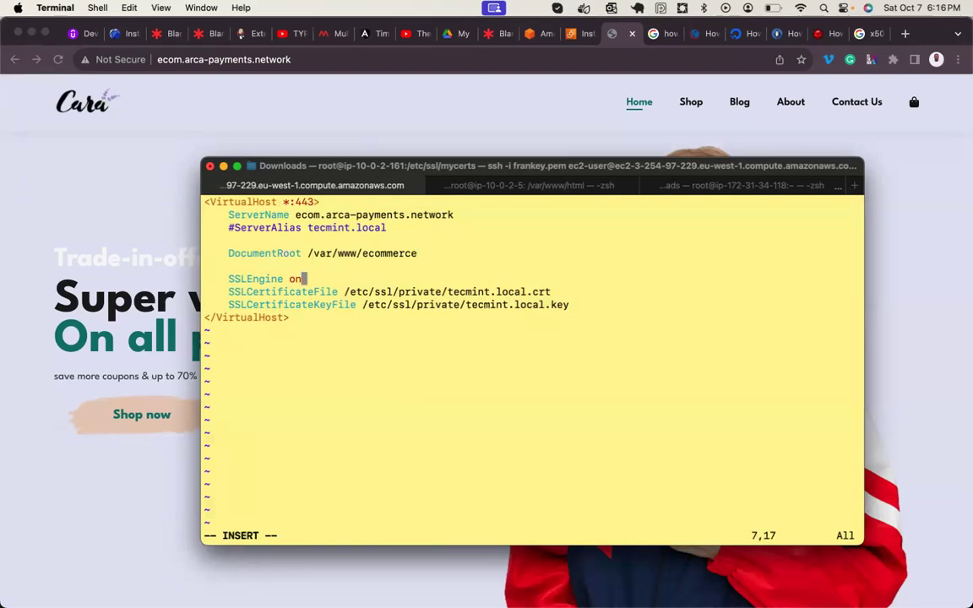
pyautogui.press('Left')
pyautogui.press('Down')
pyautogui.doubleClick(325, 308)
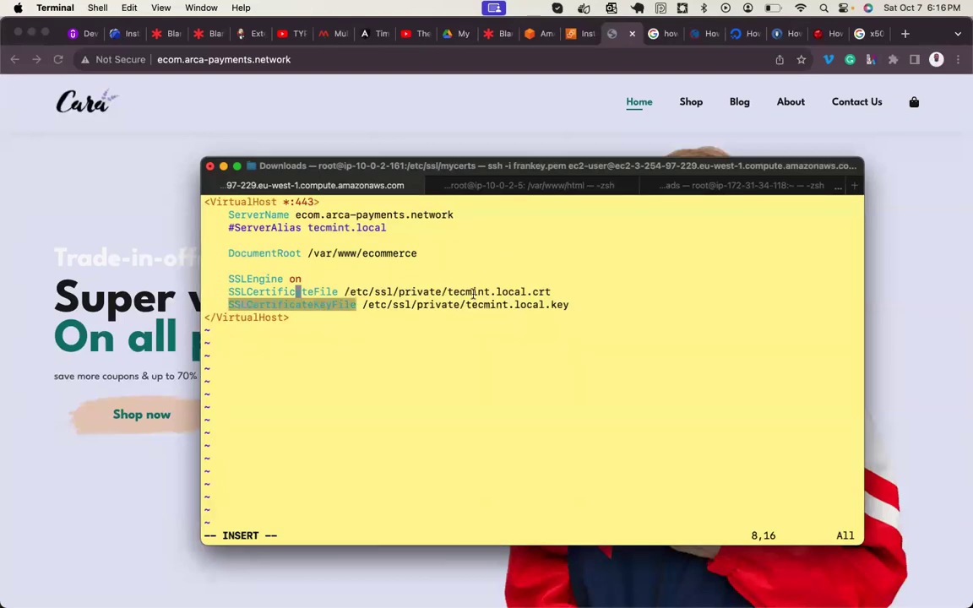
pyautogui.doubleClick(535, 292)
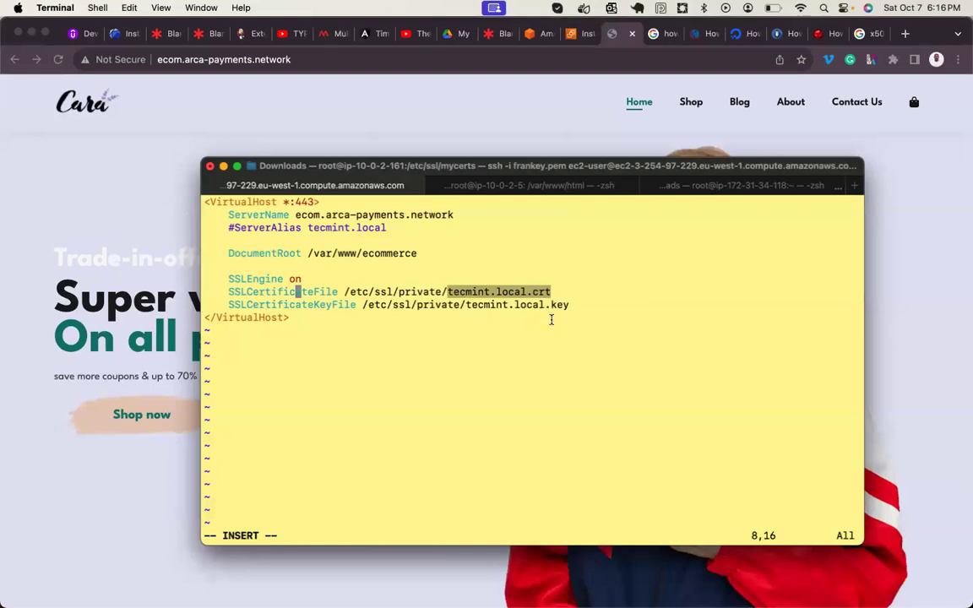
pyautogui.press('Escape')
# - Save ssl.conf, then check the current folder and confirm server.crt and server.key in mycerts
pyautogui.write(':wq')
pyautogui.press('Return')
pyautogui.press('Return')
pyautogui.press('Return')
pyautogui.write('pwd')
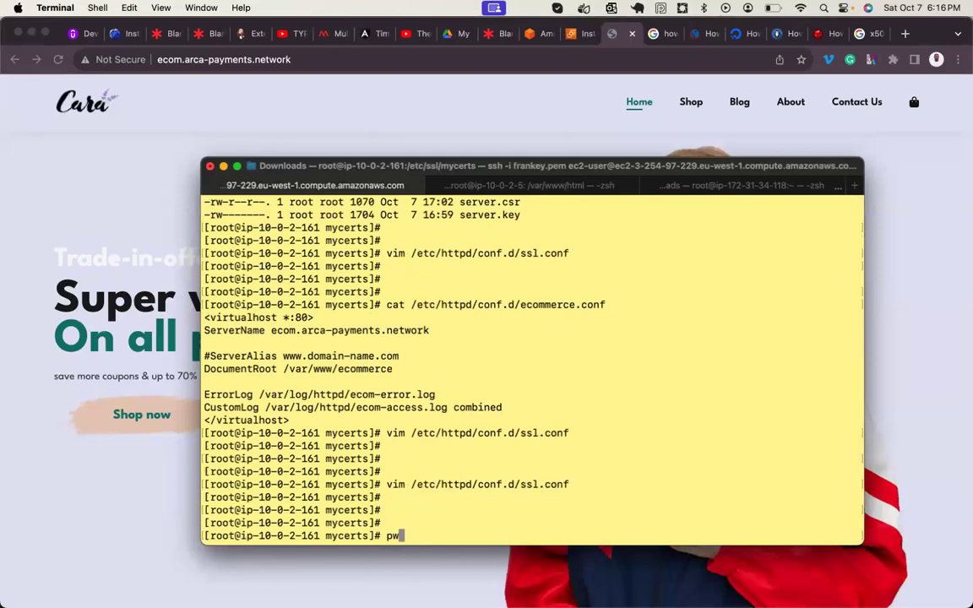
pyautogui.press('Return')
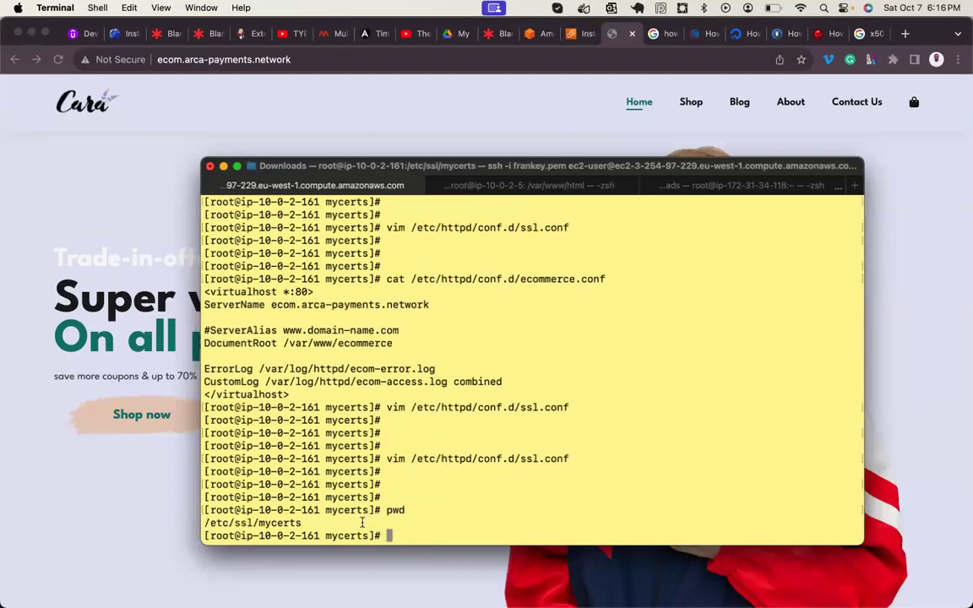
pyautogui.moveTo(303, 523); pyautogui.dragTo(212, 519)
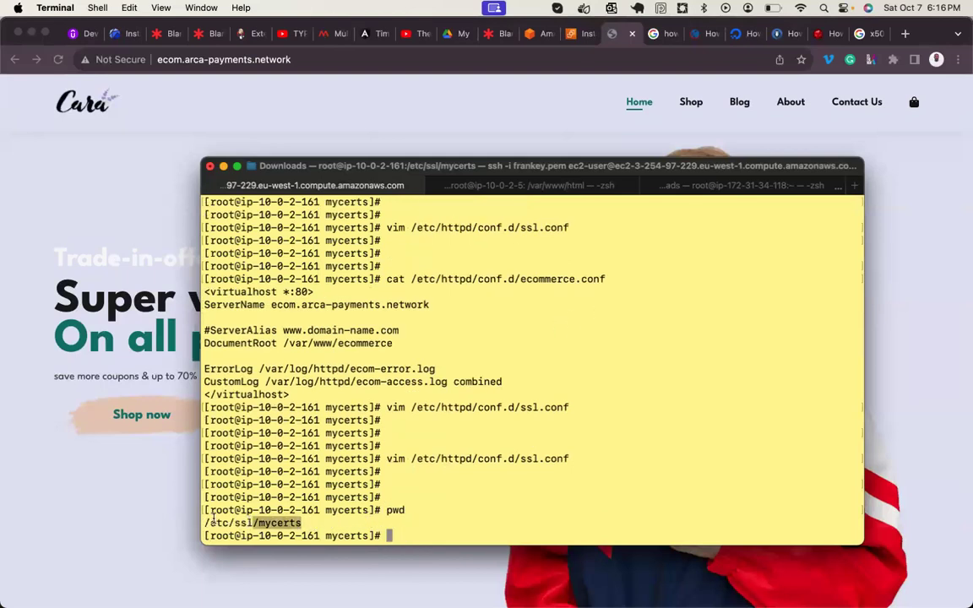
pyautogui.write('ll')
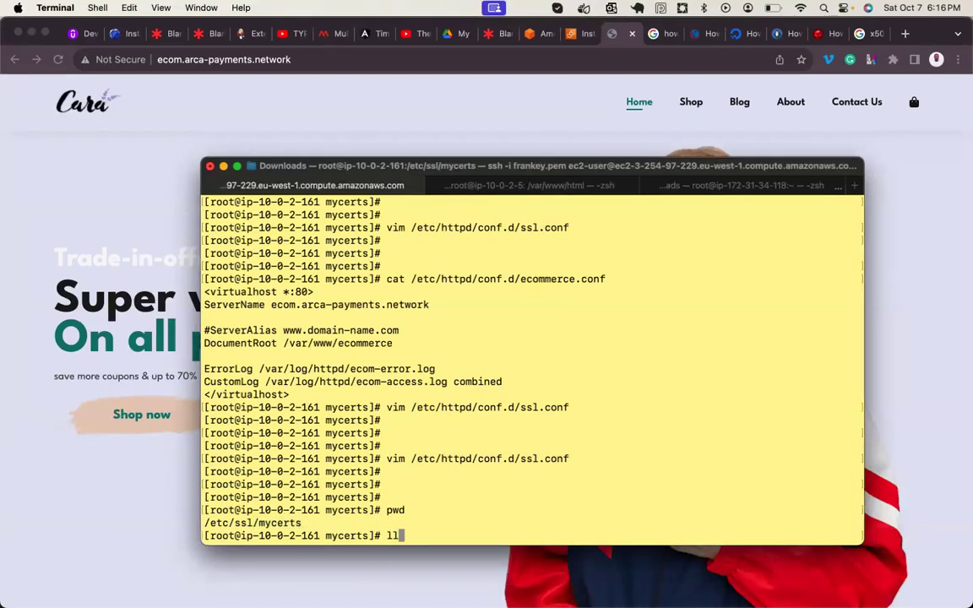
pyautogui.press('Return')
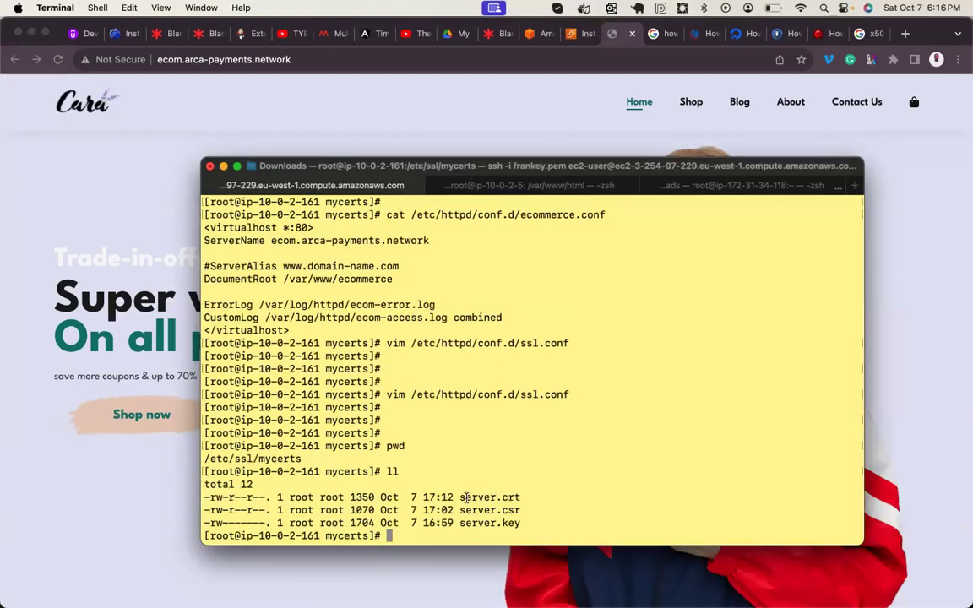
pyautogui.moveTo(461, 498); pyautogui.dragTo(544, 499)
pyautogui.moveTo(497, 524); pyautogui.dragTo(535, 524)
# - Copy the /etc/ssl/mycerts path and reopen /etc/httpd/conf.d/ssl.conf in vim
pyautogui.write('pwd')
pyautogui.press('Return')
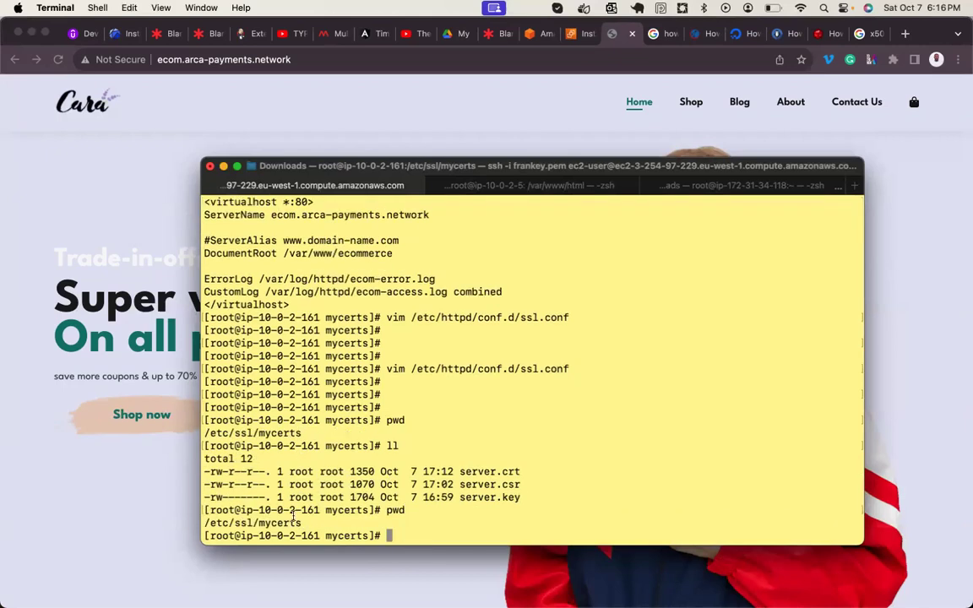
pyautogui.moveTo(309, 521); pyautogui.dragTo(203, 523)
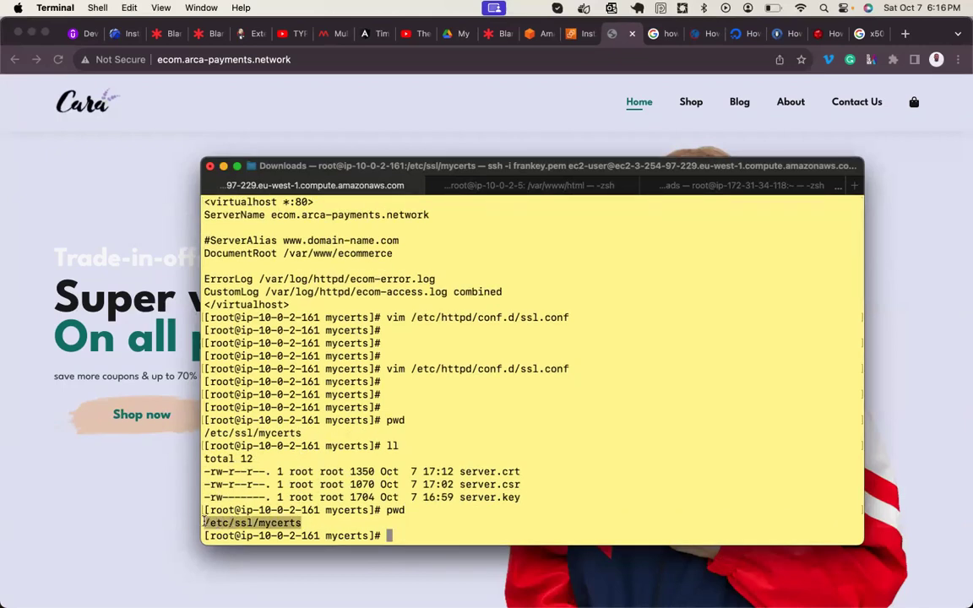
pyautogui.rightClick(222, 526)
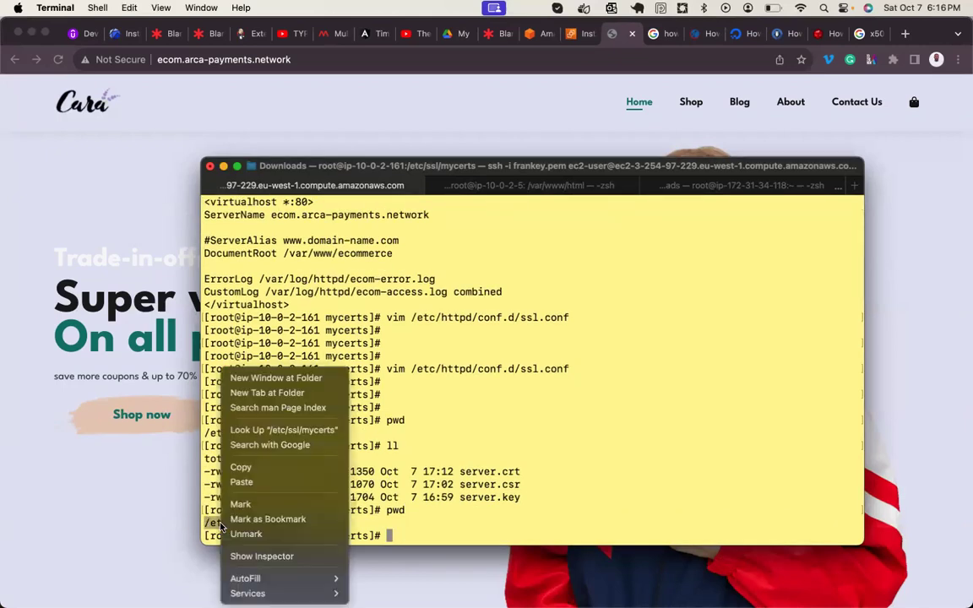
pyautogui.click(242, 467)
pyautogui.write('pwd')
pyautogui.press('Up')
pyautogui.press('Up')
pyautogui.press('Up')
pyautogui.press('Up')
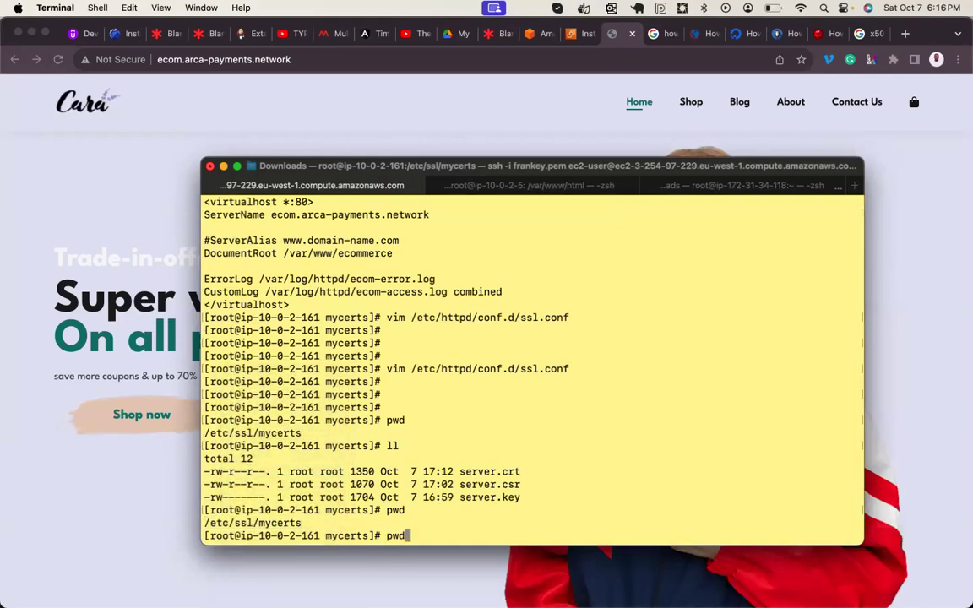
pyautogui.press('Return')
pyautogui.press('Right')
pyautogui.press('Right')
pyautogui.press('Right')
pyautogui.press('Right')
pyautogui.press('Right')
pyautogui.press('Right')
pyautogui.press('Right')
pyautogui.press('Right')
pyautogui.press('Right')
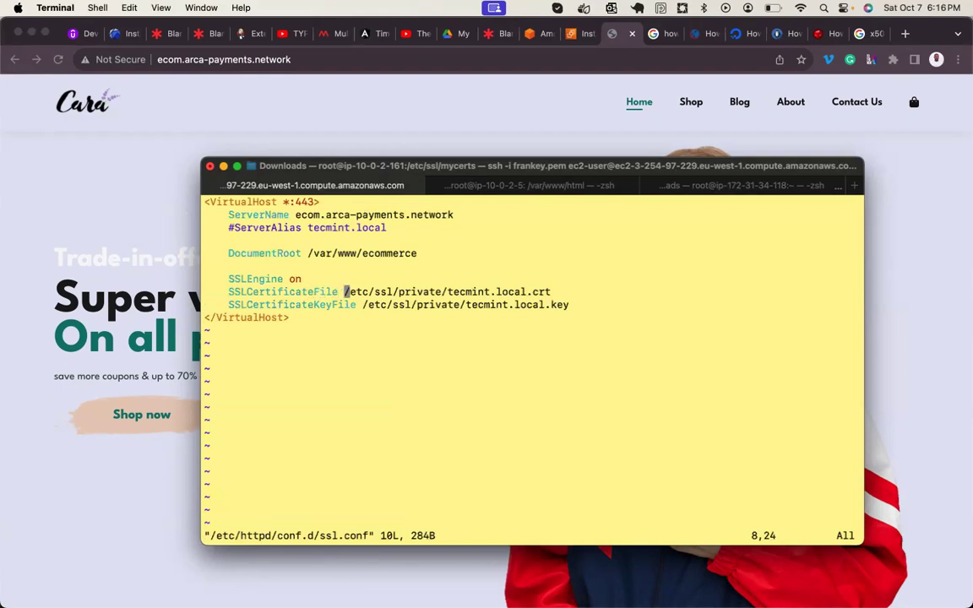
# - Change the SSL certificate file path to /etc/ssl/mycerts/server.crt, removing the old tecmint.local.crt path
pyautogui.press('i')
pyautogui.press('super+v')
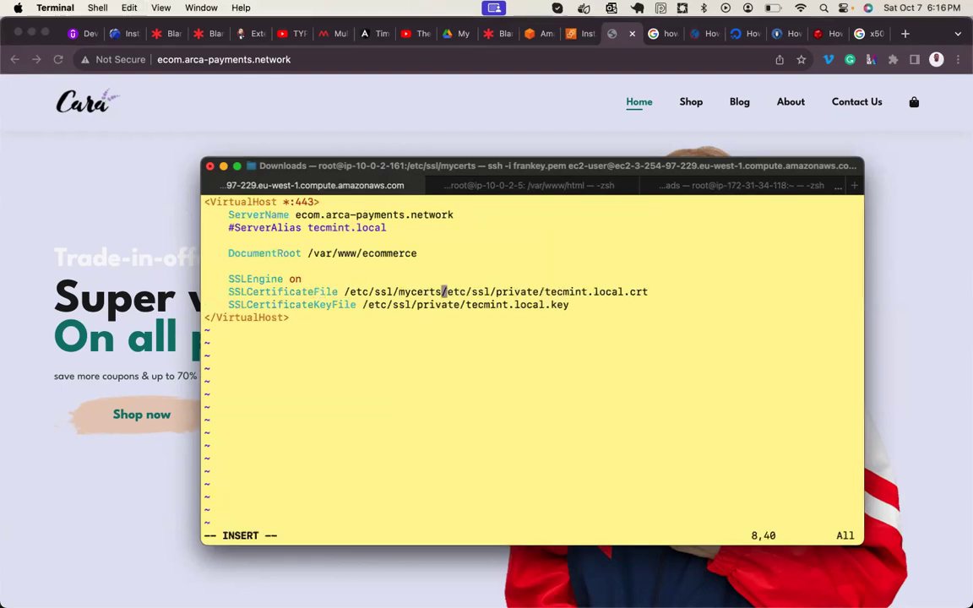
pyautogui.press('Right')
pyautogui.write('server')
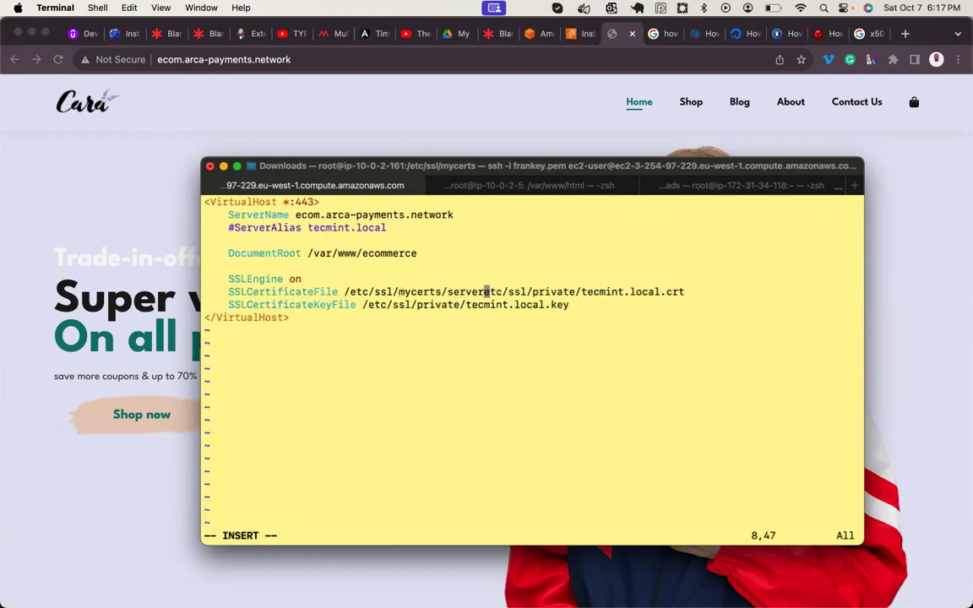
pyautogui.write('.crt')
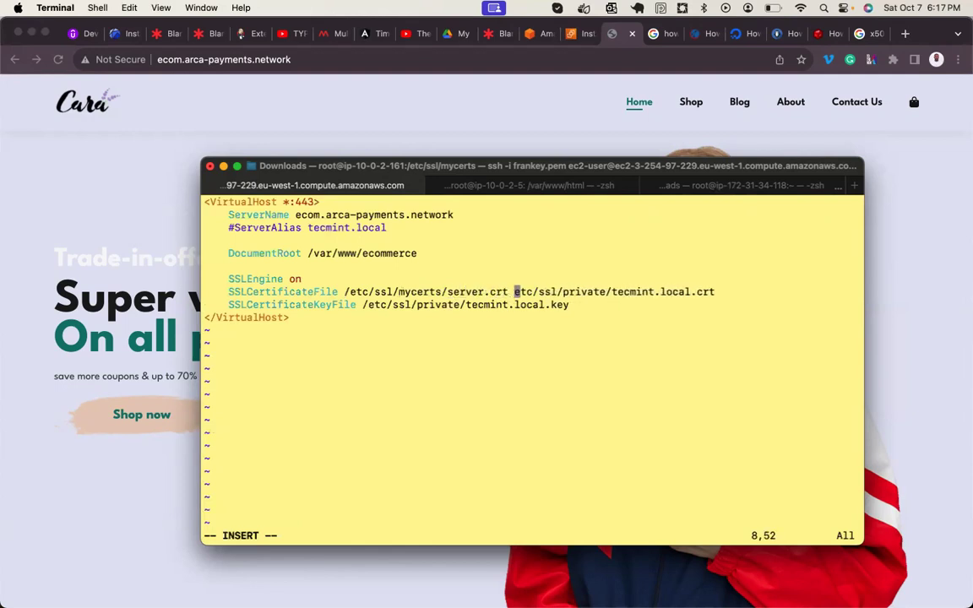
pyautogui.press('Right')
pyautogui.press('Right')
pyautogui.press('Delete')
pyautogui.press('Delete')
pyautogui.press('Delete')
pyautogui.press('Delete')
pyautogui.press('Delete')
pyautogui.write('s')
pyautogui.press('Delete')
pyautogui.press('Delete')
pyautogui.press('Delete')
pyautogui.press('Delete')
pyautogui.press('Delete')
pyautogui.press('Delete')
pyautogui.press('Delete')
pyautogui.press('Delete')
pyautogui.write('pa')
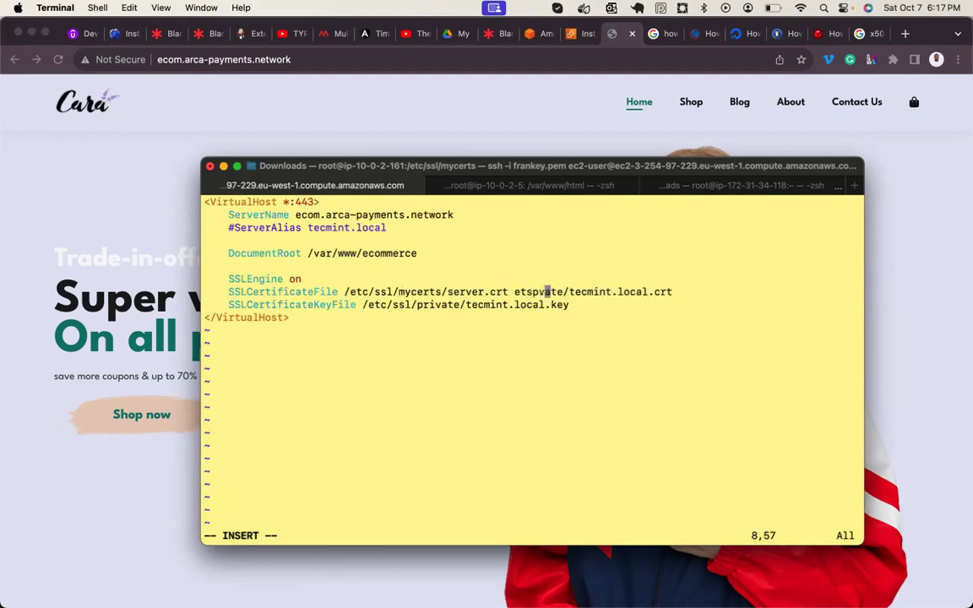
pyautogui.press('Delete')
pyautogui.press('BackSpace')
pyautogui.press('Right')
pyautogui.press('Delete')
pyautogui.press('Delete')
pyautogui.press('Delete')
pyautogui.press('Delete')
pyautogui.press('Delete')
pyautogui.press('Delete')
pyautogui.press('Right')
pyautogui.press('Delete')
pyautogui.press('Right')
pyautogui.press('Delete')
pyautogui.press('Delete')
pyautogui.press('Delete')
pyautogui.press('Delete')
pyautogui.press('BackSpace')
pyautogui.press('BackSpace')
pyautogui.press('BackSpace')
pyautogui.press('BackSpace')
pyautogui.press('BackSpace')
pyautogui.press('BackSpace')
pyautogui.press('BackSpace')
pyautogui.press('BackSpace')
pyautogui.press('BackSpace')
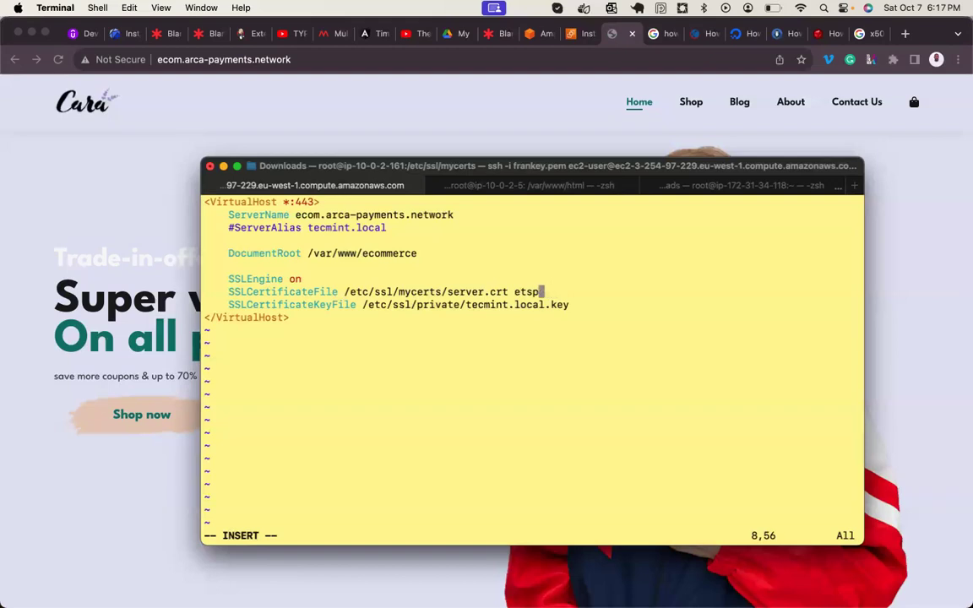
# - Change the SSL key file path to /etc/ssl/mycerts/server.key, removing the old tecmint.local.key path
pyautogui.press('Down')
pyautogui.press('Left')
pyautogui.press('Left')
pyautogui.press('Left')
pyautogui.press('BackSpace')
pyautogui.press('BackSpace')
pyautogui.press('BackSpace')
pyautogui.press('BackSpace')
pyautogui.press('BackSpace')
pyautogui.press('BackSpace')
pyautogui.press('BackSpace')
pyautogui.press('BackSpace')
pyautogui.press('BackSpace')
pyautogui.press('BackSpace')
pyautogui.press('BackSpace')
pyautogui.press('BackSpace')
pyautogui.press('BackSpace')
pyautogui.press('BackSpace')
pyautogui.press('BackSpace')
pyautogui.press('BackSpace')
pyautogui.press('BackSpace')
pyautogui.press('BackSpace')
pyautogui.press('BackSpace')
pyautogui.press('BackSpace')
pyautogui.press('BackSpace')
pyautogui.write('/etc/ssl/mycerts')
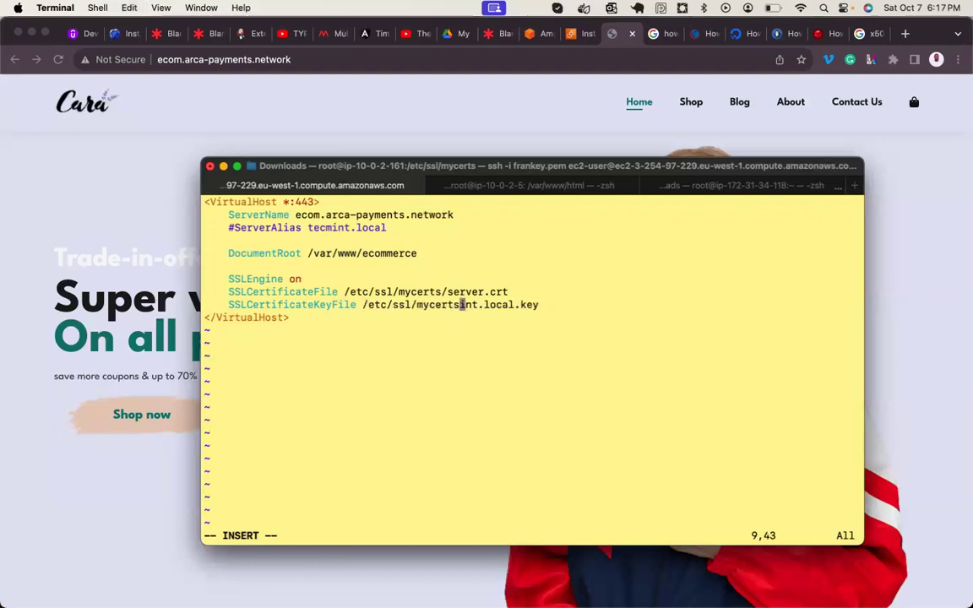
pyautogui.write('/')
pyautogui.write('server')
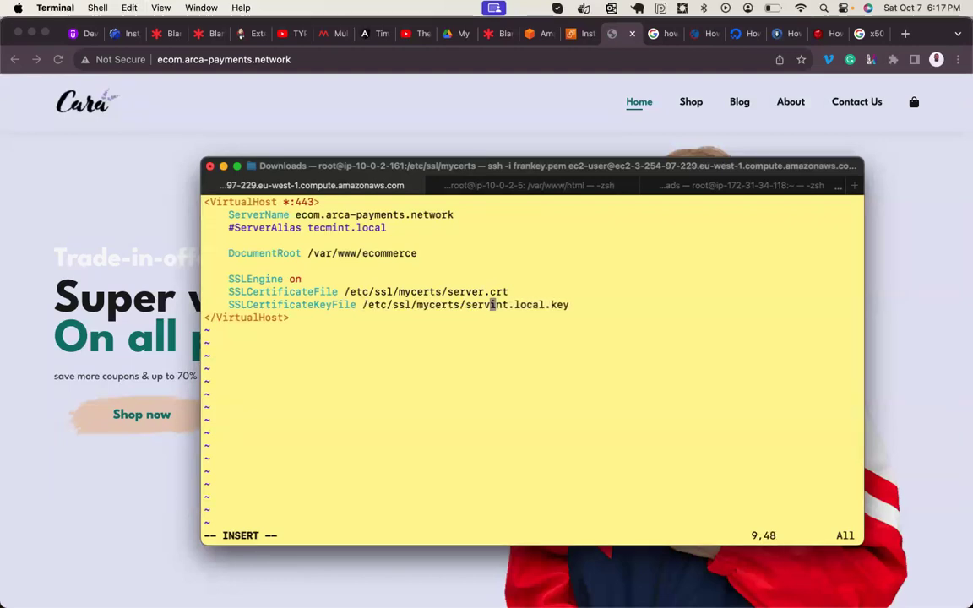
pyautogui.write('.key')
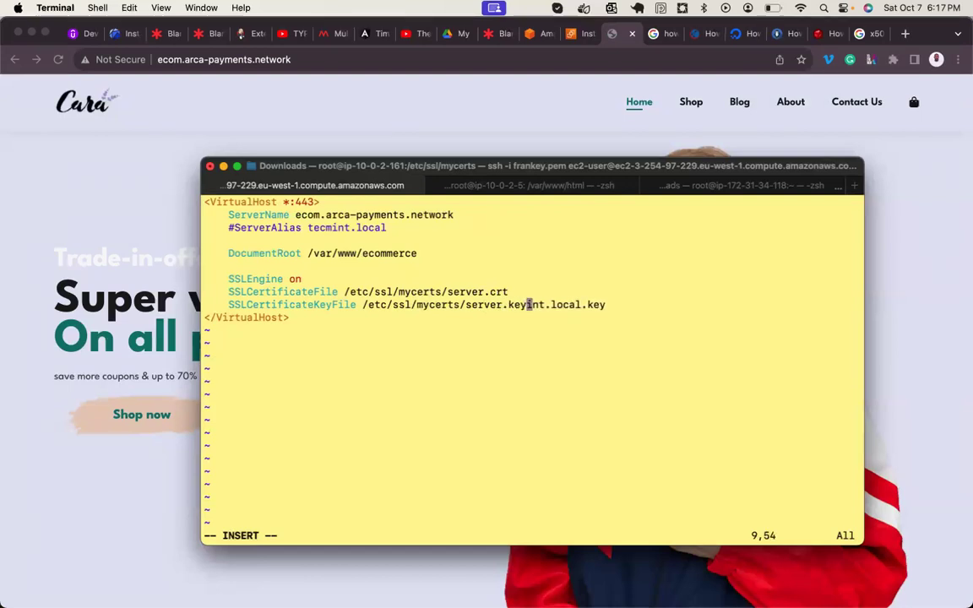
pyautogui.press('Right')
pyautogui.press('Delete')
pyautogui.press('Delete')
pyautogui.press('Delete')
pyautogui.press('Right')
pyautogui.press('Delete')
pyautogui.press('Delete')
pyautogui.press('Right')
pyautogui.press('BackSpace')
pyautogui.press('Delete')
pyautogui.press('Delete')
pyautogui.press('Delete')
pyautogui.press('Right')
pyautogui.press('Delete')
pyautogui.press('BackSpace')
pyautogui.press('BackSpace')
pyautogui.press('BackSpace')
pyautogui.press('BackSpace')
pyautogui.press('BackSpace')
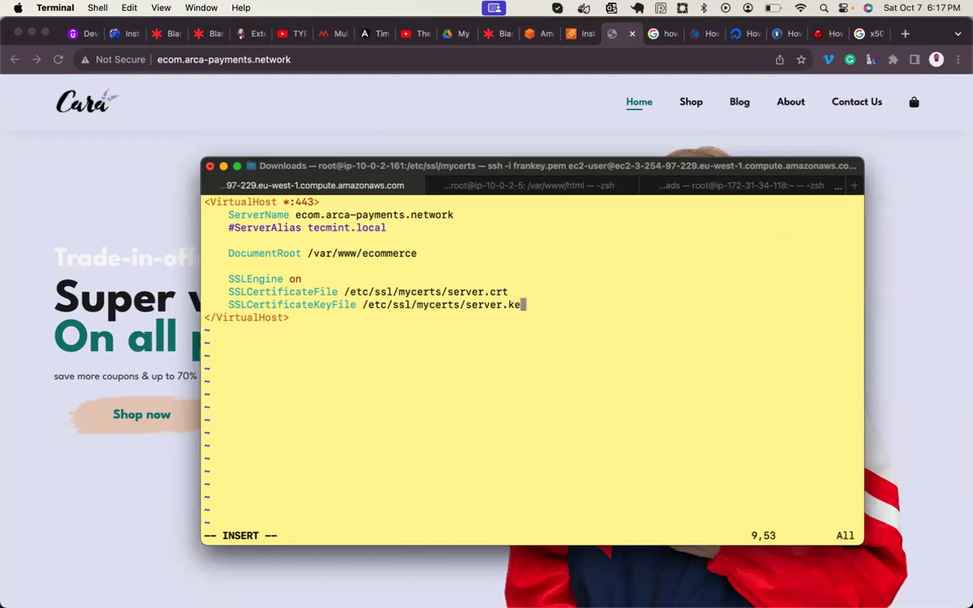
pyautogui.write('y')
# - Save ssl.conf and quit vim with :wq
pyautogui.press('Escape')
pyautogui.write(':wq')
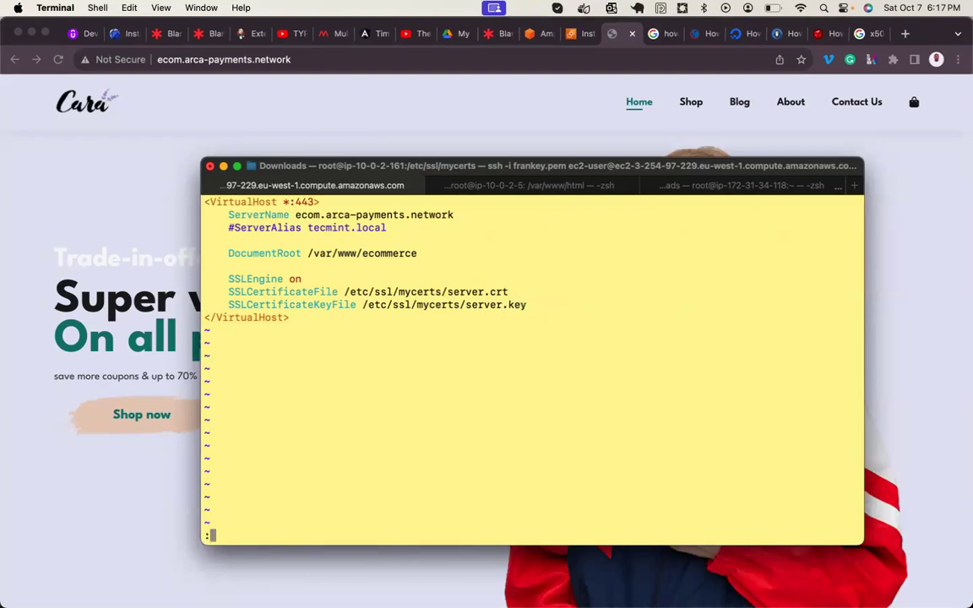
pyautogui.press('Return')
pyautogui.press('Return')
pyautogui.press('Return')
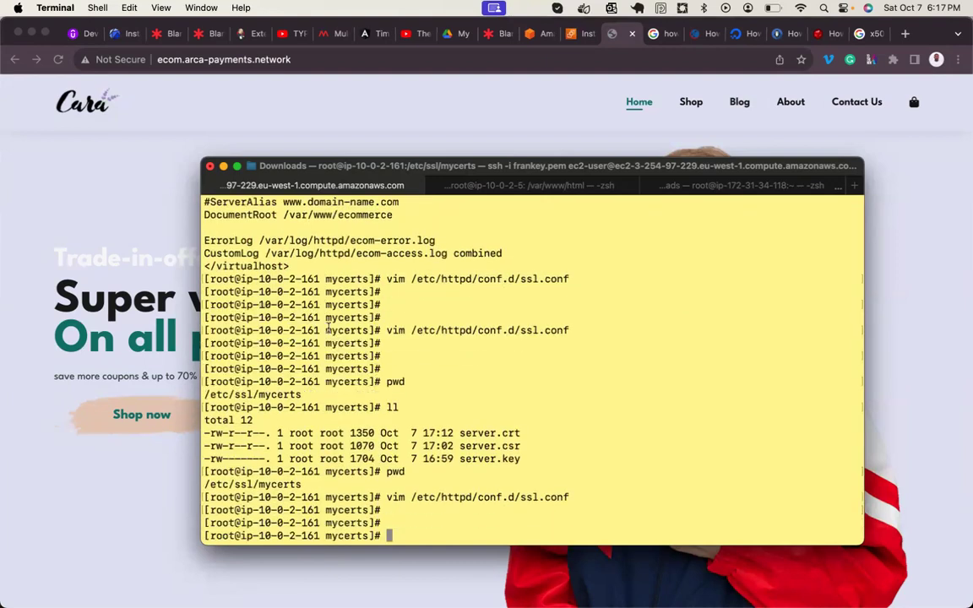
# - Review the devopscube article's openssl x509 signing command and Nginx SSL config block
pyautogui.click(818, 34)
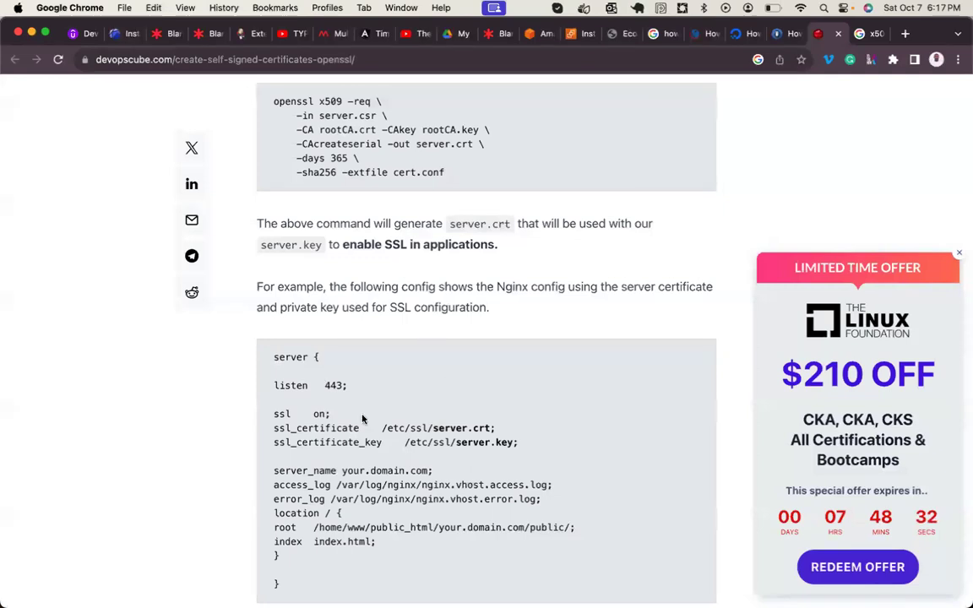
pyautogui.scroll(-5, 377, 394)
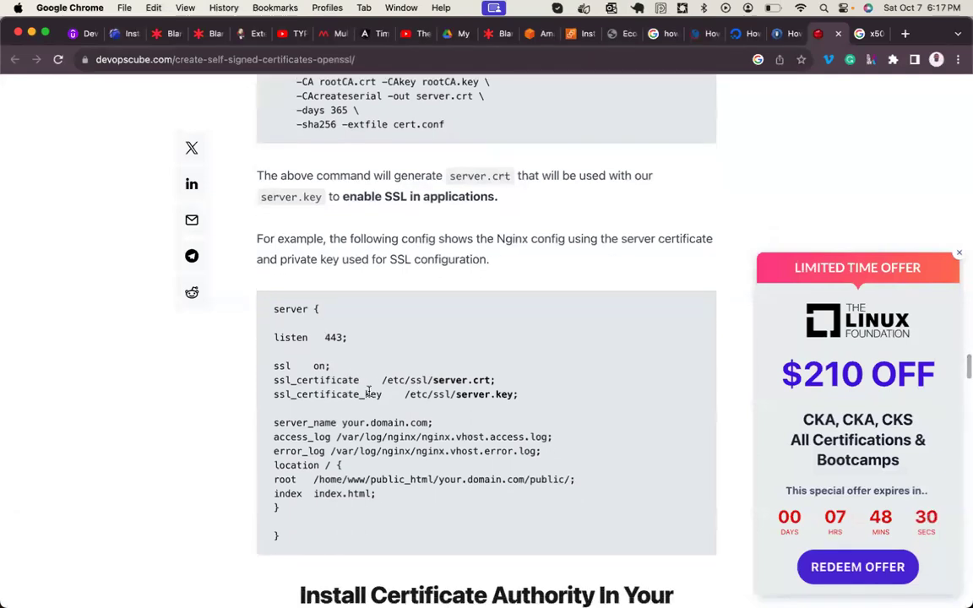
pyautogui.scroll(-4, 370, 395)
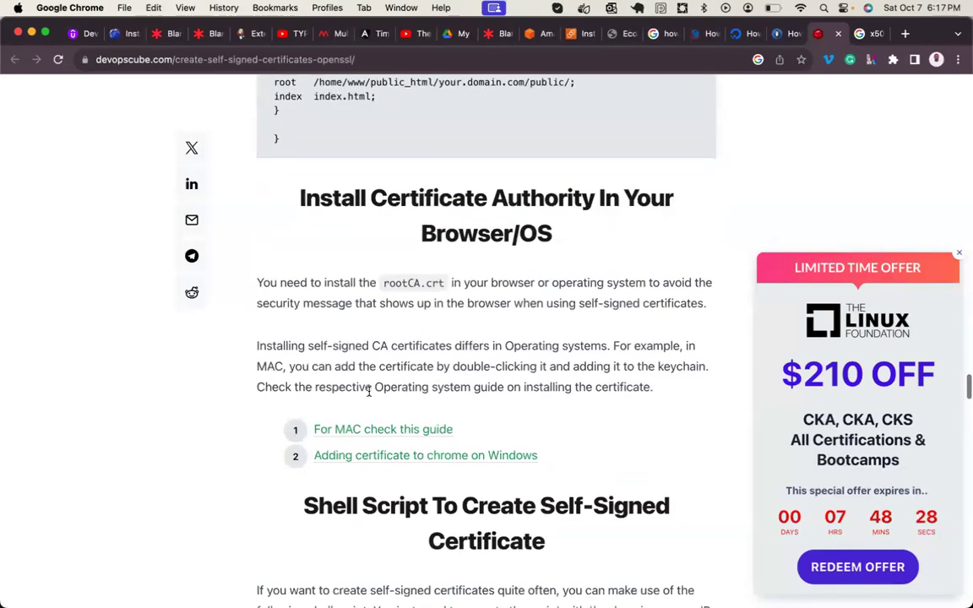
pyautogui.scroll(10, 502, 215)
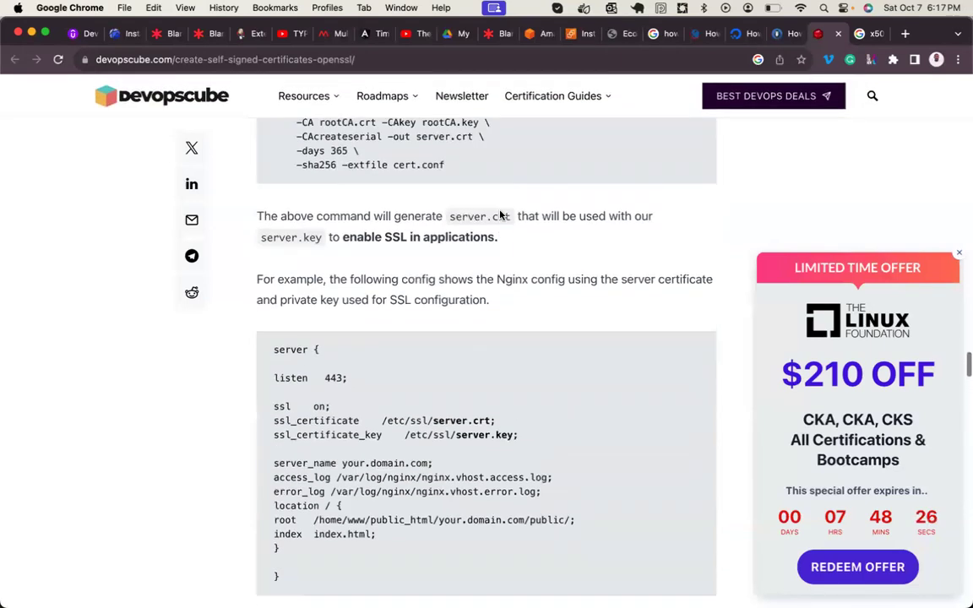
pyautogui.scroll(2, 500, 216)
# - Clear the terminal and run systemctl restart httpd, which fails with an error code
pyautogui.moveTo(468, 591)
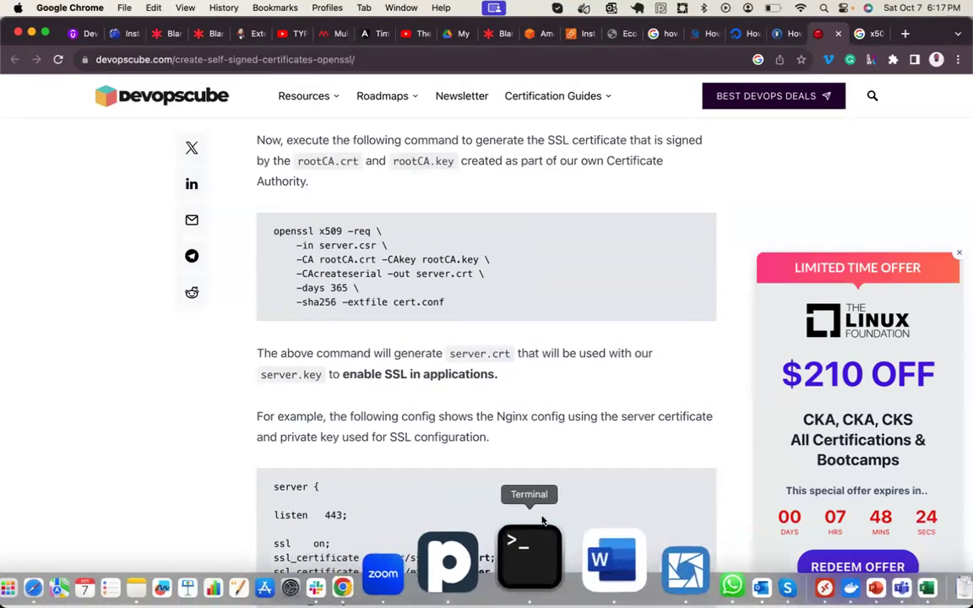
pyautogui.click(535, 538)
pyautogui.hotkey('ctrl', 'l')
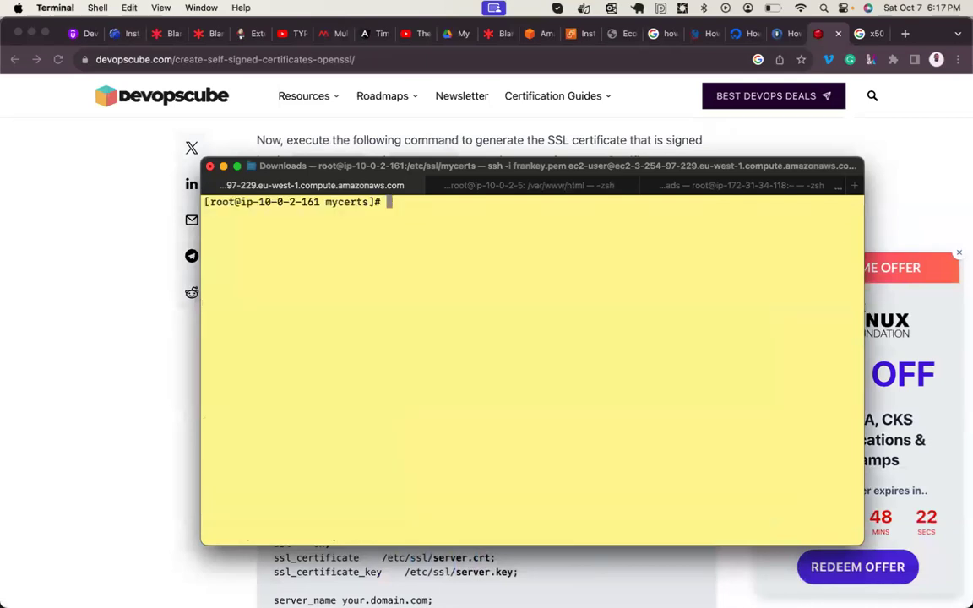
pyautogui.write('systemctl ')
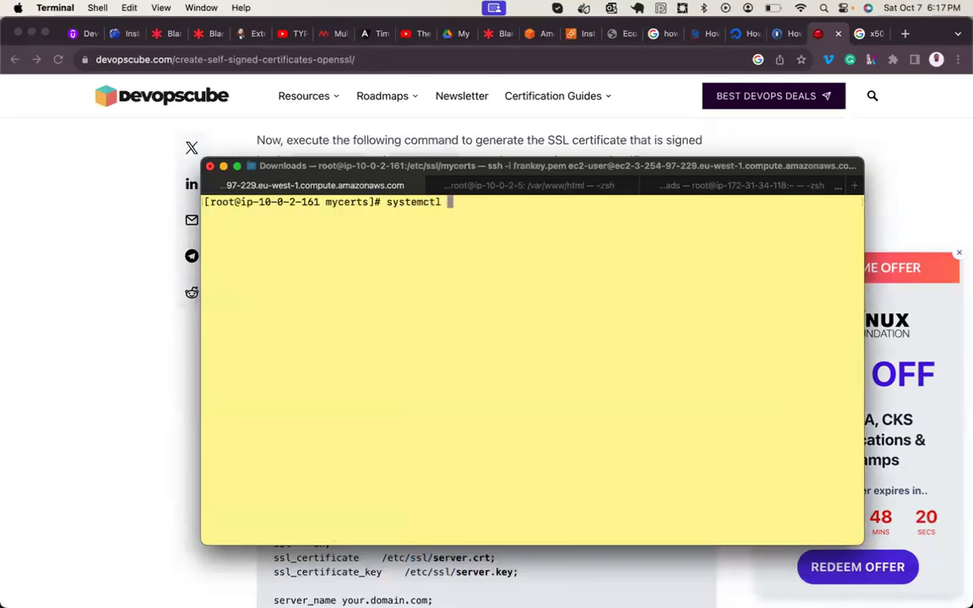
pyautogui.write('restart ht')
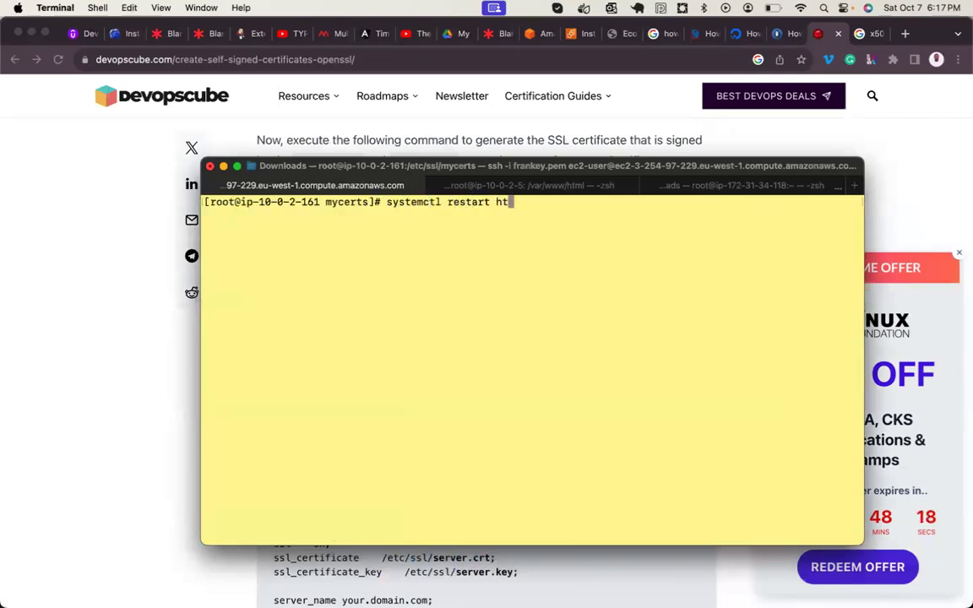
pyautogui.write('tpd.s')
pyautogui.press('BackSpace')
pyautogui.press('BackSpace')
pyautogui.press('Return')
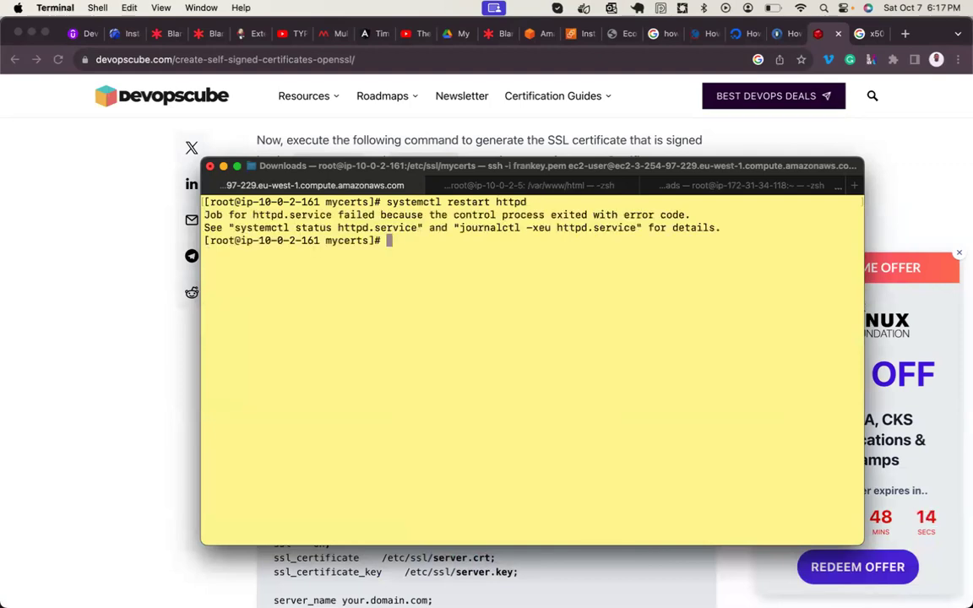
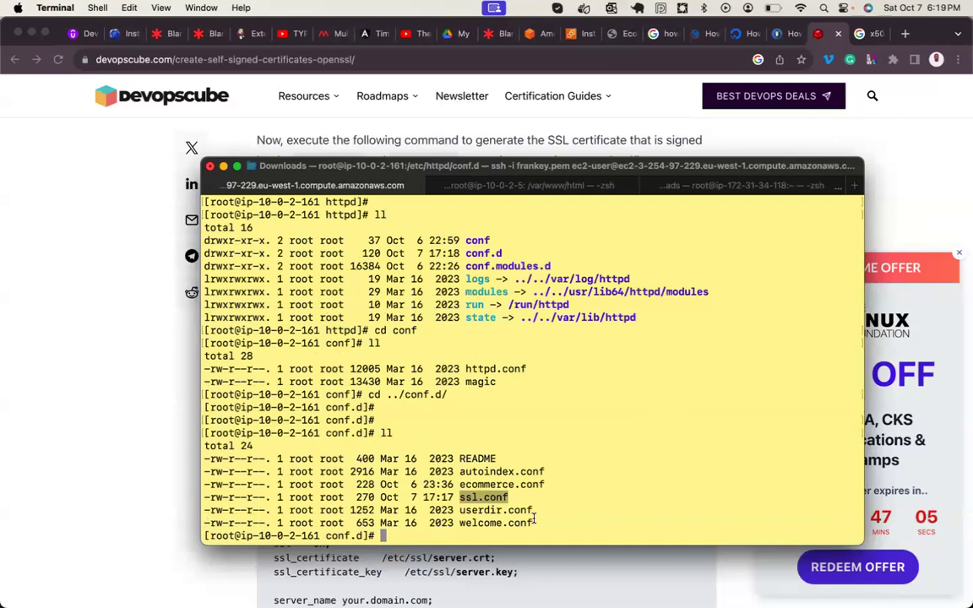
# - Rename ssl.conf in conf.d to ssl.conf-bkp and confirm it in the listing
pyautogui.hotkey('ctrl', 'l')
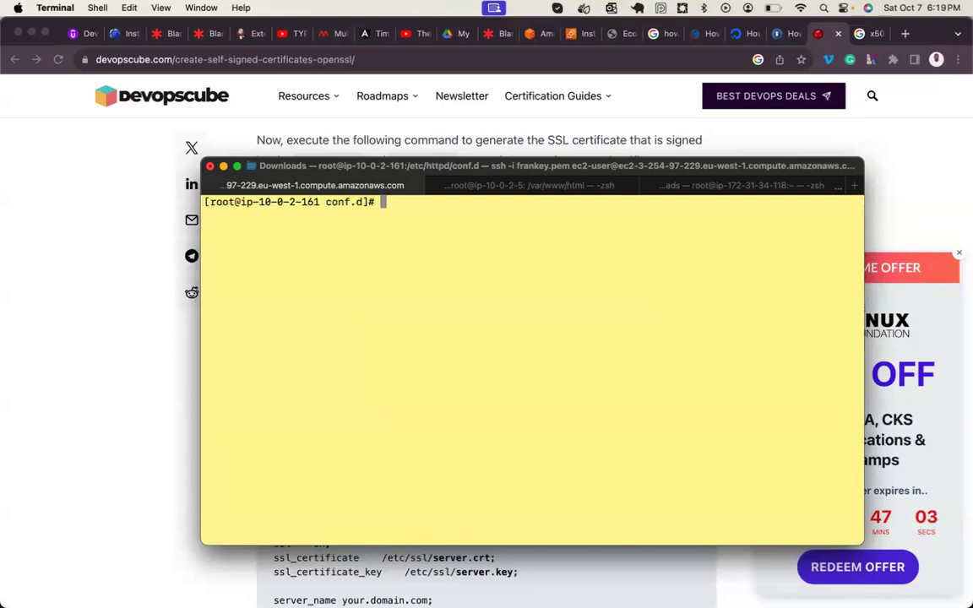
pyautogui.write('ll')
pyautogui.press('Return')
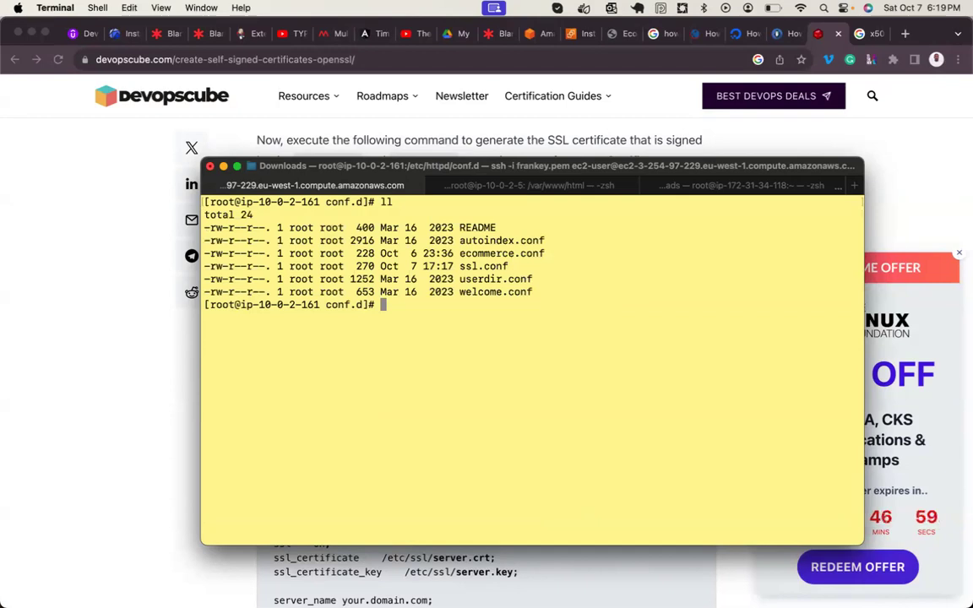
pyautogui.write('mv ssl.conf ')
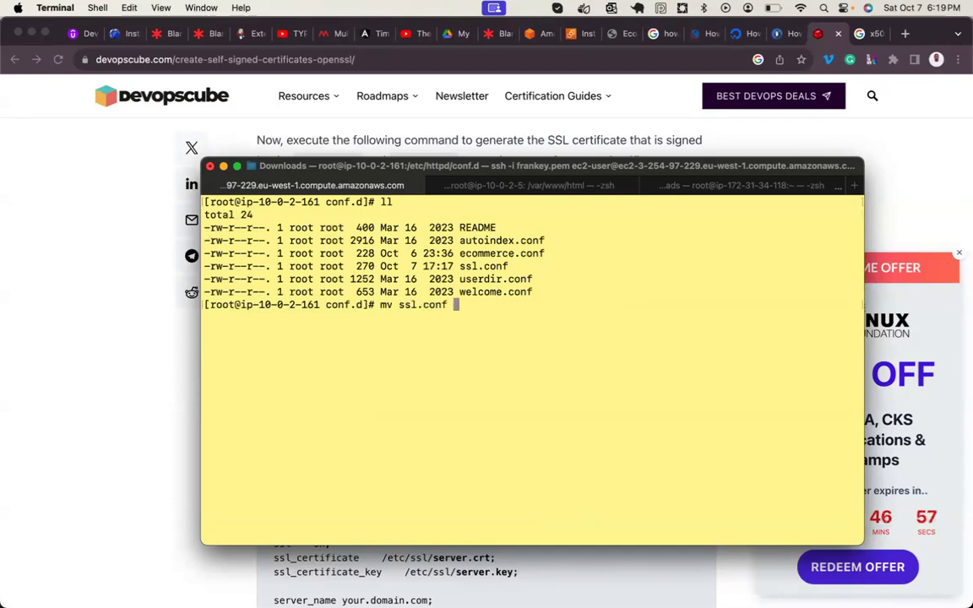
pyautogui.write('ssl.conf')
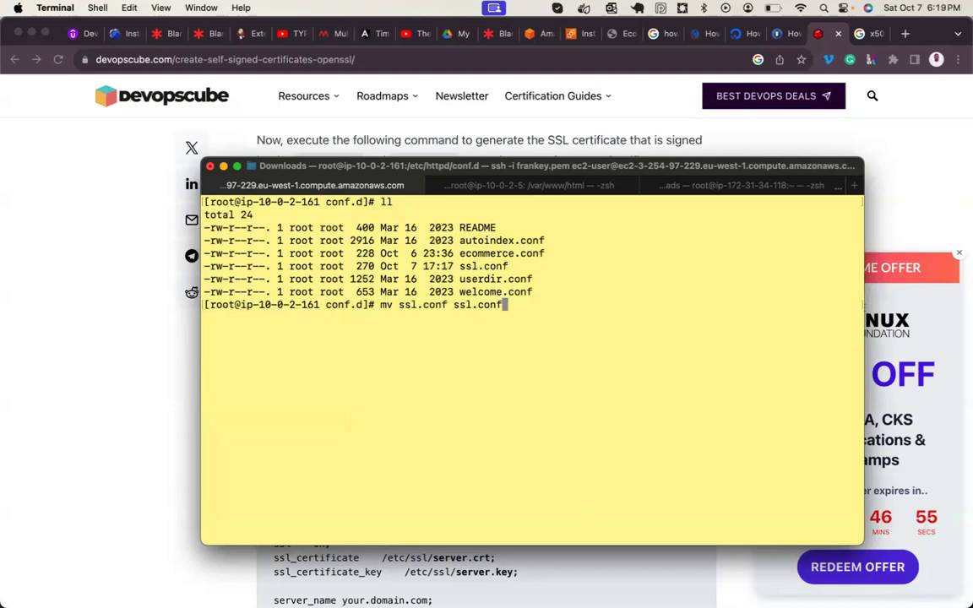
pyautogui.write('-bkp')
pyautogui.press('Return')
pyautogui.press('Return')
pyautogui.press('Return')
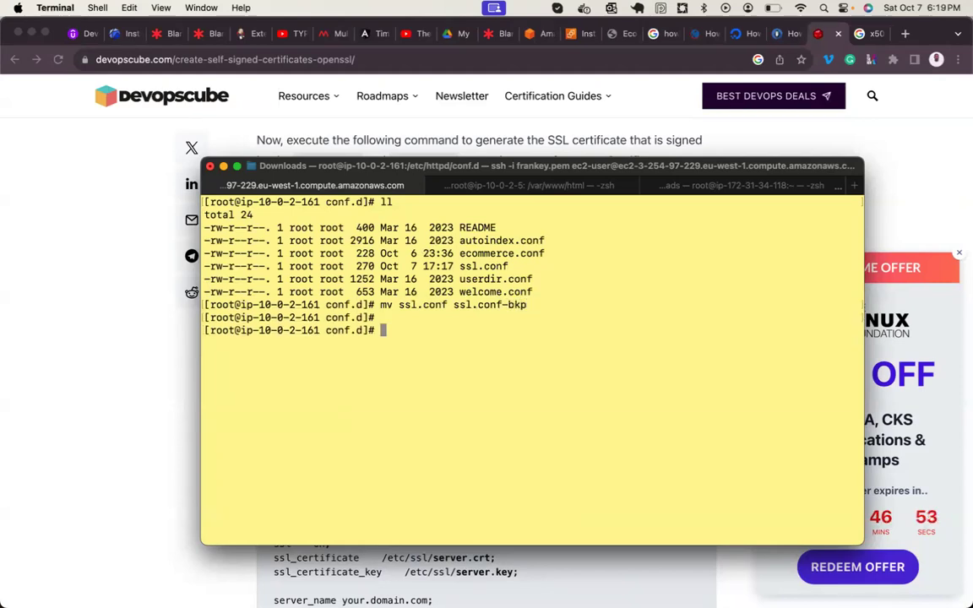
pyautogui.write('ll')
pyautogui.press('Return')
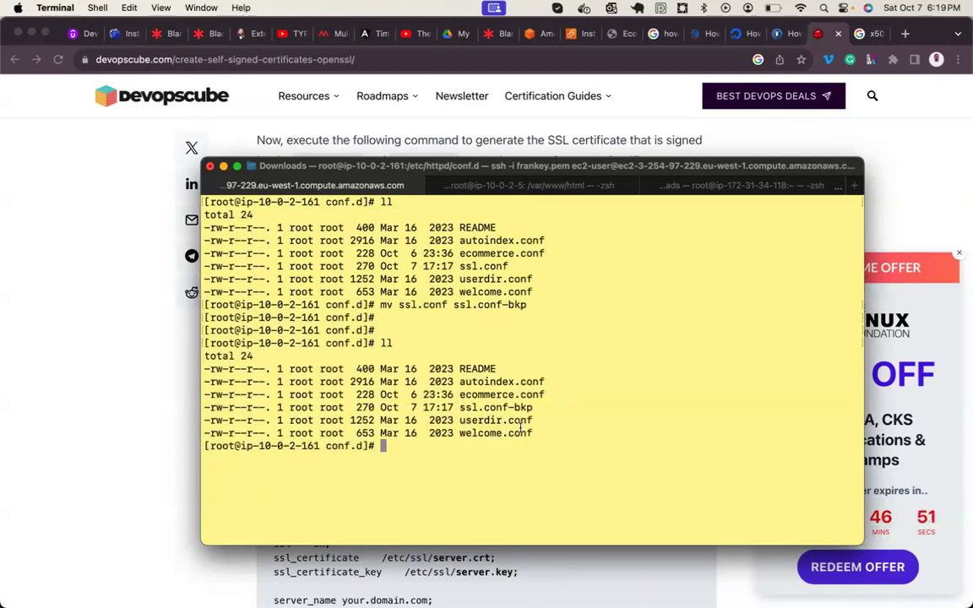
pyautogui.doubleClick(497, 408)
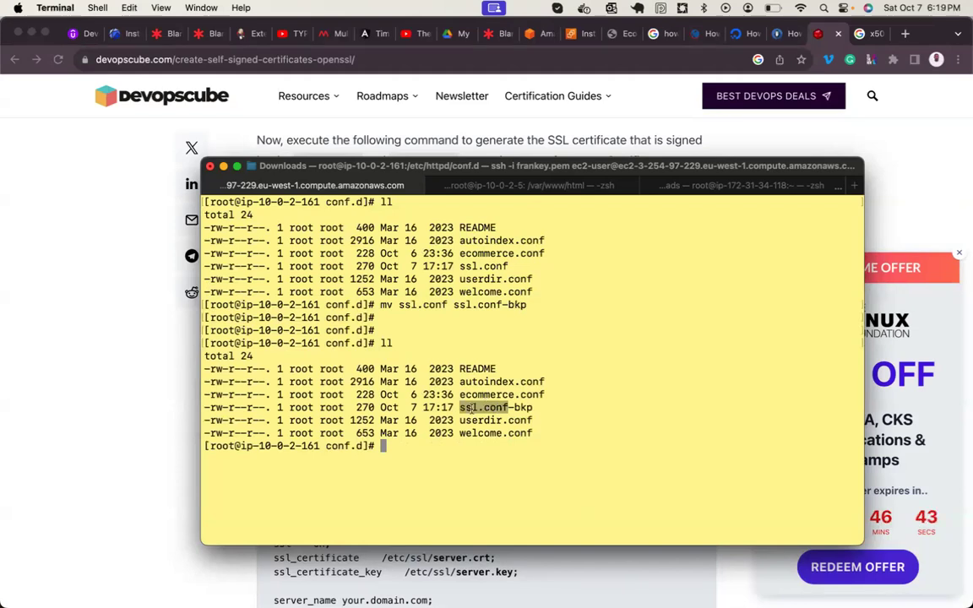
pyautogui.click(470, 408)
# - Start installing the mod_ssl package with yum install mod_ssl
pyautogui.write('yumi')
pyautogui.press('BackSpace')
pyautogui.write('install mod_ssl')
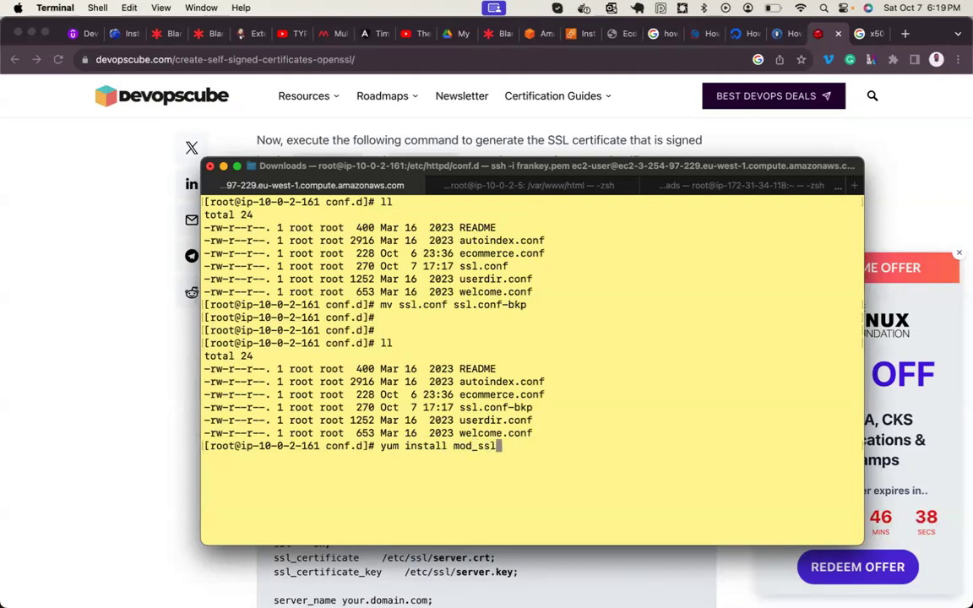
pyautogui.press('Return')
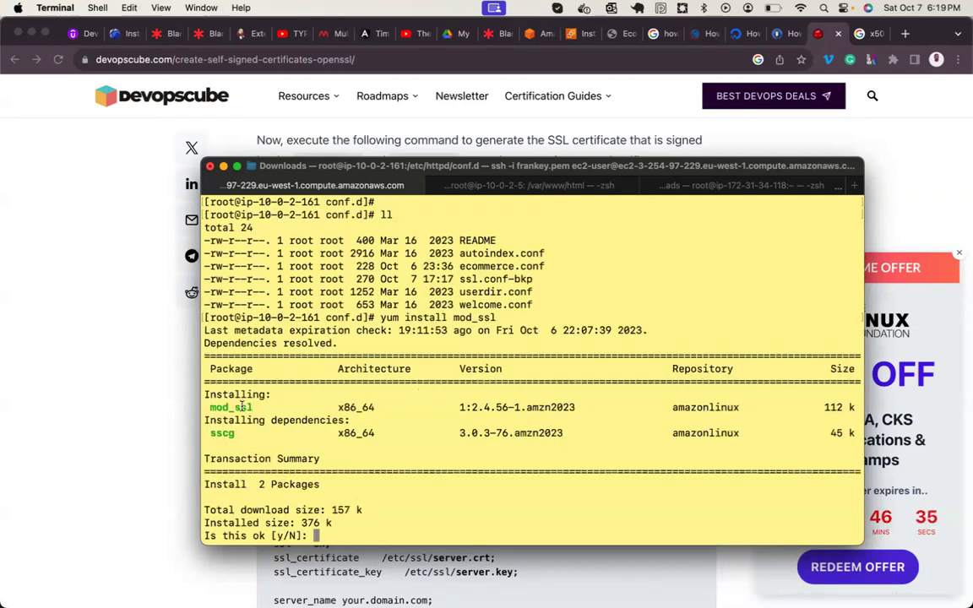
# - Confirm the yum installation of mod_ssl and its sscg dependency
pyautogui.doubleClick(236, 408)
pyautogui.write('y')
pyautogui.press('Return')
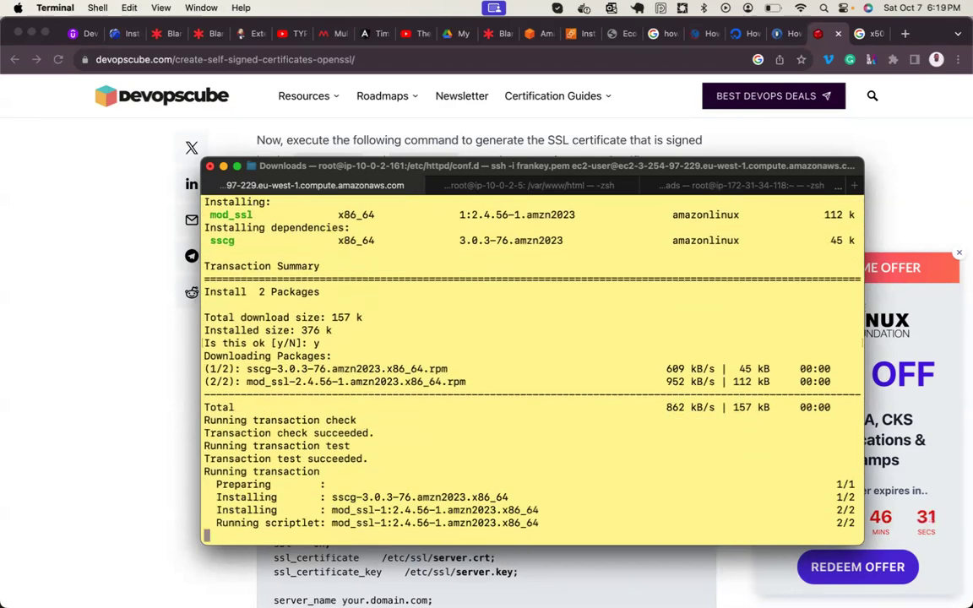
pyautogui.press('Return')
pyautogui.press('Return')
pyautogui.press('Return')
pyautogui.press('Return')
pyautogui.press('Return')
pyautogui.press('Return')
pyautogui.press('Return')
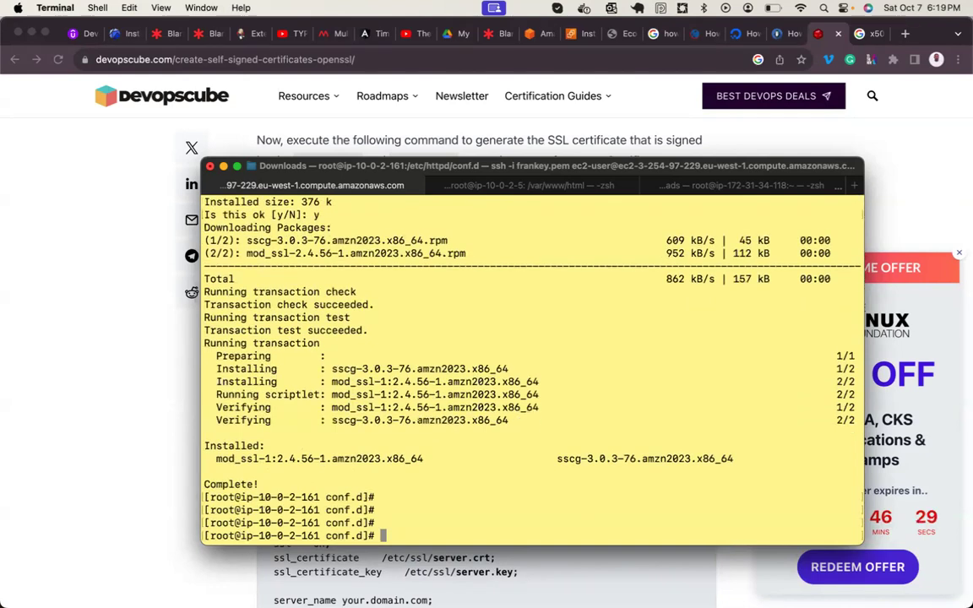
# - List conf.d to see the new 9556-byte ssl.conf beside ssl.conf-bkp
pyautogui.write('ll')
pyautogui.press('Return')
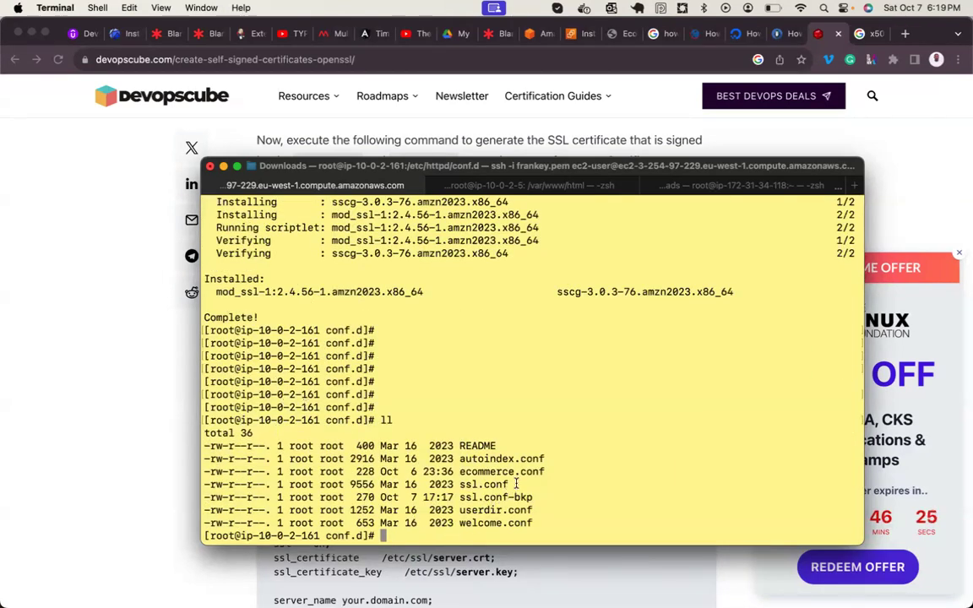
pyautogui.moveTo(505, 483); pyautogui.dragTo(463, 486)
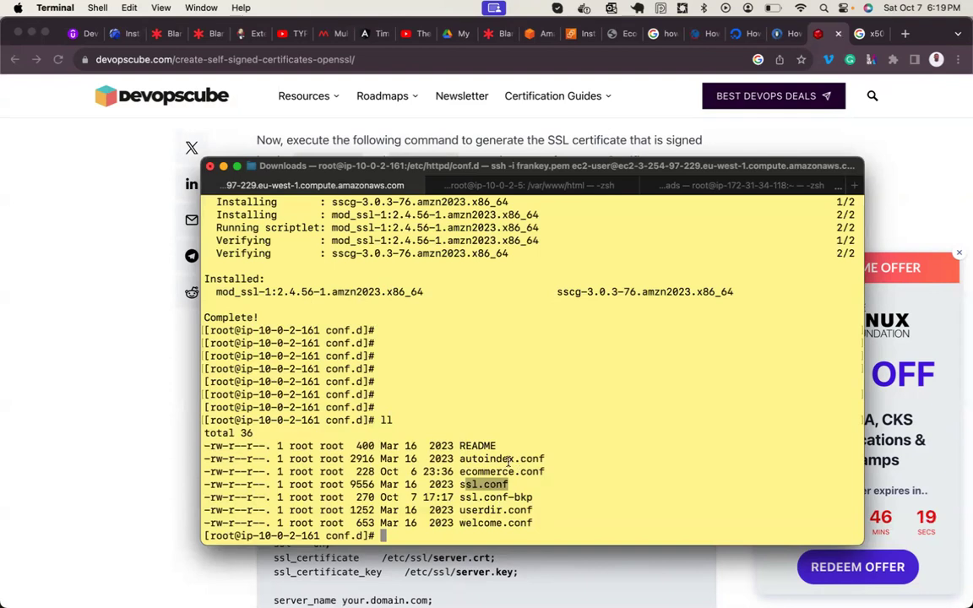
pyautogui.press('Return')
pyautogui.press('Return')
pyautogui.write('vim ssl.conf')
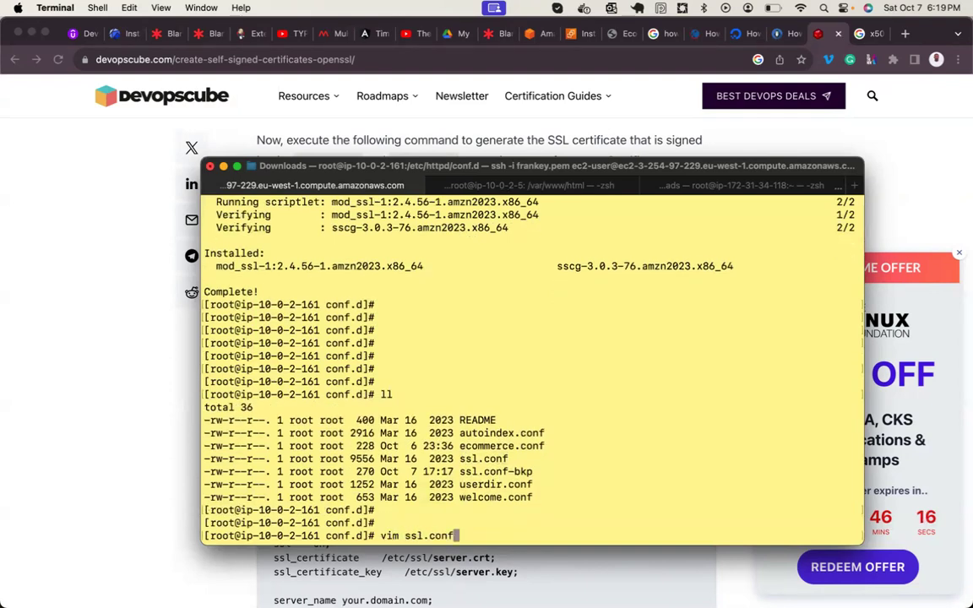
pyautogui.press('Return')
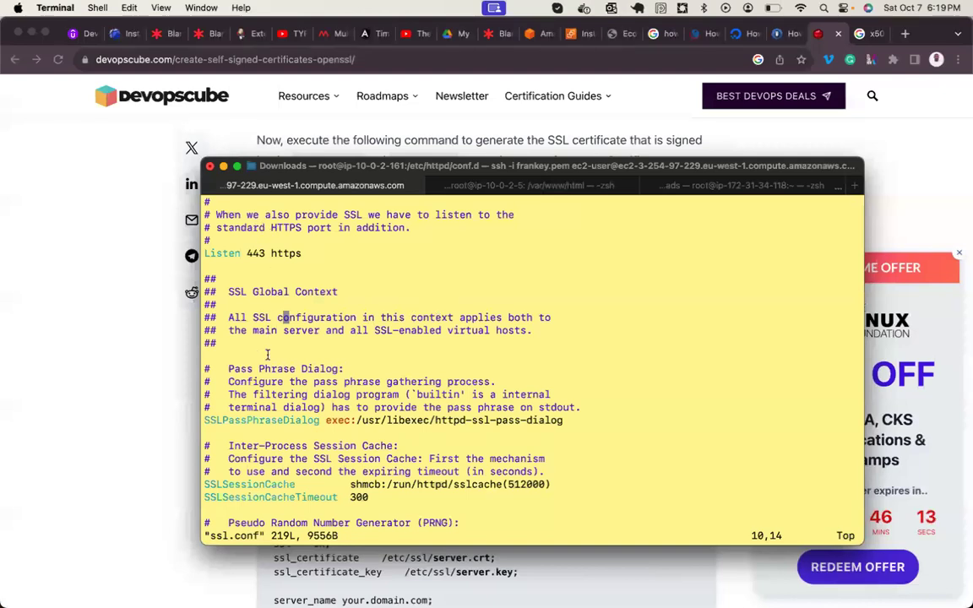
pyautogui.moveTo(207, 255); pyautogui.dragTo(342, 255)
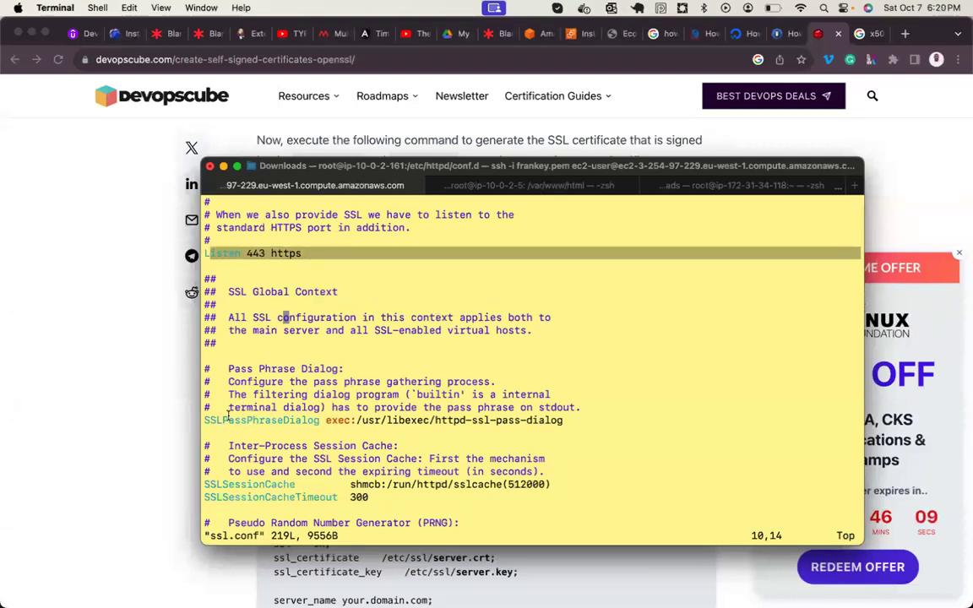
pyautogui.moveTo(216, 420); pyautogui.dragTo(246, 419)
pyautogui.press('Down')
pyautogui.press('Down')
pyautogui.press('Down')
pyautogui.press('Down')
pyautogui.press('Down')
pyautogui.press('Down')
pyautogui.press('Down')
pyautogui.press('Down')
pyautogui.press('Down')
pyautogui.press('Down')
pyautogui.press('Down')
pyautogui.press('Down')
pyautogui.press('Down')
pyautogui.press('Down')
pyautogui.press('Down')
pyautogui.press('Down')
pyautogui.press('Down')
pyautogui.press('Down')
pyautogui.press('Down')
pyautogui.press('Down')
pyautogui.press('Down')
pyautogui.press('Down')
pyautogui.press('Down')
pyautogui.press('Down')
pyautogui.press('Down')
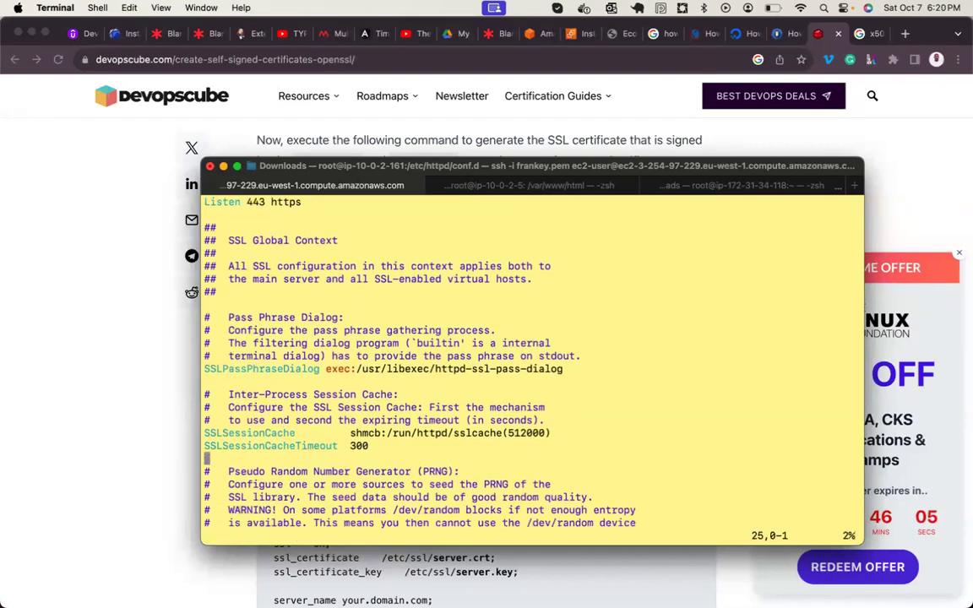
pyautogui.press('Down')
pyautogui.press('Down')
pyautogui.press('Down')
pyautogui.press('Down')
pyautogui.press('Down')
pyautogui.press('Down')
pyautogui.press('Down')
pyautogui.press('Down')
pyautogui.press('Down')
pyautogui.press('Down')
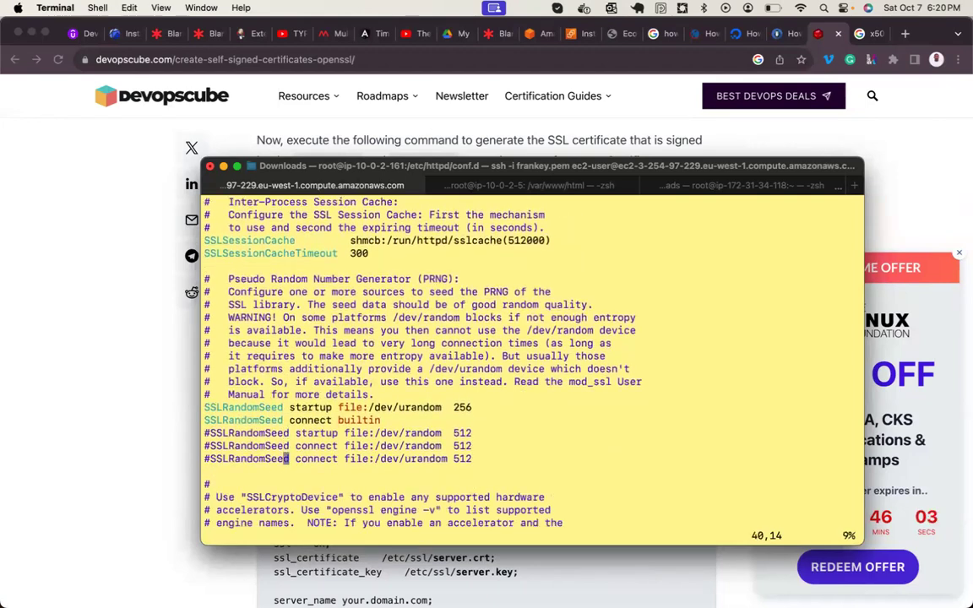
pyautogui.press('Down')
pyautogui.press('Down')
pyautogui.press('Down')
pyautogui.press('Down')
pyautogui.press('Down')
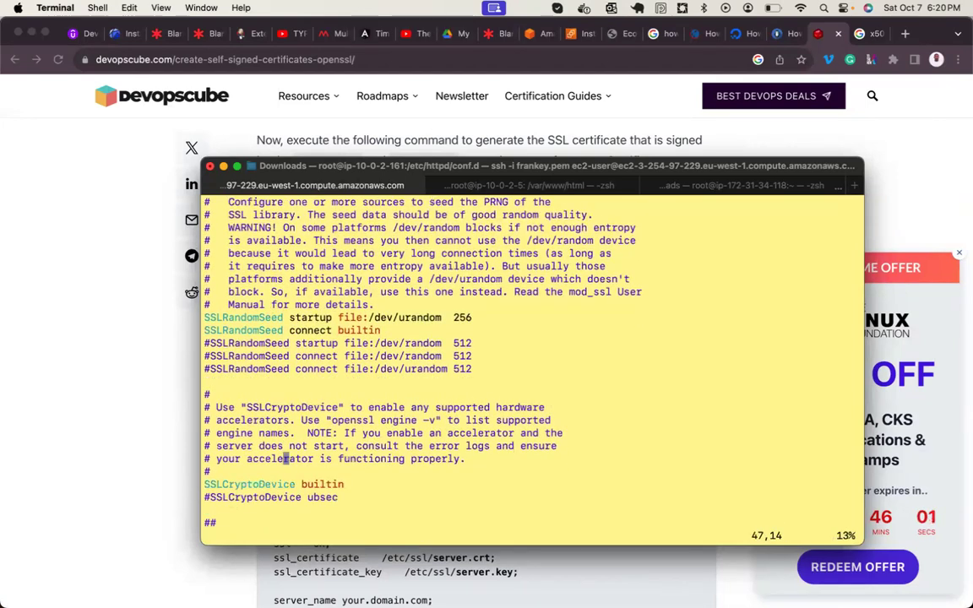
pyautogui.press('Down')
pyautogui.press('Down')
pyautogui.press('Down')
pyautogui.press('Down')
pyautogui.press('Down')
pyautogui.press('Down')
pyautogui.press('Down')
pyautogui.press('Down')
pyautogui.press('Down')
pyautogui.press('Down')
pyautogui.press('Down')
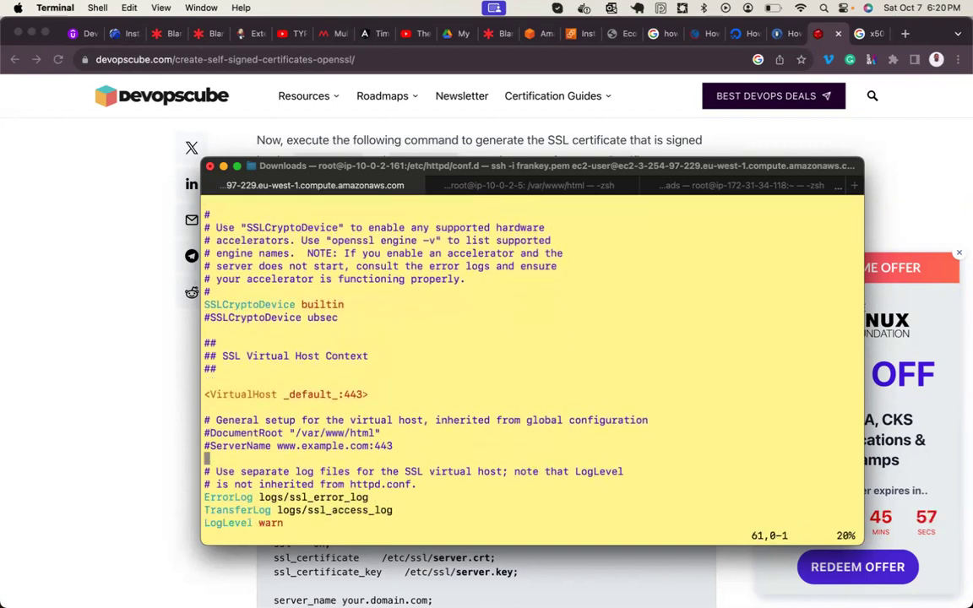
pyautogui.press('Down')
pyautogui.press('Down')
pyautogui.press('Down')
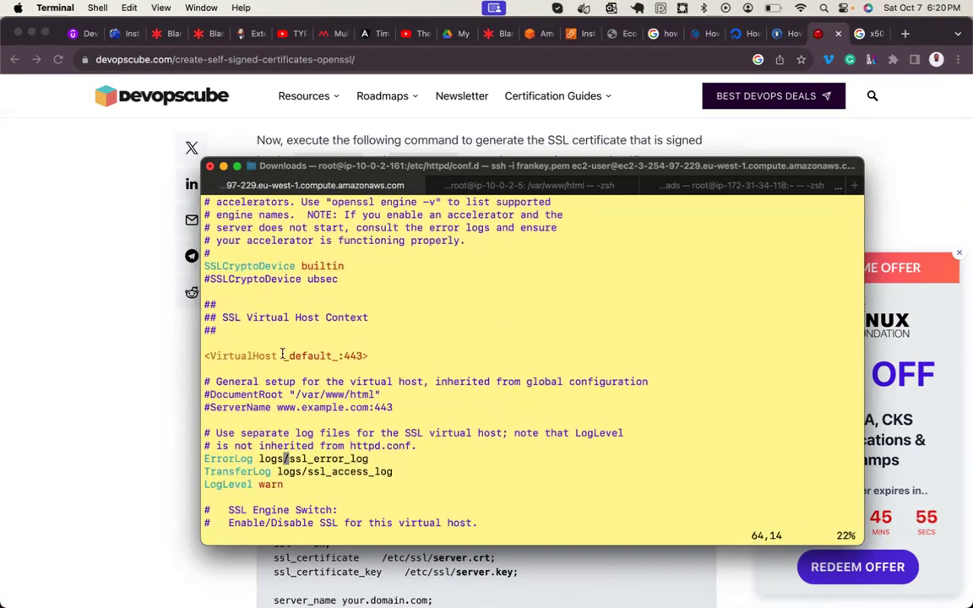
pyautogui.doubleClick(304, 356)
pyautogui.press('Down')
pyautogui.press('Down')
pyautogui.press('Down')
pyautogui.press('Down')
pyautogui.press('Down')
pyautogui.press('Down')
pyautogui.press('Down')
pyautogui.press('Down')
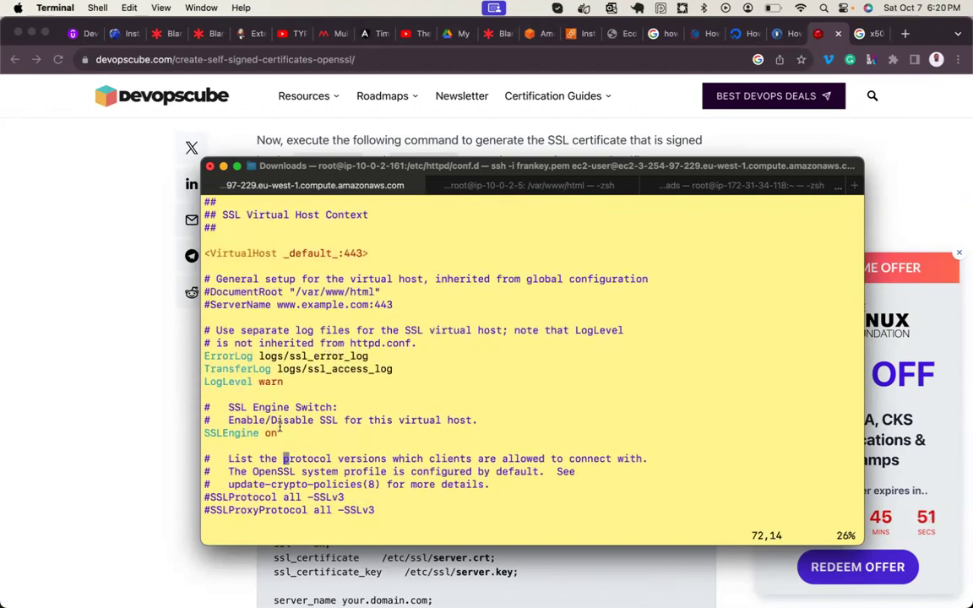
pyautogui.press('Down')
pyautogui.press('Down')
pyautogui.press('Down')
pyautogui.press('Down')
pyautogui.press('Down')
pyautogui.press('Down')
pyautogui.press('Down')
pyautogui.press('Down')
pyautogui.press('Down')
pyautogui.press('Down')
pyautogui.press('Down')
pyautogui.press('Down')
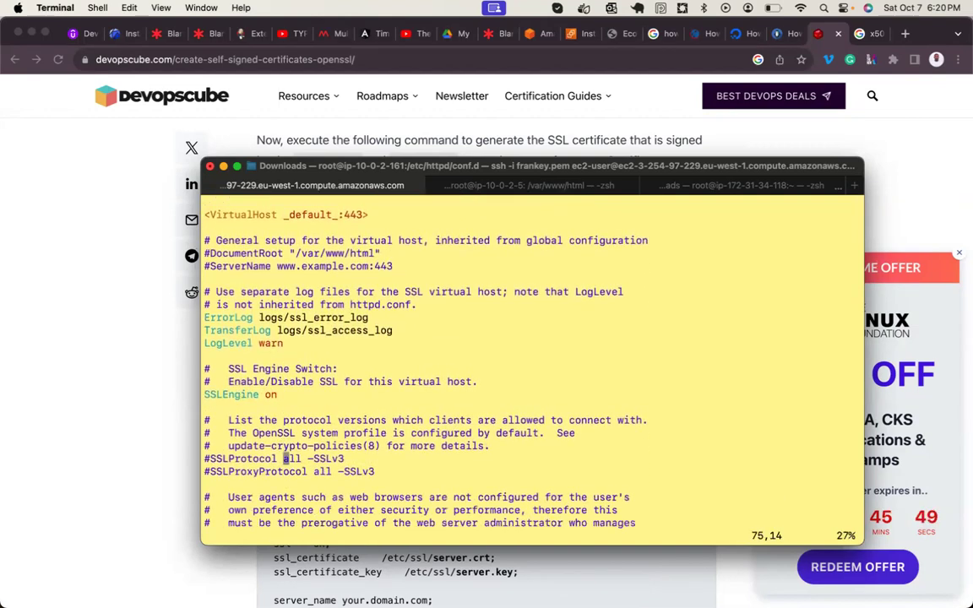
pyautogui.press('Down')
pyautogui.press('Down')
pyautogui.press('Down')
pyautogui.press('Down')
pyautogui.press('Down')
pyautogui.press('Down')
pyautogui.press('Down')
pyautogui.press('Down')
pyautogui.press('Down')
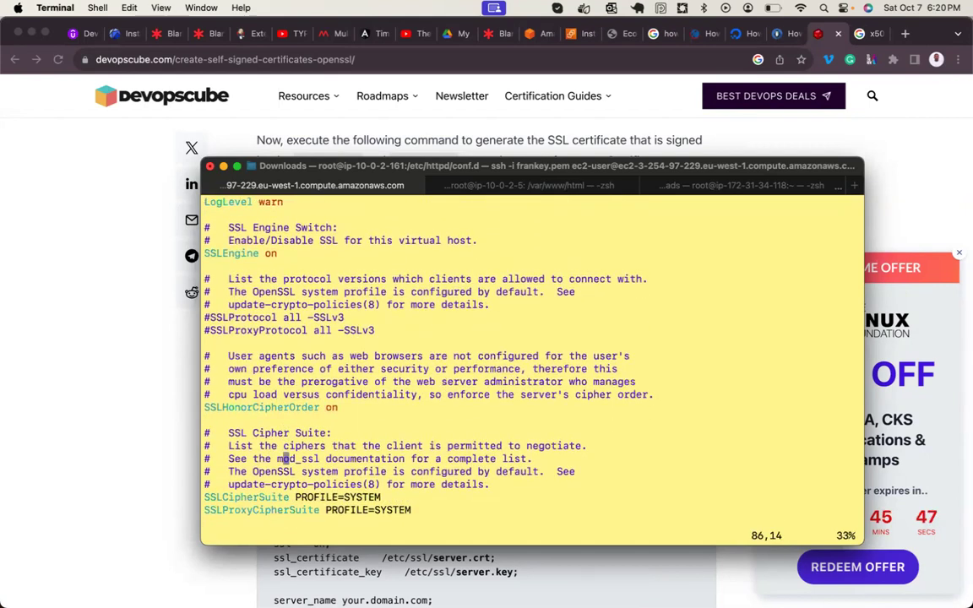
pyautogui.press('Down')
pyautogui.press('Down')
pyautogui.press('Down')
pyautogui.press('Down')
pyautogui.press('Down')
pyautogui.press('Down')
pyautogui.press('Down')
pyautogui.press('Down')
pyautogui.press('Down')
pyautogui.press('Down')
pyautogui.press('Down')
pyautogui.press('Down')
pyautogui.press('Down')
pyautogui.press('Down')
pyautogui.press('Down')
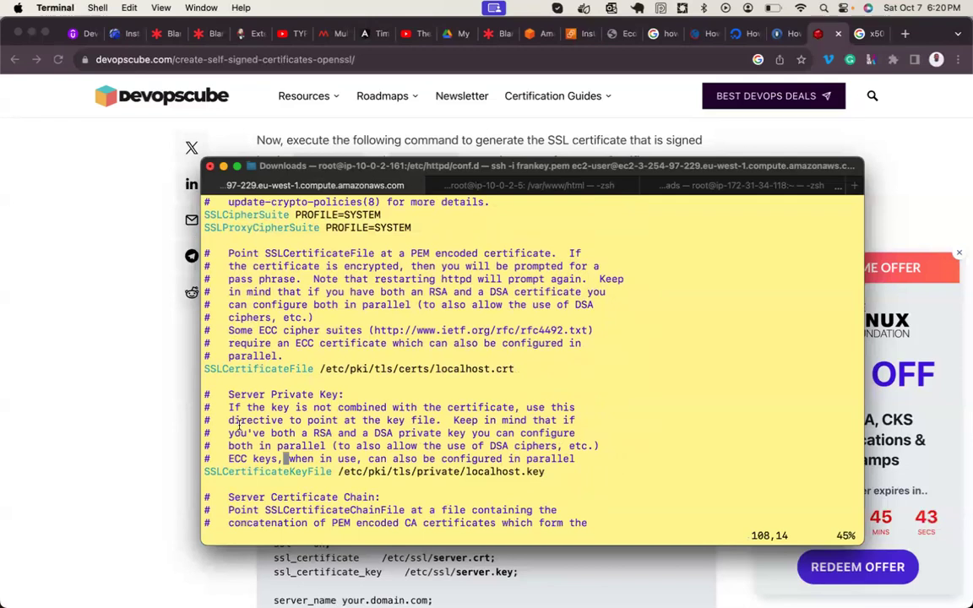
pyautogui.moveTo(217, 371); pyautogui.dragTo(313, 372)
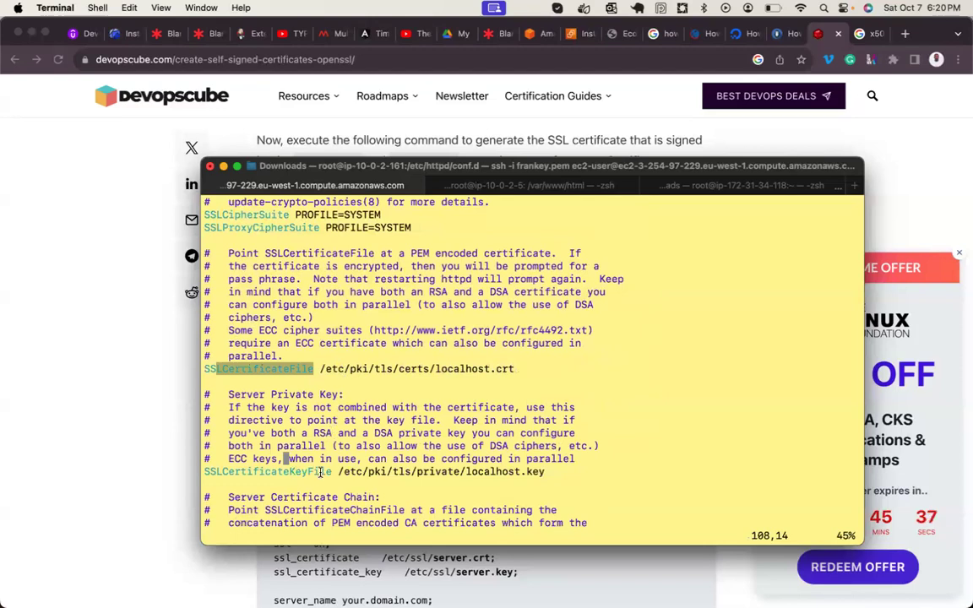
pyautogui.moveTo(309, 471); pyautogui.dragTo(334, 471)
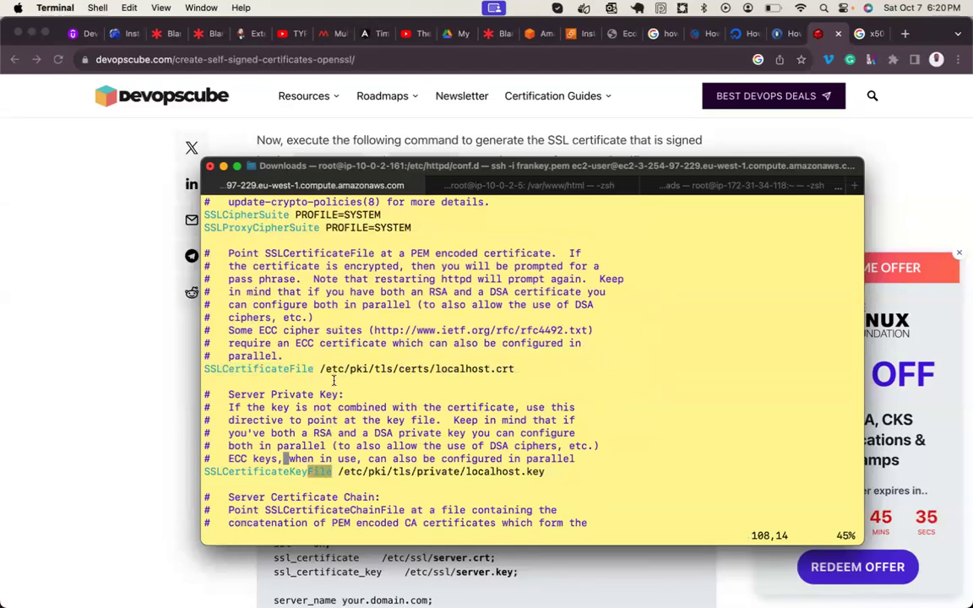
pyautogui.write(':set nu')
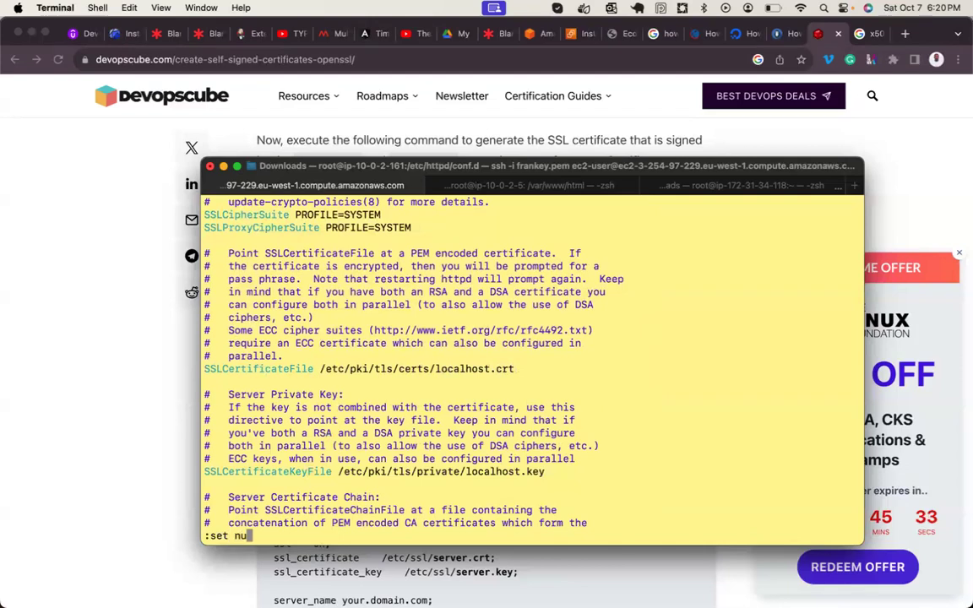
pyautogui.press('Return')
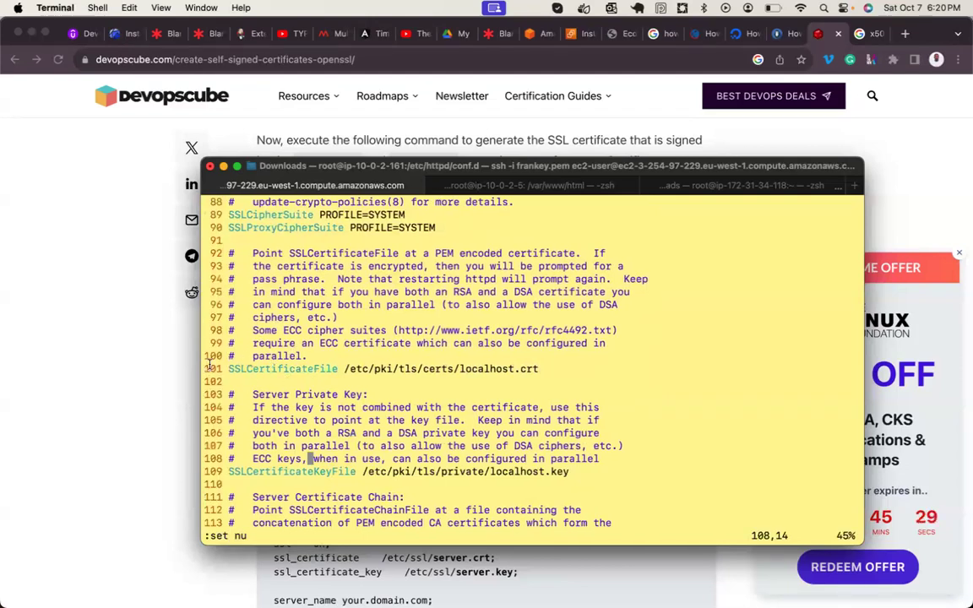
pyautogui.tripleClick(218, 469)
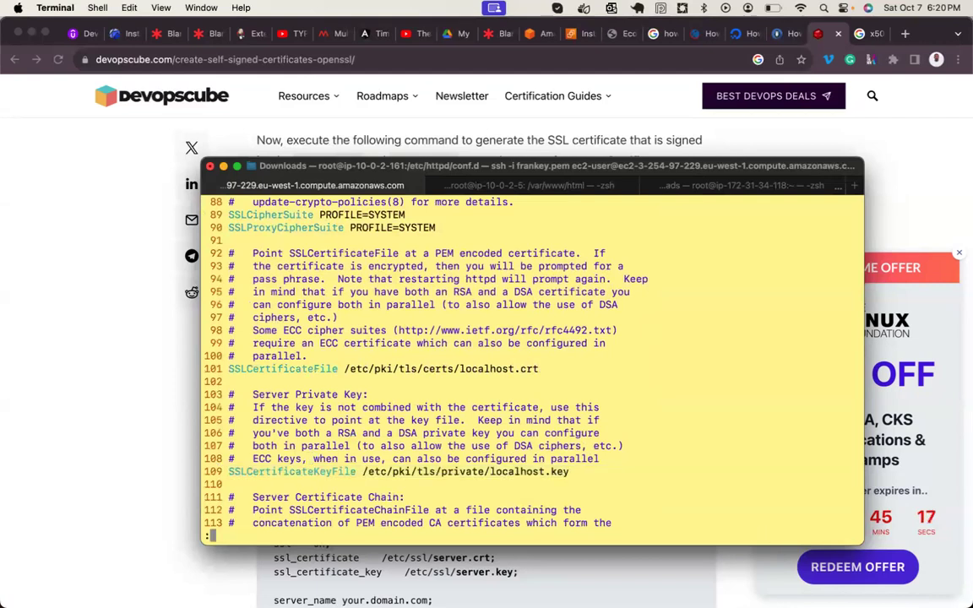
pyautogui.write(':wq')
pyautogui.press('Return')
pyautogui.press('Return')
pyautogui.press('Return')
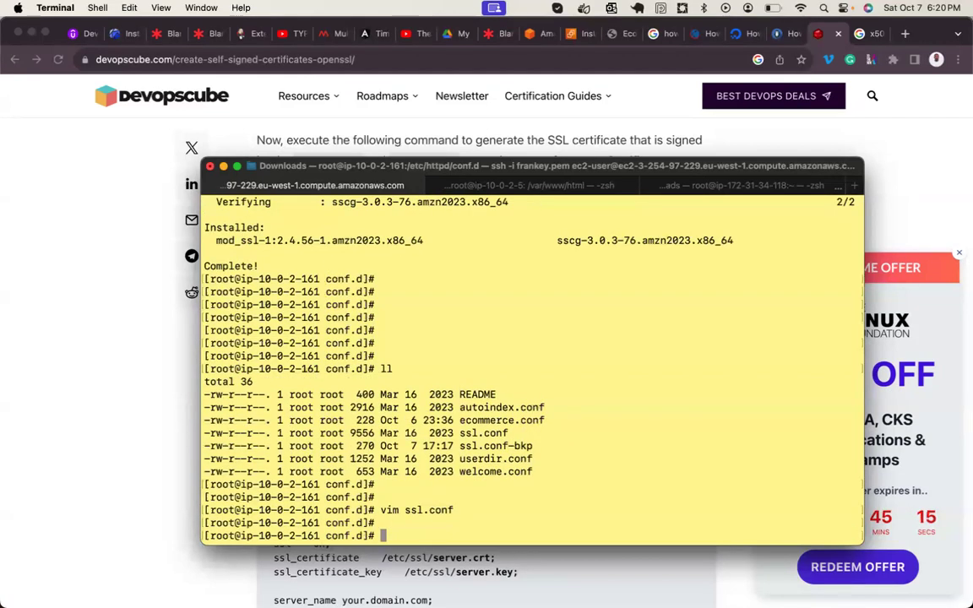
# - Enter cd /etc/ssl/mycerts/ at the conf.d prompt without running it, and copy the path
pyautogui.write('cd /etc/')
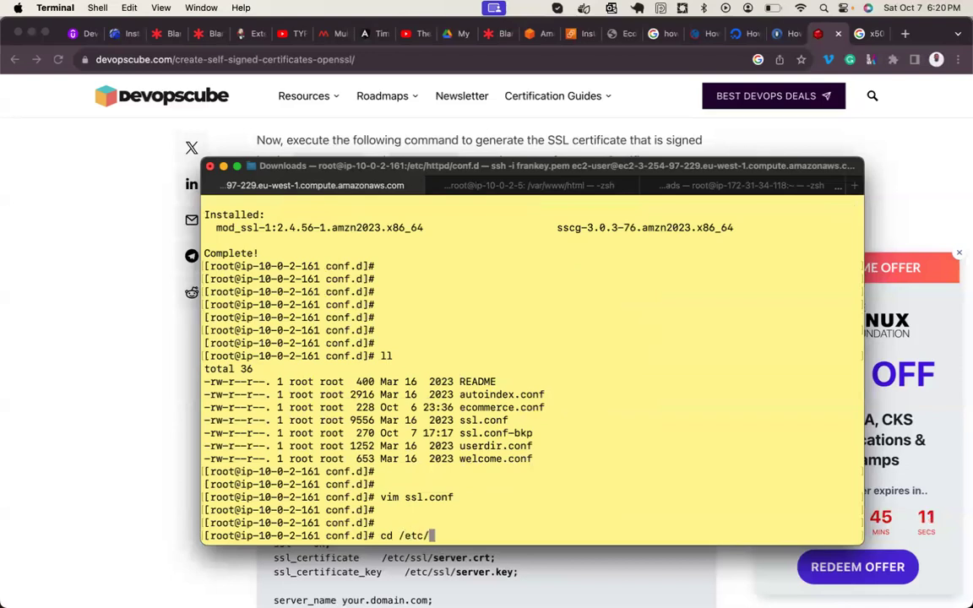
pyautogui.write('ssl/')
pyautogui.press('BackSpace')
pyautogui.press('BackSpace')
pyautogui.press('BackSpace')
pyautogui.press('BackSpace')
pyautogui.press('BackSpace')
pyautogui.scroll(10, 251, 334)
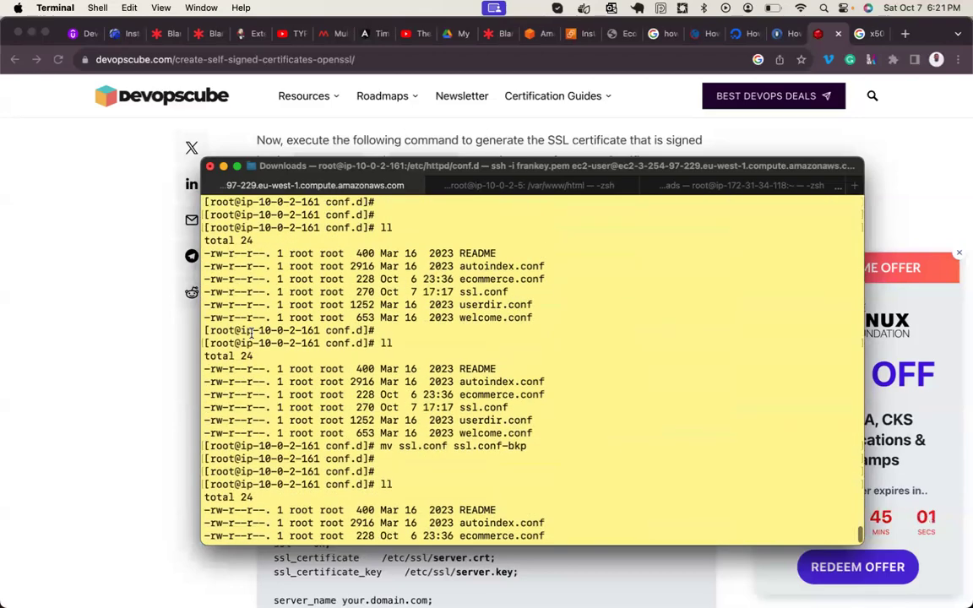
pyautogui.scroll(5, 251, 334)
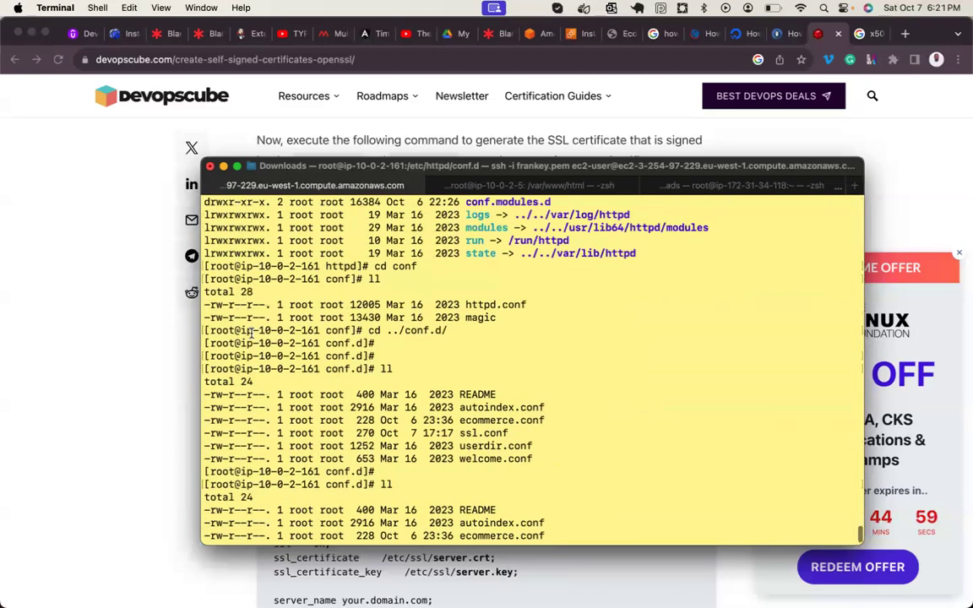
pyautogui.scroll(4, 251, 334)
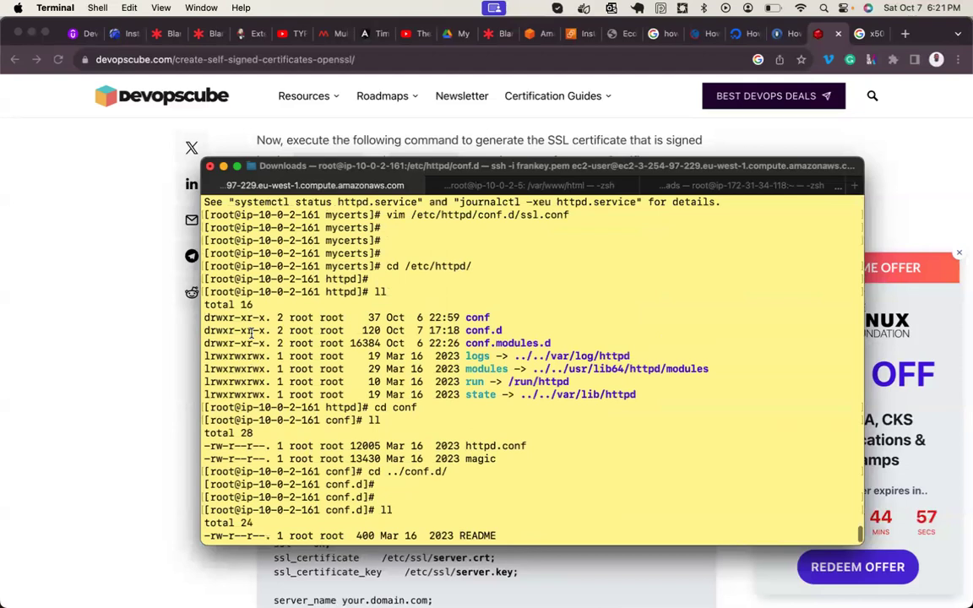
pyautogui.scroll(4, 251, 334)
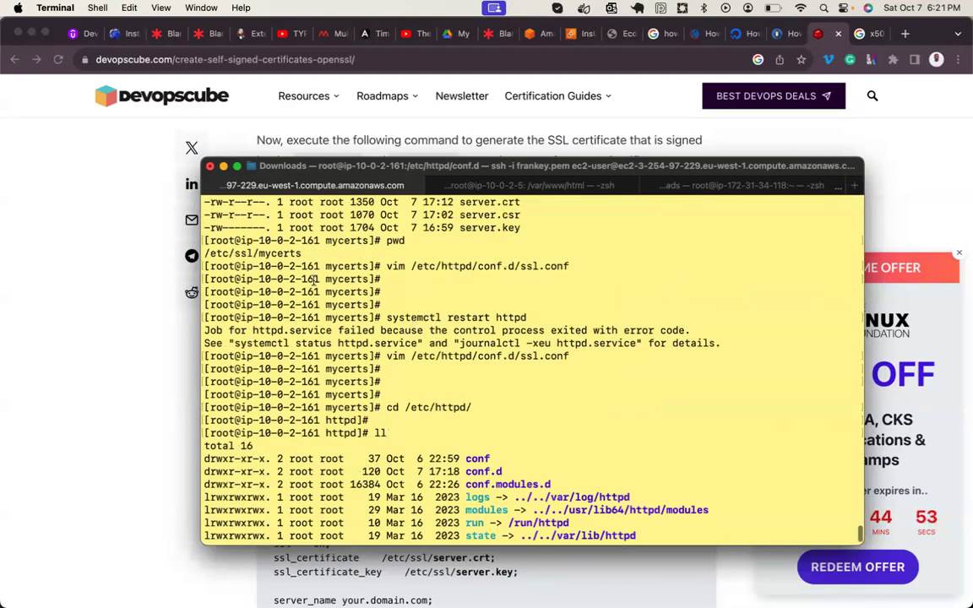
pyautogui.write('cd conf')
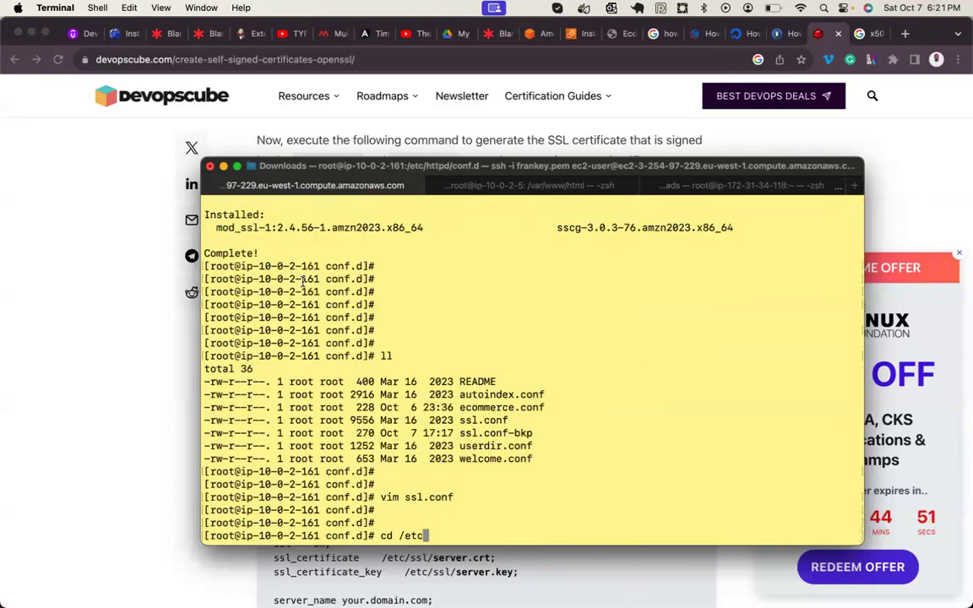
pyautogui.write('ssl/')
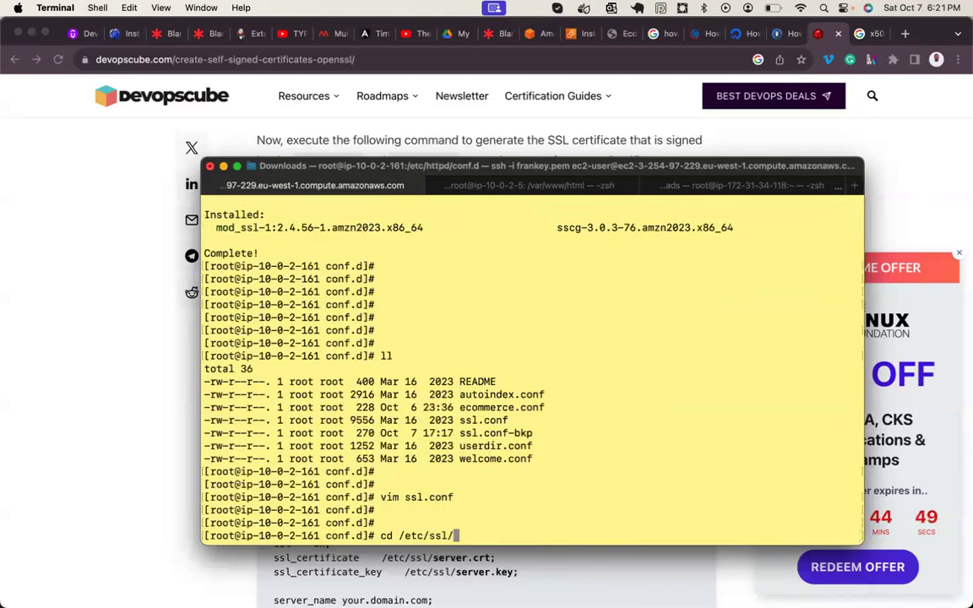
pyautogui.write('mycerts/')
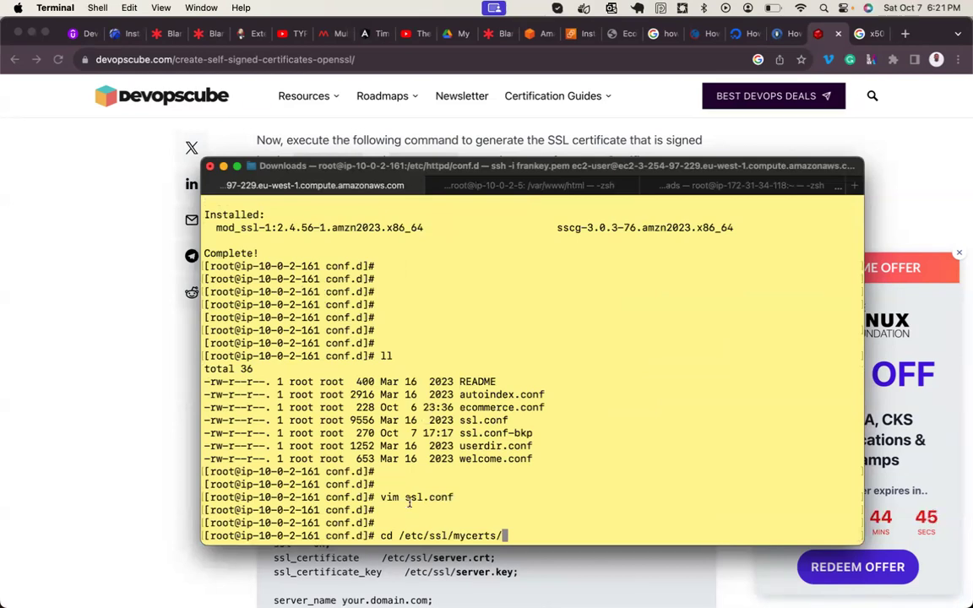
pyautogui.moveTo(401, 535); pyautogui.dragTo(504, 535)
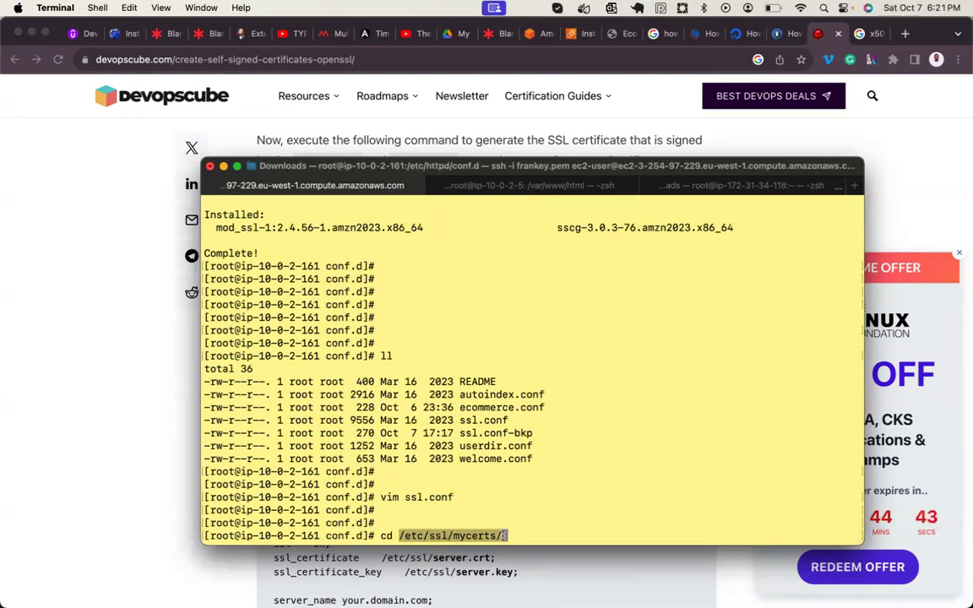
pyautogui.rightClick(490, 536)
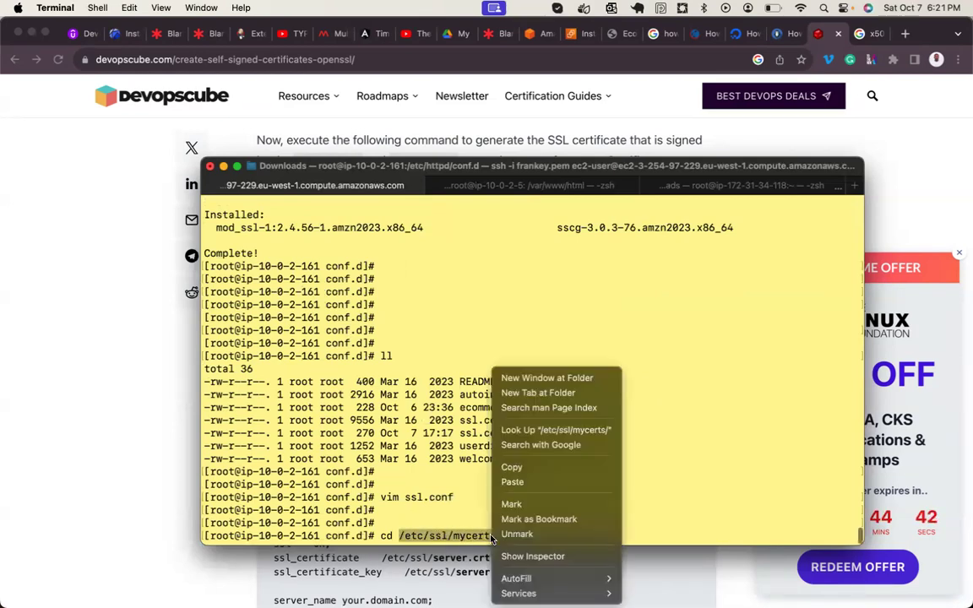
pyautogui.click(517, 468)
# - Open ssl.conf in vim, duplicate the SSLCertificateFile line and comment out the original with #
pyautogui.press('Up')
pyautogui.press('Return')
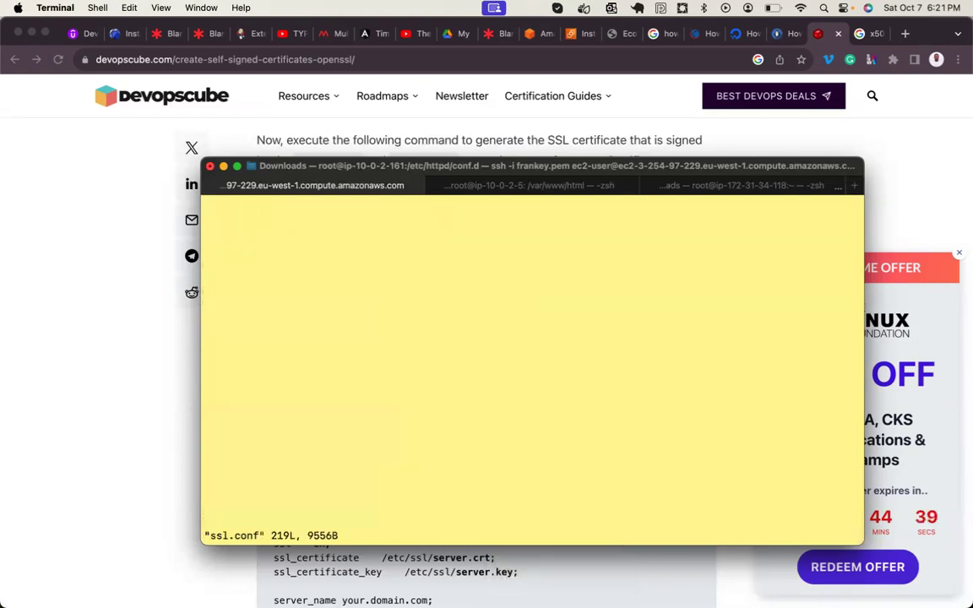
pyautogui.press('Up')
pyautogui.press('Up')
pyautogui.press('Up')
pyautogui.press('Up')
pyautogui.press('Up')
pyautogui.press('Up')
pyautogui.press('Up')
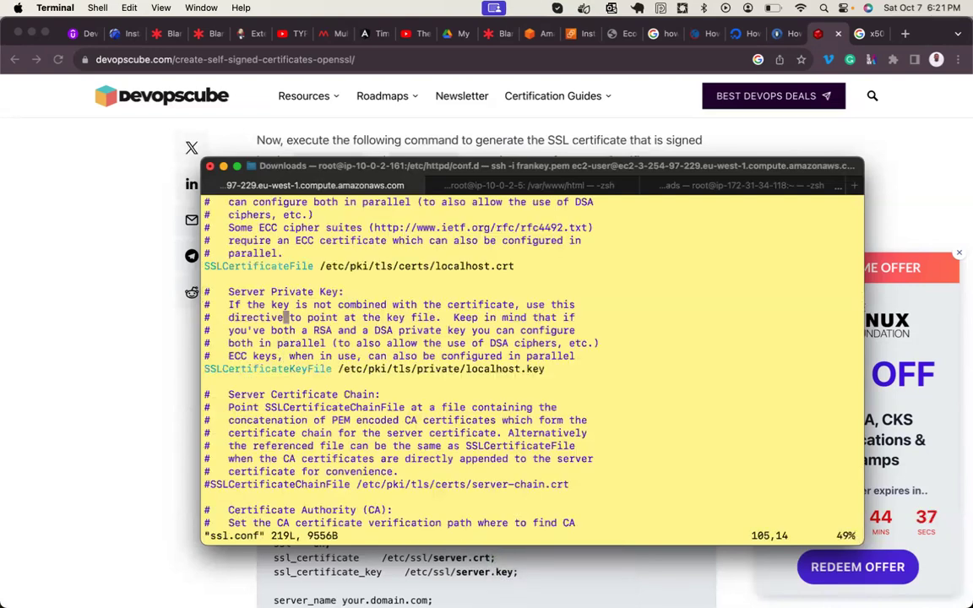
pyautogui.press('Right')
pyautogui.press('Right')
pyautogui.press('Right')
pyautogui.press('Right')
pyautogui.press('y')
pyautogui.press('y')
pyautogui.press('p')
pyautogui.press('Up')
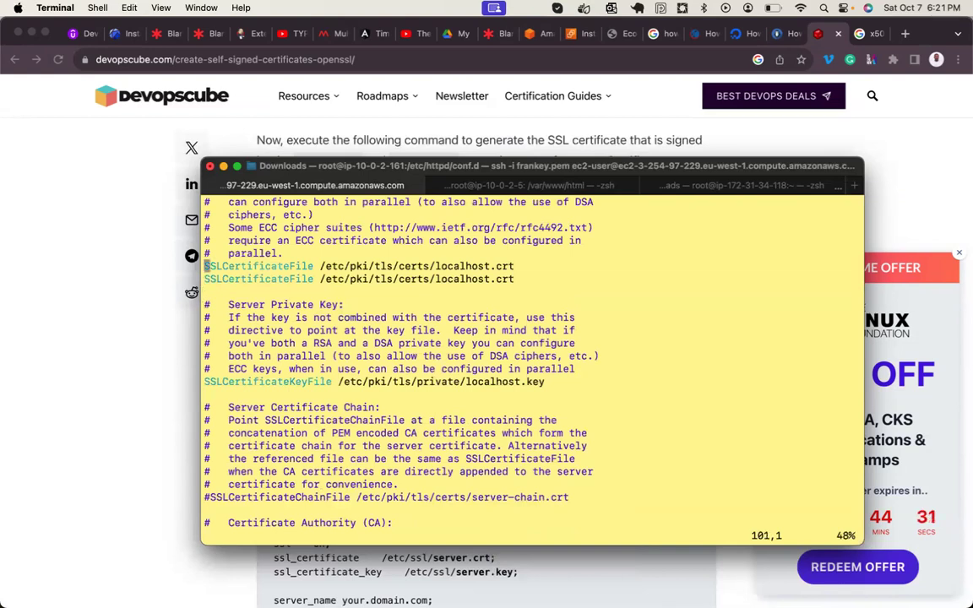
pyautogui.write('i#')
pyautogui.press('Down')
pyautogui.press('Right')
pyautogui.press('Right')
pyautogui.press('Right')
pyautogui.press('Right')
pyautogui.press('Right')
pyautogui.press('Right')
pyautogui.press('Right')
pyautogui.press('Right')
pyautogui.press('Right')
pyautogui.press('Right')
pyautogui.press('Right')
pyautogui.press('Right')
pyautogui.press('Right')
pyautogui.press('Right')
pyautogui.press('Right')
pyautogui.press('Right')
pyautogui.press('Right')
pyautogui.press('Right')
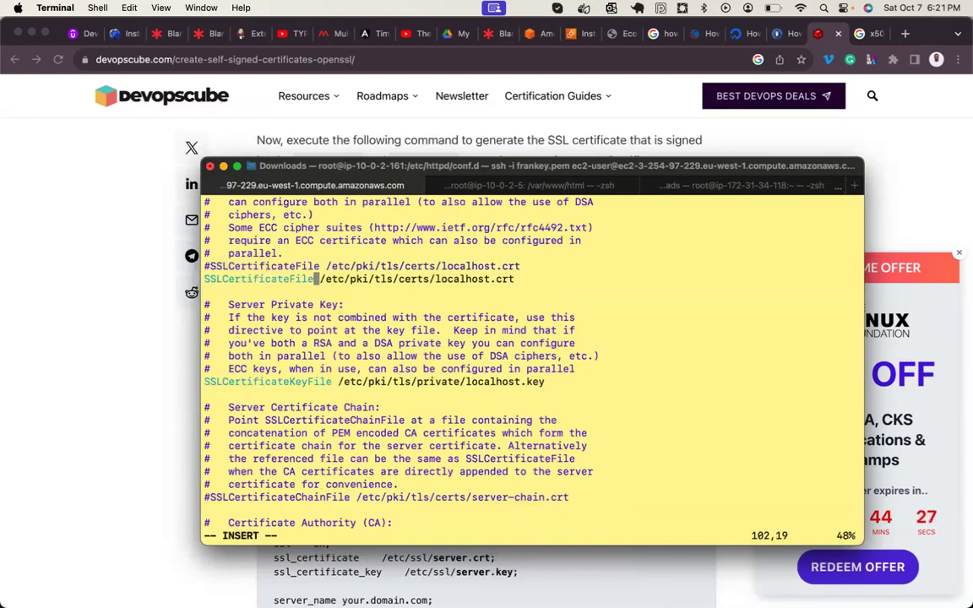
# - Change the copied SSLCertificateFile path from localhost.crt to /etc/ssl/mycerts/server.crt
pyautogui.press('super+v')
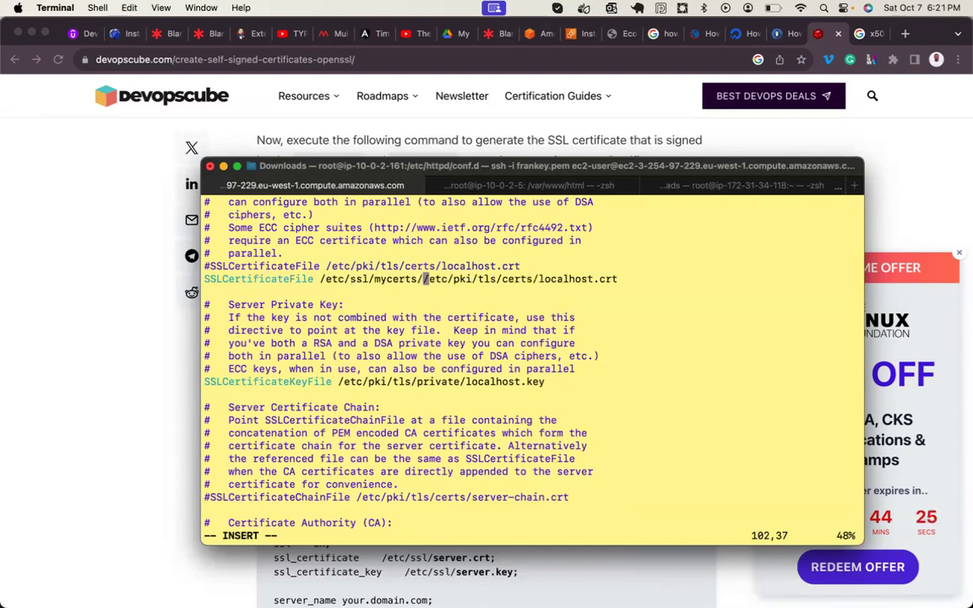
pyautogui.write('server')
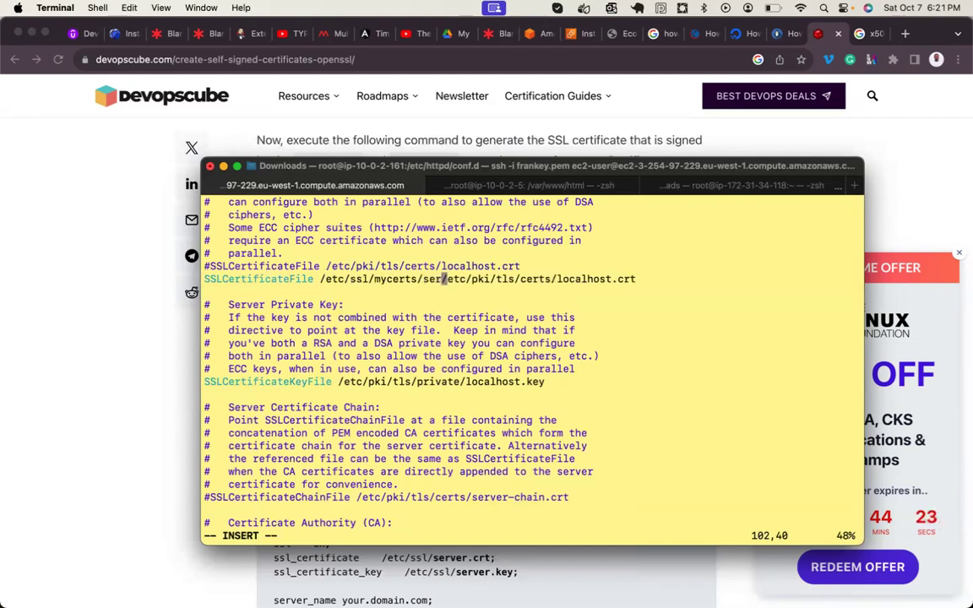
pyautogui.write('.crt')
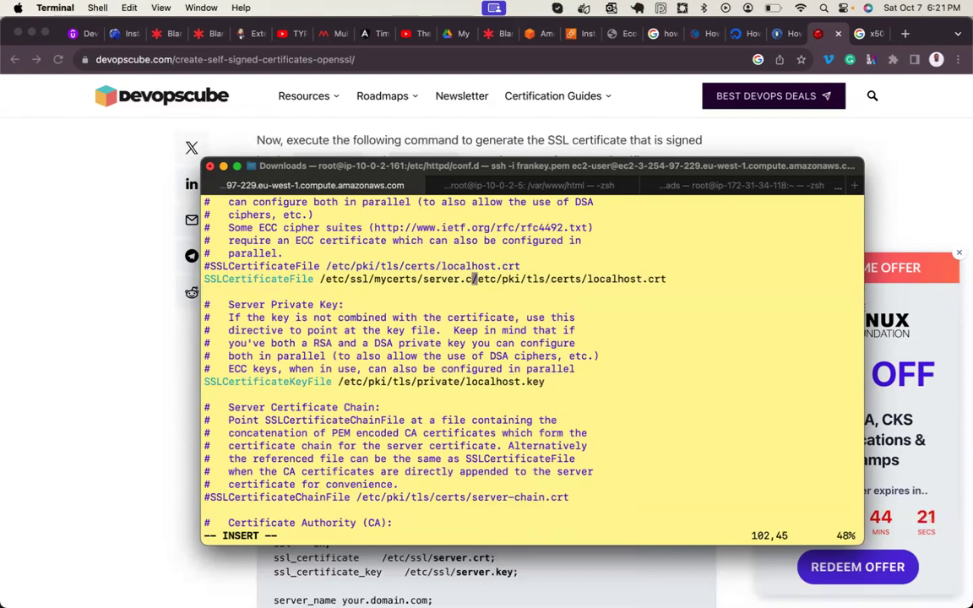
pyautogui.press('Right')
pyautogui.press('Delete')
pyautogui.press('Right')
pyautogui.press('Delete')
pyautogui.press('Right')
pyautogui.press('Delete')
pyautogui.press('Delete')
pyautogui.press('Delete')
pyautogui.press('Delete')
pyautogui.press('Delete')
pyautogui.press('Delete')
pyautogui.press('Delete')
pyautogui.press('Delete')
pyautogui.press('Delete')
pyautogui.press('Delete')
pyautogui.press('Delete')
pyautogui.press('Delete')
pyautogui.press('Right')
pyautogui.press('Delete')
pyautogui.press('Delete')
pyautogui.press('Delete')
pyautogui.press('Delete')
pyautogui.press('Delete')
pyautogui.press('Delete')
pyautogui.press('Delete')
pyautogui.press('Delete')
pyautogui.press('Delete')
pyautogui.press('Delete')
pyautogui.press('Delete')
pyautogui.press('Delete')
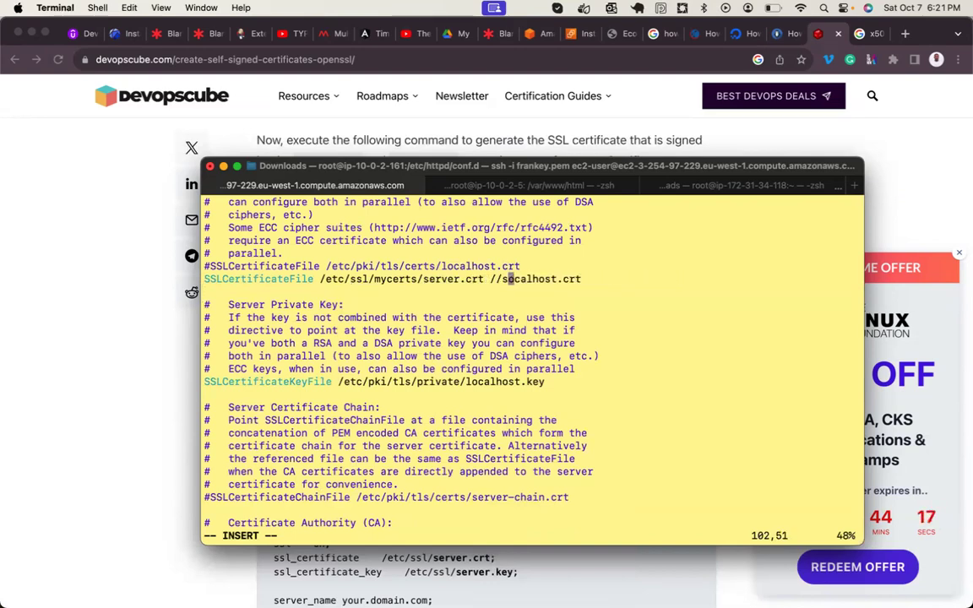
pyautogui.press('Right')
pyautogui.press('BackSpace')
pyautogui.press('BackSpace')
pyautogui.press('BackSpace')
pyautogui.press('BackSpace')
pyautogui.press('BackSpace')
pyautogui.press('BackSpace')
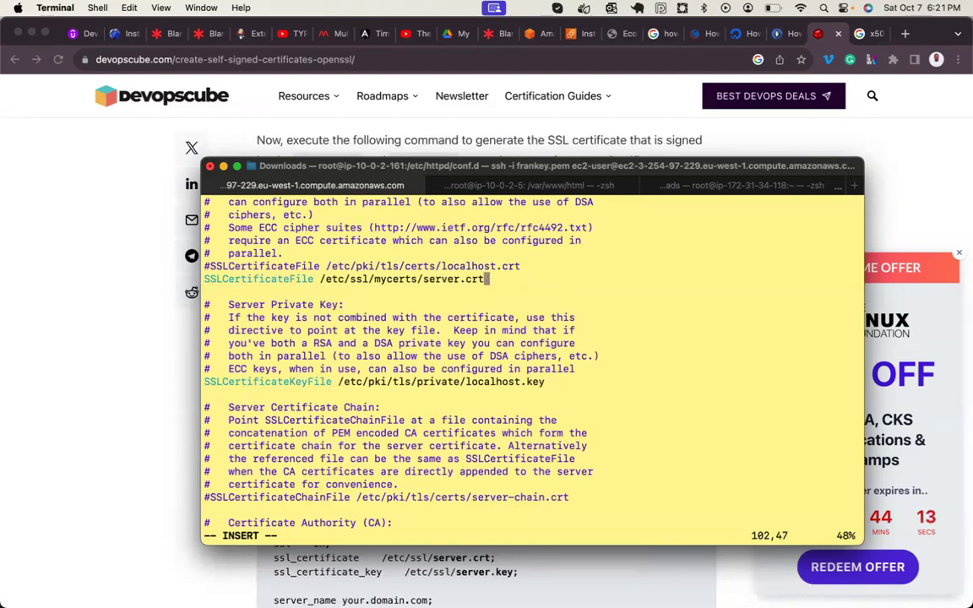
pyautogui.press('Down')
pyautogui.press('Down')
pyautogui.press('Down')
pyautogui.press('Down')
pyautogui.press('Down')
pyautogui.press('Down')
pyautogui.press('Down')
pyautogui.press('Down')
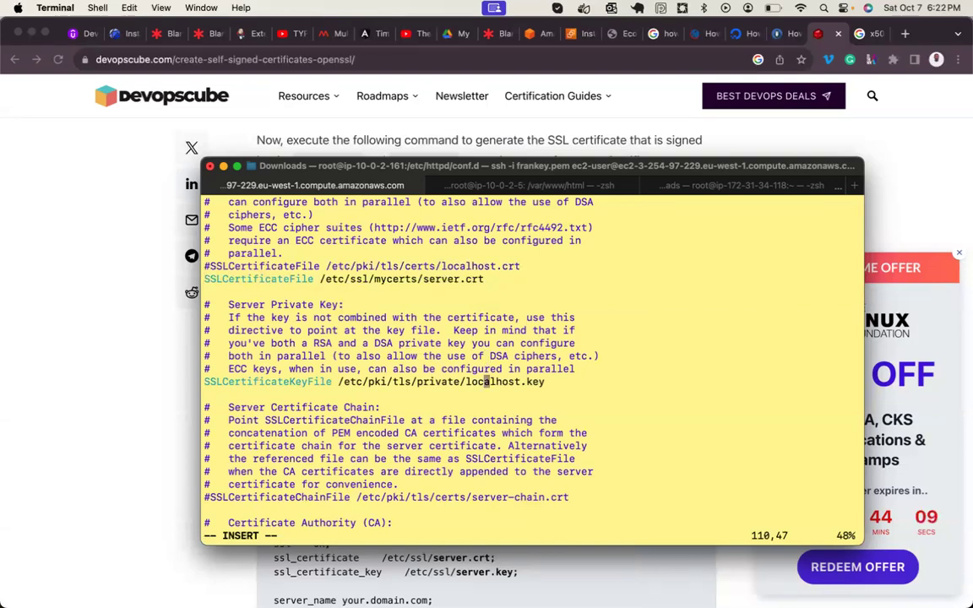
pyautogui.press('Escape')
# - Duplicate the SSLCertificateKeyFile line and comment out the original localhost.key line
pyautogui.press('y')
pyautogui.press('y')
pyautogui.press('p')
pyautogui.press('Right')
pyautogui.press('Up')
pyautogui.press('Left')
pyautogui.write('i')
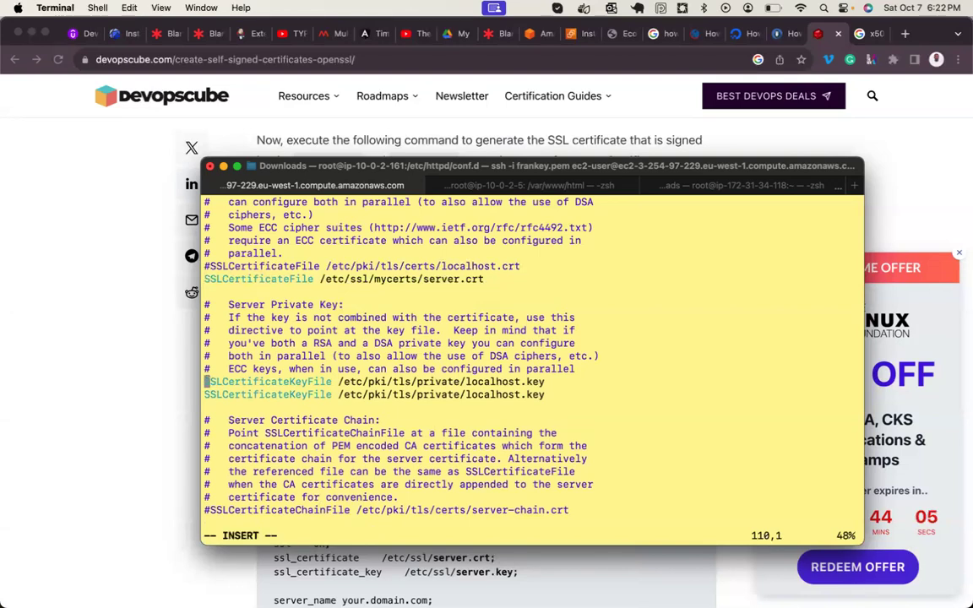
pyautogui.write('#')
pyautogui.press('Down')
# - Change the copied key line's path to /etc/ssl/mycerts/server.key
pyautogui.press('Right')
pyautogui.press('Right')
pyautogui.press('Right')
pyautogui.press('Right')
pyautogui.press('Right')
pyautogui.press('Right')
pyautogui.press('Right')
pyautogui.press('Right')
pyautogui.press('Right')
pyautogui.press('Right')
pyautogui.press('Right')
pyautogui.press('Right')
pyautogui.press('Right')
pyautogui.press('Right')
pyautogui.press('Right')
pyautogui.press('Right')
pyautogui.press('Right')
pyautogui.press('Right')
pyautogui.press('Right')
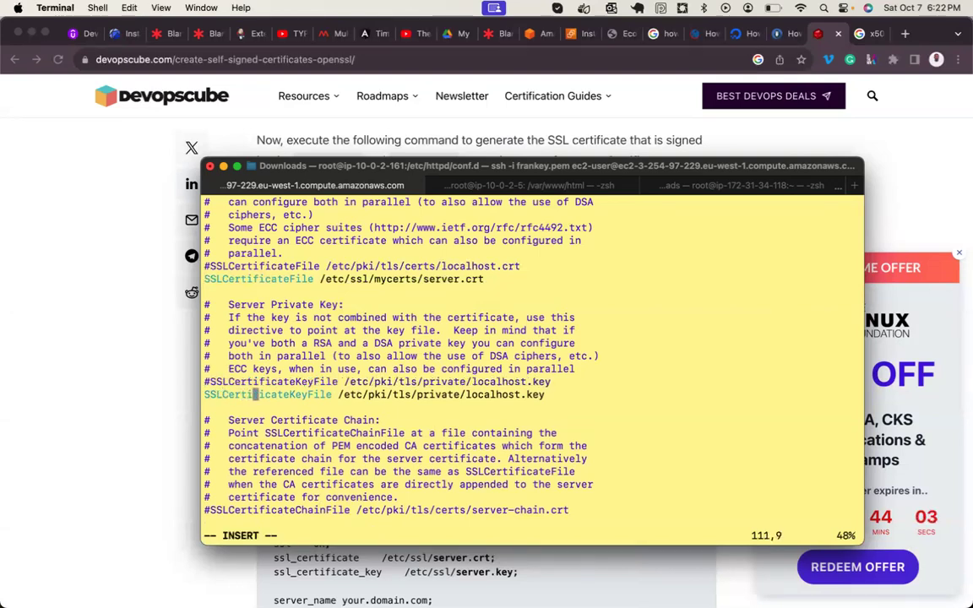
pyautogui.press('Right')
pyautogui.press('Right')
pyautogui.write('/etc/ssl/mycerts/')
pyautogui.press('BackSpace')
pyautogui.write('server.key')
pyautogui.press('Right')
pyautogui.press('Delete')
pyautogui.press('Delete')
pyautogui.press('Delete')
pyautogui.press('Delete')
pyautogui.press('Delete')
pyautogui.press('Delete')
pyautogui.press('Delete')
pyautogui.press('Right')
pyautogui.press('Delete')
pyautogui.press('Delete')
pyautogui.press('Right')
pyautogui.press('Delete')
pyautogui.press('Delete')
pyautogui.press('Right')
pyautogui.press('Delete')
pyautogui.press('Delete')
pyautogui.press('Delete')
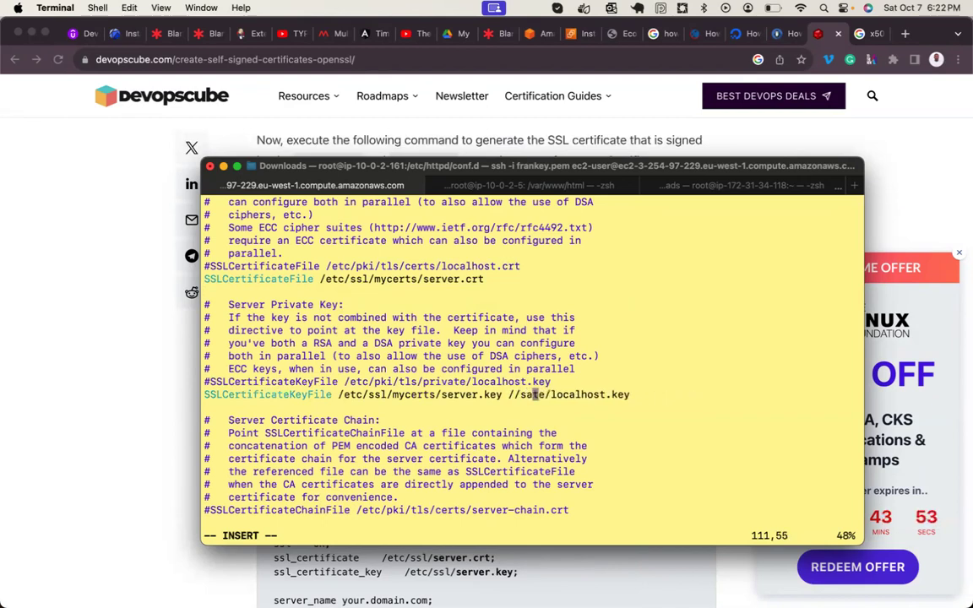
pyautogui.press('Delete')
pyautogui.press('Delete')
pyautogui.press('Delete')
pyautogui.press('Right')
pyautogui.press('Delete')
pyautogui.press('Delete')
pyautogui.press('Delete')
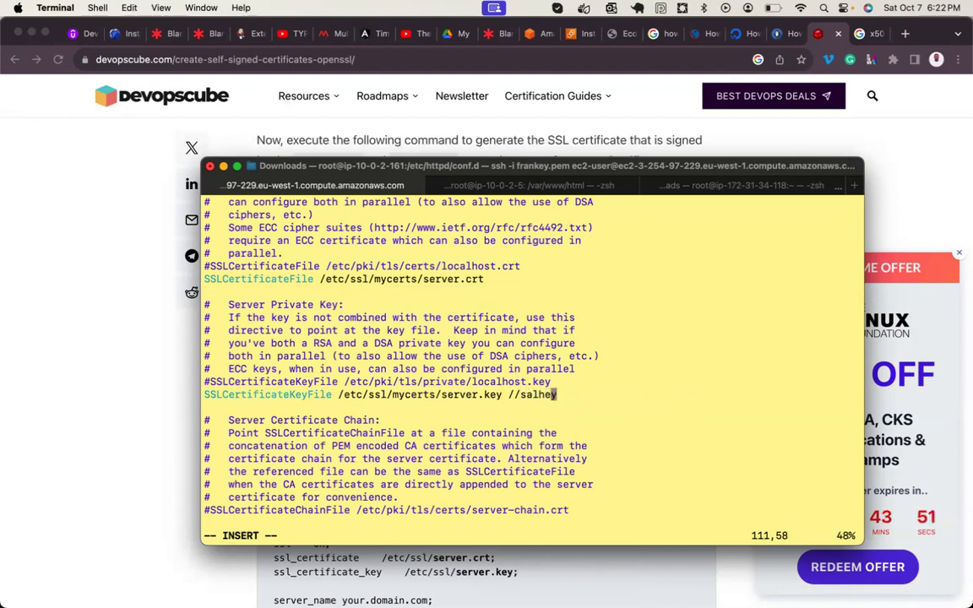
pyautogui.press('BackSpace')
pyautogui.press('BackSpace')
pyautogui.press('BackSpace')
pyautogui.press('BackSpace')
pyautogui.press('BackSpace')
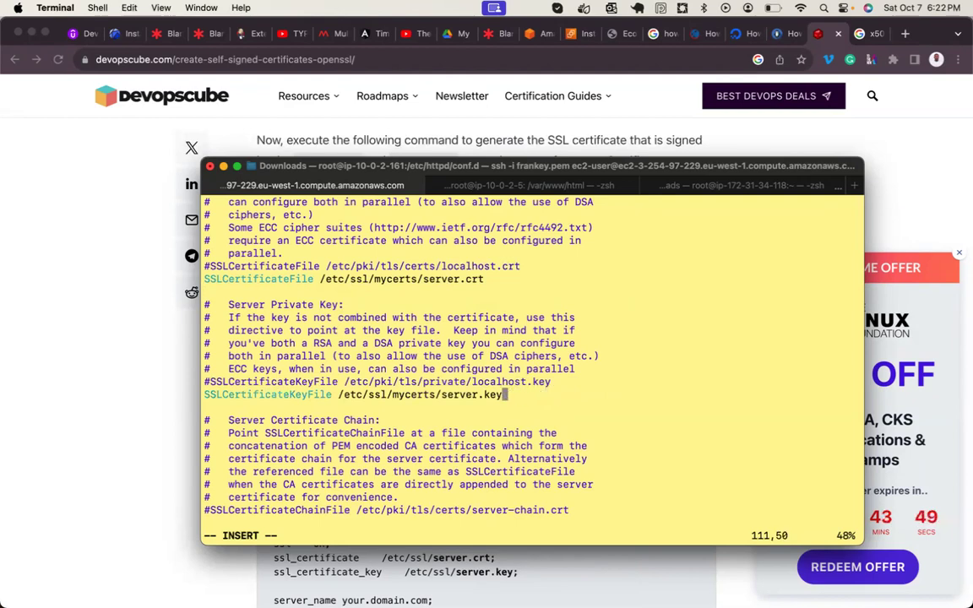
pyautogui.press('Escape')
# - Review the rest of ssl.conf, then save and exit vim with :wq
pyautogui.press('Down')
pyautogui.press('Down')
pyautogui.press('Down')
pyautogui.press('Down')
pyautogui.press('Down')
pyautogui.press('Down')
pyautogui.press('Down')
pyautogui.press('Down')
pyautogui.press('Down')
pyautogui.press('Down')
pyautogui.press('Down')
pyautogui.press('Down')
pyautogui.press('Down')
pyautogui.press('Down')
pyautogui.press('Down')
pyautogui.press('Down')
pyautogui.press('Down')
pyautogui.press('Down')
pyautogui.press('Down')
pyautogui.press('Down')
pyautogui.press('Down')
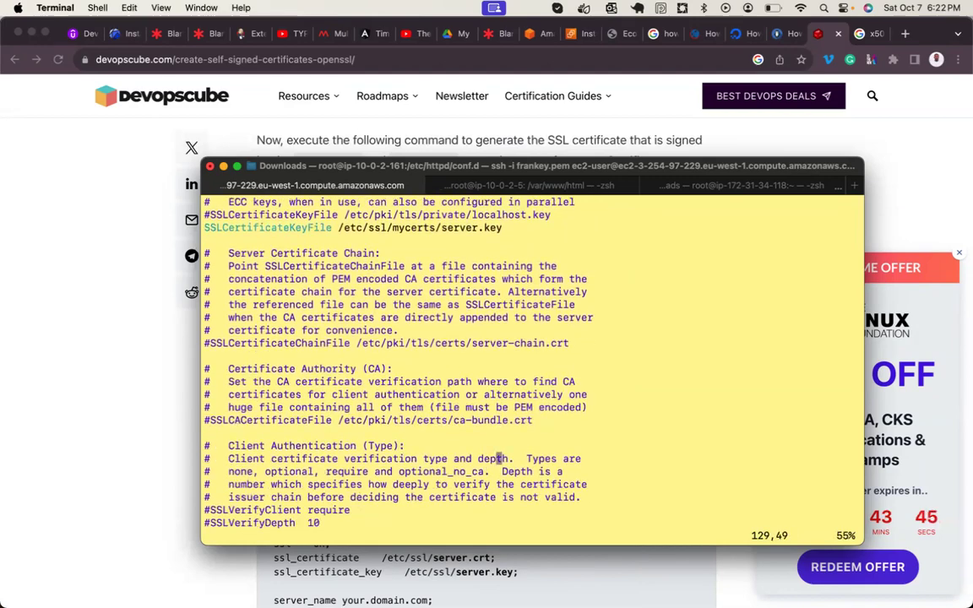
pyautogui.press('Down')
pyautogui.press('Down')
pyautogui.press('Down')
pyautogui.press('Down')
pyautogui.press('Down')
pyautogui.press('Down')
pyautogui.press('Down')
pyautogui.press('Down')
pyautogui.press('Down')
pyautogui.press('Down')
pyautogui.press('Down')
pyautogui.press('Down')
pyautogui.press('Down')
pyautogui.press('Down')
pyautogui.press('Down')
pyautogui.press('Down')
pyautogui.press('Down')
pyautogui.press('Down')
pyautogui.press('Down')
pyautogui.press('Down')
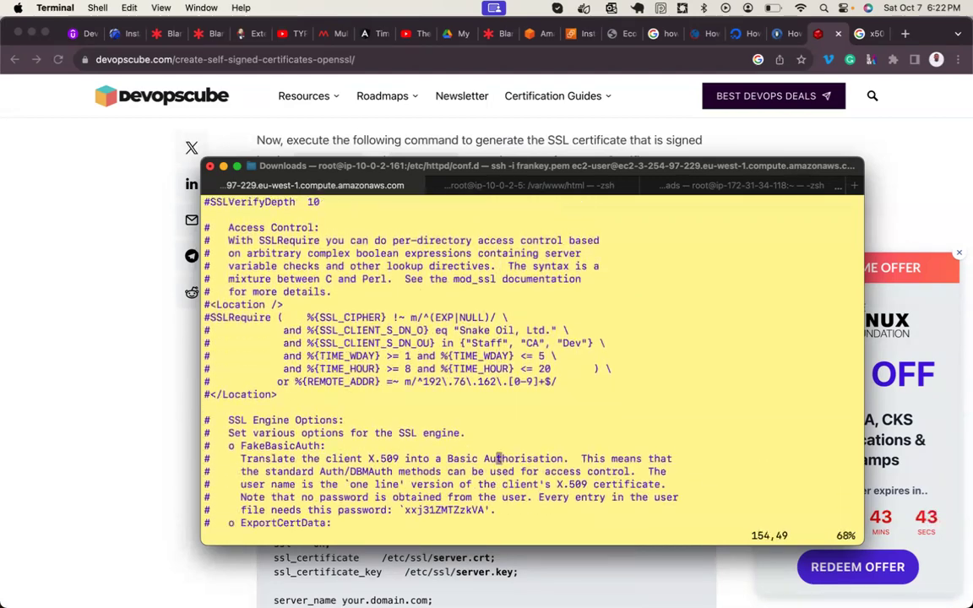
pyautogui.press('Down')
pyautogui.press('Down')
pyautogui.press('Down')
pyautogui.press('Down')
pyautogui.press('Down')
pyautogui.press('Down')
pyautogui.press('Down')
pyautogui.press('Down')
pyautogui.press('Down')
pyautogui.press('Down')
pyautogui.press('Down')
pyautogui.press('Down')
pyautogui.press('Down')
pyautogui.press('Down')
pyautogui.press('Down')
pyautogui.press('Down')
pyautogui.press('Down')
pyautogui.press('Down')
pyautogui.press('Down')
pyautogui.press('Down')
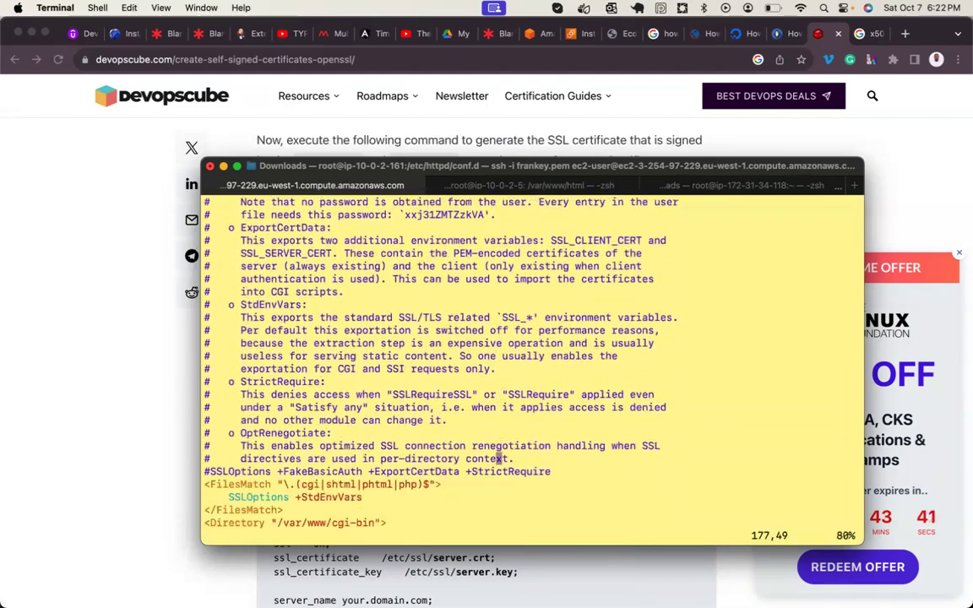
pyautogui.press('Down')
pyautogui.press('Down')
pyautogui.press('Down')
pyautogui.press('Down')
pyautogui.press('Down')
pyautogui.press('Down')
pyautogui.press('Down')
pyautogui.press('Down')
pyautogui.press('Down')
pyautogui.press('Down')
pyautogui.press('Down')
pyautogui.press('Down')
pyautogui.press('Down')
pyautogui.press('Down')
pyautogui.press('Down')
pyautogui.press('Down')
pyautogui.press('Down')
pyautogui.press('Down')
pyautogui.press('Down')
pyautogui.press('Down')
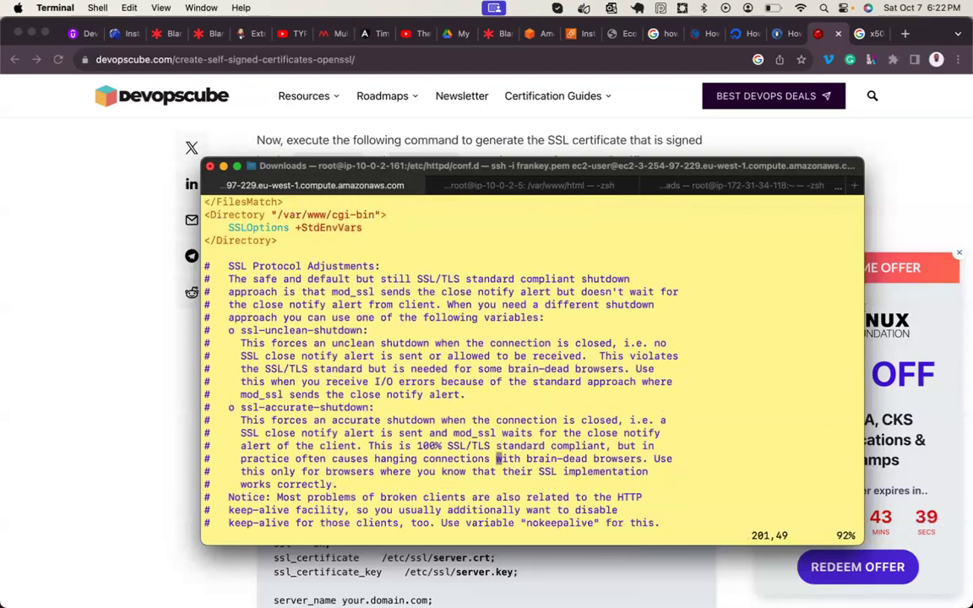
pyautogui.press('Down')
pyautogui.press('Down')
pyautogui.press('Down')
pyautogui.press('Down')
pyautogui.press('Down')
pyautogui.press('Down')
pyautogui.press('Down')
pyautogui.press('Down')
pyautogui.press('Down')
pyautogui.press('Down')
pyautogui.press('Down')
pyautogui.press('Down')
pyautogui.press('Down')
pyautogui.press('Down')
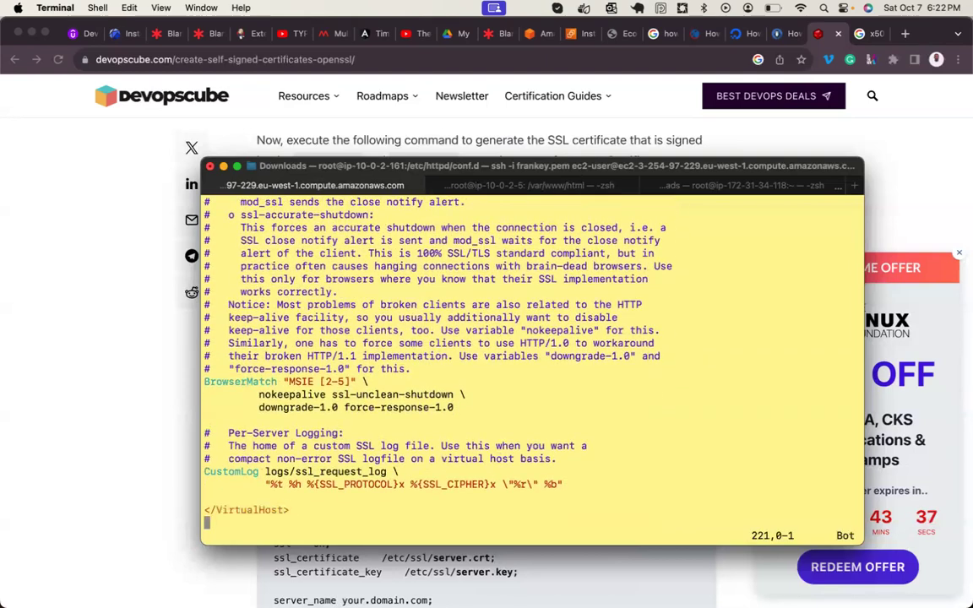
pyautogui.press('Up')
pyautogui.write(':wq')
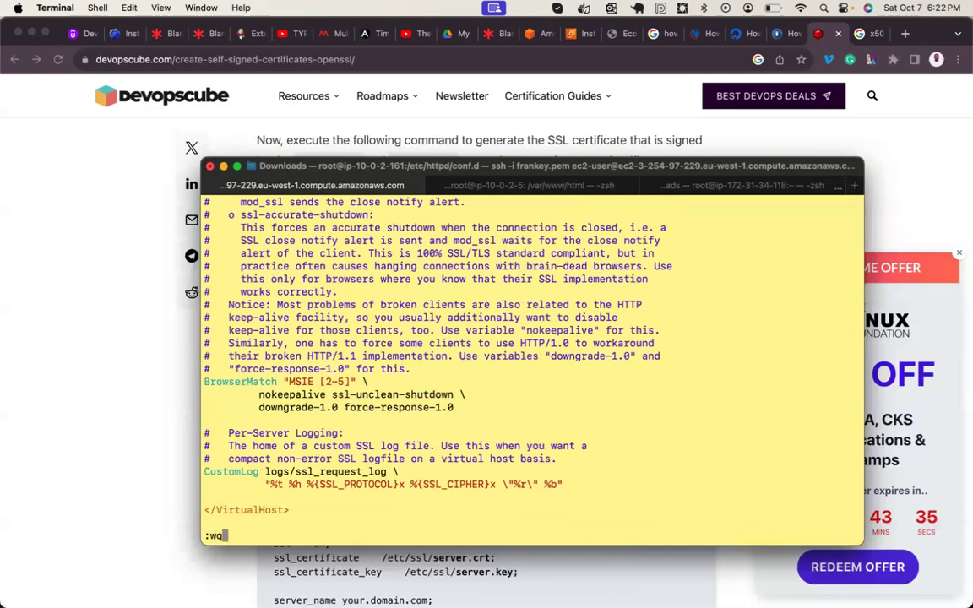
pyautogui.press('Return')
pyautogui.press('Return')
pyautogui.press('Return')
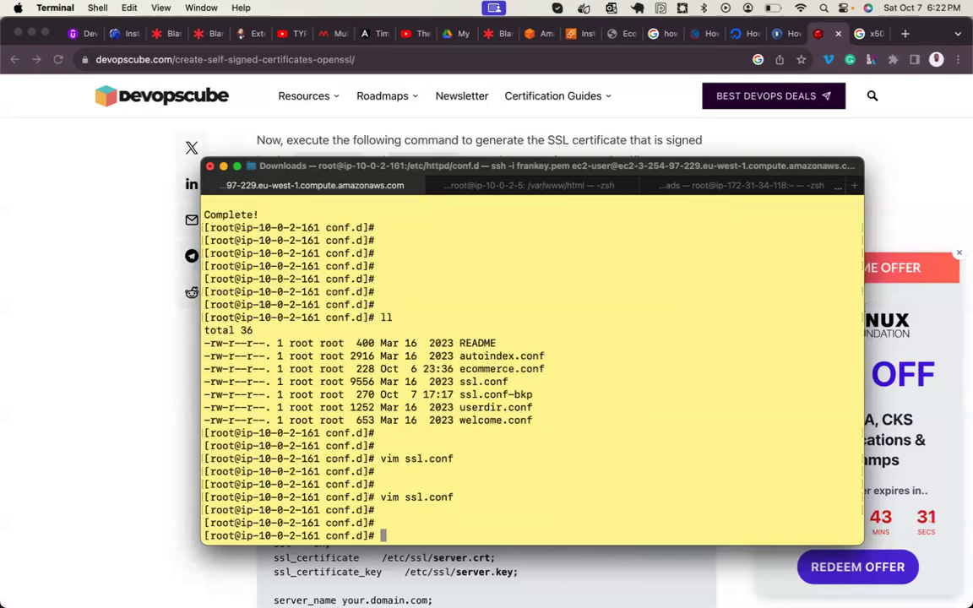
# - Restart Apache with systemctl restart httpd
pyautogui.write('system')
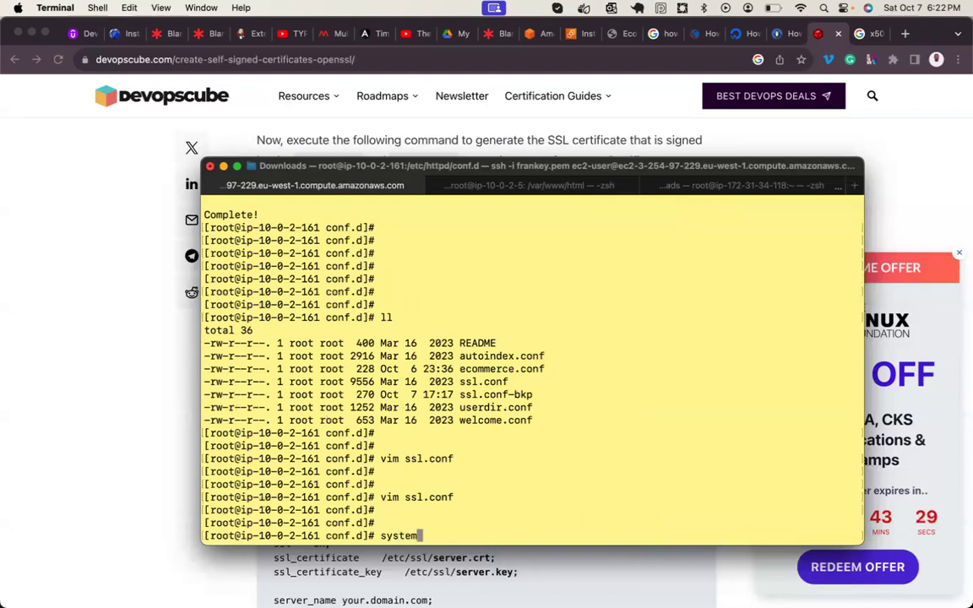
pyautogui.write('ctl restart httpd')
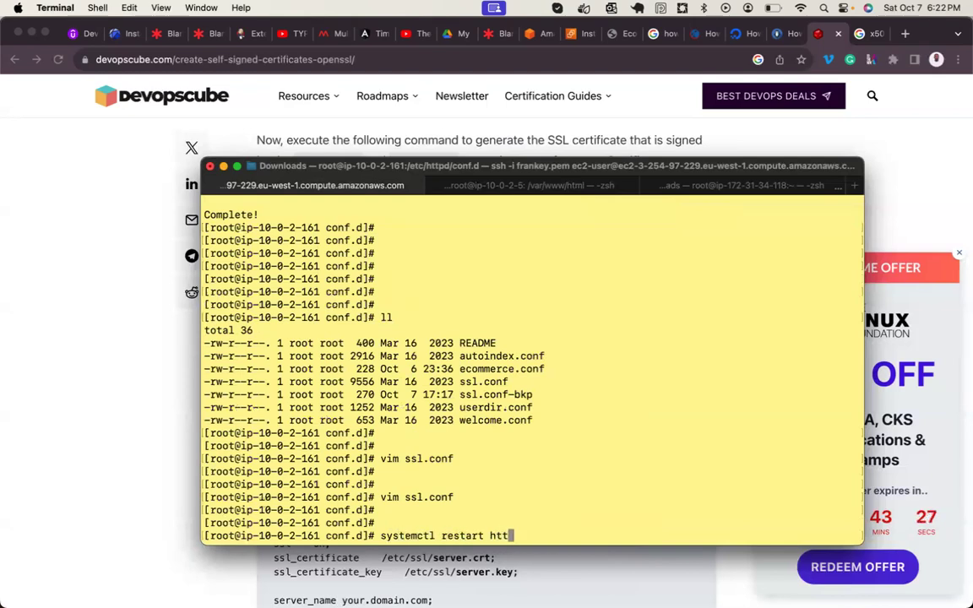
pyautogui.press('Return')
pyautogui.press('Return')
pyautogui.press('Return')
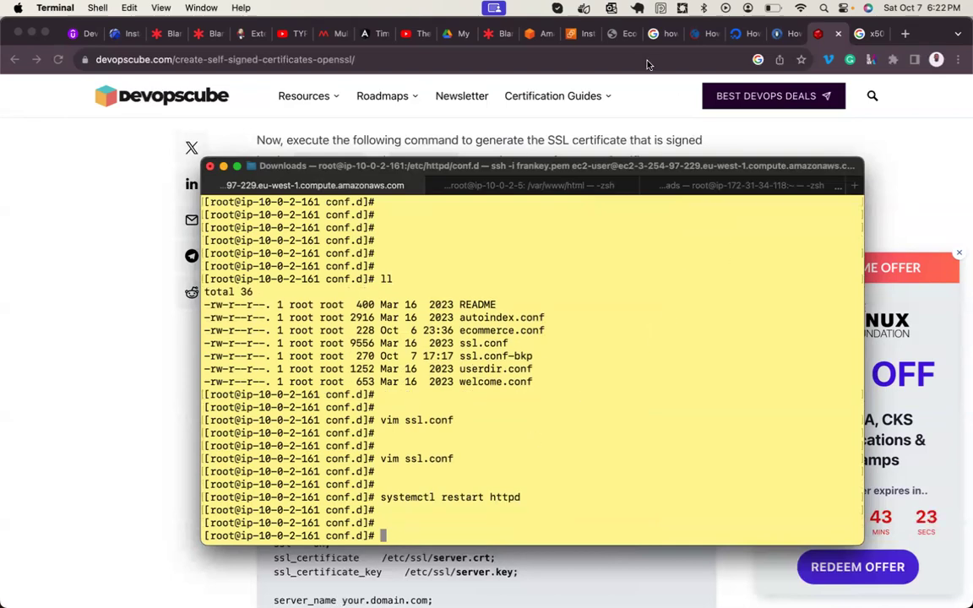
pyautogui.click(611, 34)
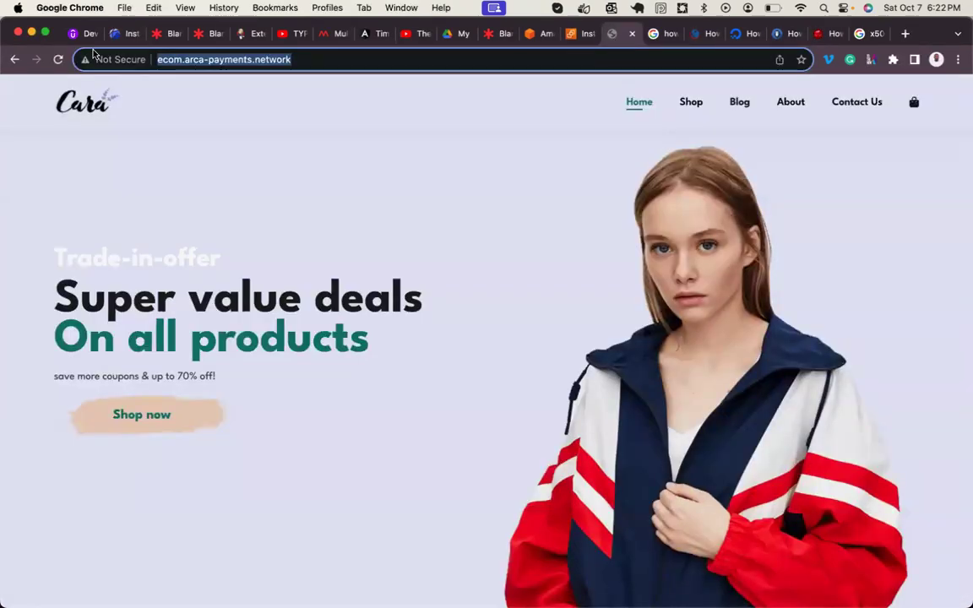
pyautogui.click(58, 59)
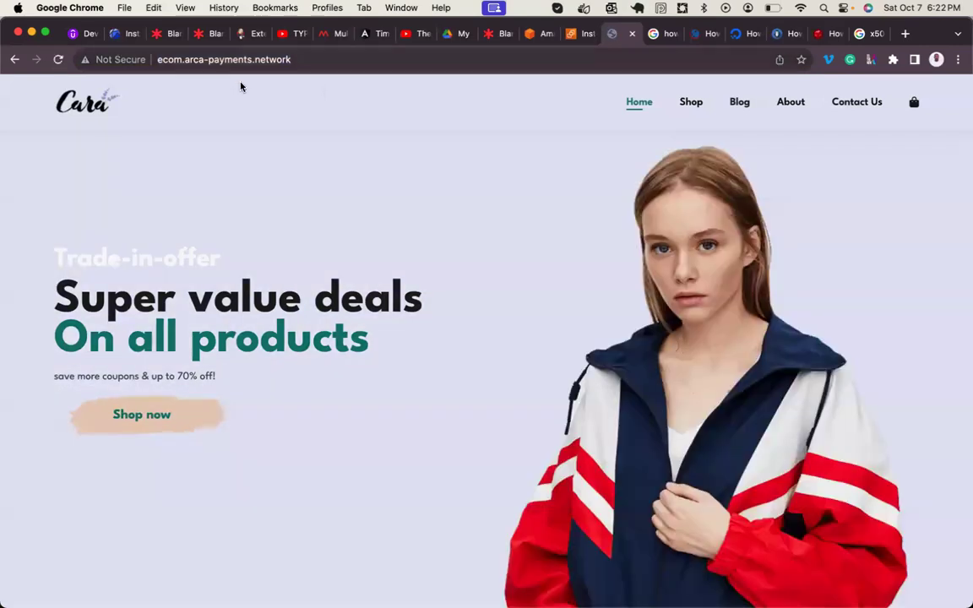
pyautogui.click(304, 56)
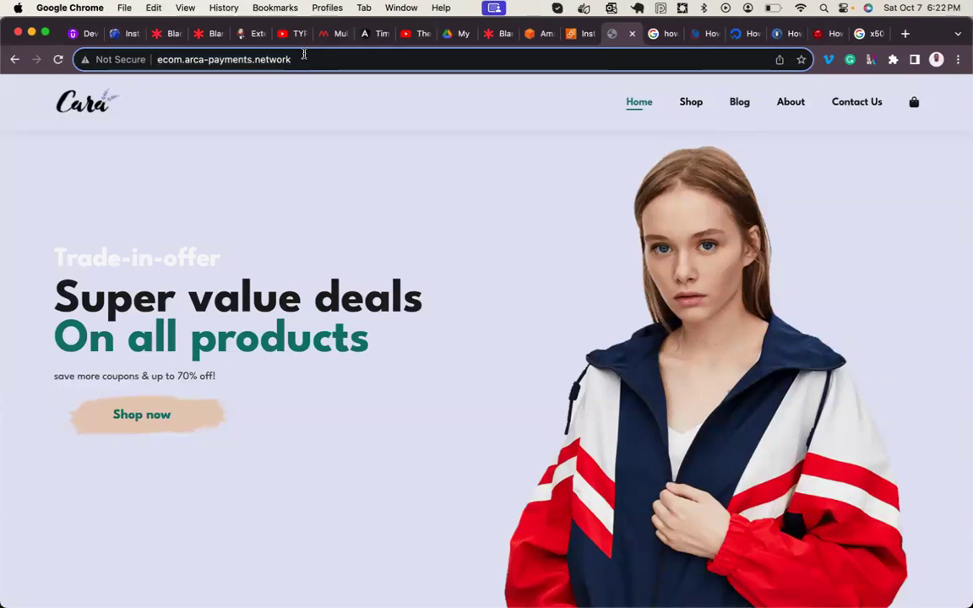
pyautogui.write('https')
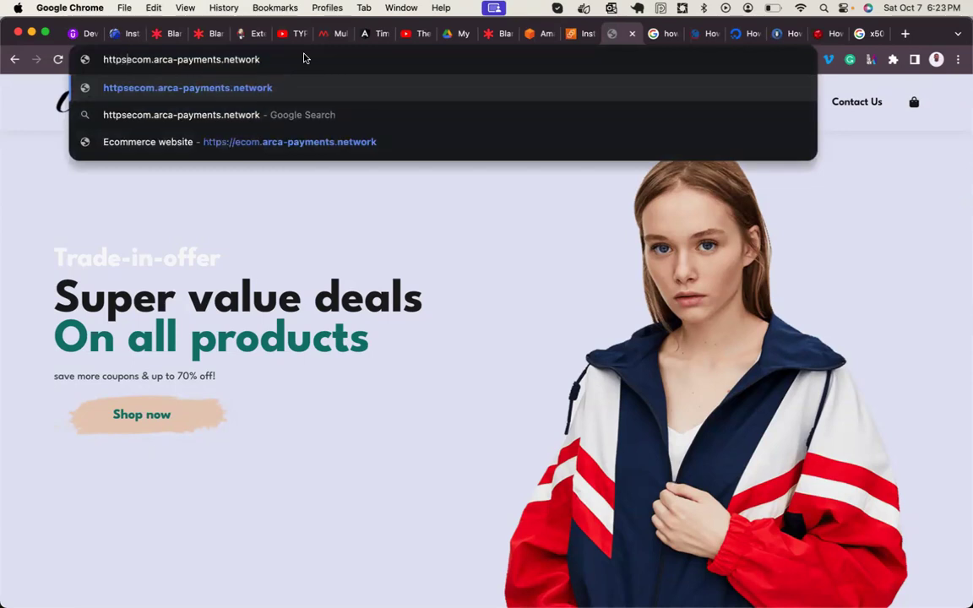
pyautogui.write('://')
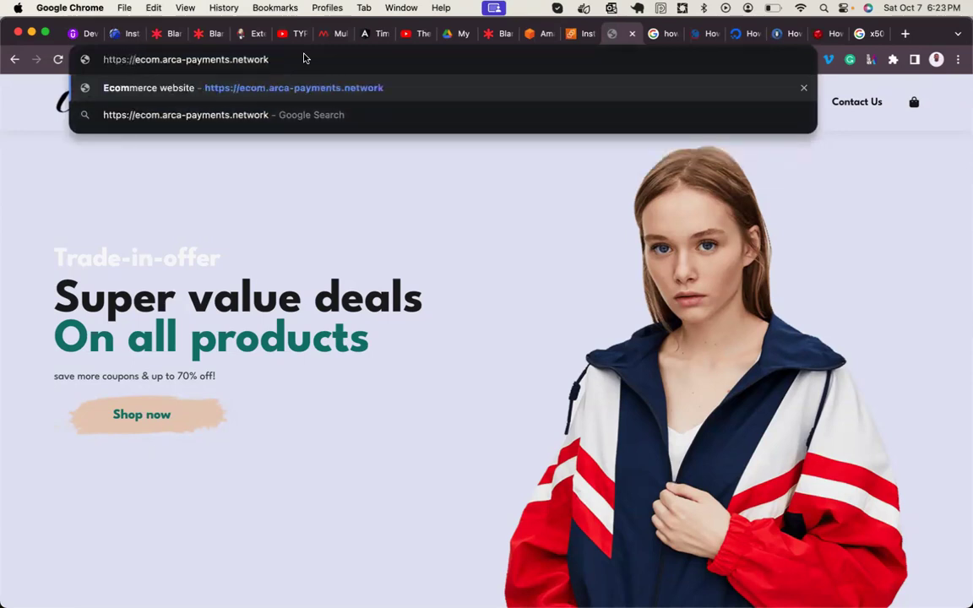
pyautogui.press('Return')
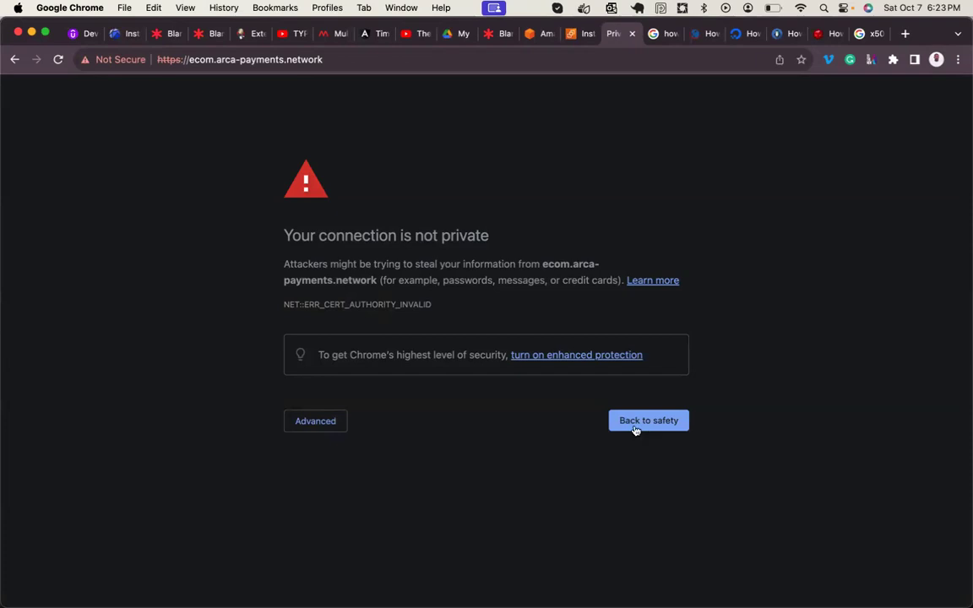
# - Proceed past the certificate warning to ecom.arca-payments.network (unsafe), then return to Terminal
pyautogui.click(334, 425)
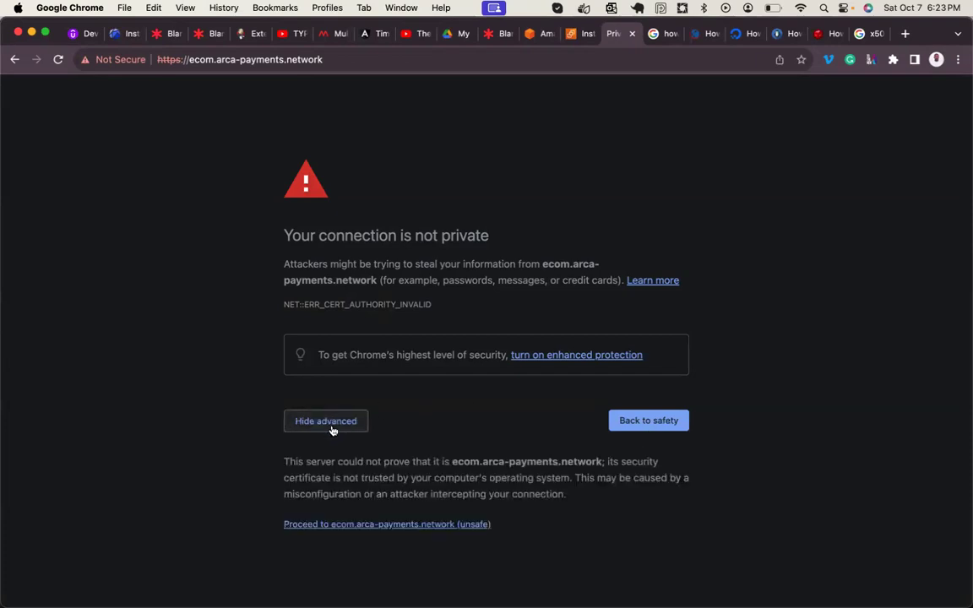
pyautogui.click(355, 525)
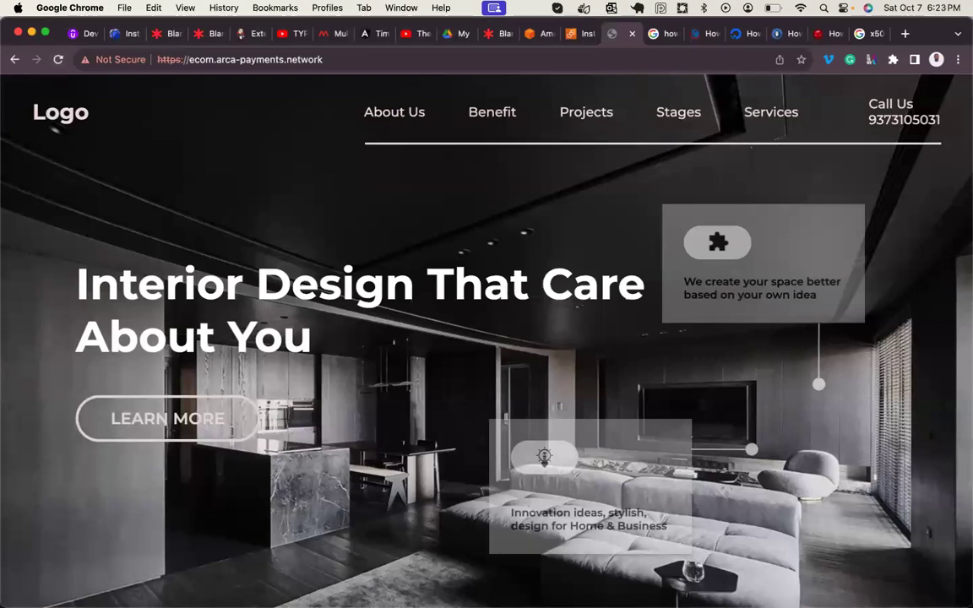
pyautogui.moveTo(591, 596)
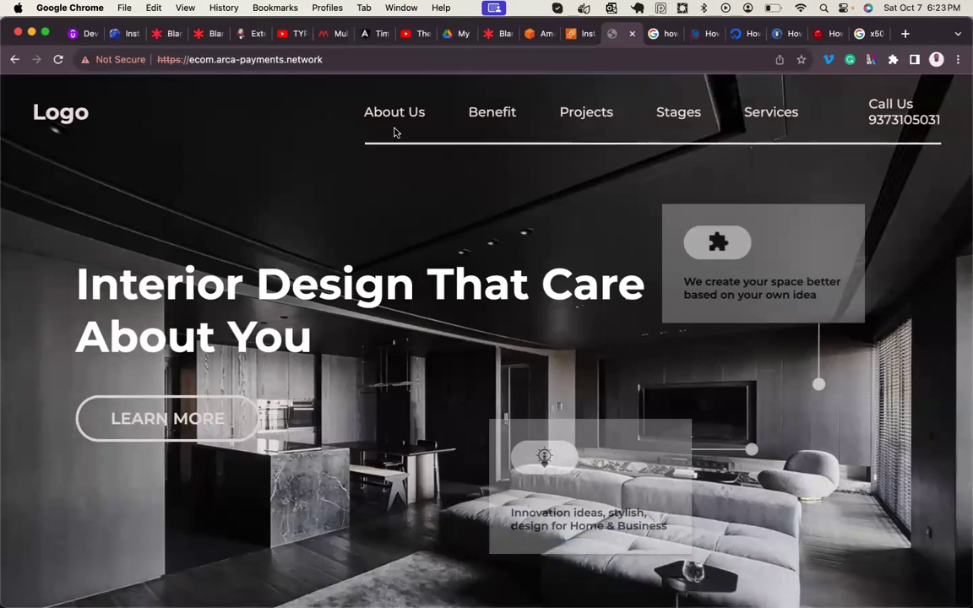
pyautogui.moveTo(543, 589)
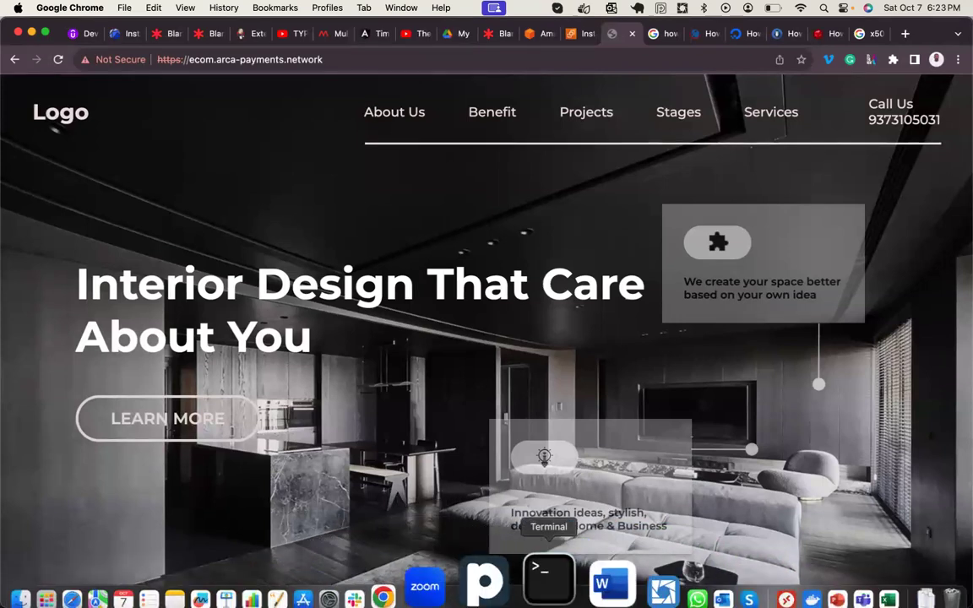
pyautogui.click(541, 583)
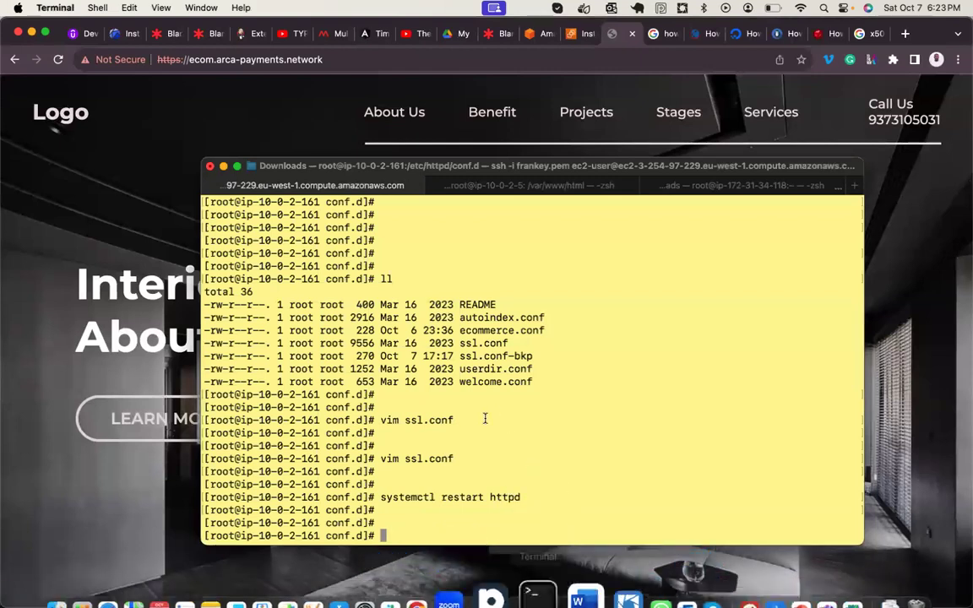
# - Open ssl.conf, search /Doc to find the /var/www/html DocumentRoot, and quit with :q
pyautogui.write('vim')
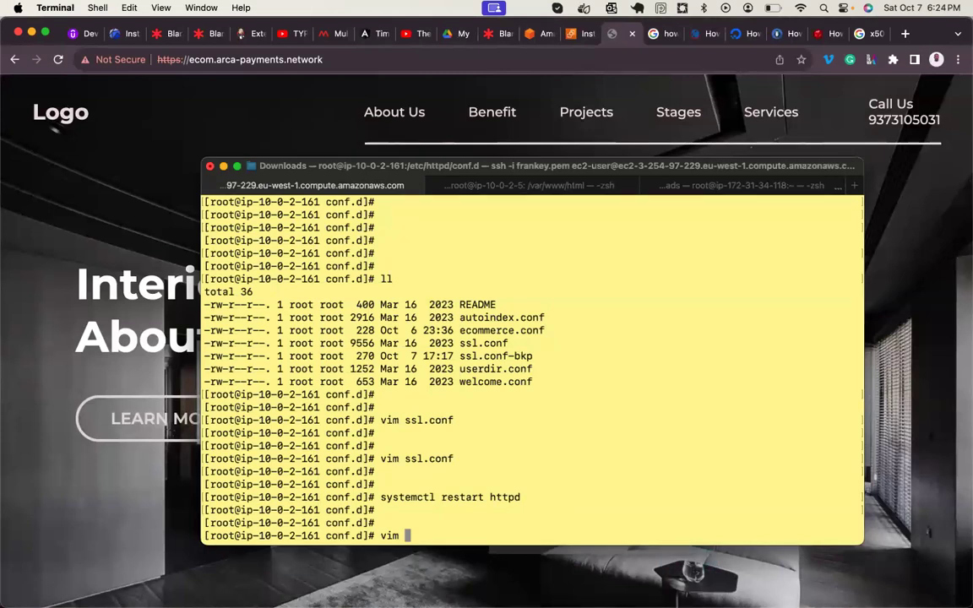
pyautogui.press('Up')
pyautogui.press('Up')
pyautogui.press('Up')
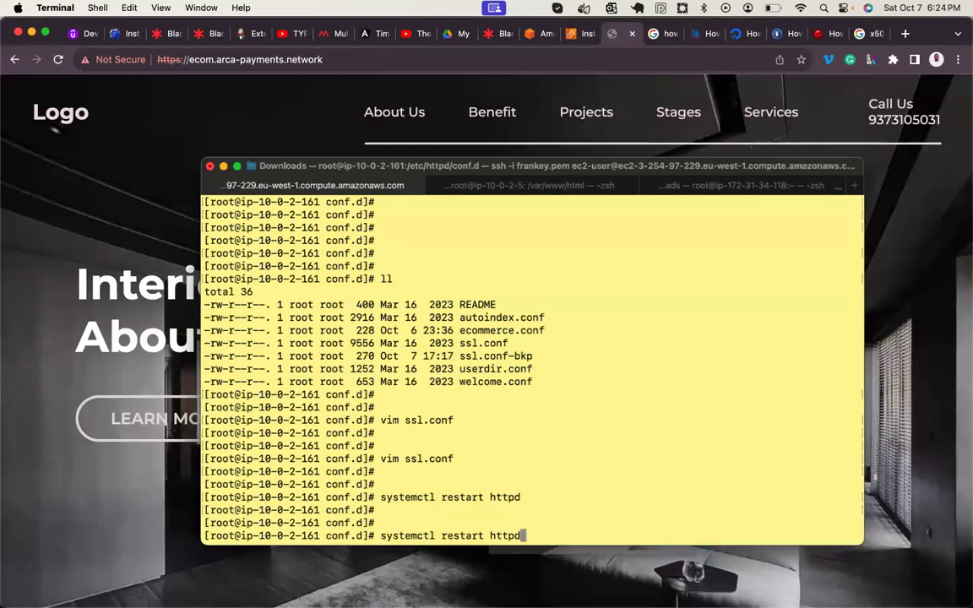
pyautogui.press('Down')
pyautogui.press('Return')
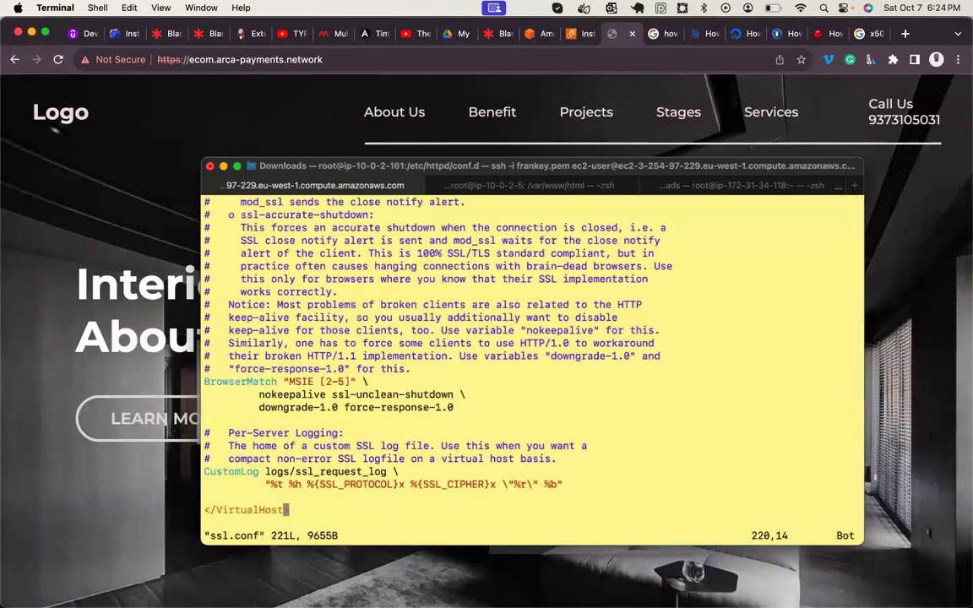
pyautogui.write('/')
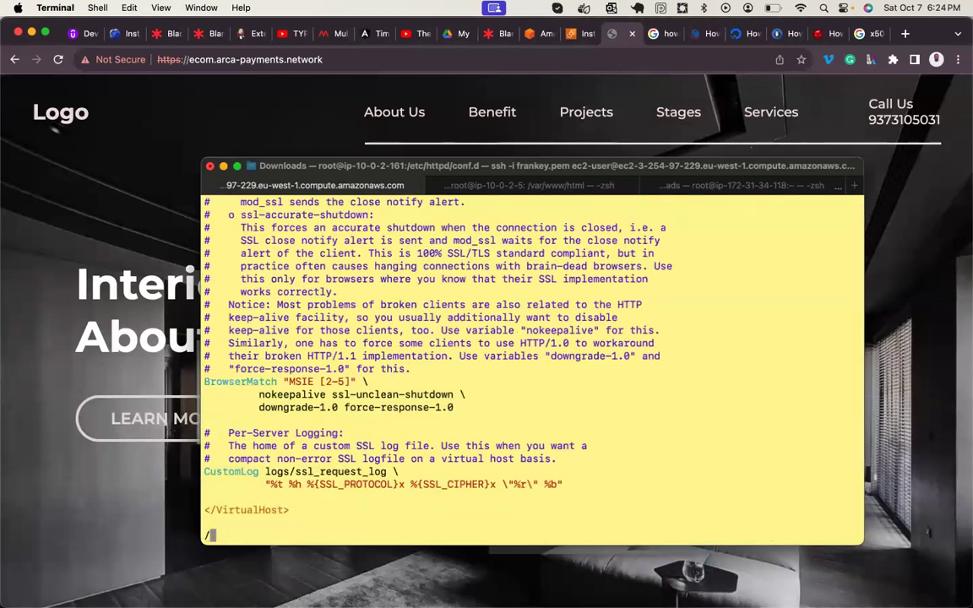
pyautogui.write('Doc')
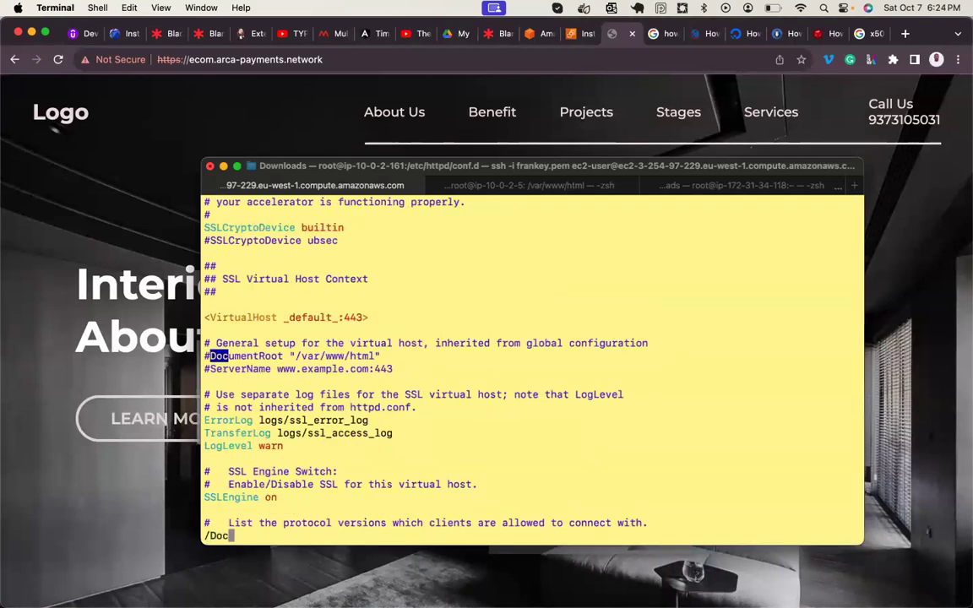
pyautogui.moveTo(299, 355); pyautogui.dragTo(380, 356)
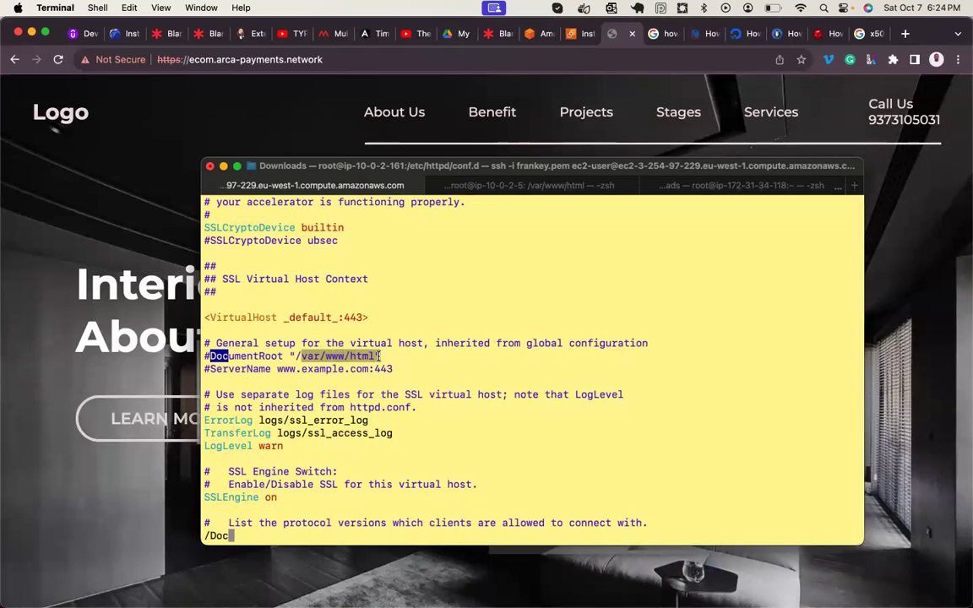
pyautogui.press('Escape')
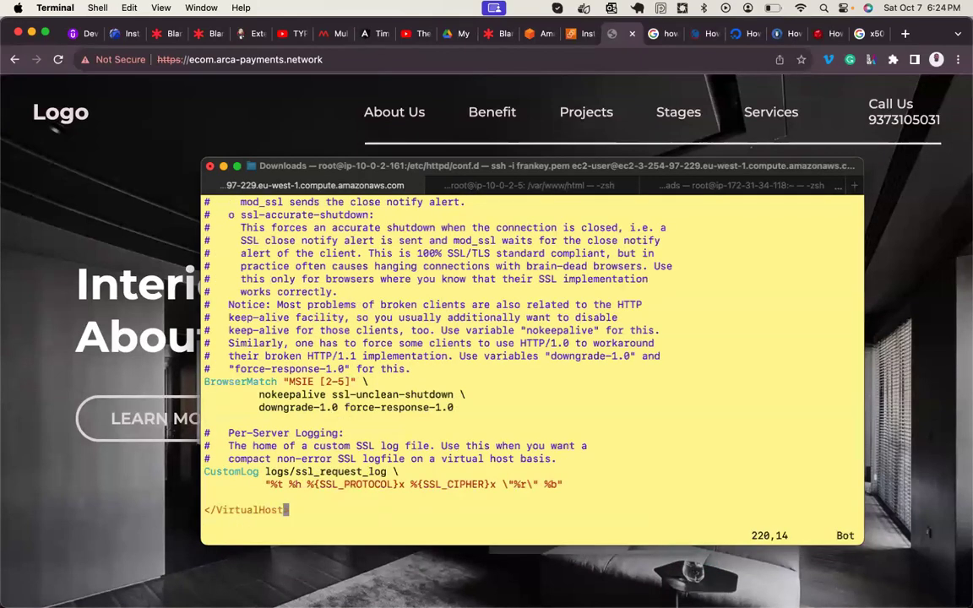
pyautogui.write(':q')
pyautogui.press('Return')
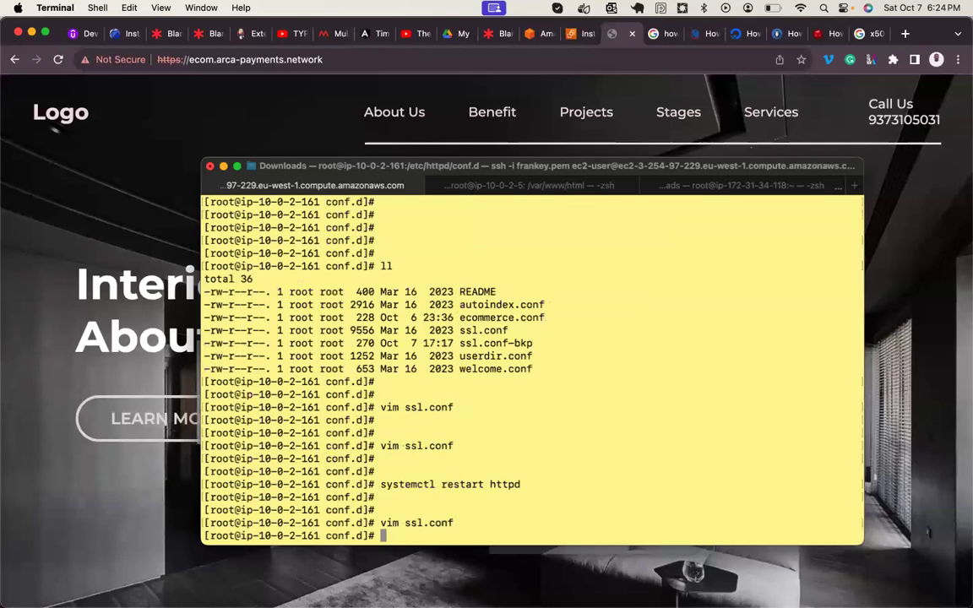
pyautogui.press('Return')
pyautogui.press('Return')
pyautogui.press('Return')
# - List /var/www/ and copy the /var/www/ecommerce/ path
pyautogui.write('ll /var/www/')
pyautogui.press('Return')
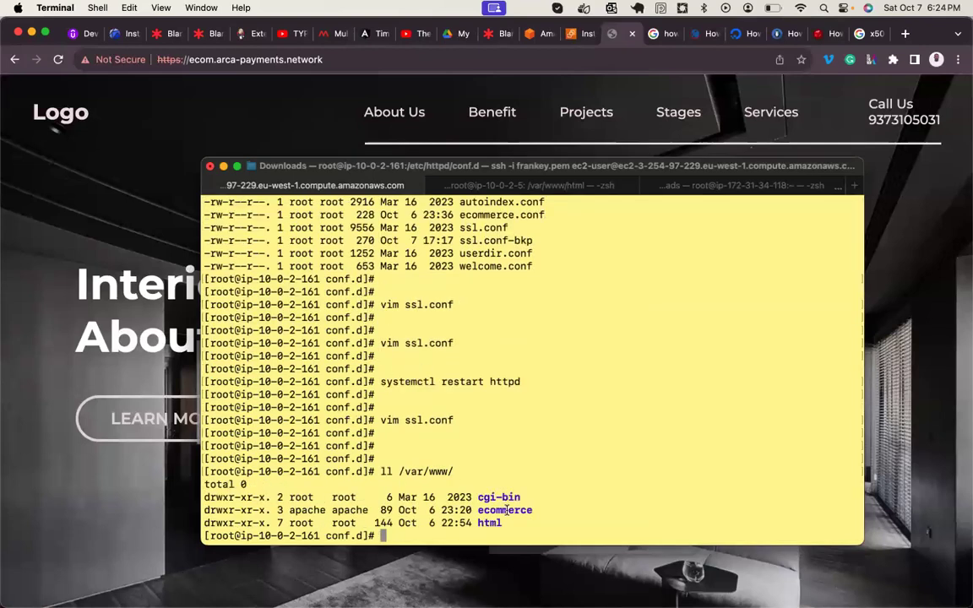
pyautogui.press('Up')
pyautogui.write('ecommerce/')
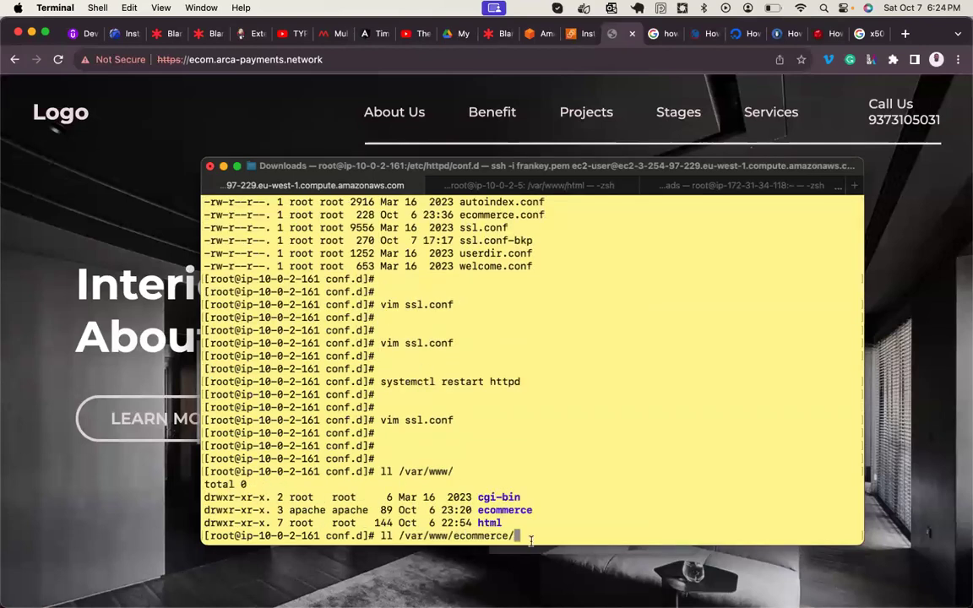
pyautogui.moveTo(521, 535); pyautogui.dragTo(399, 536)
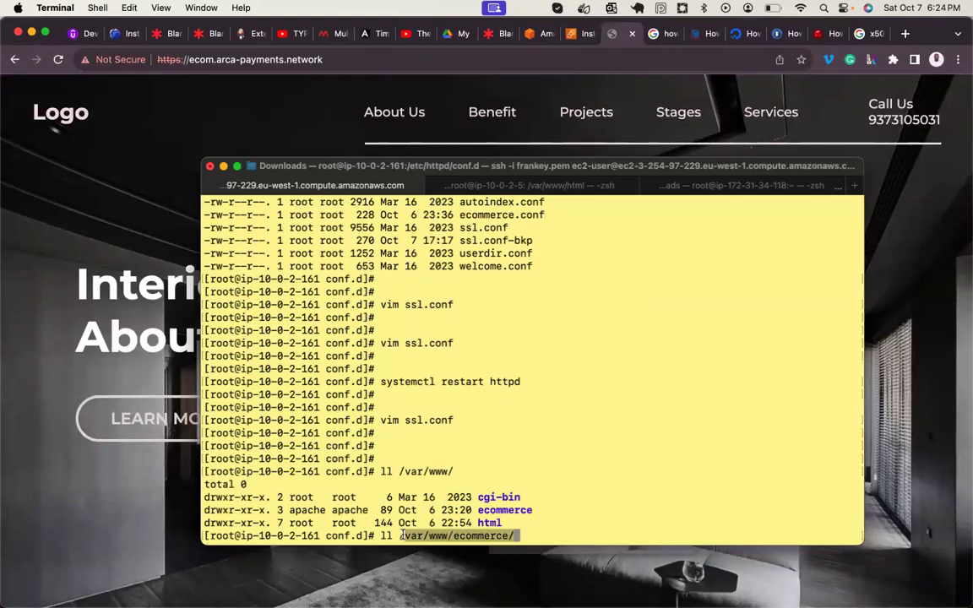
pyautogui.rightClick(414, 538)
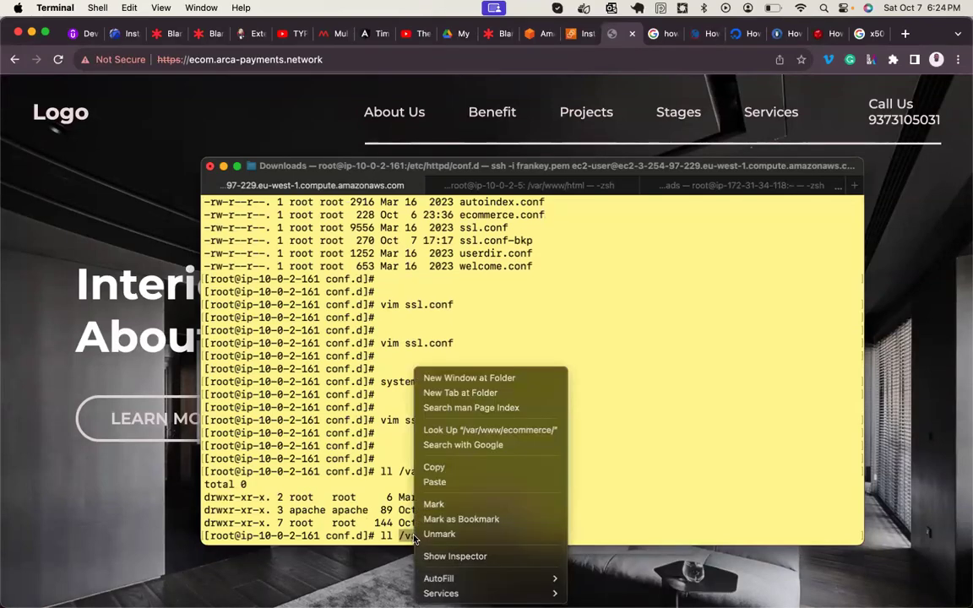
pyautogui.click(434, 467)
pyautogui.press('Up')
pyautogui.press('Up')
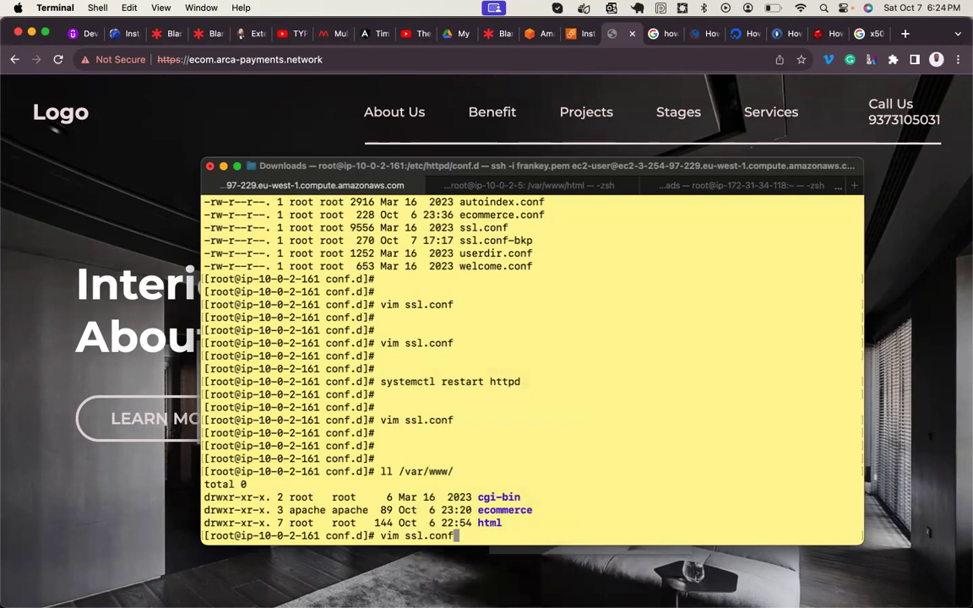
# - Reopen ssl.conf, jump to the #DocumentRoot line and duplicate it
pyautogui.press('Return')
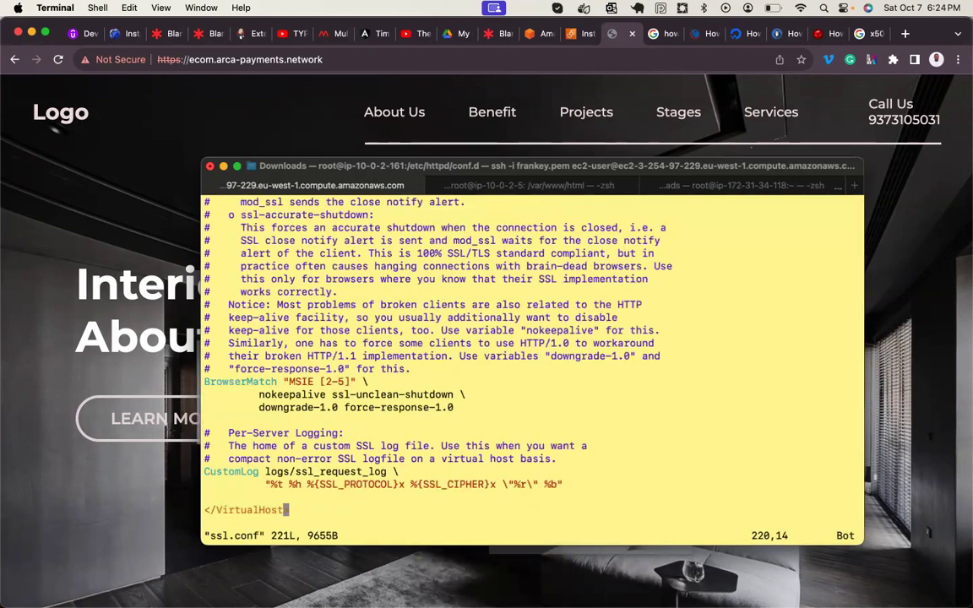
pyautogui.press('/')
pyautogui.write('Doc')
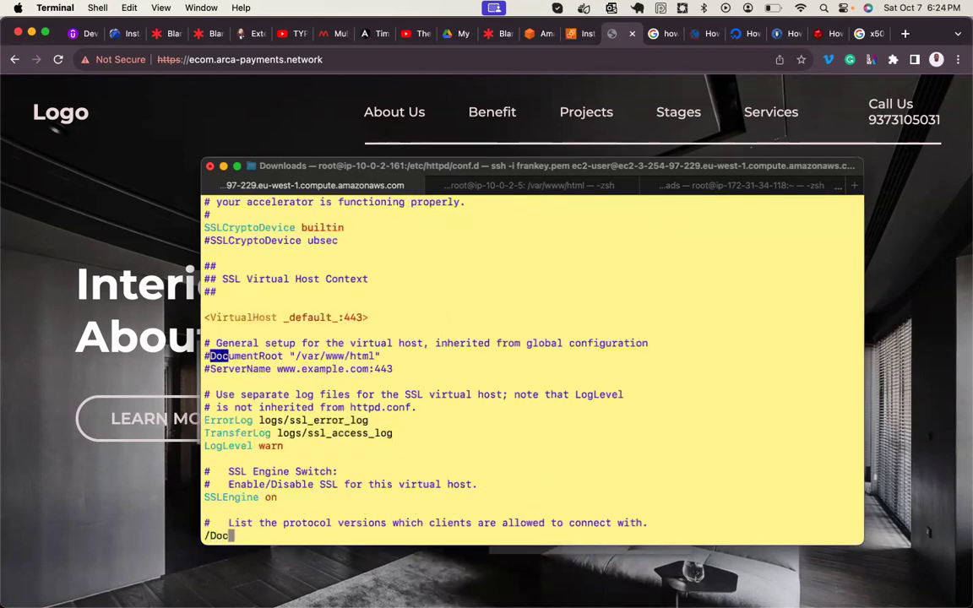
pyautogui.press('Return')
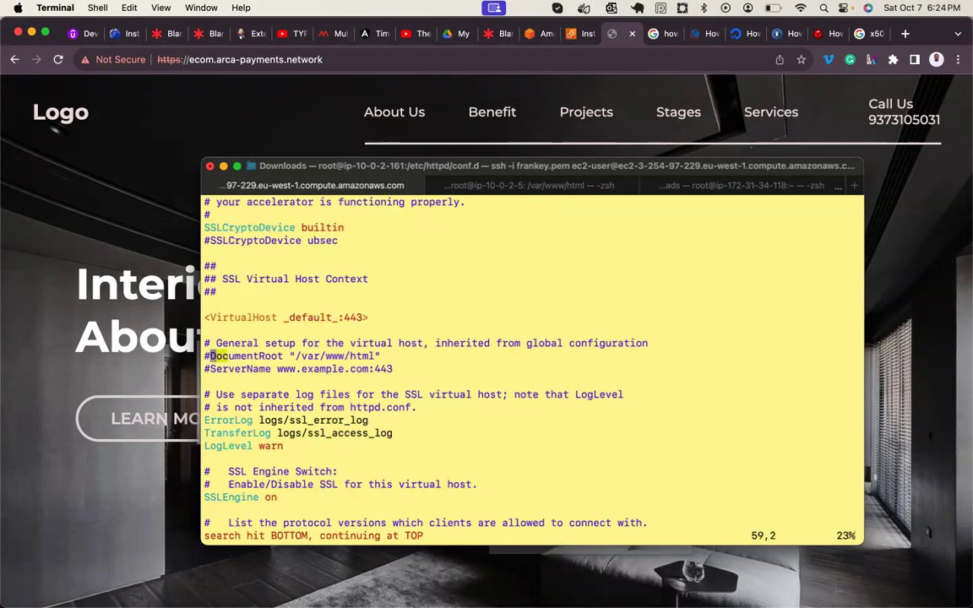
pyautogui.press('y')
pyautogui.press('p')
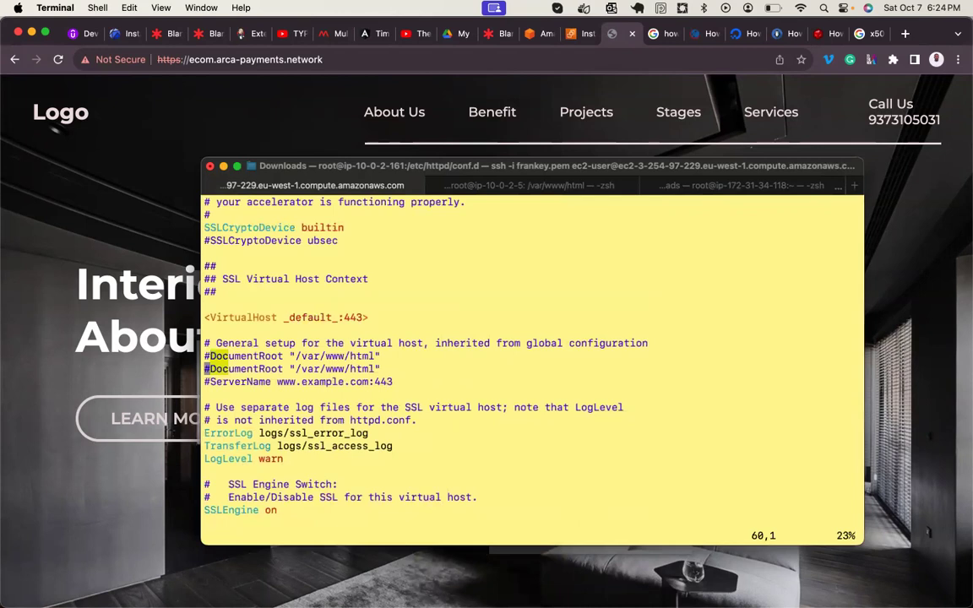
# - Uncomment the copy, set DocumentRoot to /var/www/ecommerce, and save with :wq
pyautogui.press('a')
pyautogui.press('BackSpace')
pyautogui.press('Right')
pyautogui.press('Right')
pyautogui.press('Right')
pyautogui.press('Right')
pyautogui.press('Right')
pyautogui.press('Right')
pyautogui.press('Right')
pyautogui.press('Right')
pyautogui.press('Right')
pyautogui.press('Right')
pyautogui.press('Right')
pyautogui.press('Right')
pyautogui.press('Right')
pyautogui.press('Right')
pyautogui.write('/var/www/ecommerce/')
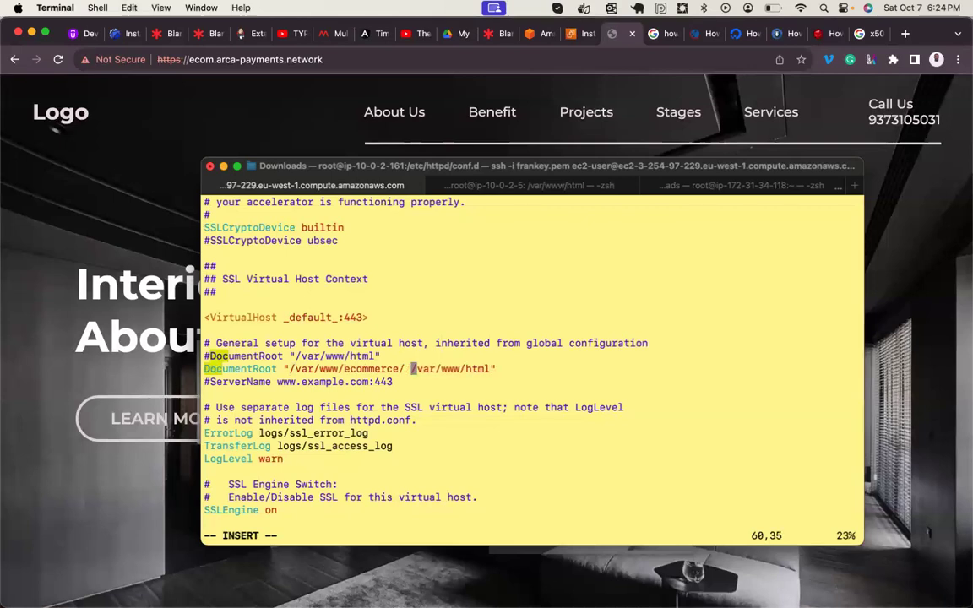
pyautogui.press('Right')
pyautogui.press('Delete')
pyautogui.press('Right')
pyautogui.press('Delete')
pyautogui.press('Delete')
pyautogui.press('Delete')
pyautogui.press('Delete')
pyautogui.press('Right')
pyautogui.press('Delete')
pyautogui.press('Delete')
pyautogui.press('Right')
pyautogui.press('Right')
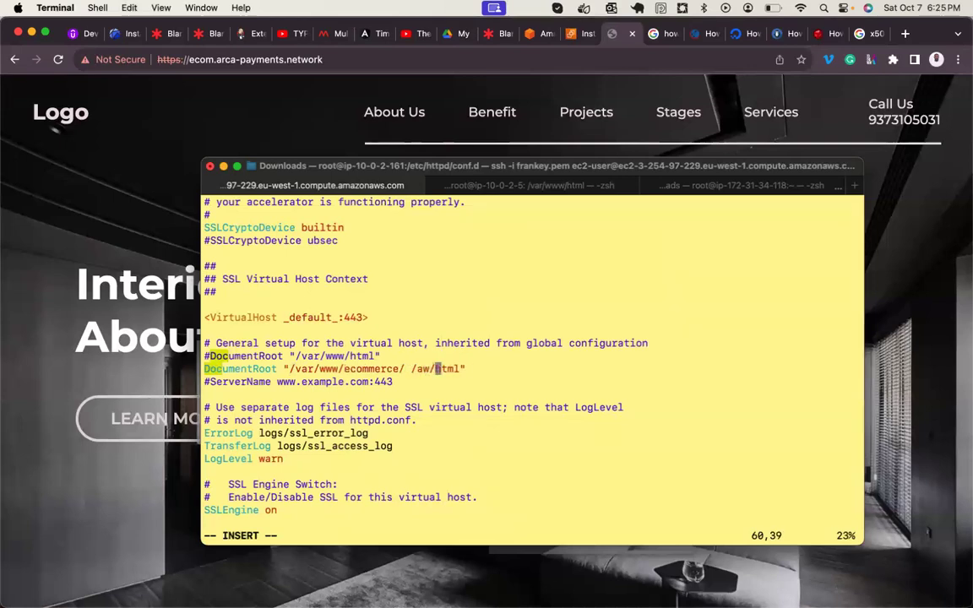
pyautogui.press('Right')
pyautogui.press('BackSpace')
pyautogui.press('BackSpace')
pyautogui.press('BackSpace')
pyautogui.press('BackSpace')
pyautogui.press('BackSpace')
pyautogui.press('BackSpace')
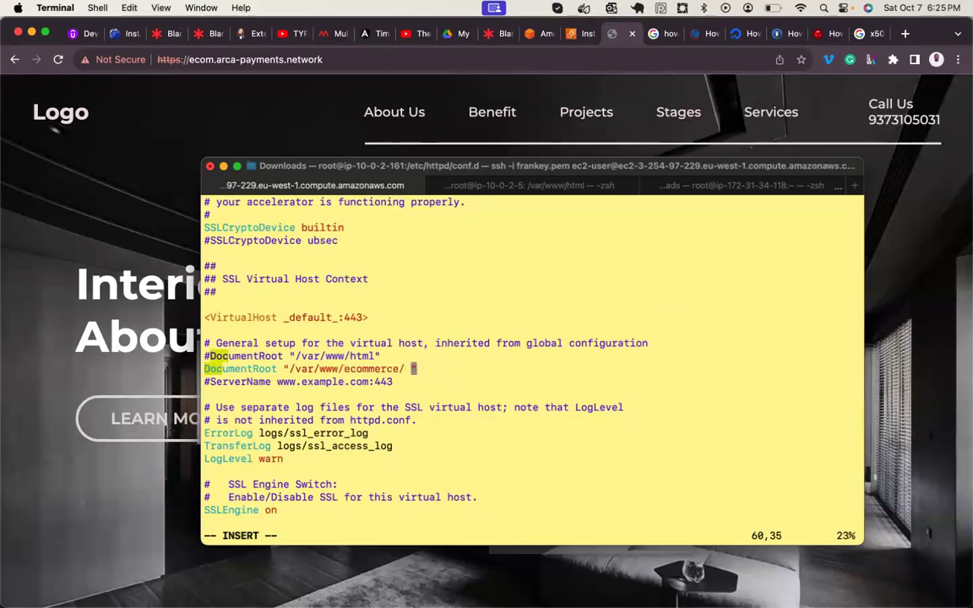
pyautogui.press('BackSpace')
pyautogui.press('BackSpace')
pyautogui.press('Escape')
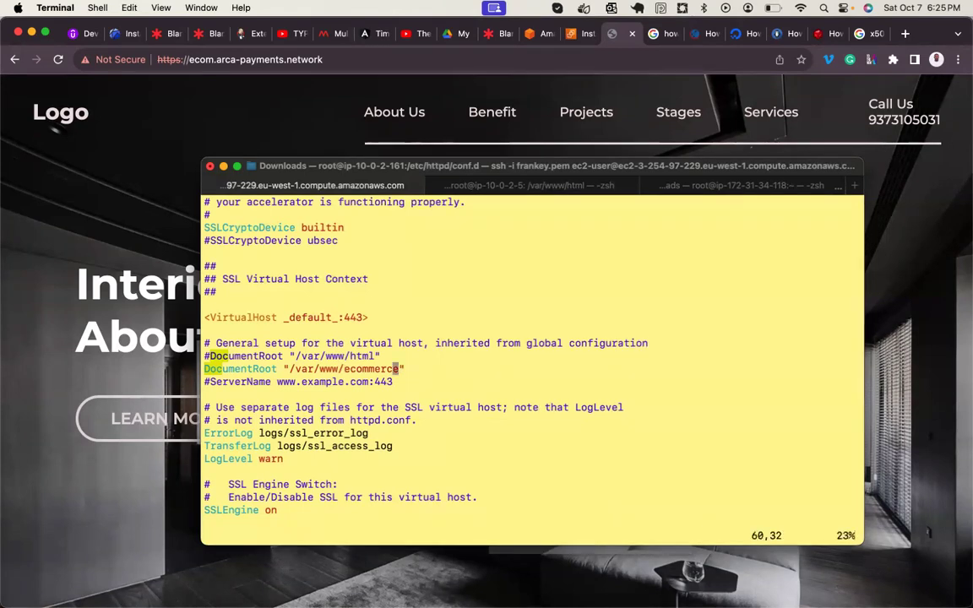
pyautogui.write(':wq')
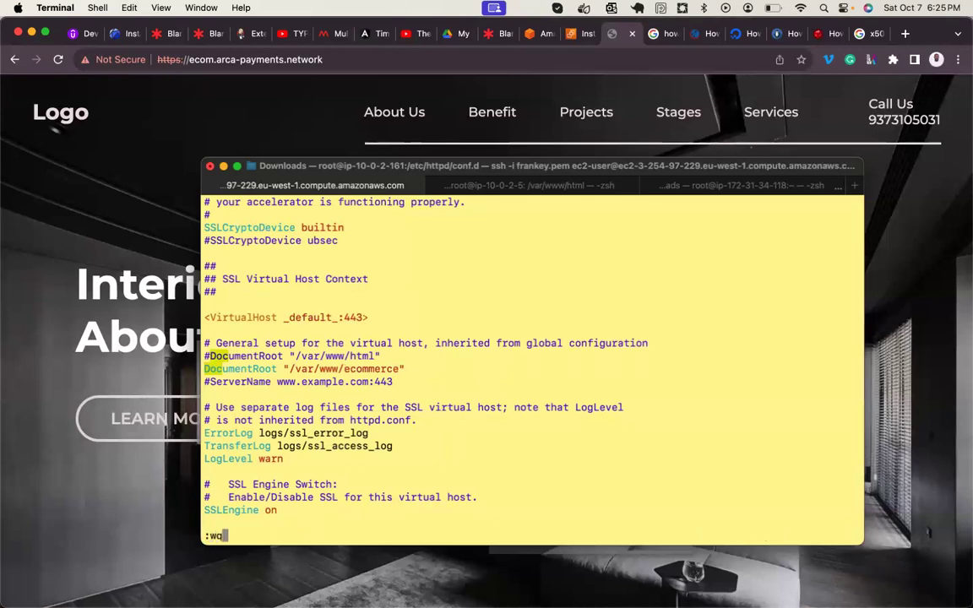
pyautogui.press('Return')
pyautogui.press('Return')
pyautogui.press('Return')
pyautogui.press('Return')
# - Restart httpd to apply the new document root
pyautogui.press('Up')
pyautogui.press('Up')
pyautogui.press('Down')
pyautogui.press('Up')
pyautogui.press('Up')
pyautogui.press('Up')
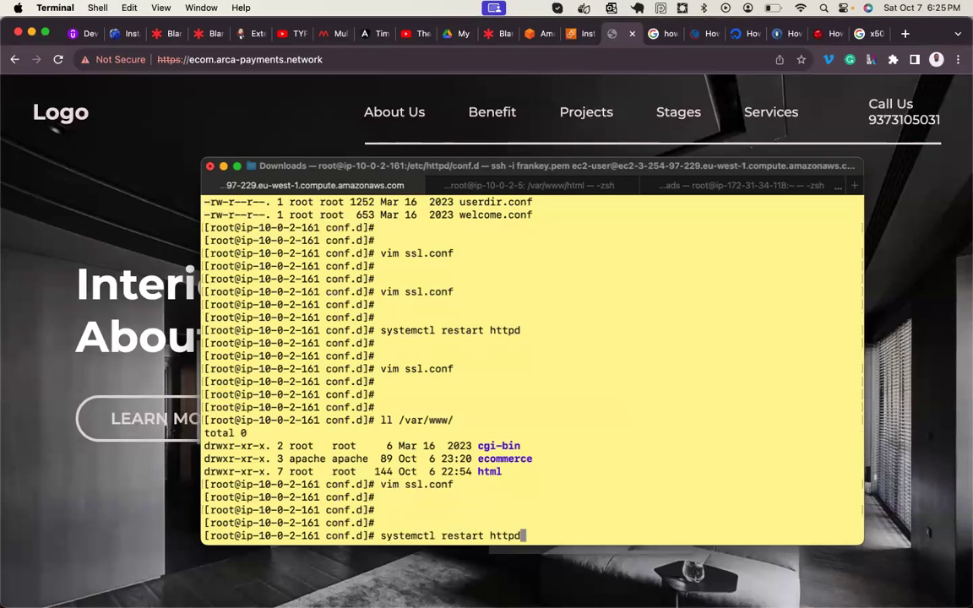
pyautogui.press('Return')
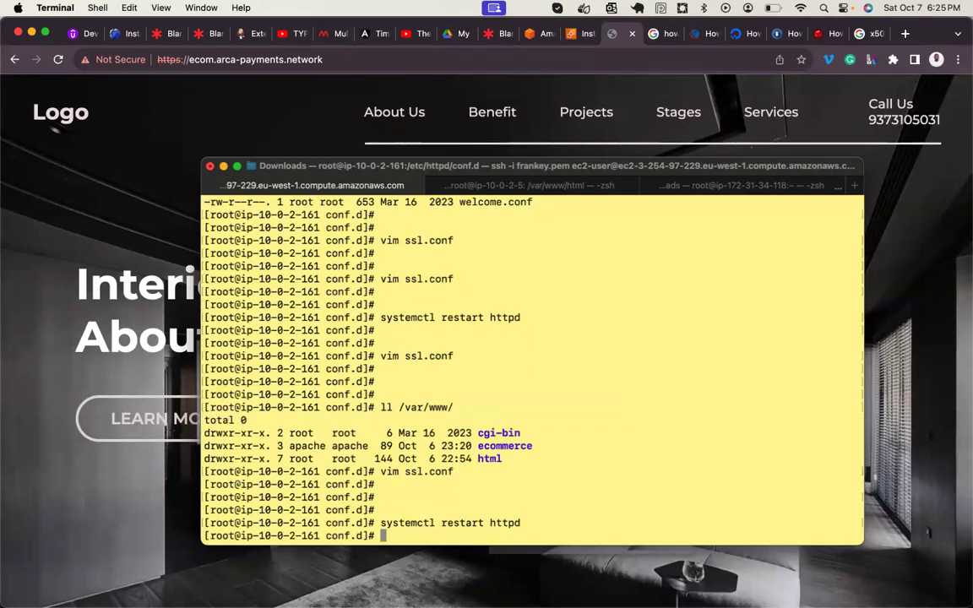
pyautogui.click(88, 202)
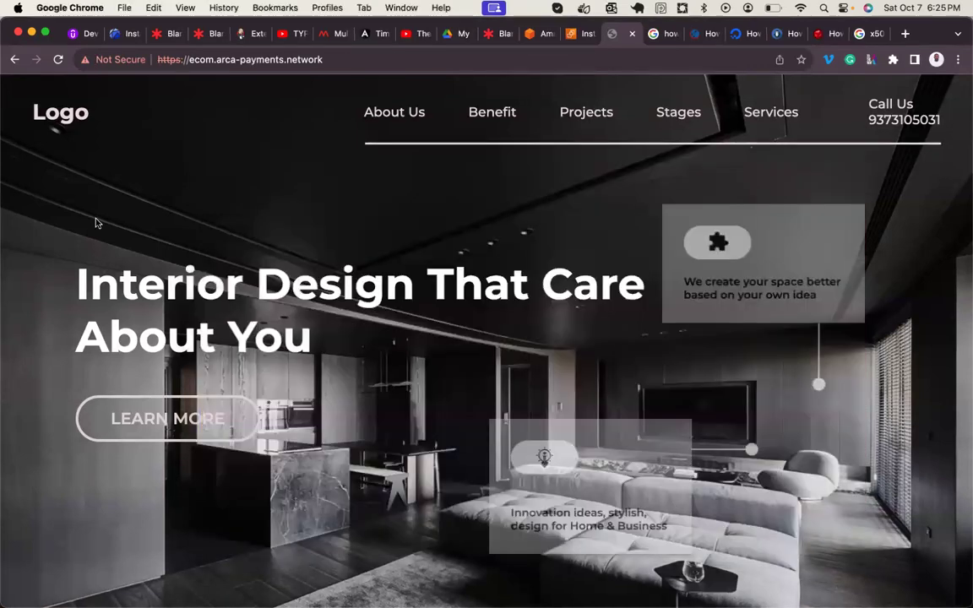
# - Reload the HTTPS site to show the Cara shop and check its certificate warning
pyautogui.click(57, 60)
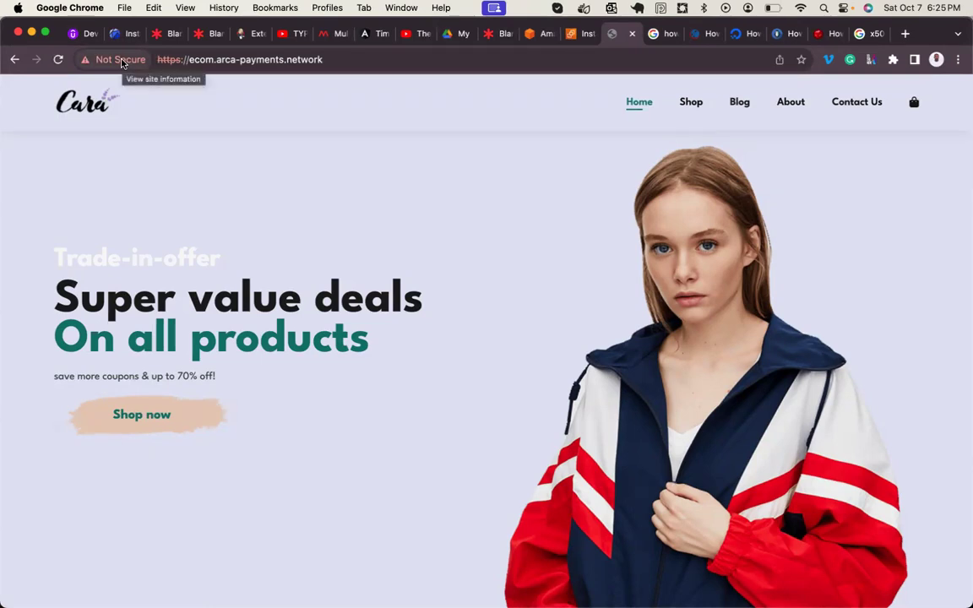
pyautogui.click(122, 64)
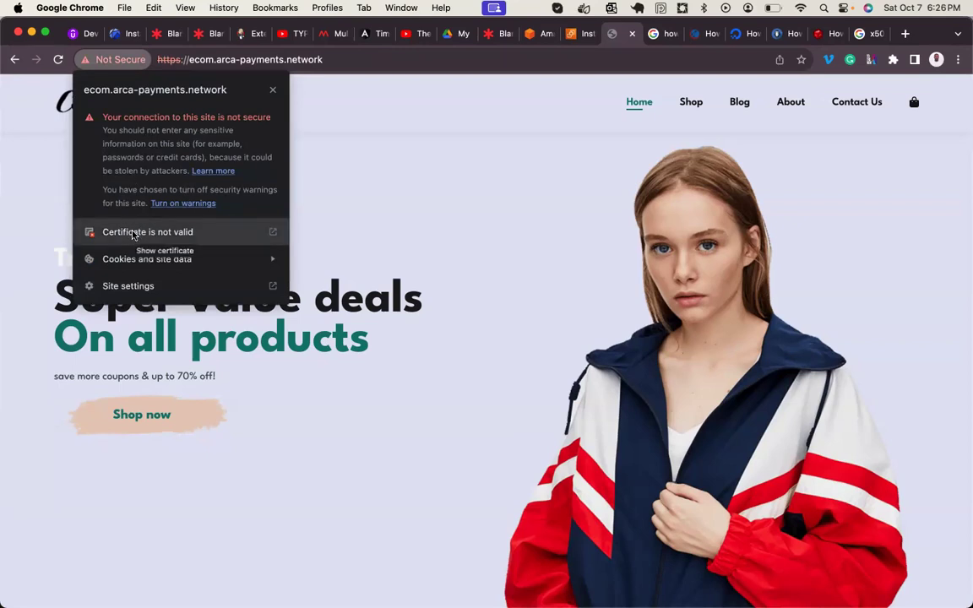
pyautogui.click(132, 233)
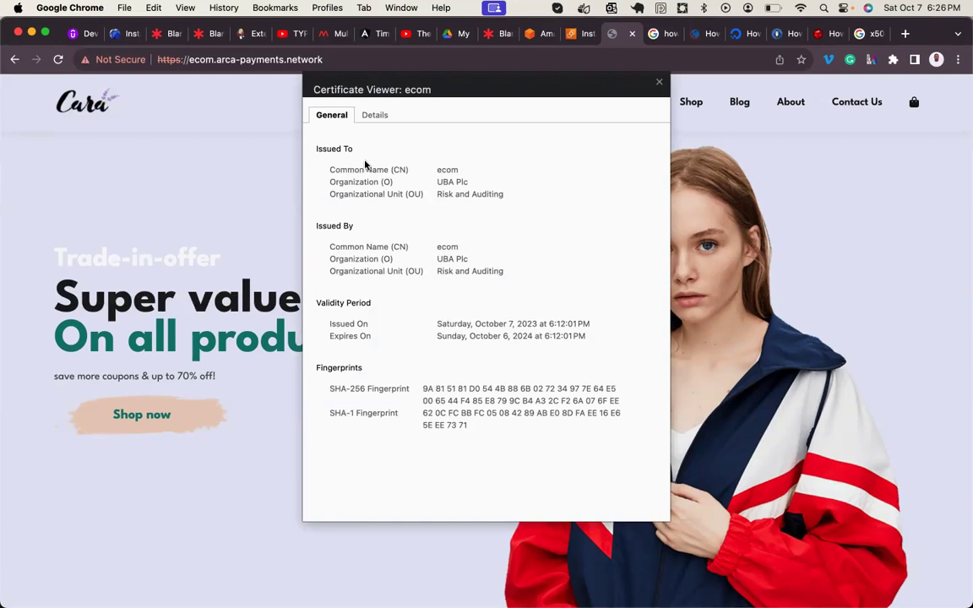
pyautogui.doubleClick(449, 171)
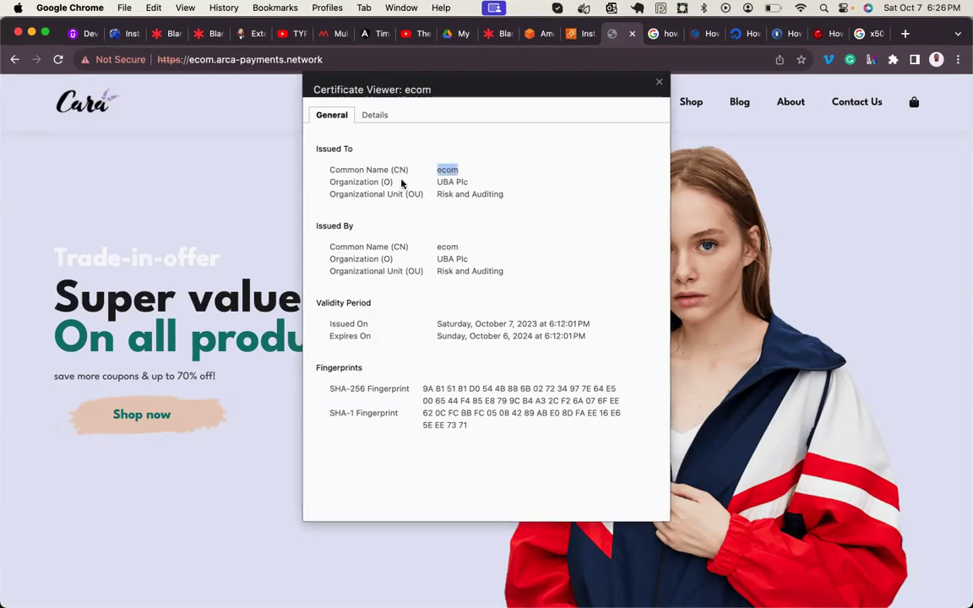
pyautogui.doubleClick(446, 182)
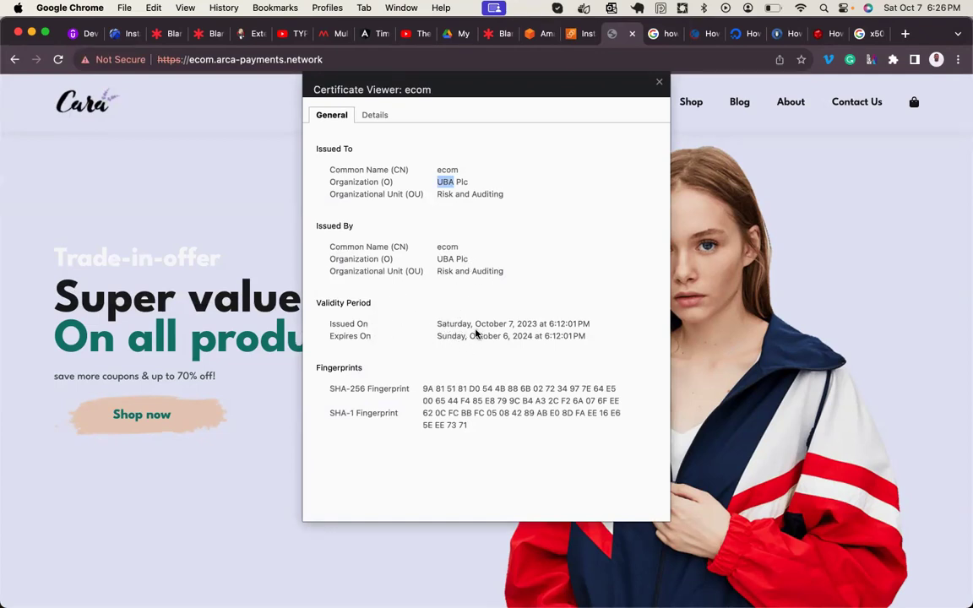
pyautogui.tripleClick(525, 326)
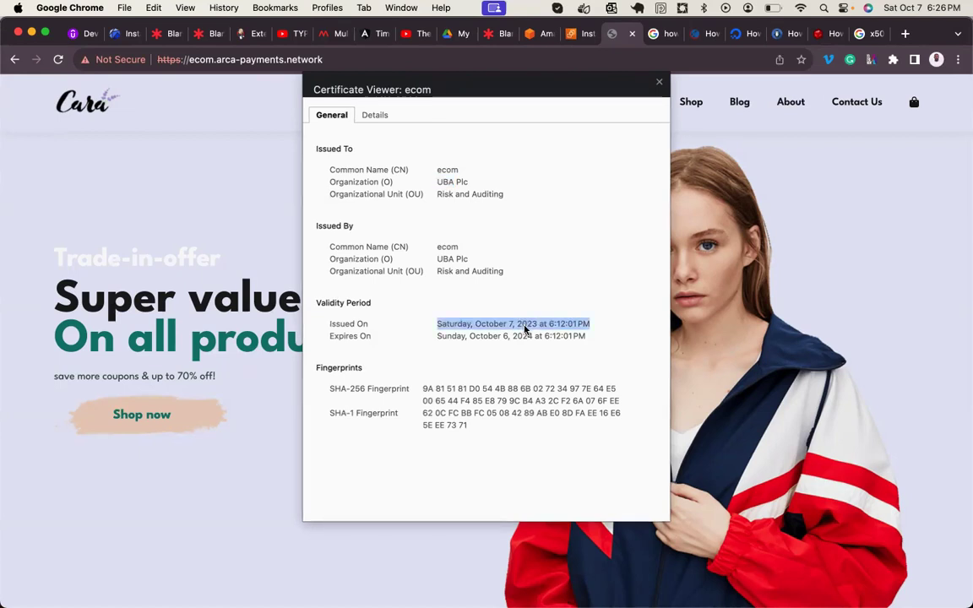
pyautogui.scroll(-1, 463, 361)
pyautogui.scroll(1, 473, 304)
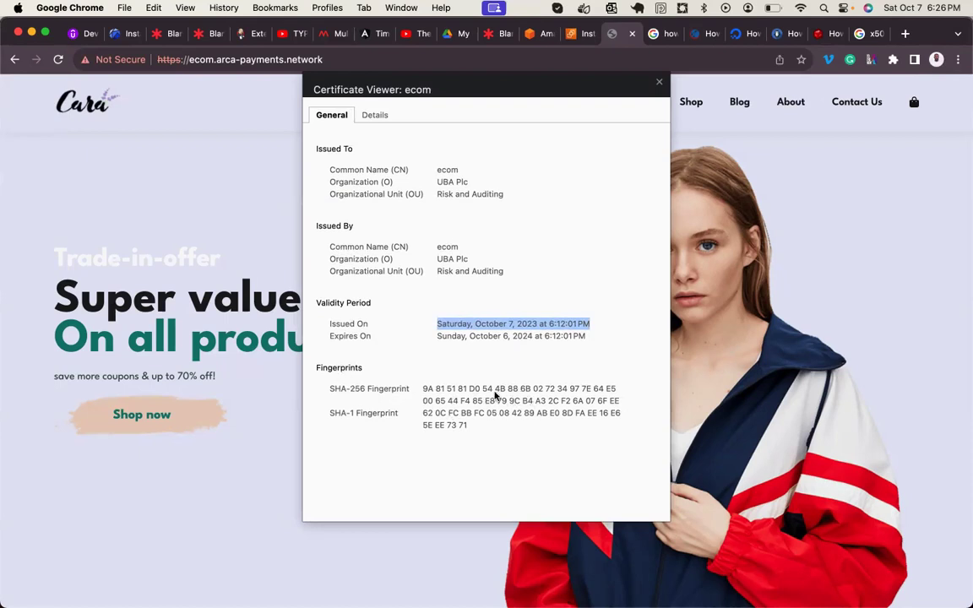
pyautogui.click(374, 114)
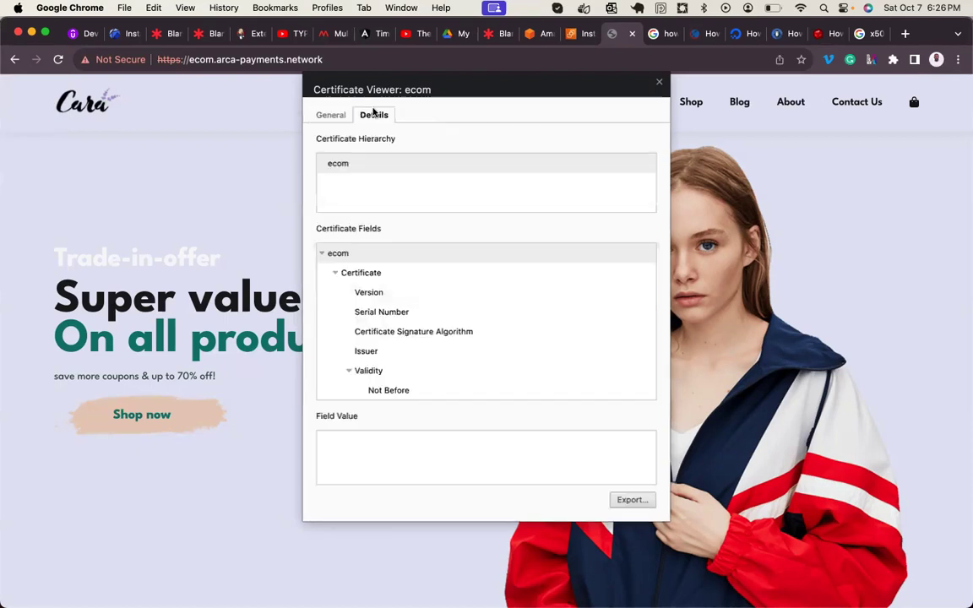
pyautogui.scroll(-2, 387, 317)
pyautogui.scroll(-5, 389, 320)
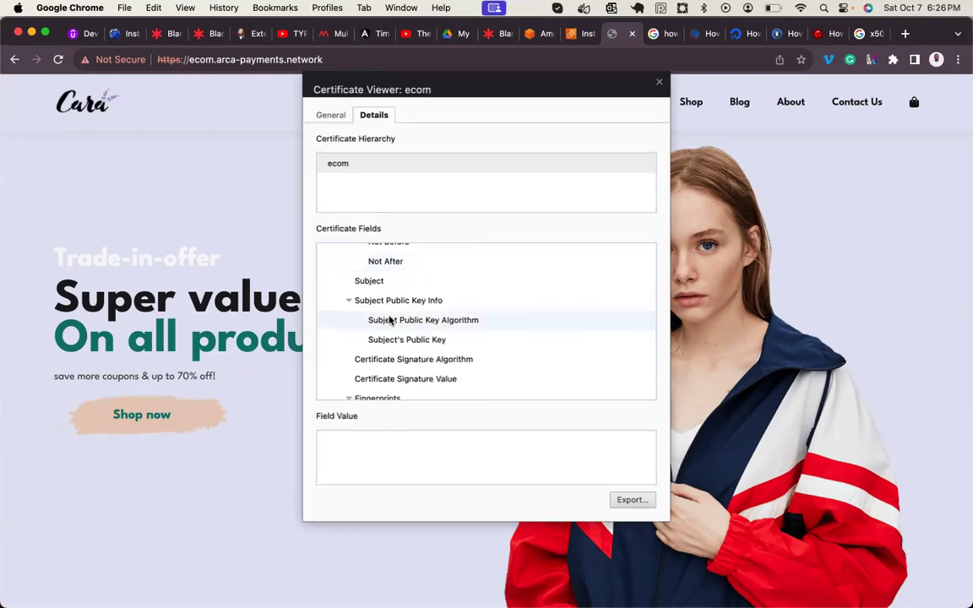
pyautogui.scroll(-2, 389, 319)
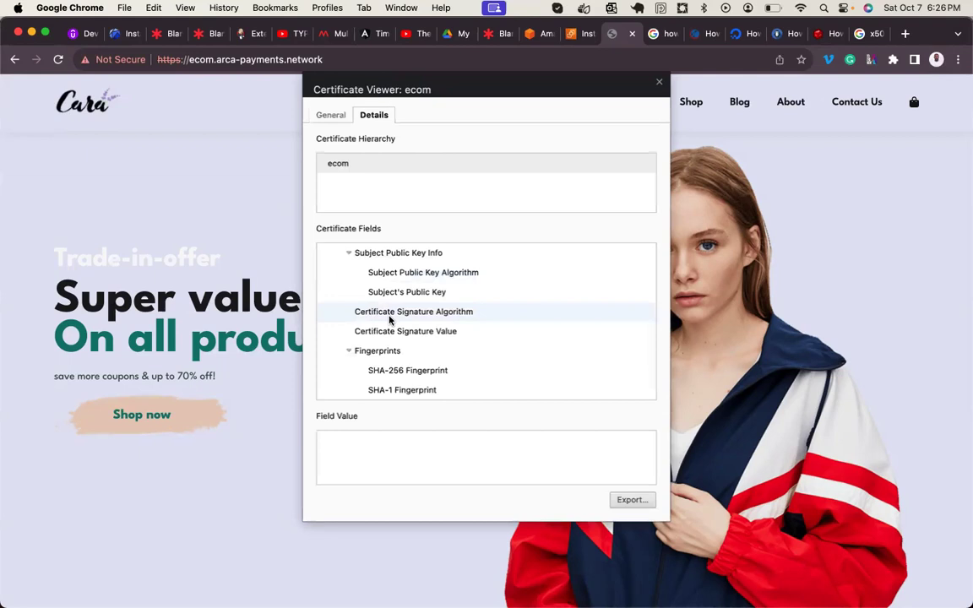
pyautogui.scroll(3, 389, 319)
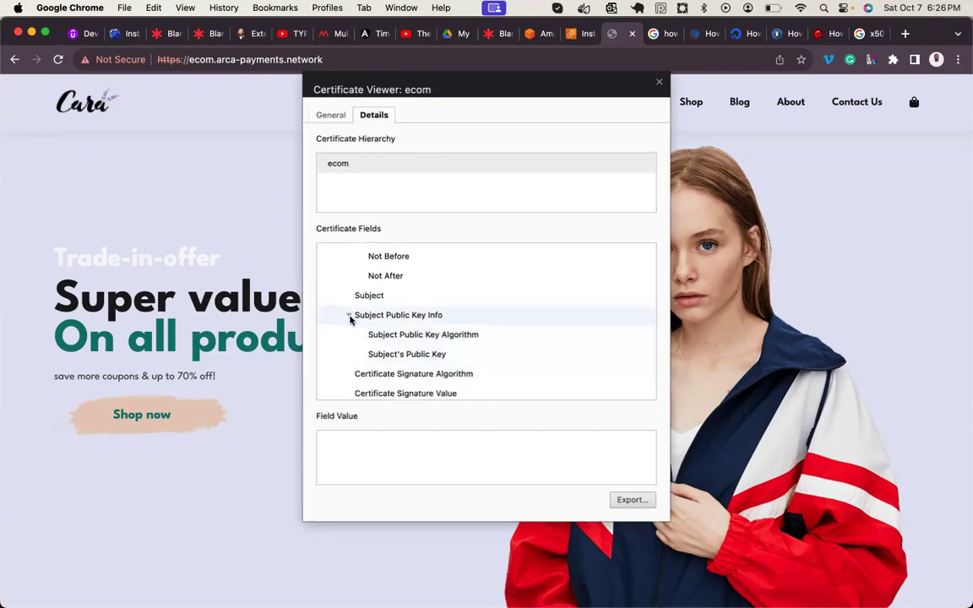
pyautogui.scroll(7, 389, 337)
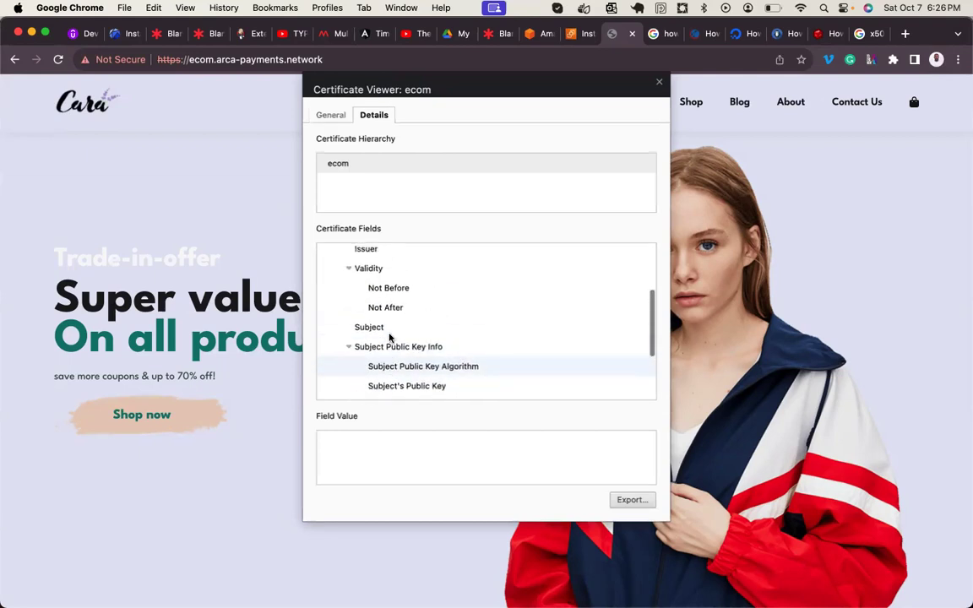
pyautogui.click(339, 116)
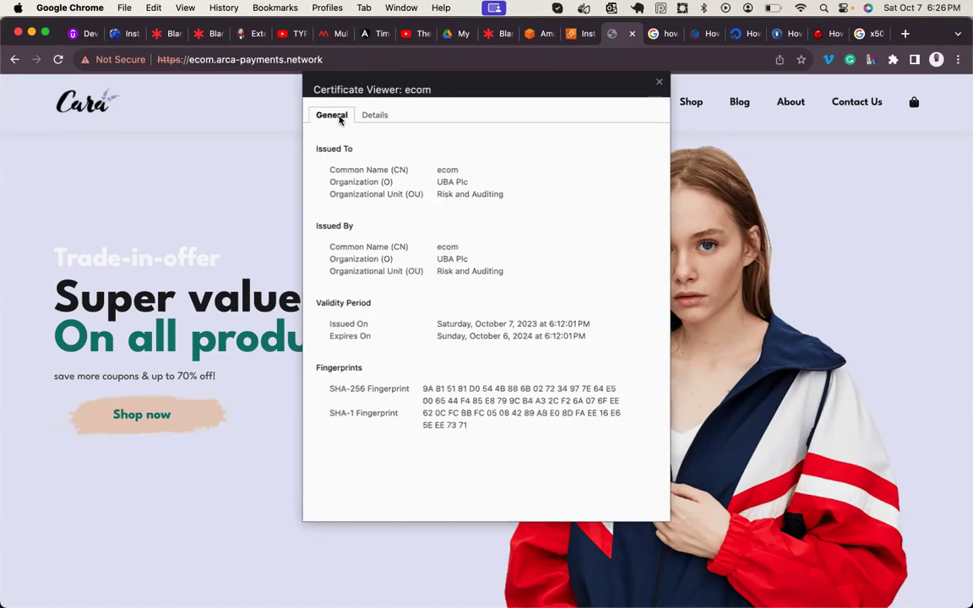
pyautogui.click(659, 84)
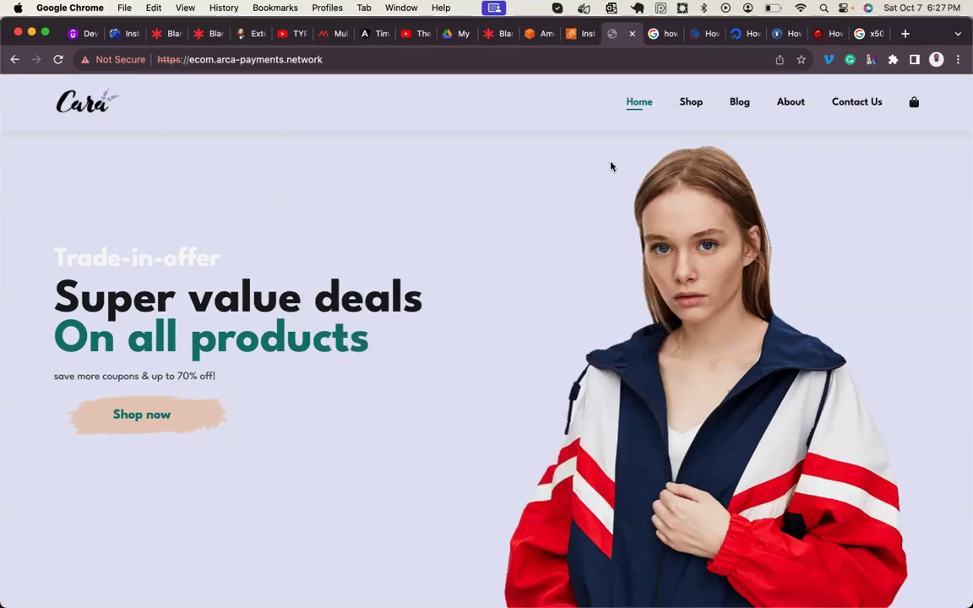
pyautogui.click(497, 34)
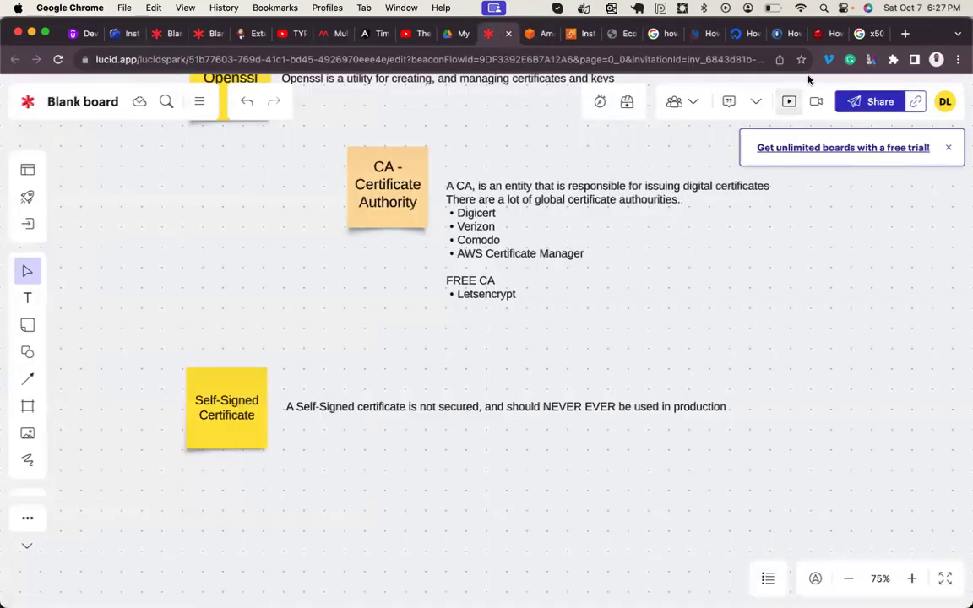
# - Switch to the devopscube self-signed certificate guide and select its web address
pyautogui.click(821, 34)
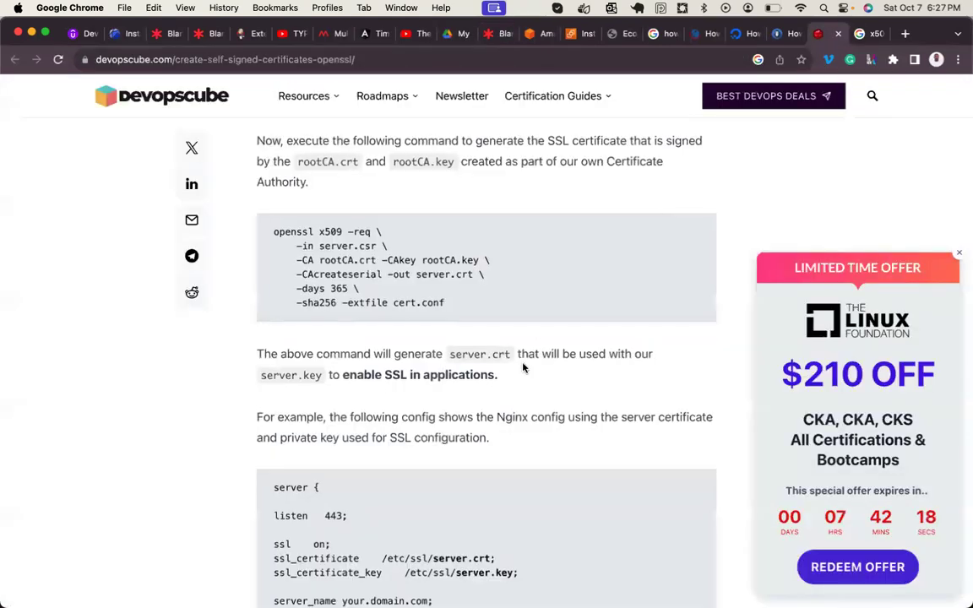
pyautogui.scroll(10, 524, 364)
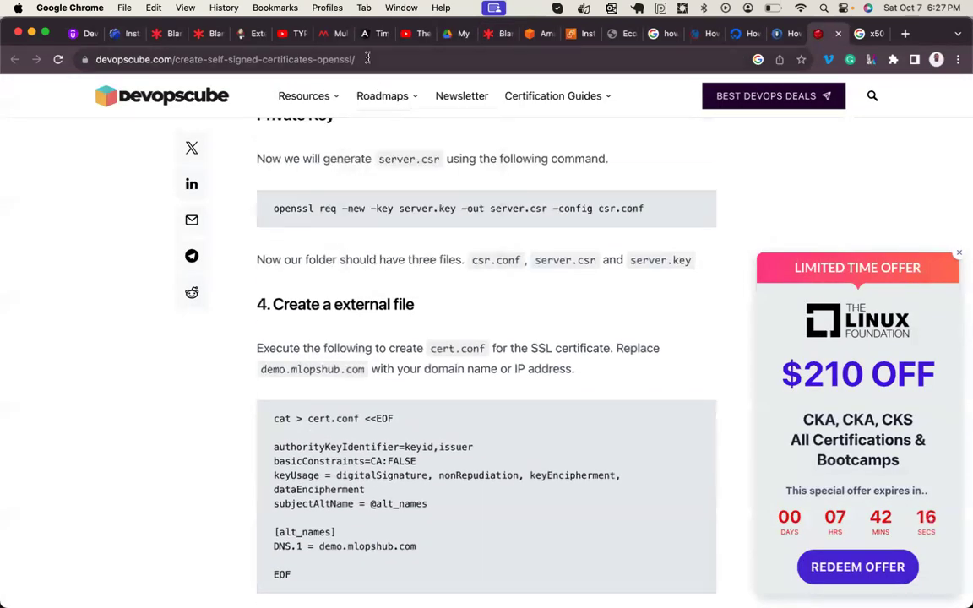
pyautogui.click(367, 59)
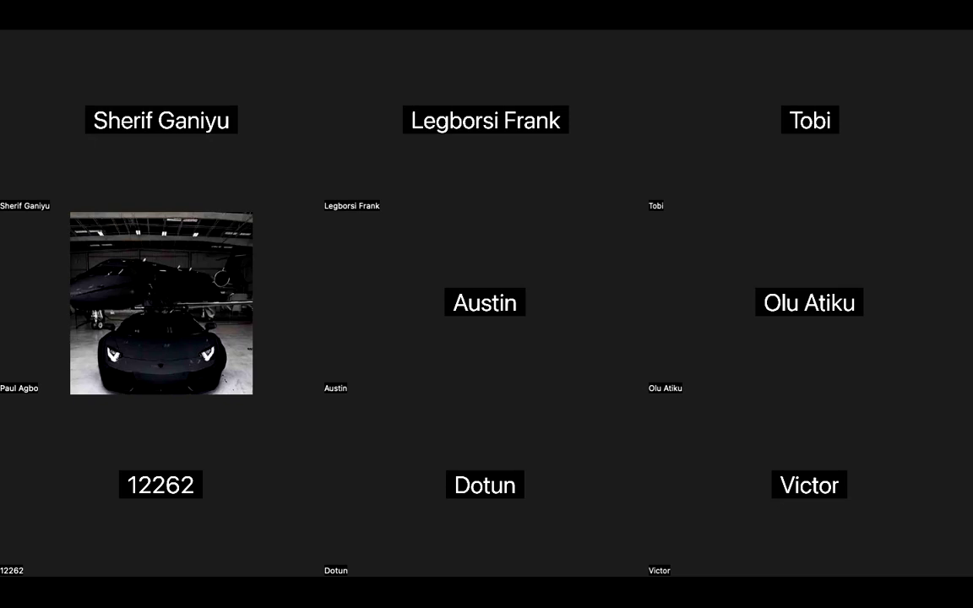
pyautogui.press('super+Tab')
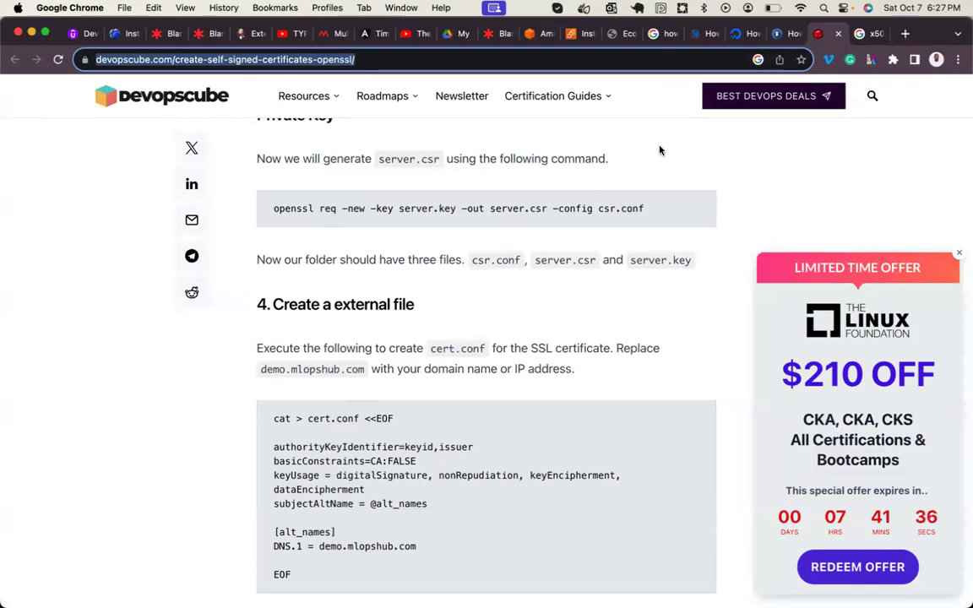
# - Bring up the Linux course outline presentation and select Letsencrypt in the outline
pyautogui.moveTo(765, 579)
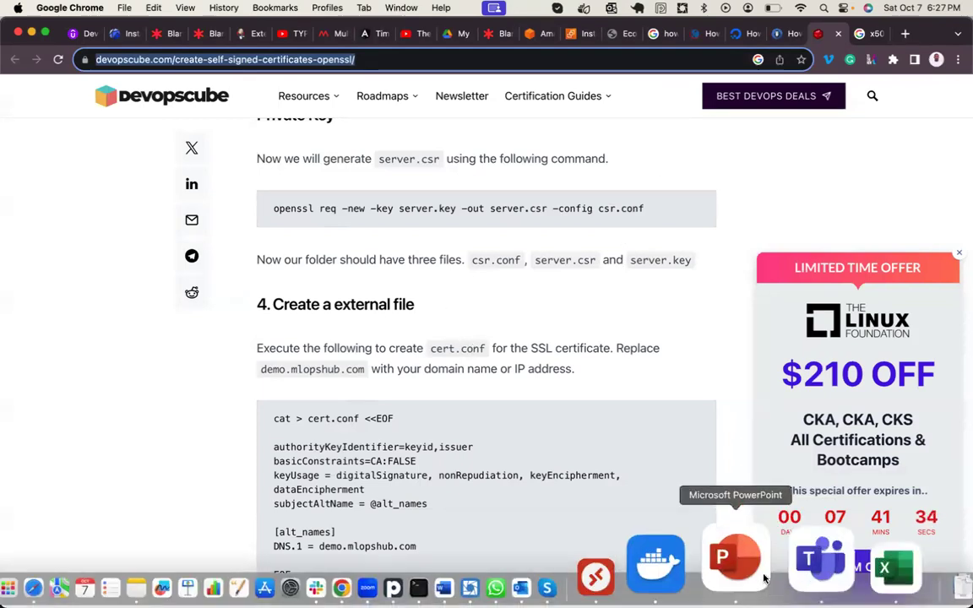
pyautogui.click(742, 564)
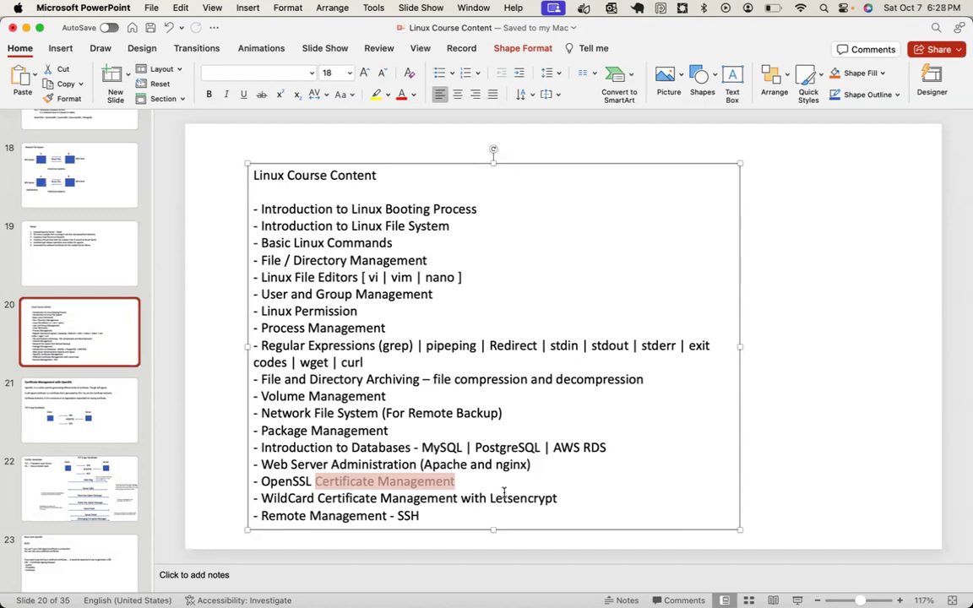
pyautogui.doubleClick(509, 498)
pyautogui.scroll(-15, 72, 450)
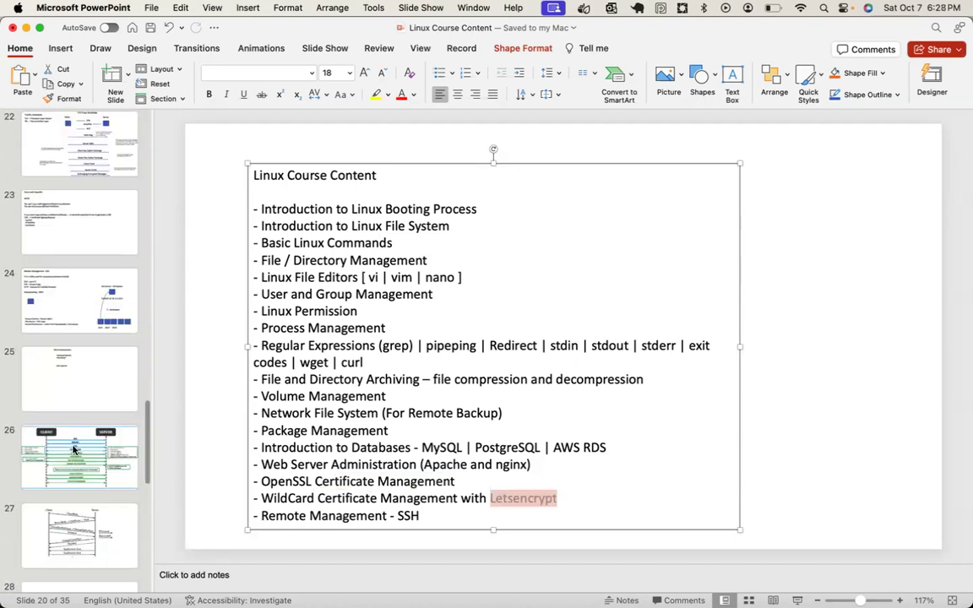
pyautogui.scroll(12, 73, 451)
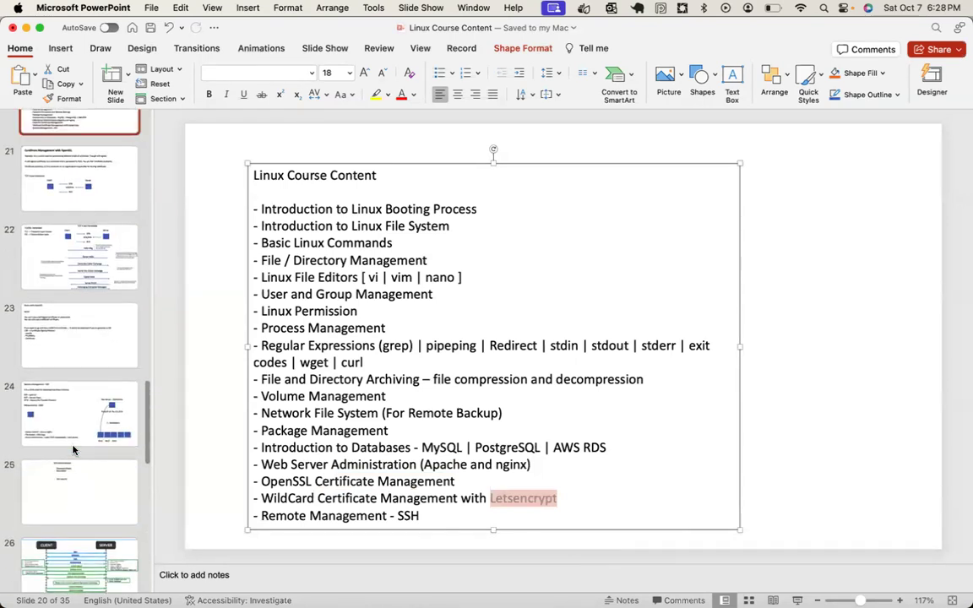
pyautogui.scroll(5, 73, 451)
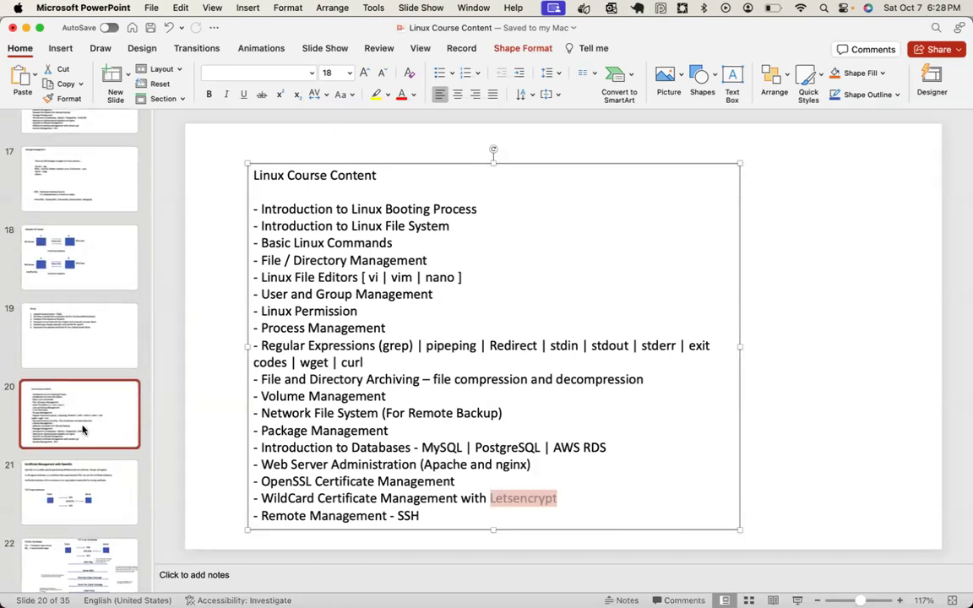
pyautogui.scroll(3, 83, 427)
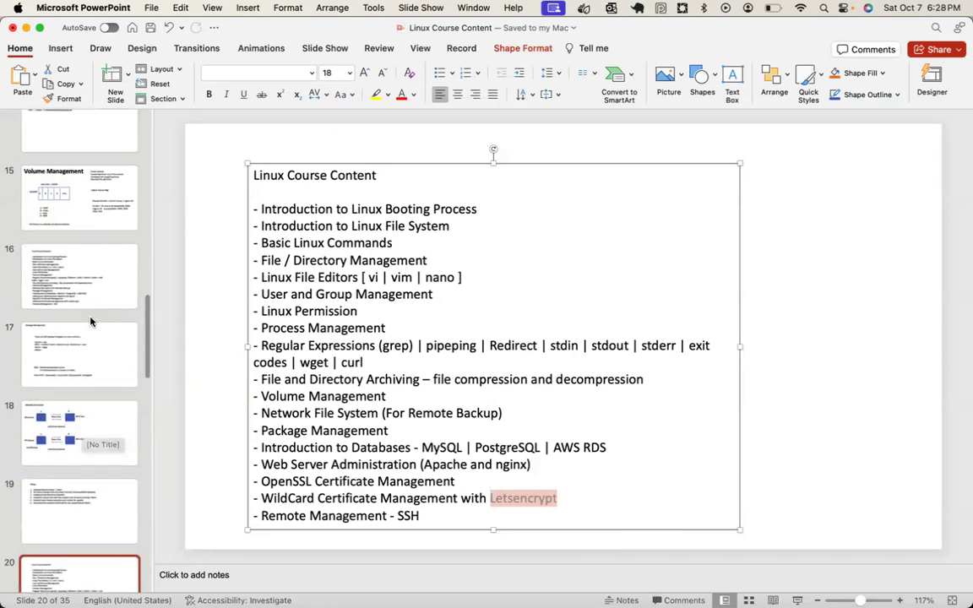
# - Review course outline slides 16 and 20, then move to slide 12's longer course list
pyautogui.click(93, 303)
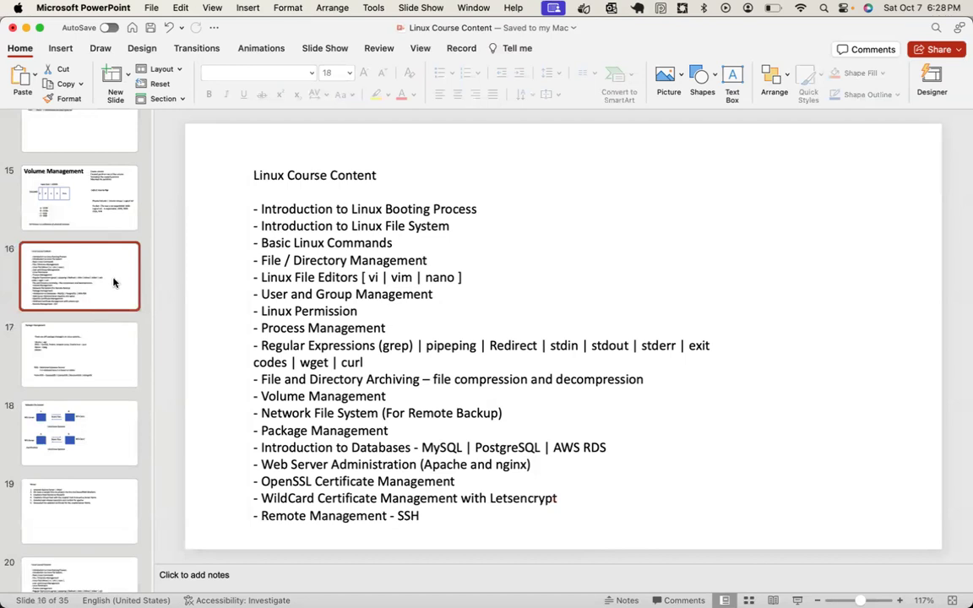
pyautogui.scroll(-2, 80, 447)
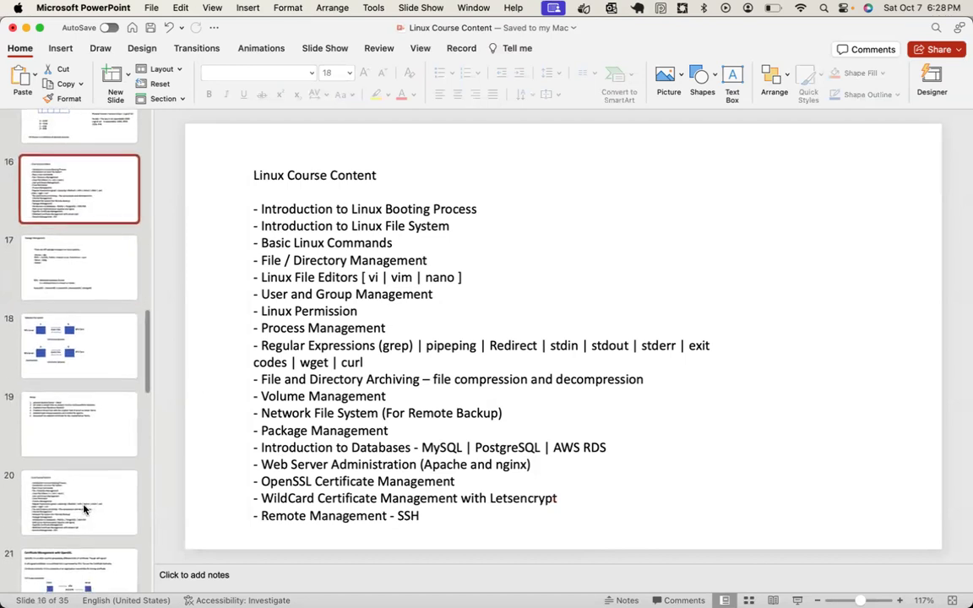
pyautogui.click(83, 509)
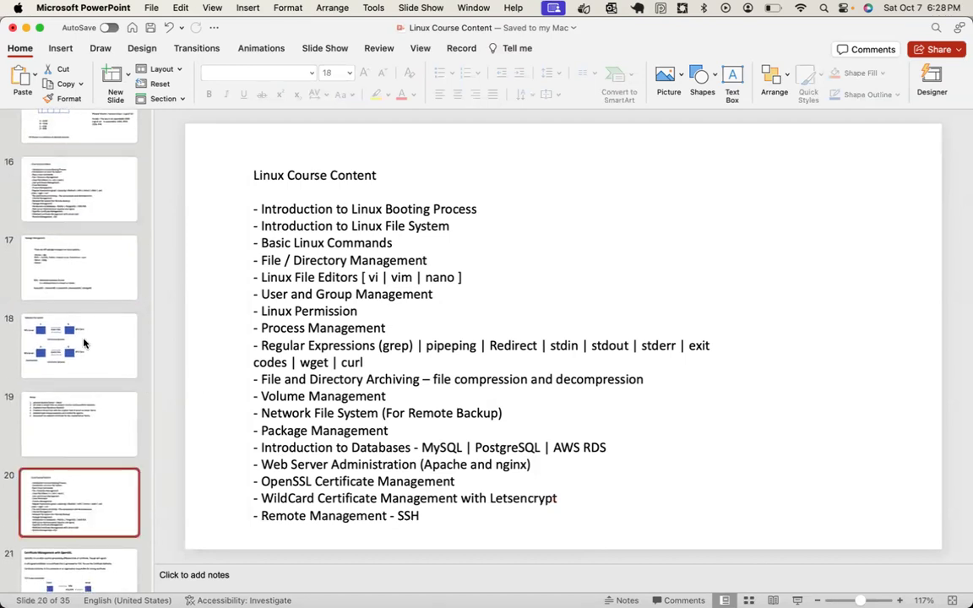
pyautogui.click(76, 206)
pyautogui.scroll(4, 77, 206)
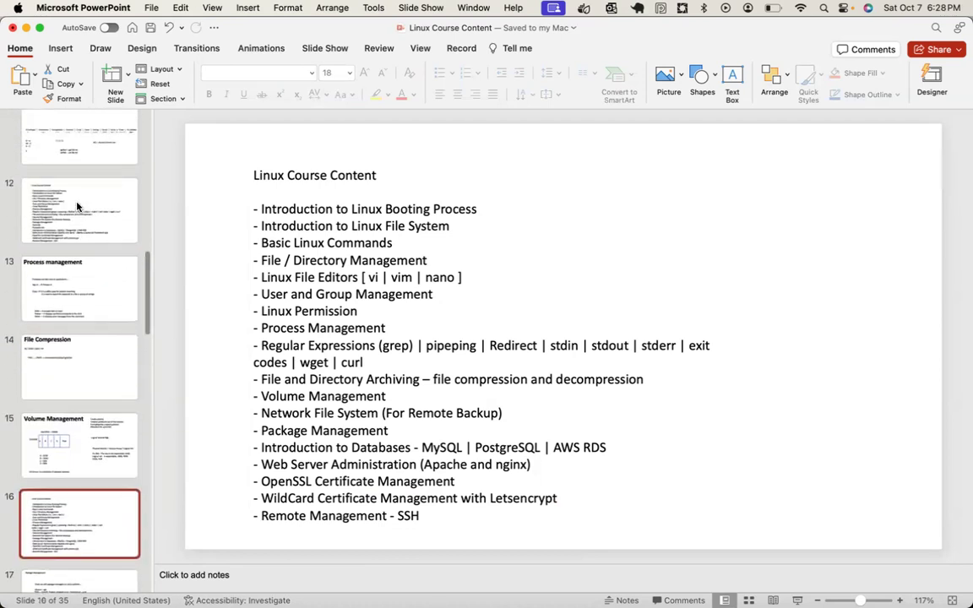
pyautogui.click(65, 191)
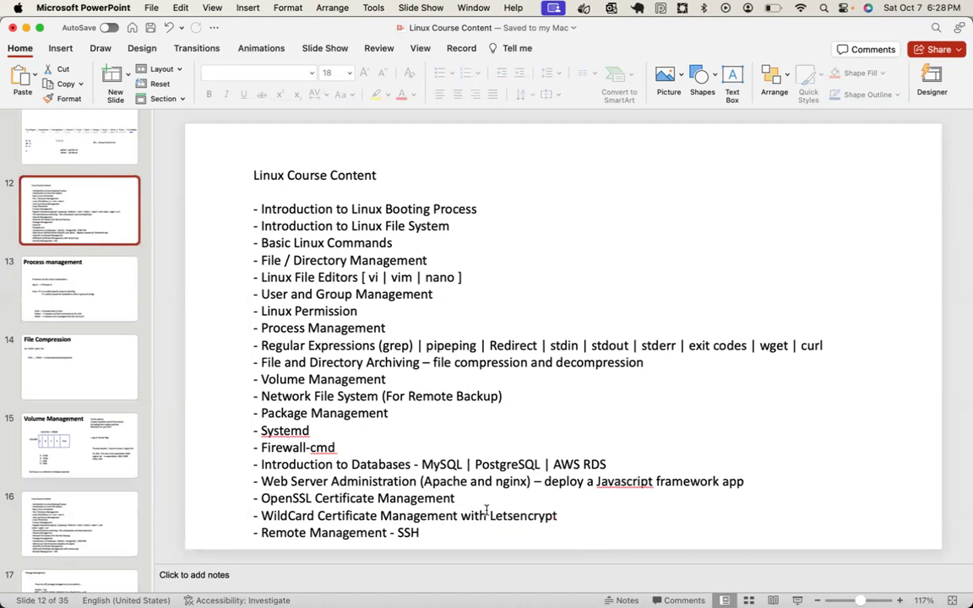
# - Pick out Letsencrypt and Javascript in slide 12's course list, then return to Chrome
pyautogui.click(452, 515)
pyautogui.doubleClick(490, 516)
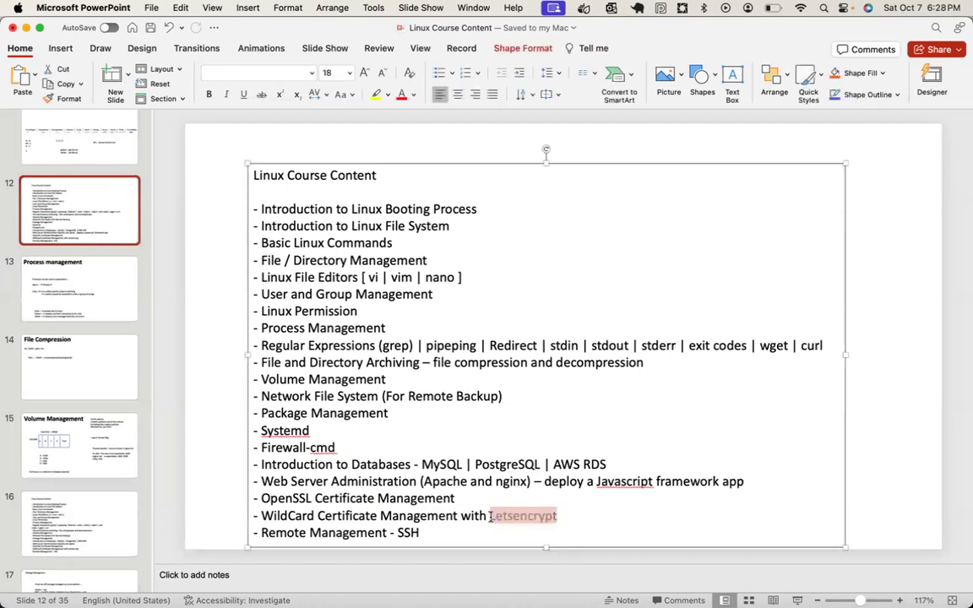
pyautogui.doubleClick(624, 481)
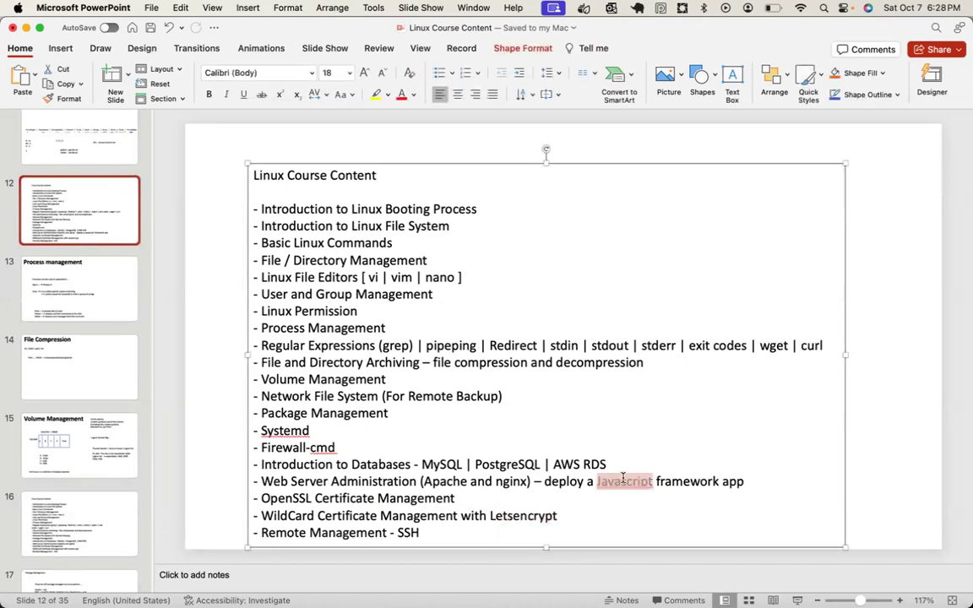
pyautogui.doubleClick(510, 518)
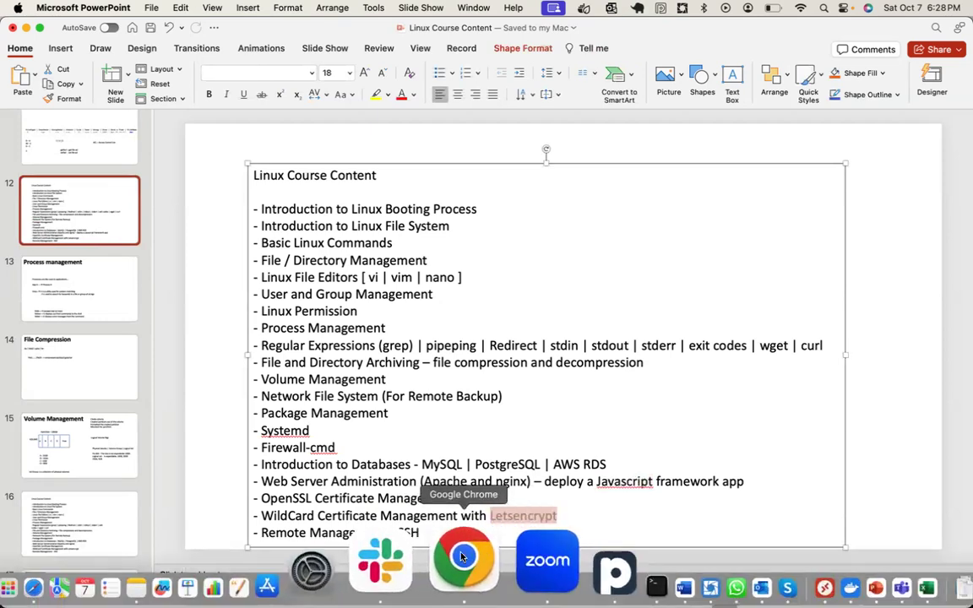
pyautogui.click(463, 556)
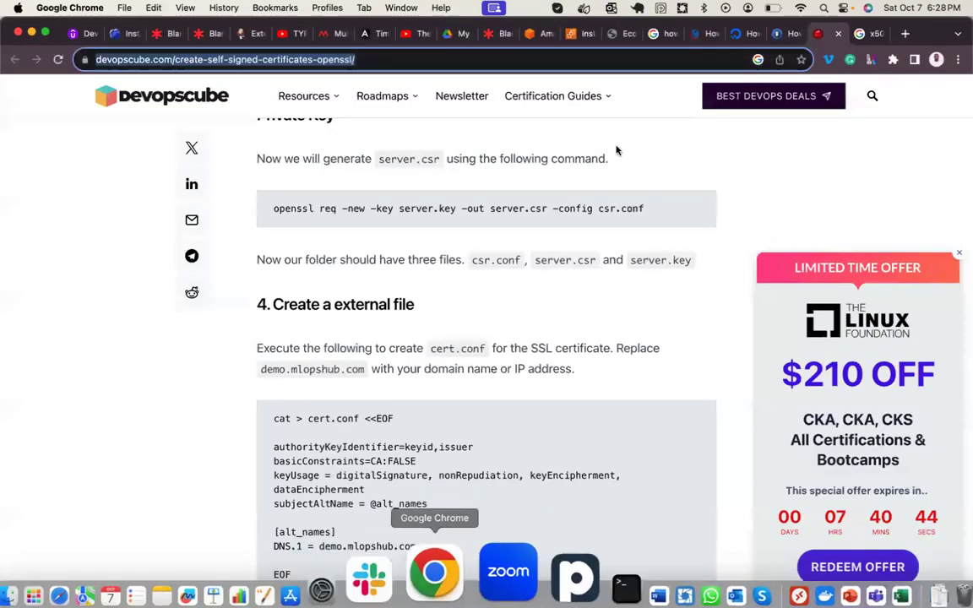
# - Close the TecMint, devopscube and x509 search results tabs
pyautogui.click(769, 34)
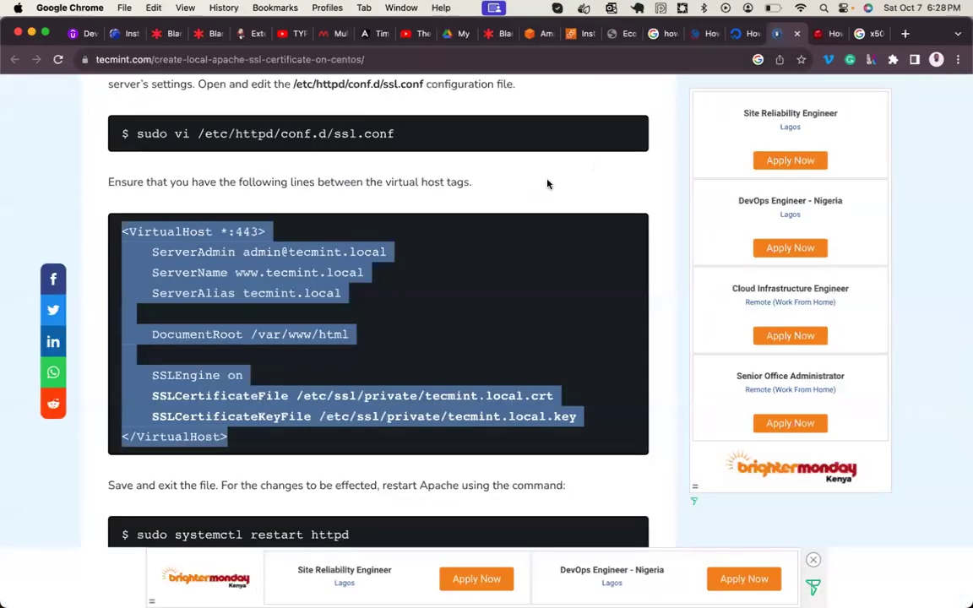
pyautogui.scroll(15, 548, 185)
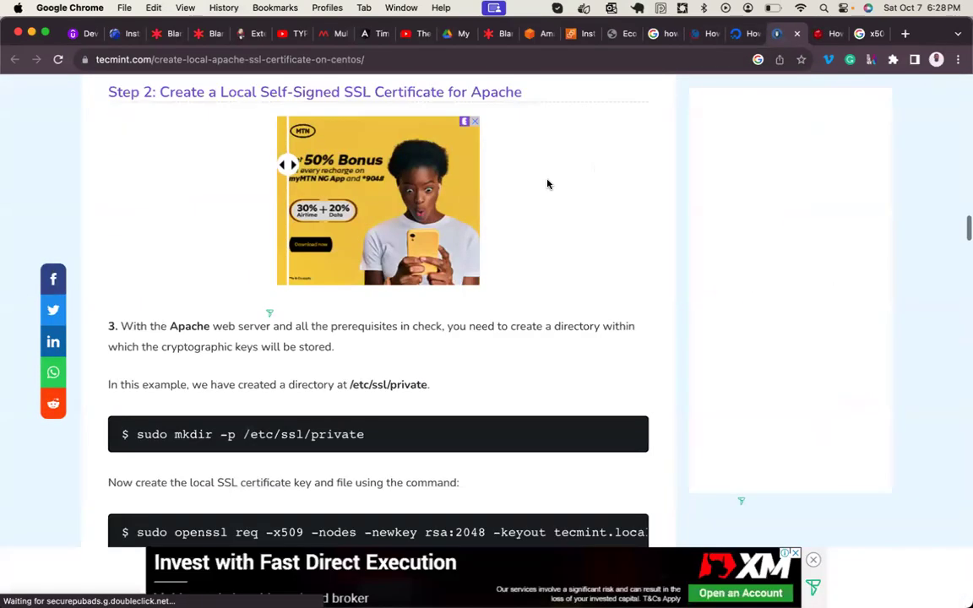
pyautogui.scroll(5, 547, 184)
pyautogui.scroll(15, 547, 184)
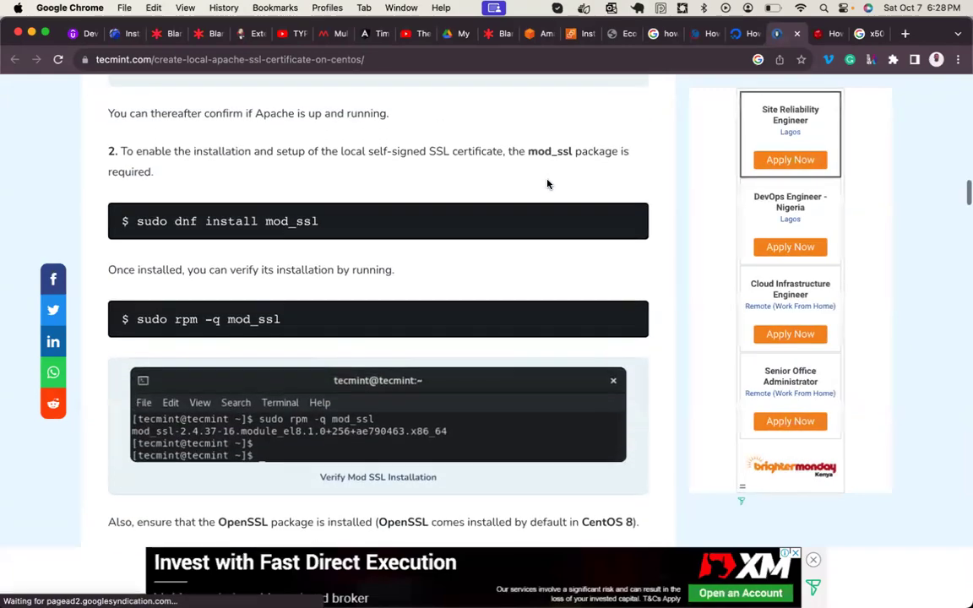
pyautogui.scroll(10, 547, 184)
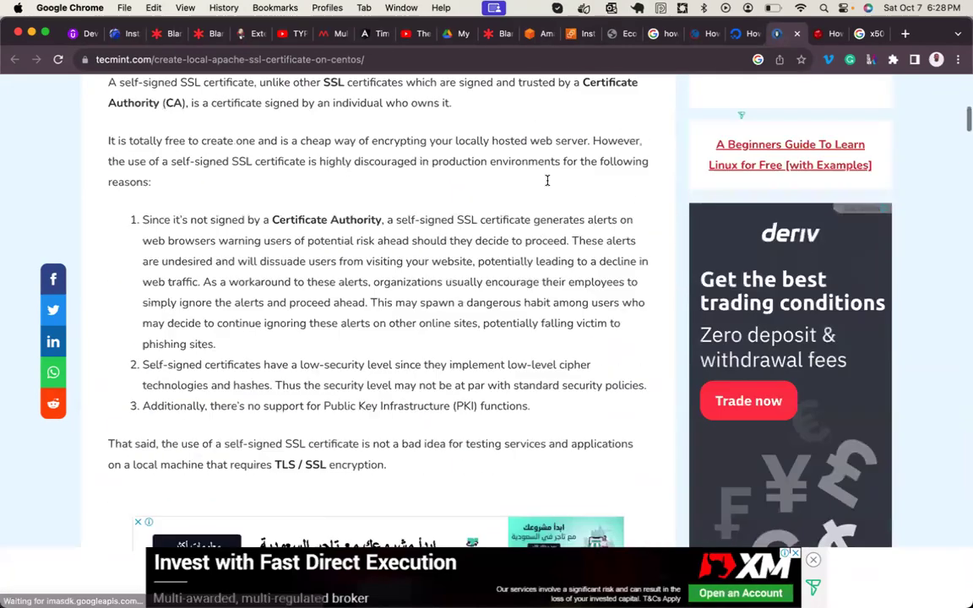
pyautogui.click(798, 34)
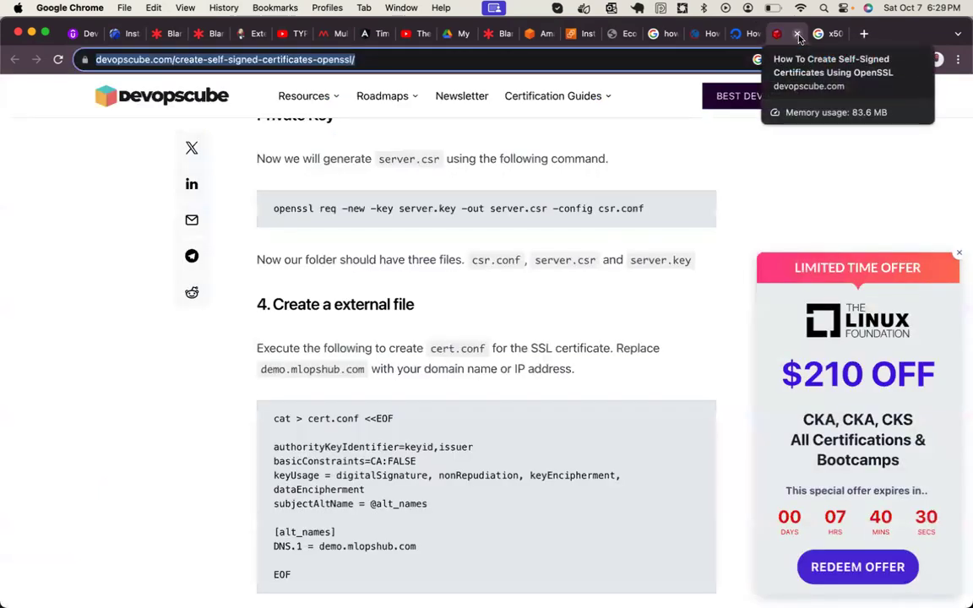
pyautogui.click(798, 34)
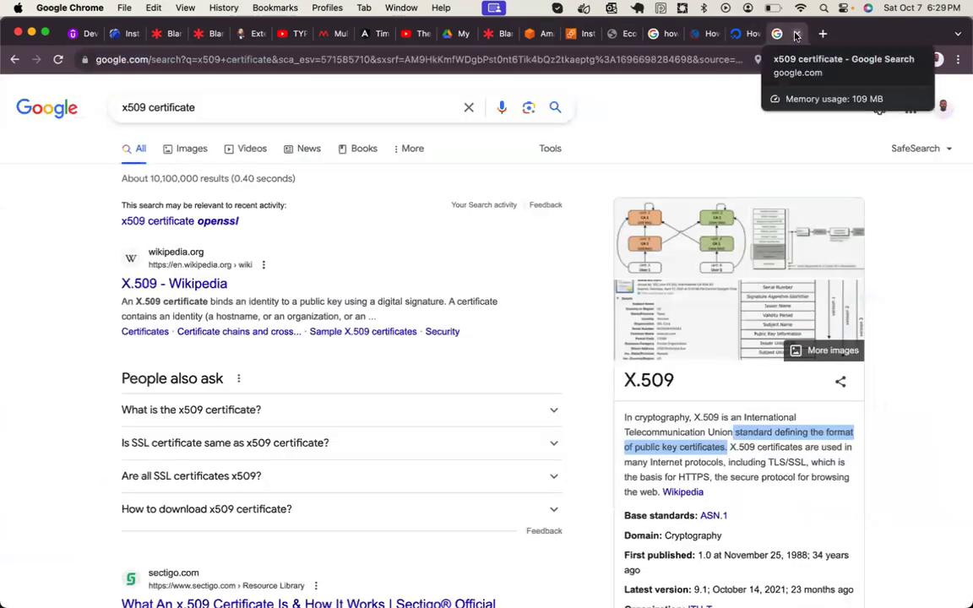
pyautogui.click(797, 34)
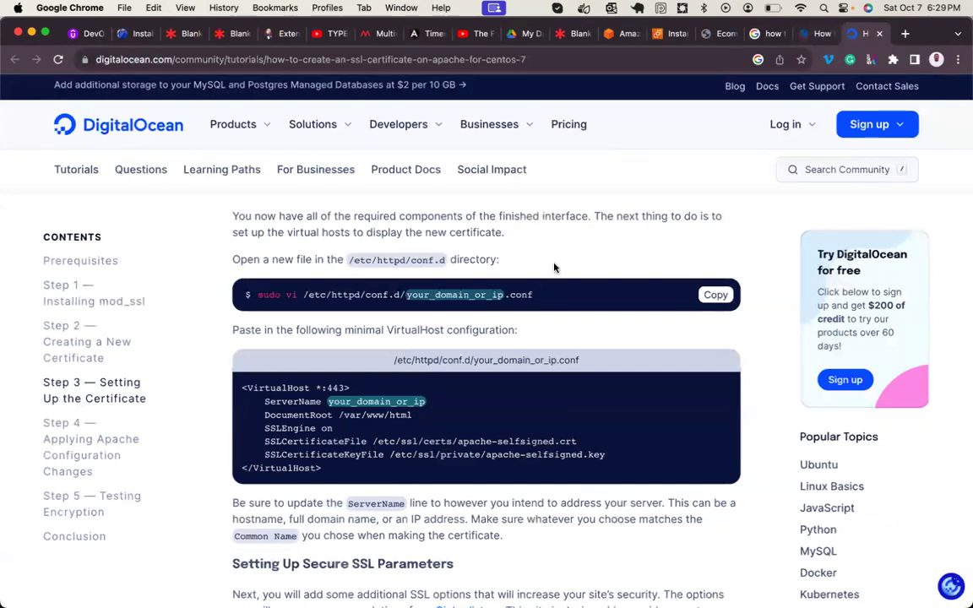
# - Scroll the phoenixnap guide to its Let's Encrypt section, highlighting Installation, authority and automatically
pyautogui.click(808, 34)
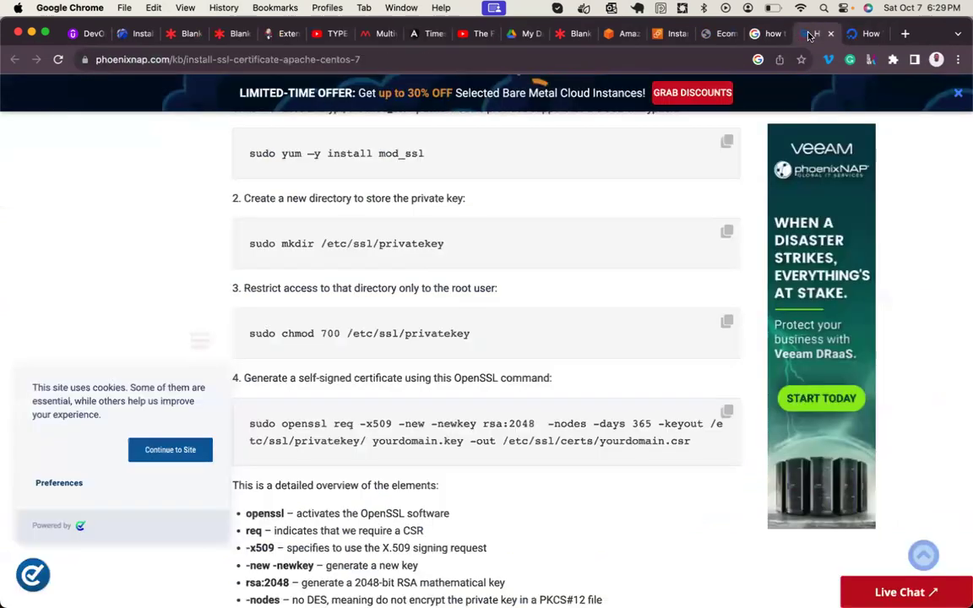
pyautogui.scroll(4, 511, 354)
pyautogui.scroll(10, 510, 354)
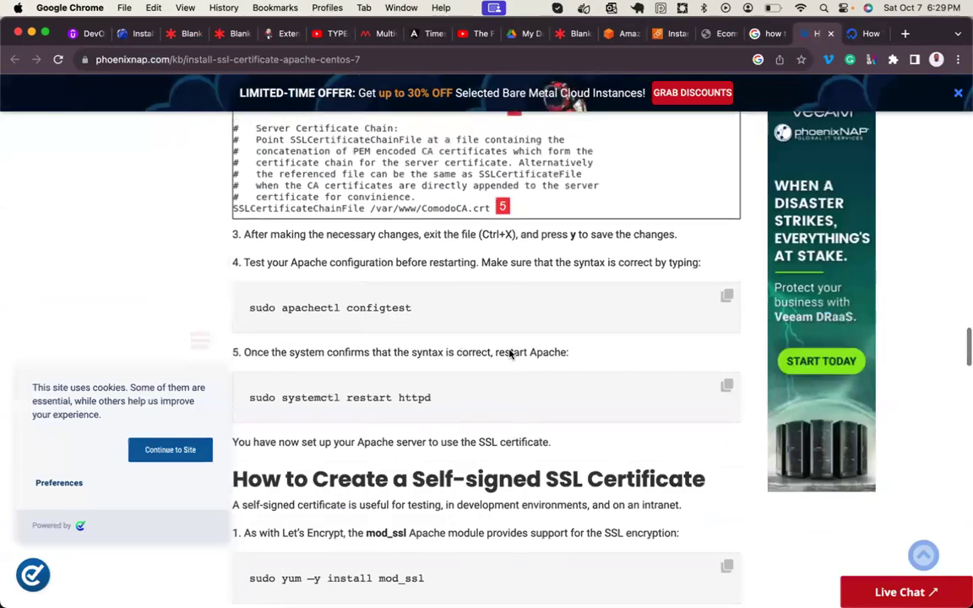
pyautogui.scroll(10, 510, 354)
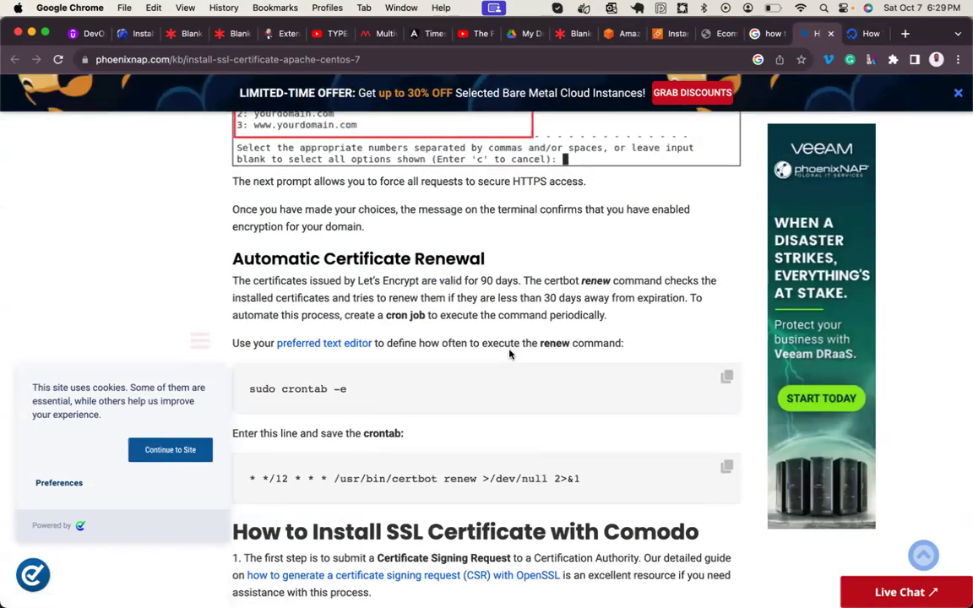
pyautogui.scroll(10, 510, 354)
pyautogui.scroll(3, 510, 354)
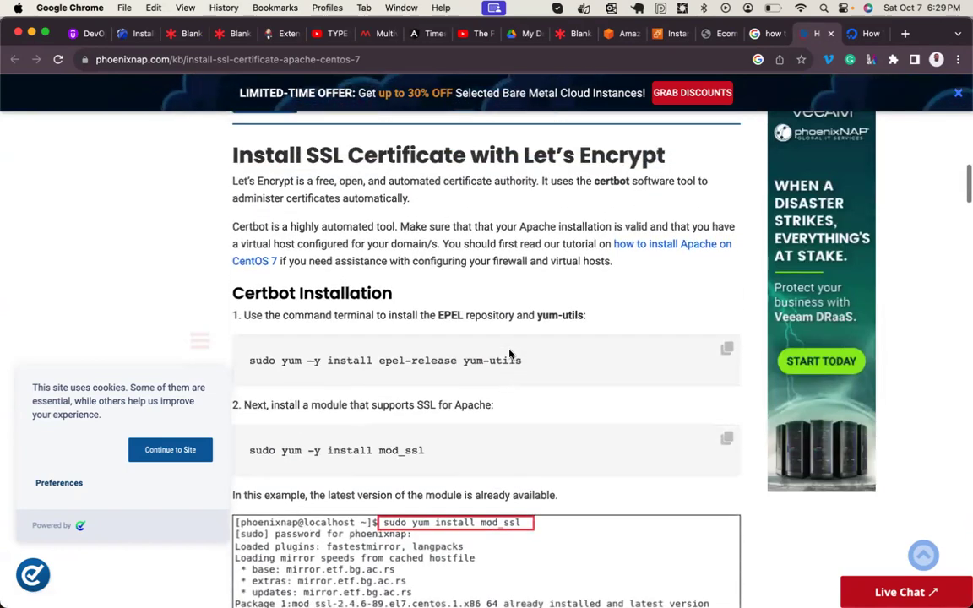
pyautogui.doubleClick(350, 292)
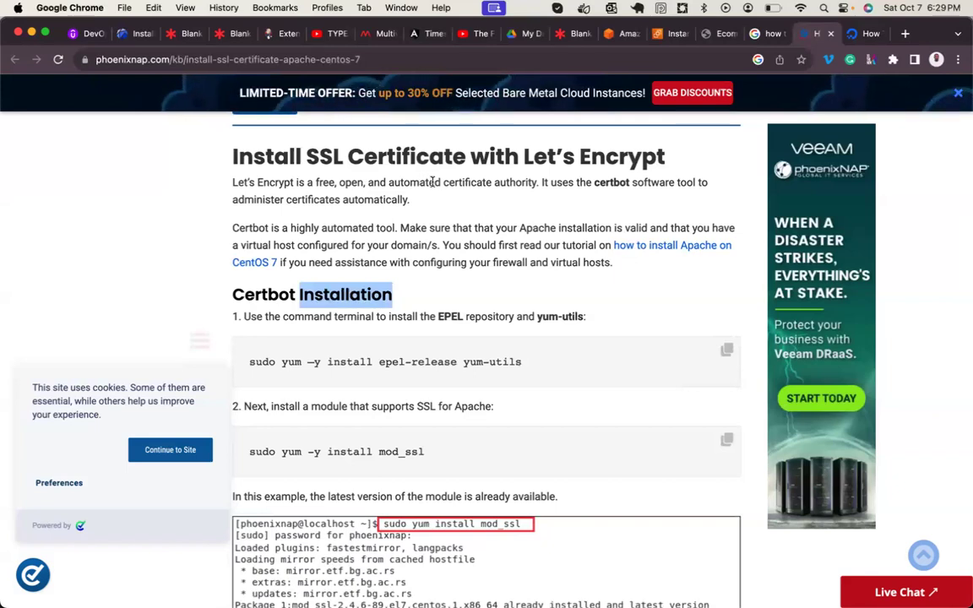
pyautogui.doubleClick(507, 184)
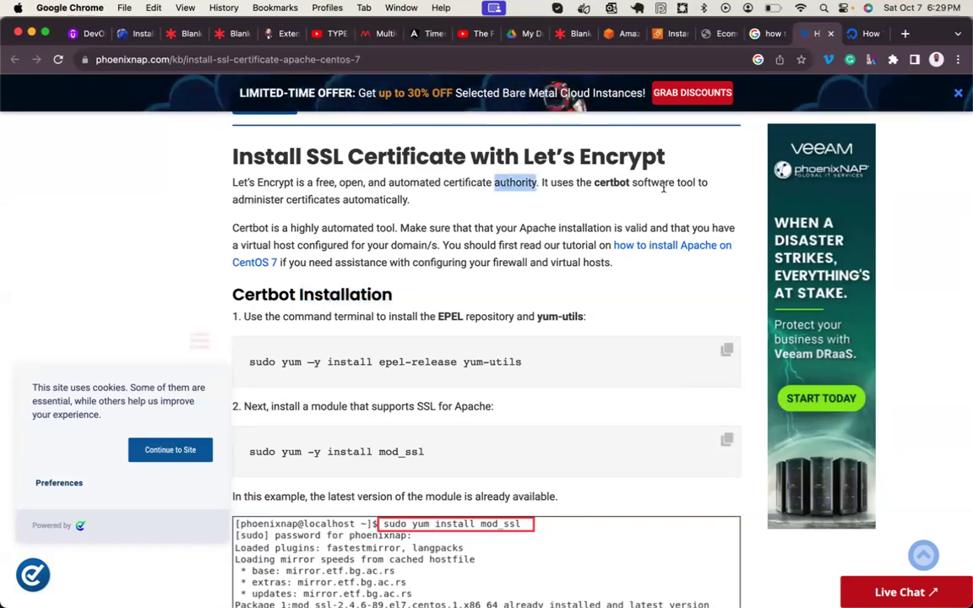
pyautogui.doubleClick(365, 199)
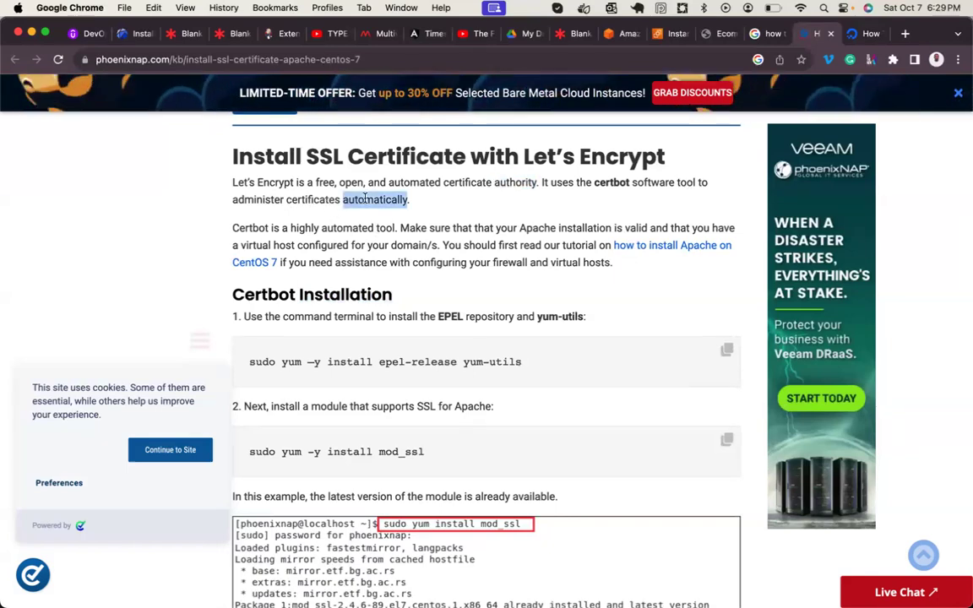
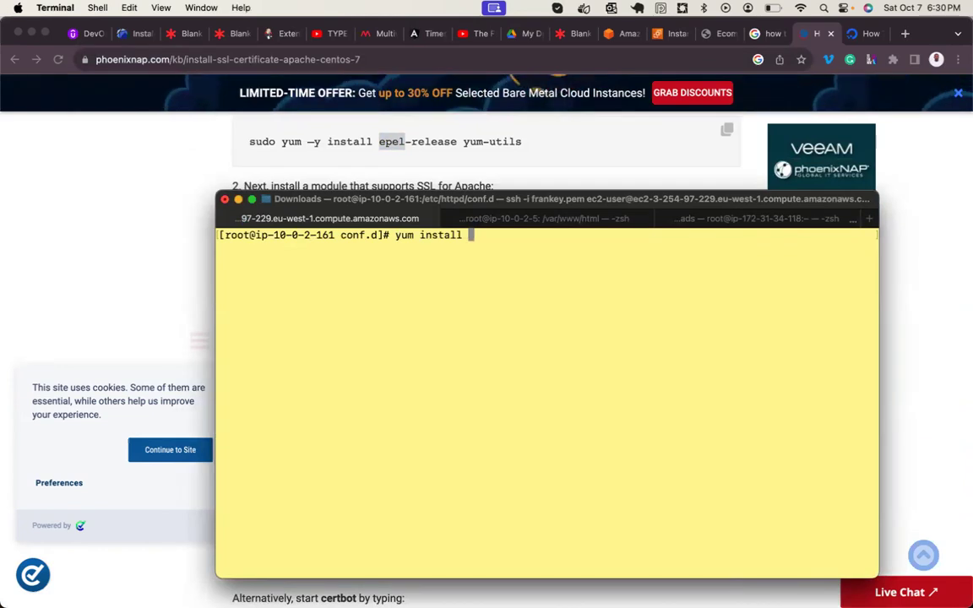
# - Cancel the half-typed epel command and return to root's home directory
pyautogui.write('epe')
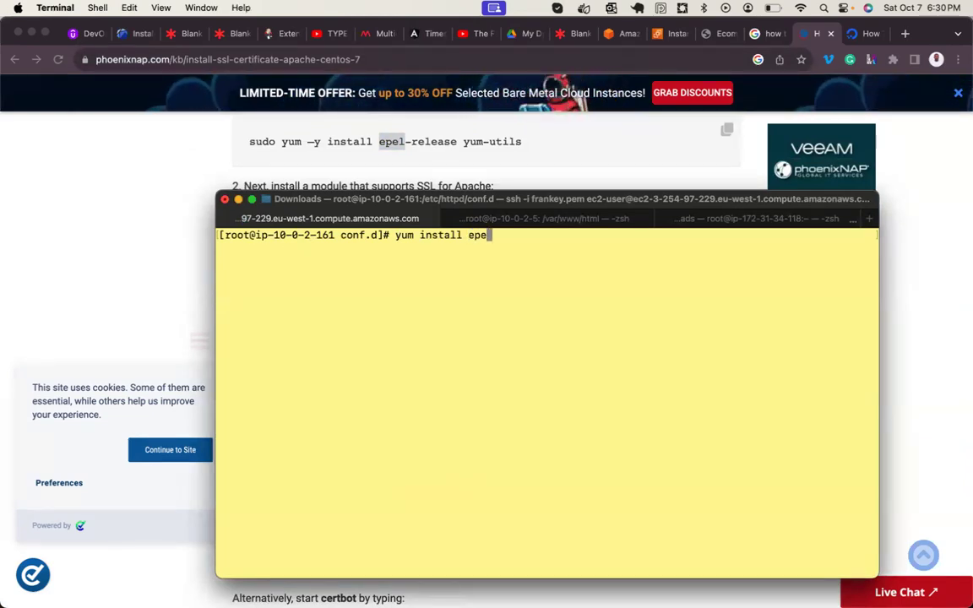
pyautogui.write('l-re')
pyautogui.hotkey('ctrl', 'c')
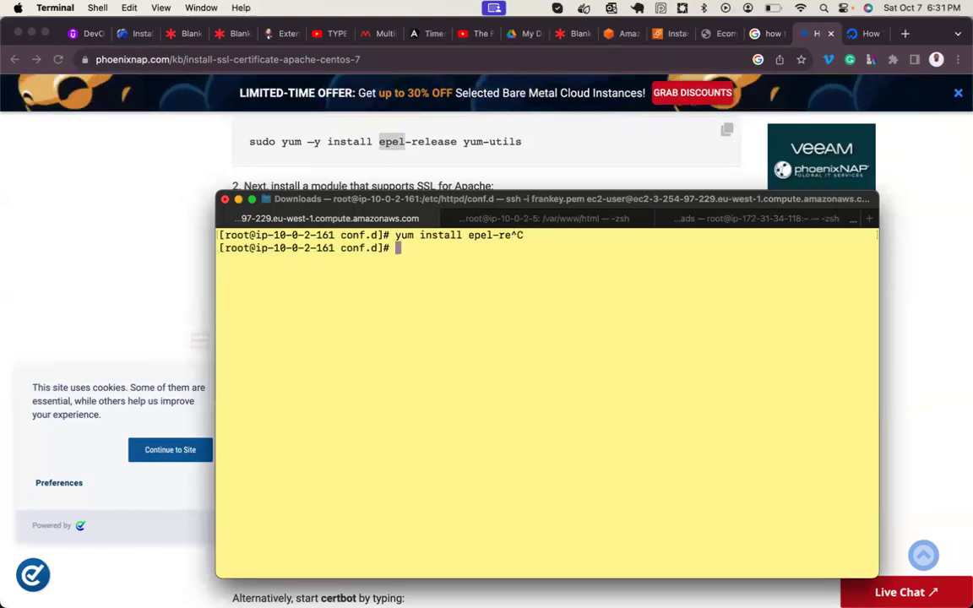
pyautogui.write('cd')
pyautogui.press('Return')
pyautogui.press('Return')
pyautogui.press('Return')
# - Try installing epel-release and then epel-release*; yum finds no match for either
pyautogui.write('yum i')
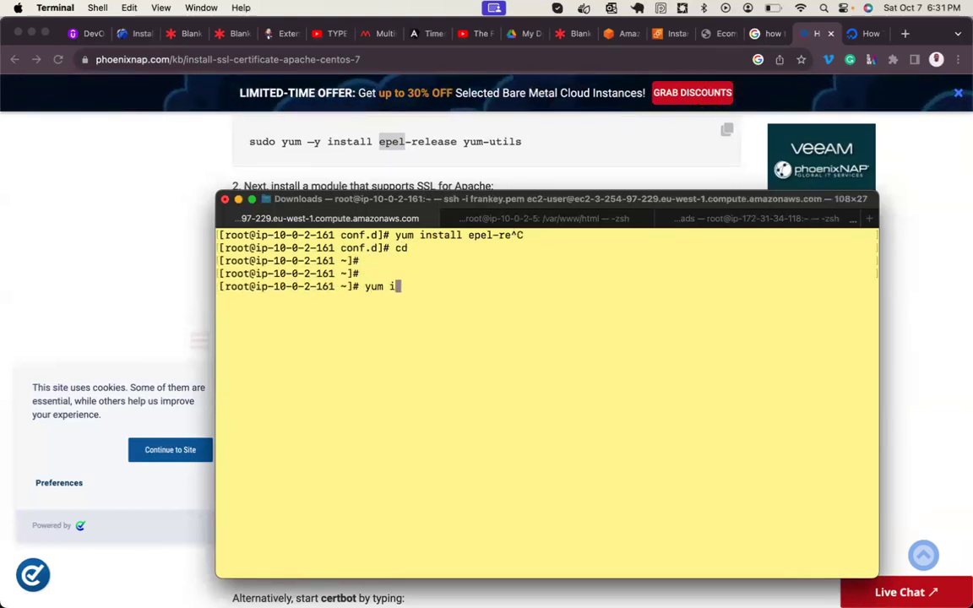
pyautogui.write('nstall epel')
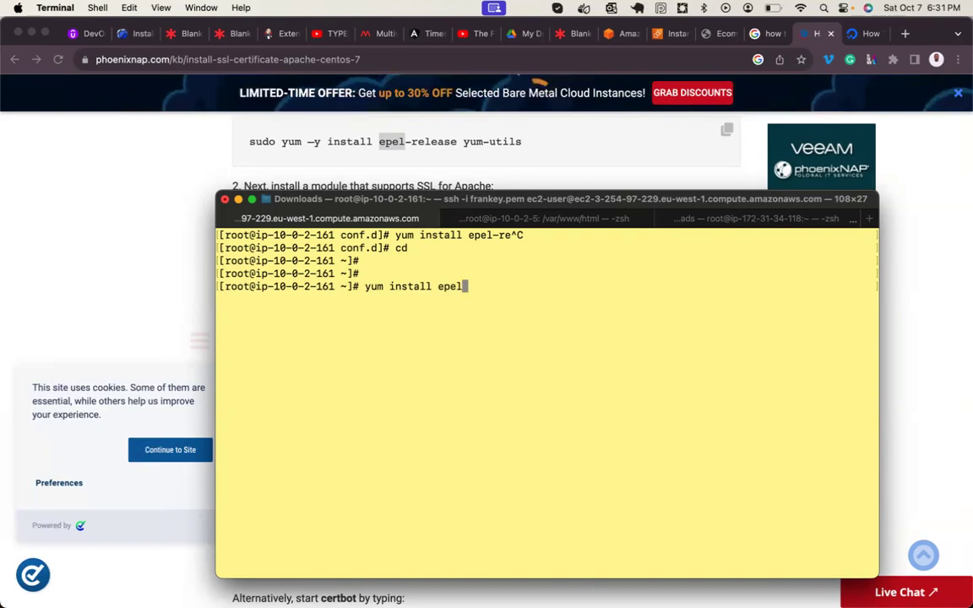
pyautogui.write('-release')
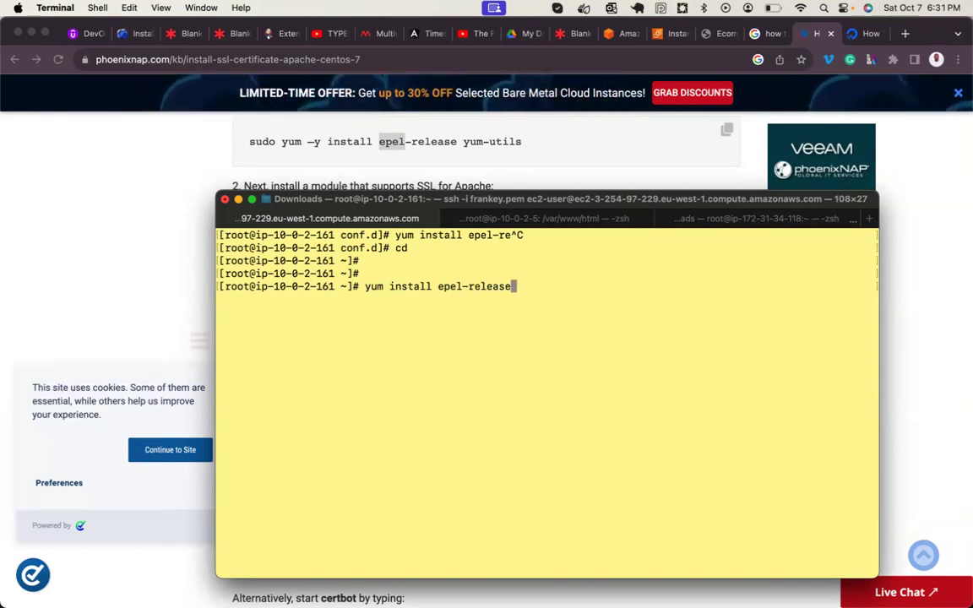
pyautogui.write(' y')
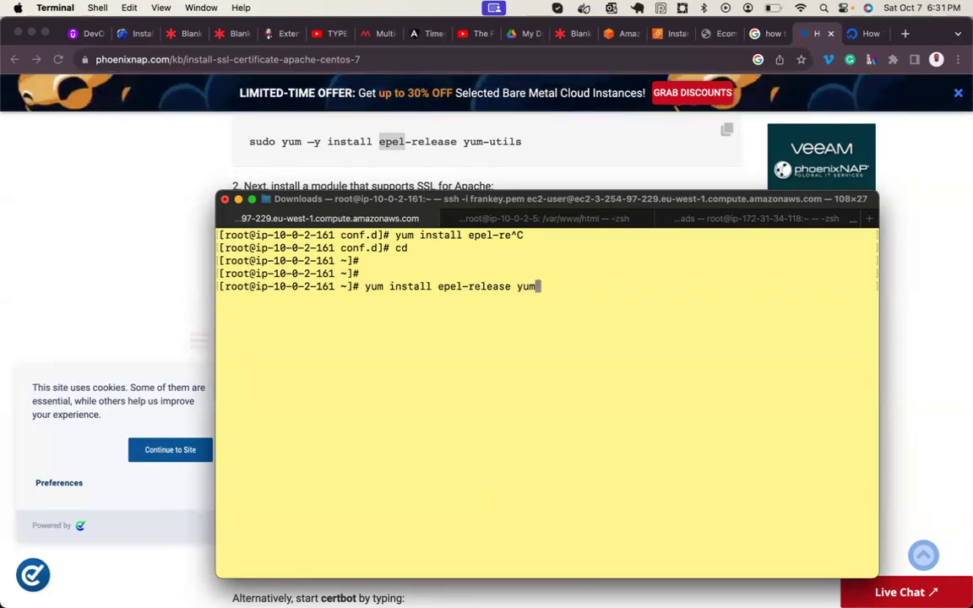
pyautogui.press('BackSpace')
pyautogui.press('BackSpace')
pyautogui.press('Return')
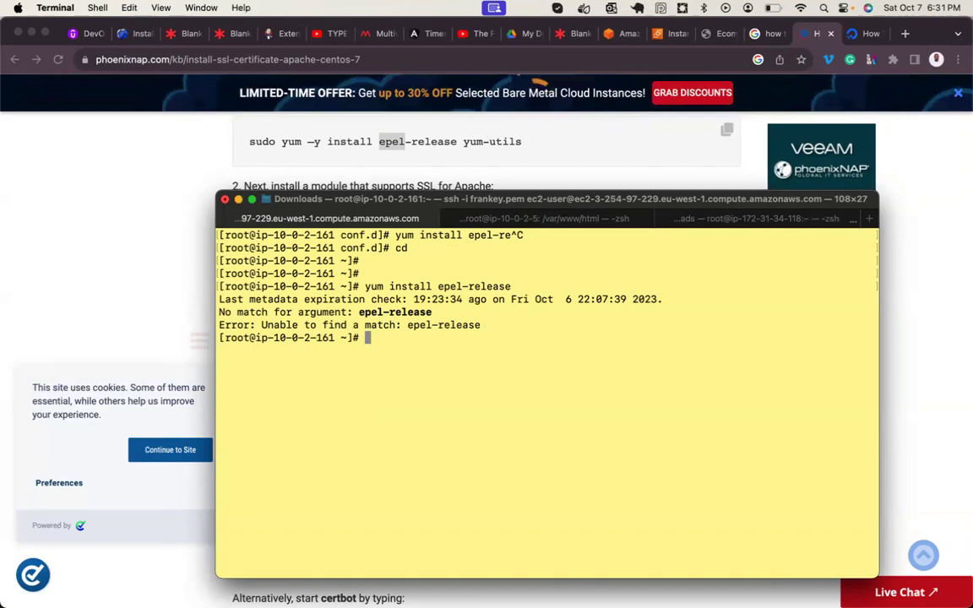
pyautogui.press('Up')
pyautogui.write('*')
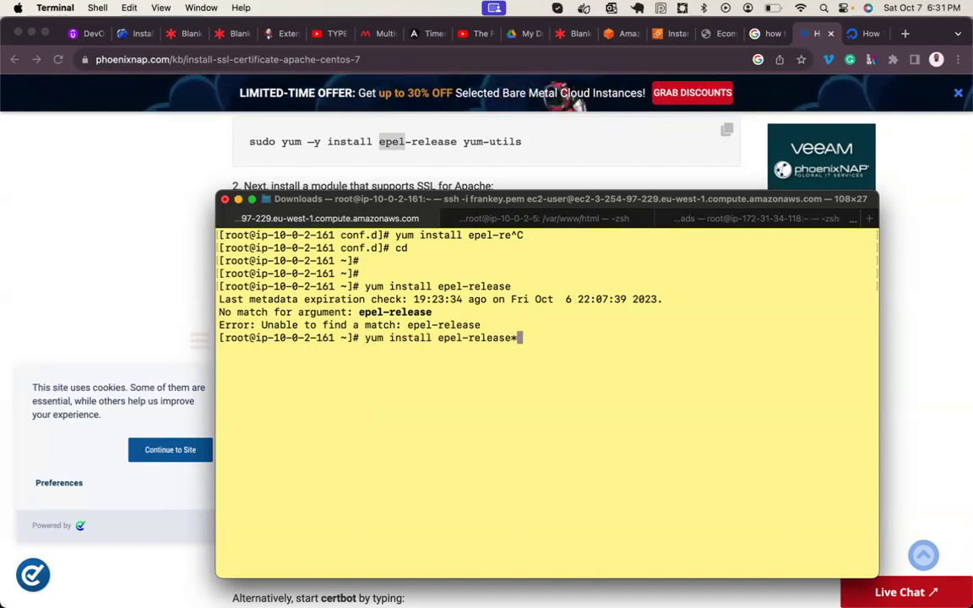
pyautogui.press('Return')
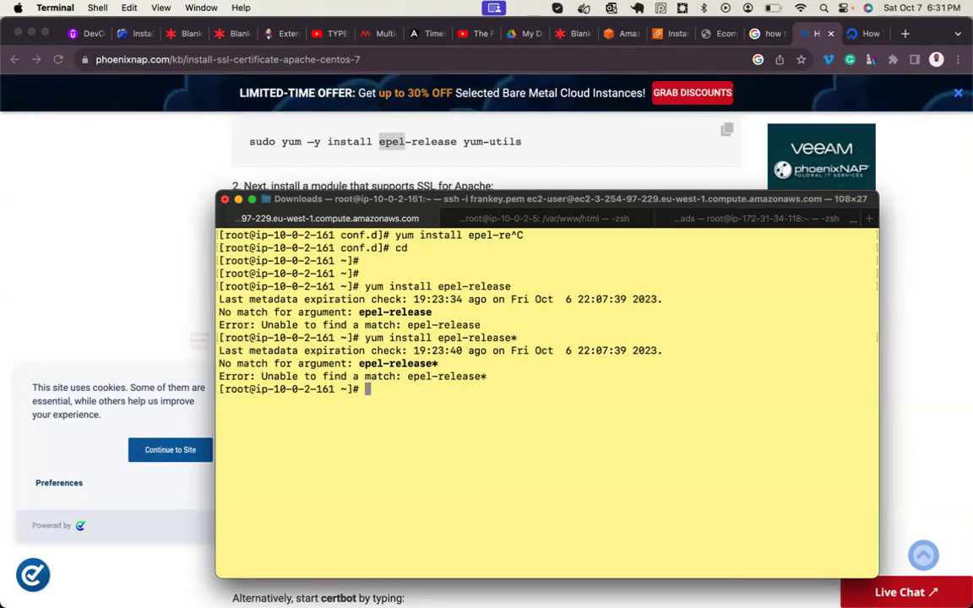
# - List the commands starting with amazon- via Tab completion, then clear the screen
pyautogui.write('zon-')
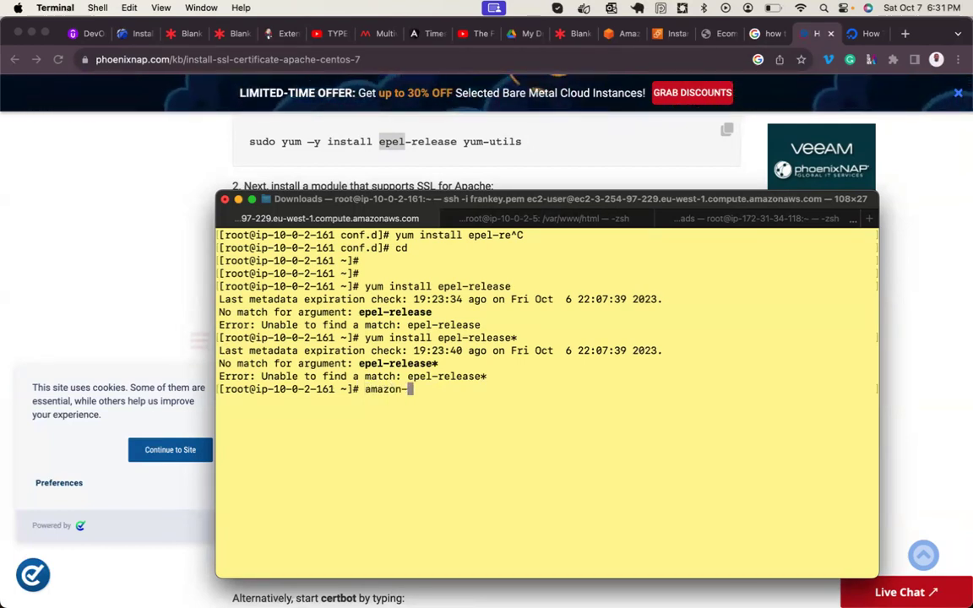
pyautogui.press('Tab')
pyautogui.press('Tab')
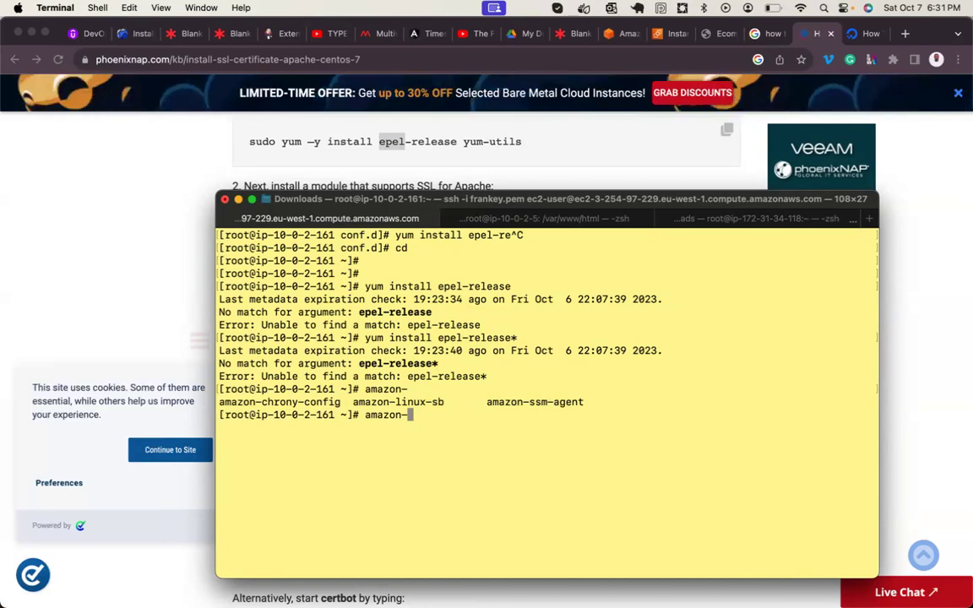
pyautogui.press('BackSpace')
pyautogui.press('BackSpace')
pyautogui.press('BackSpace')
pyautogui.press('BackSpace')
pyautogui.press('BackSpace')
pyautogui.press('BackSpace')
pyautogui.press('BackSpace')
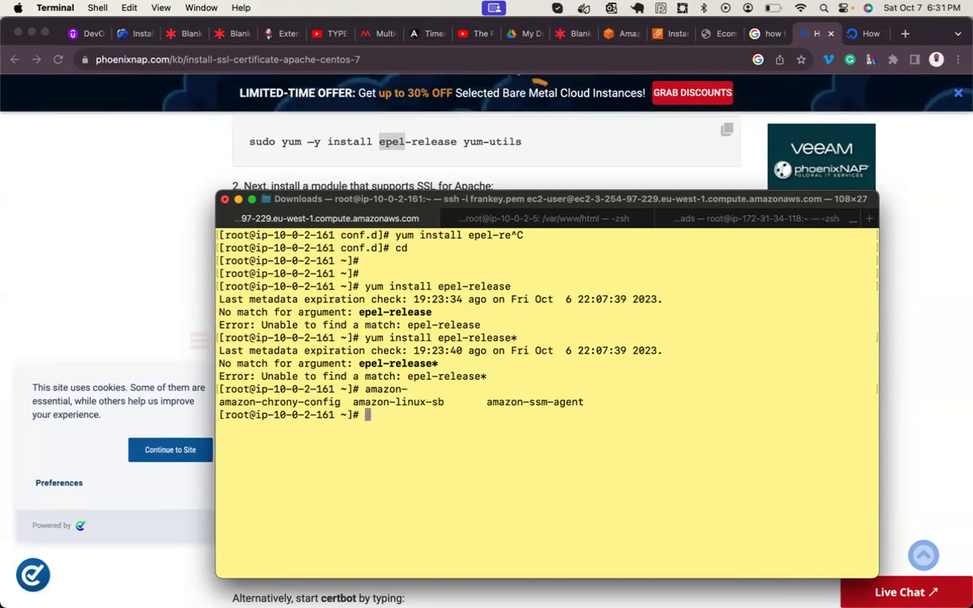
pyautogui.write('cat')
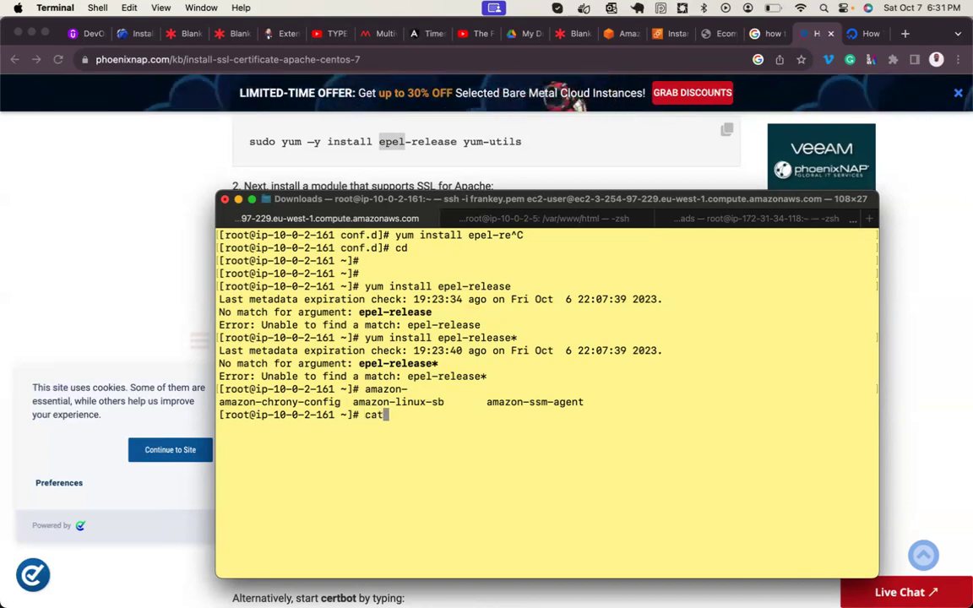
pyautogui.hotkey('ctrl', 'c')
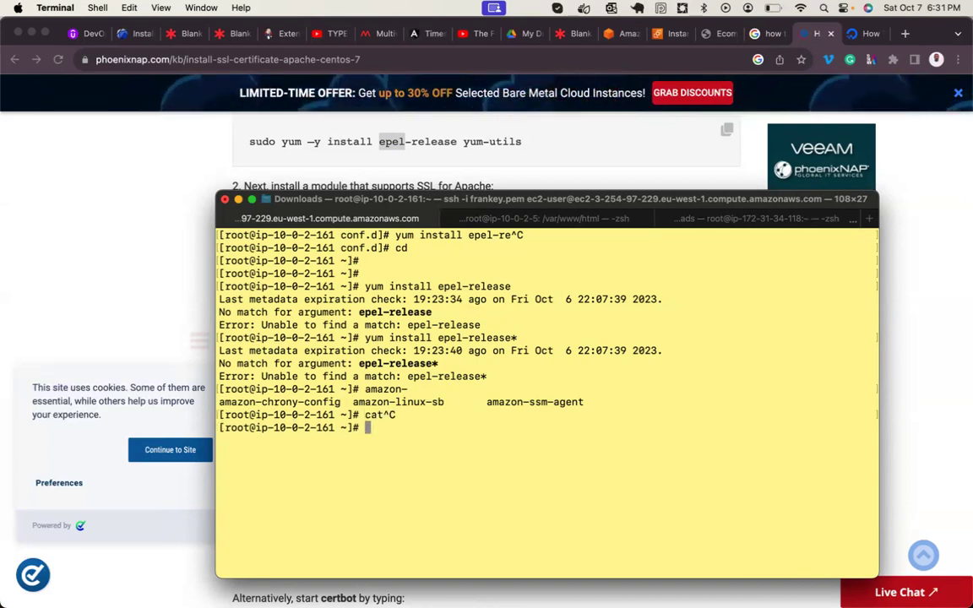
pyautogui.hotkey('ctrl', 'l')
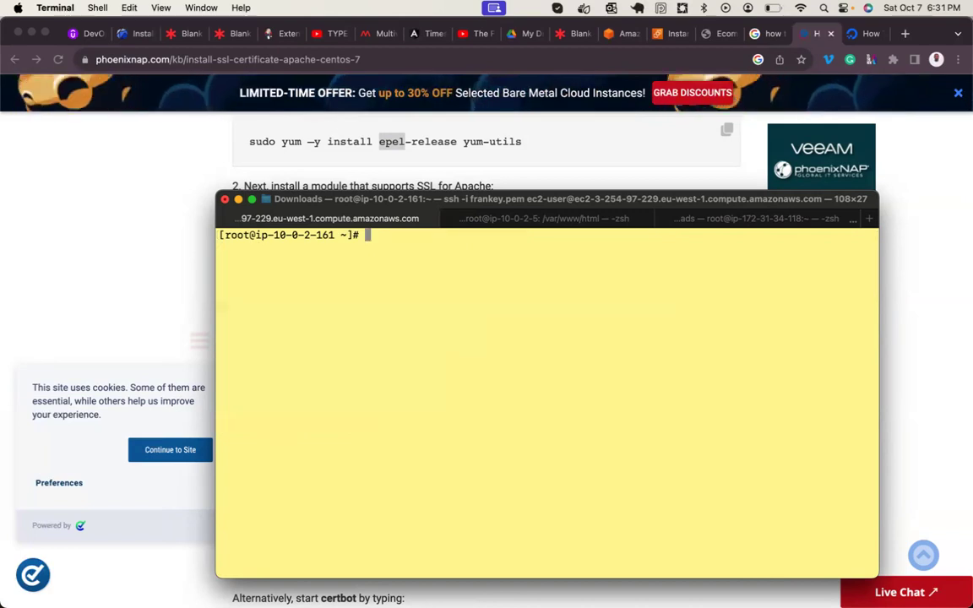
# - Run 'yum install yum-utils' and confirm with y to install the dnf-utils package
pyautogui.scroll(-2, 328, 154)
pyautogui.scroll(1, 328, 154)
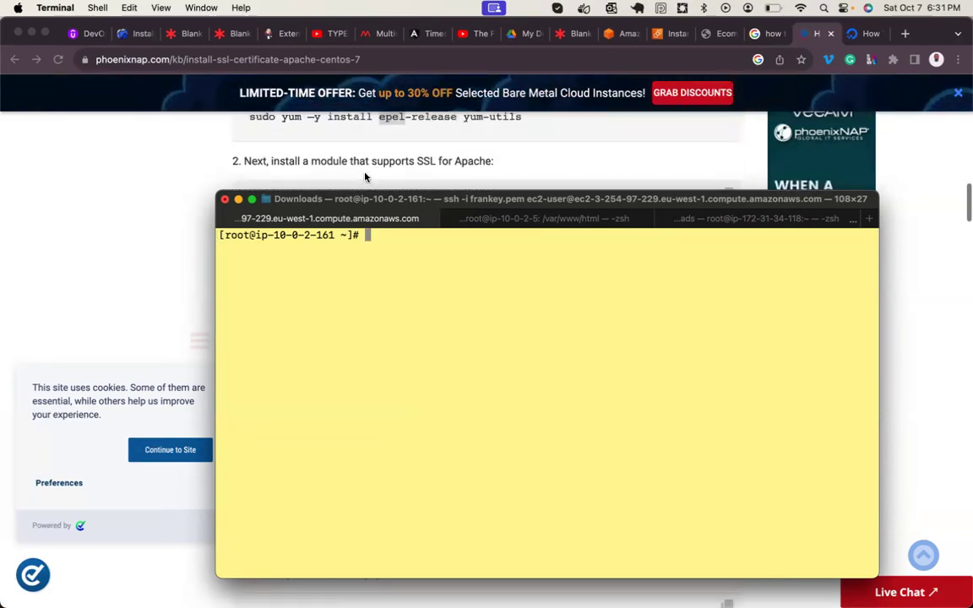
pyautogui.click(130, 257)
pyautogui.scroll(3, 254, 273)
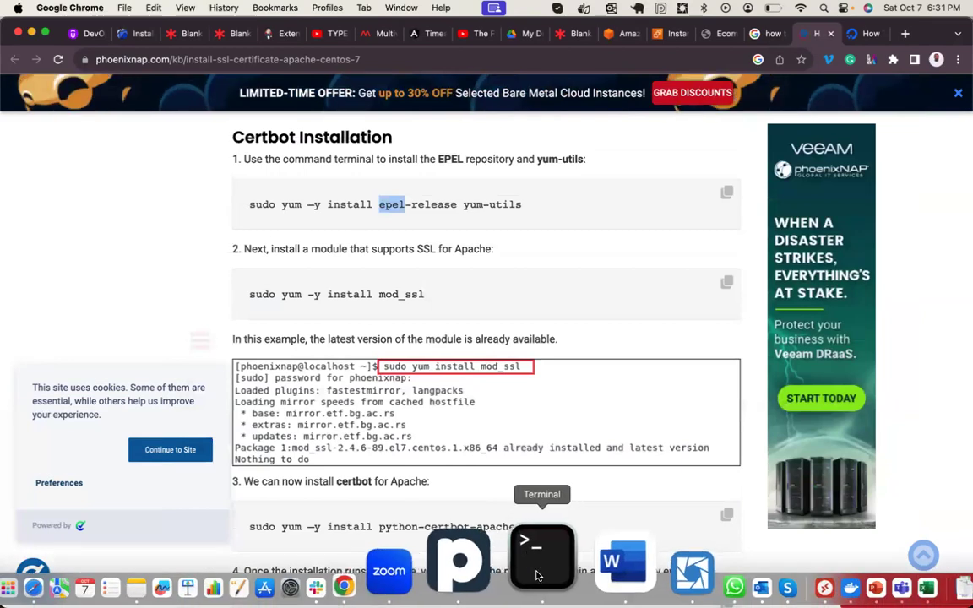
pyautogui.click(539, 534)
pyautogui.write('yu')
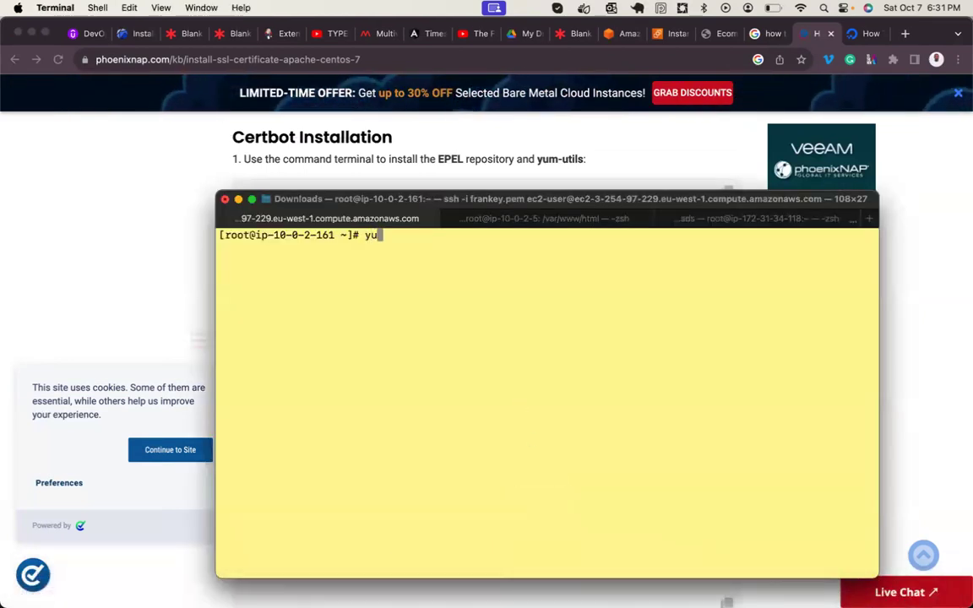
pyautogui.write('m install yum-utils')
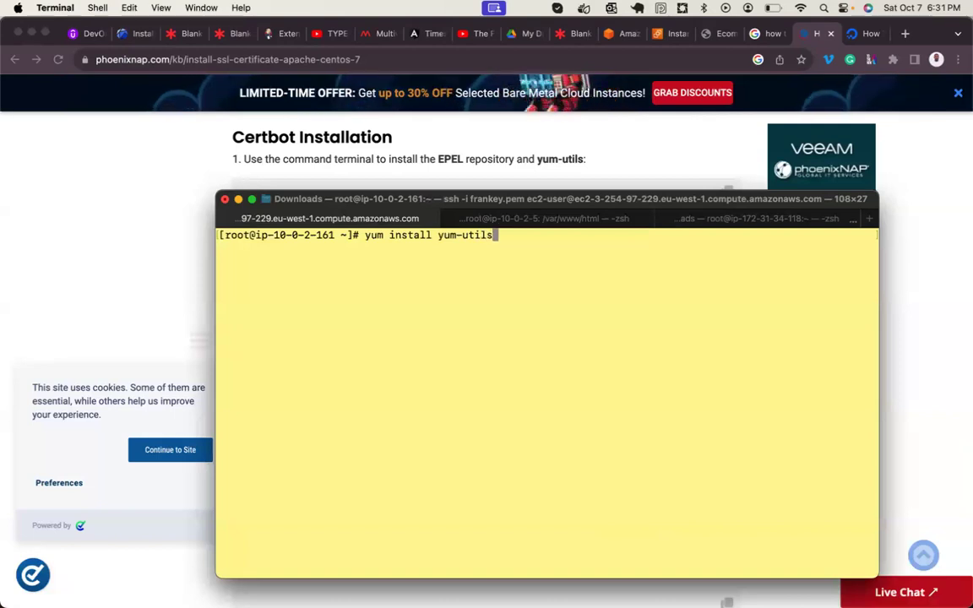
pyautogui.press('Return')
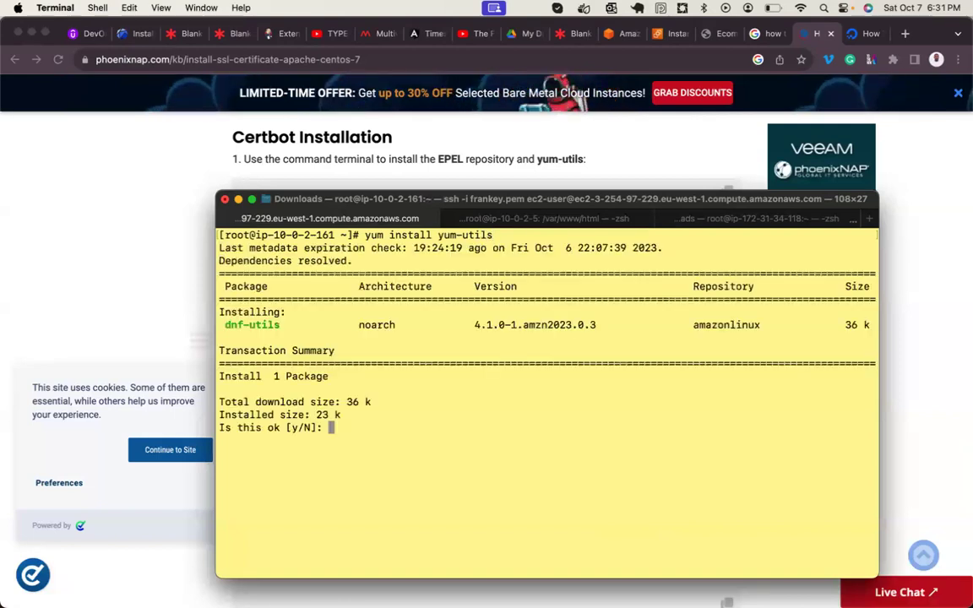
pyautogui.write('y')
pyautogui.press('Return')
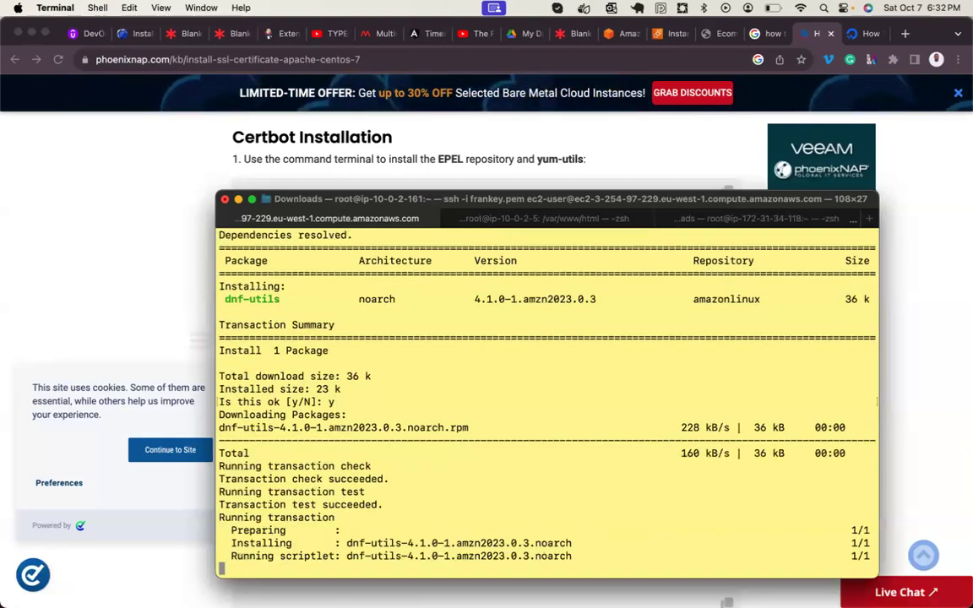
pyautogui.click(119, 314)
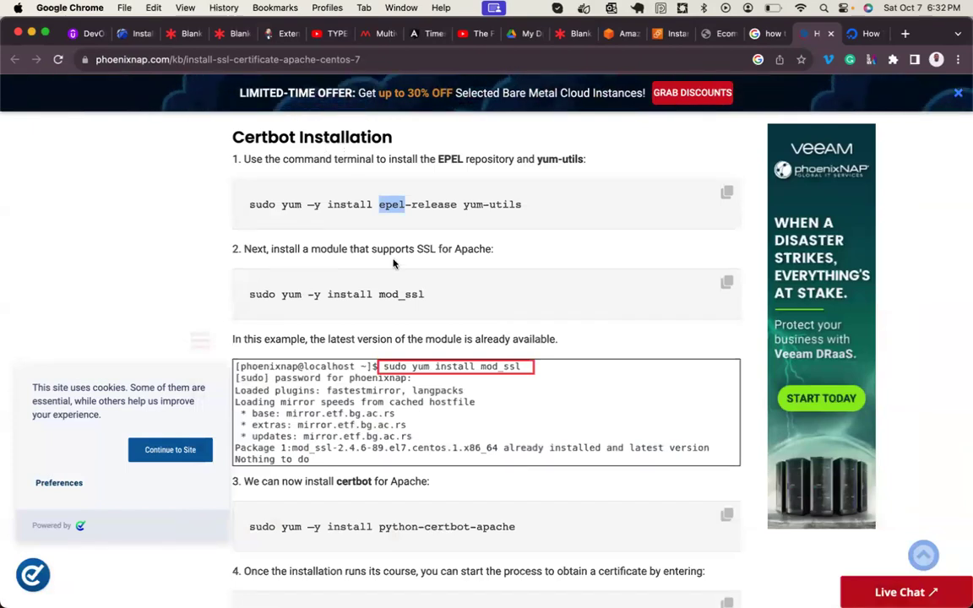
# - Scroll the phoenixNAP guide to step 3 and copy the python-certbot-apache install command
pyautogui.moveTo(380, 295); pyautogui.dragTo(449, 298)
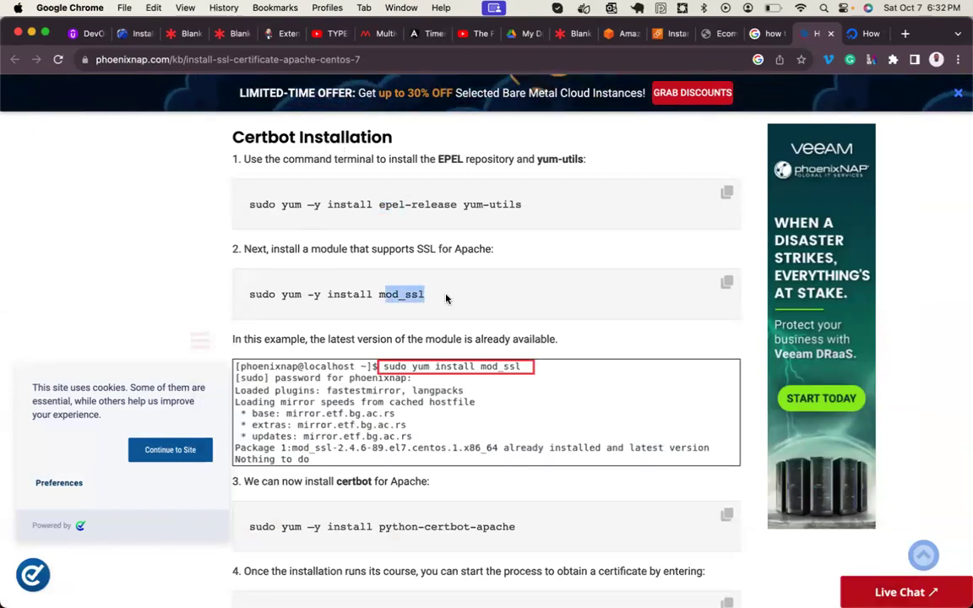
pyautogui.scroll(-1, 366, 324)
pyautogui.scroll(-1, 366, 324)
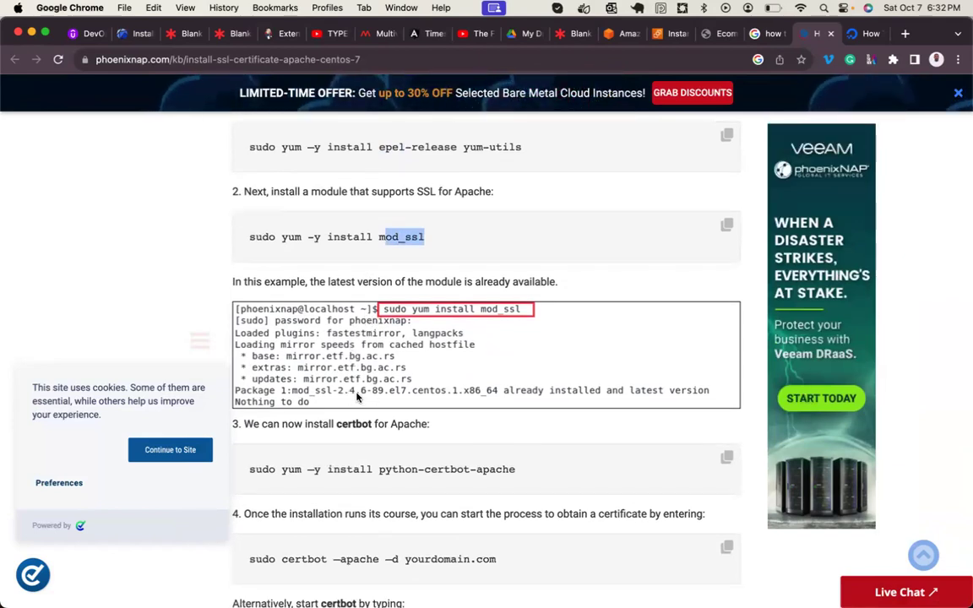
pyautogui.scroll(-3, 354, 410)
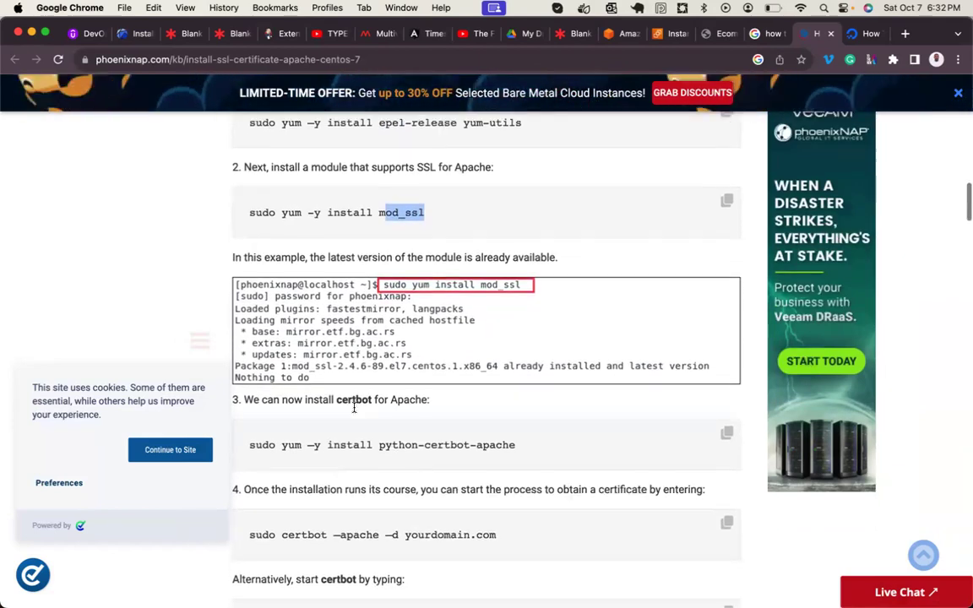
pyautogui.scroll(-4, 354, 408)
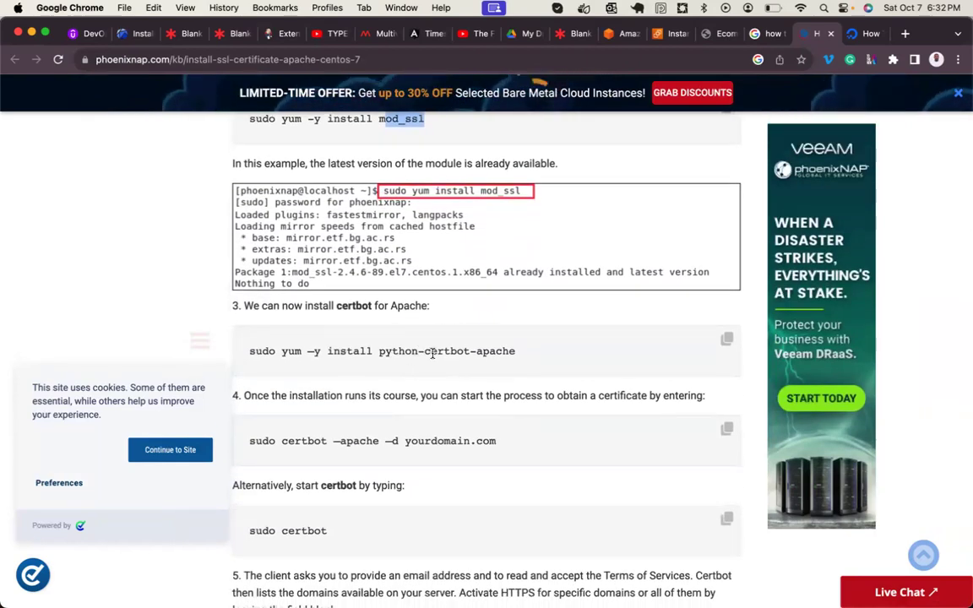
pyautogui.click(725, 341)
pyautogui.moveTo(473, 587)
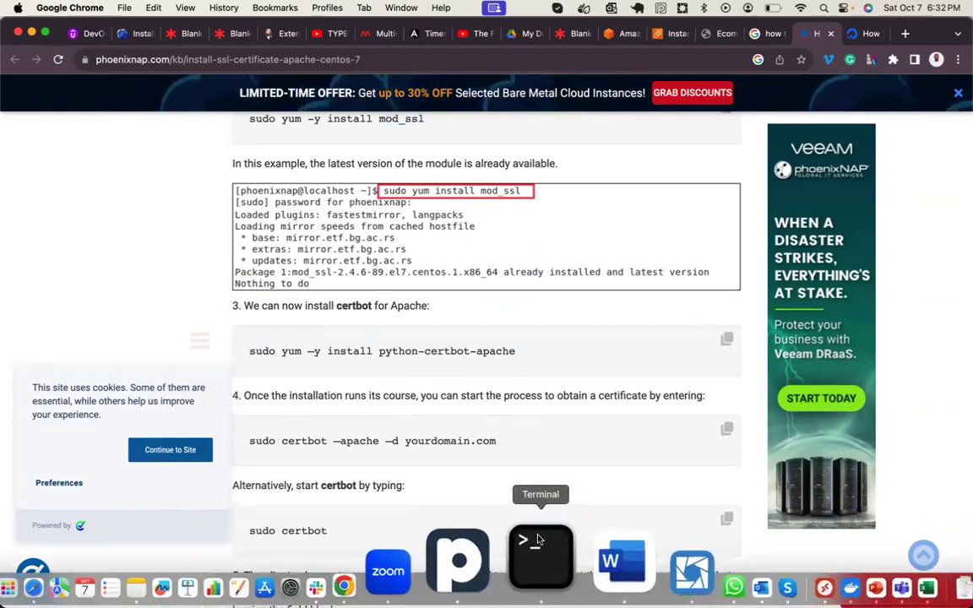
pyautogui.click(542, 564)
# - Clear the terminal, then paste and run the copied certbot install command
pyautogui.press('super+k')
pyautogui.press('super+v')
pyautogui.press('Return')
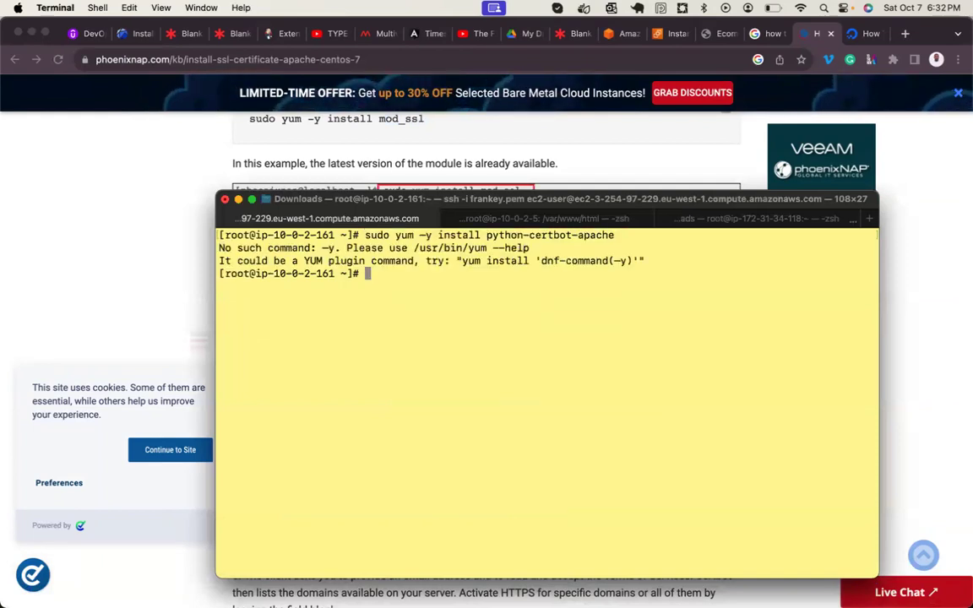
pyautogui.press('Return')
pyautogui.press('Return')
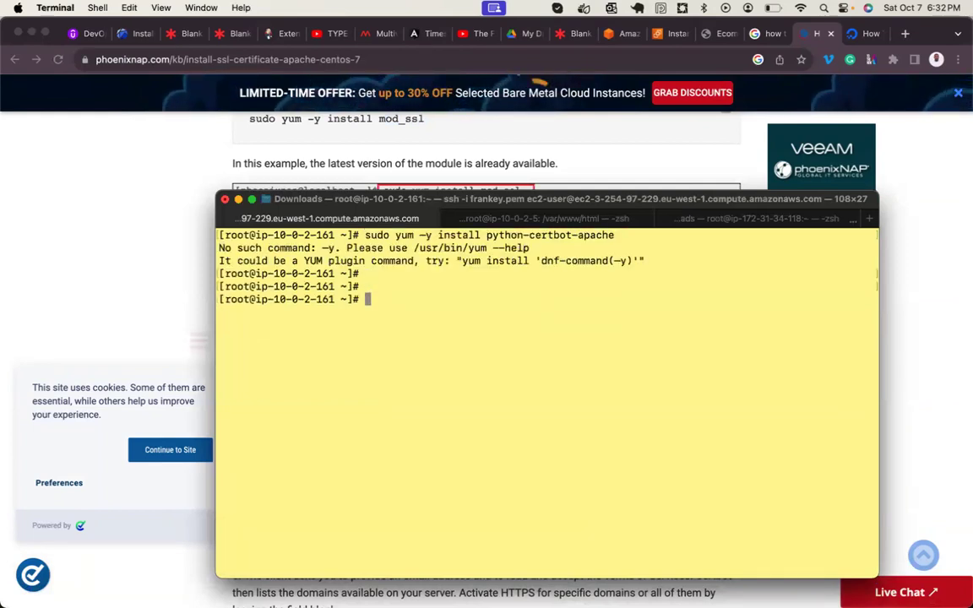
# - Rerun the python-certbot-apache install command without sudo
pyautogui.press('Up')
pyautogui.press('Left')
pyautogui.press('Left')
pyautogui.press('Left')
pyautogui.press('Left')
pyautogui.press('Left')
pyautogui.press('Left')
pyautogui.press('Left')
pyautogui.press('Left')
pyautogui.press('Left')
pyautogui.press('Left')
pyautogui.press('Left')
pyautogui.press('Left')
pyautogui.press('Left')
pyautogui.press('Left')
pyautogui.press('Left')
pyautogui.press('Left')
pyautogui.press('Left')
pyautogui.press('Left')
pyautogui.press('Left')
pyautogui.press('Left')
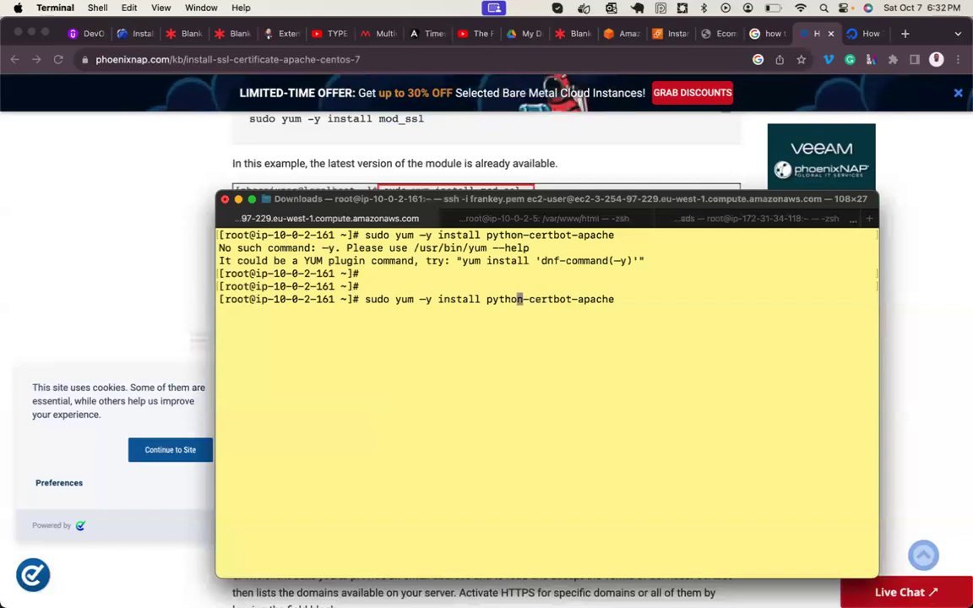
pyautogui.press('Left')
pyautogui.press('Left')
pyautogui.press('Left')
pyautogui.press('Left')
pyautogui.press('Left')
pyautogui.press('Left')
pyautogui.press('Left')
pyautogui.press('Left')
pyautogui.press('Left')
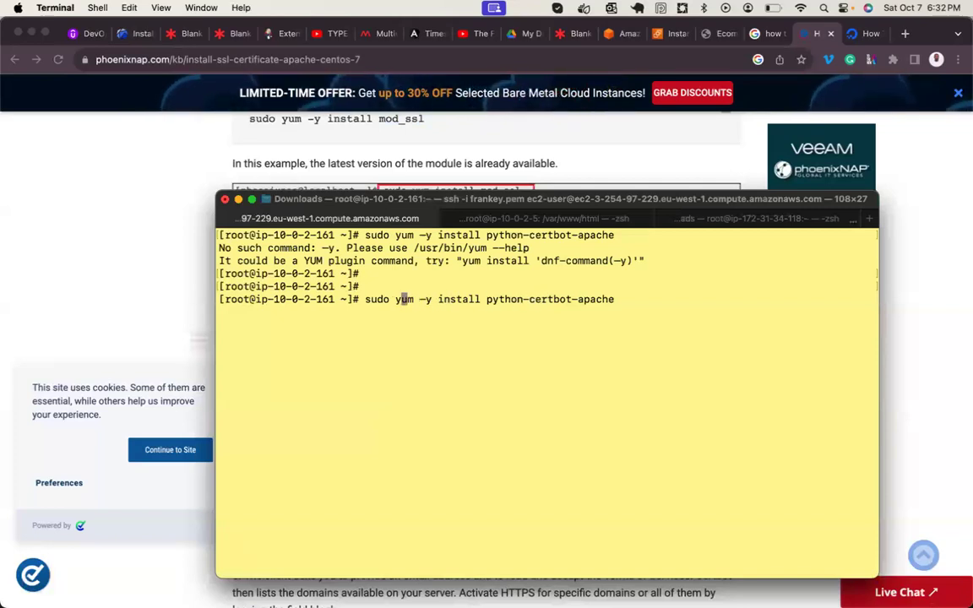
pyautogui.press('BackSpace')
pyautogui.press('BackSpace')
pyautogui.press('BackSpace')
pyautogui.press('BackSpace')
pyautogui.press('BackSpace')
pyautogui.press('Return')
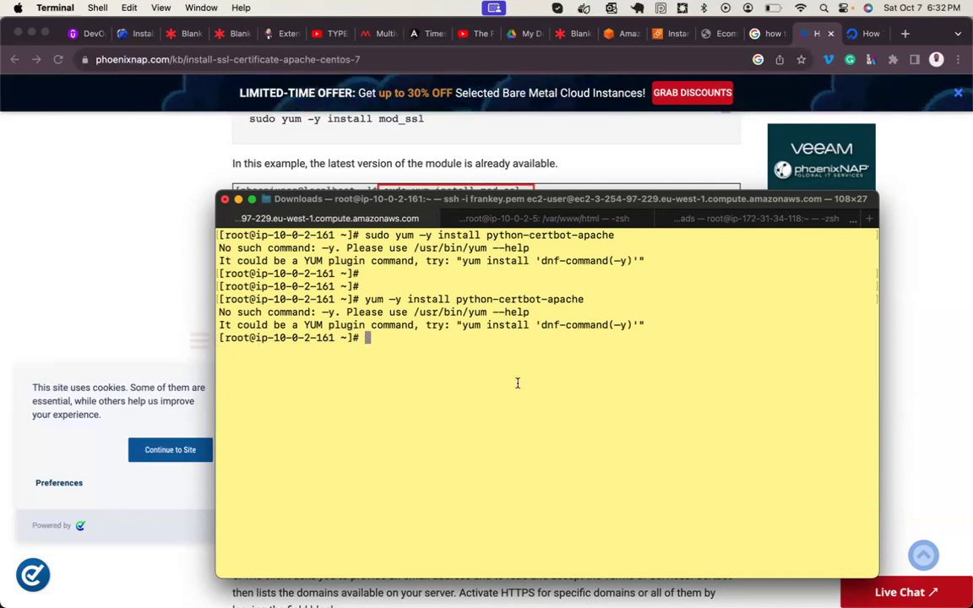
# - Rerun it without -y; yum reports no python-certbot-apache package
pyautogui.press('Up')
pyautogui.press('Left')
pyautogui.press('Left')
pyautogui.press('Left')
pyautogui.press('Left')
pyautogui.press('Left')
pyautogui.press('Left')
pyautogui.press('Left')
pyautogui.press('Left')
pyautogui.press('Left')
pyautogui.press('Left')
pyautogui.press('Left')
pyautogui.press('Left')
pyautogui.press('Left')
pyautogui.press('Left')
pyautogui.press('Left')
pyautogui.press('Left')
pyautogui.press('Left')
pyautogui.press('Left')
pyautogui.press('Left')
pyautogui.press('Left')
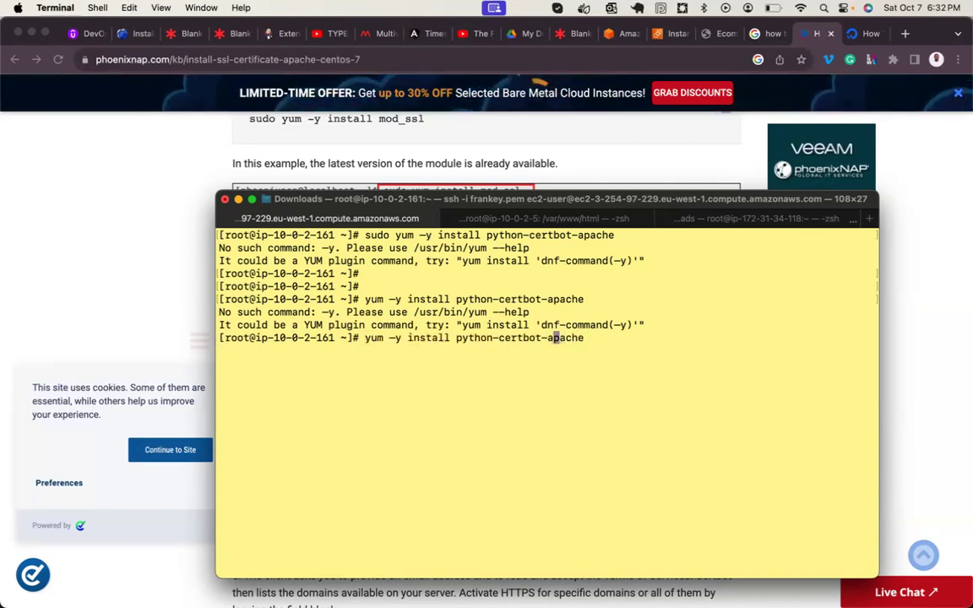
pyautogui.press('Left')
pyautogui.press('Left')
pyautogui.press('Left')
pyautogui.press('Left')
pyautogui.press('Left')
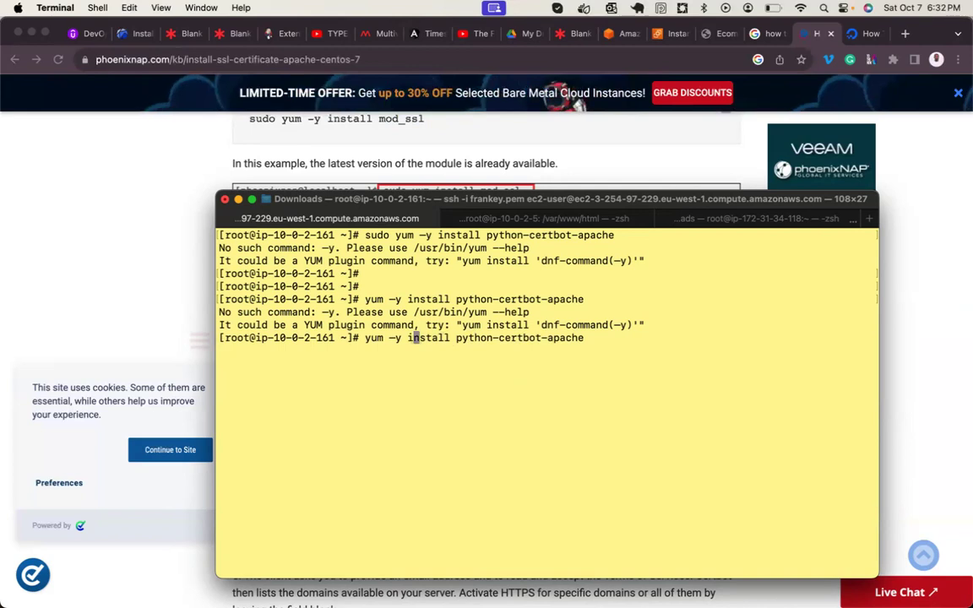
pyautogui.press('BackSpace')
pyautogui.press('BackSpace')
pyautogui.press('BackSpace')
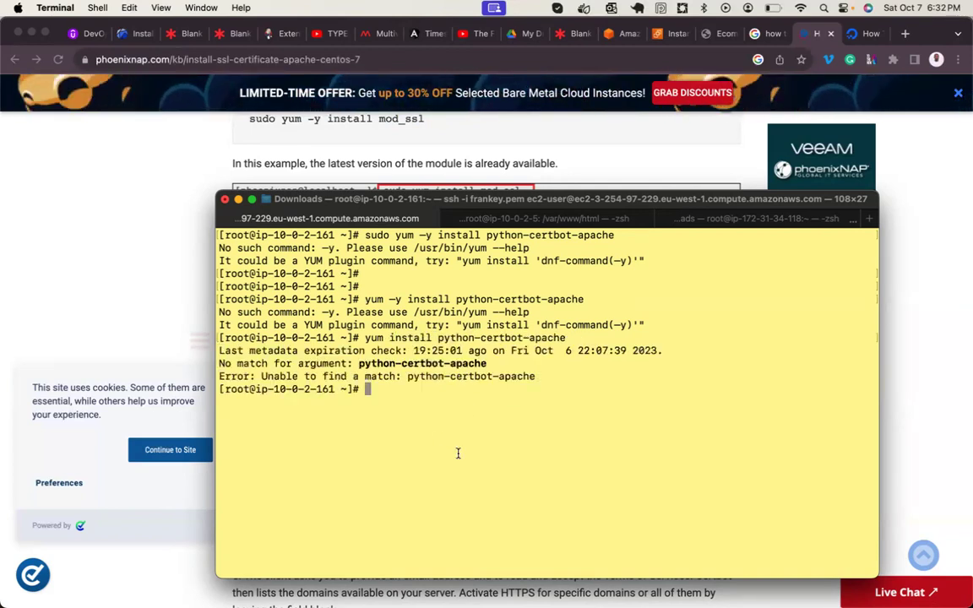
pyautogui.doubleClick(422, 363)
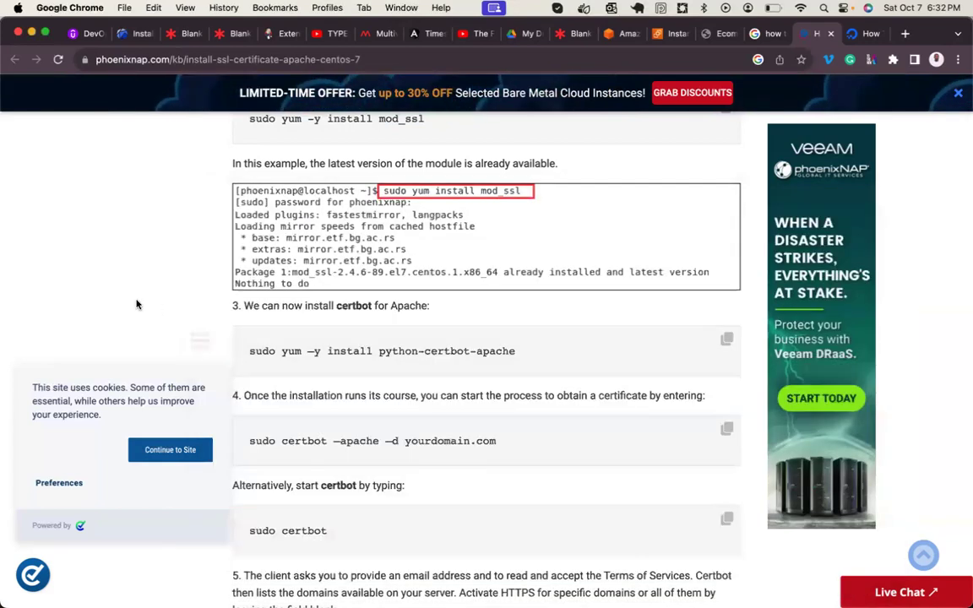
pyautogui.click(125, 275)
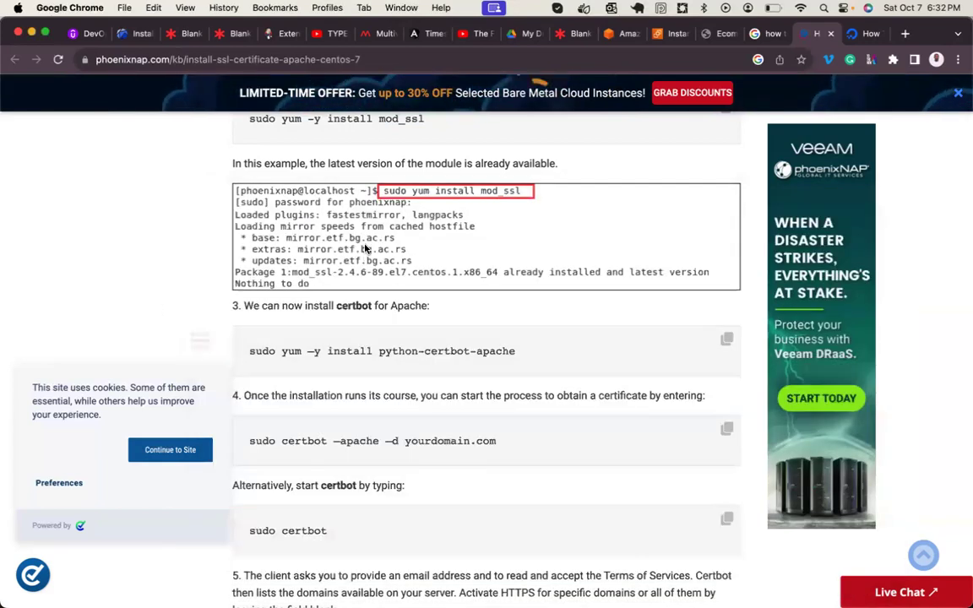
# - In the last browser tab, search Google for 'epel-release amazon linux 2'
pyautogui.scroll(3, 365, 248)
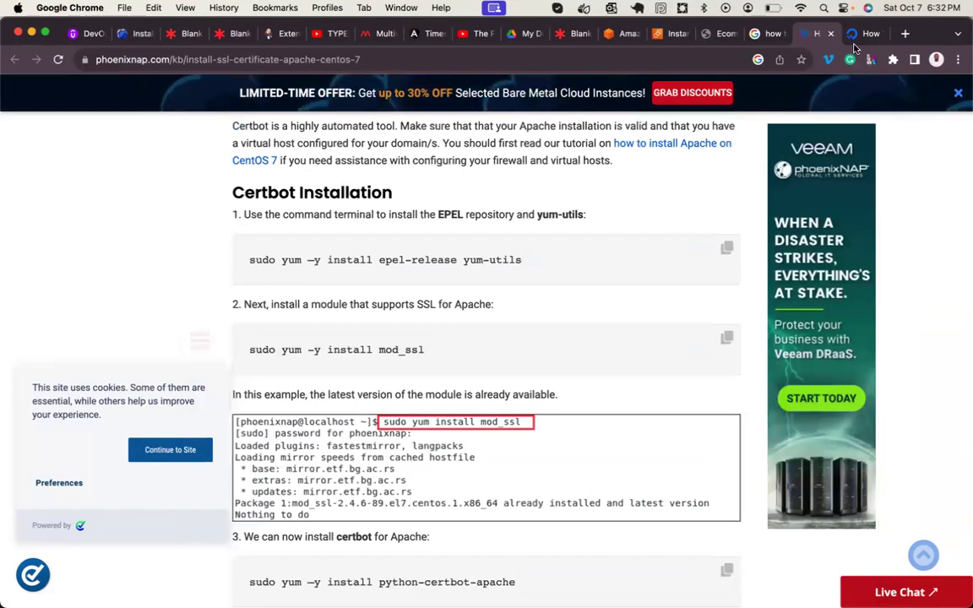
pyautogui.click(866, 34)
pyautogui.click(560, 60)
pyautogui.write('google.com')
pyautogui.press('Return')
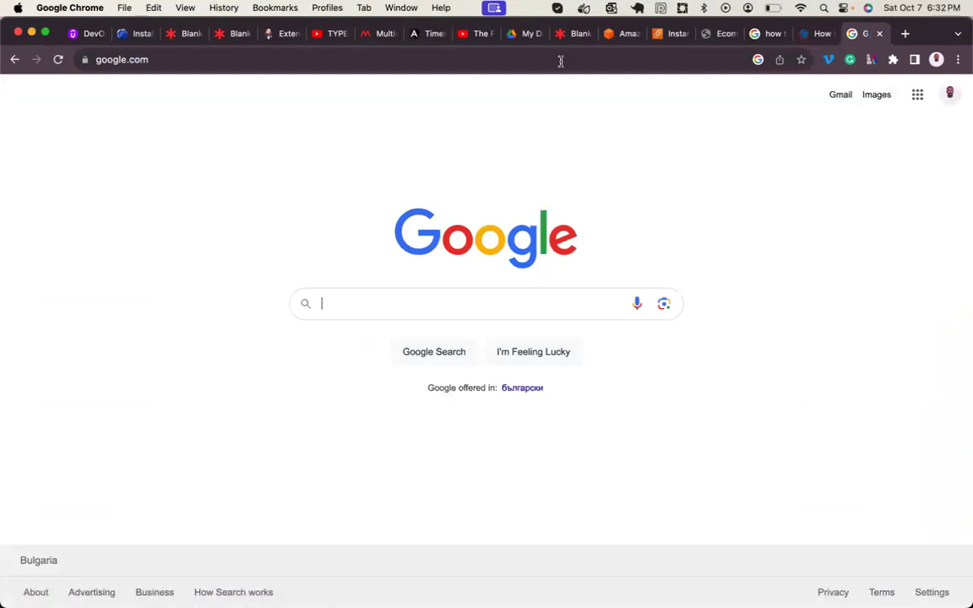
pyautogui.write('epel')
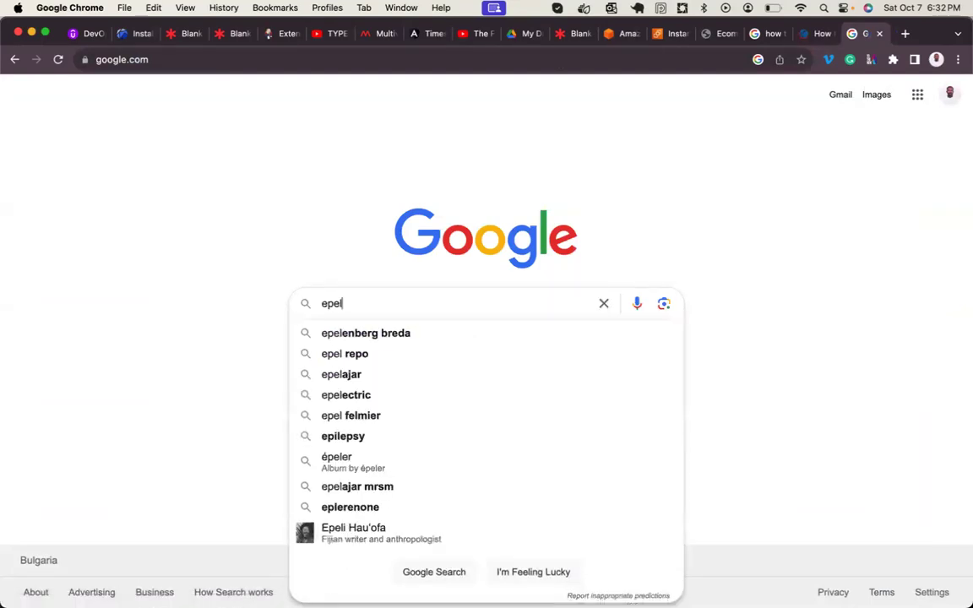
pyautogui.write('-re')
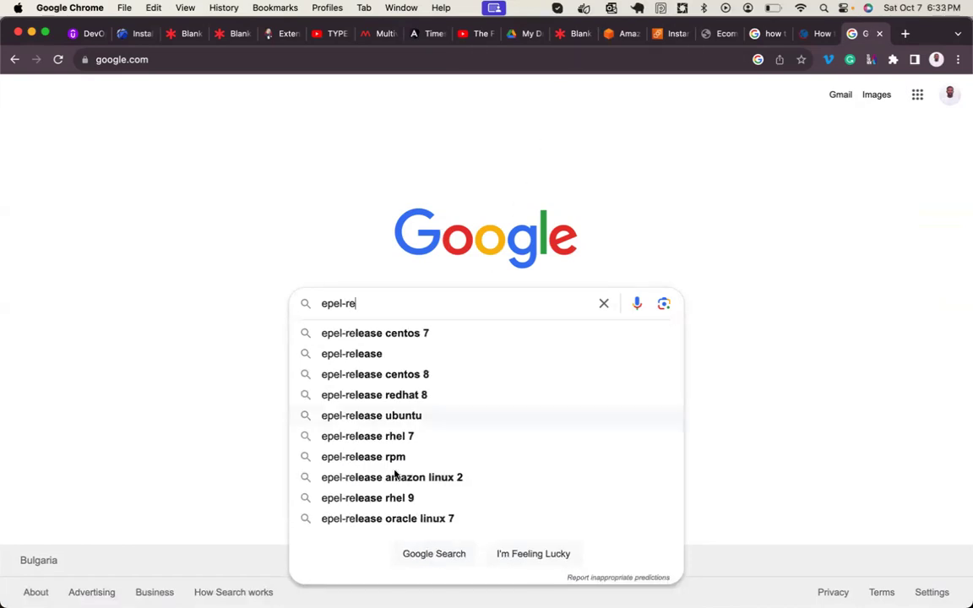
pyautogui.click(419, 485)
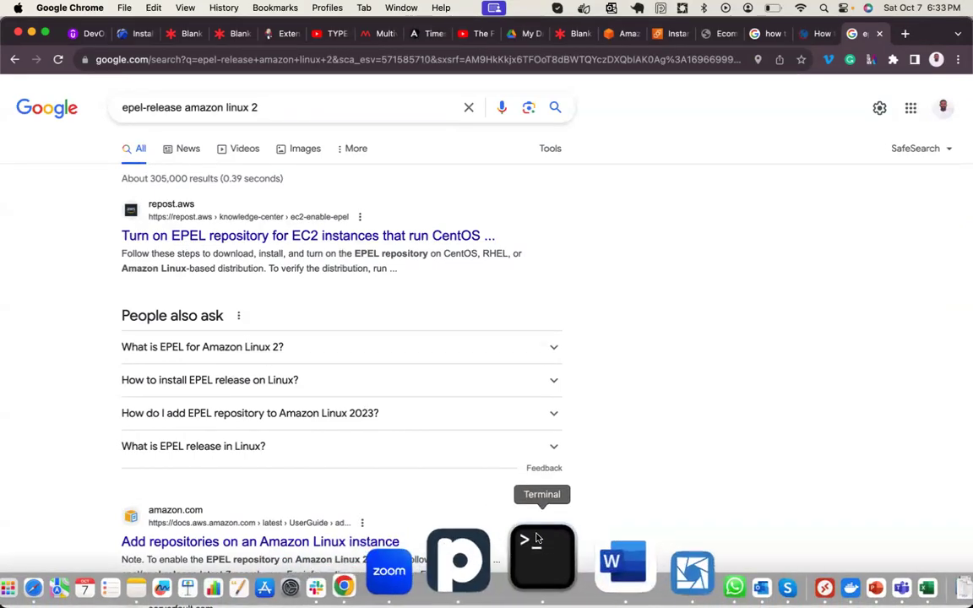
pyautogui.click(536, 541)
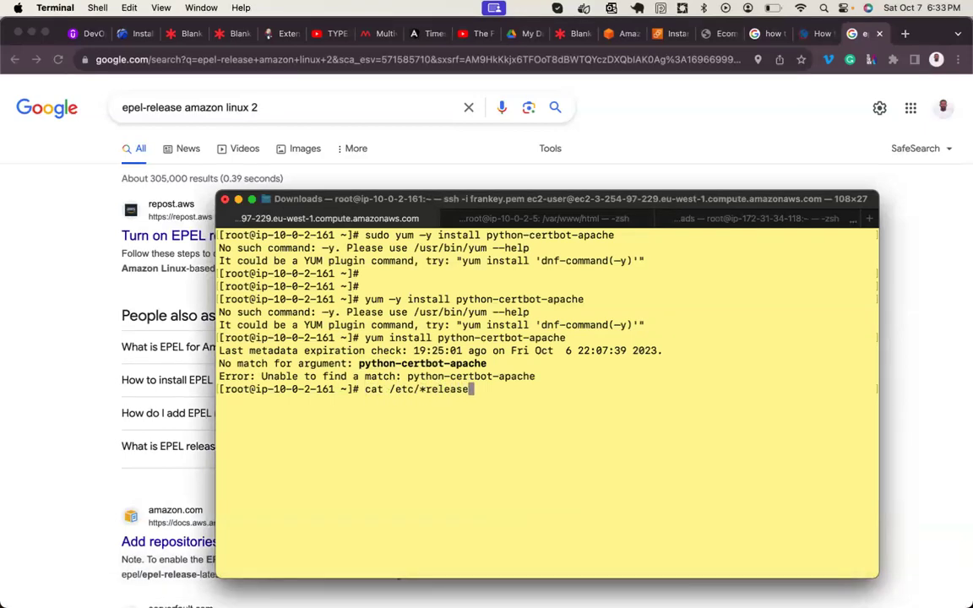
# - Run 'cat /etc/*release', showing the server runs Amazon Linux 2023
pyautogui.press('Return')
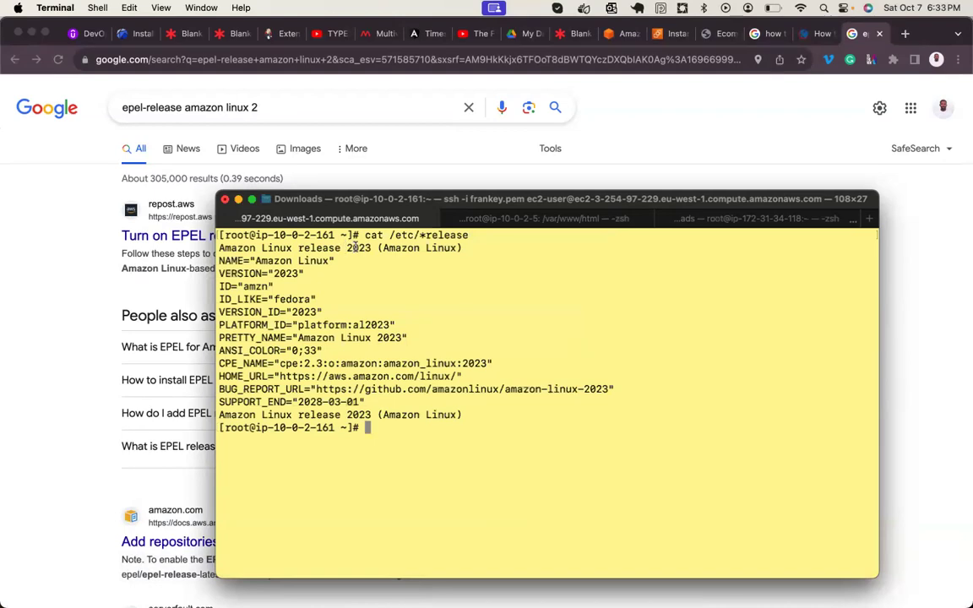
pyautogui.click(62, 387)
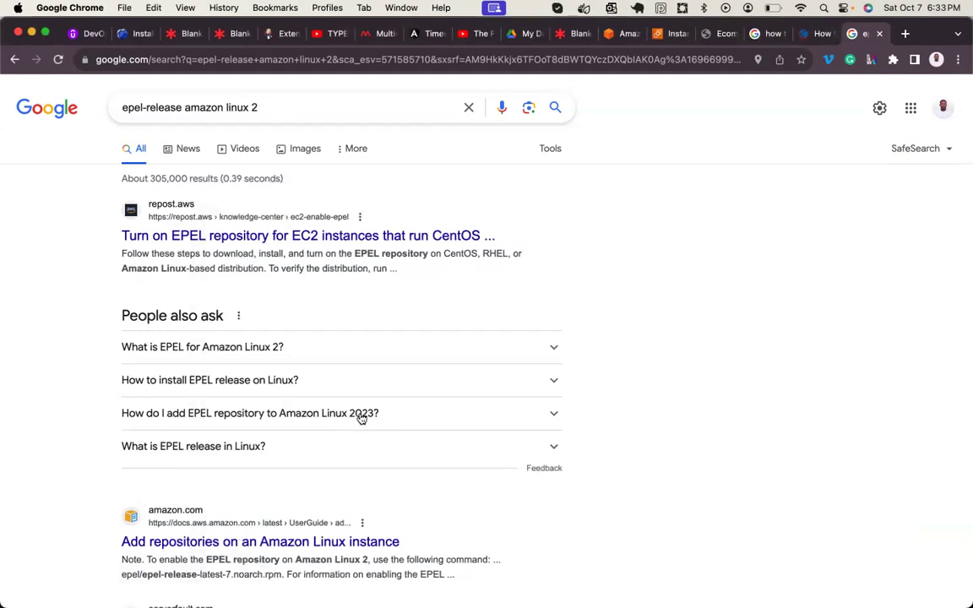
# - Expand the 'How do I add EPEL repository to Amazon Linux 2023?' answer and highlight key words
pyautogui.click(397, 415)
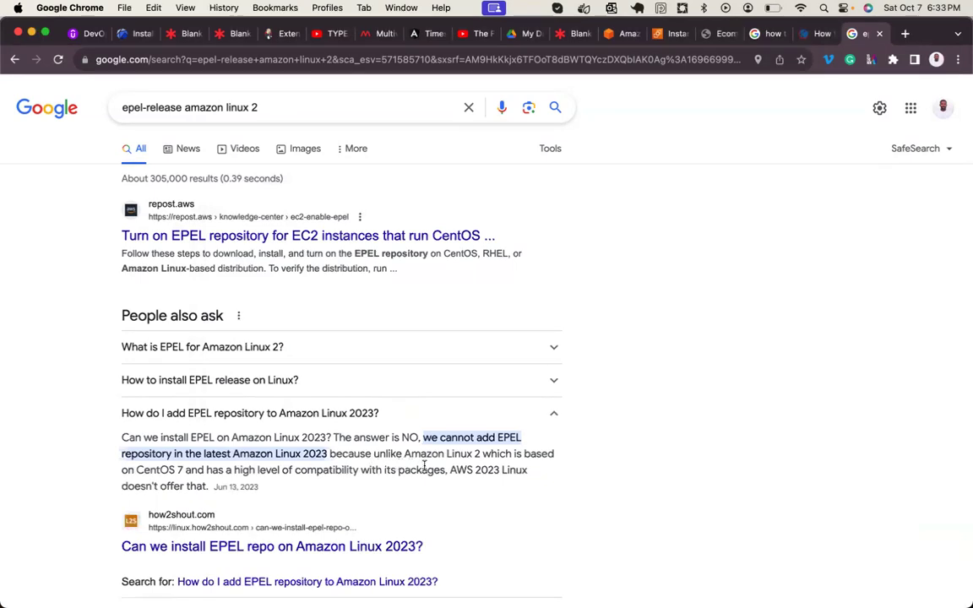
pyautogui.doubleClick(161, 469)
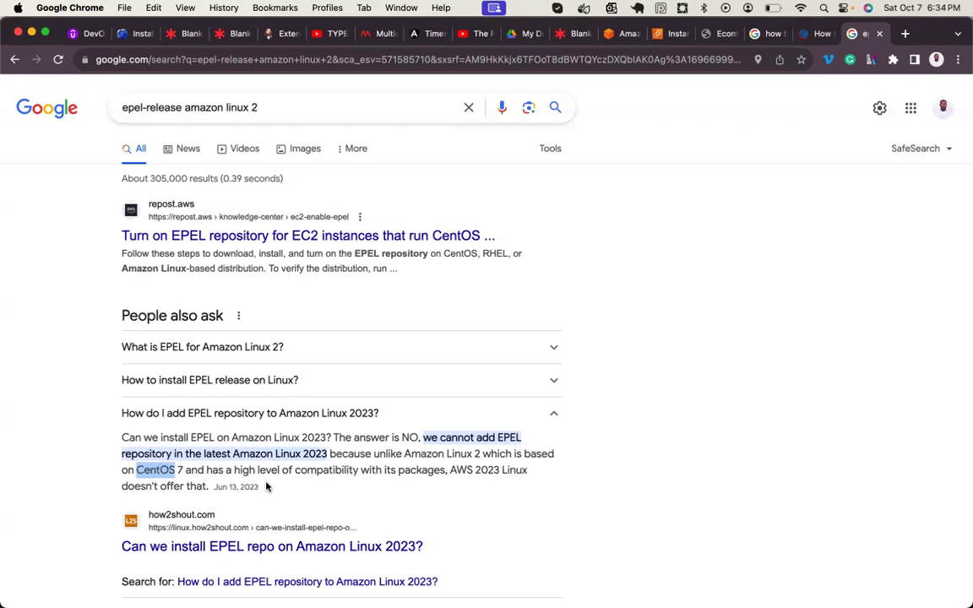
pyautogui.doubleClick(336, 472)
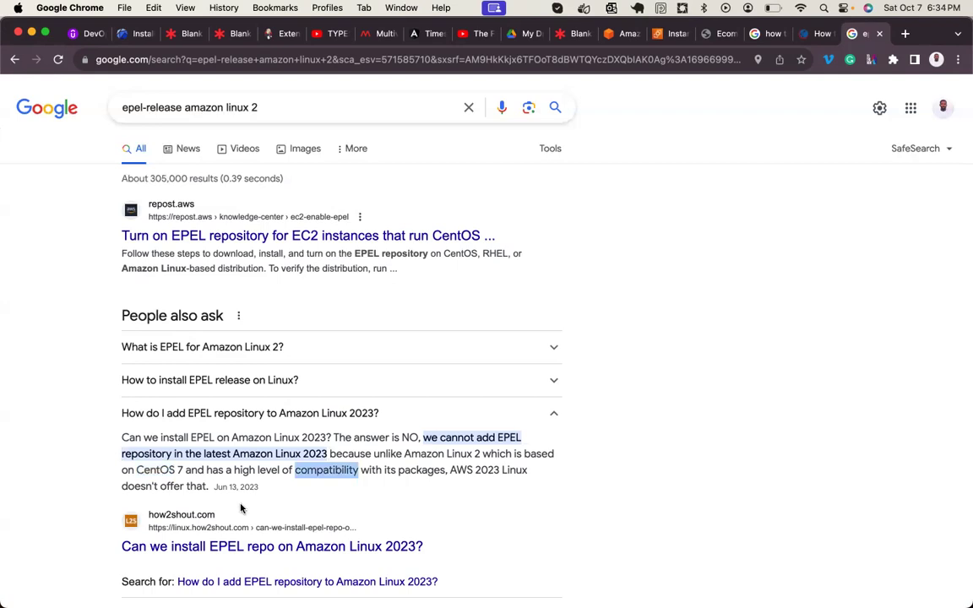
# - Open the repost.aws EPEL article in a new tab and switch to it
pyautogui.rightClick(336, 235)
pyautogui.click(347, 240)
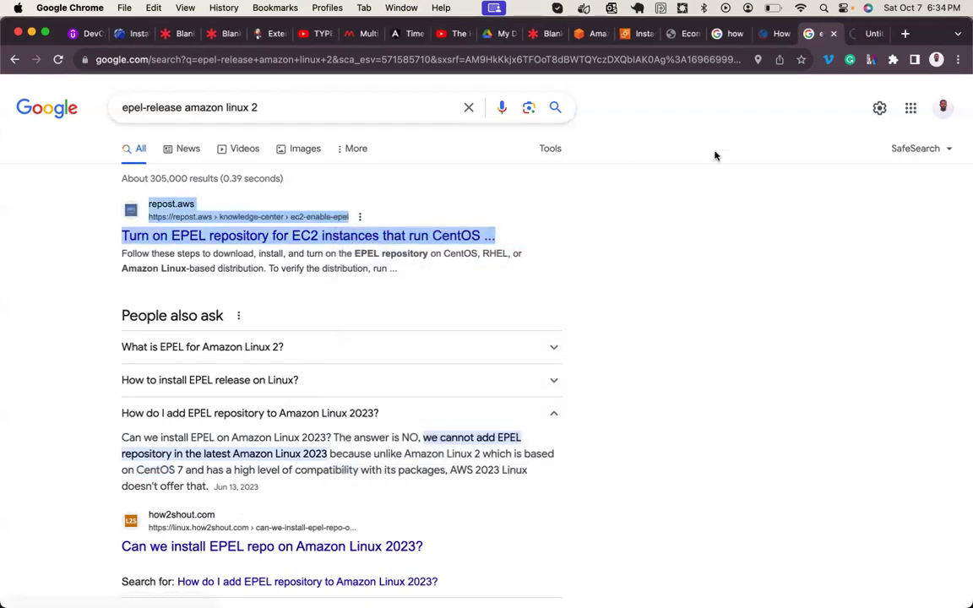
pyautogui.click(857, 35)
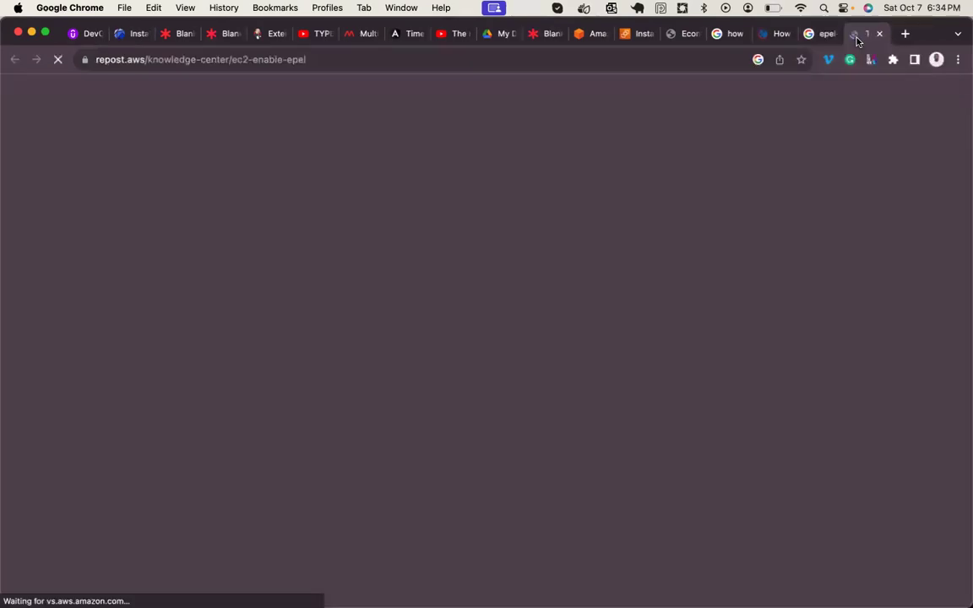
# - Scroll to the Amazon Linux section and select 'amazon-linux-extras install epel -y'
pyautogui.scroll(-5, 314, 340)
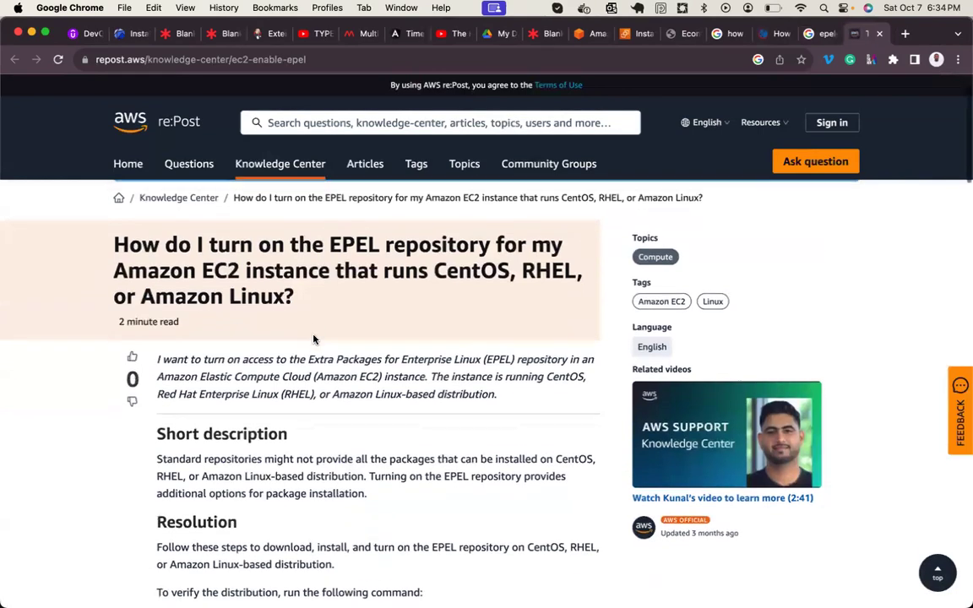
pyautogui.scroll(-4, 313, 339)
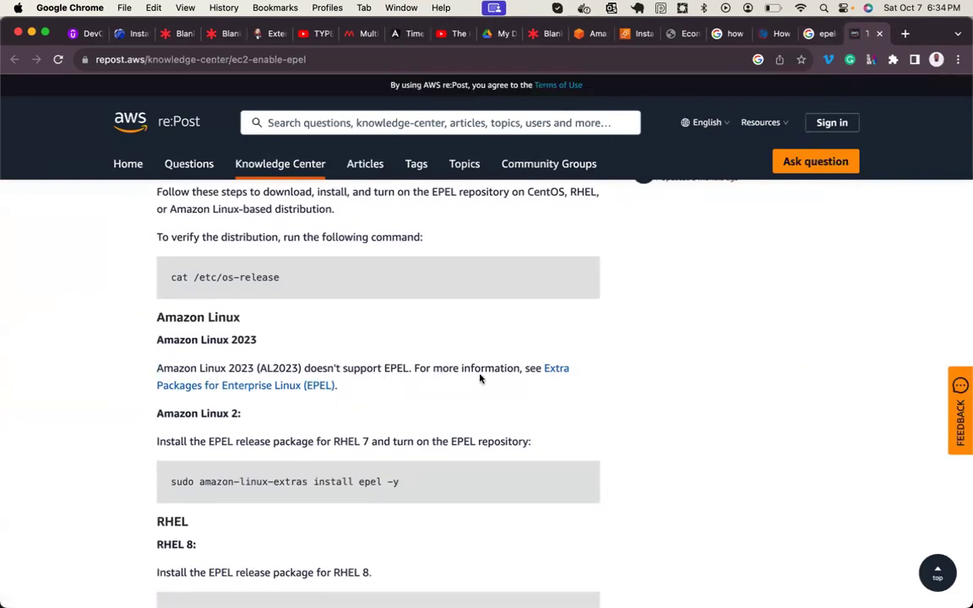
pyautogui.scroll(-2, 370, 426)
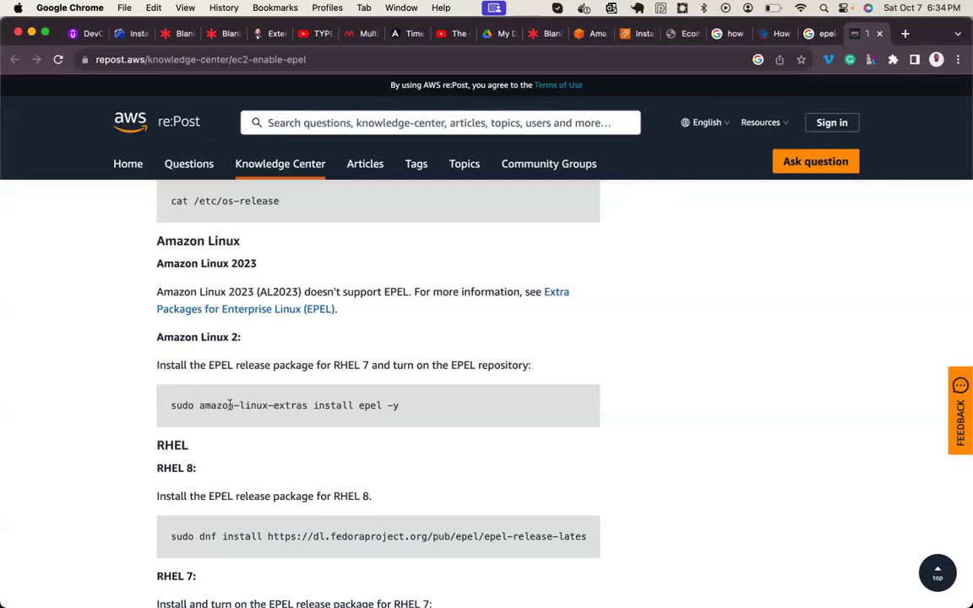
pyautogui.moveTo(212, 406); pyautogui.dragTo(395, 408)
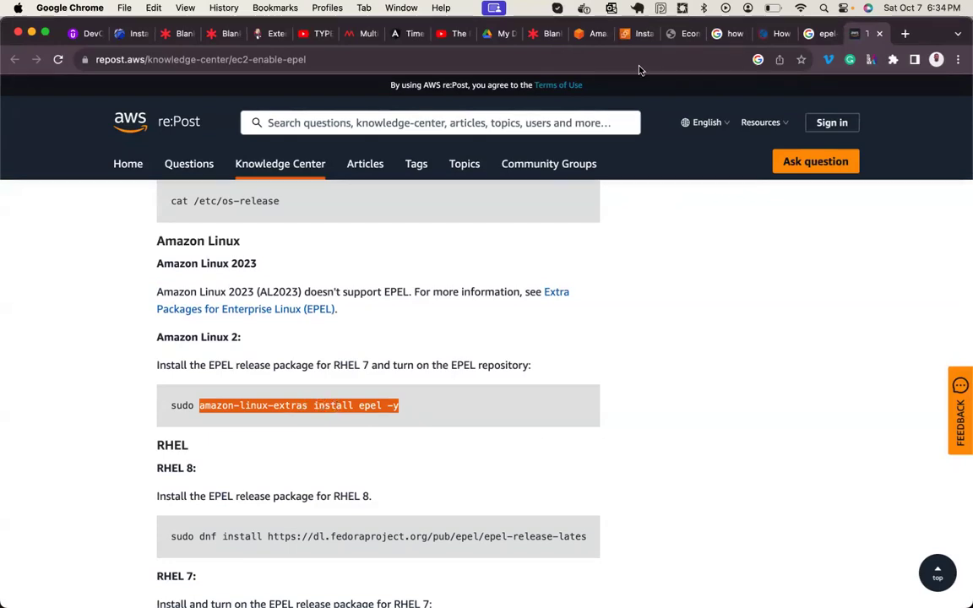
pyautogui.click(639, 36)
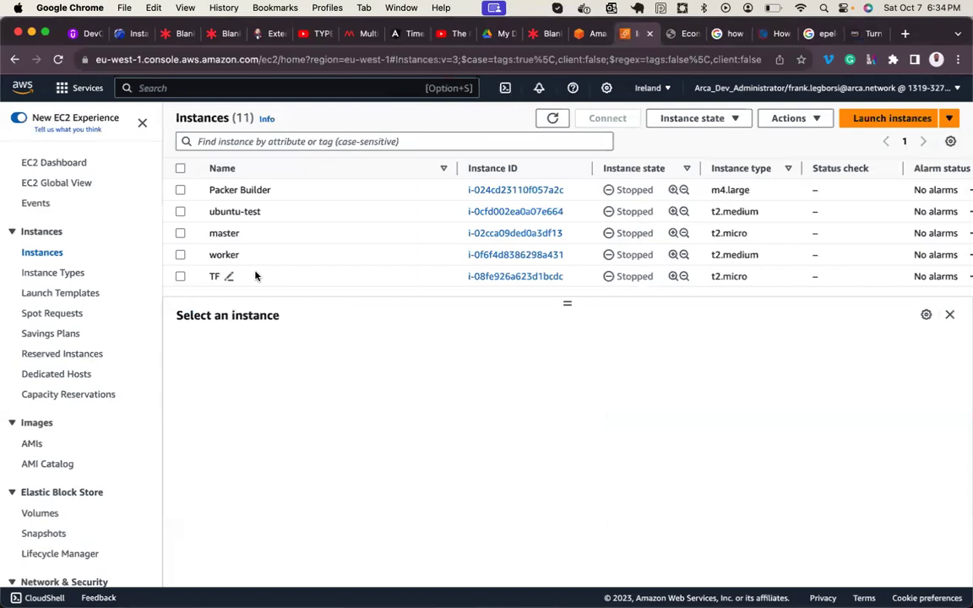
# - Start a new EC2 instance launch, then reload at the session-expired sign-in notice
pyautogui.scroll(-4, 256, 275)
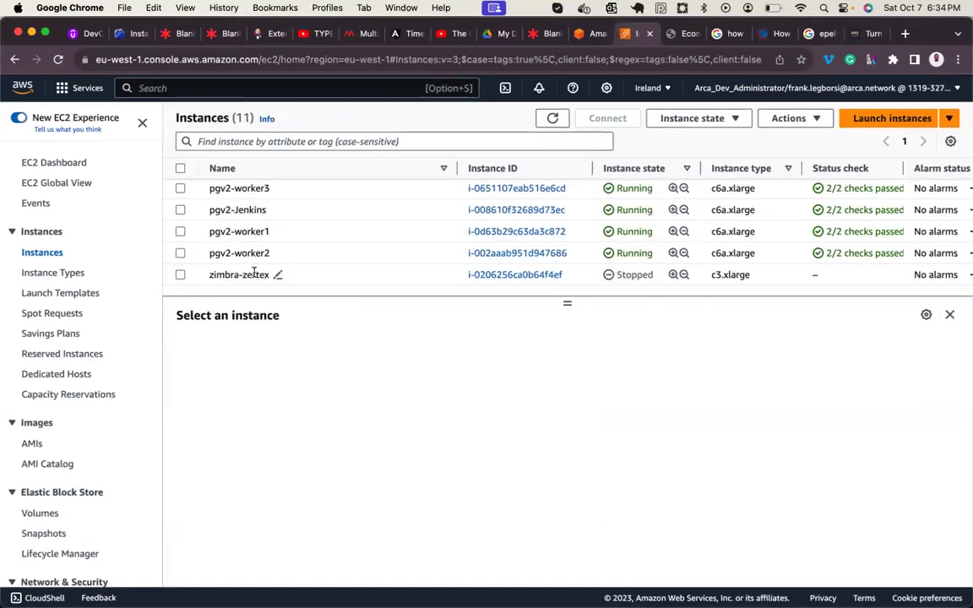
pyautogui.scroll(4, 254, 272)
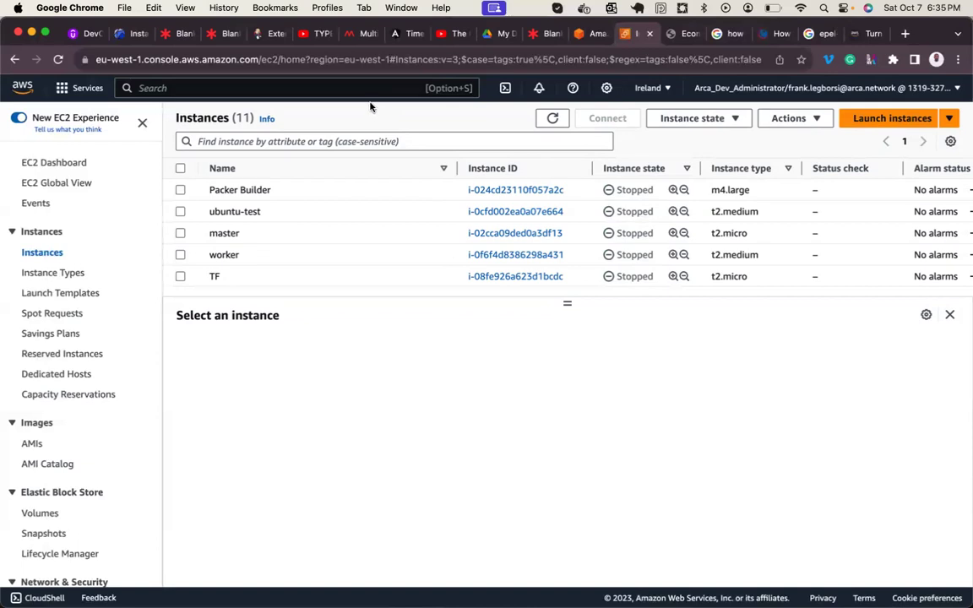
pyautogui.click(884, 126)
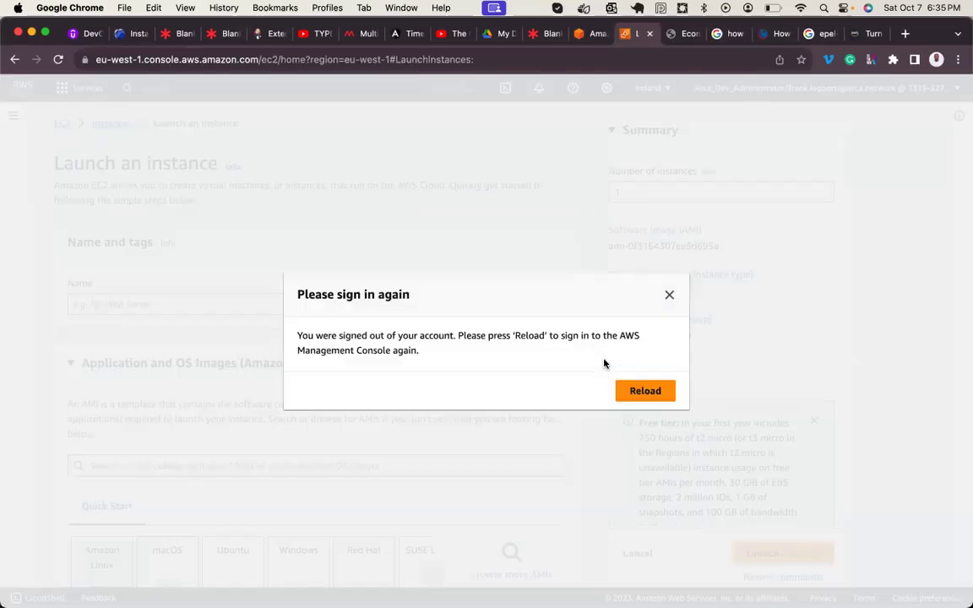
pyautogui.click(630, 391)
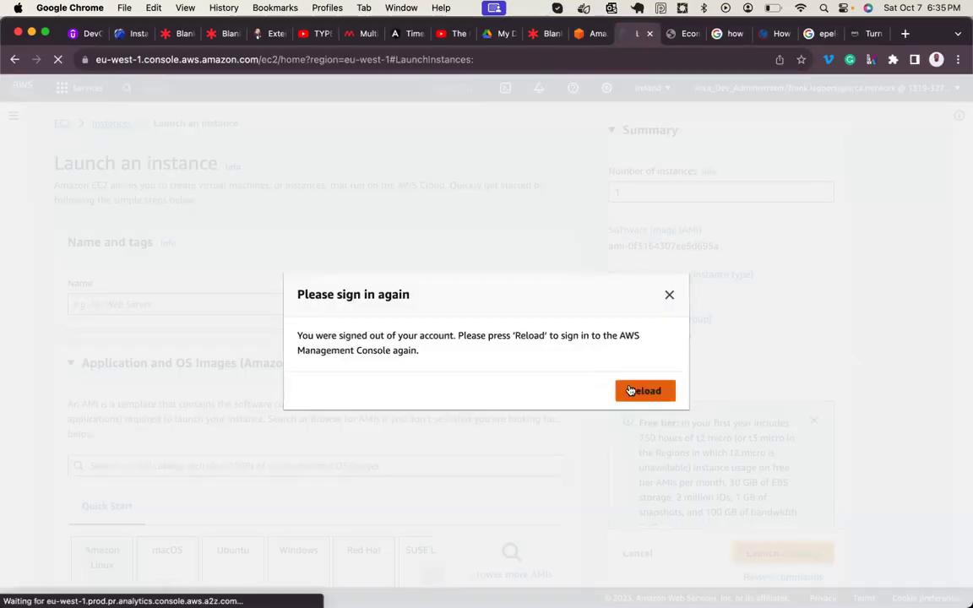